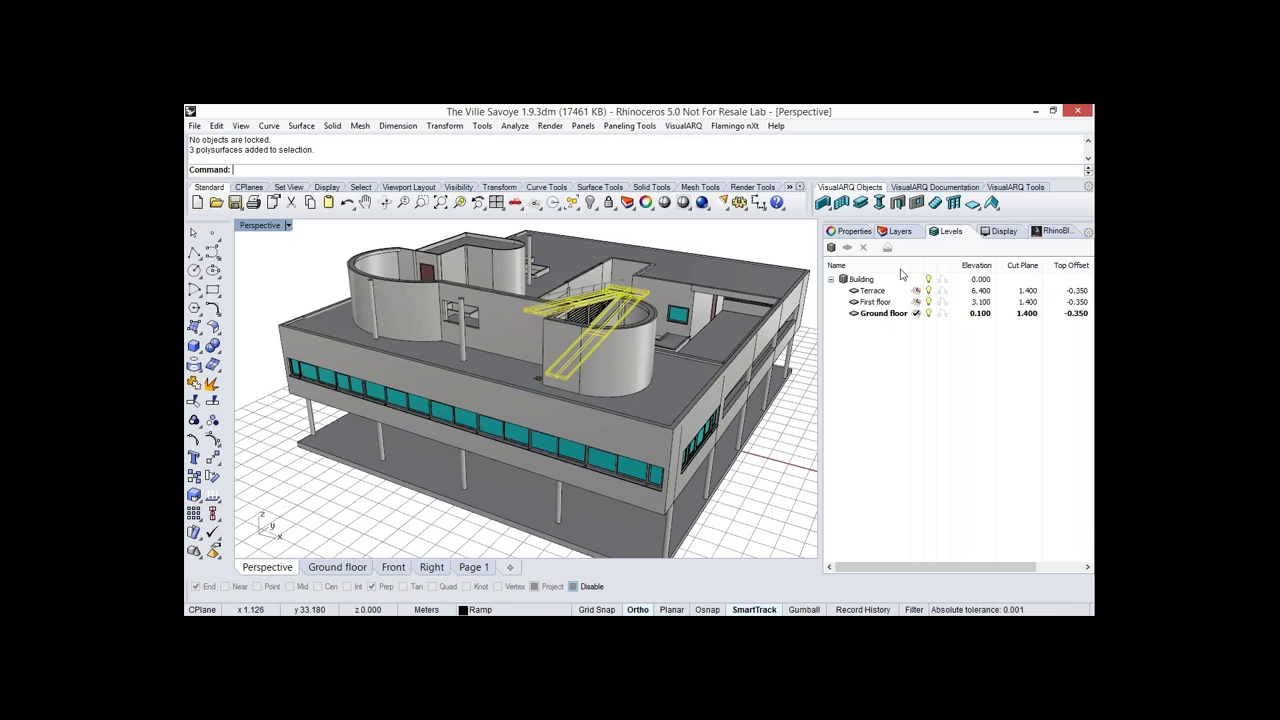
# Inspect the object properties of the selected ramp, a side wall, a front window and a terrace column, and clear the selection.
pyautogui.click(853, 232)
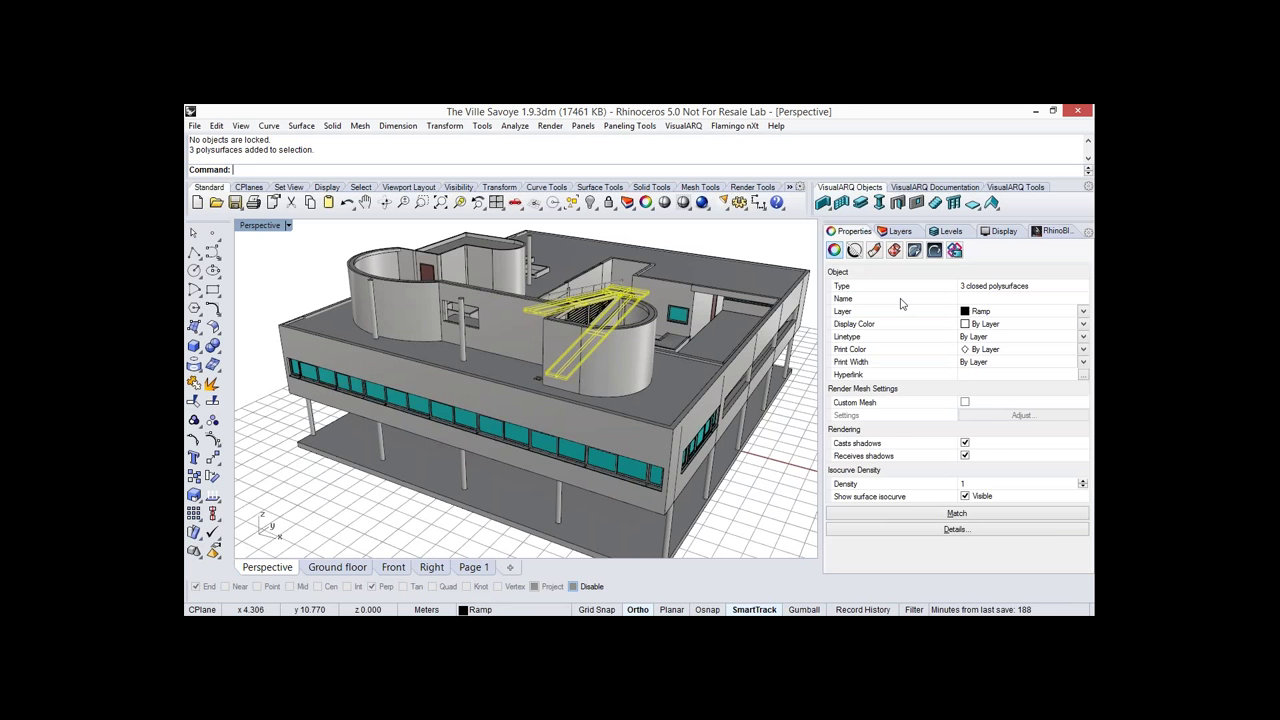
pyautogui.click(765, 397)
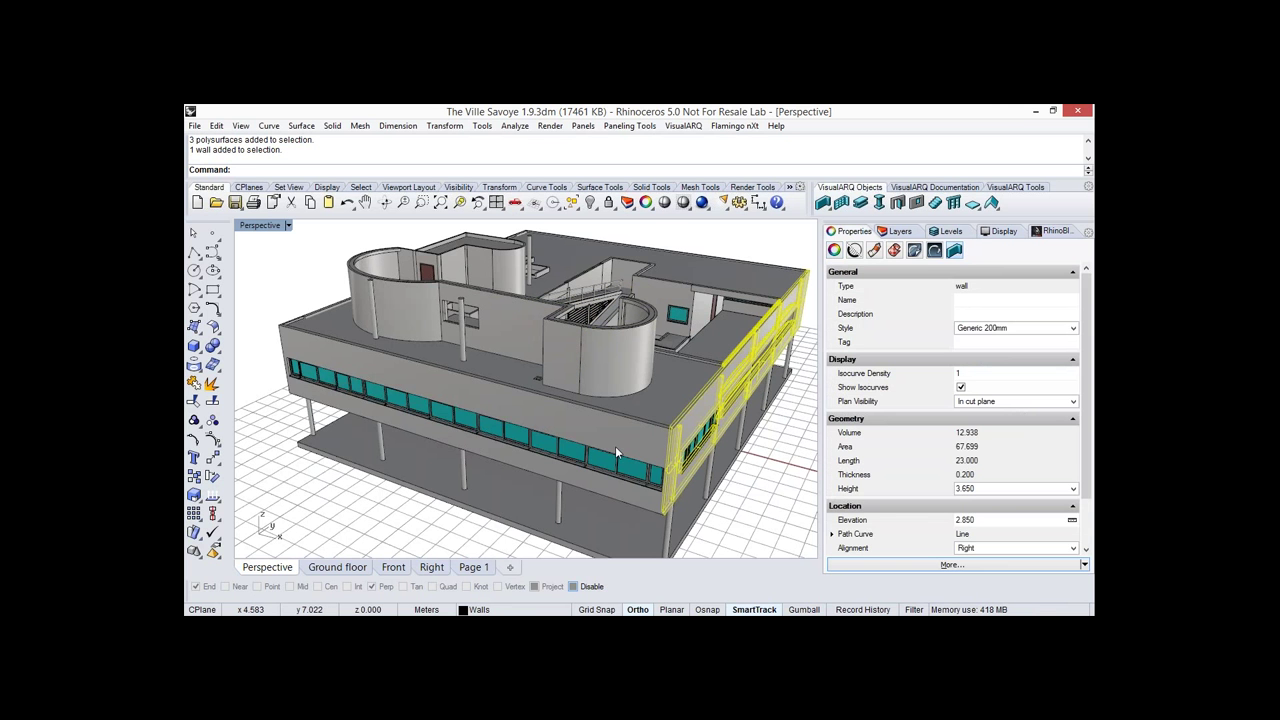
pyautogui.click(628, 458)
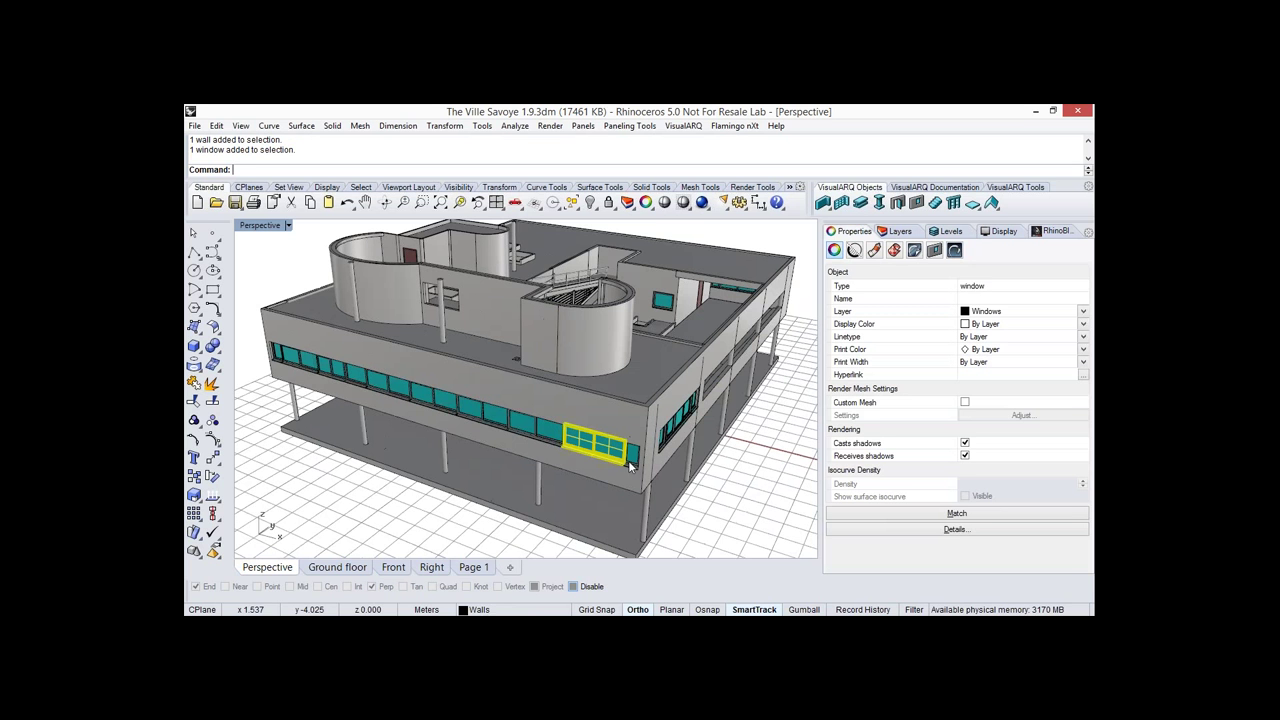
pyautogui.click(444, 336)
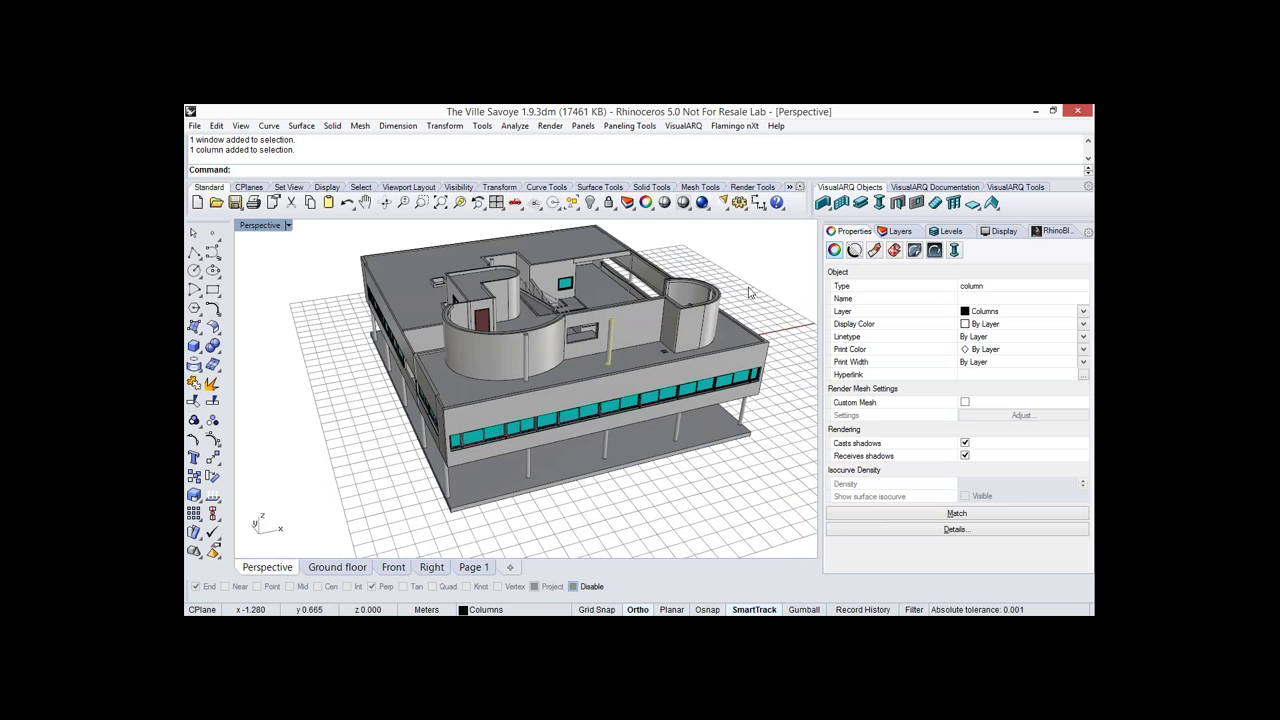
pyautogui.moveTo(750, 292); pyautogui.dragTo(787, 287, button='right')
pyautogui.click(787, 287)
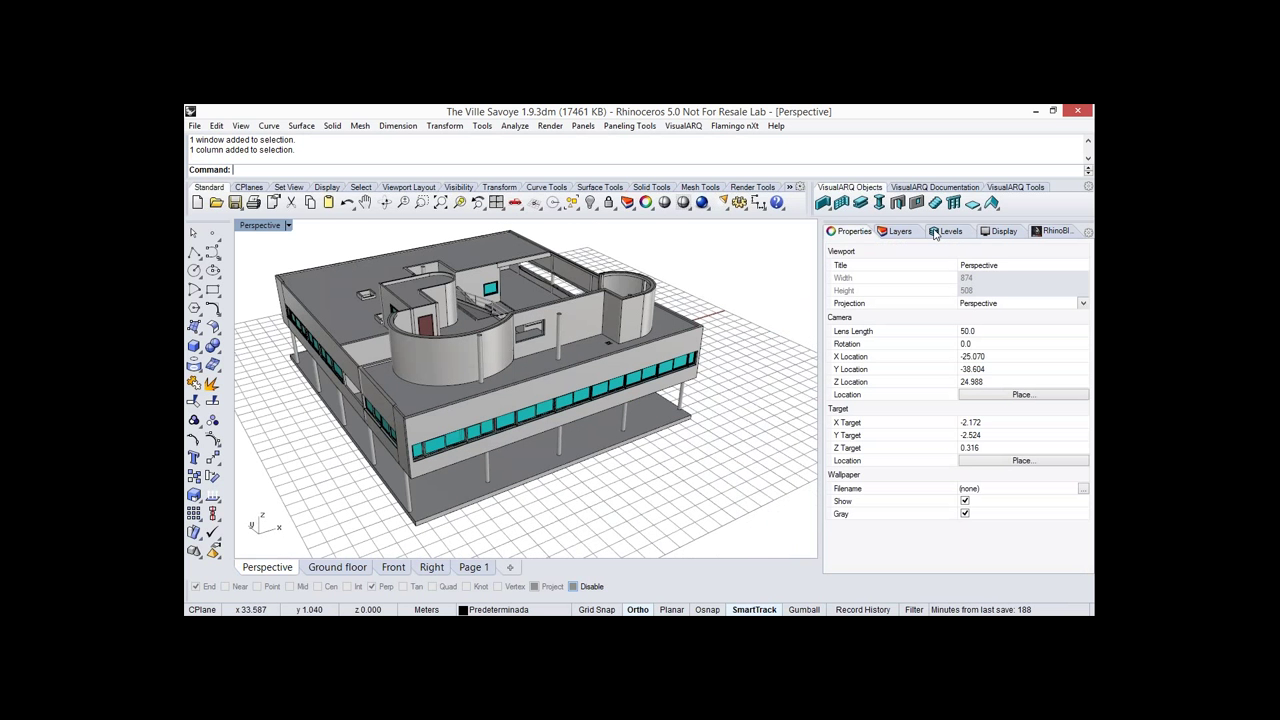
# Undock the VisualARQ toolbar to review its Objects, Documentation and Tools sets, open the levels manager, and dock the toolbar again.
pyautogui.click(945, 231)
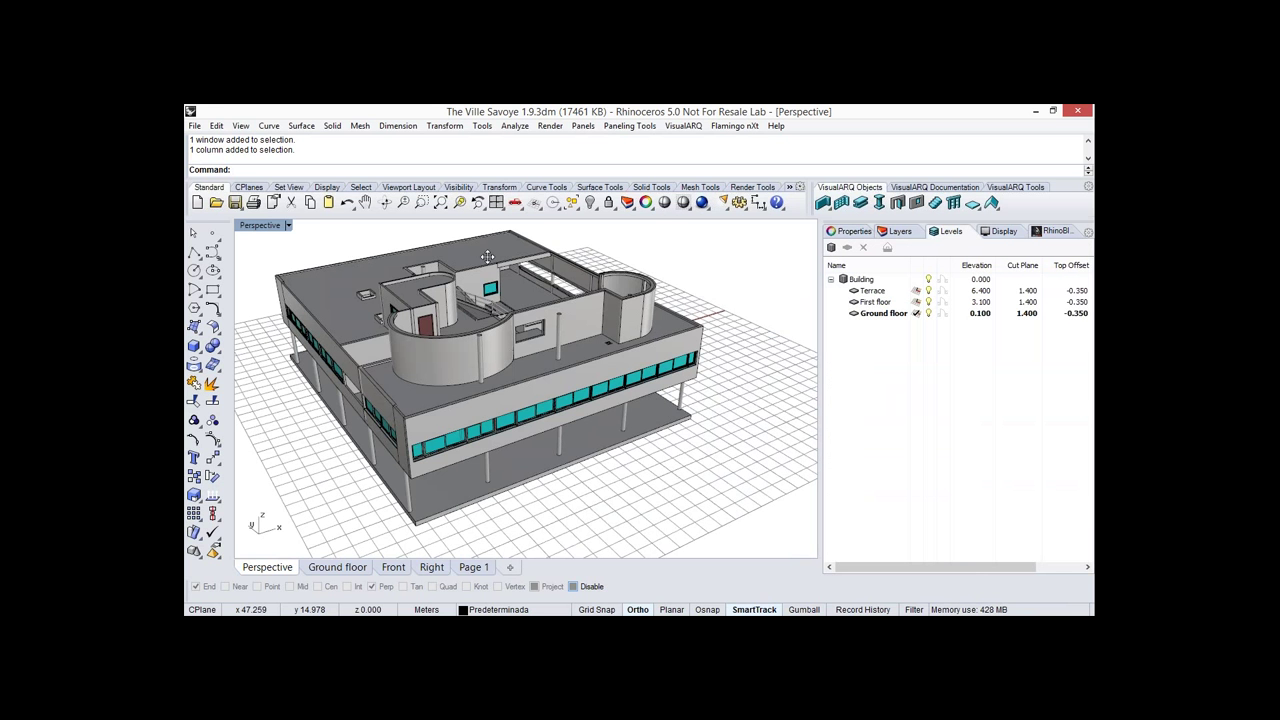
pyautogui.moveTo(487, 257); pyautogui.dragTo(492, 250)
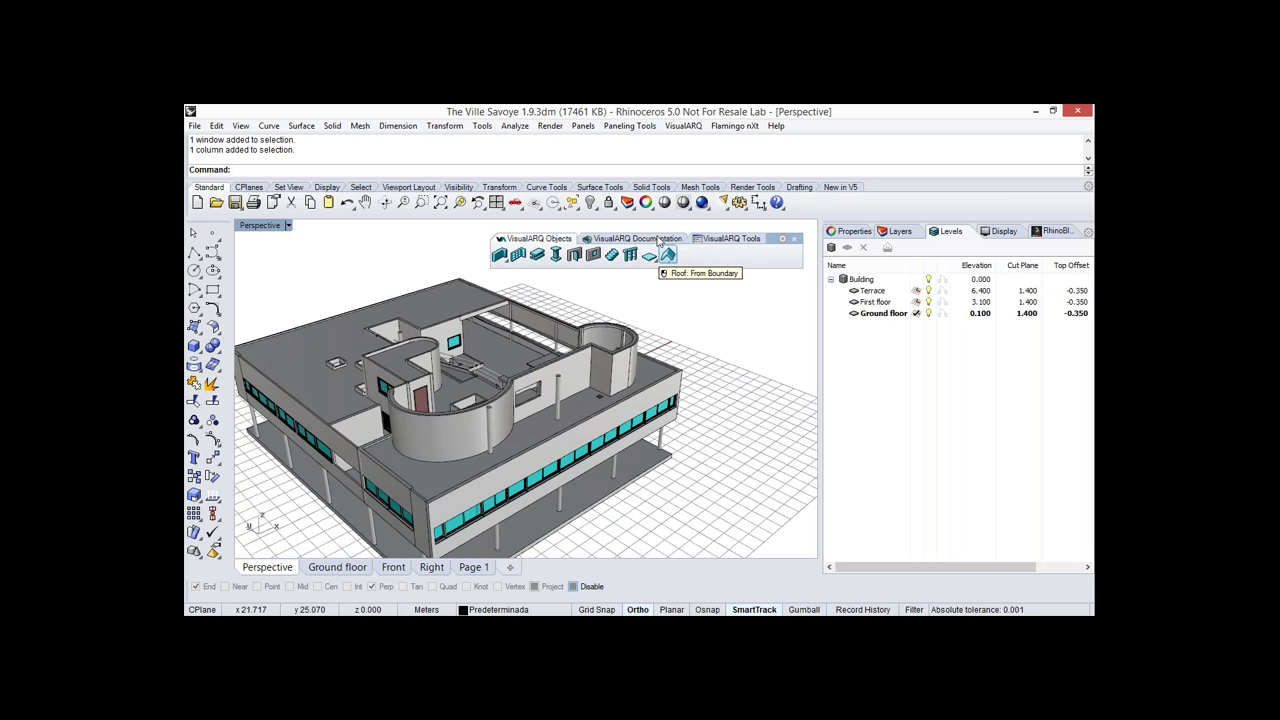
pyautogui.click(636, 238)
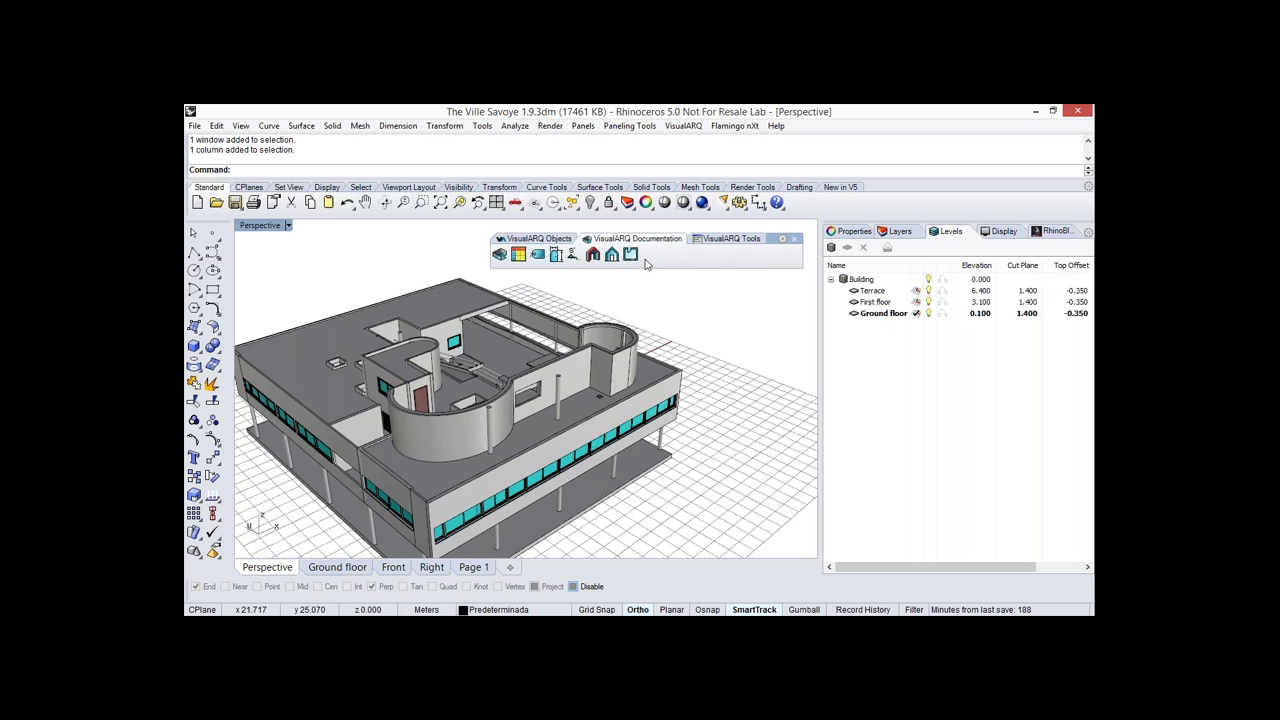
pyautogui.click(727, 239)
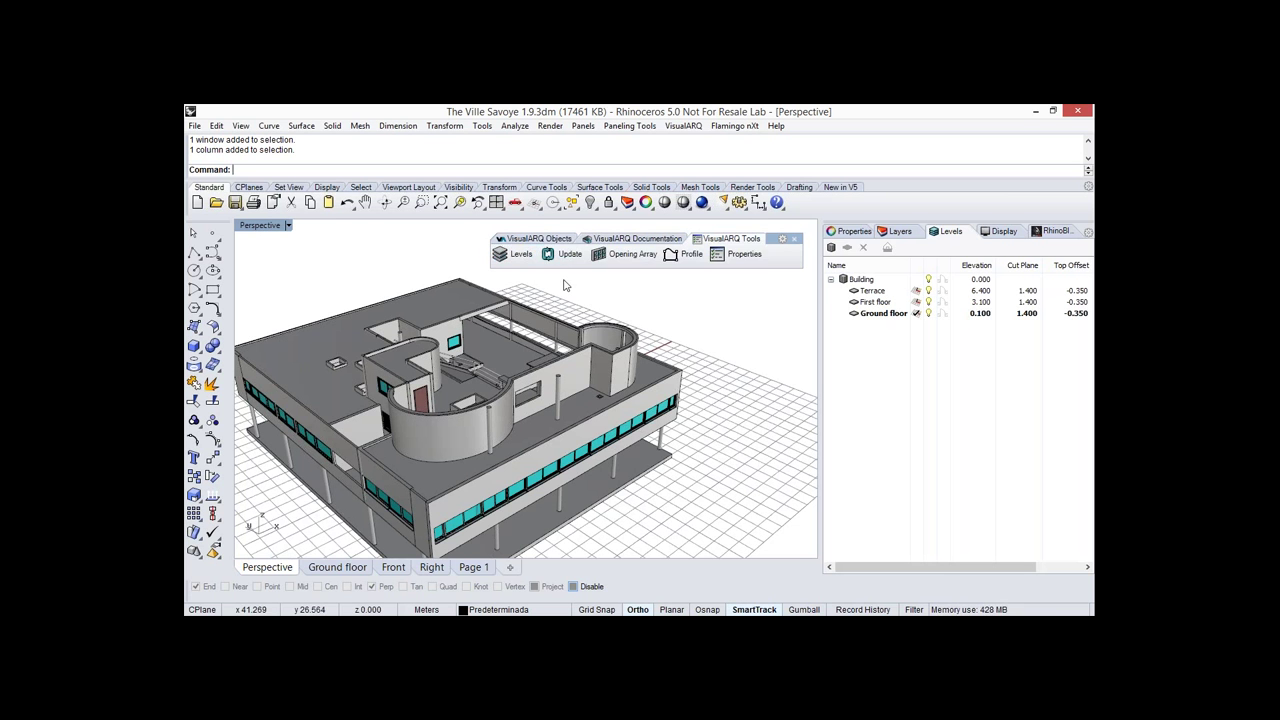
pyautogui.click(519, 255)
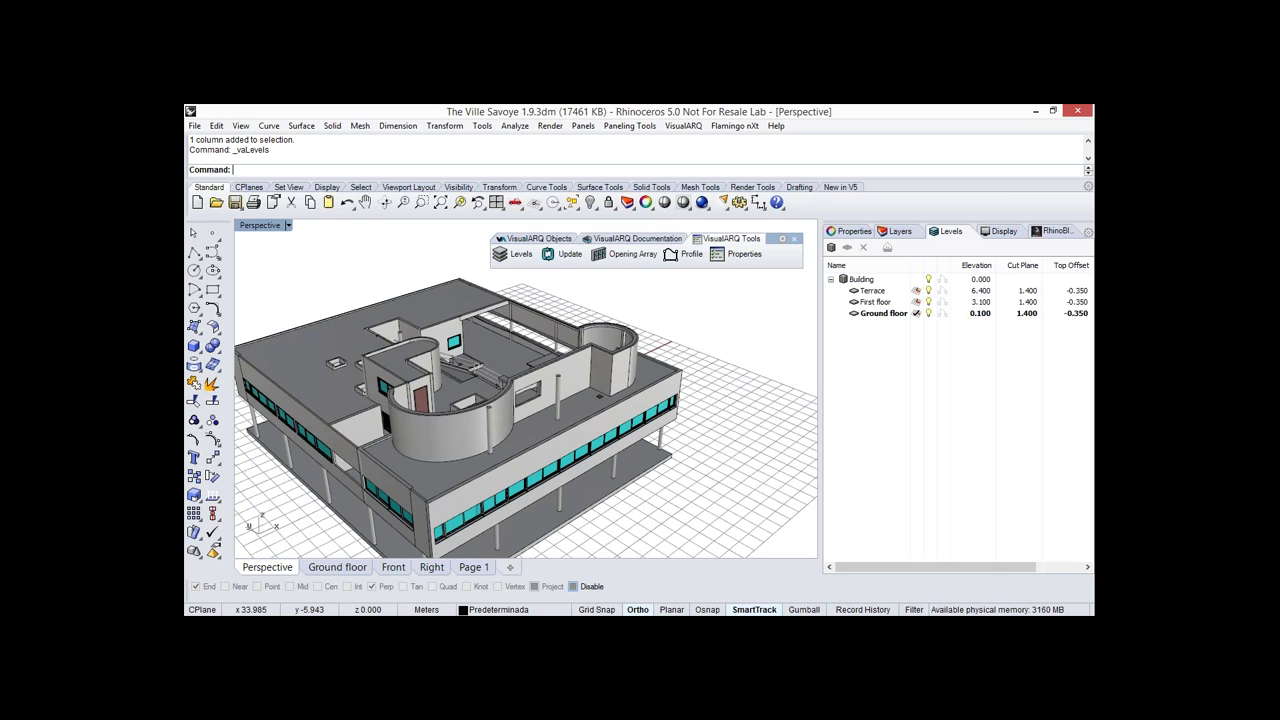
pyautogui.moveTo(873, 207); pyautogui.dragTo(1070, 195)
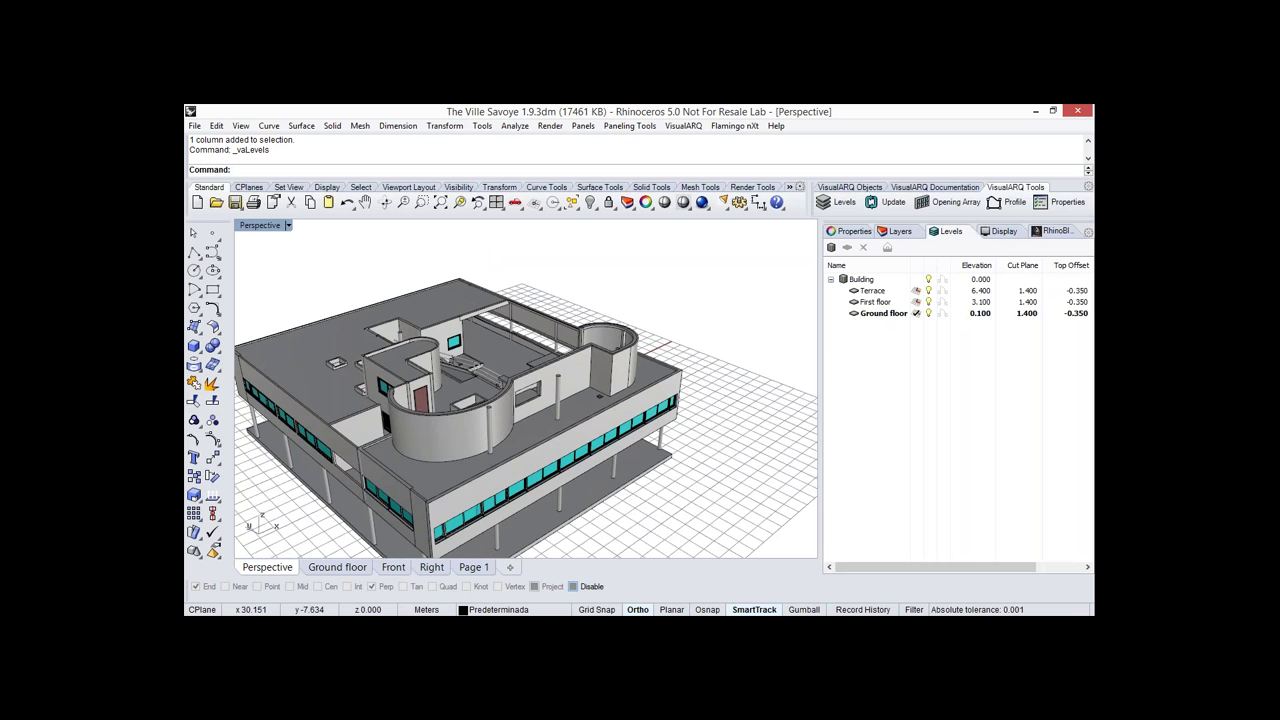
# Add a new level named Top to the Building and open its elevation for editing.
pyautogui.keyDown('shift'); pyautogui.moveTo(560, 420); pyautogui.dragTo(591, 395, button='right'); pyautogui.keyUp('shift')
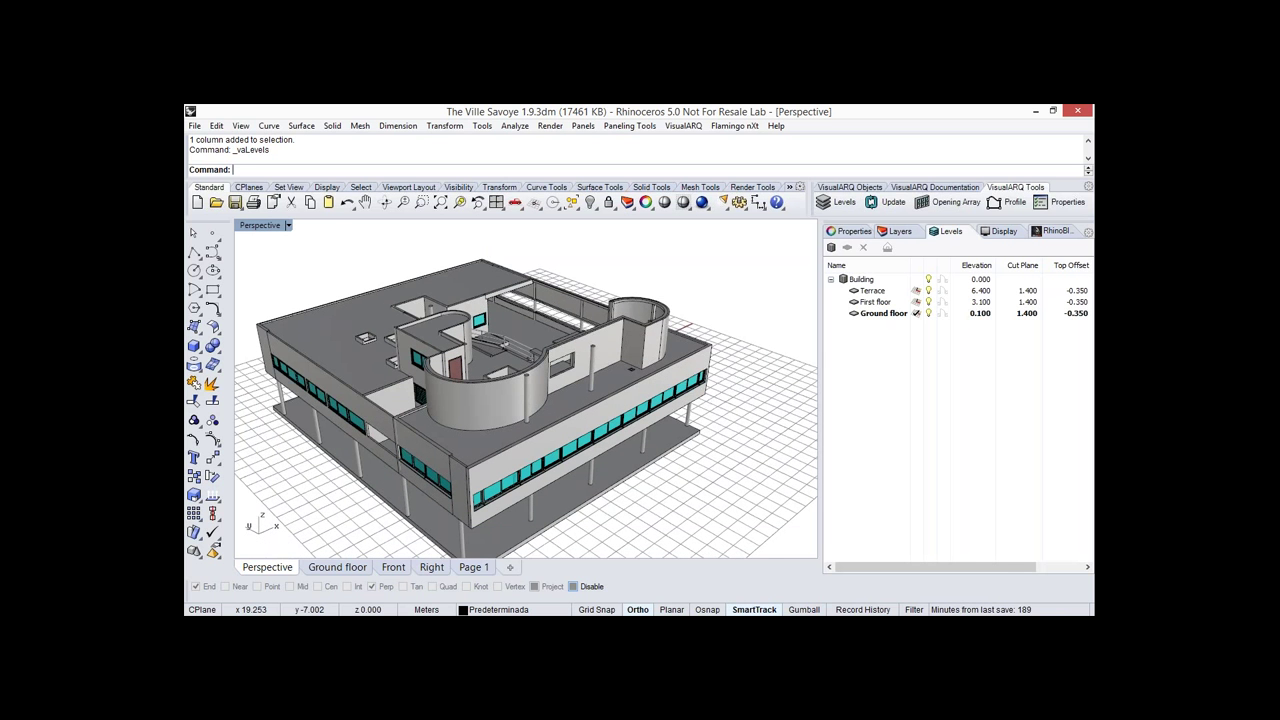
pyautogui.click(866, 315)
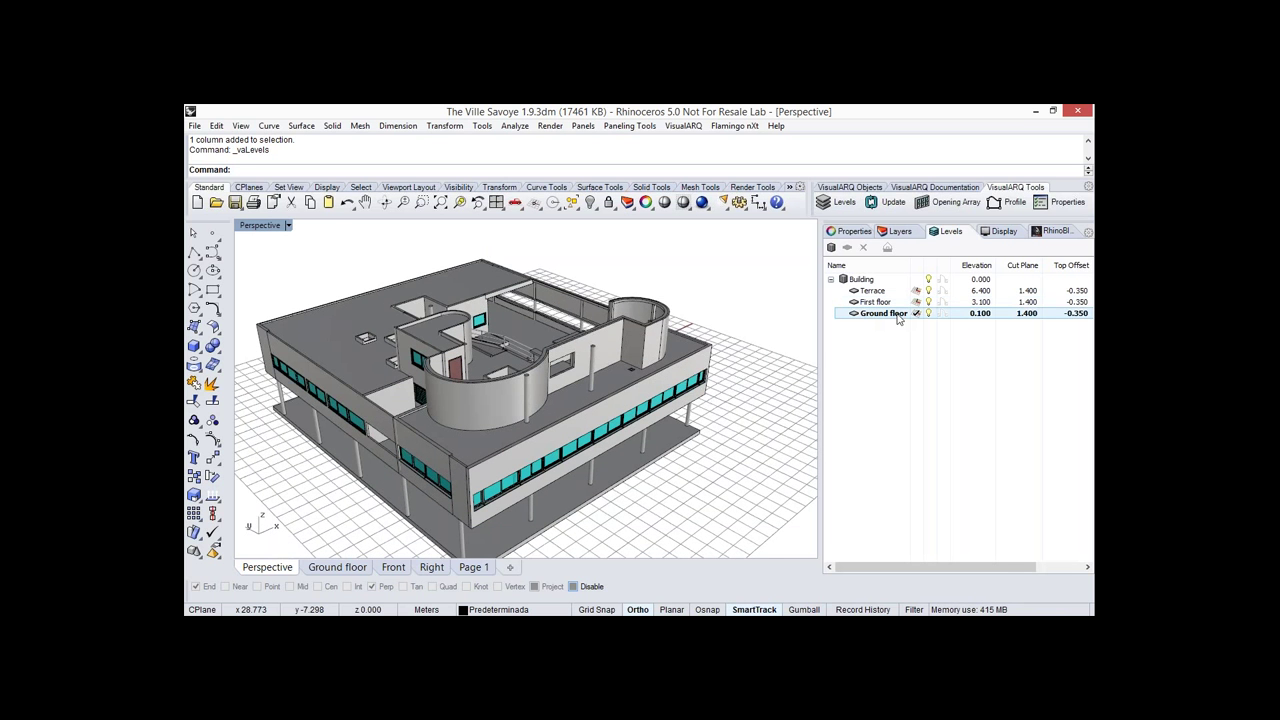
pyautogui.click(863, 279)
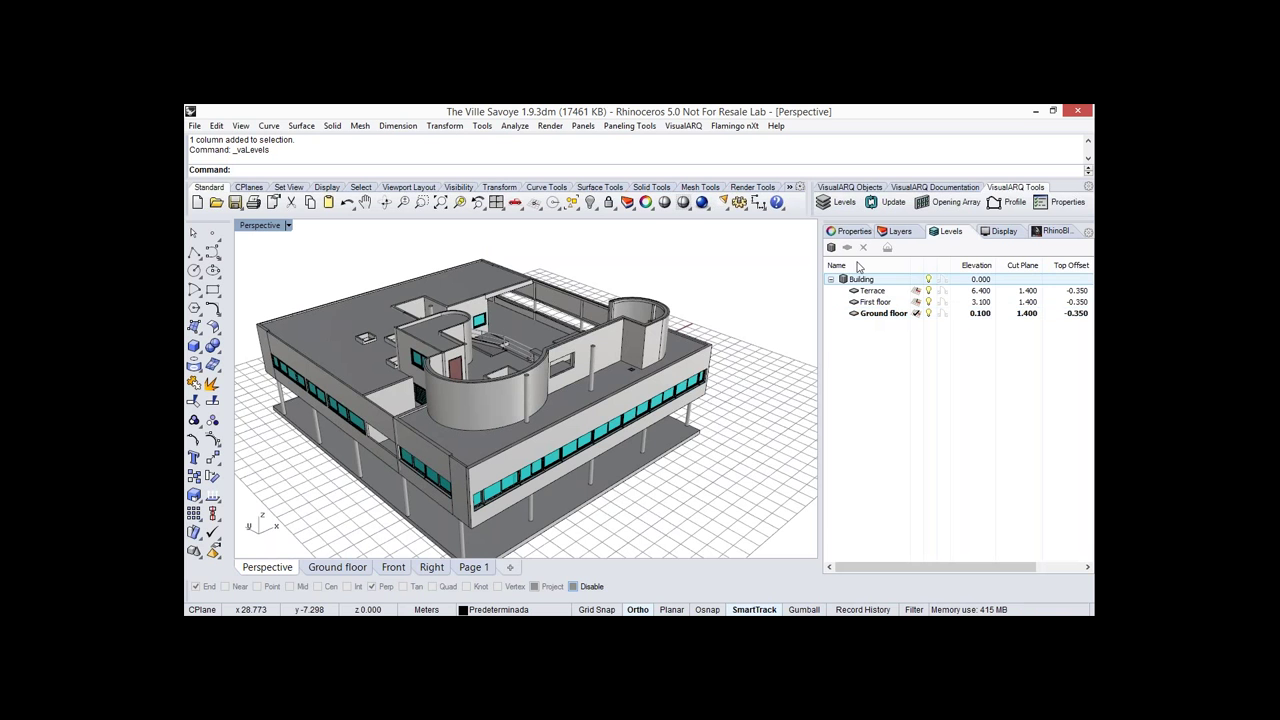
pyautogui.click(847, 248)
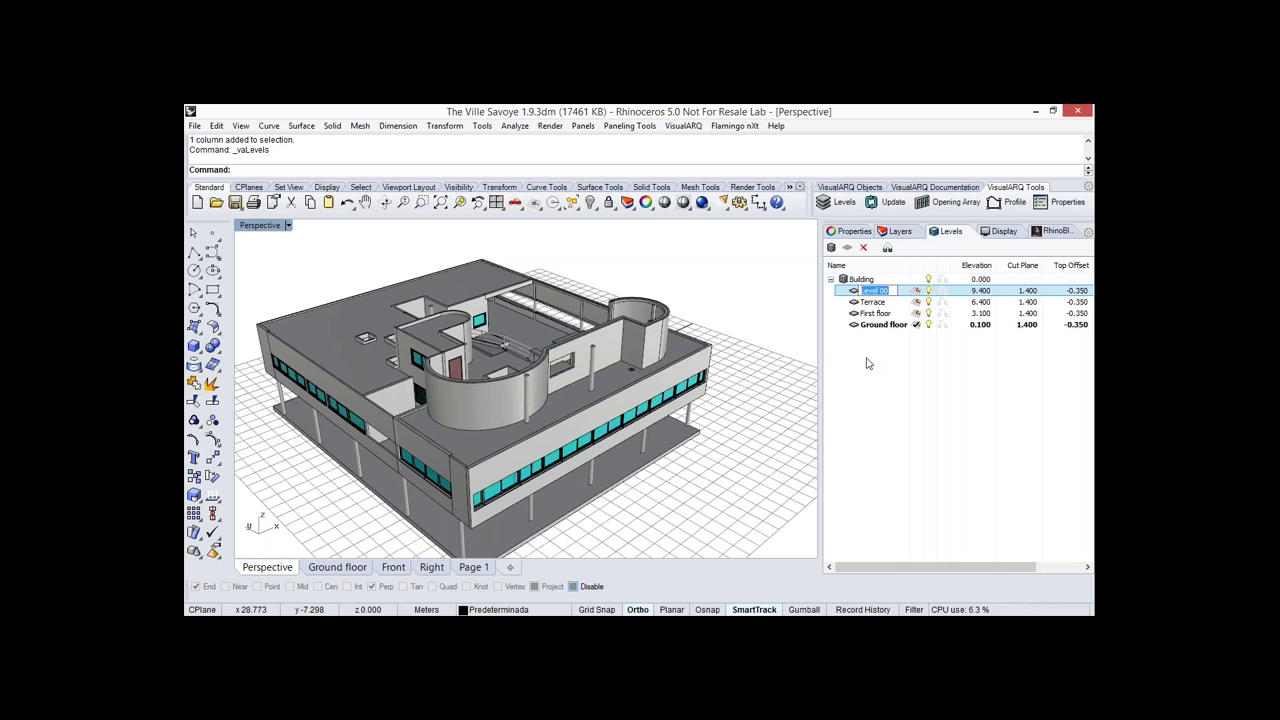
pyautogui.write('Top')
pyautogui.click(876, 313)
pyautogui.click(974, 290)
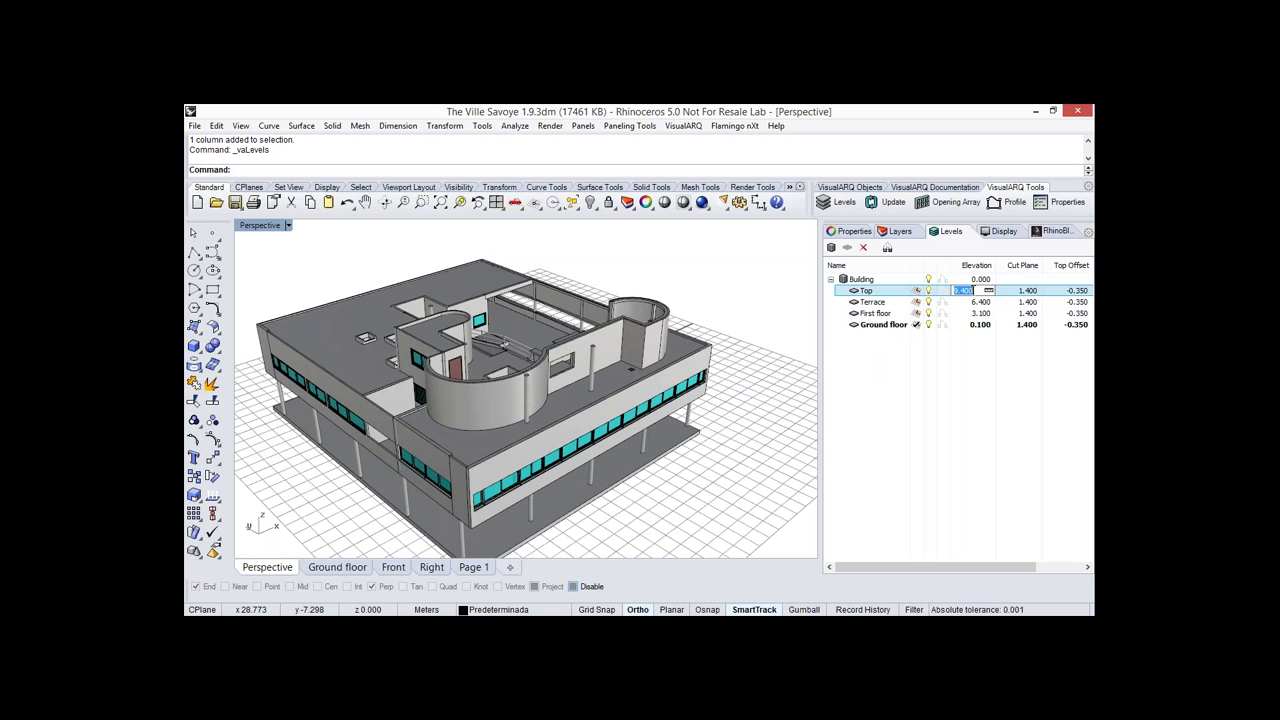
# Make the Top, Terrace and First floor levels active in turn, ending with Ground floor as the active level.
pyautogui.click(919, 302)
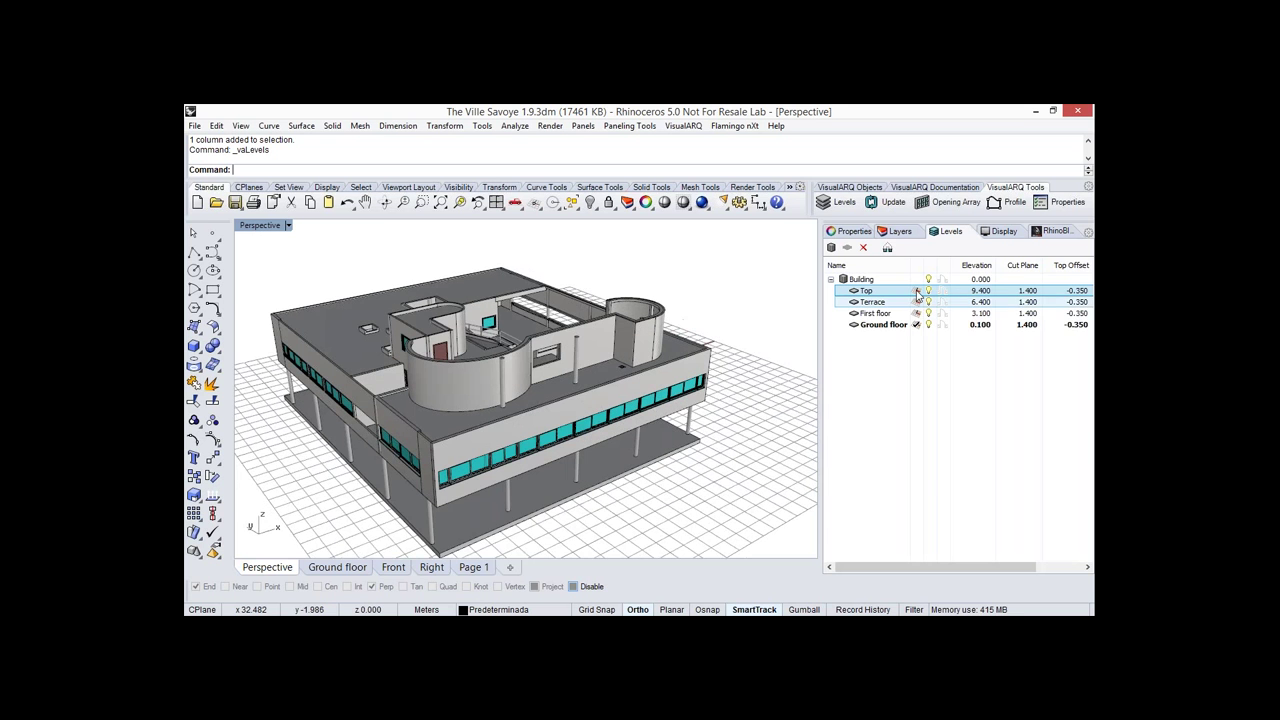
pyautogui.click(916, 291)
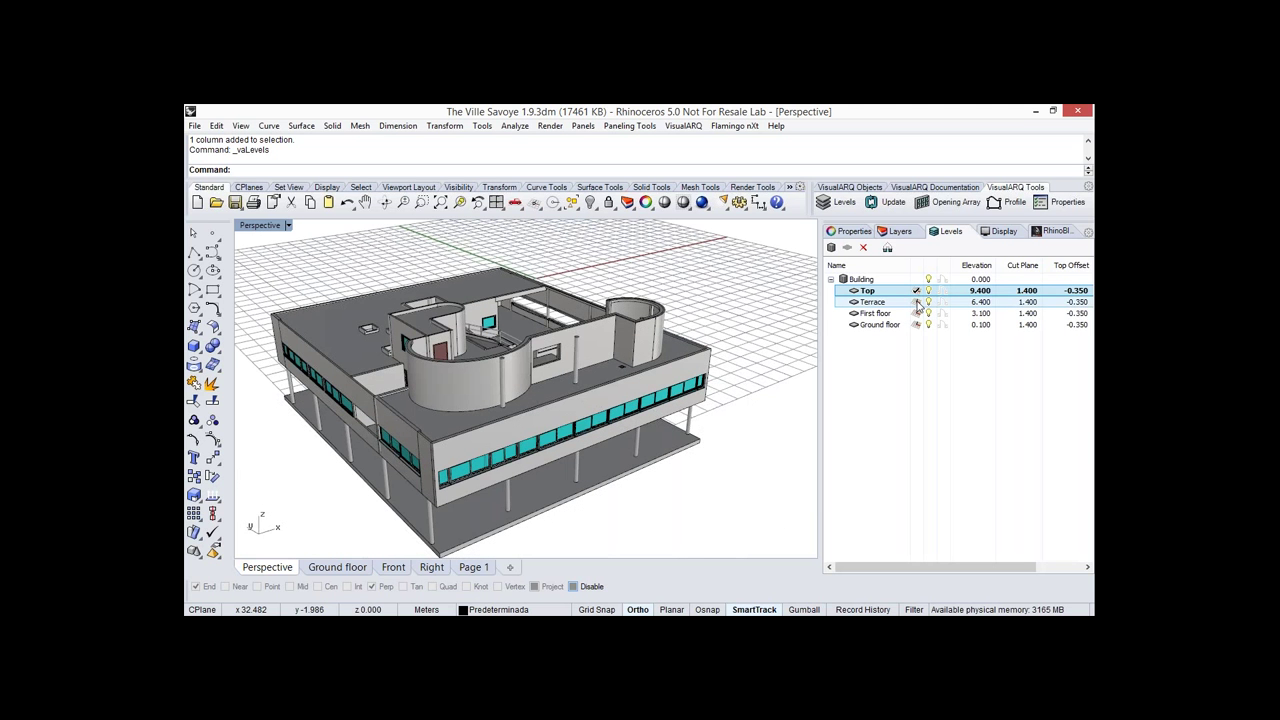
pyautogui.click(917, 302)
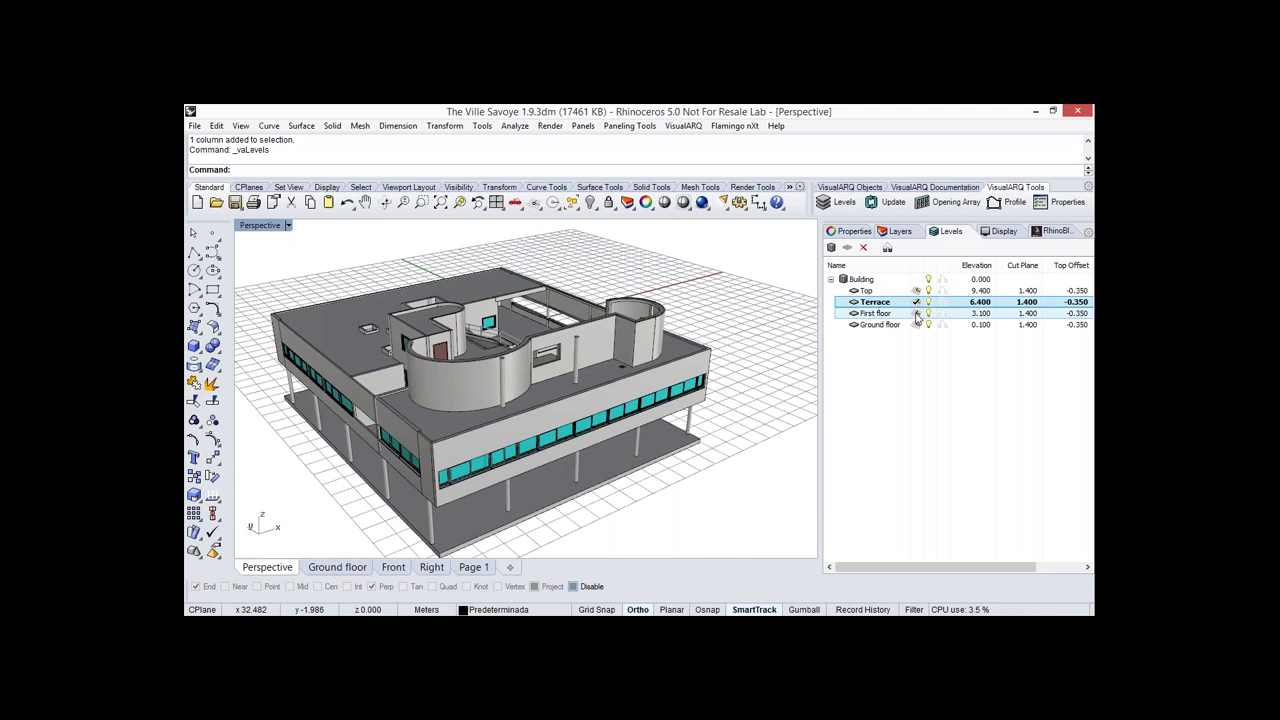
pyautogui.click(917, 314)
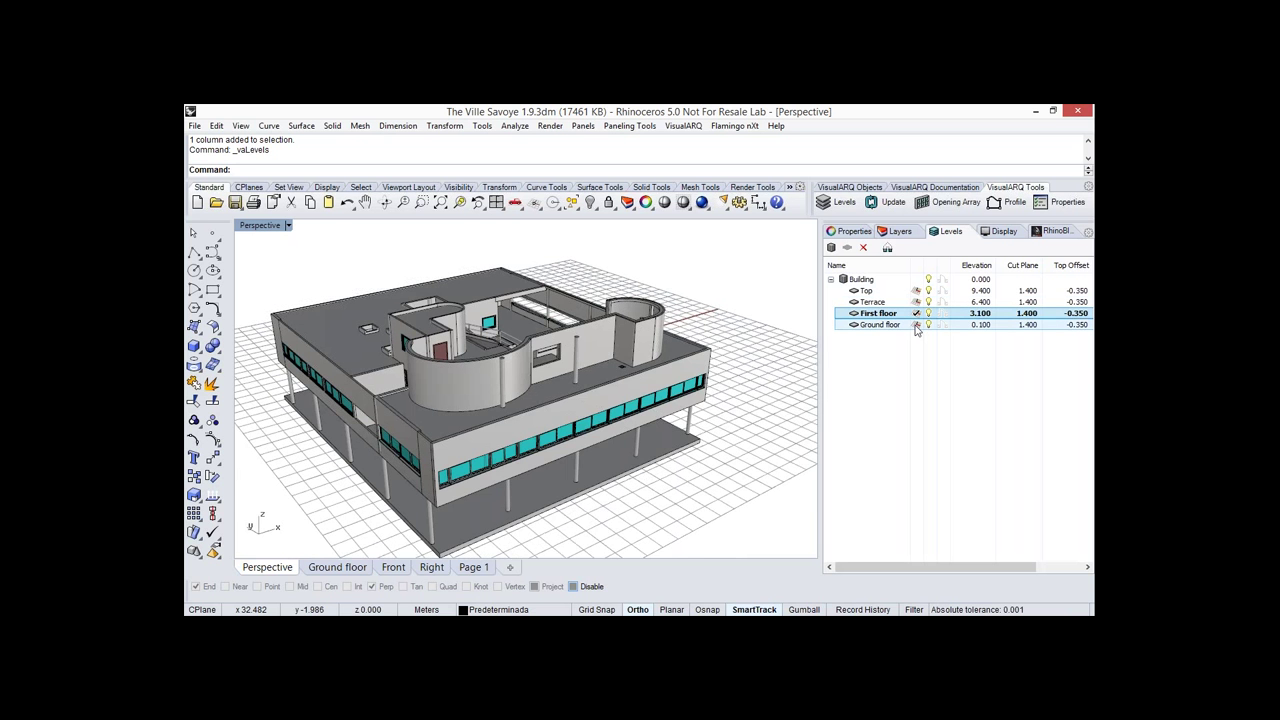
pyautogui.click(916, 325)
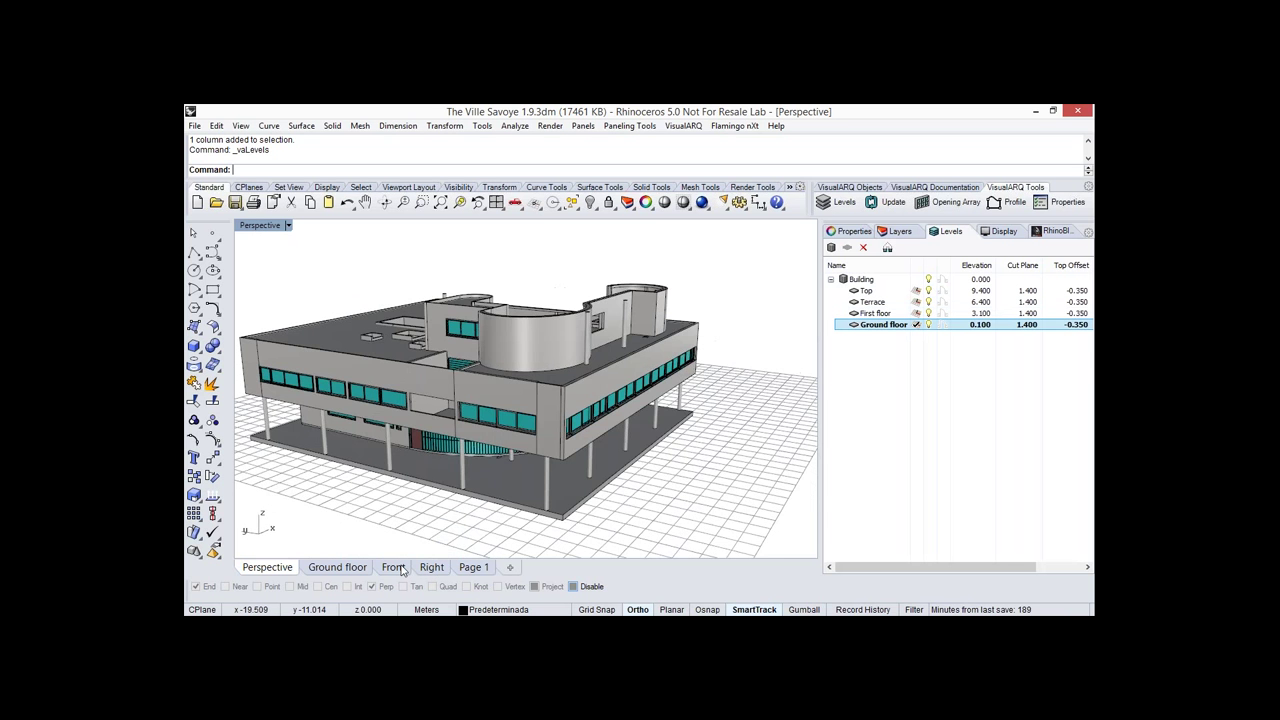
# Examine the level lines against the building in the Front and Right elevation views.
pyautogui.click(393, 567)
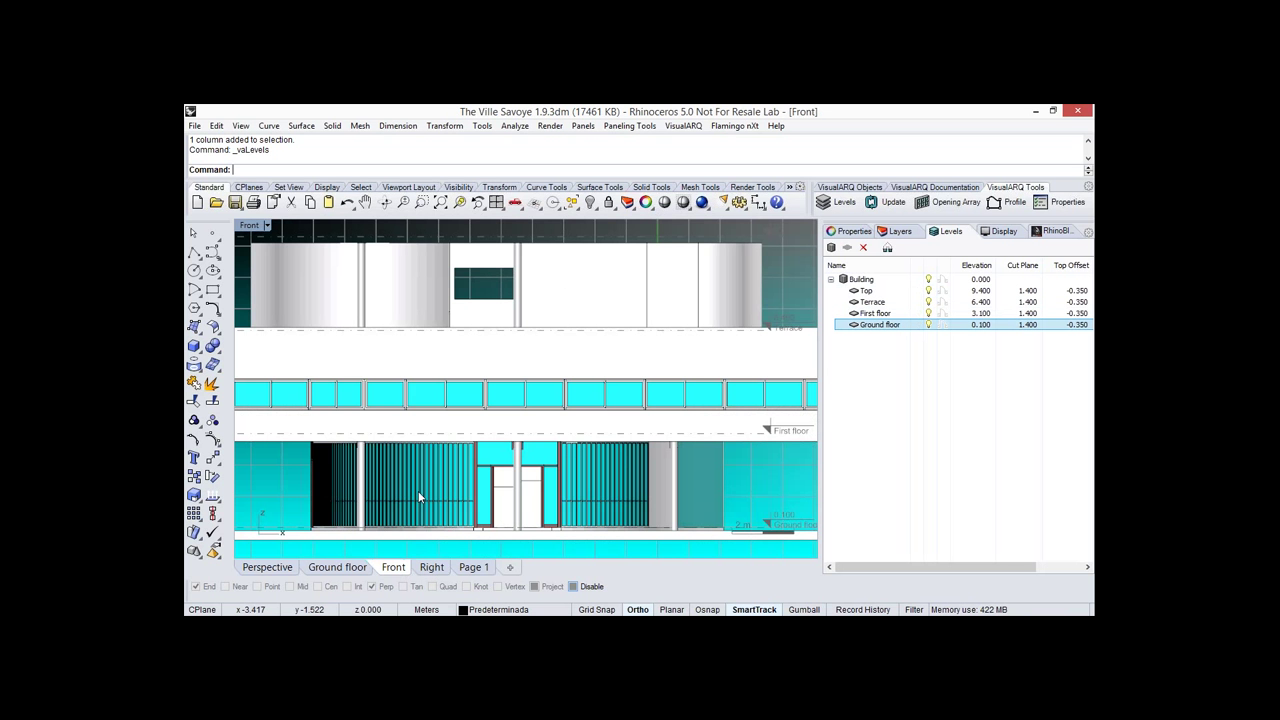
pyautogui.scroll(-5, 420, 497)
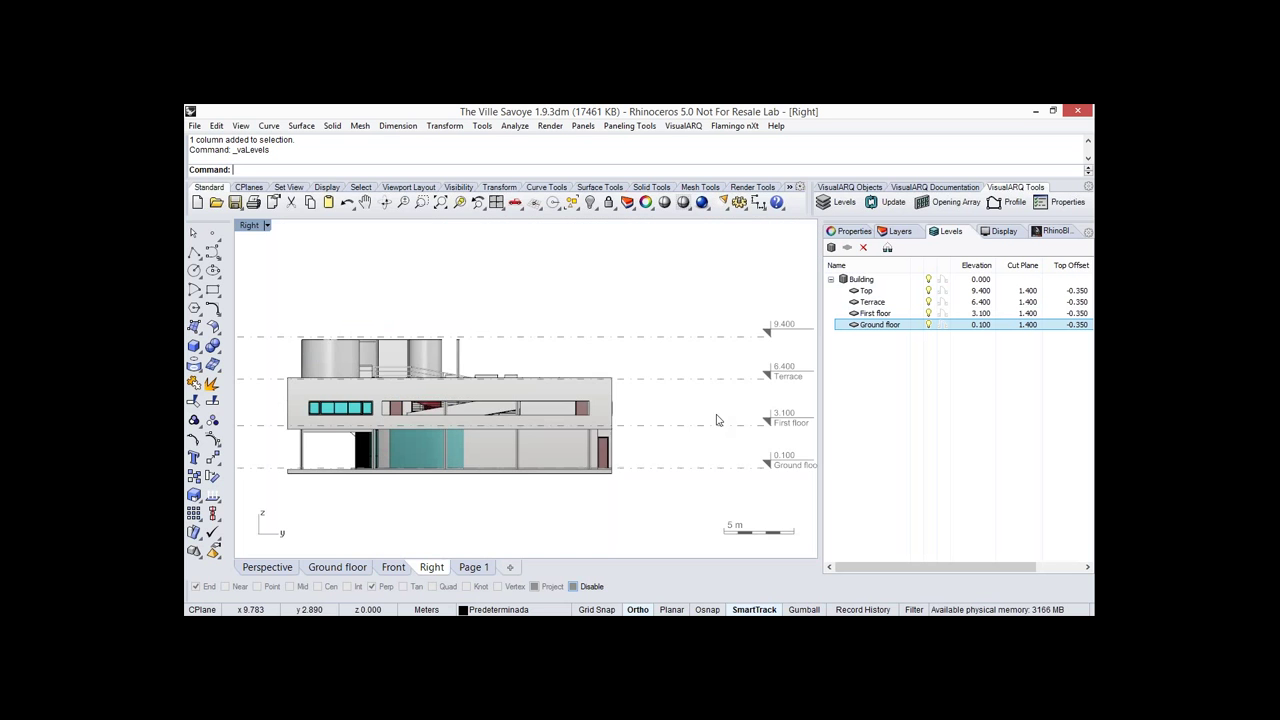
pyautogui.moveTo(683, 426); pyautogui.dragTo(617, 416, button='right')
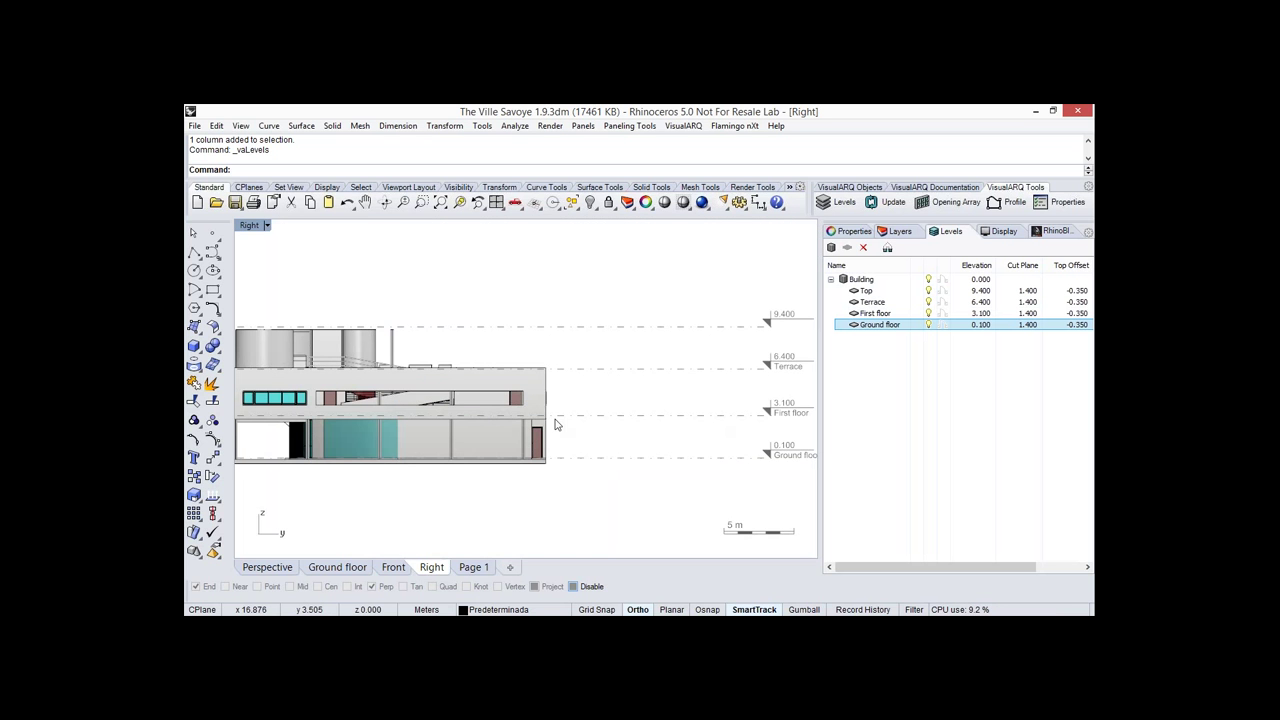
pyautogui.moveTo(526, 408); pyautogui.dragTo(555, 419, button='right')
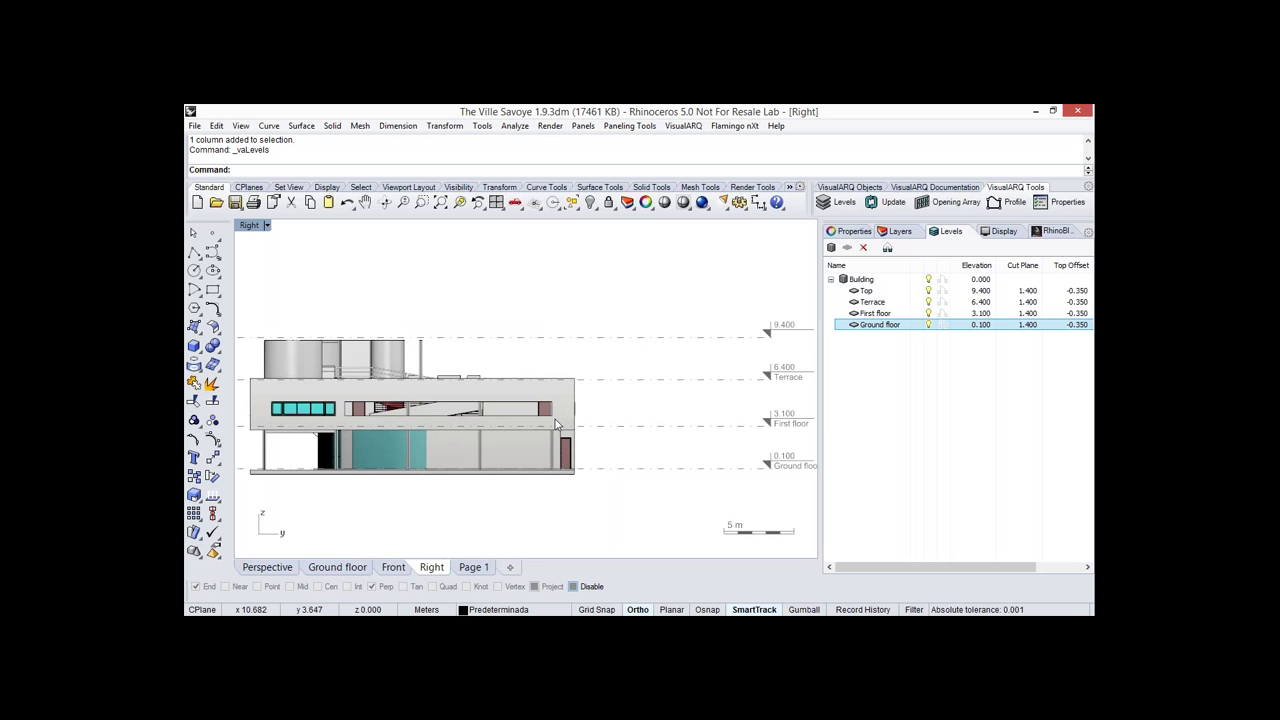
pyautogui.press('Home')
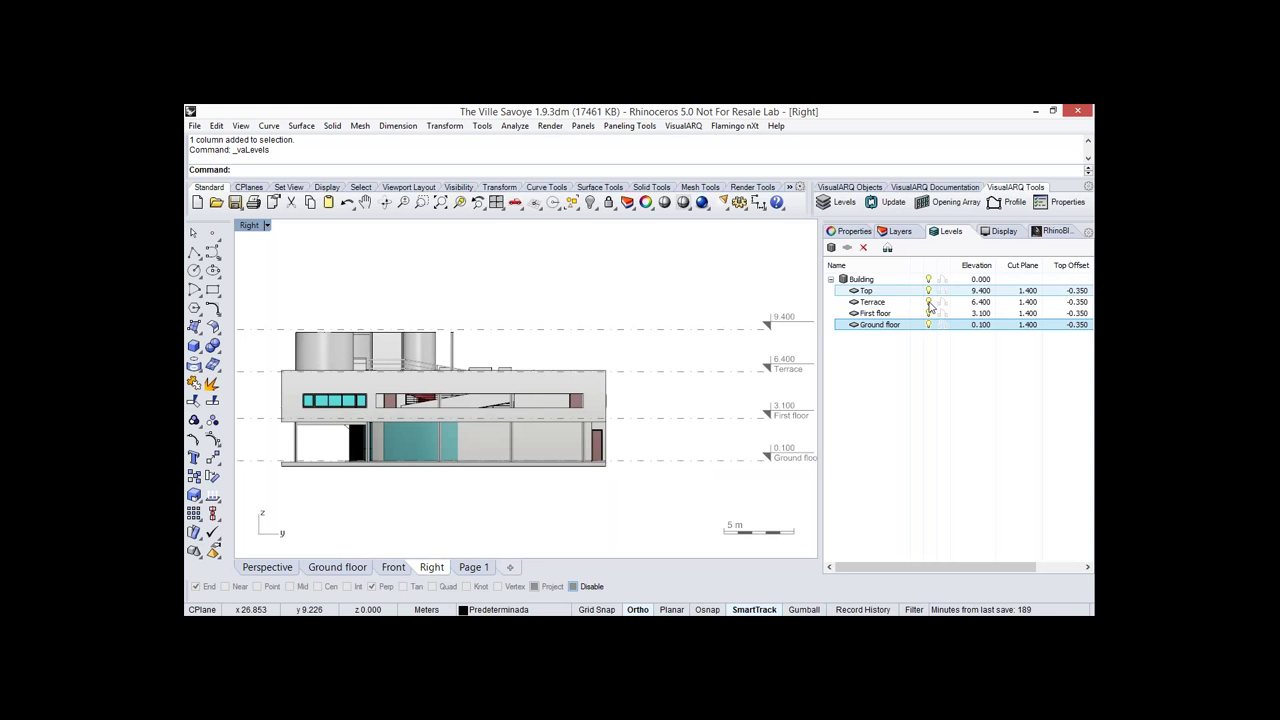
# Hide the Top and Terrace levels in the Right view.
pyautogui.click(929, 303)
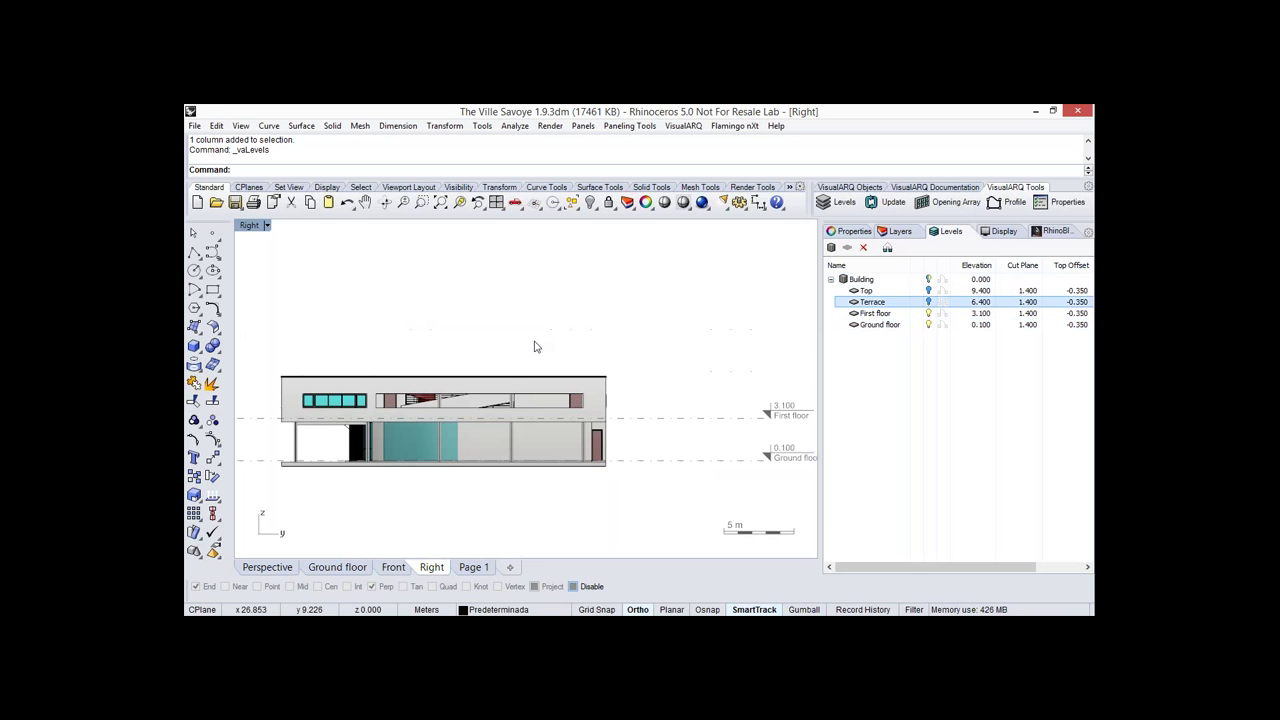
pyautogui.keyDown('ctrl'); pyautogui.click(918, 313); pyautogui.keyUp('ctrl')
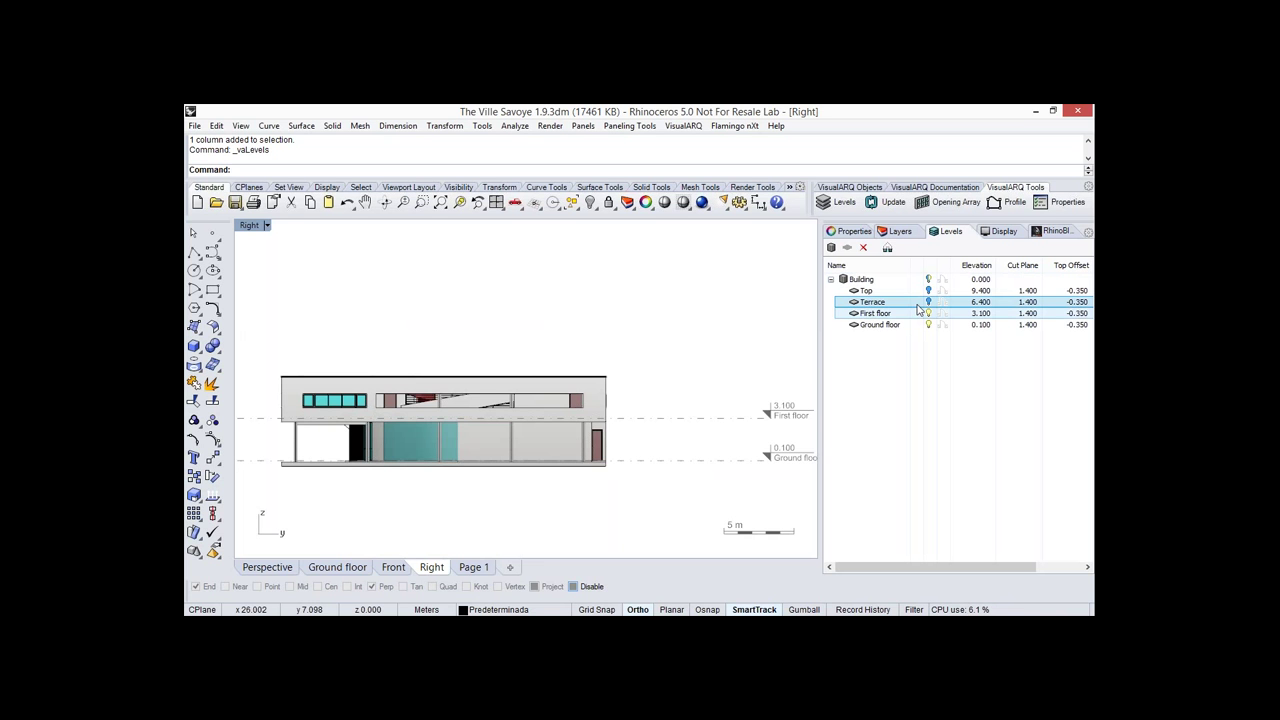
pyautogui.moveTo(770, 383); pyautogui.dragTo(812, 390, button='right')
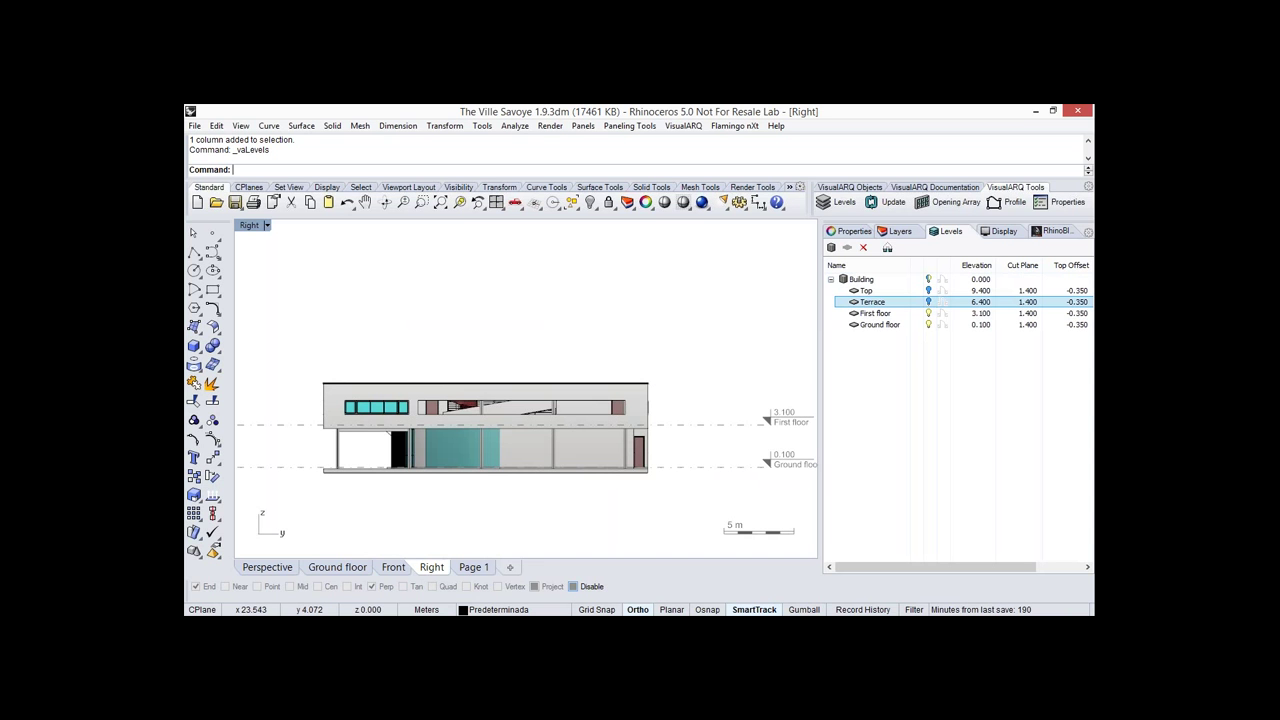
# Hide the First floor level as well, and turn the visibility of the whole Building back on.
pyautogui.click(929, 314)
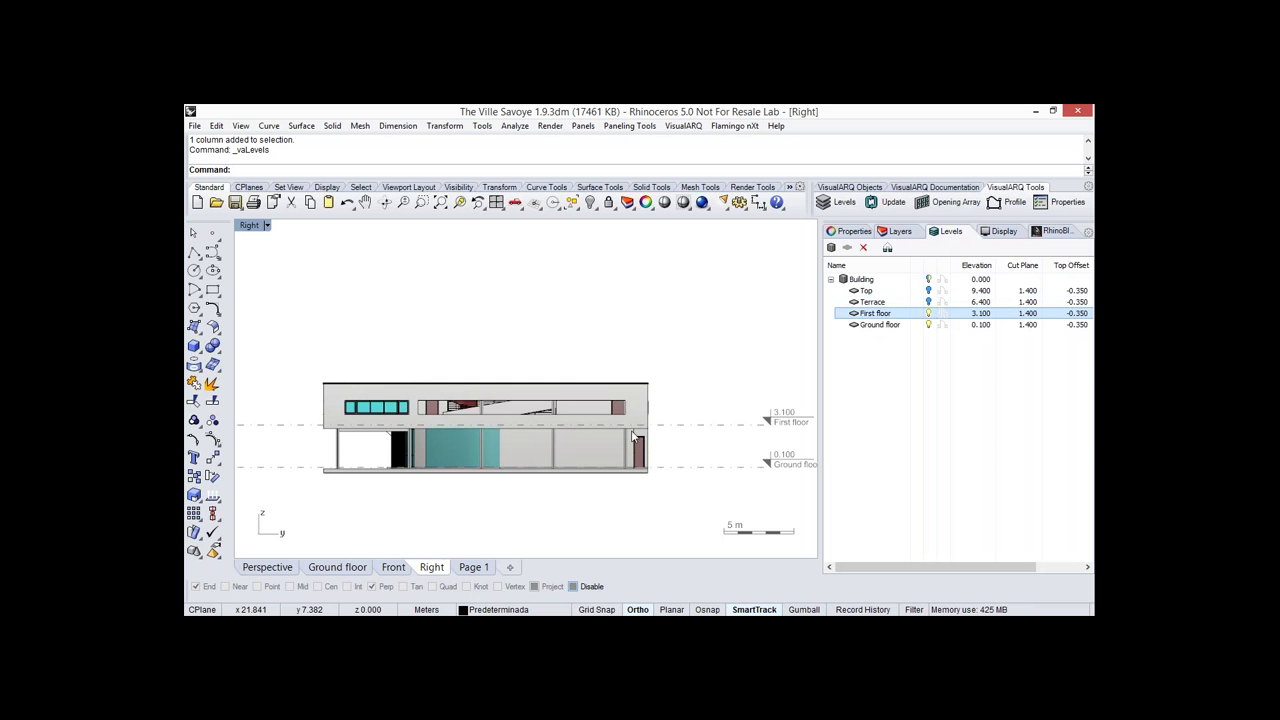
pyautogui.moveTo(887, 326); pyautogui.dragTo(885, 317)
pyautogui.click(886, 318)
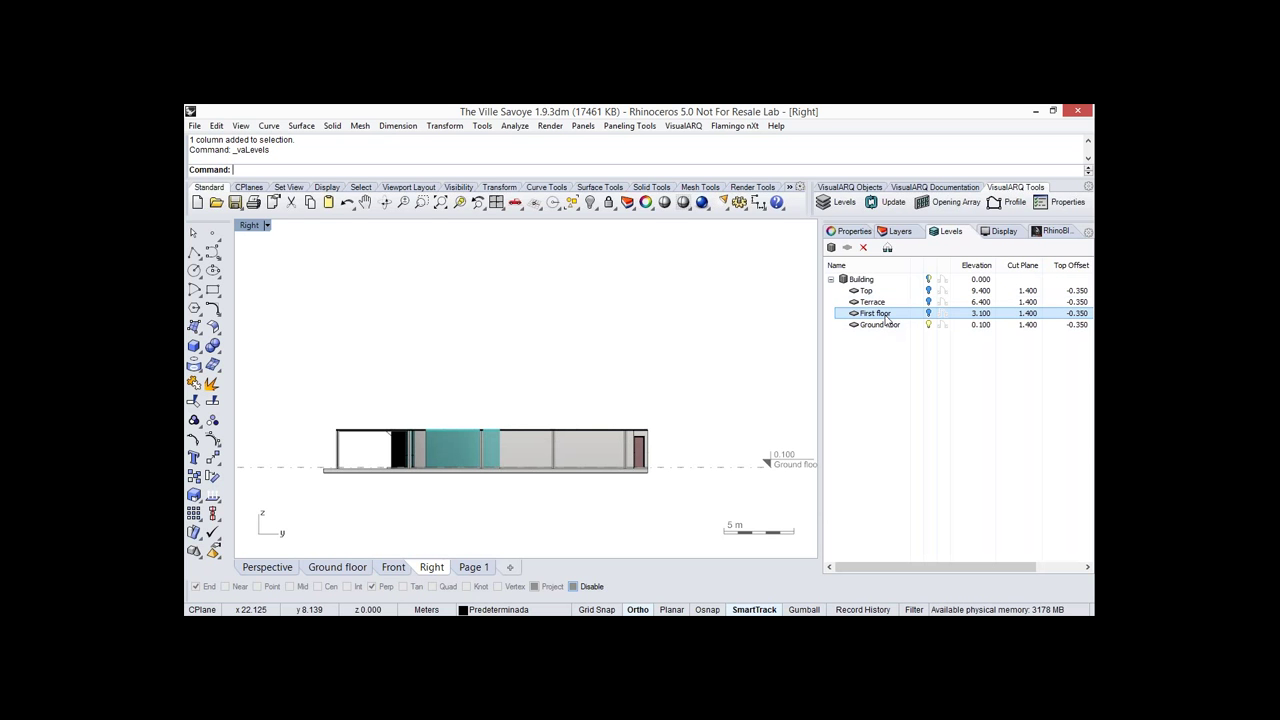
pyautogui.click(930, 280)
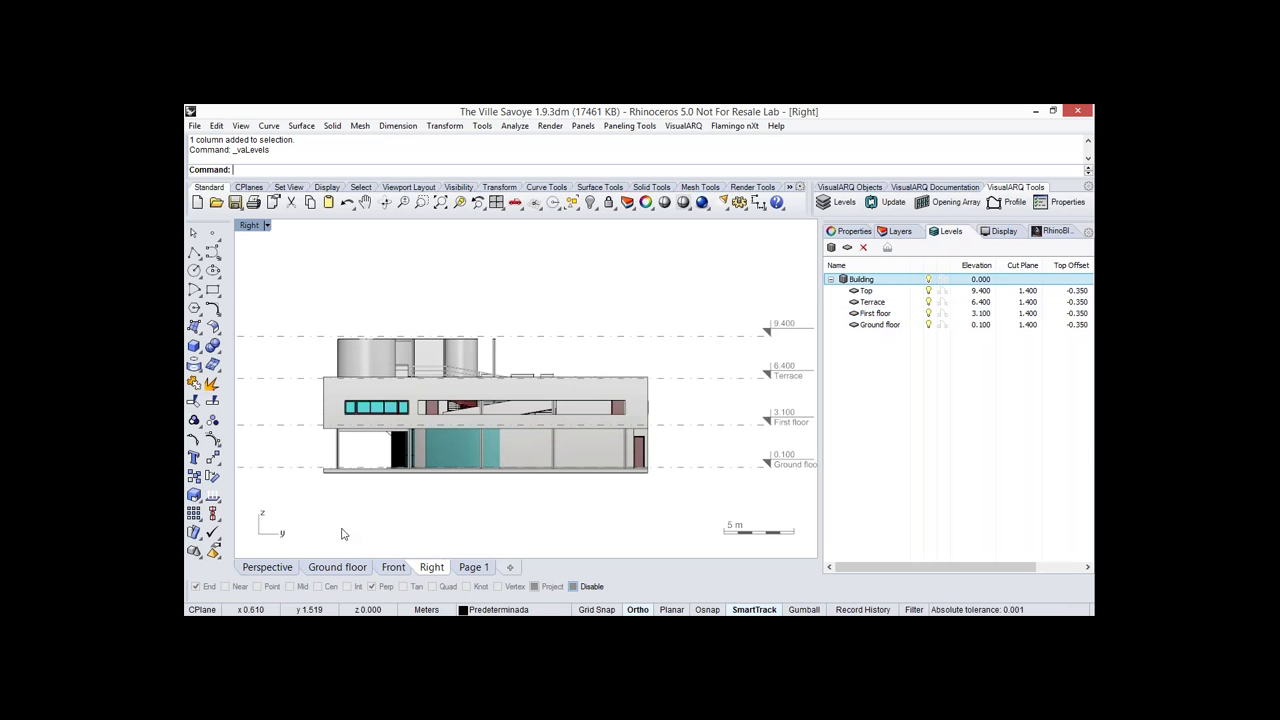
# Hide the Top and Terrace levels in the Perspective view to expose the first floor interior.
pyautogui.click(267, 567)
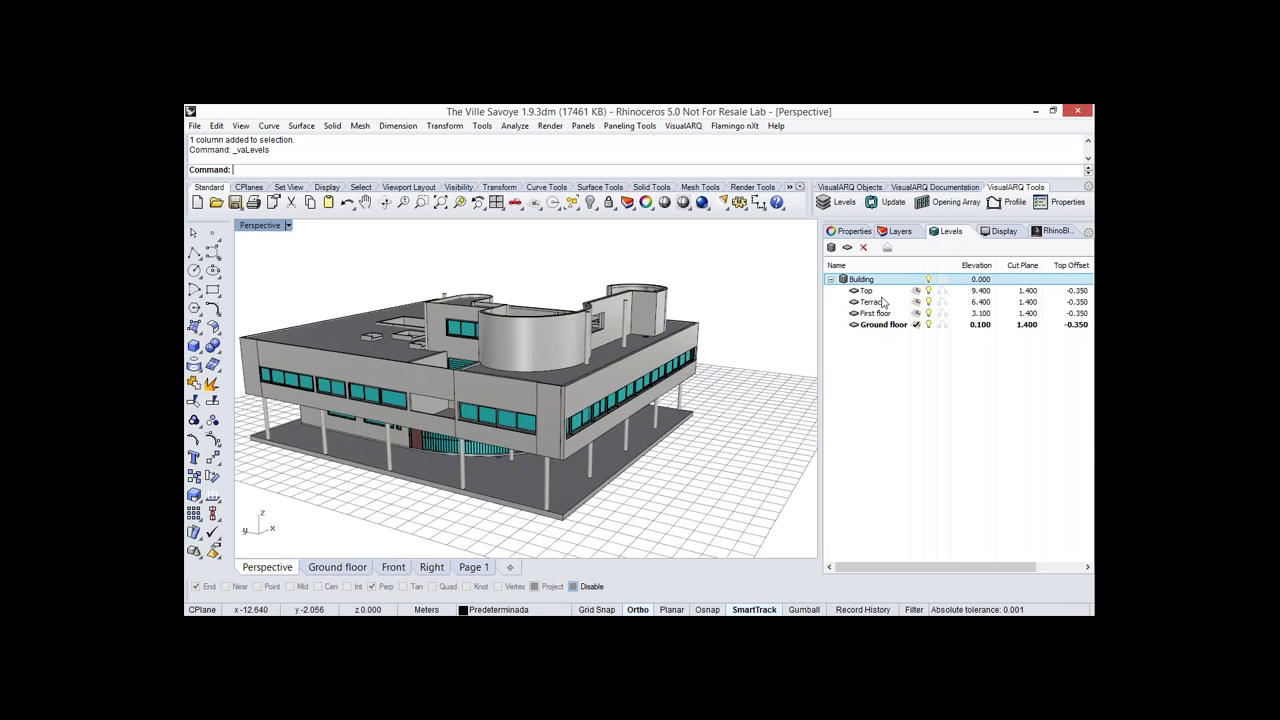
pyautogui.click(872, 302)
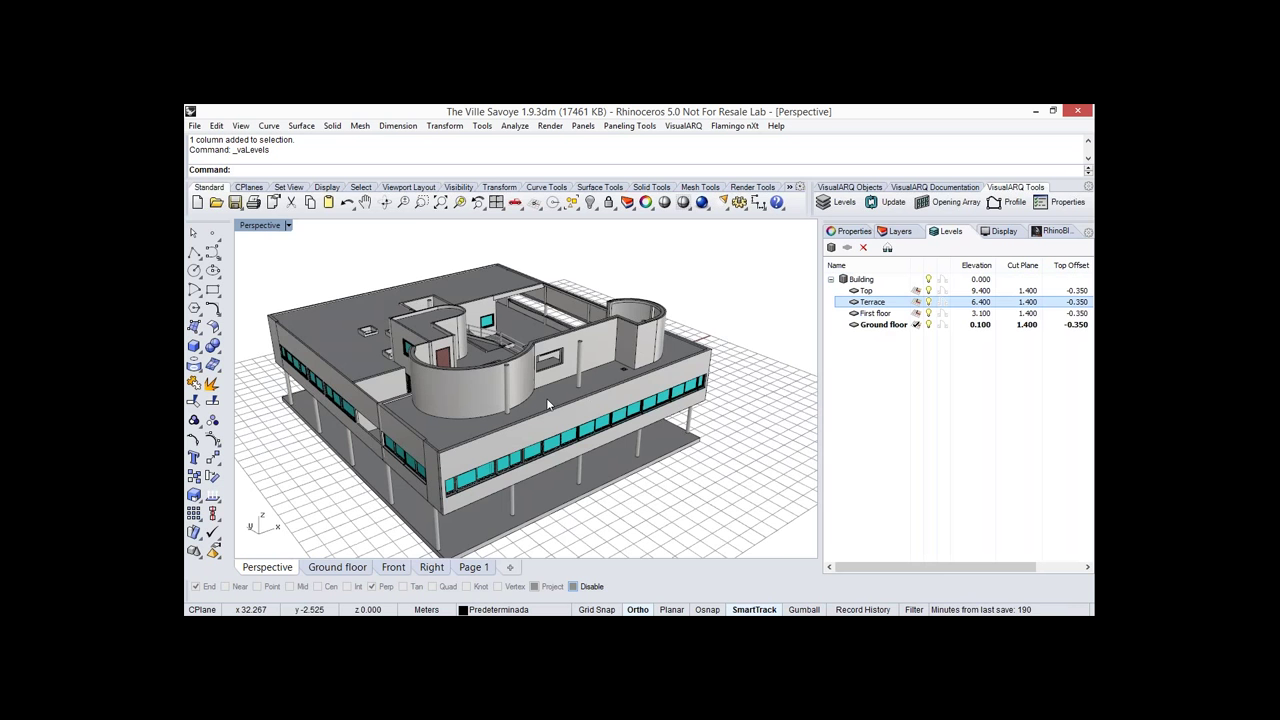
pyautogui.moveTo(496, 393); pyautogui.dragTo(491, 393, button='right')
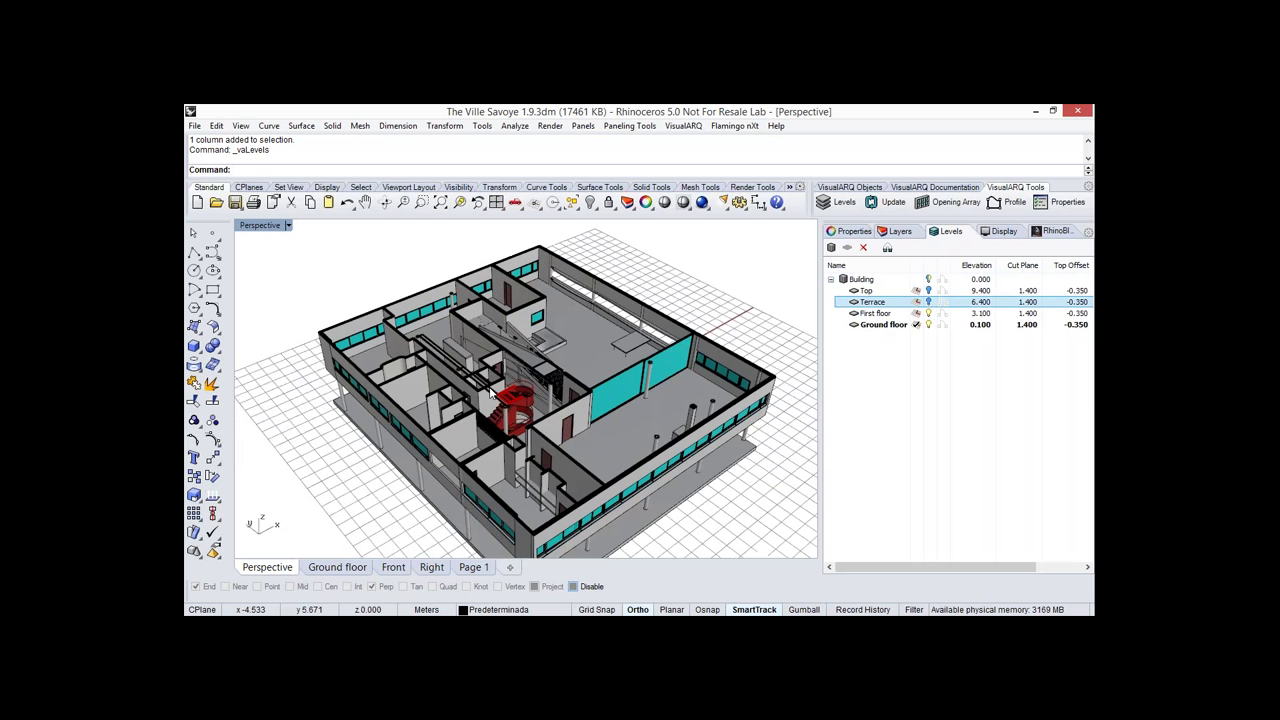
# Move the first-floor door near the red spiral staircase along its wall, away from the large glazed opening.
pyautogui.scroll(2, 492, 393)
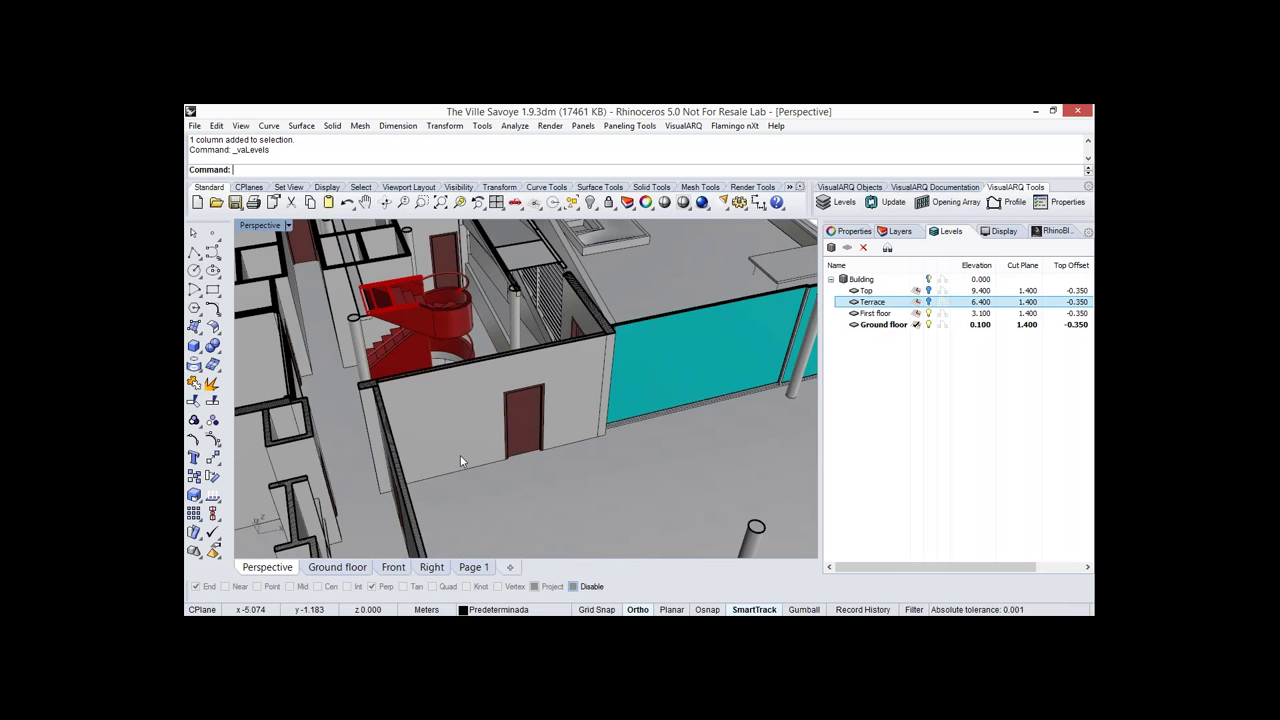
pyautogui.moveTo(535, 447); pyautogui.dragTo(493, 455)
pyautogui.scroll(-5, 493, 455)
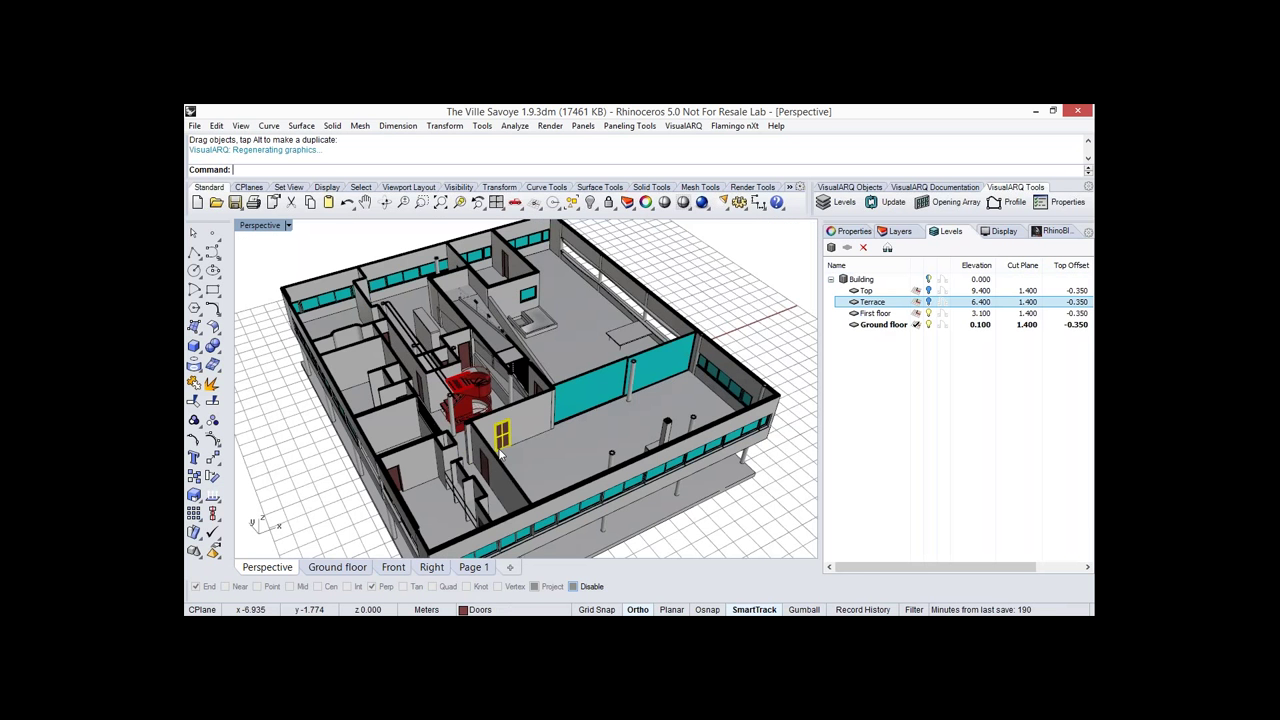
pyautogui.moveTo(500, 455); pyautogui.dragTo(556, 408, button='right')
pyautogui.press('Escape')
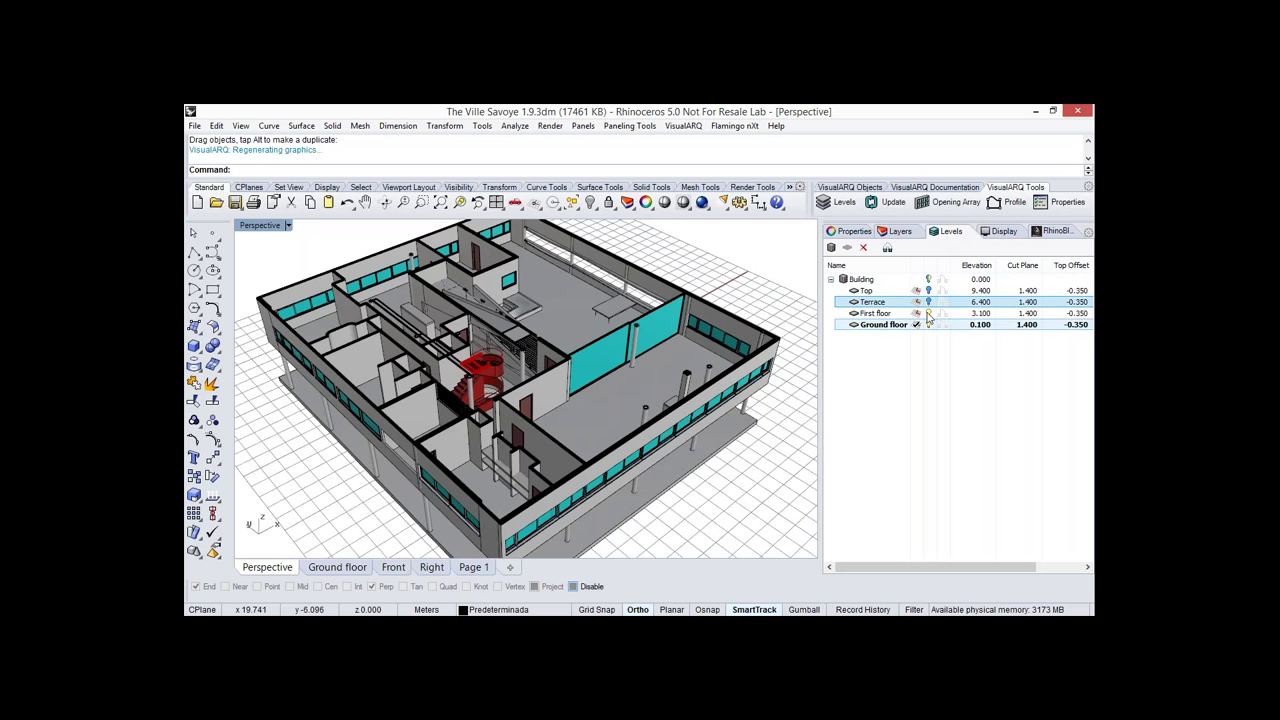
# Hide the First floor level in the Perspective view to expose the ground floor interior.
pyautogui.click(928, 316)
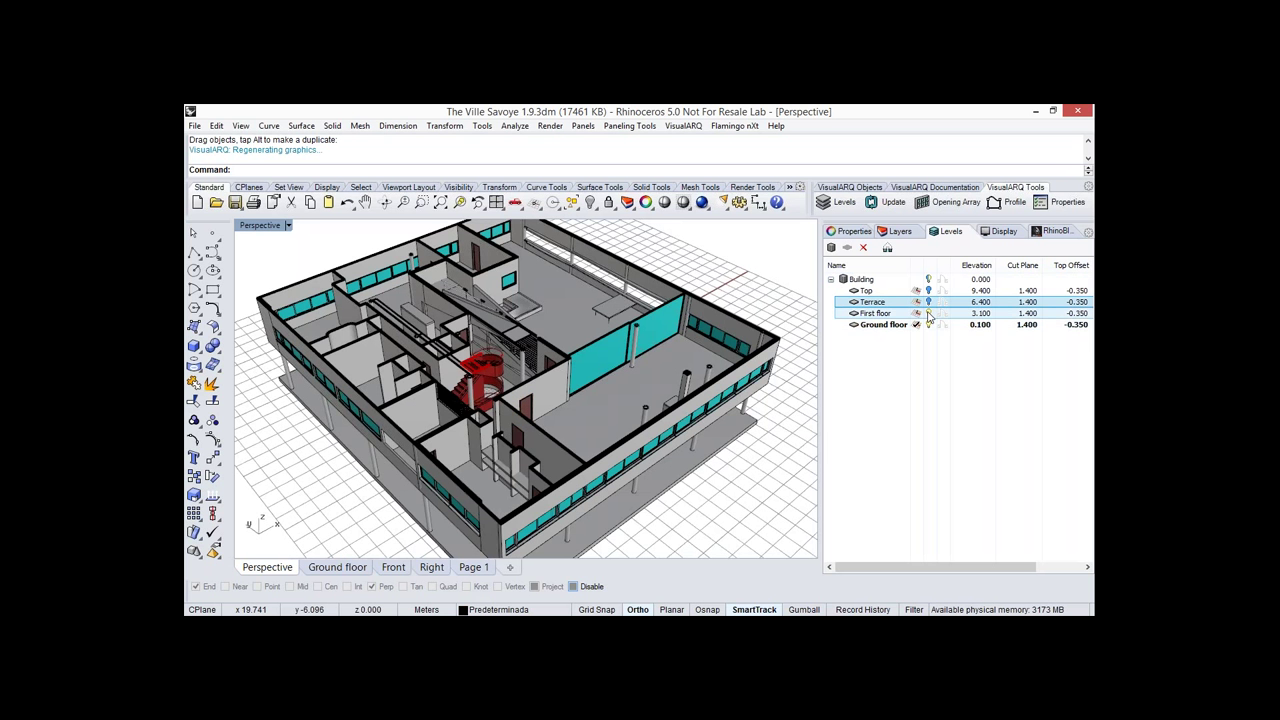
pyautogui.click(928, 317)
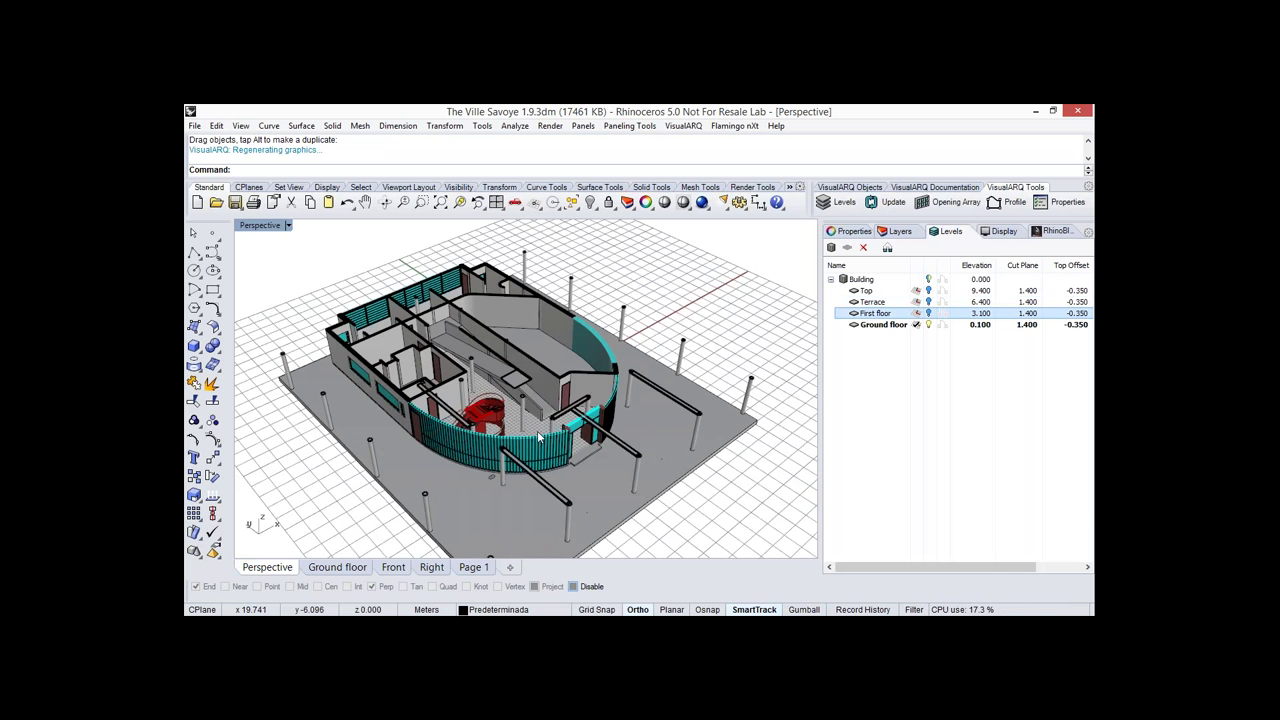
pyautogui.moveTo(540, 437); pyautogui.dragTo(516, 486, button='right')
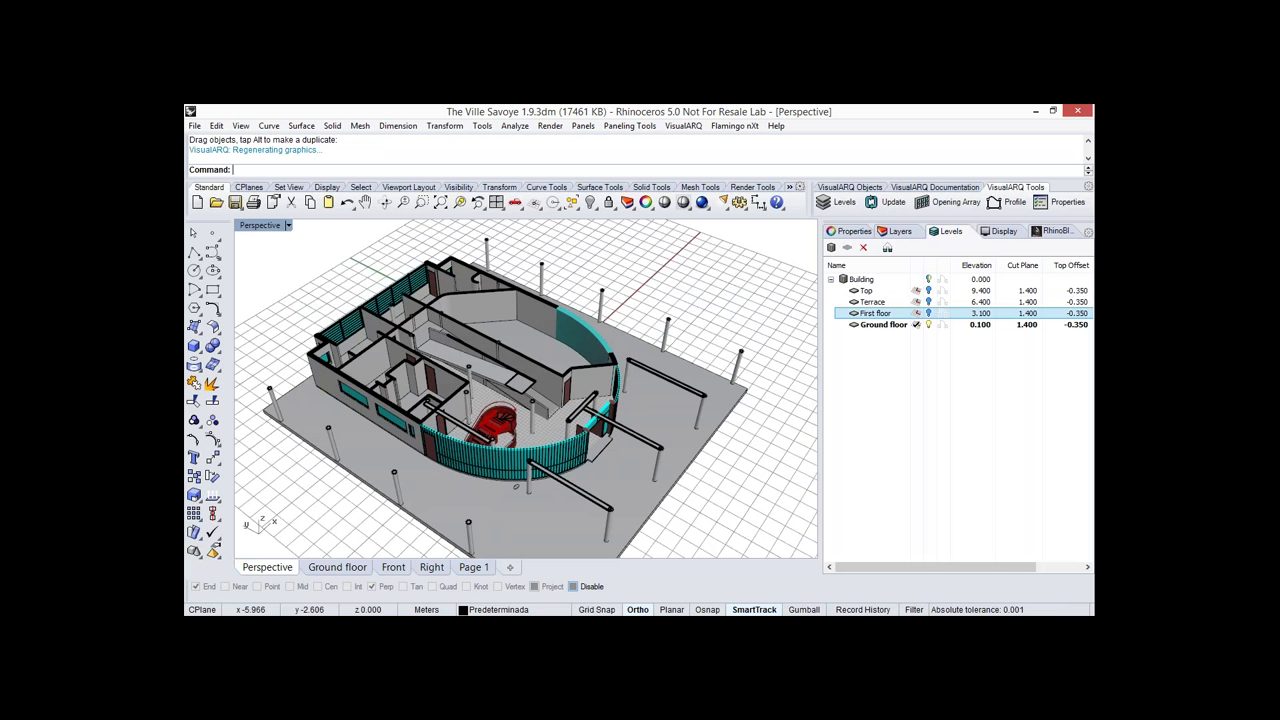
# Activate the cut plane of the Ground floor level in the Perspective view.
pyautogui.click(887, 248)
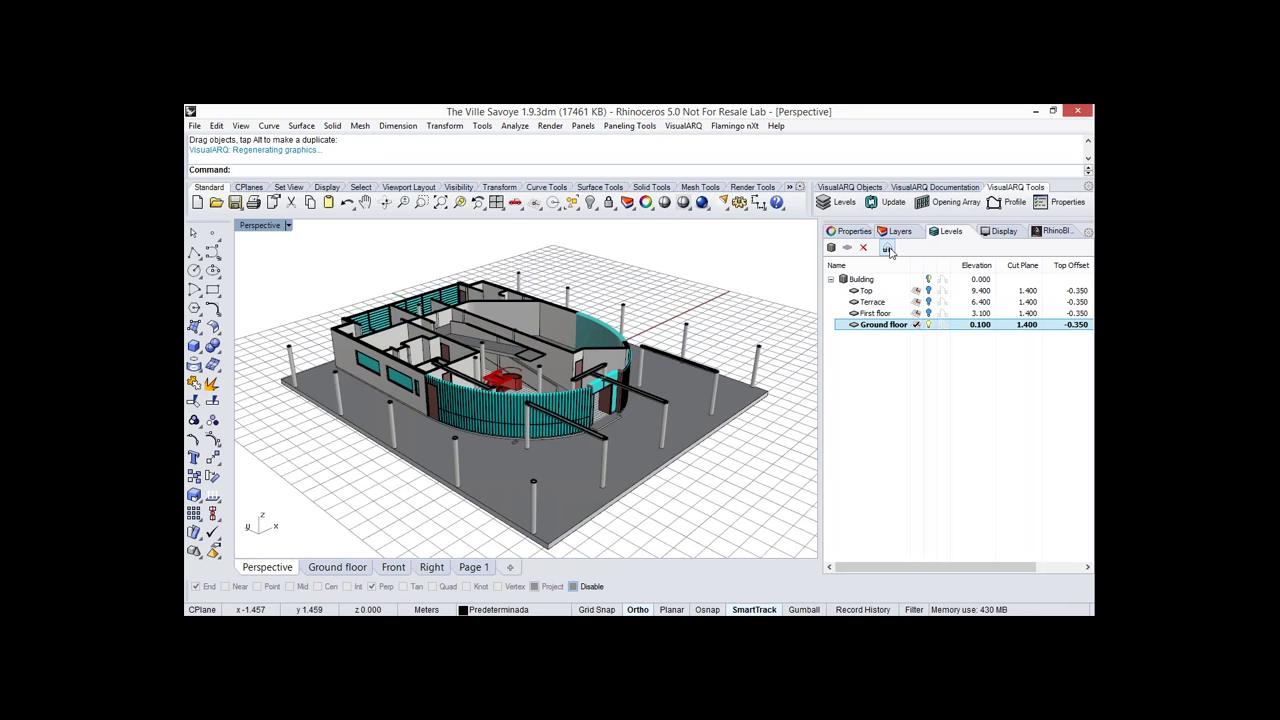
pyautogui.click(887, 248)
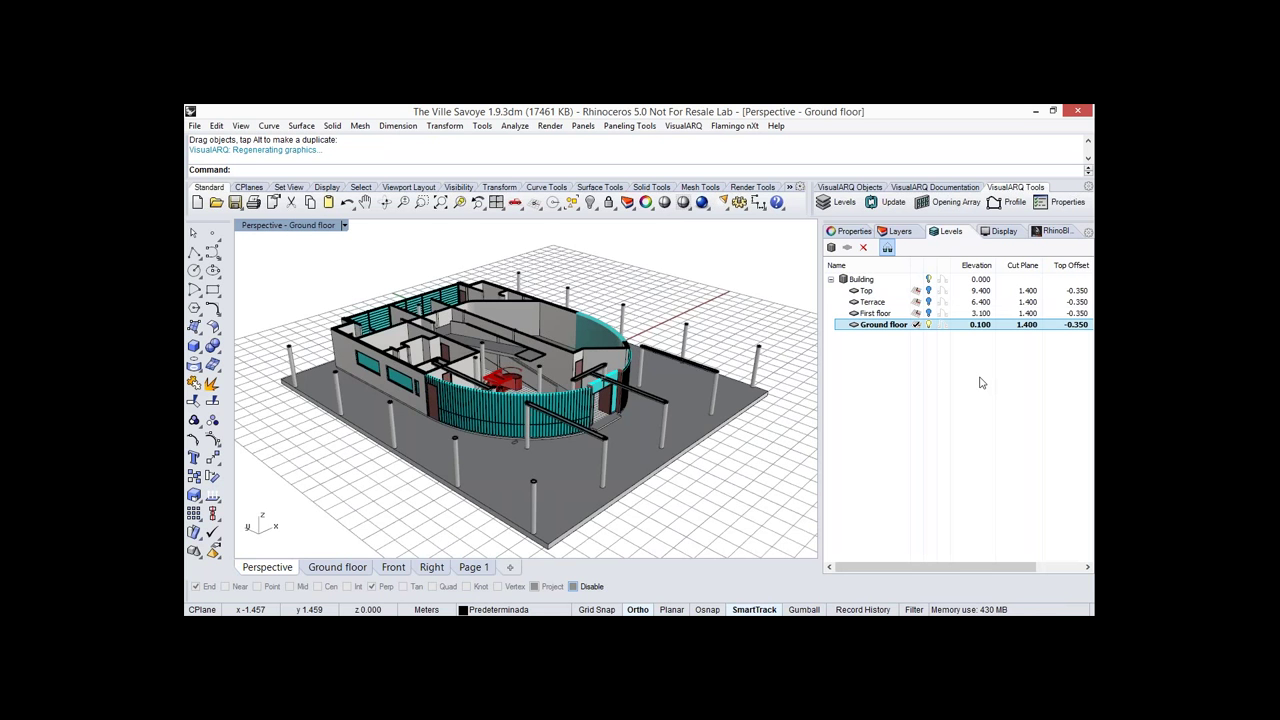
pyautogui.click(1022, 325)
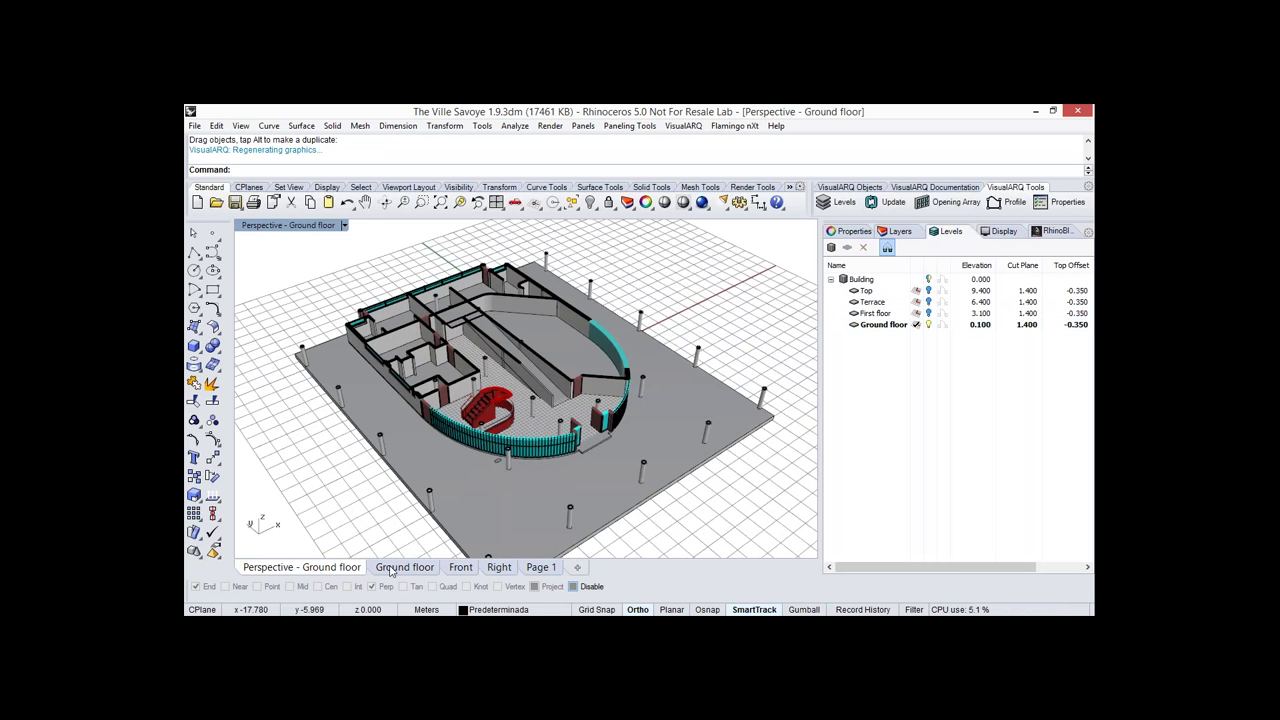
# In the Ground floor plan view, hide the Top, Terrace and First floor levels and activate the Ground floor's cut plane.
pyautogui.click(404, 567)
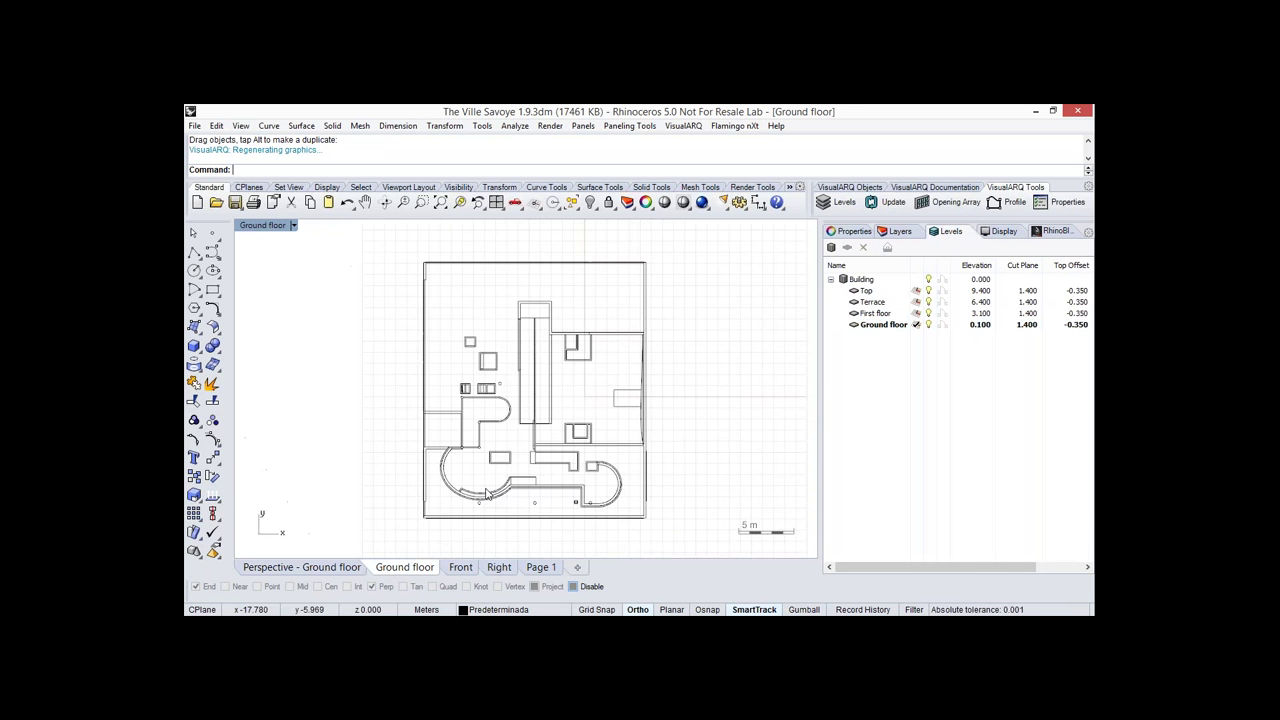
pyautogui.click(887, 327)
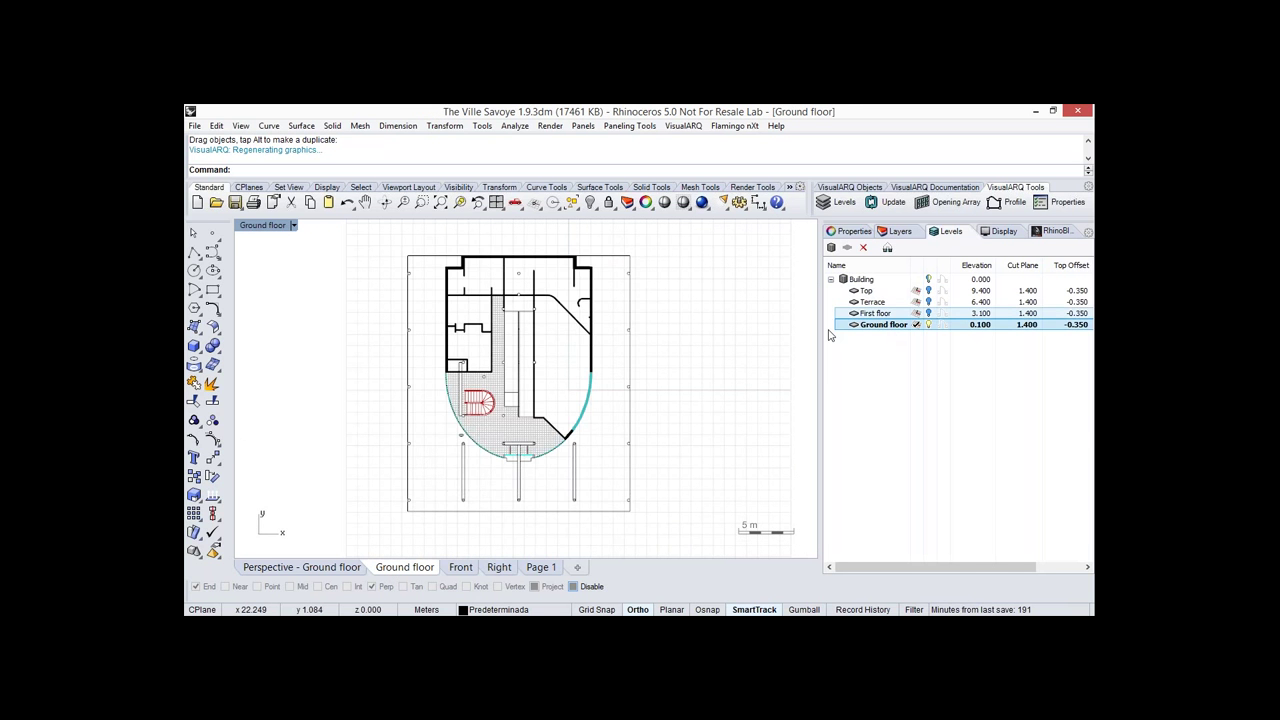
pyautogui.click(838, 325)
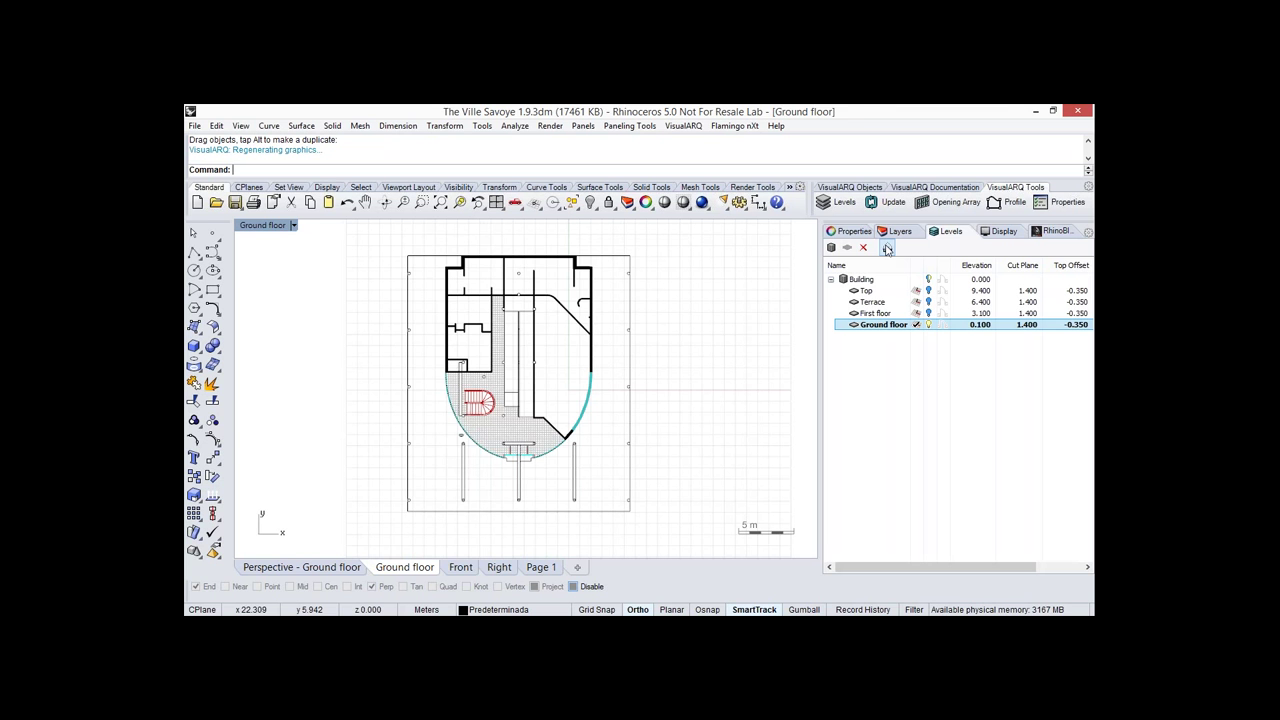
pyautogui.click(887, 248)
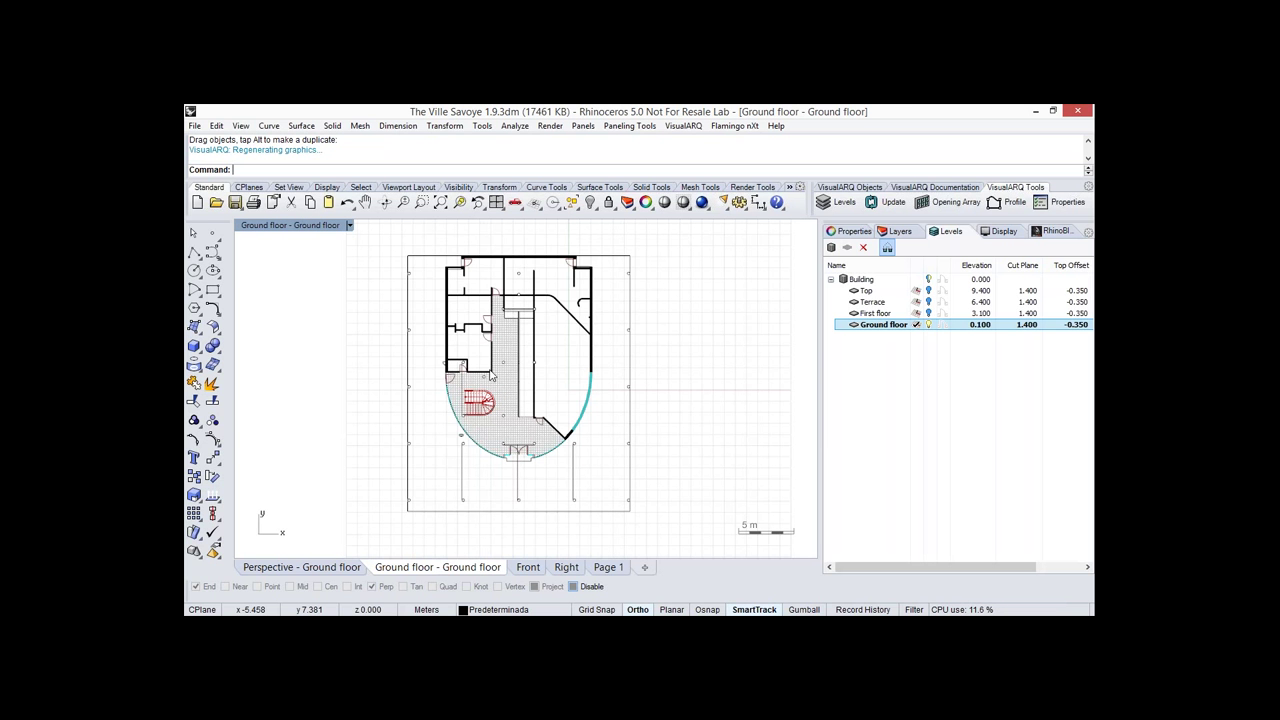
# Move the swing door above the wall niche further up the tiled corridor's wall in the plan, and deselect it.
pyautogui.scroll(5, 490, 375)
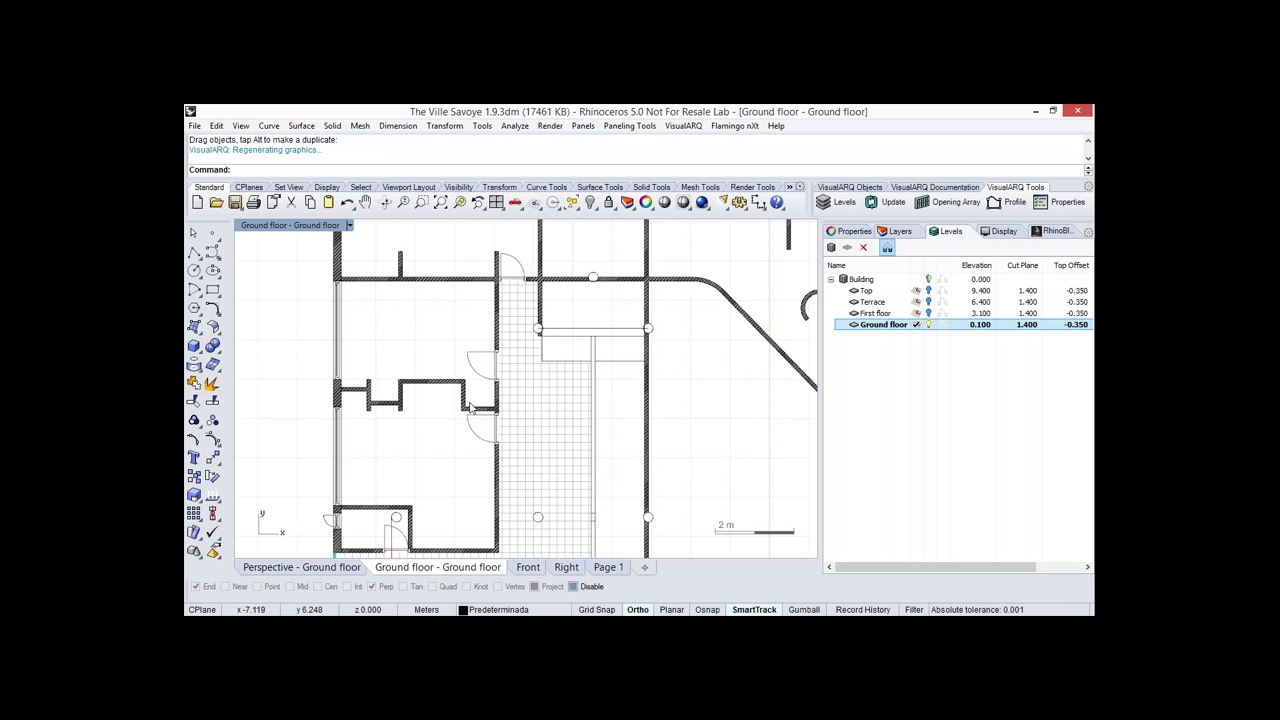
pyautogui.scroll(4, 470, 407)
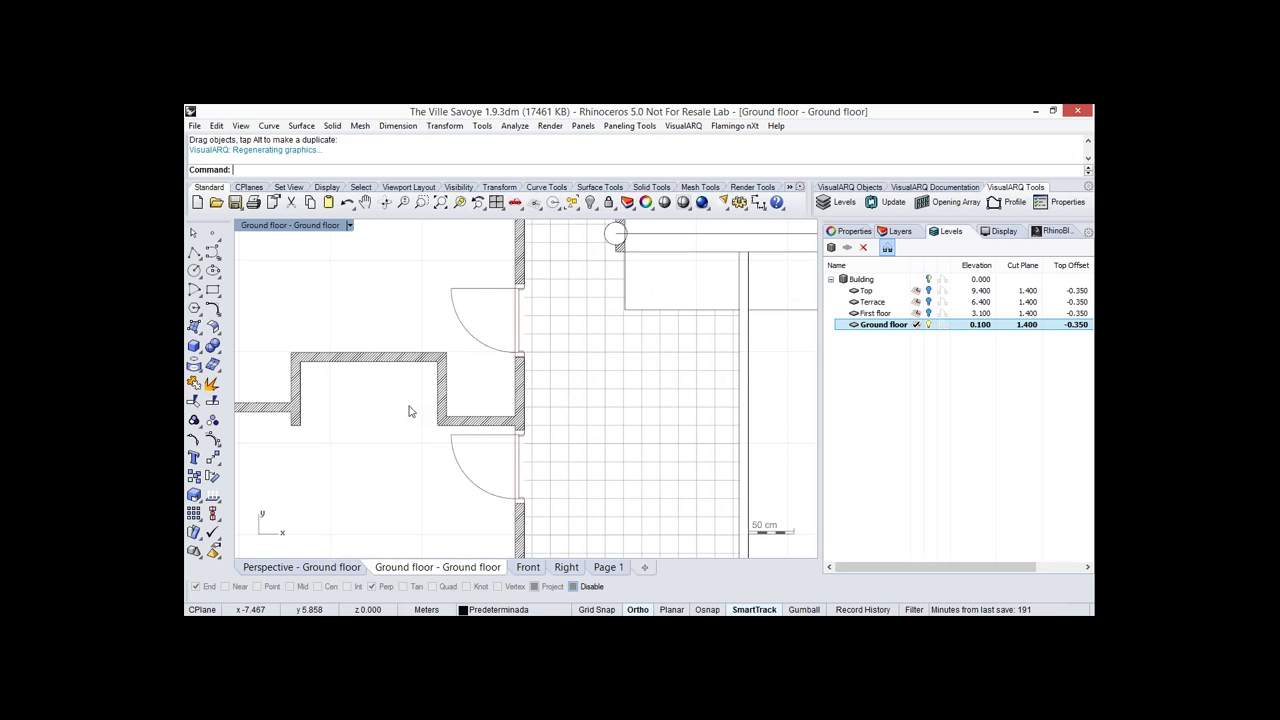
pyautogui.scroll(1, 409, 411)
pyautogui.scroll(1, 421, 393)
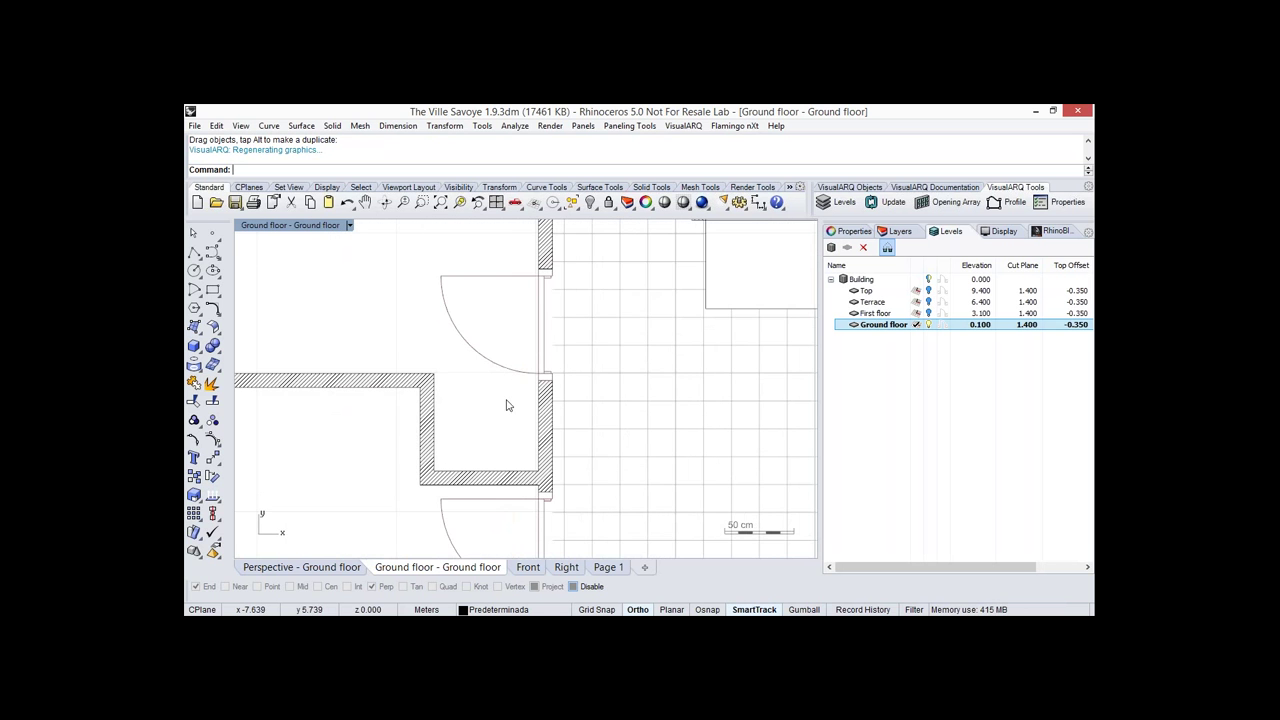
pyautogui.click(455, 378)
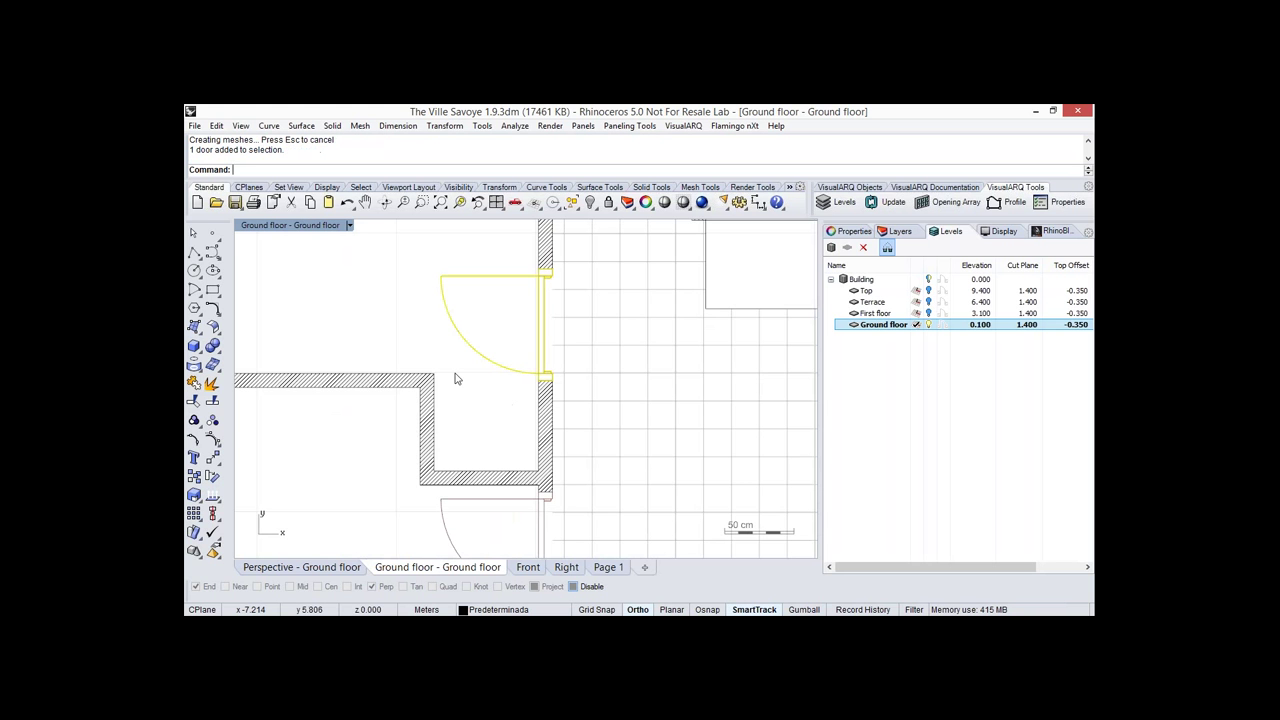
pyautogui.scroll(-1, 452, 420)
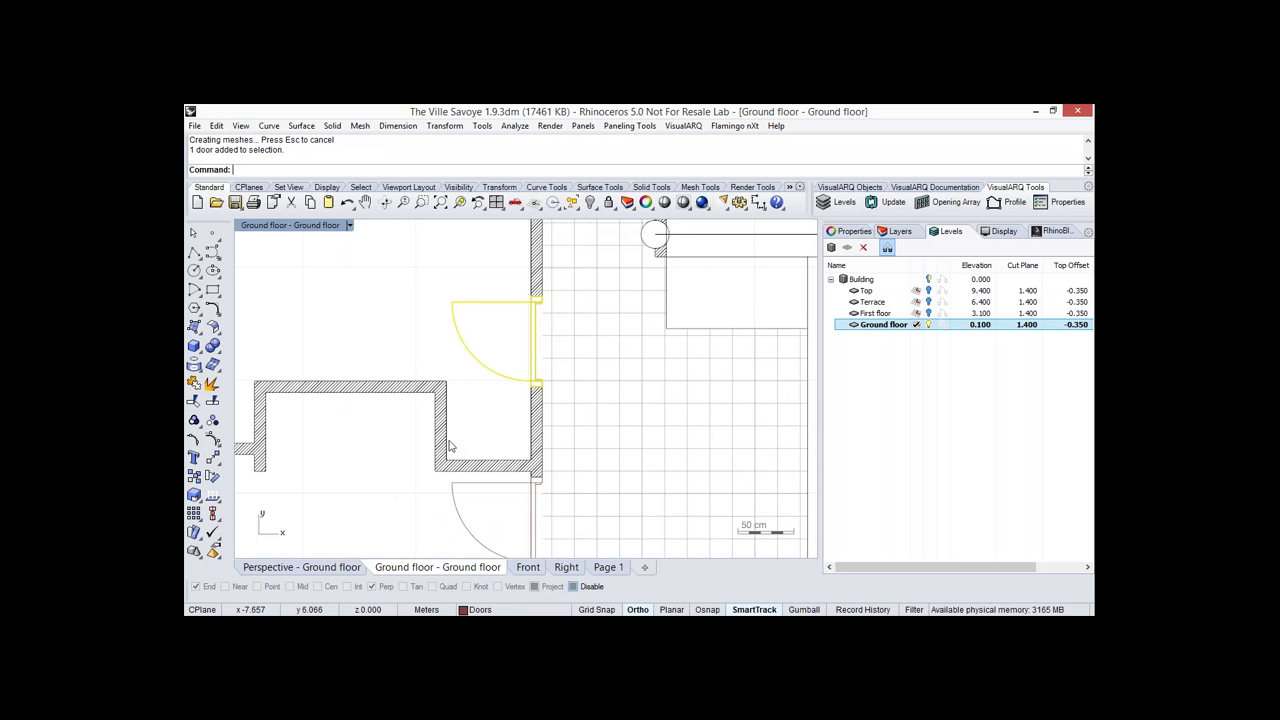
pyautogui.moveTo(457, 460); pyautogui.dragTo(501, 390)
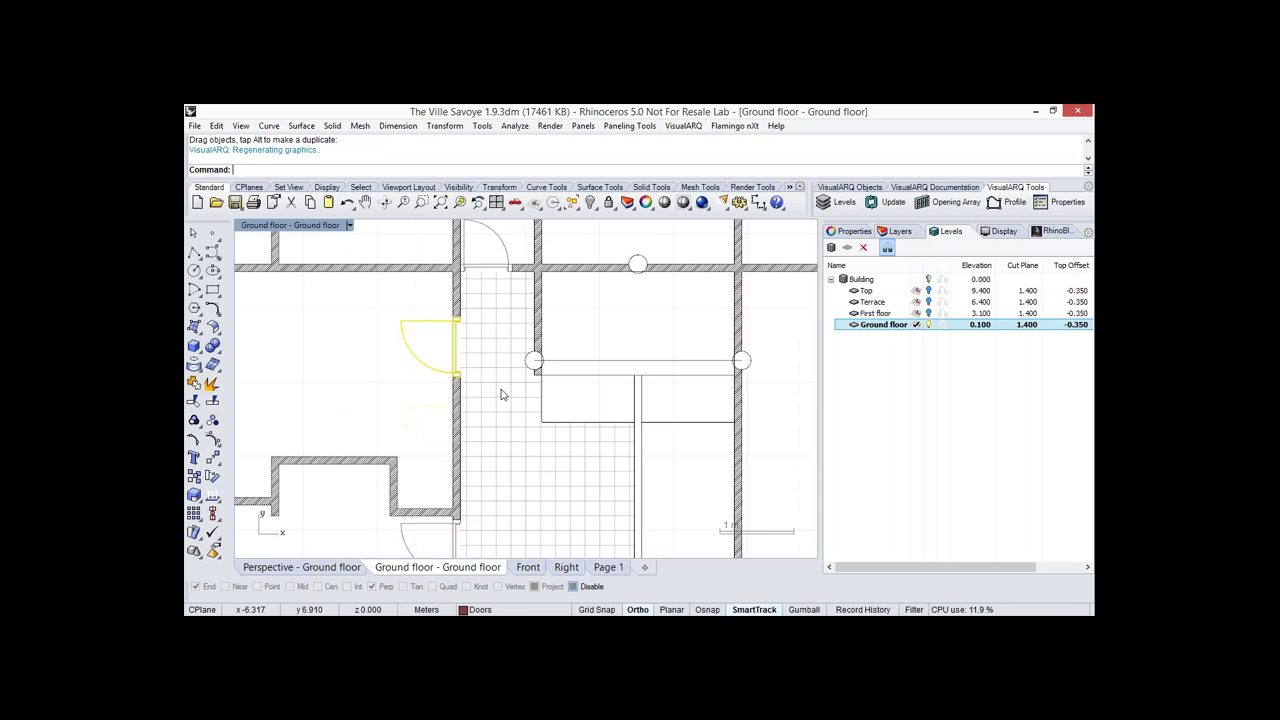
pyautogui.scroll(-2, 502, 394)
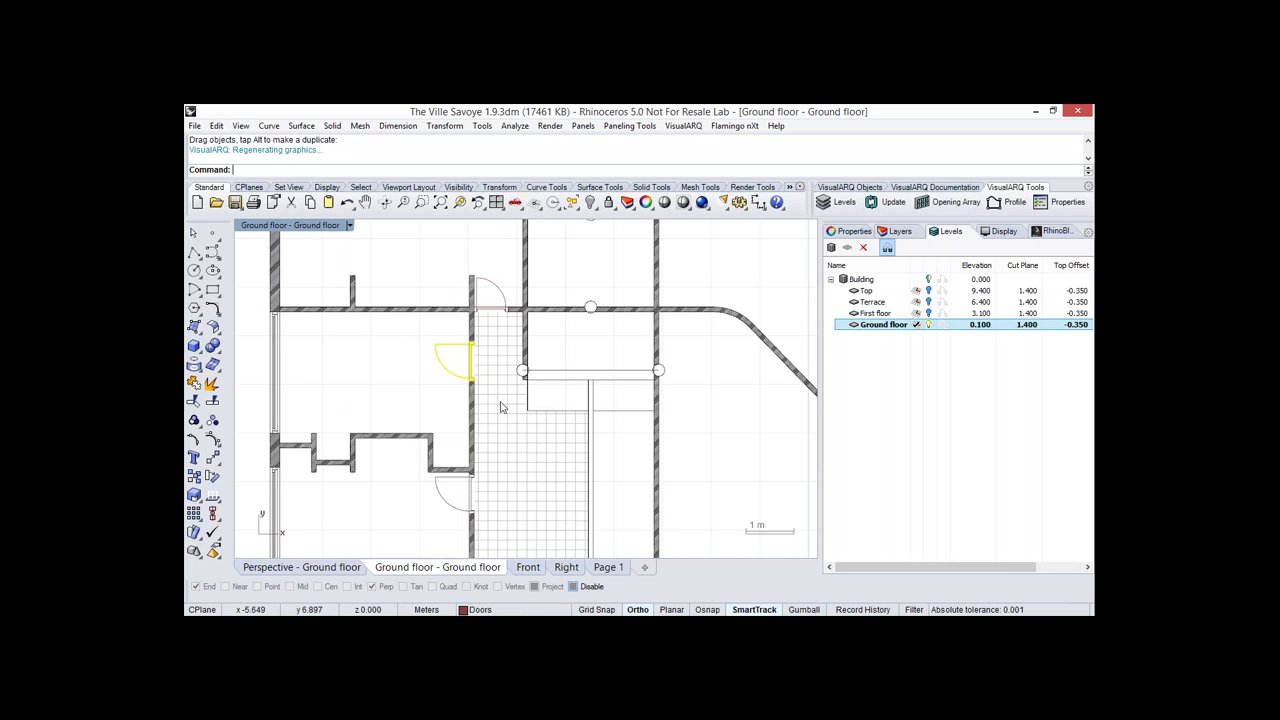
pyautogui.click(501, 403)
pyautogui.moveTo(572, 400); pyautogui.dragTo(501, 402, button='right')
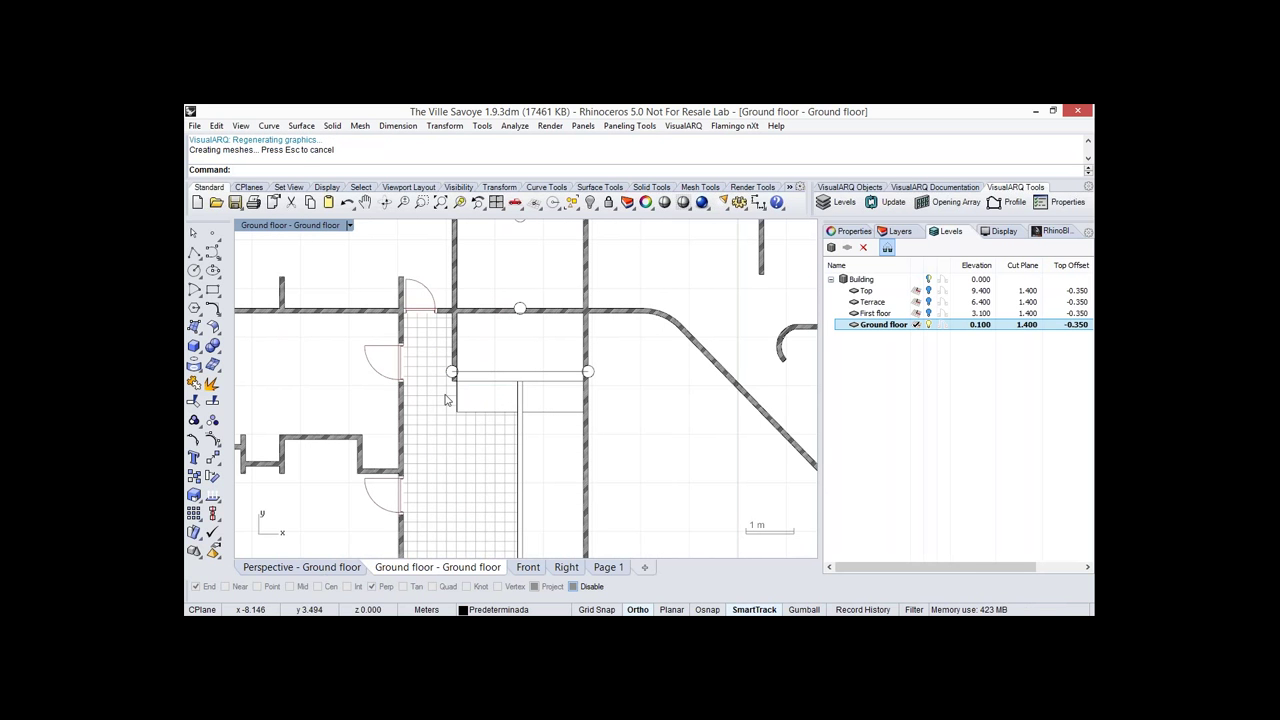
# Turn the visibility of the whole Building back on in the Perspective view.
pyautogui.click(302, 567)
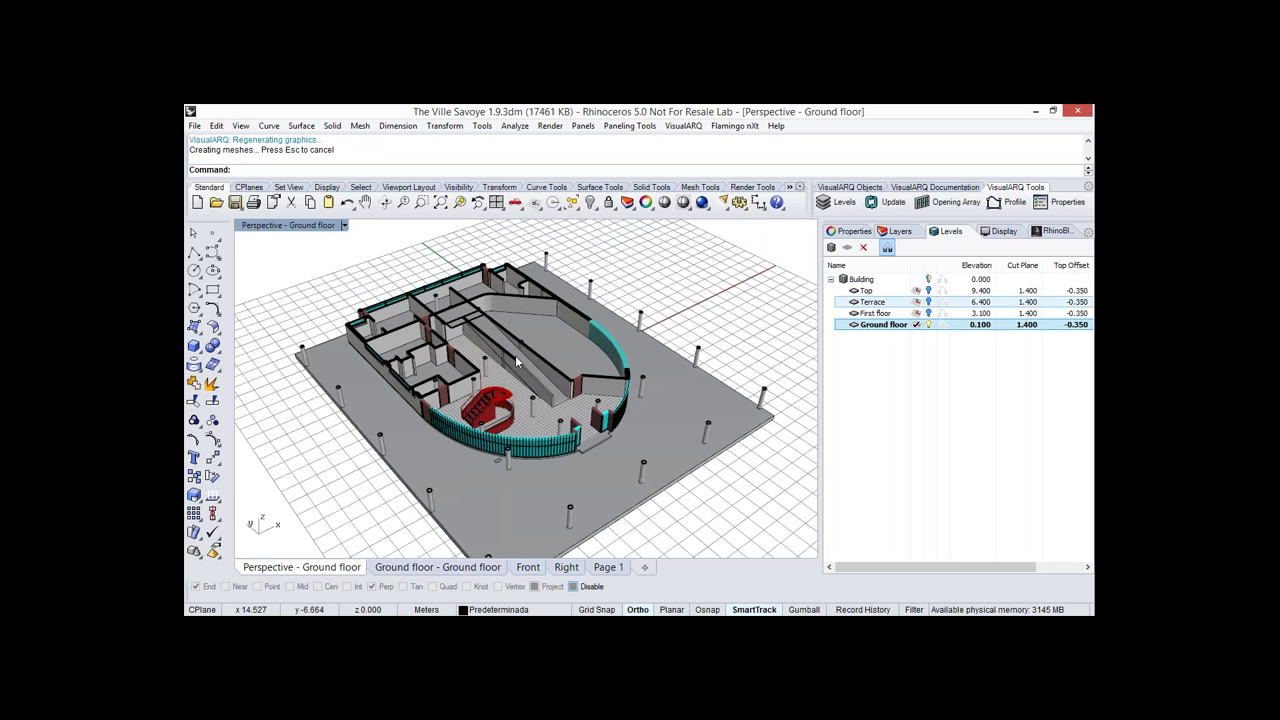
pyautogui.click(929, 280)
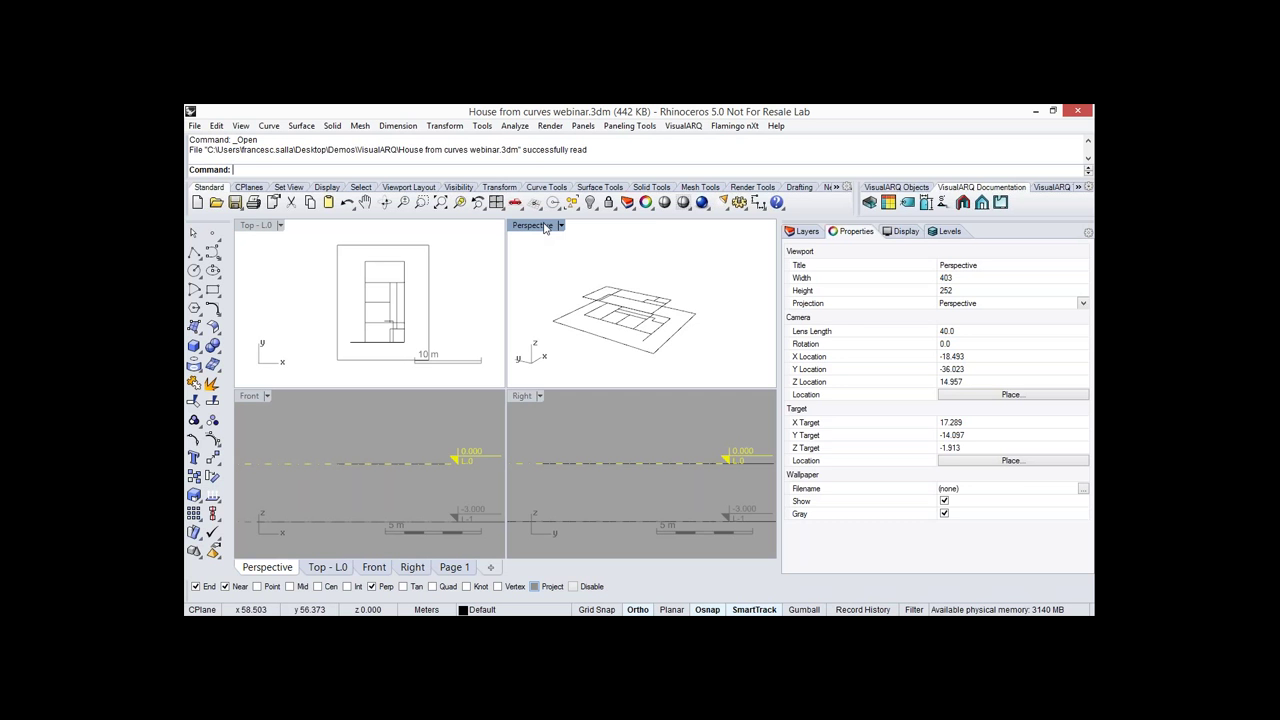
# Maximize the Perspective viewport of House from curves webinar.3dm and bring up the VisualARQ Objects tools.
pyautogui.moveTo(659, 377); pyautogui.dragTo(772, 281, button='right')
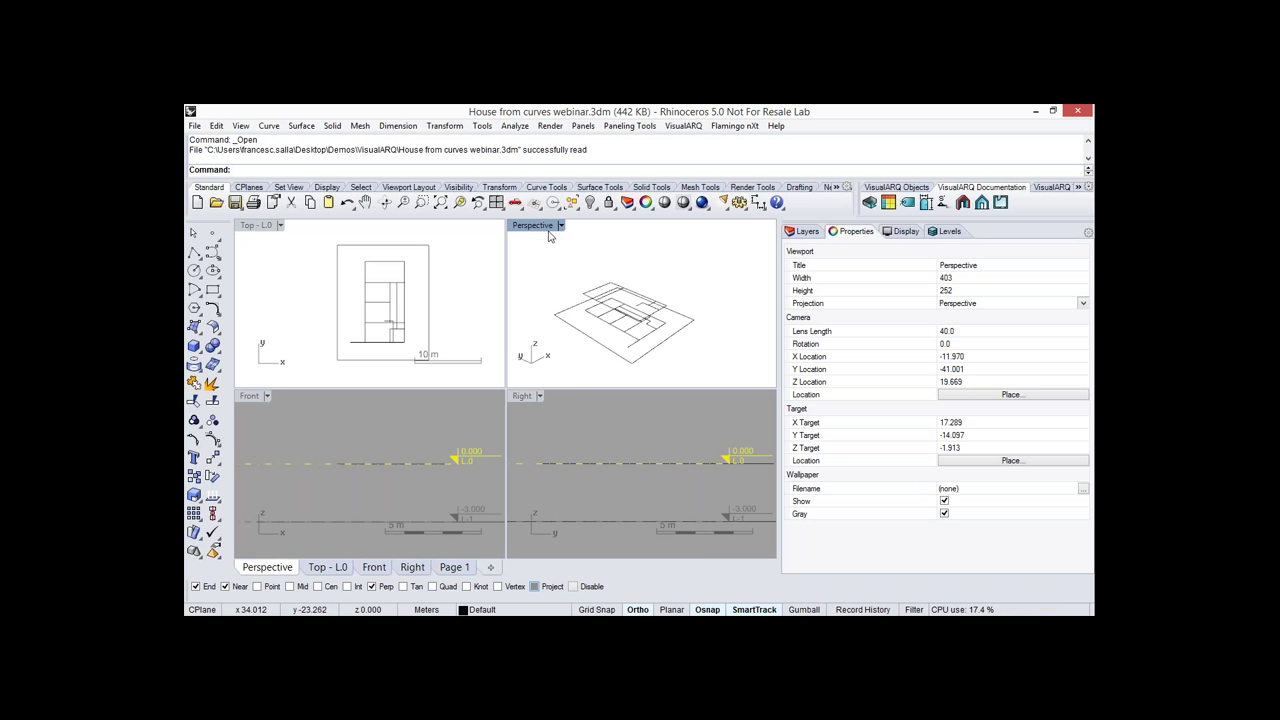
pyautogui.hotkey('ctrl', 'm')
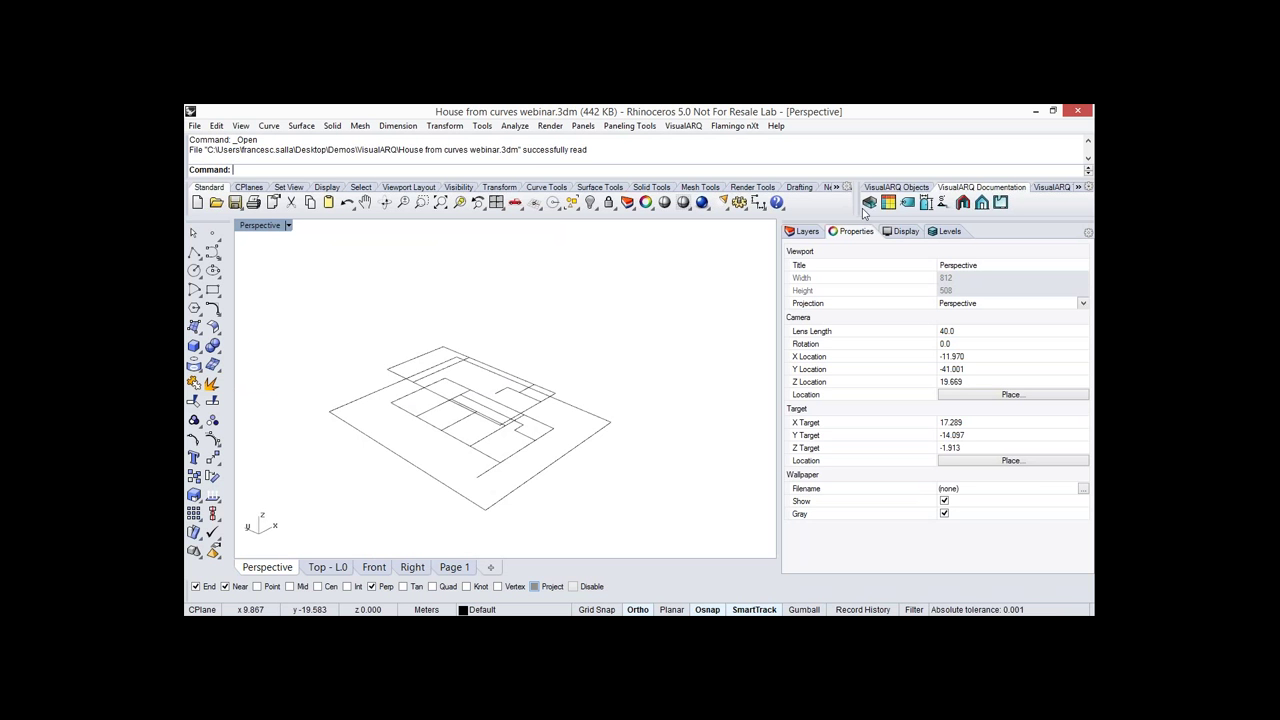
pyautogui.click(892, 188)
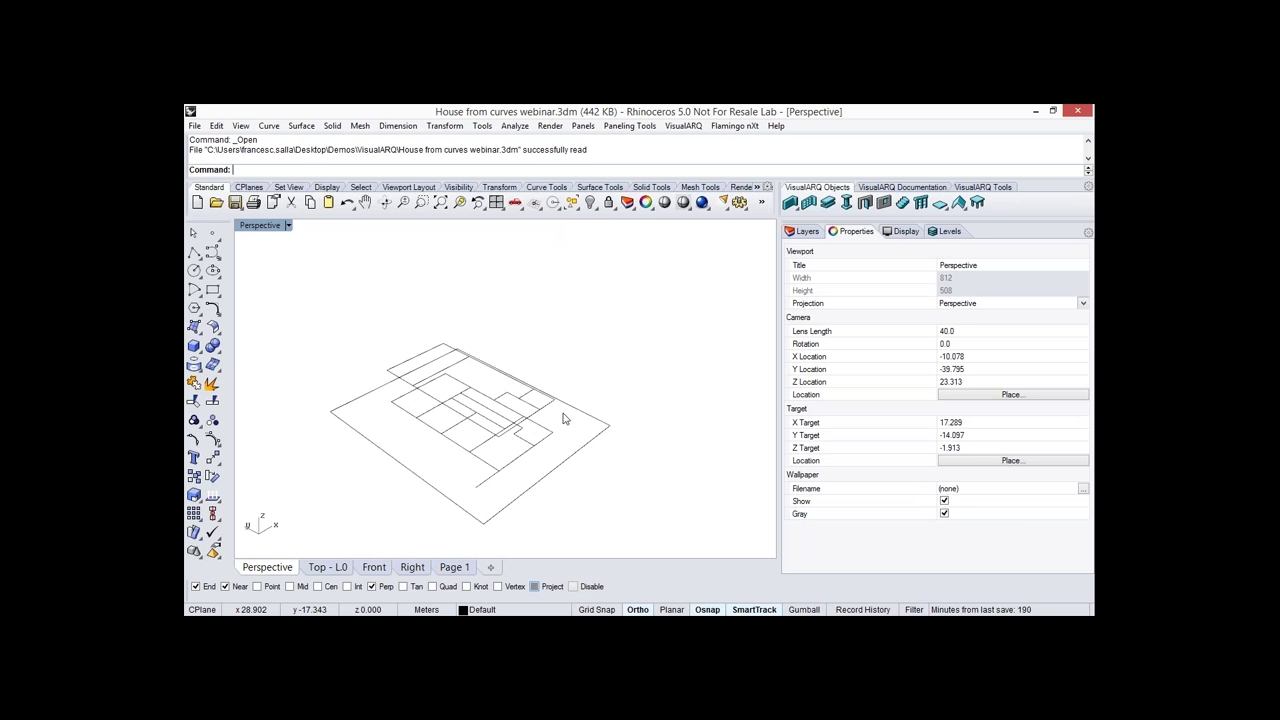
# Draw three connected right-aligned wall segments beside the floor plan curves, and set the Perspective view's display mode to Shaded.
pyautogui.moveTo(563, 419); pyautogui.dragTo(609, 441, button='right')
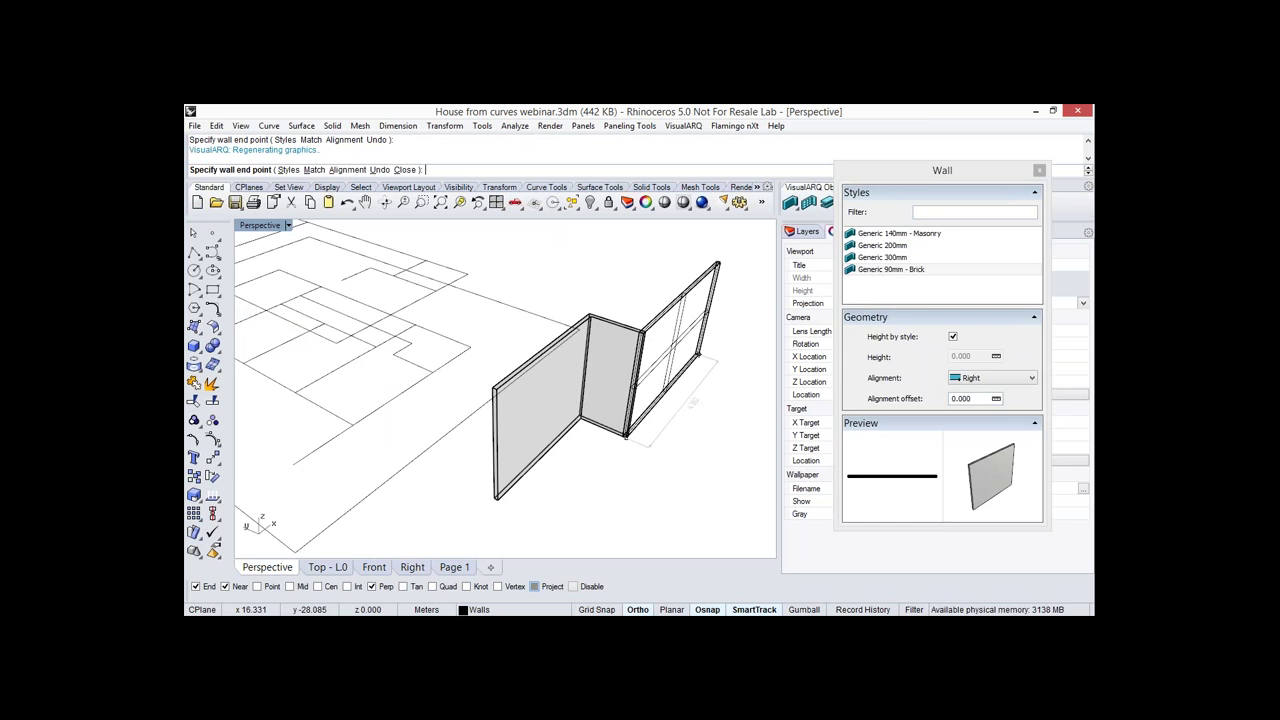
pyautogui.press('Return')
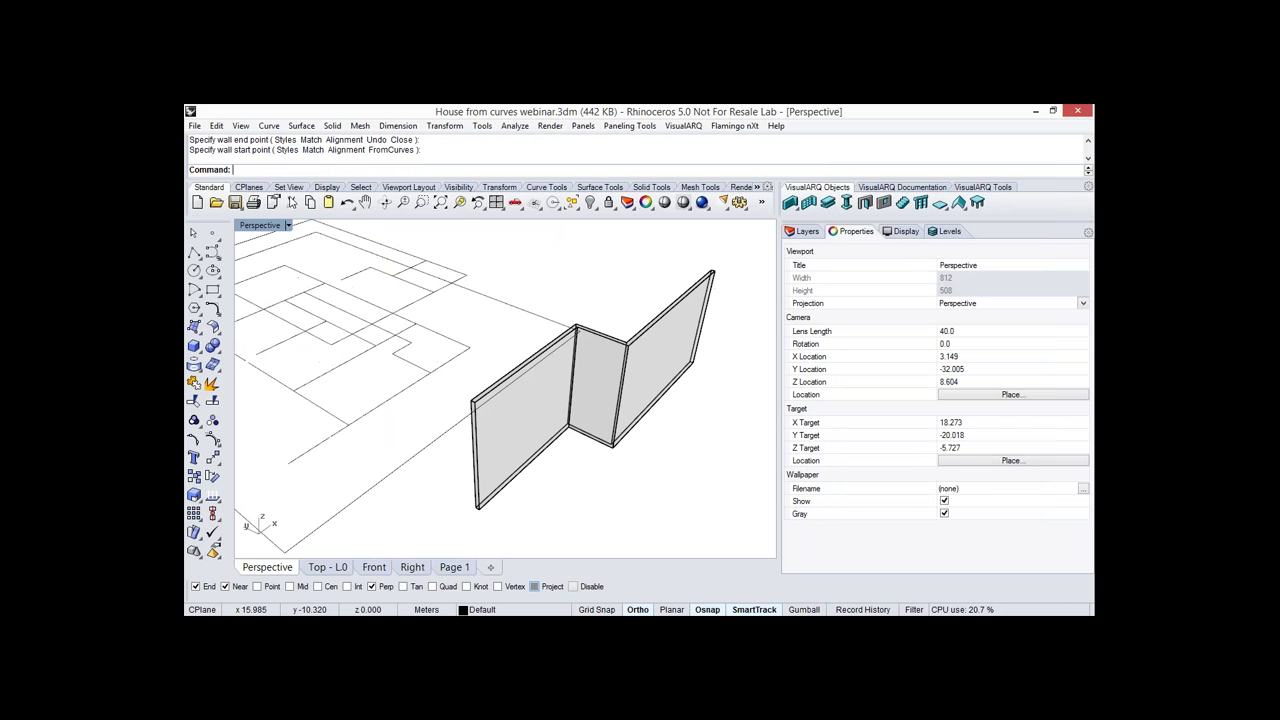
pyautogui.click(262, 225)
pyautogui.click(410, 174)
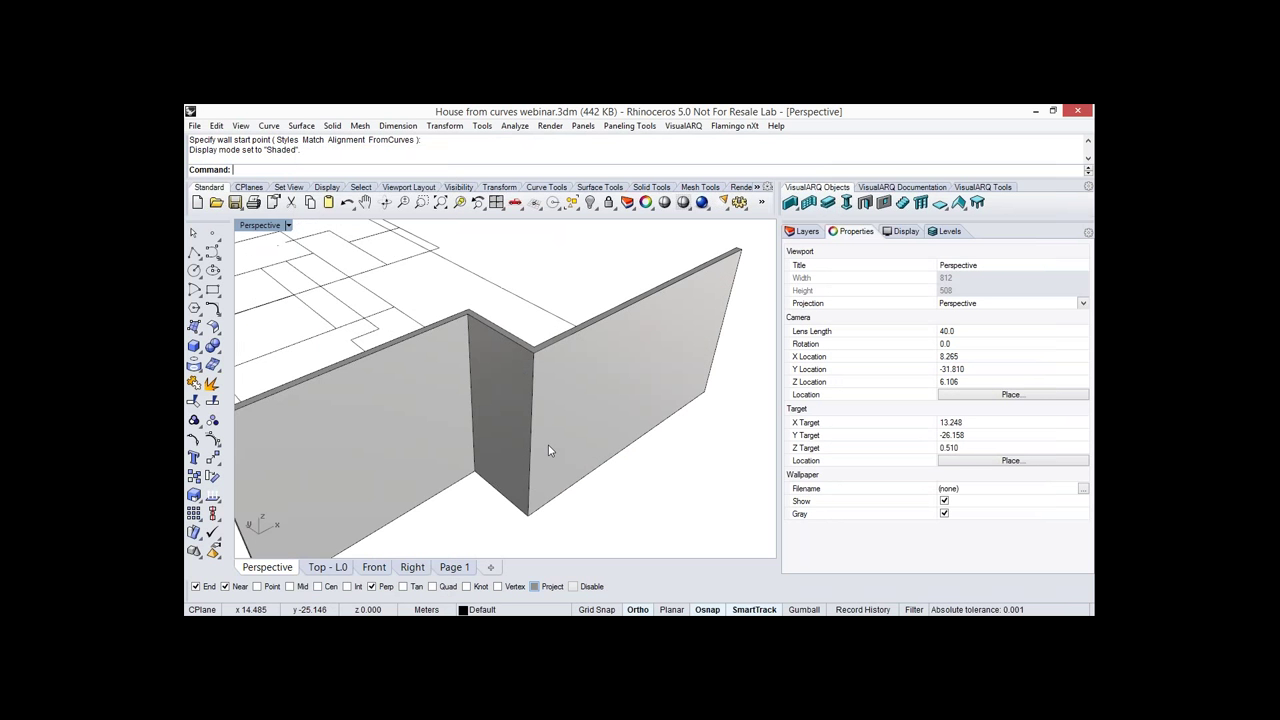
pyautogui.click(583, 510)
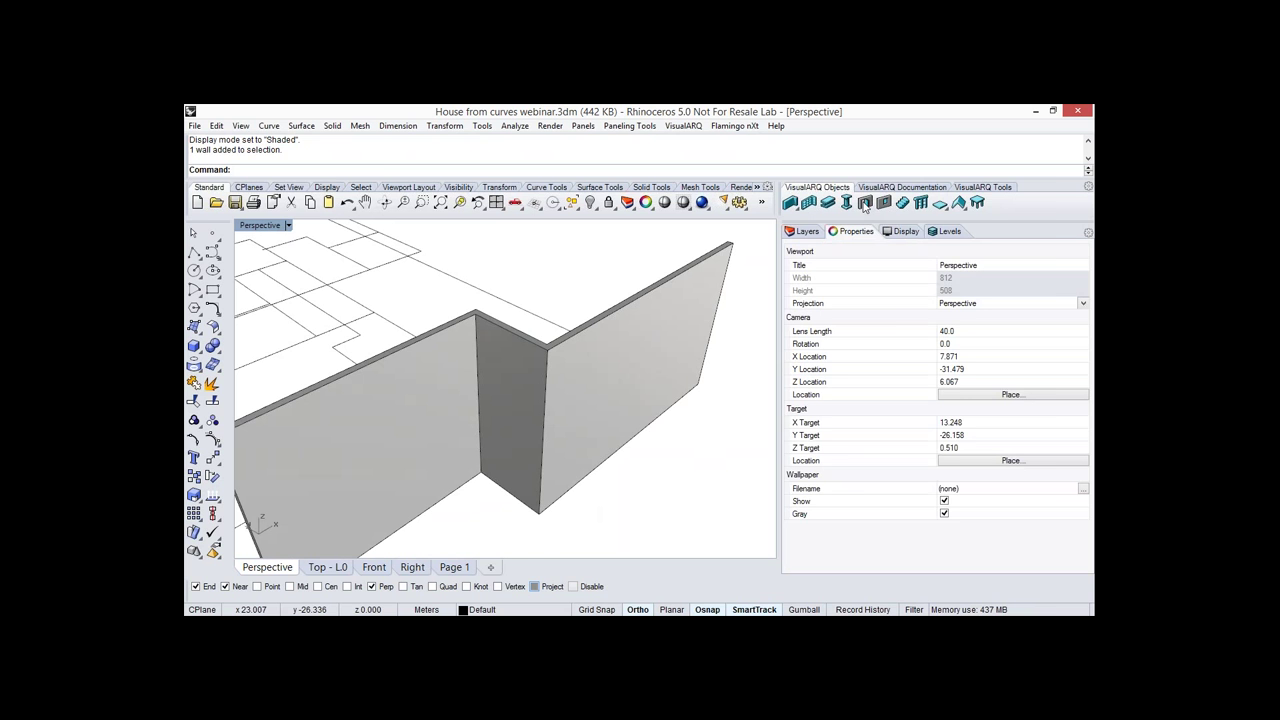
# Insert a Hinged Simple door of size 700 x 2000 in the last wall segment.
pyautogui.click(865, 204)
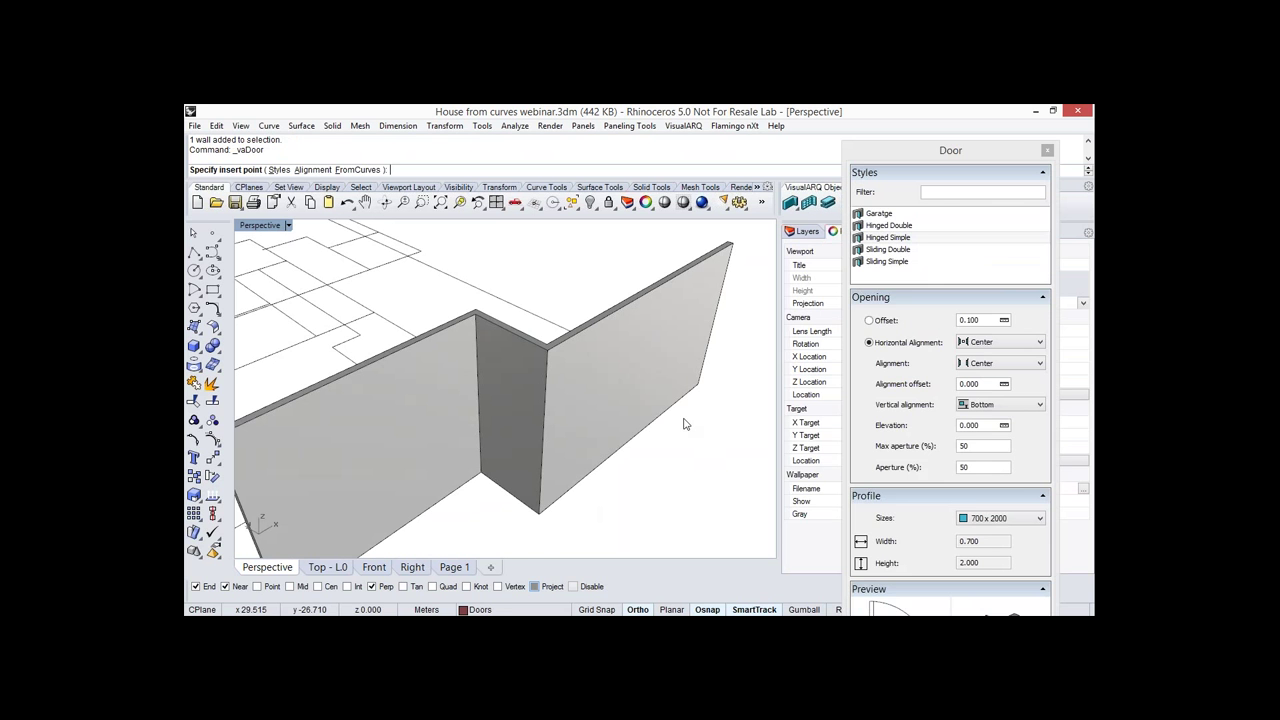
pyautogui.click(645, 434)
pyautogui.press('Return')
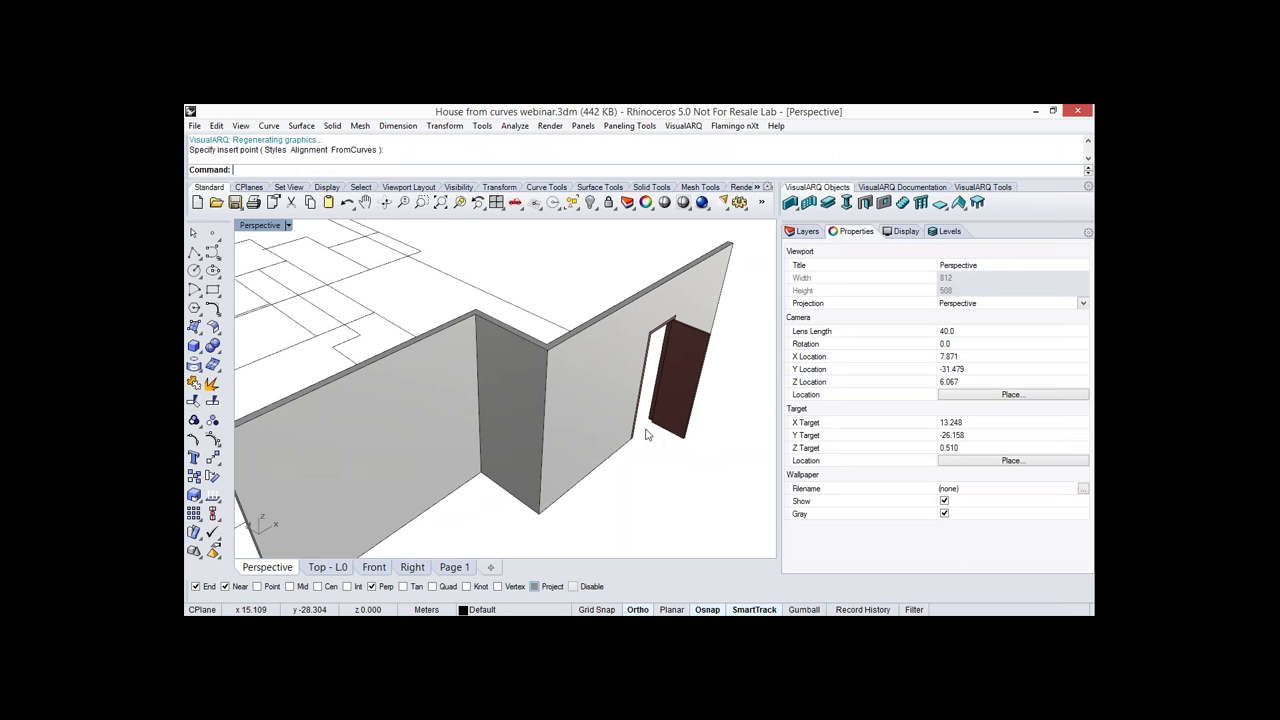
# Move the door out of the wall into the free space beside the wall's end.
pyautogui.scroll(-2, 646, 434)
pyautogui.moveTo(646, 430); pyautogui.dragTo(697, 404, button='right')
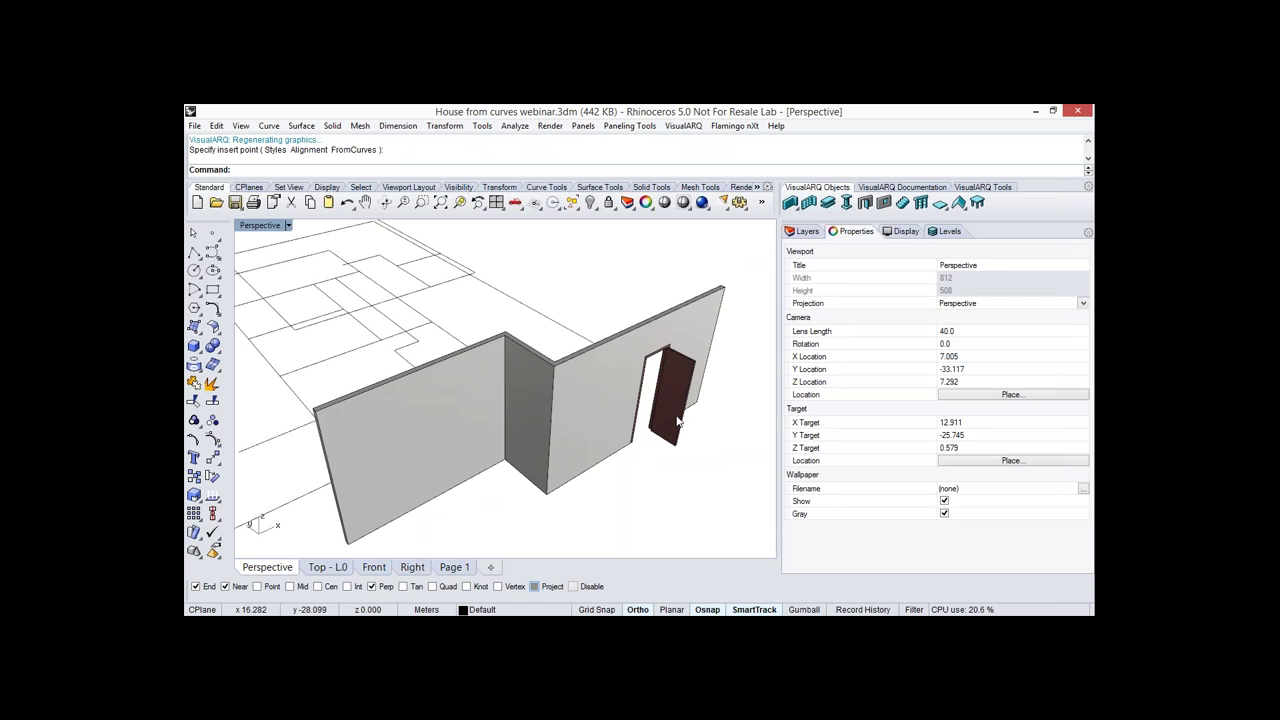
pyautogui.click(678, 421)
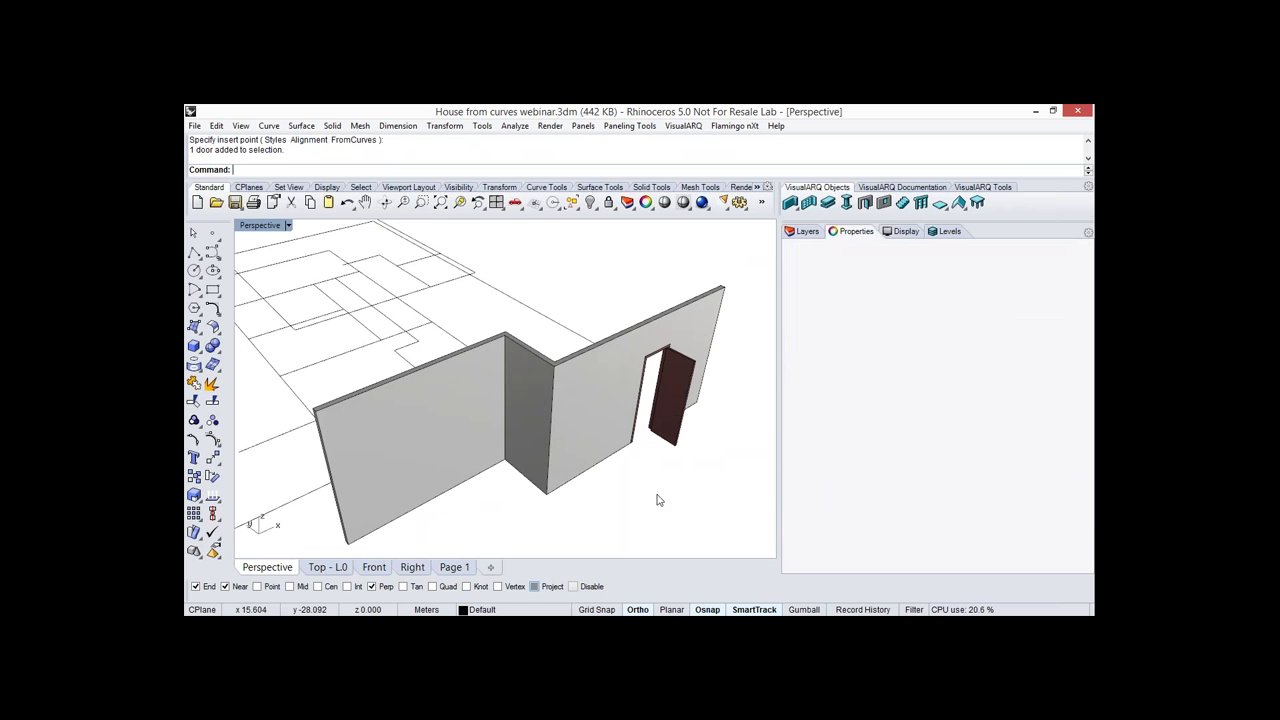
pyautogui.moveTo(678, 421); pyautogui.dragTo(659, 500)
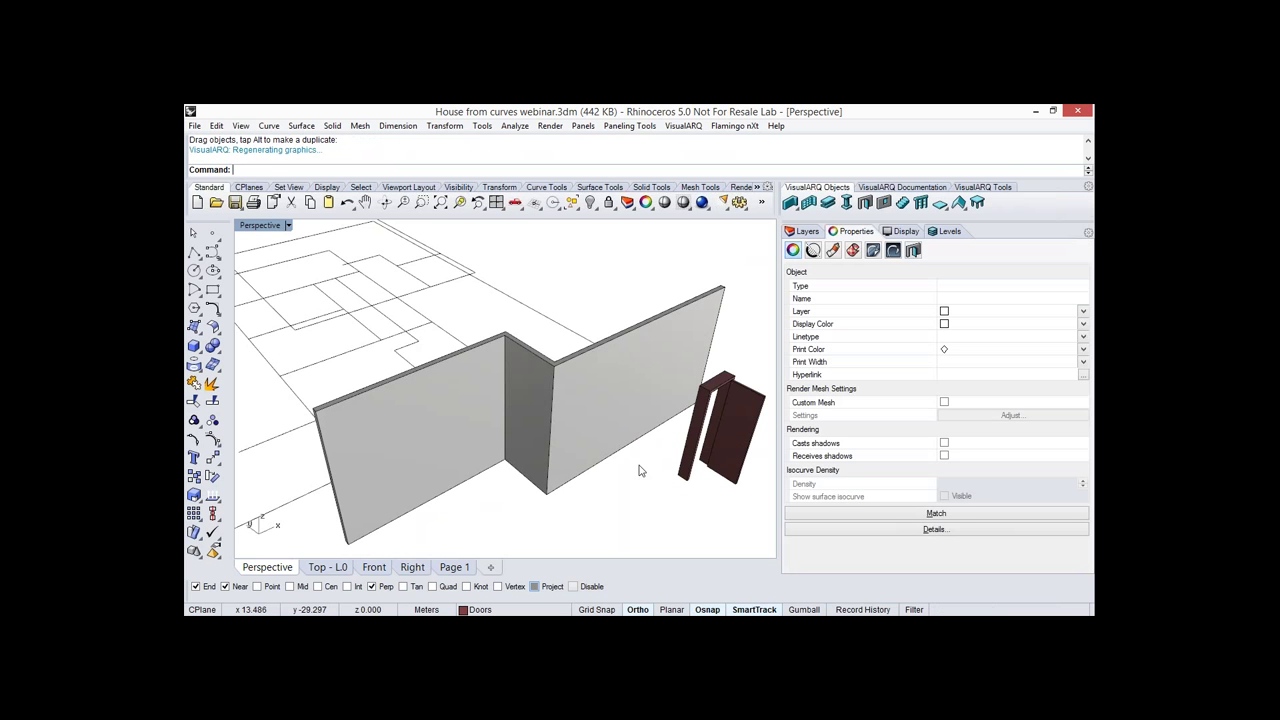
# Turn off Ortho and move the door from the free space into the first wall segment.
pyautogui.moveTo(642, 453); pyautogui.dragTo(626, 423, button='right')
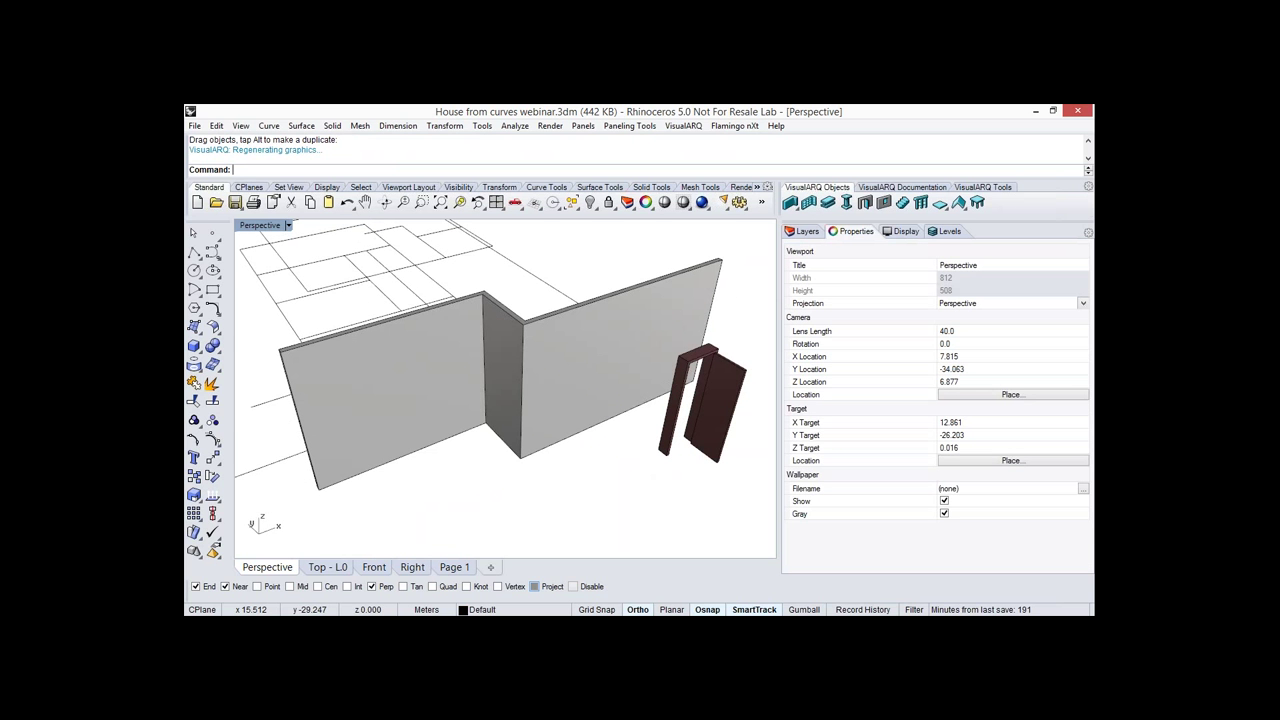
pyautogui.press('F8')
pyautogui.moveTo(712, 424); pyautogui.dragTo(418, 431)
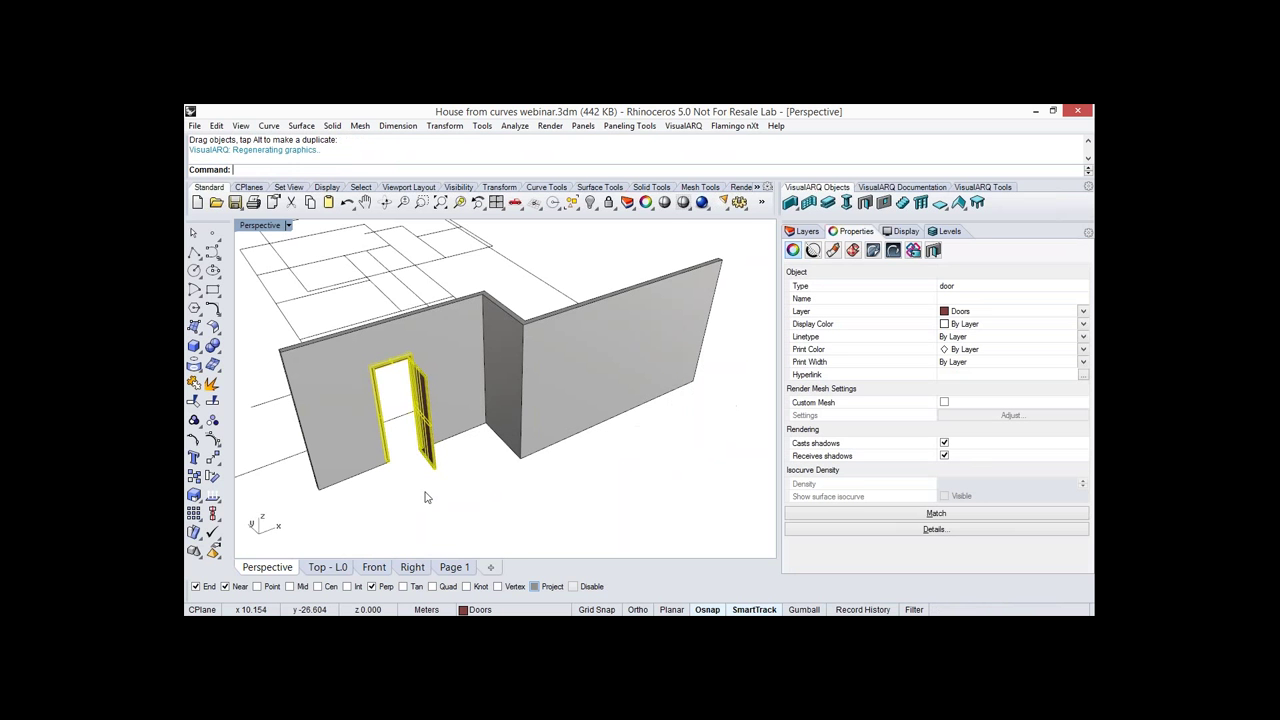
pyautogui.moveTo(443, 444); pyautogui.dragTo(500, 452, button='right')
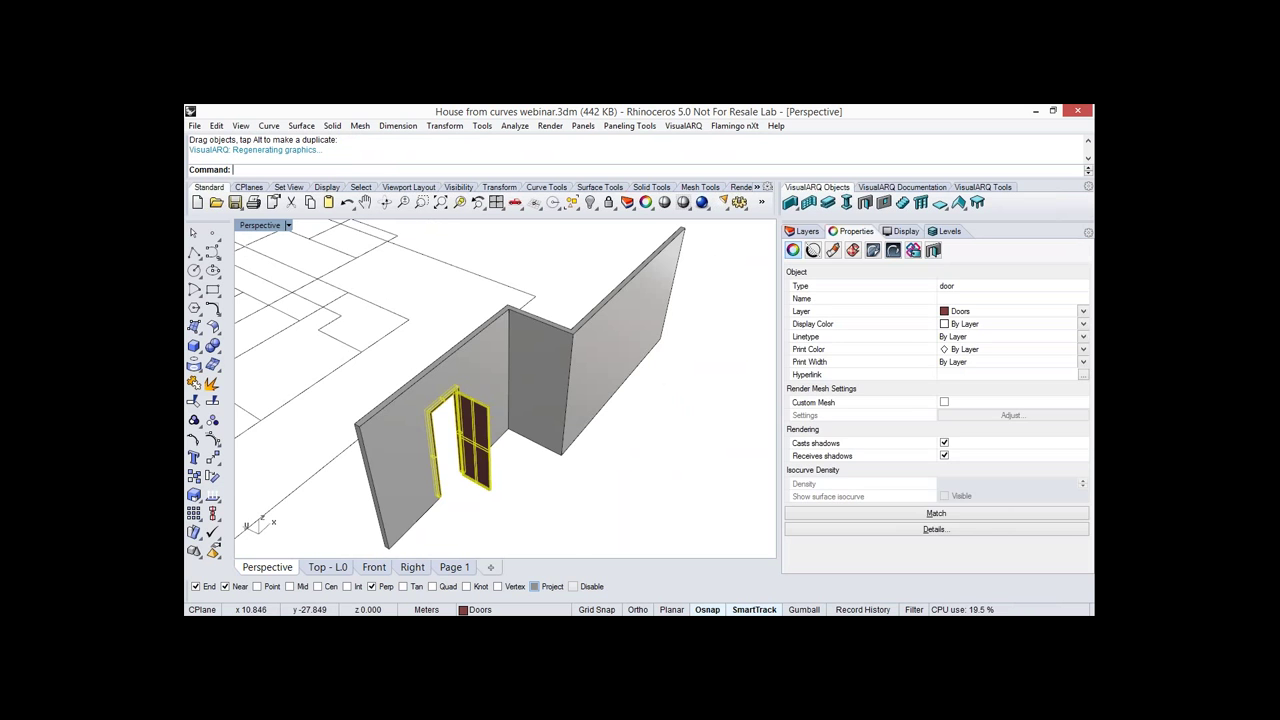
pyautogui.press('Escape')
# Turn on the control points of all walls and the door, and shorten the last wall by moving its free end.
pyautogui.moveTo(490, 433); pyautogui.dragTo(510, 433, button='right')
pyautogui.hotkey('ctrl', 'a')
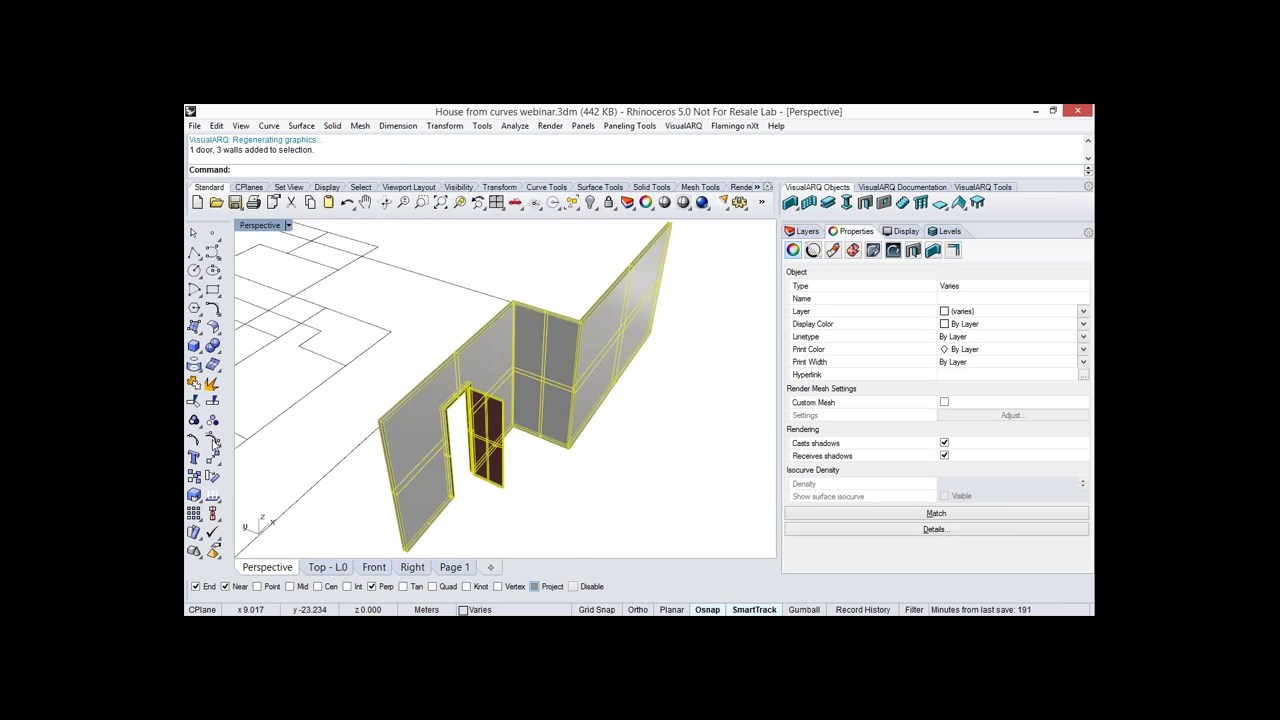
pyautogui.press('F10')
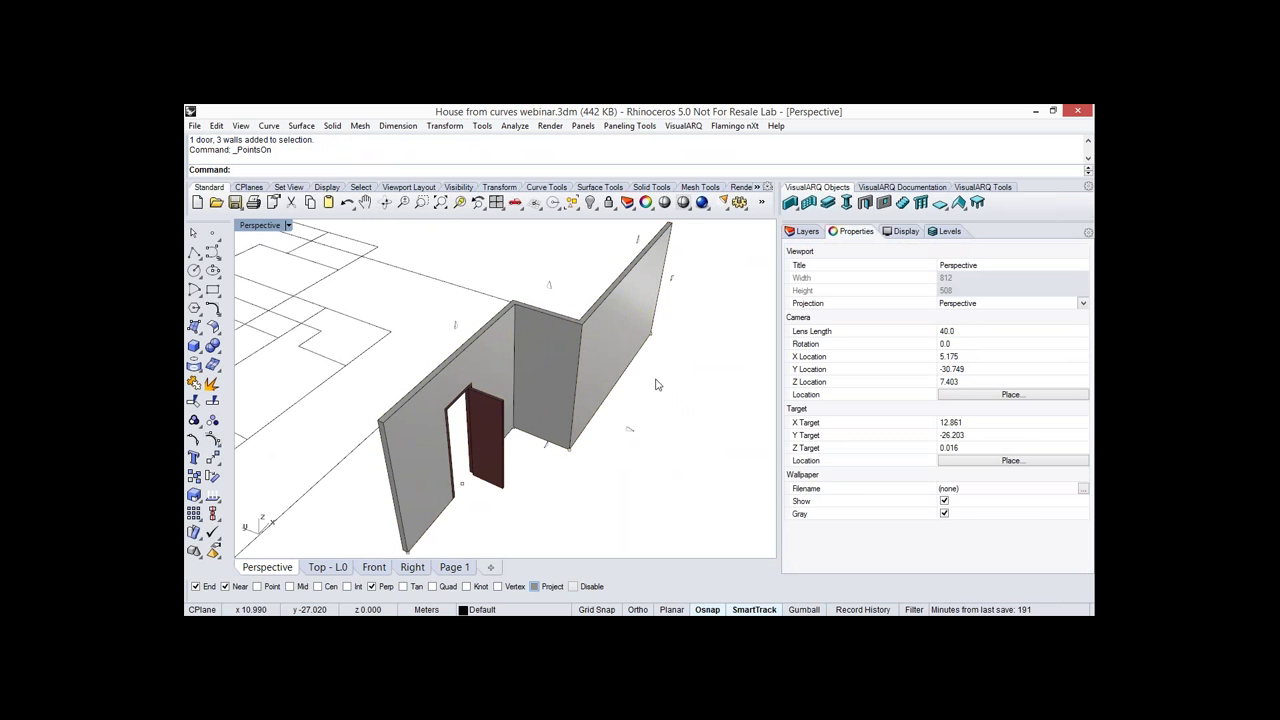
pyautogui.moveTo(657, 384); pyautogui.dragTo(702, 305, button='right')
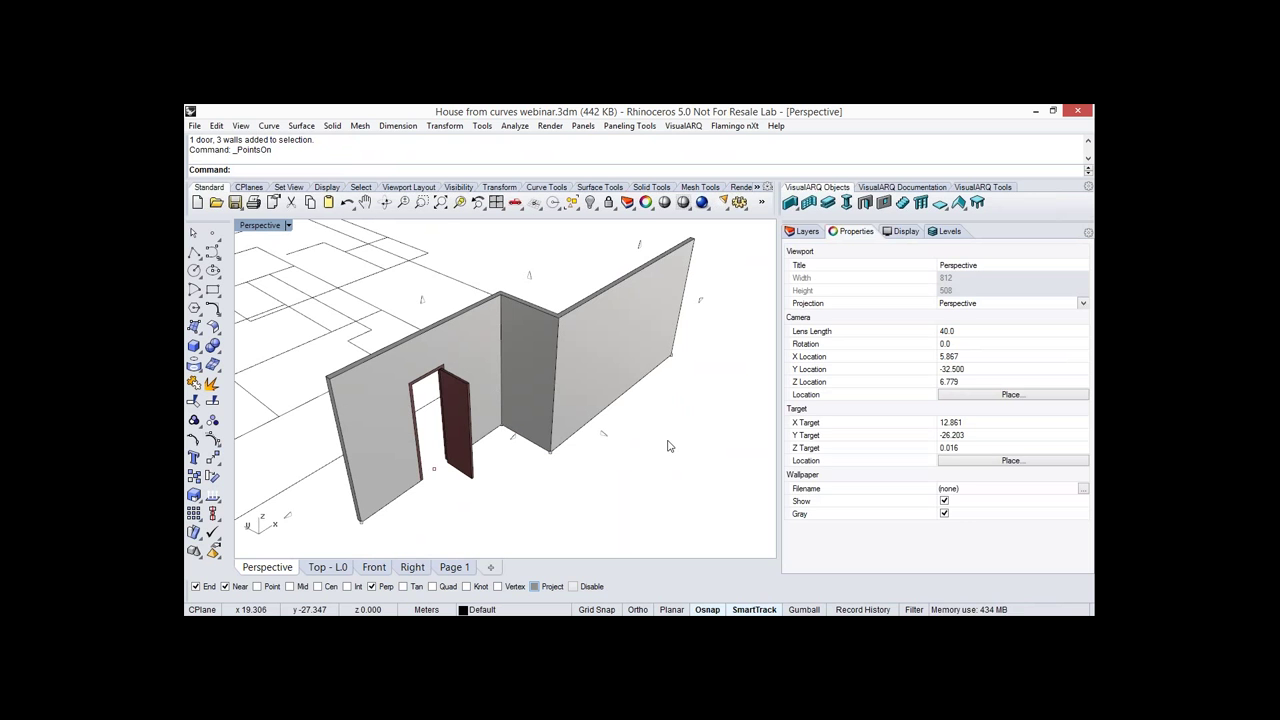
pyautogui.moveTo(669, 446); pyautogui.dragTo(583, 477)
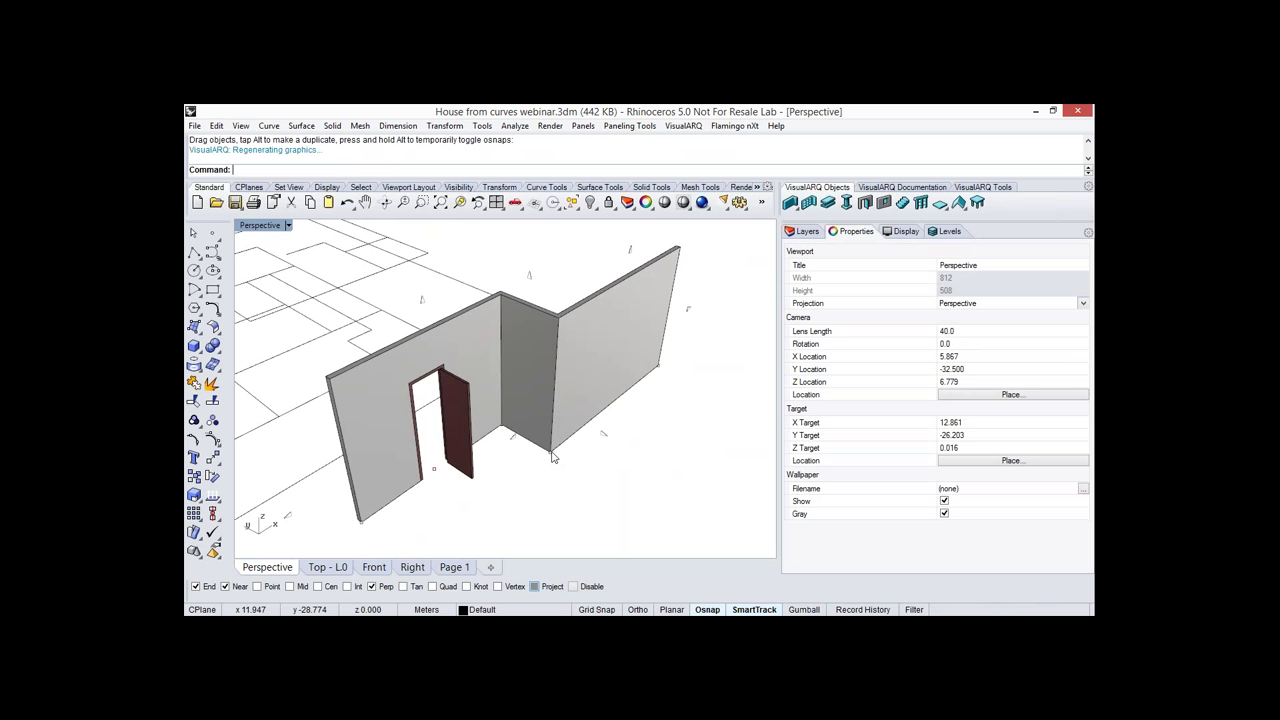
# Move the corner points shared by the middle and last walls outward so both walls stay joined.
pyautogui.click(551, 453)
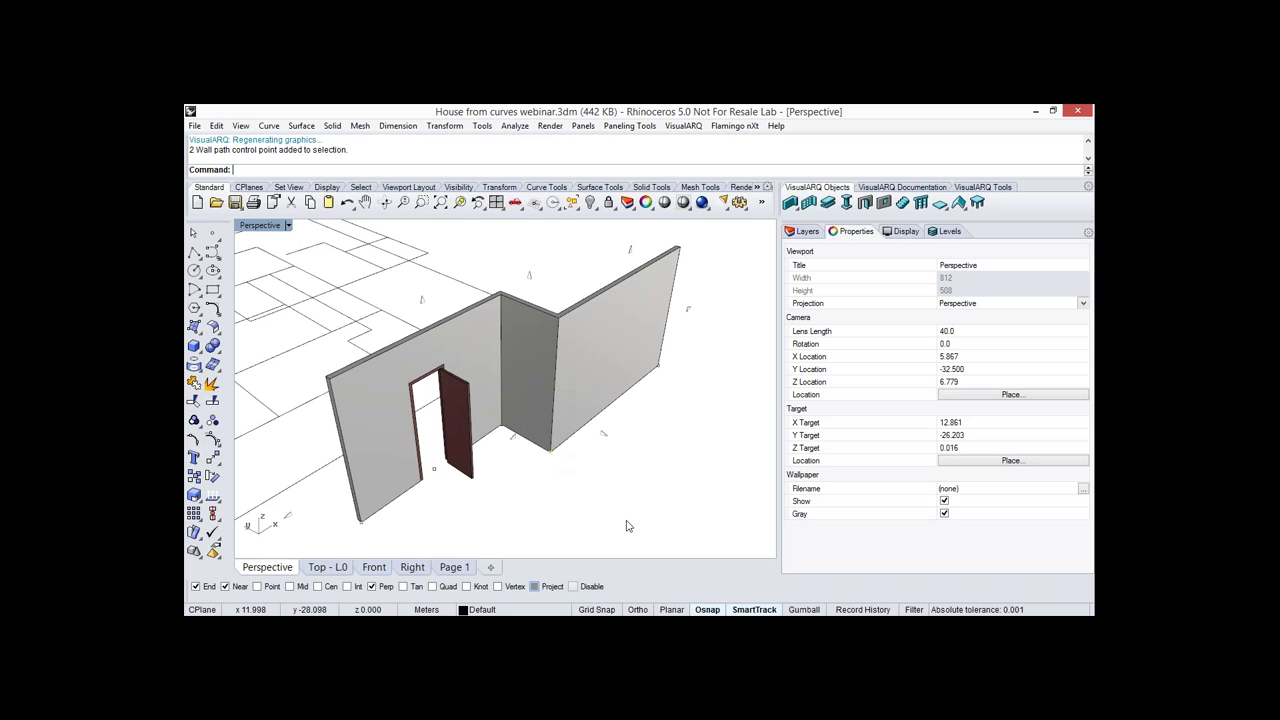
pyautogui.moveTo(551, 450); pyautogui.dragTo(613, 477)
pyautogui.moveTo(613, 477); pyautogui.dragTo(566, 358, button='right')
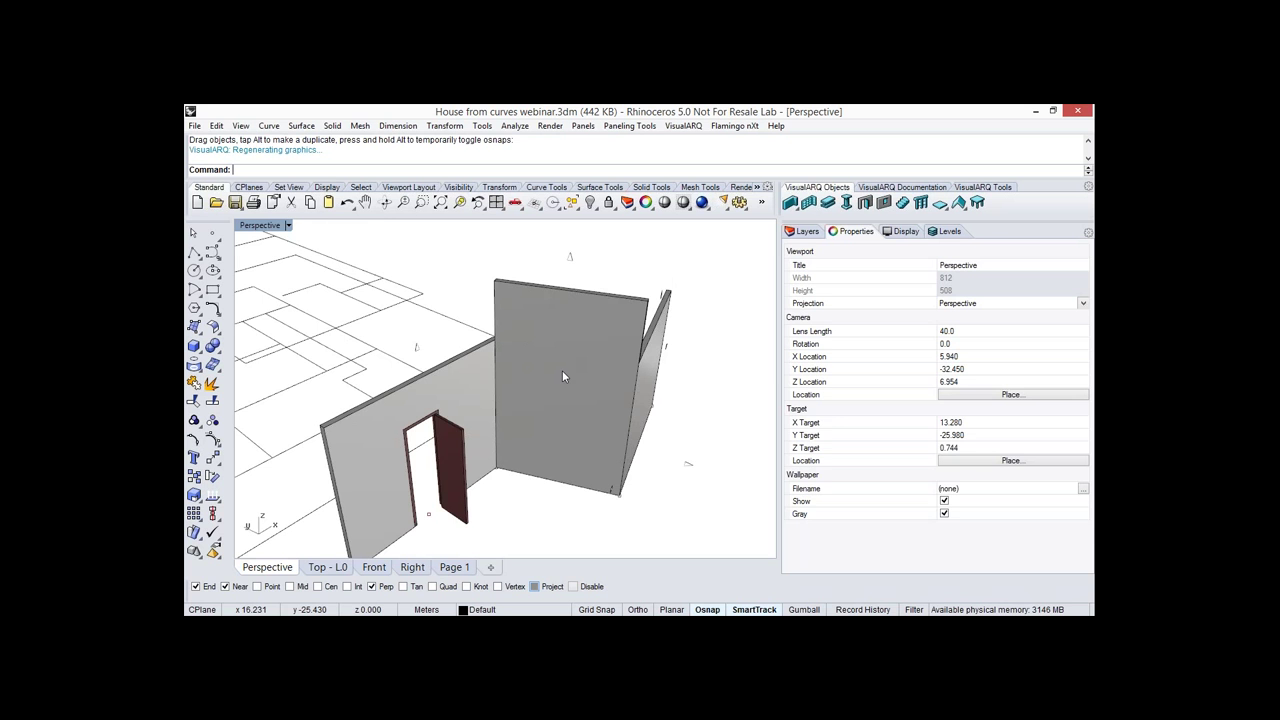
# Change the door's opening angle by moving the control point at the end of the leaf toward the opposite jamb.
pyautogui.moveTo(562, 372); pyautogui.dragTo(490, 392, button='right')
pyautogui.click(394, 450)
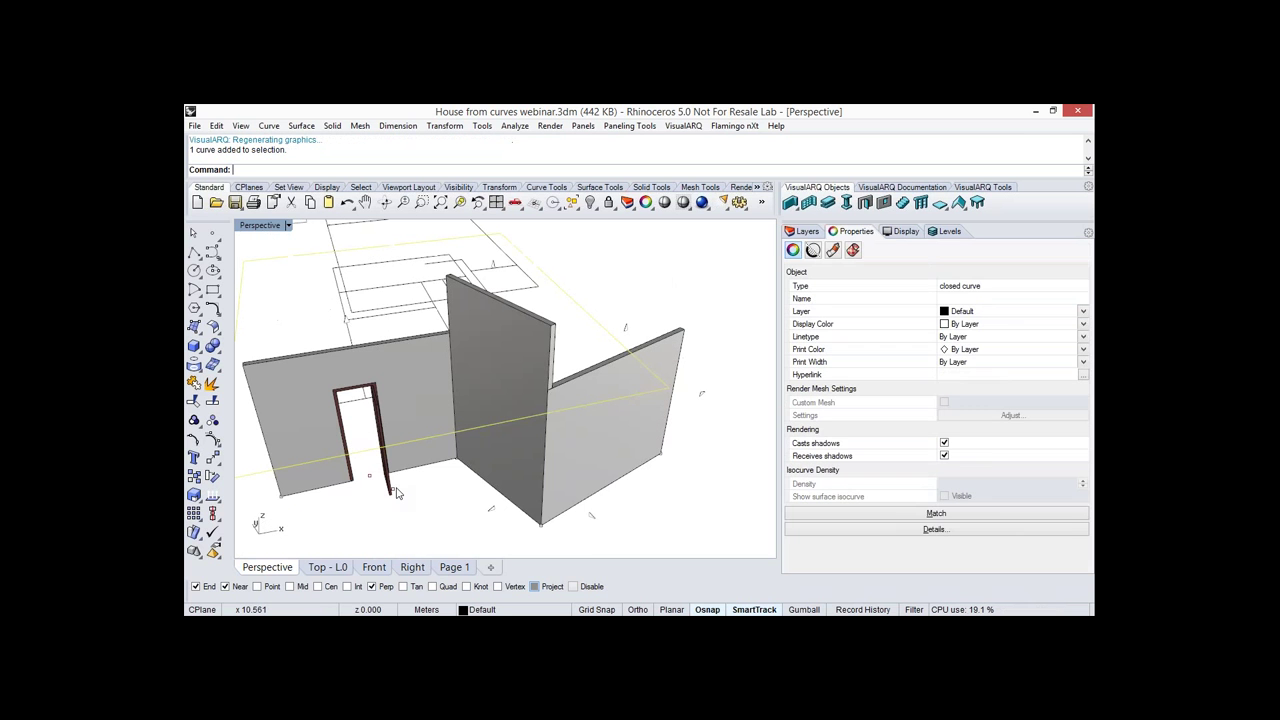
pyautogui.click(392, 489)
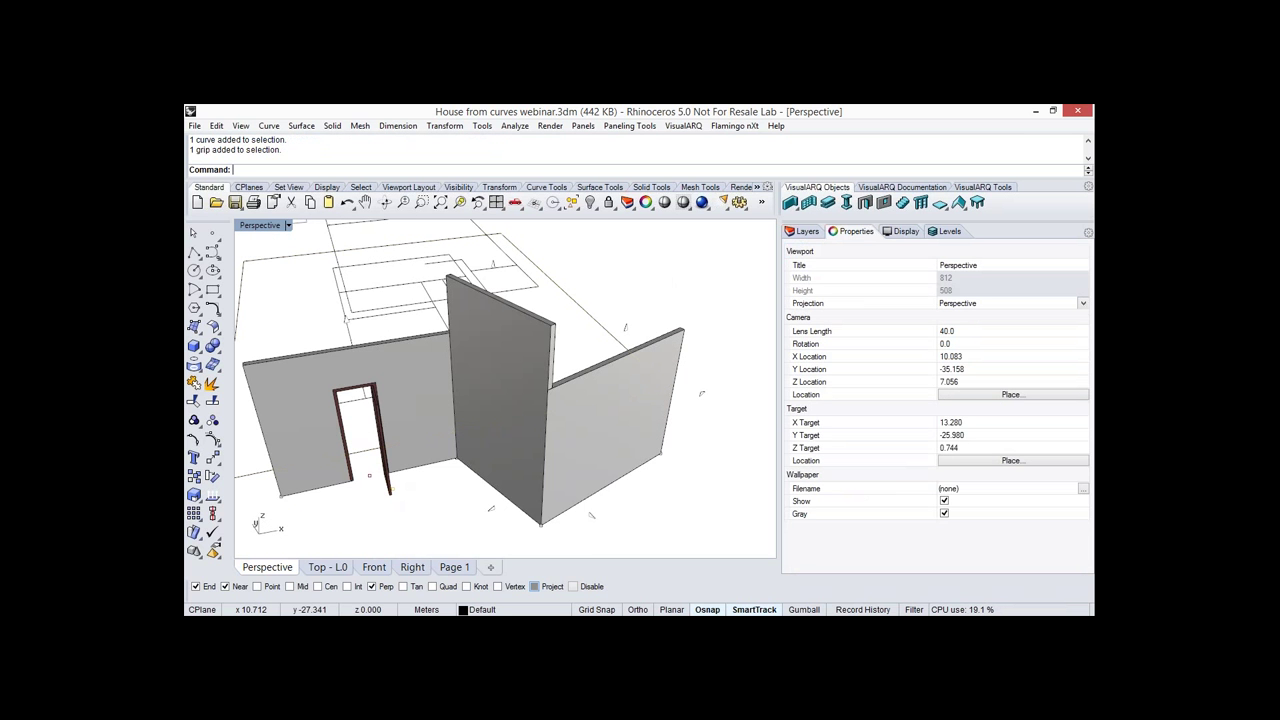
pyautogui.moveTo(392, 489); pyautogui.dragTo(357, 498)
pyautogui.moveTo(357, 498); pyautogui.dragTo(574, 417, button='right')
# Select the three walls and the door, and change the wall style to Generic 200mm.
pyautogui.scroll(-2, 530, 390)
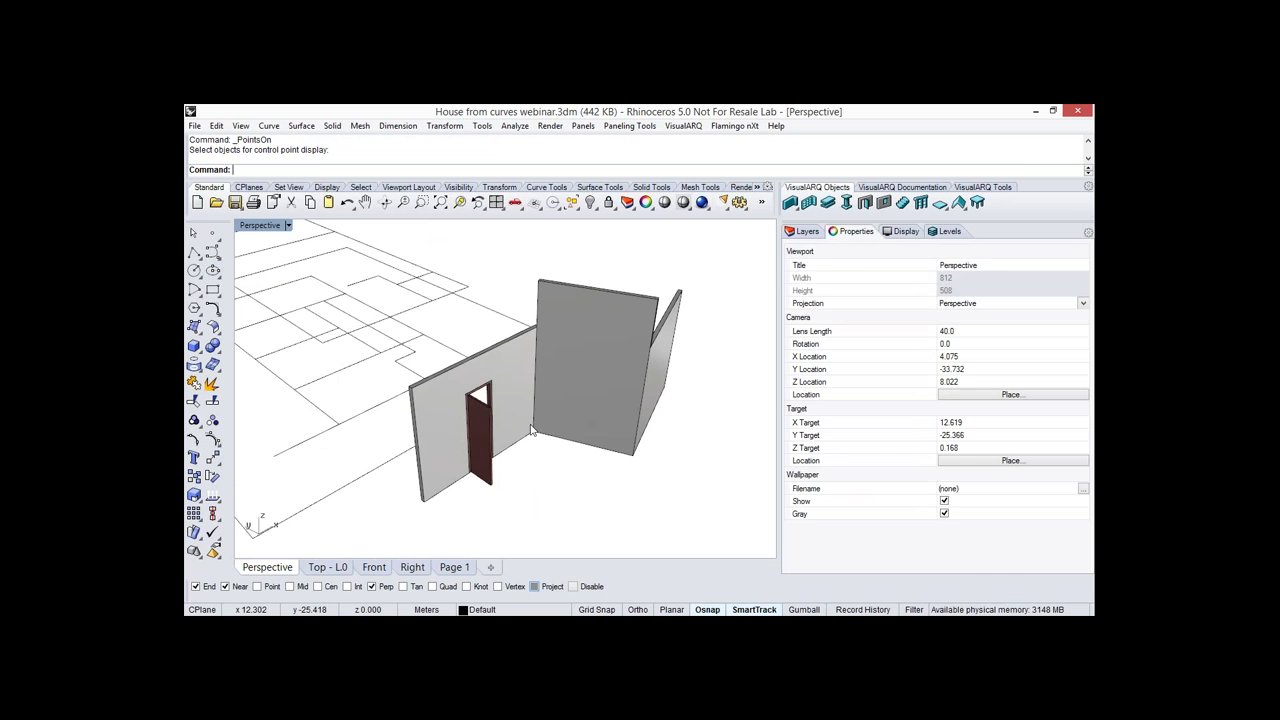
pyautogui.moveTo(531, 425); pyautogui.dragTo(543, 449, button='right')
pyautogui.moveTo(655, 488); pyautogui.dragTo(530, 425)
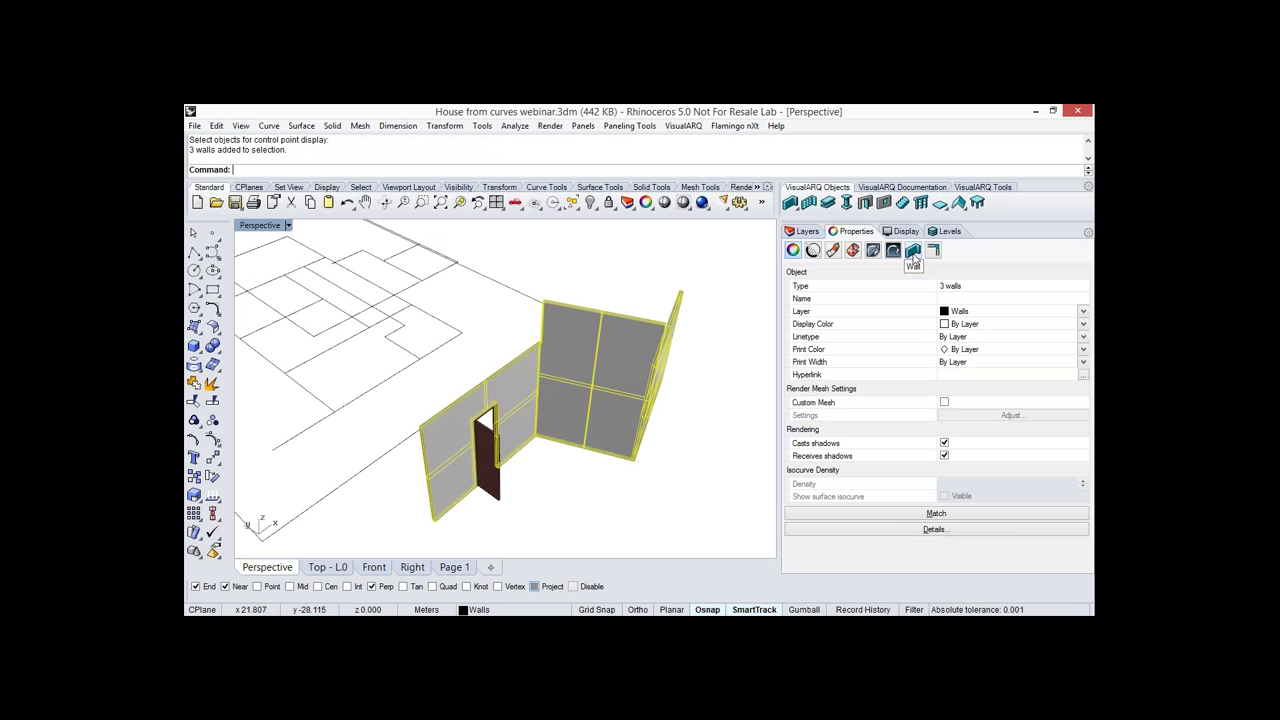
pyautogui.click(913, 251)
pyautogui.moveTo(1088, 349); pyautogui.dragTo(1089, 394)
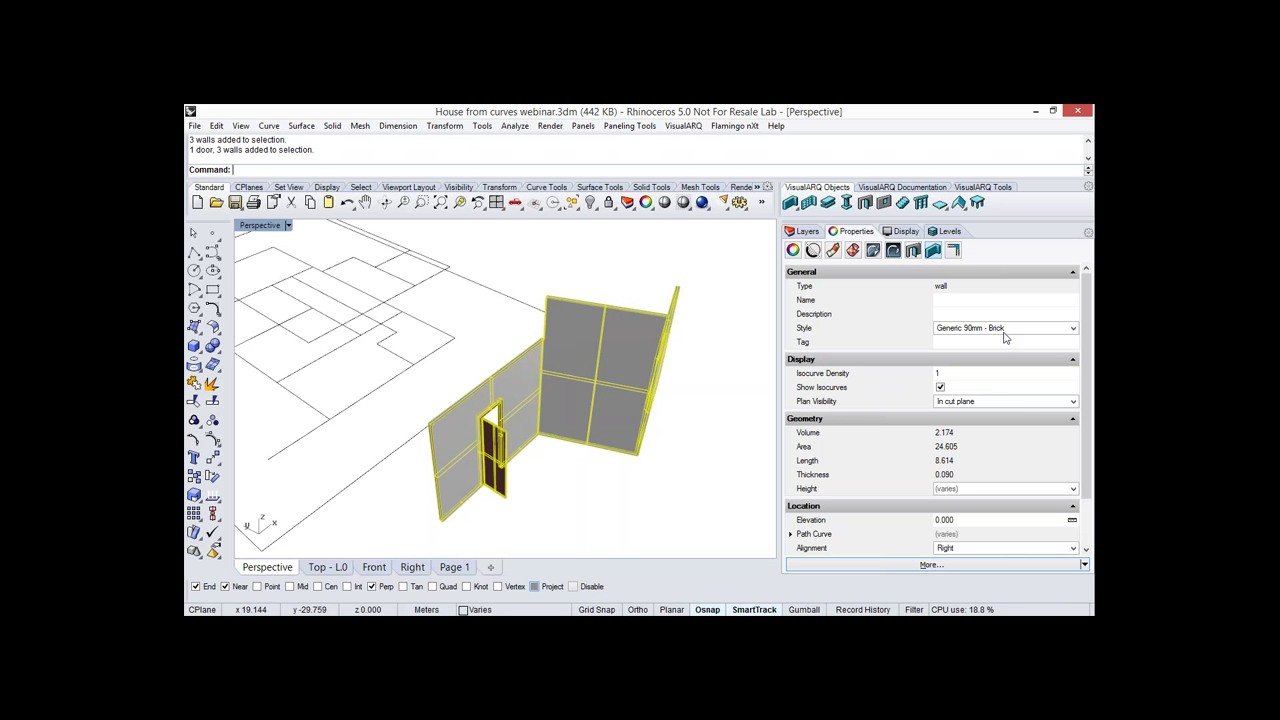
pyautogui.click(1005, 330)
pyautogui.click(962, 351)
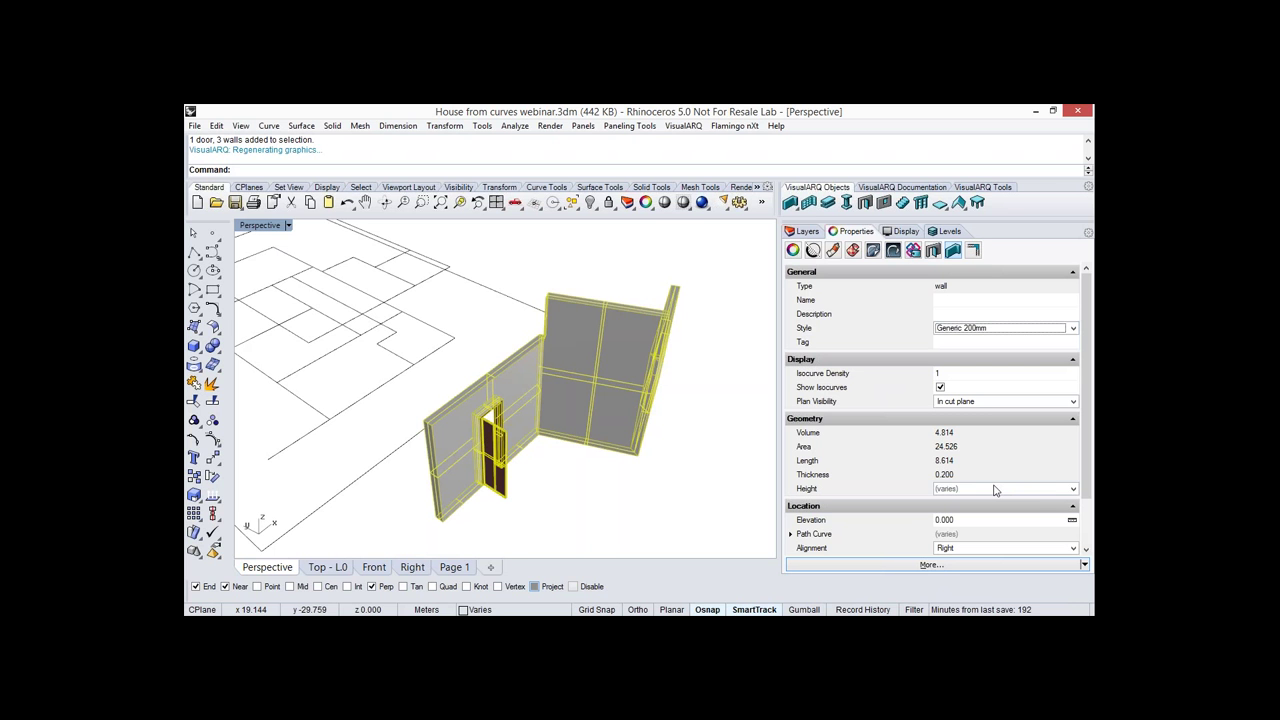
# Set the height of all selected walls to 4 m.
pyautogui.click(995, 489)
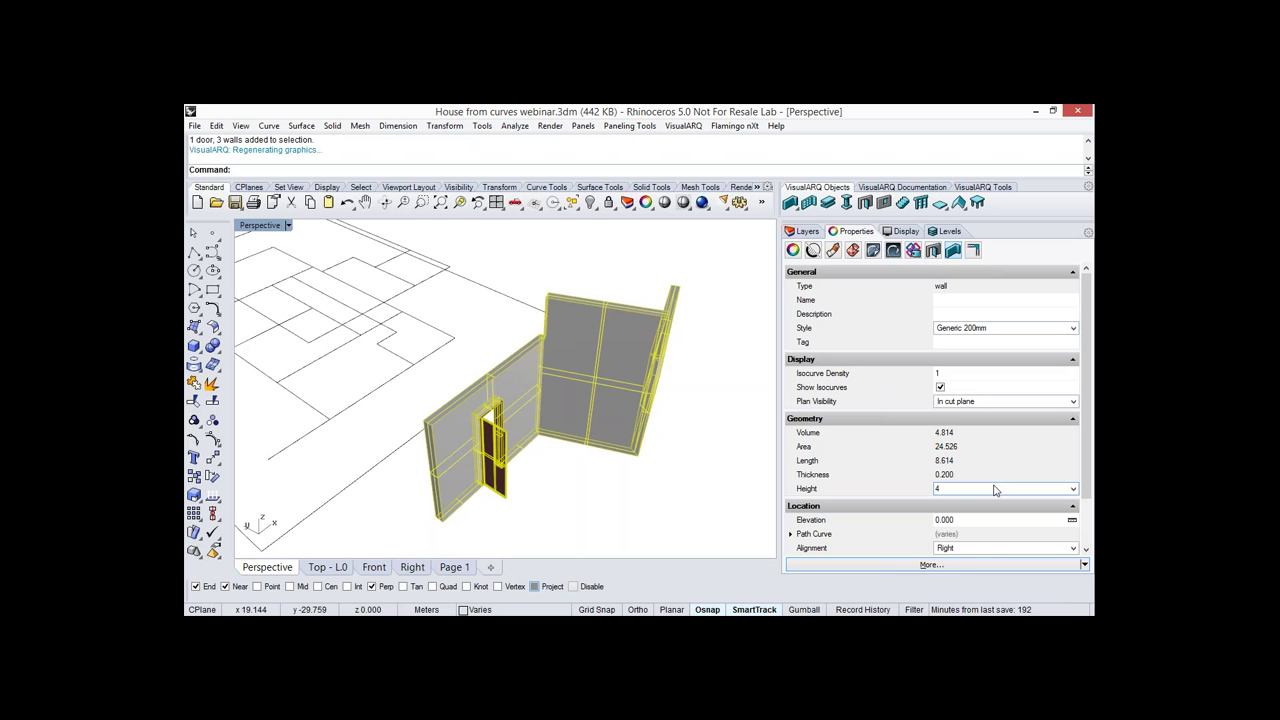
pyautogui.write('4')
pyautogui.press('Return')
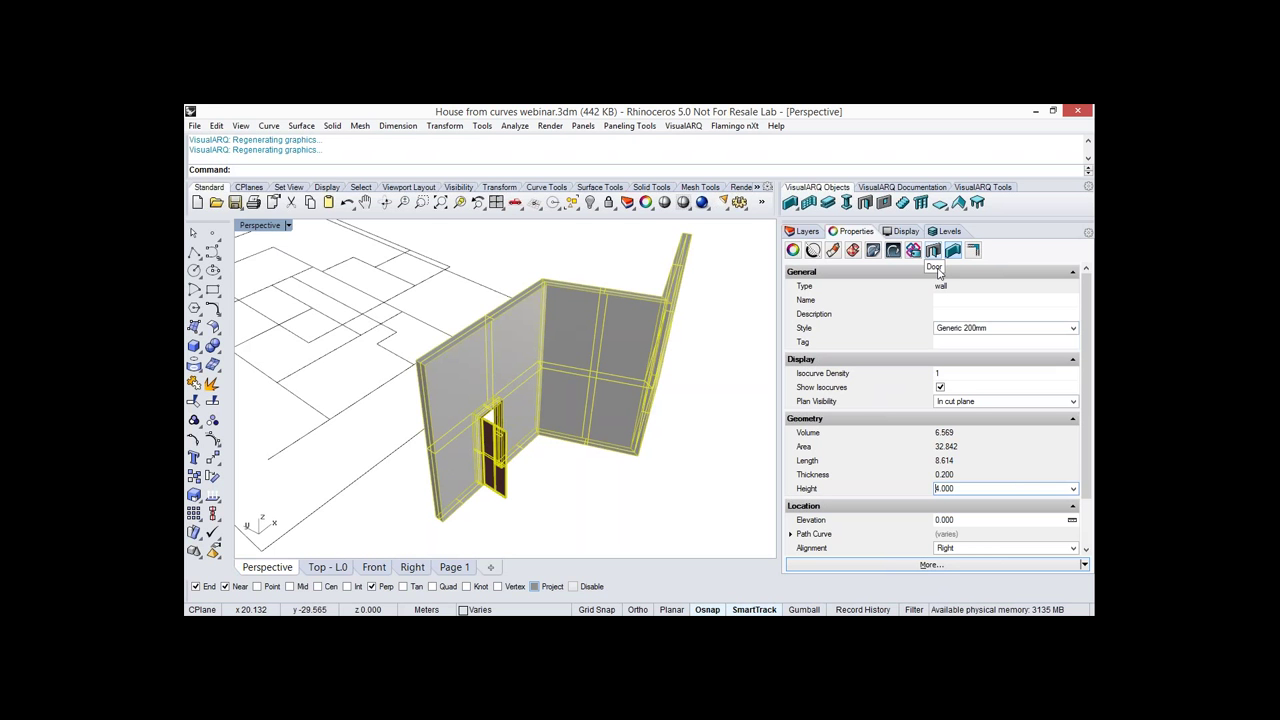
# Change the selected door's profile size to 800 x 2000.
pyautogui.click(934, 256)
pyautogui.click(1000, 461)
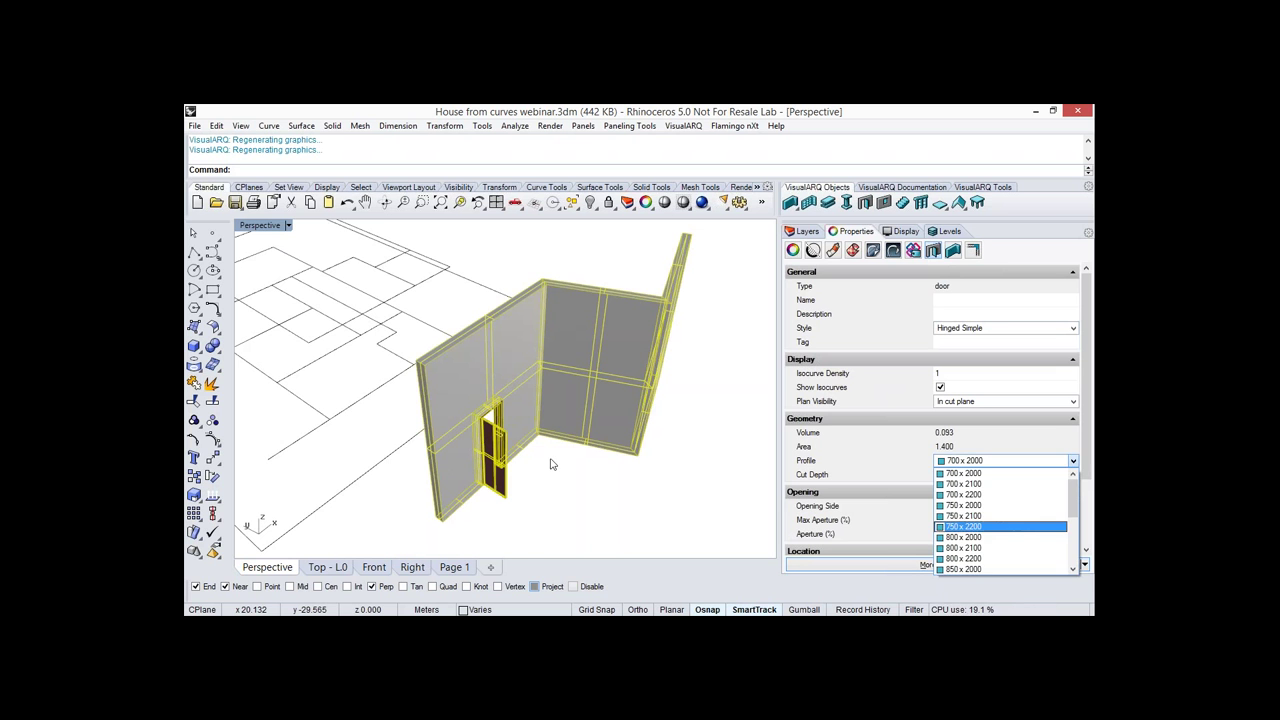
pyautogui.press('Down')
pyautogui.press('Return')
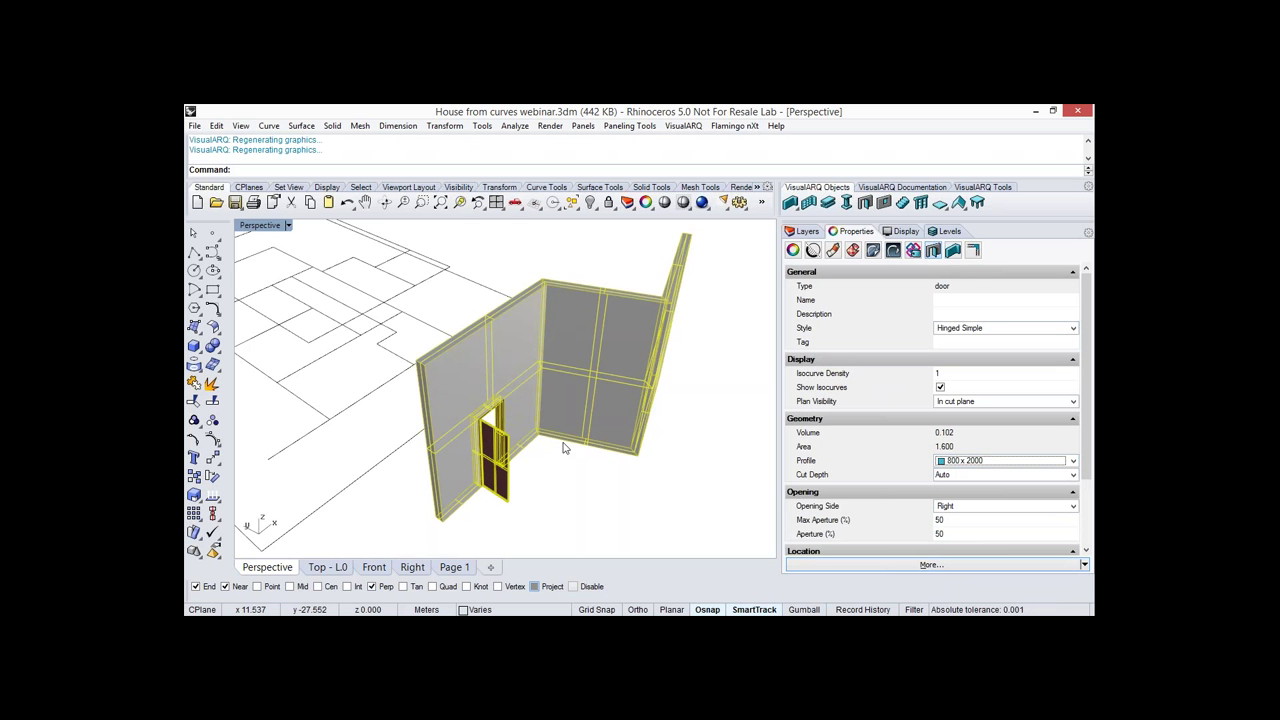
# Explode the selected walls and door into plain geometry, and delete all the resulting solids.
pyautogui.moveTo(563, 448); pyautogui.dragTo(544, 378, button='right')
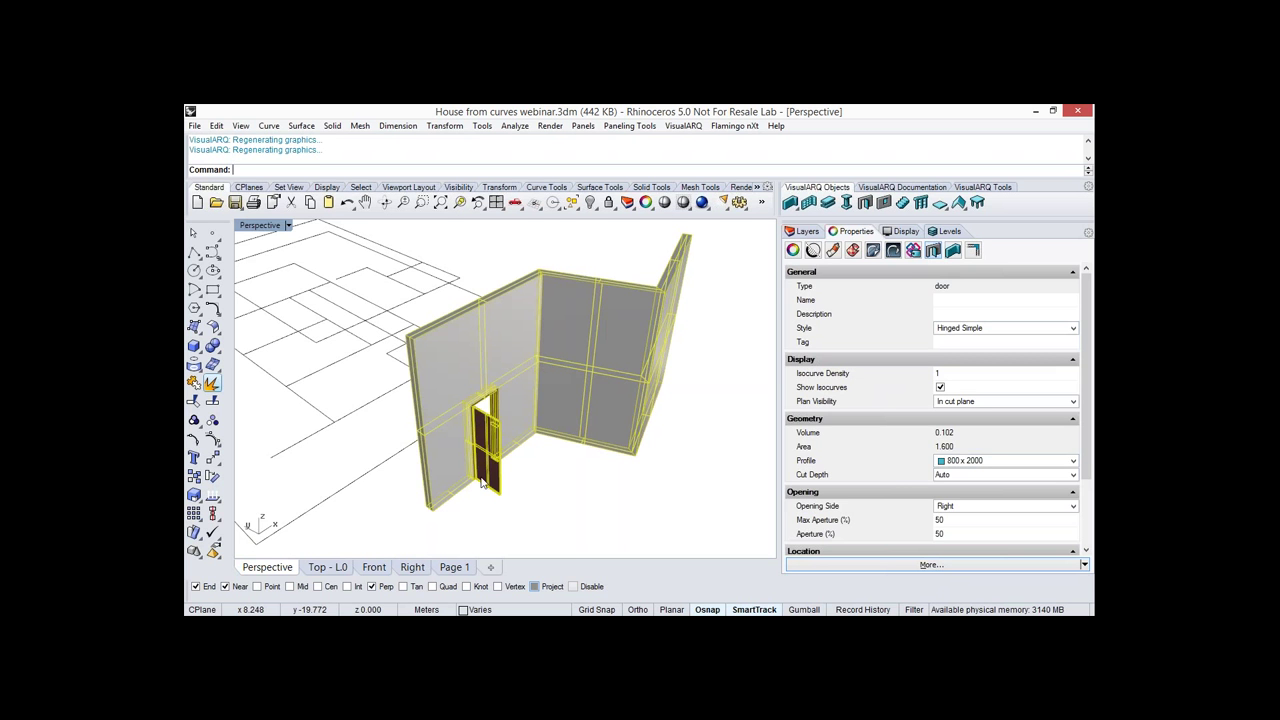
pyautogui.moveTo(482, 483); pyautogui.dragTo(525, 493, button='right')
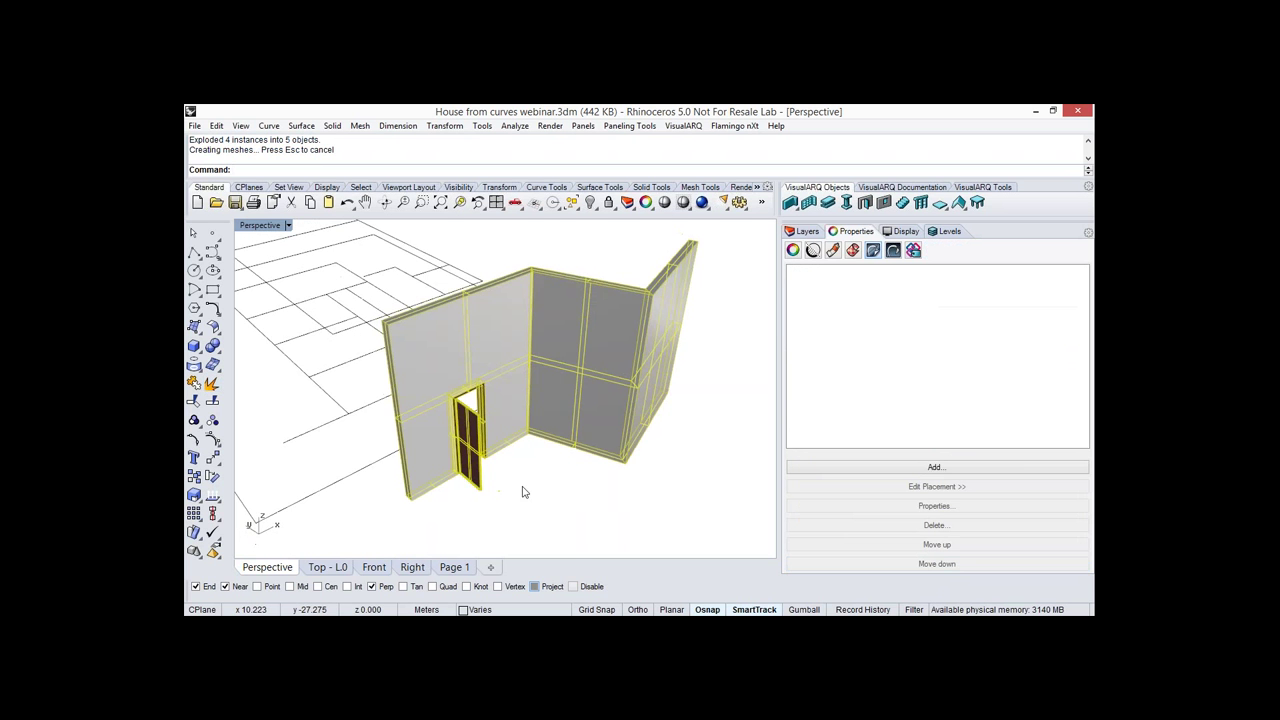
pyautogui.click(521, 491)
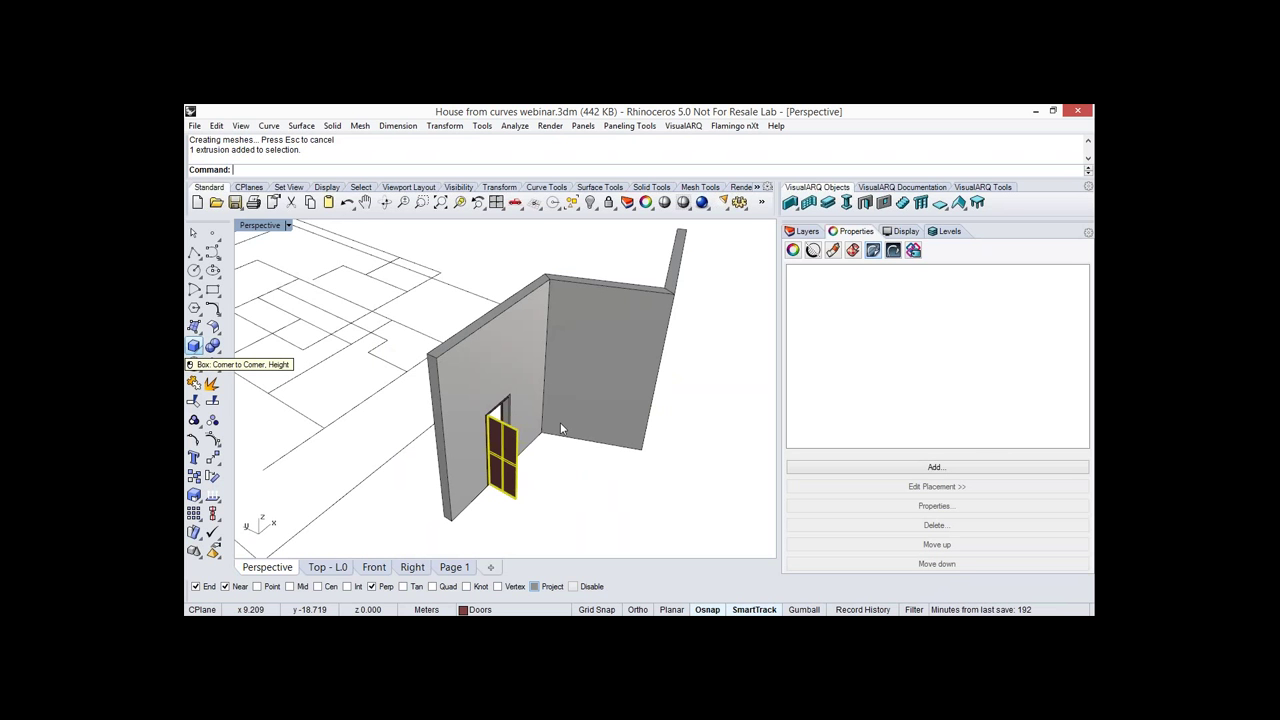
pyautogui.moveTo(622, 387); pyautogui.dragTo(590, 374, button='right')
pyautogui.moveTo(664, 466); pyautogui.dragTo(596, 408)
pyautogui.press('Delete')
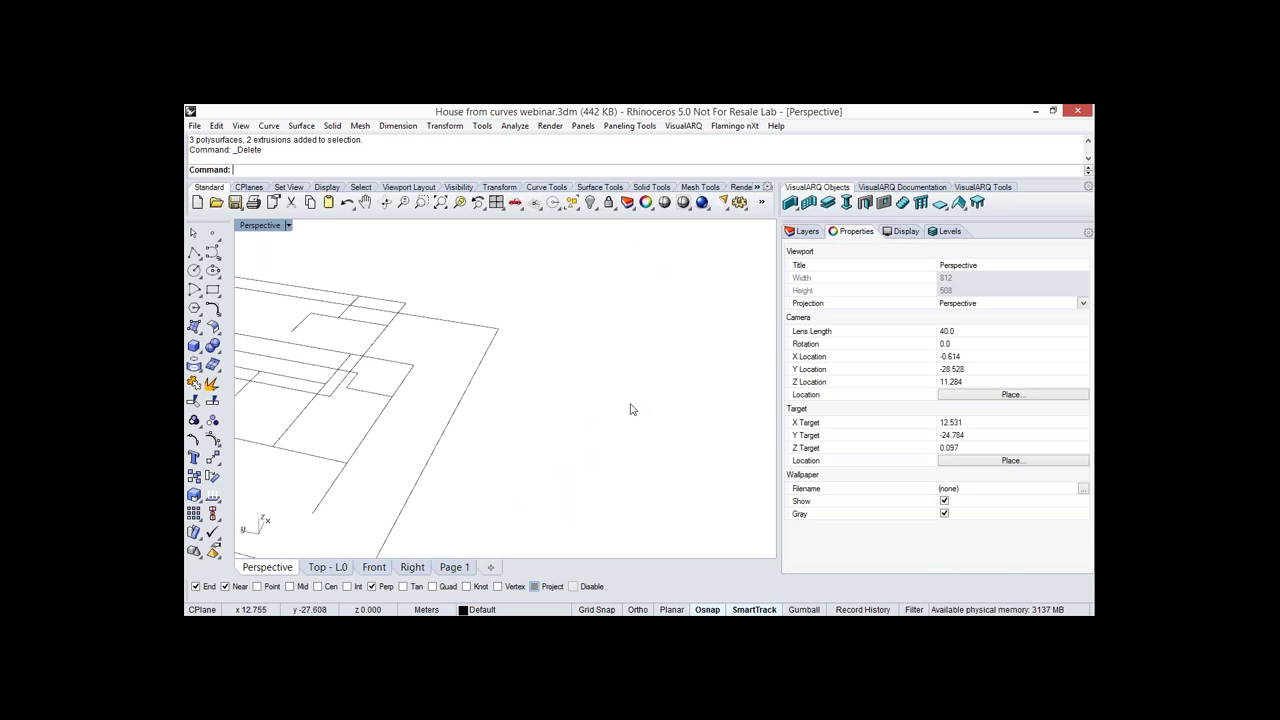
# Create right-aligned Generic 300mm walls from the outer outlines of both floors and the short line extending from the lower outline.
pyautogui.keyDown('shift'); pyautogui.moveTo(350, 389); pyautogui.dragTo(574, 428, button='right'); pyautogui.keyUp('shift')
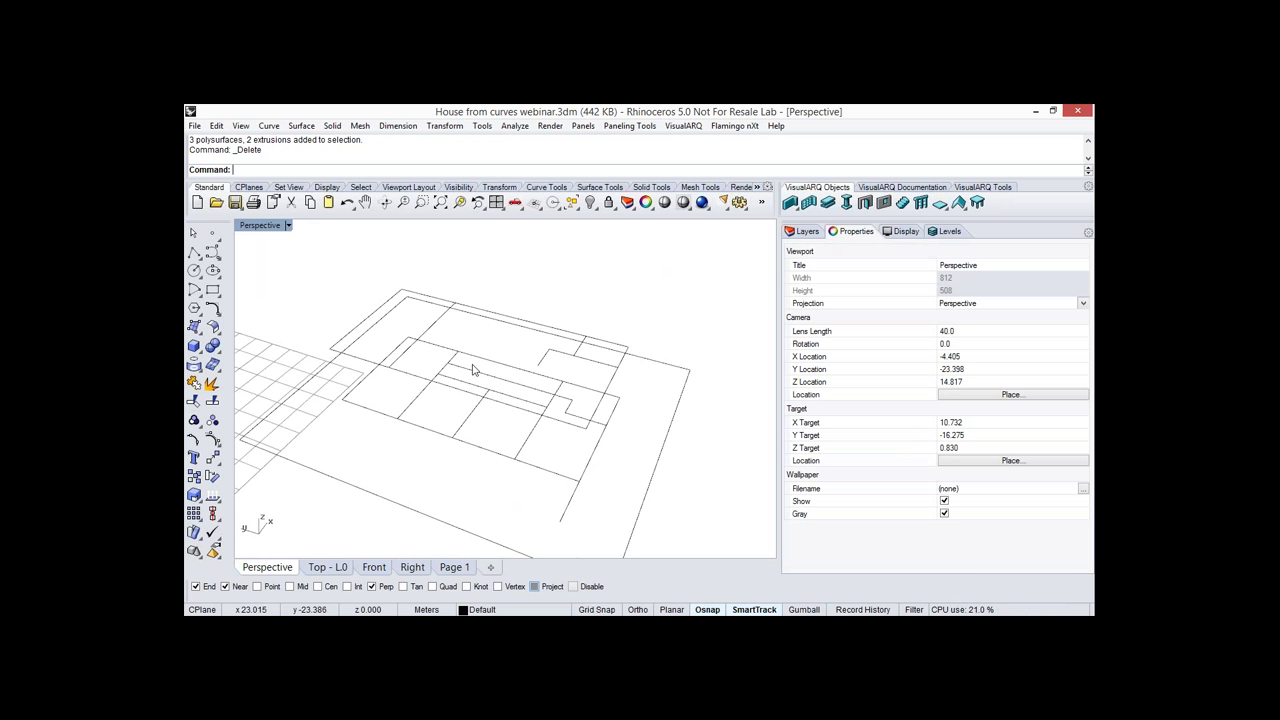
pyautogui.keyDown('shift'); pyautogui.moveTo(474, 369); pyautogui.dragTo(445, 359, button='right'); pyautogui.keyUp('shift')
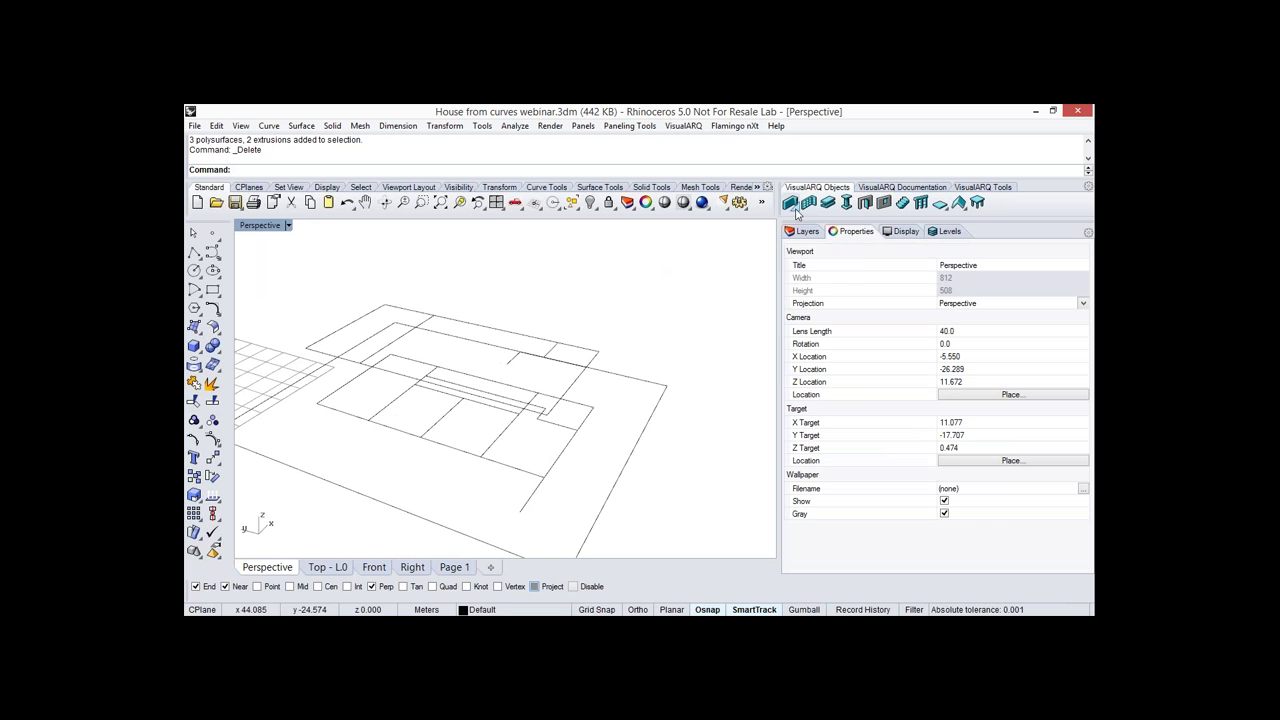
pyautogui.click(795, 209)
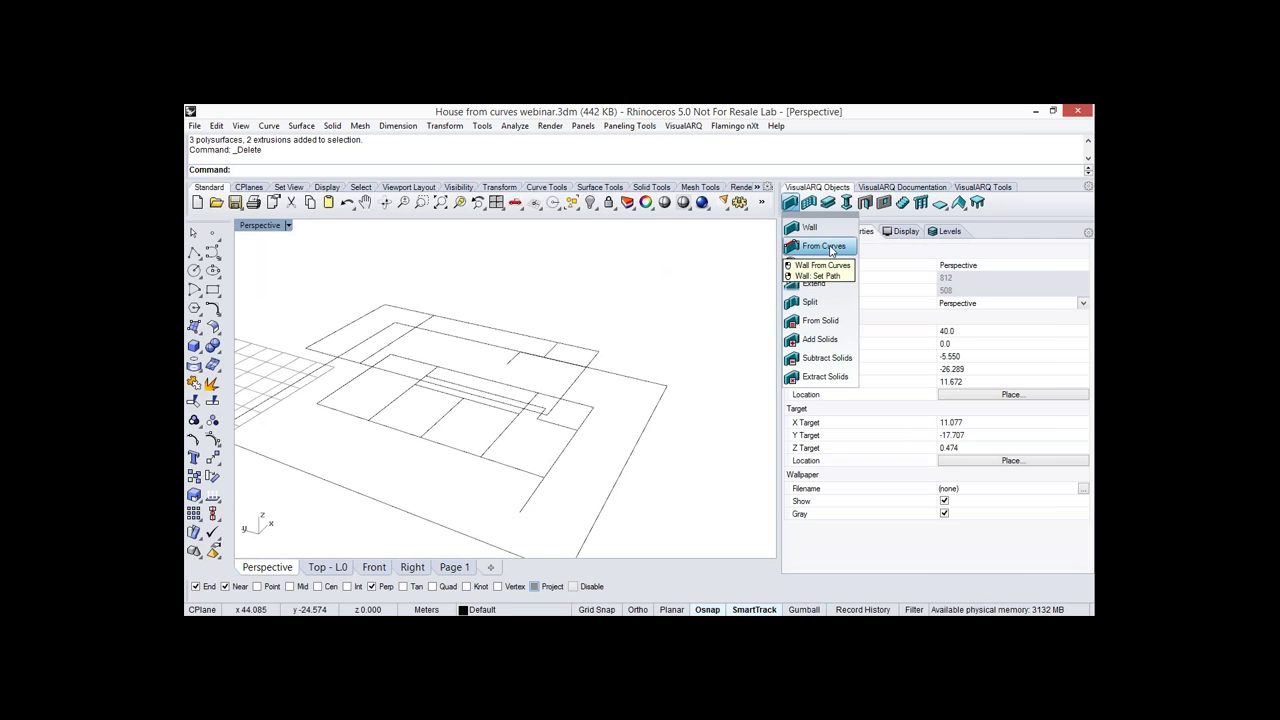
pyautogui.click(830, 251)
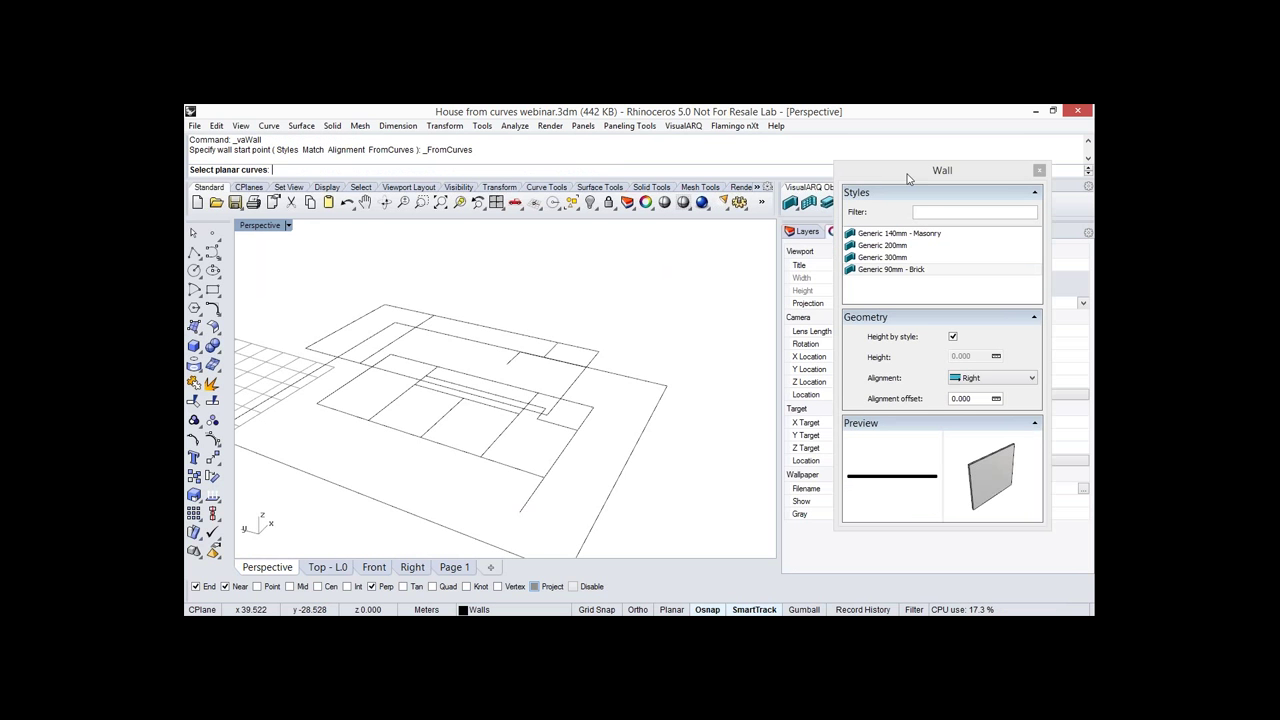
pyautogui.moveTo(919, 190); pyautogui.dragTo(940, 165)
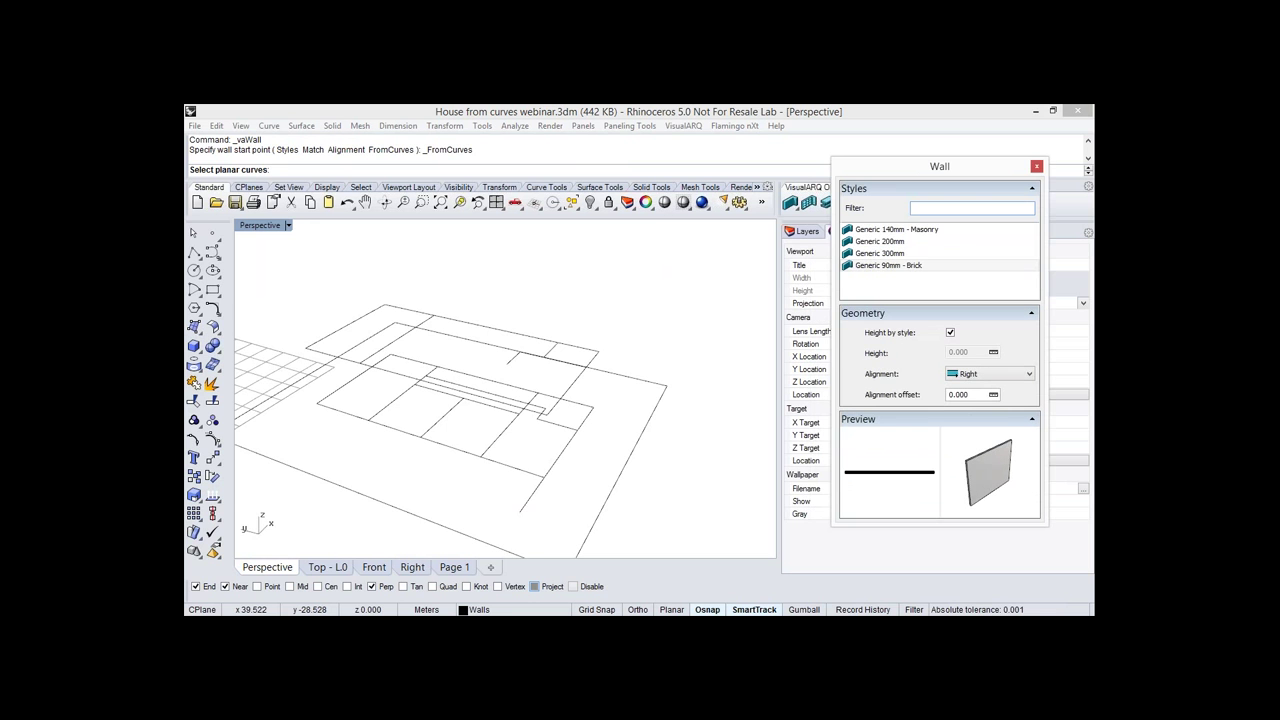
pyautogui.click(880, 254)
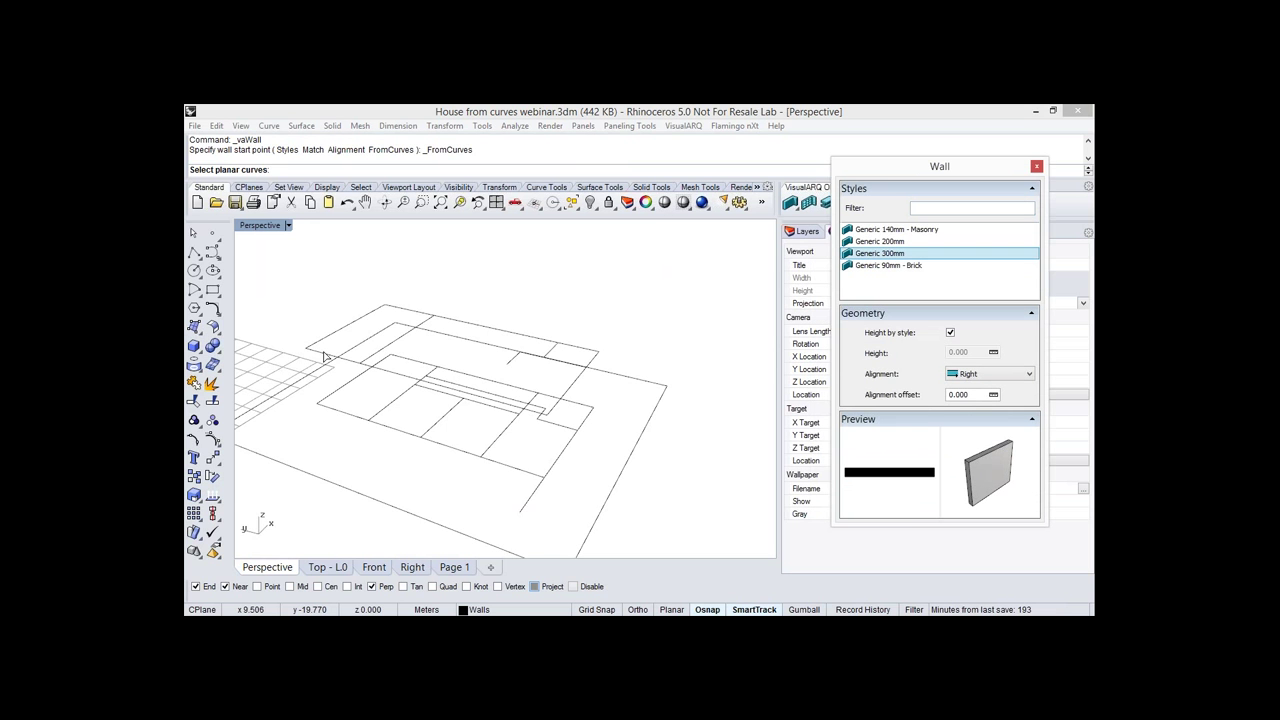
pyautogui.click(325, 356)
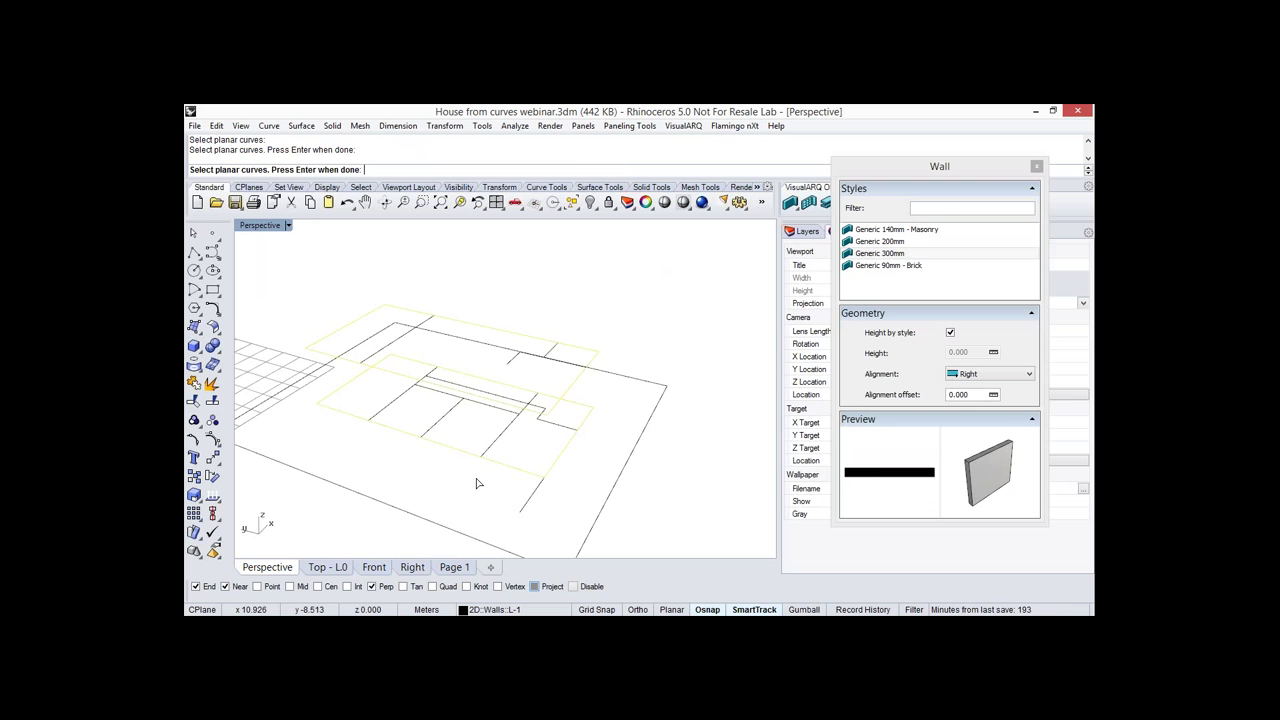
pyautogui.click(532, 495)
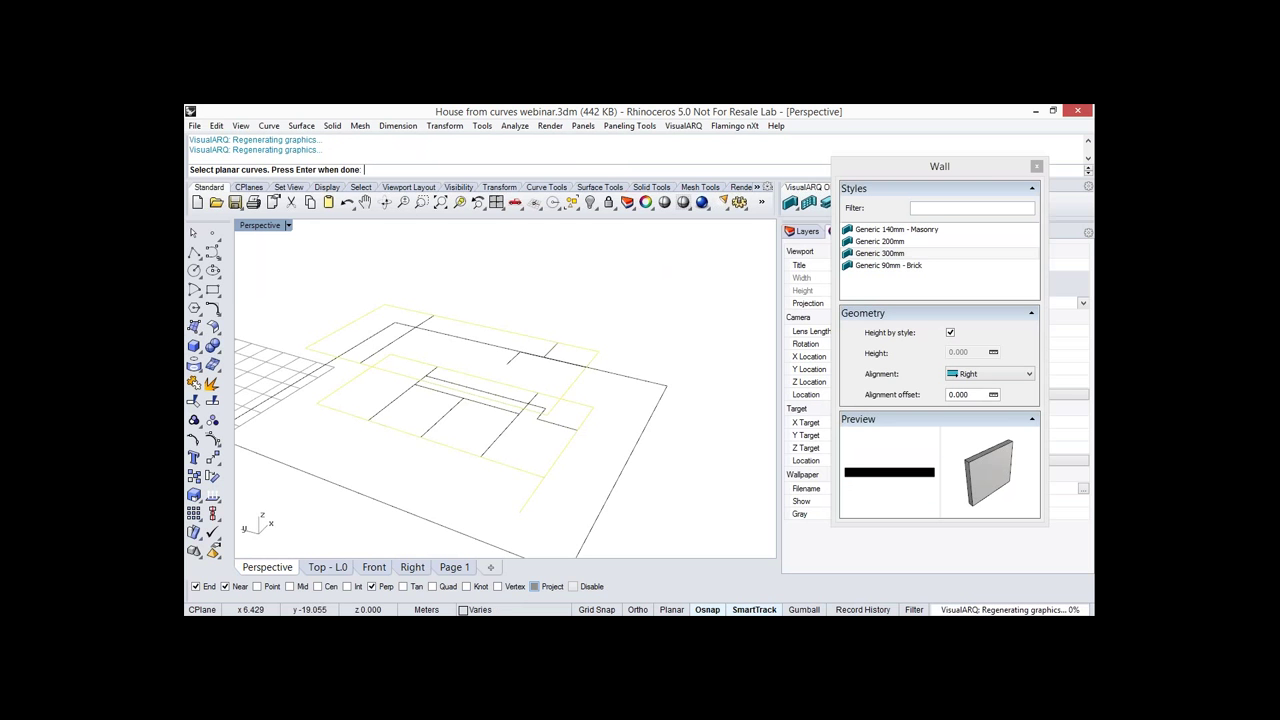
pyautogui.press('Return')
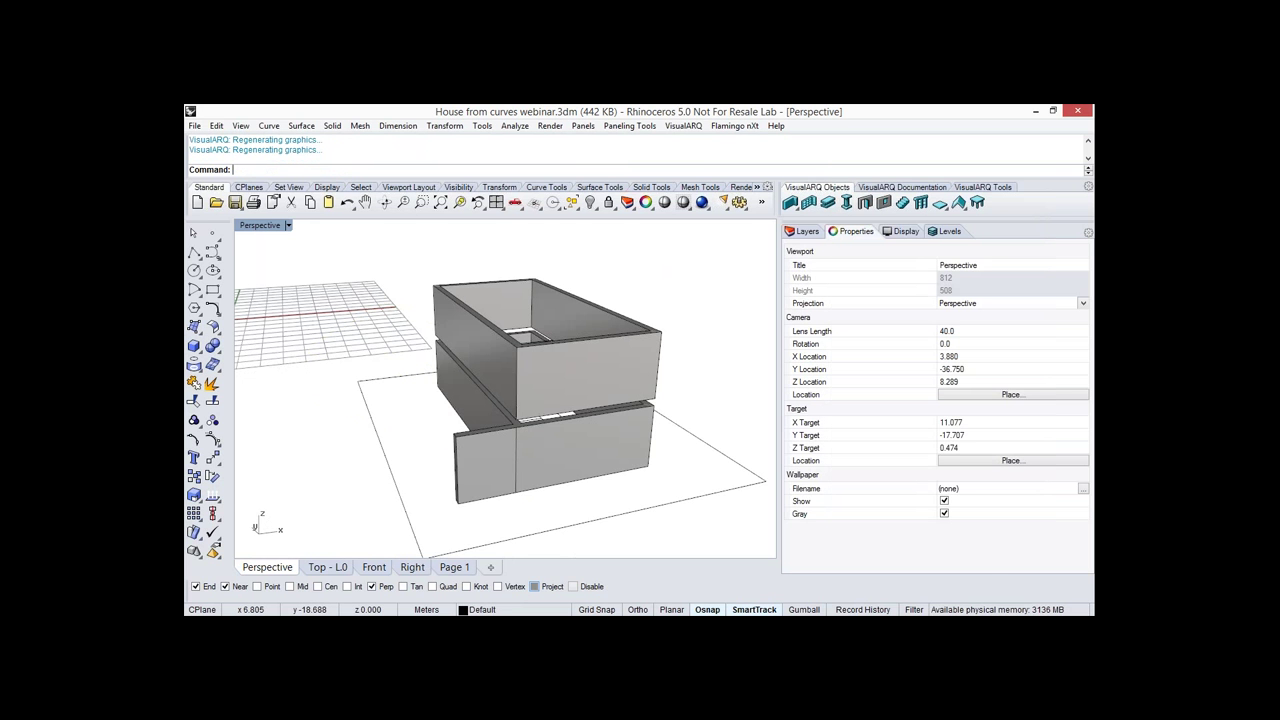
# Create right-aligned Generic 140mm - Masonry walls from the interior partition curves, keeping the height by style.
pyautogui.moveTo(560, 370); pyautogui.dragTo(512, 462, button='right')
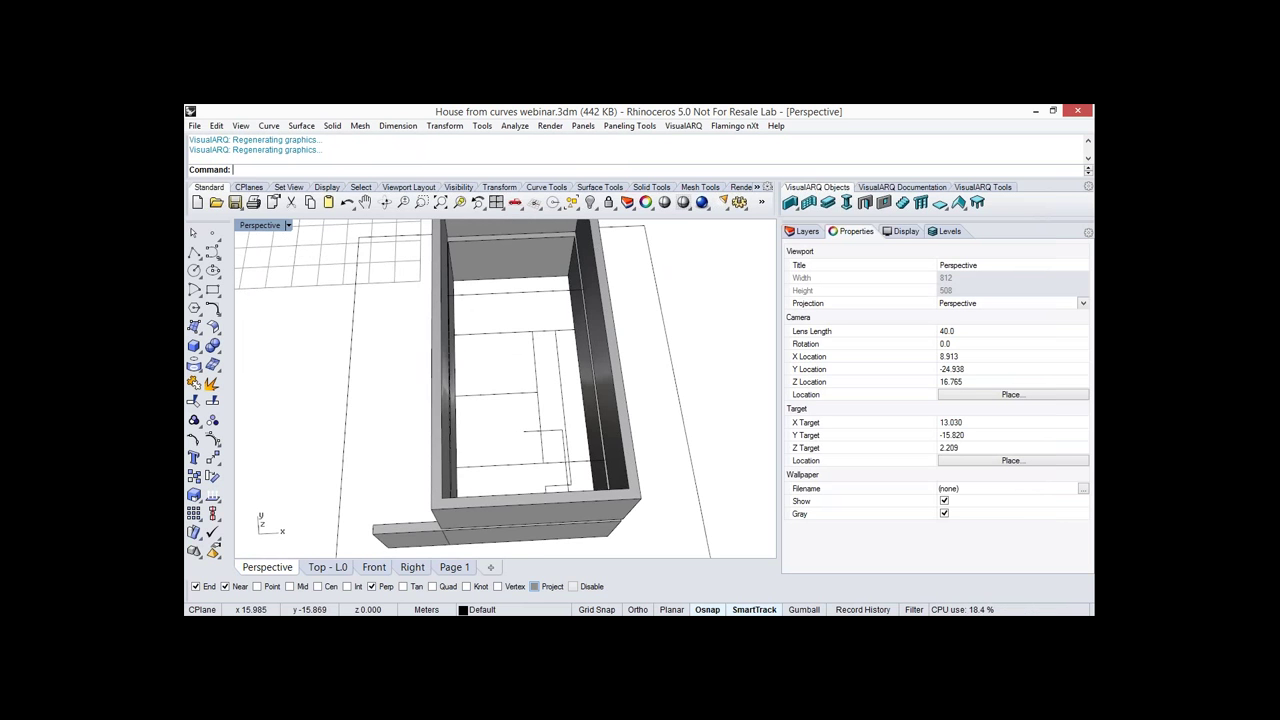
pyautogui.keyDown('shift'); pyautogui.moveTo(540, 410); pyautogui.dragTo(540, 456, button='right'); pyautogui.keyUp('shift')
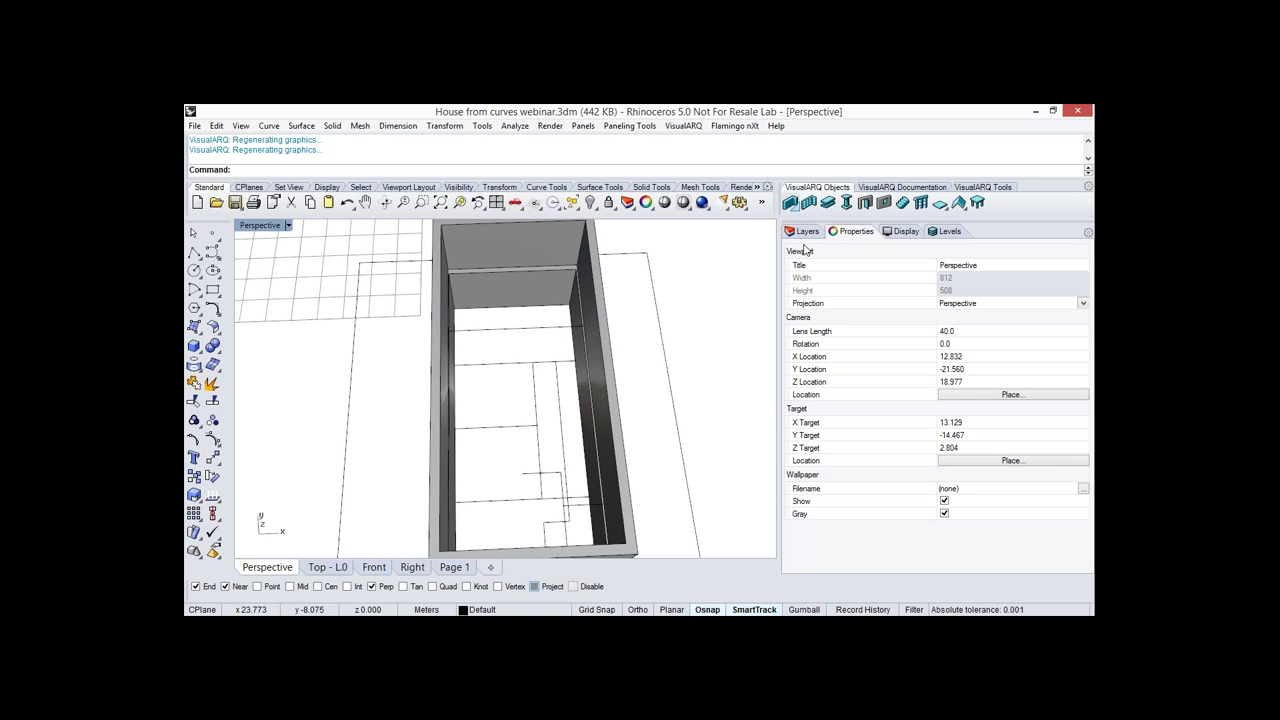
pyautogui.click(795, 207)
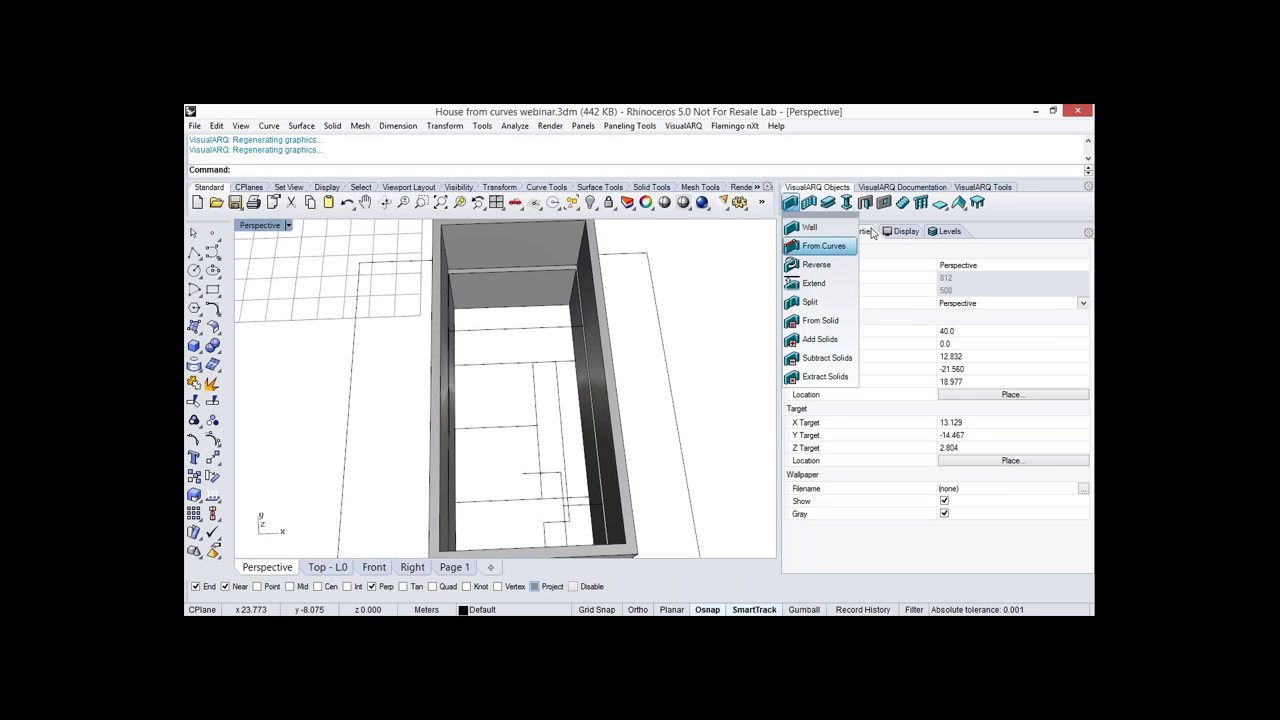
pyautogui.click(824, 246)
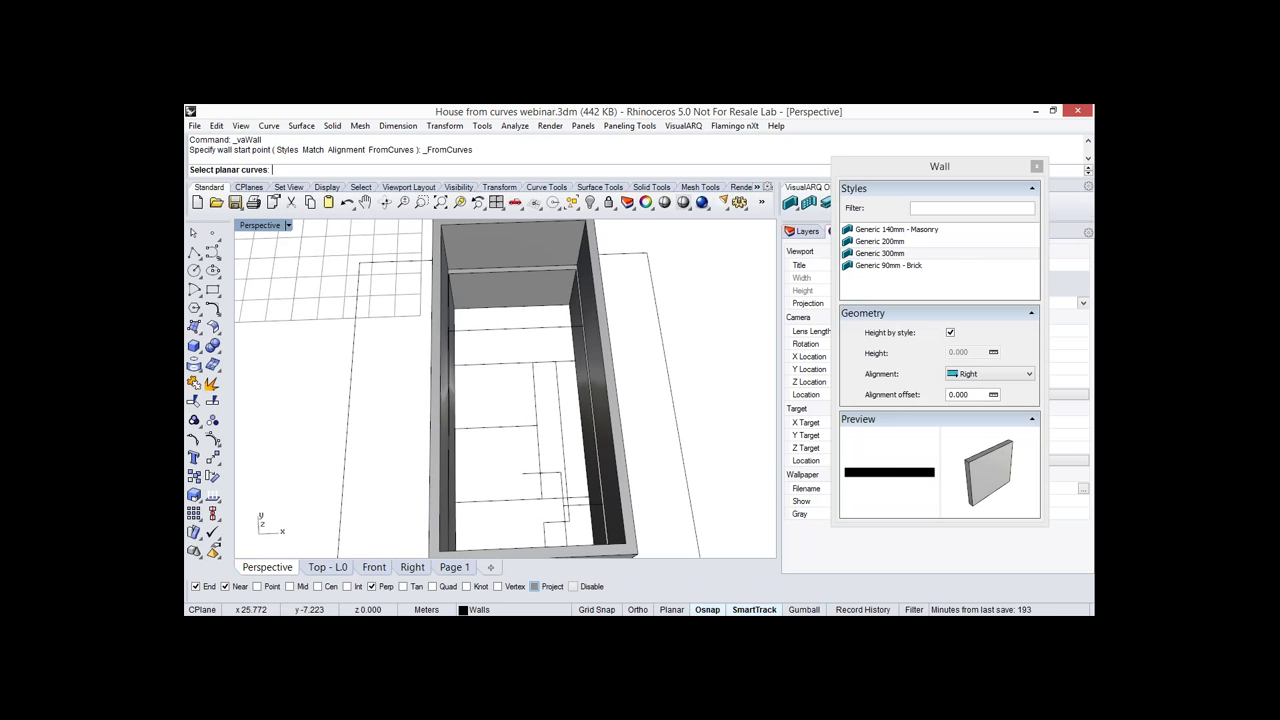
pyautogui.click(896, 230)
pyautogui.moveTo(570, 345); pyautogui.dragTo(535, 364, button='right')
pyautogui.click(538, 367)
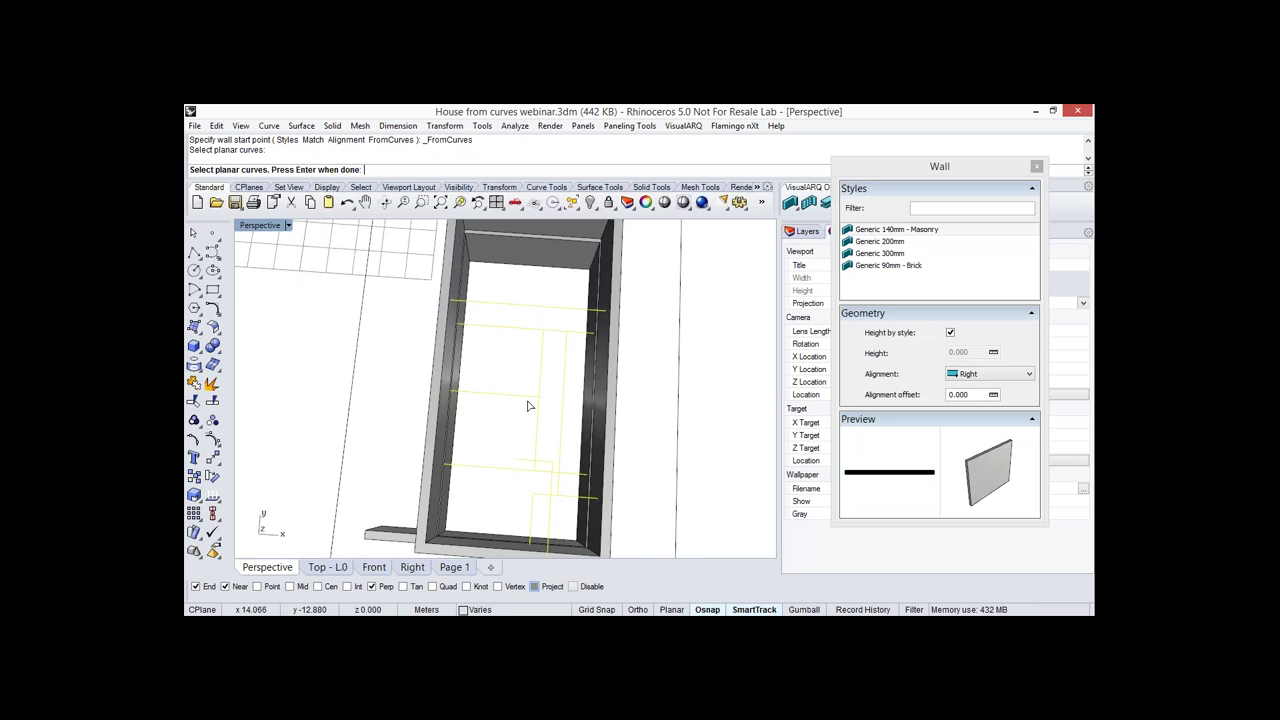
pyautogui.moveTo(530, 406); pyautogui.dragTo(528, 412, button='right')
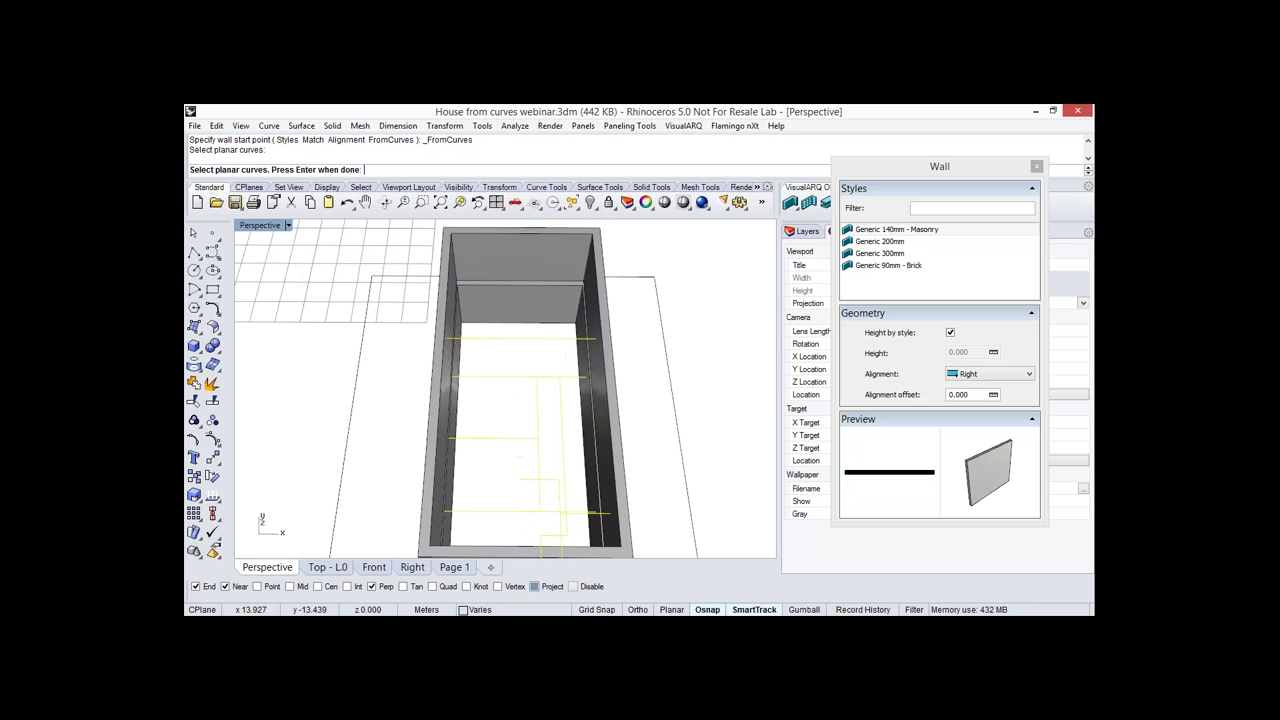
pyautogui.press('Return')
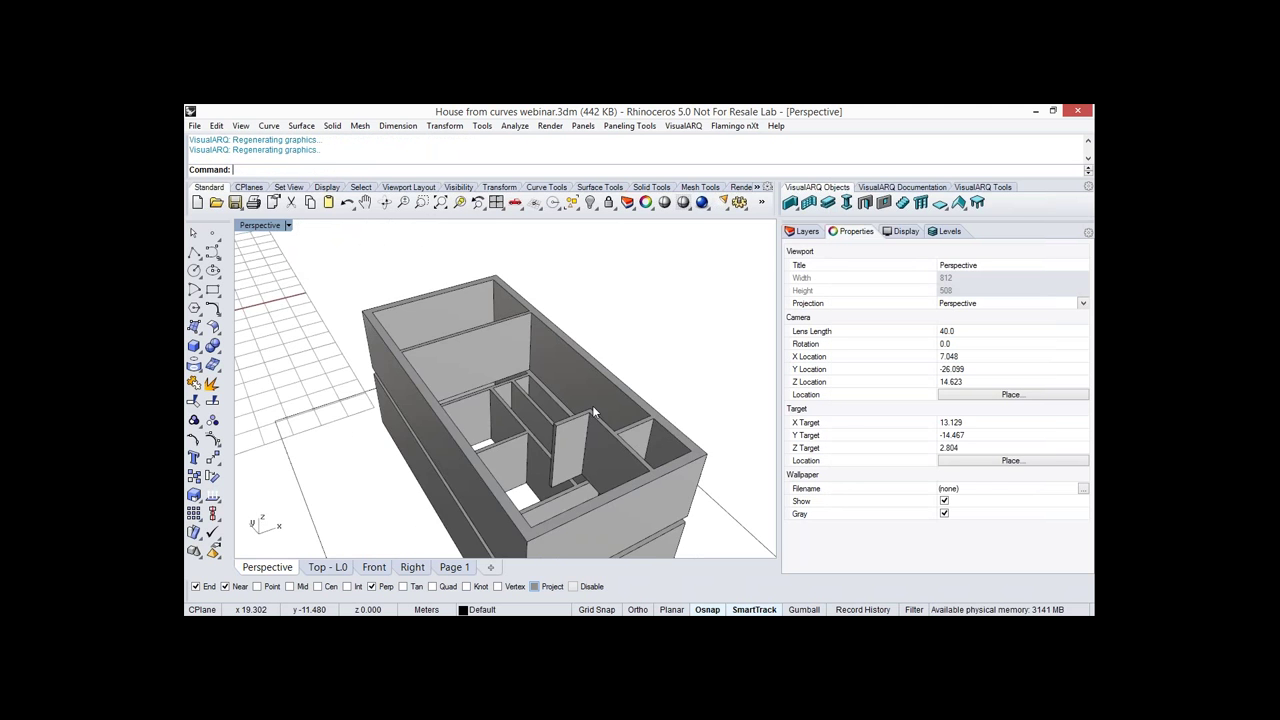
# Turn off the Walls sublayer under the 2D layer to hide the floor plan curves.
pyautogui.moveTo(593, 412); pyautogui.dragTo(661, 265, button='right')
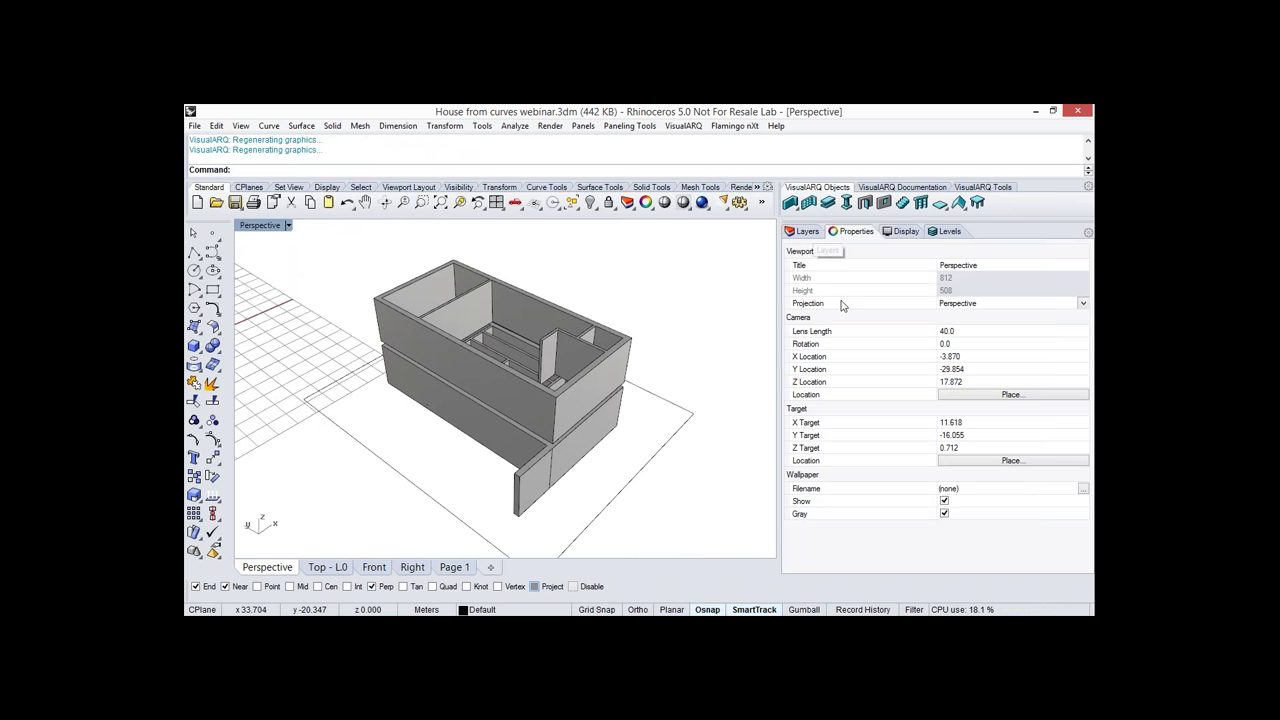
pyautogui.click(805, 232)
pyautogui.click(789, 286)
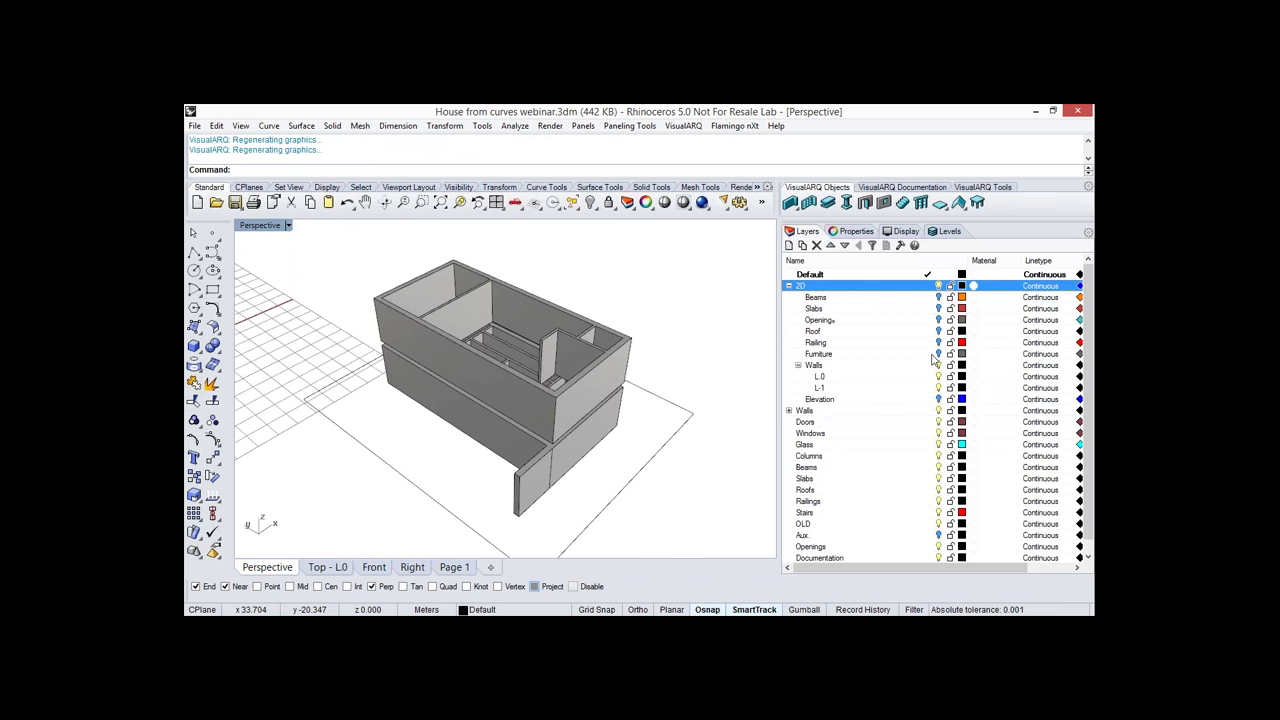
pyautogui.click(938, 367)
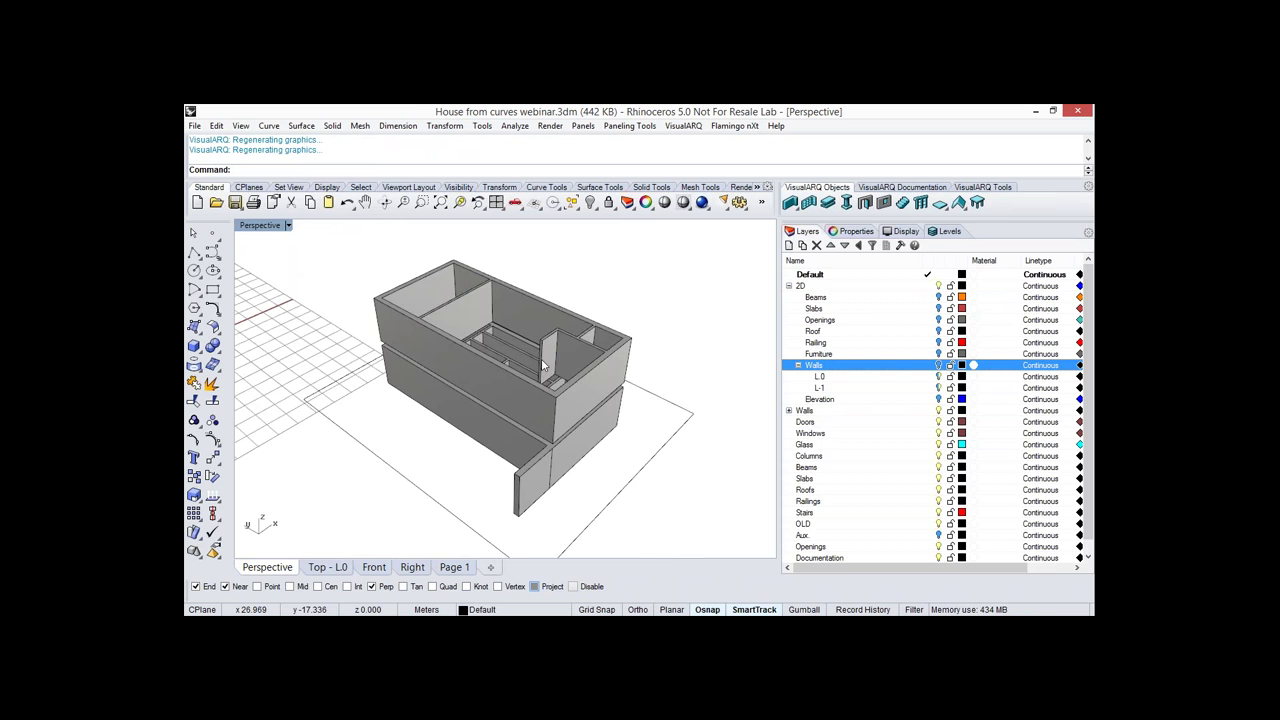
pyautogui.moveTo(541, 359); pyautogui.dragTo(572, 378, button='right')
# Examine the wall hatches and junctions in the Top - L.0 plan view, and review the elevation and cut plane settings of the building levels.
pyautogui.click(329, 567)
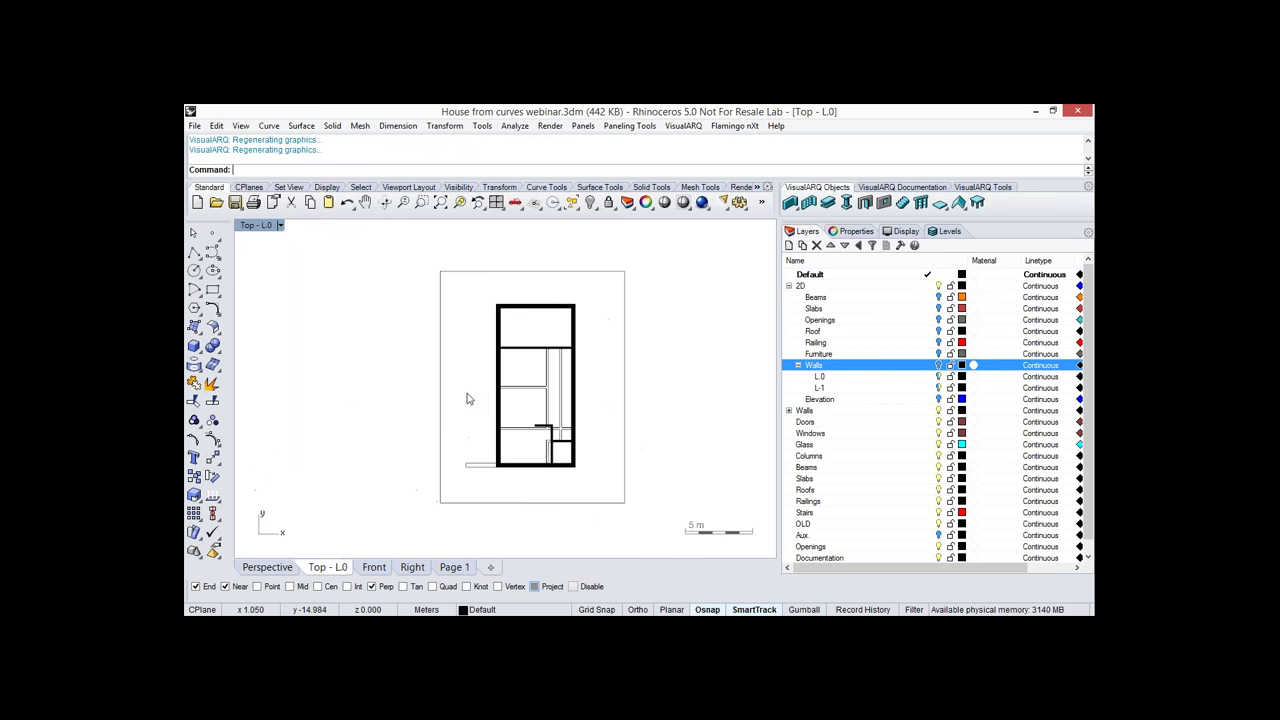
pyautogui.scroll(3, 534, 436)
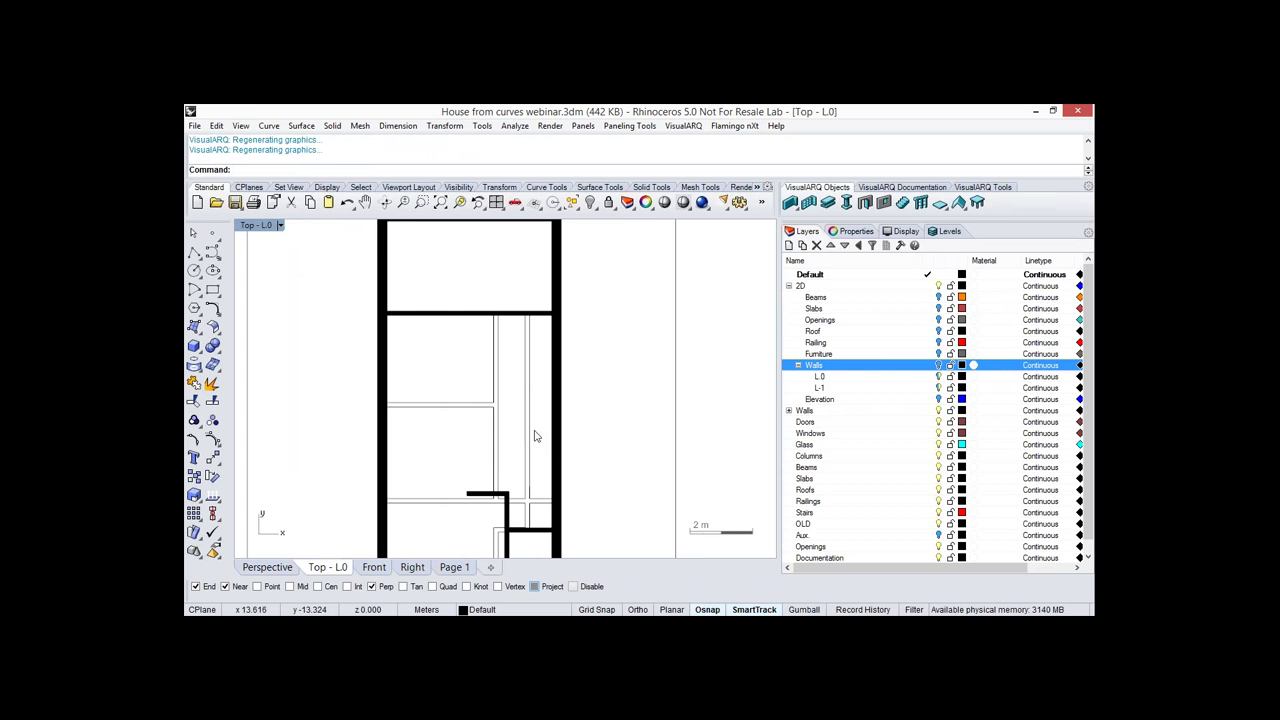
pyautogui.scroll(2, 534, 436)
pyautogui.moveTo(543, 423); pyautogui.dragTo(568, 519, button='right')
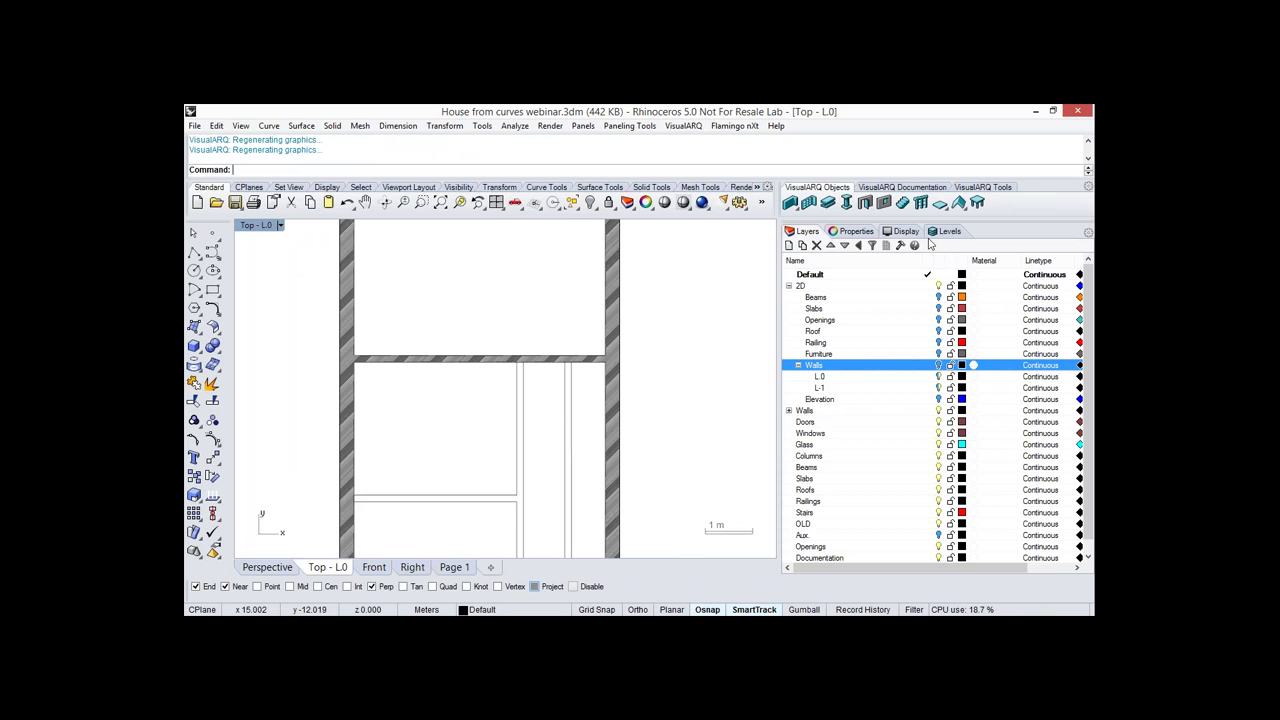
pyautogui.click(949, 231)
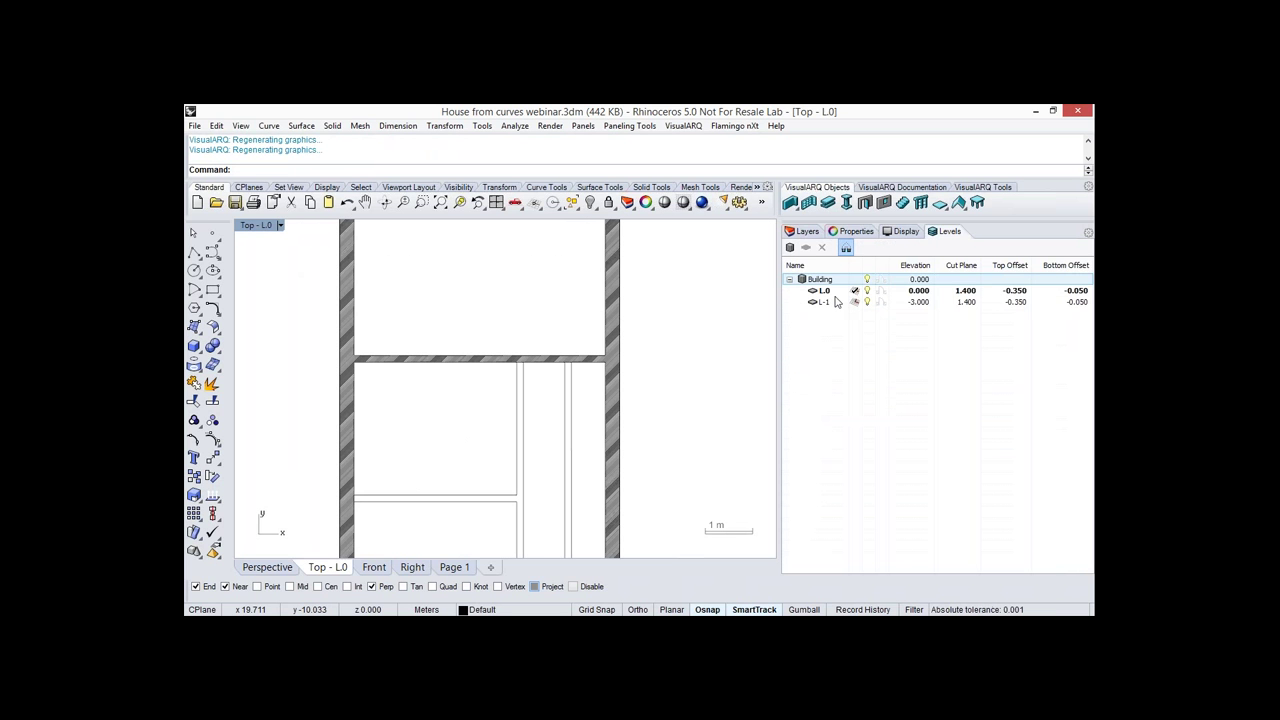
pyautogui.click(841, 302)
pyautogui.click(843, 290)
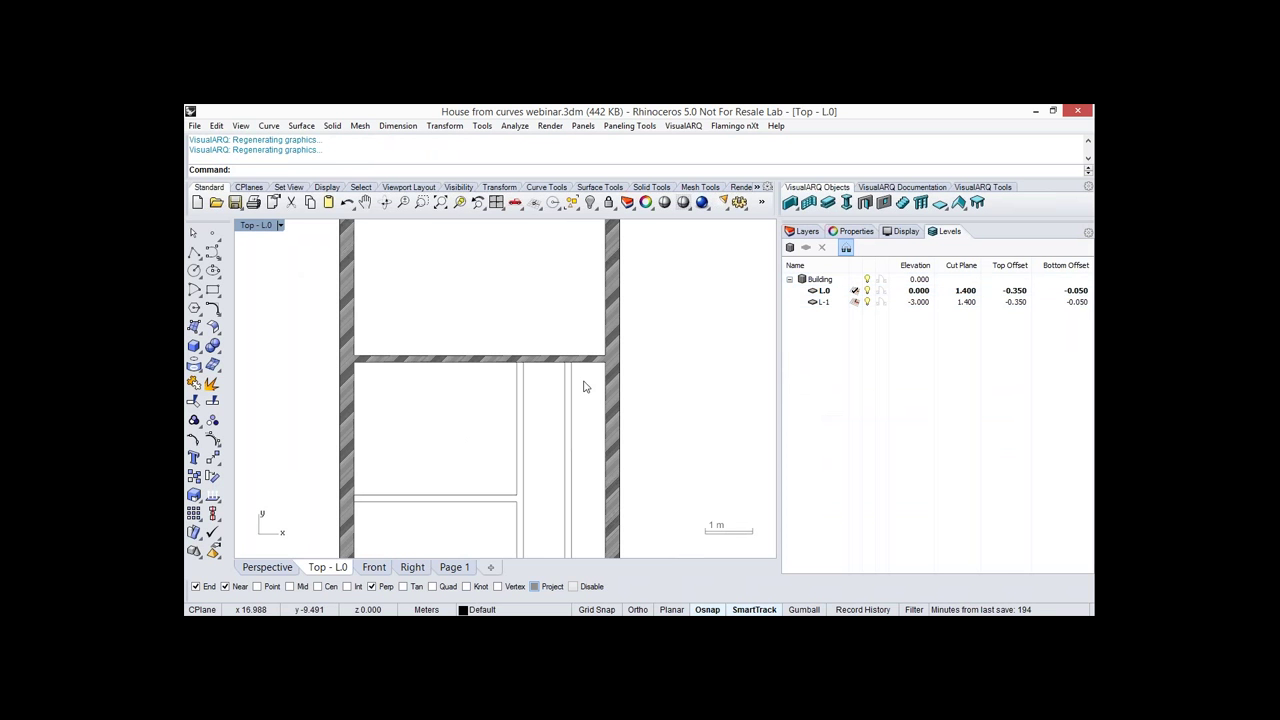
pyautogui.scroll(2, 590, 398)
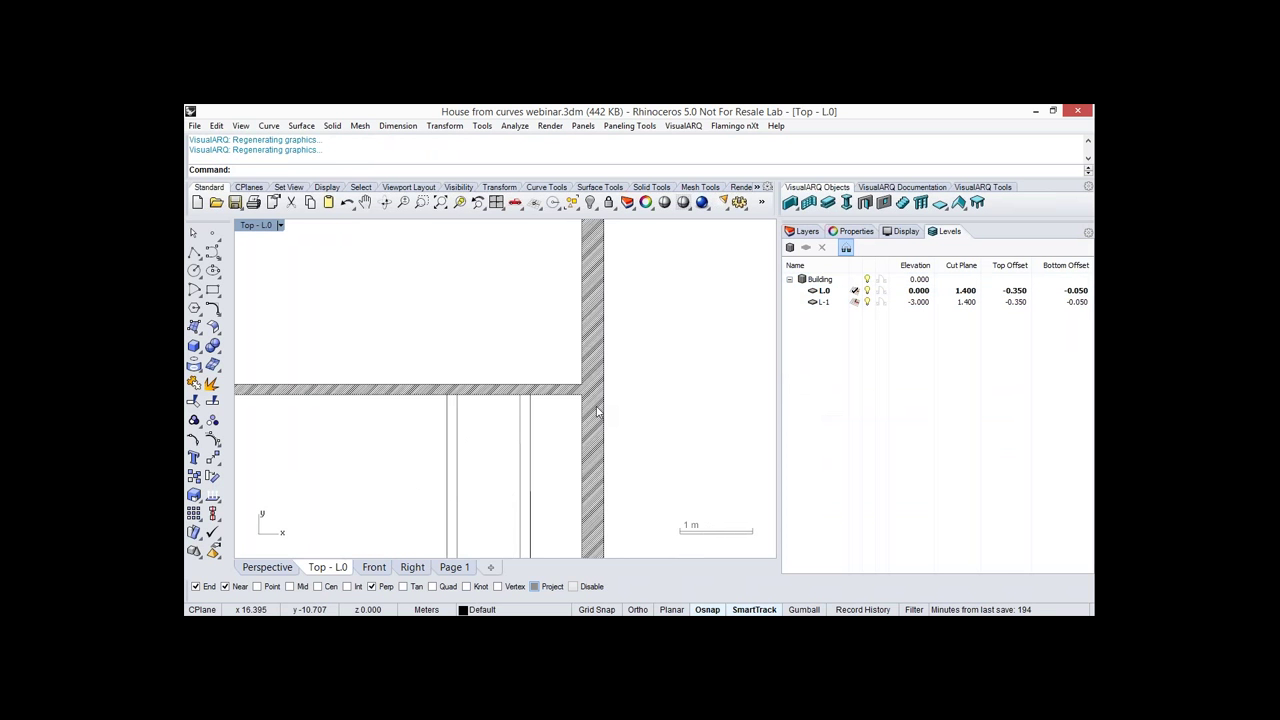
pyautogui.scroll(2, 597, 411)
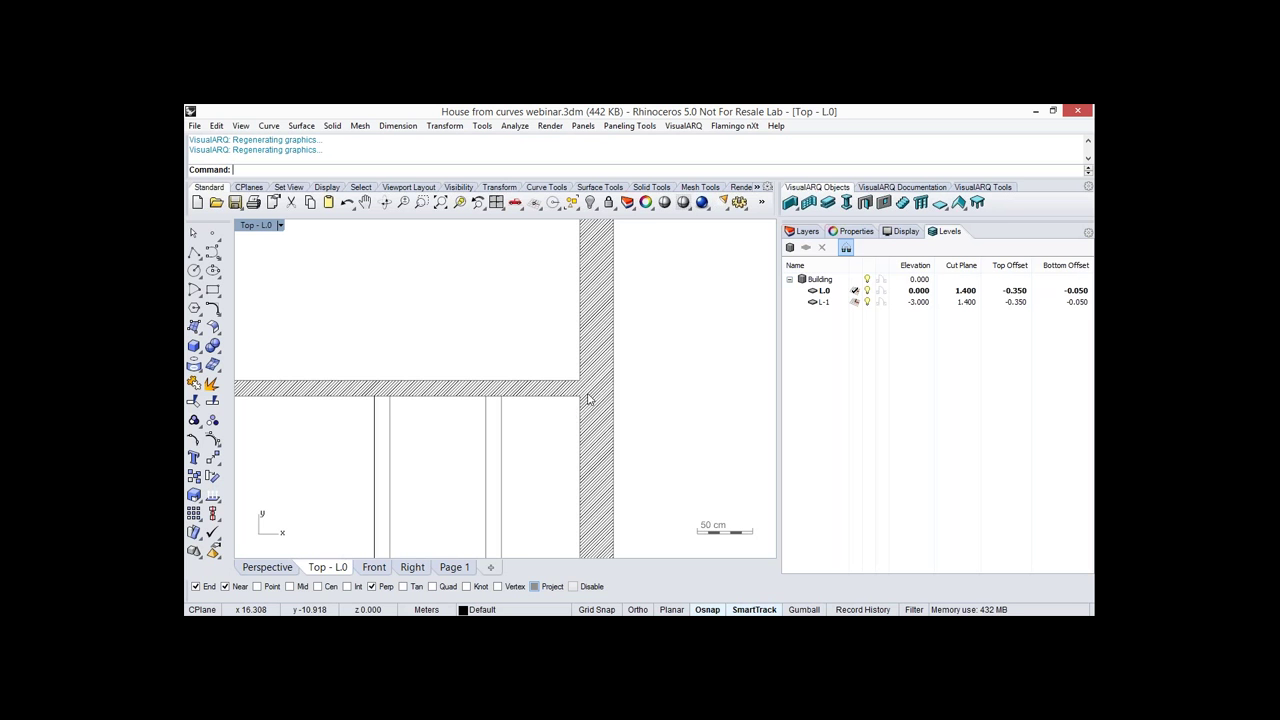
pyautogui.scroll(-1, 588, 385)
pyautogui.scroll(-1, 588, 370)
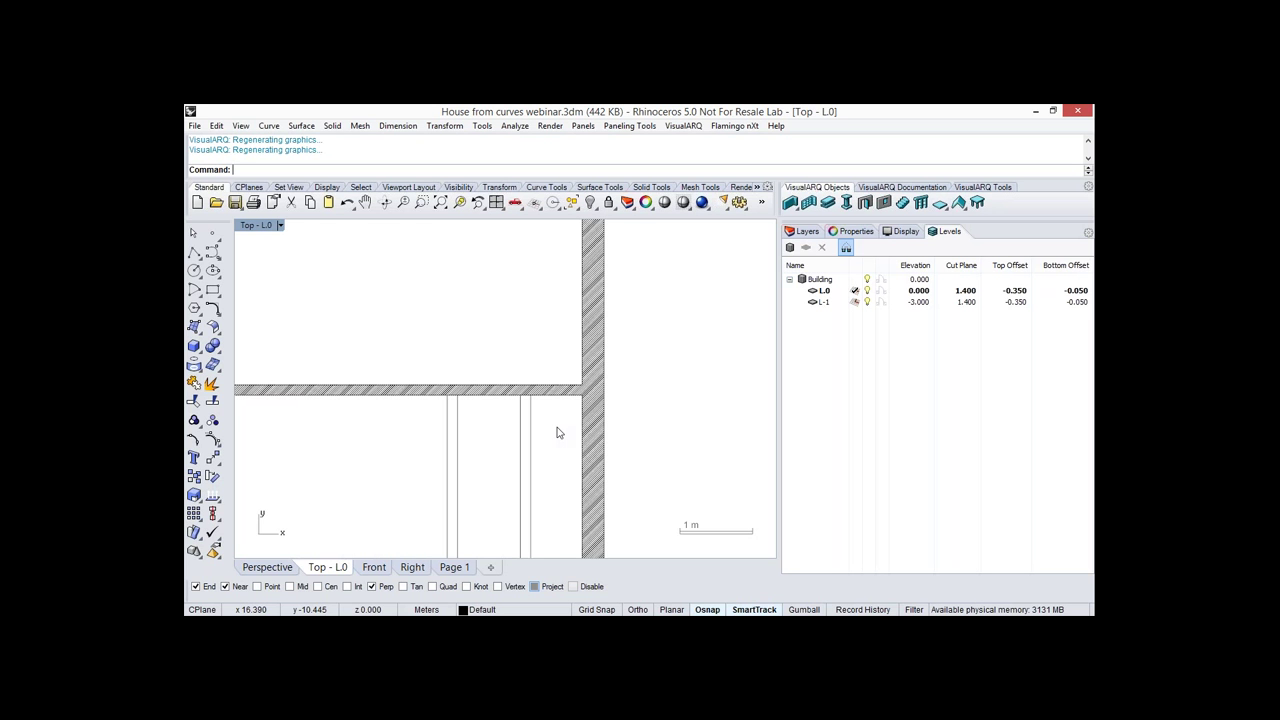
pyautogui.scroll(-2, 588, 395)
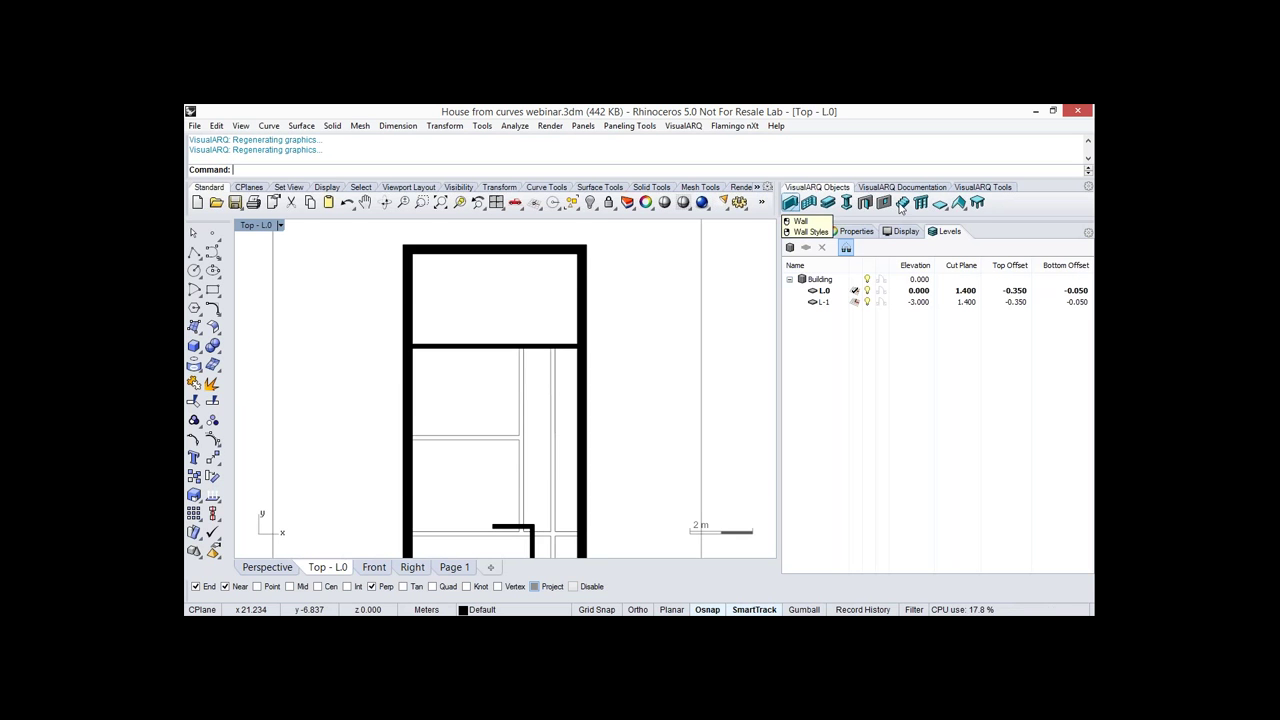
# Inspect the attributes, construction and geometry of the Masonry - Concrete Block layer in the Generic 140mm - Masonry wall style, with the section preview enabled.
pyautogui.rightClick(792, 206)
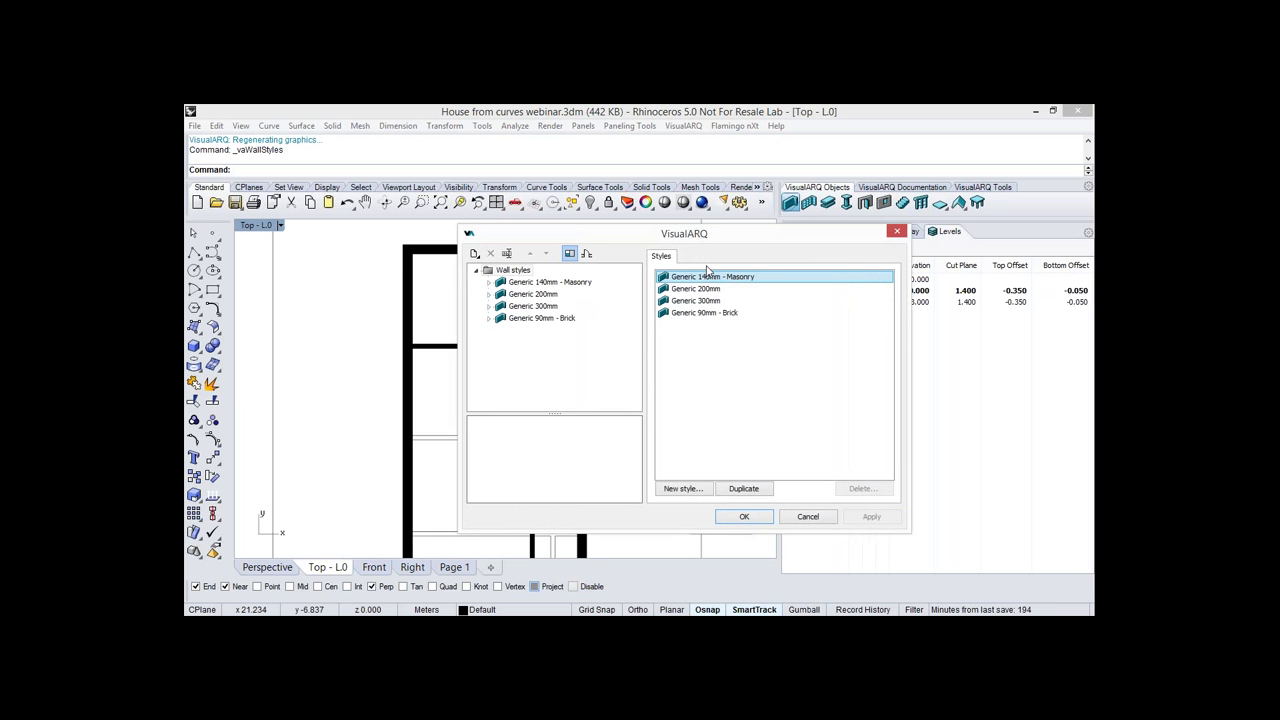
pyautogui.moveTo(709, 243); pyautogui.dragTo(736, 190)
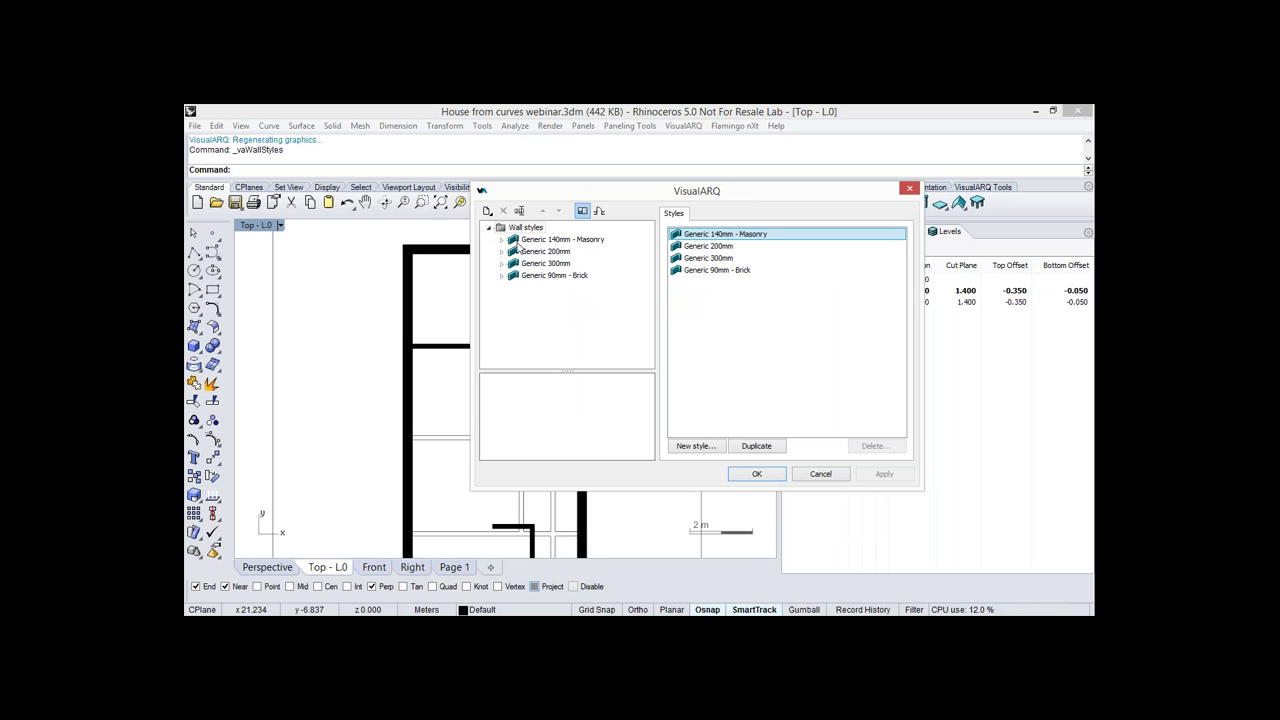
pyautogui.click(504, 241)
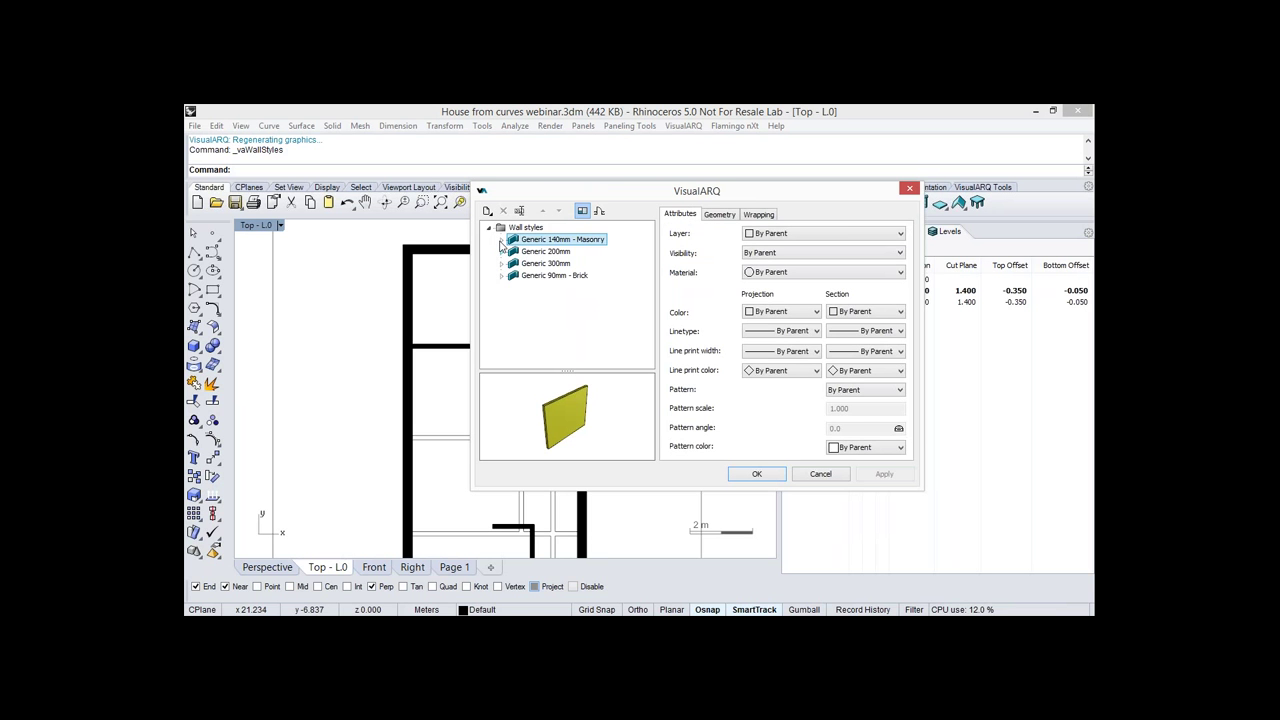
pyautogui.click(501, 241)
pyautogui.click(568, 251)
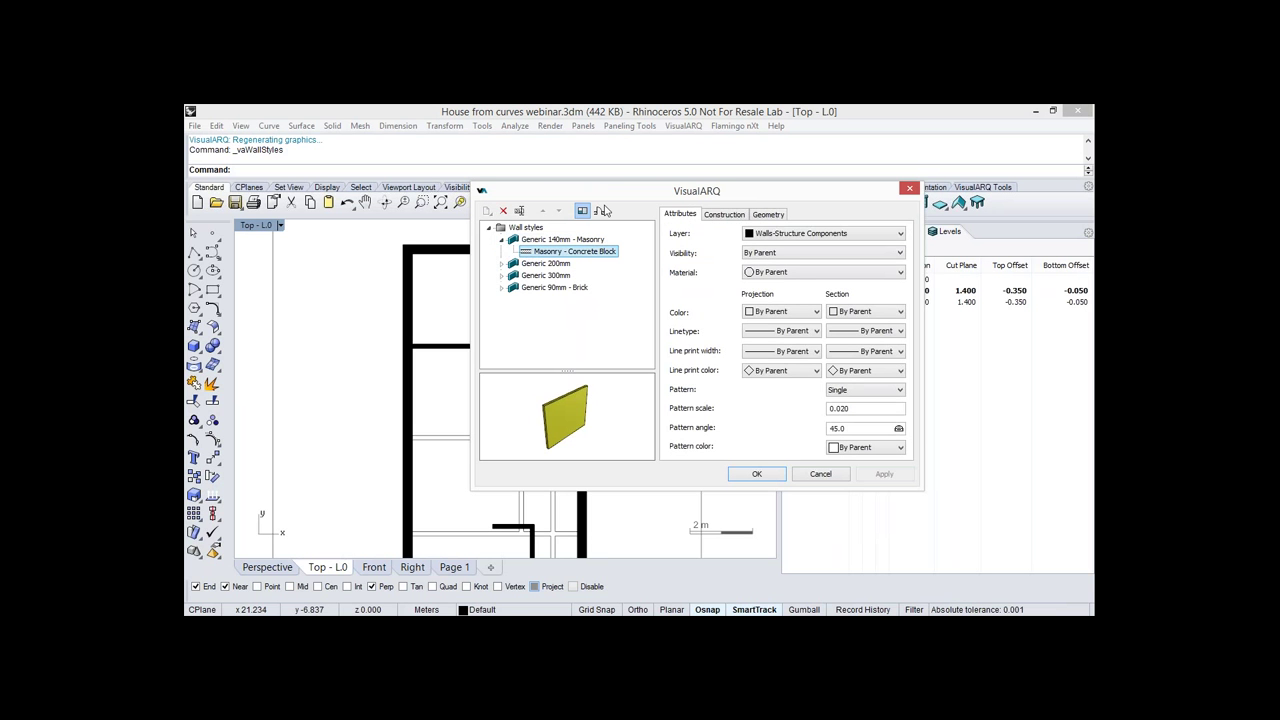
pyautogui.click(602, 207)
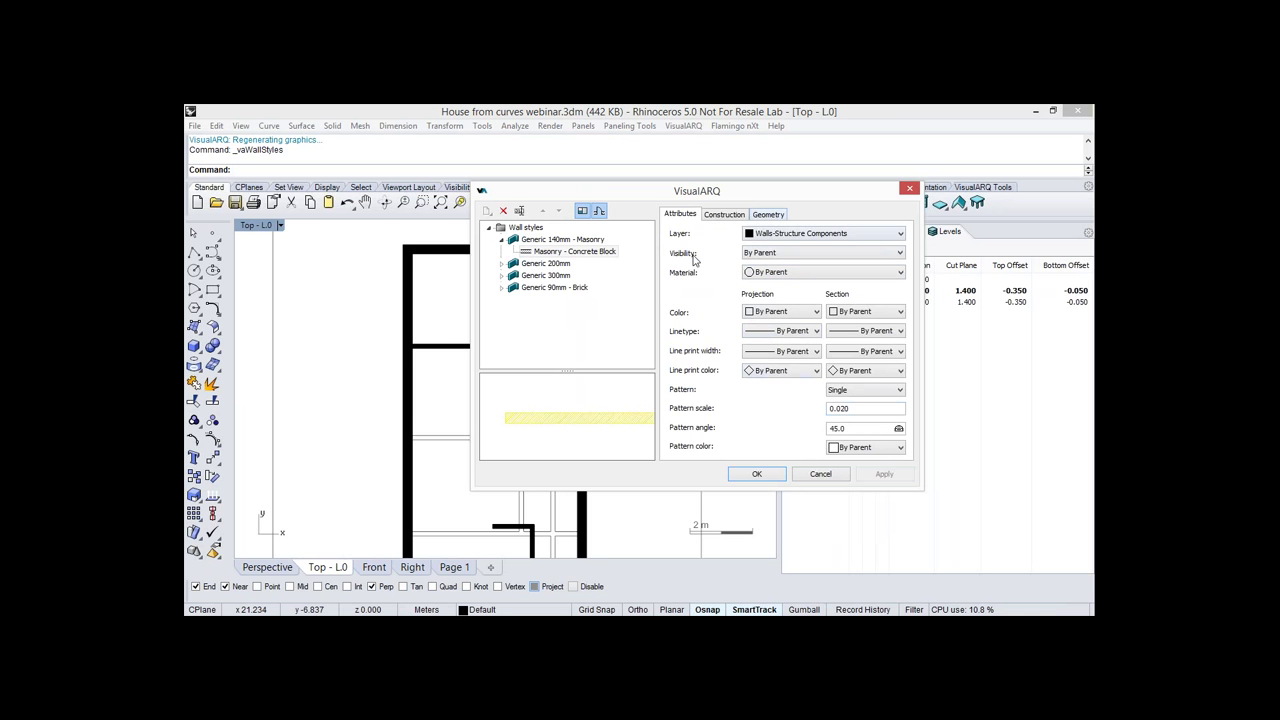
pyautogui.click(724, 215)
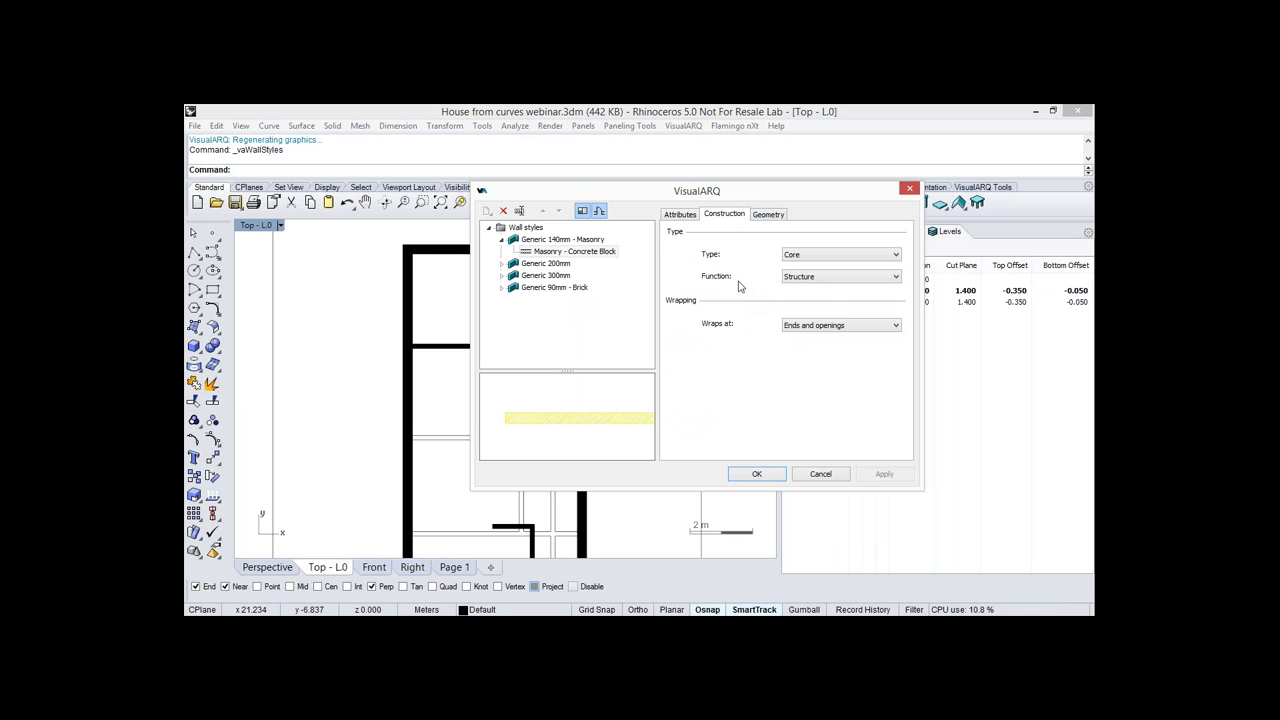
pyautogui.click(769, 216)
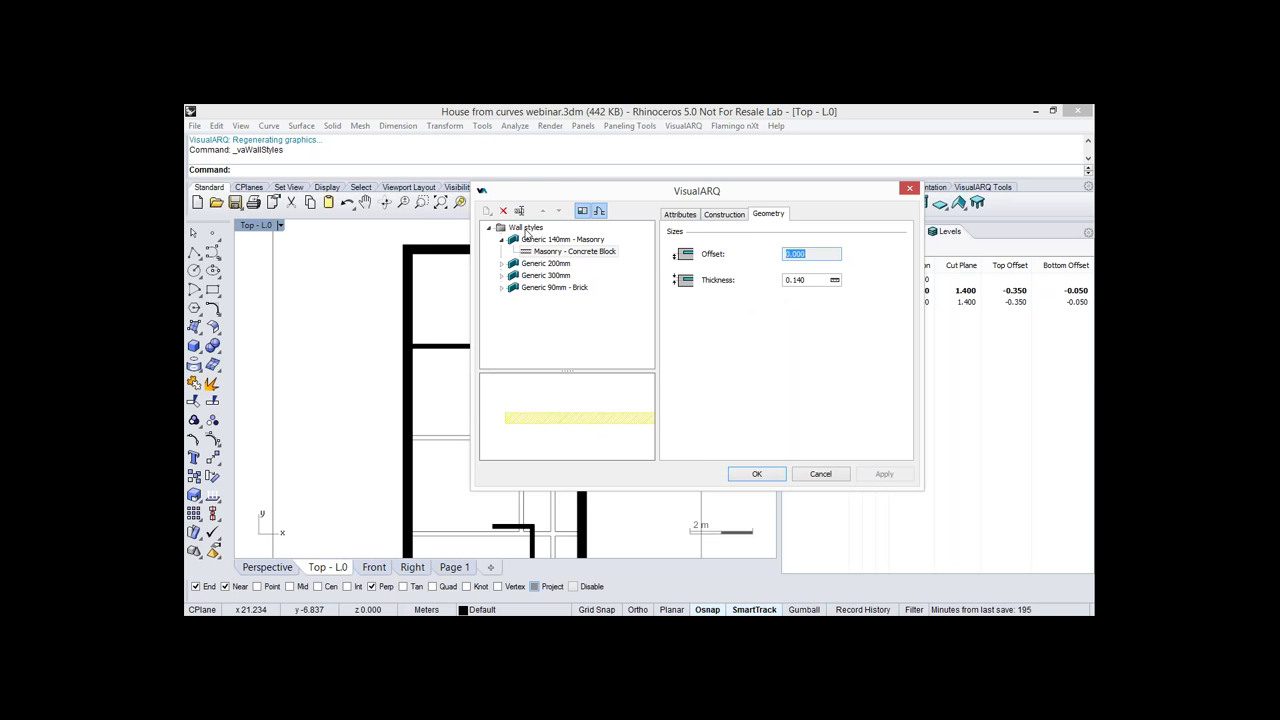
# Create a wall style named New with two layers of 0.100 thickness each and a height of 2.700.
pyautogui.click(526, 229)
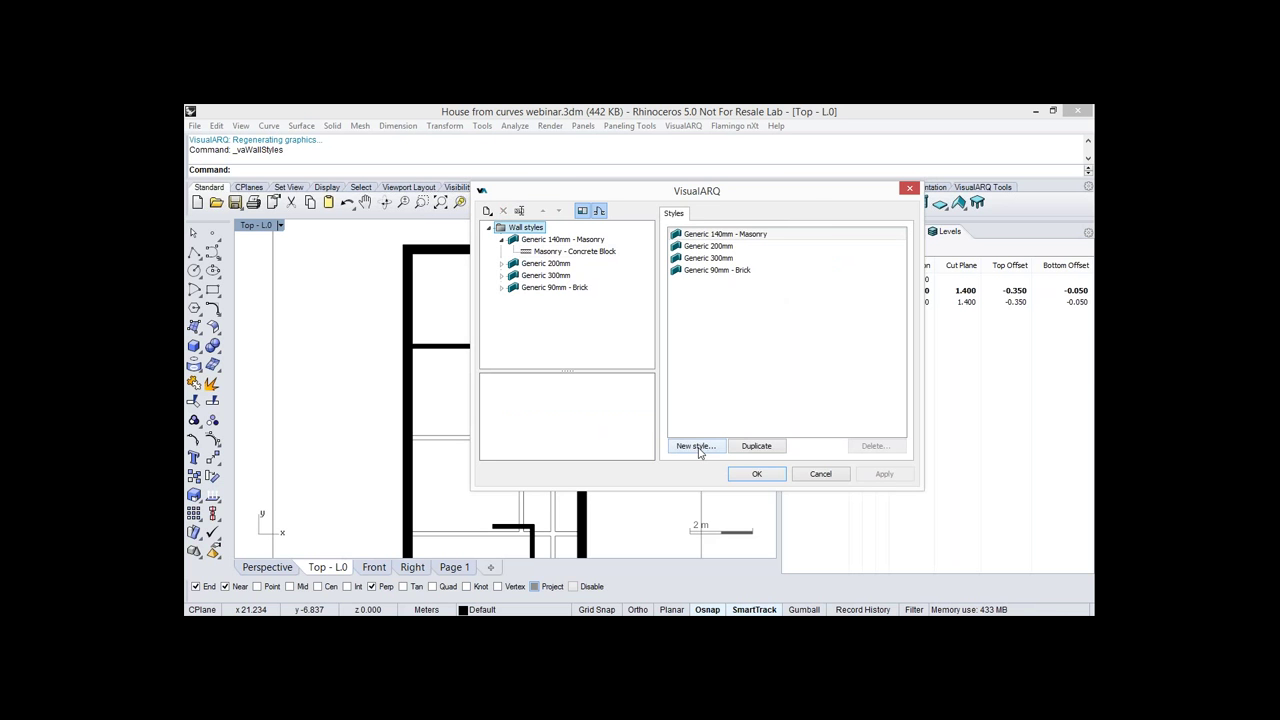
pyautogui.click(697, 446)
pyautogui.moveTo(713, 318); pyautogui.dragTo(762, 318)
pyautogui.press('BackSpace')
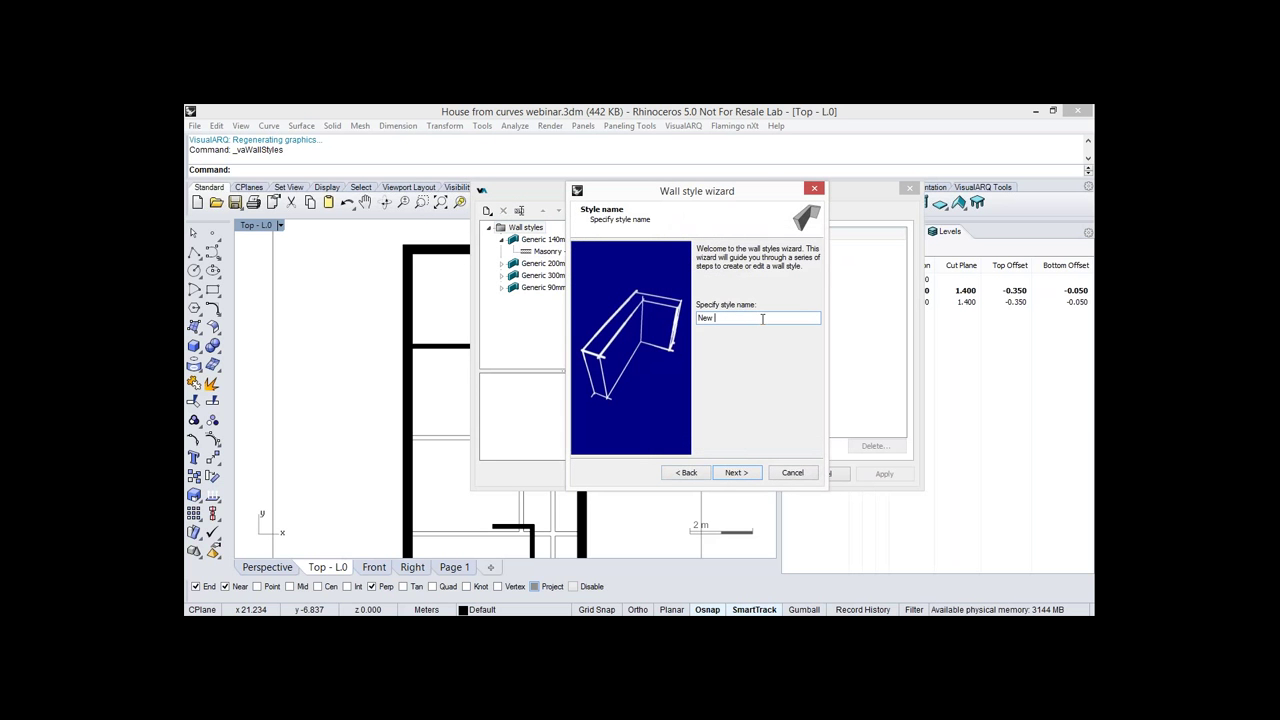
pyautogui.click(737, 473)
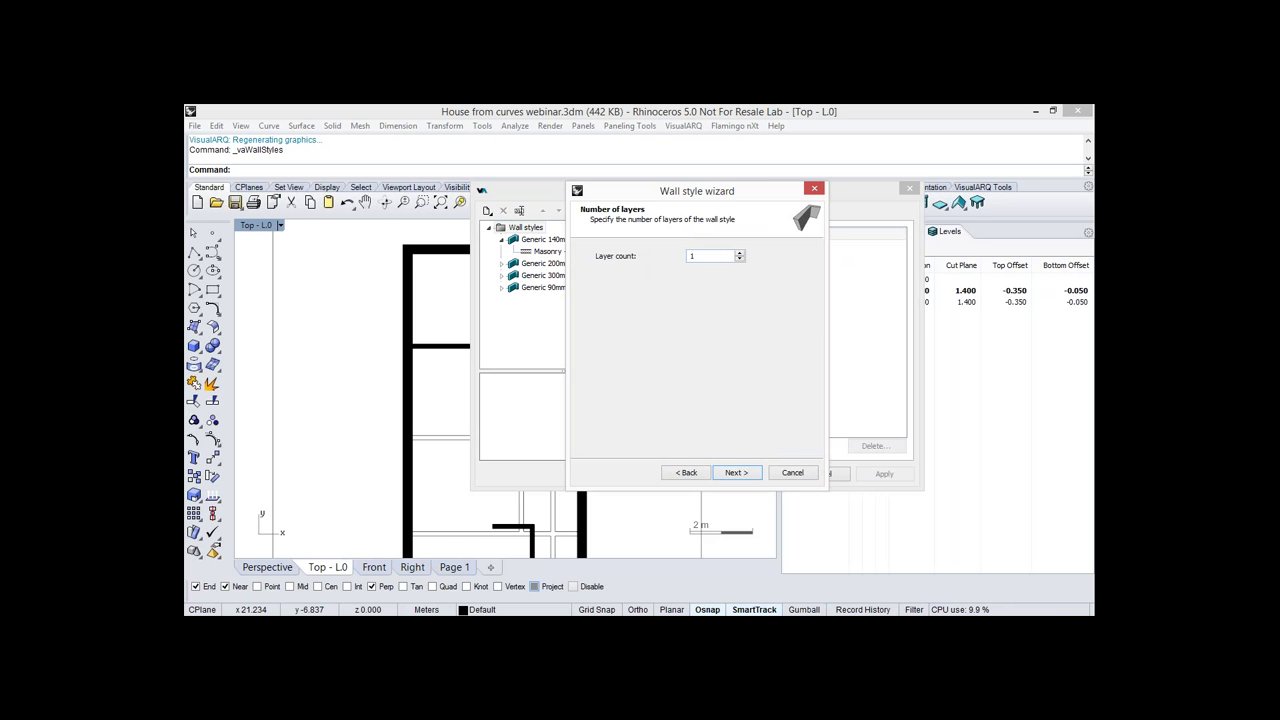
pyautogui.click(737, 474)
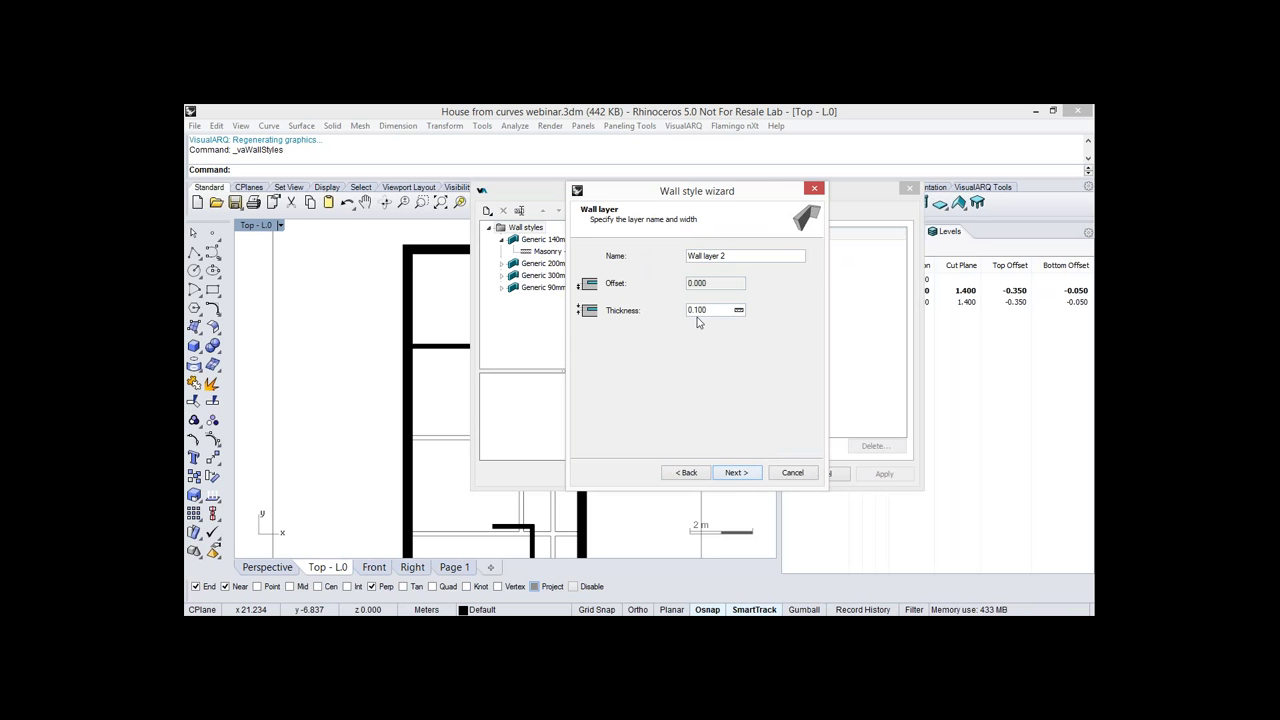
pyautogui.click(726, 472)
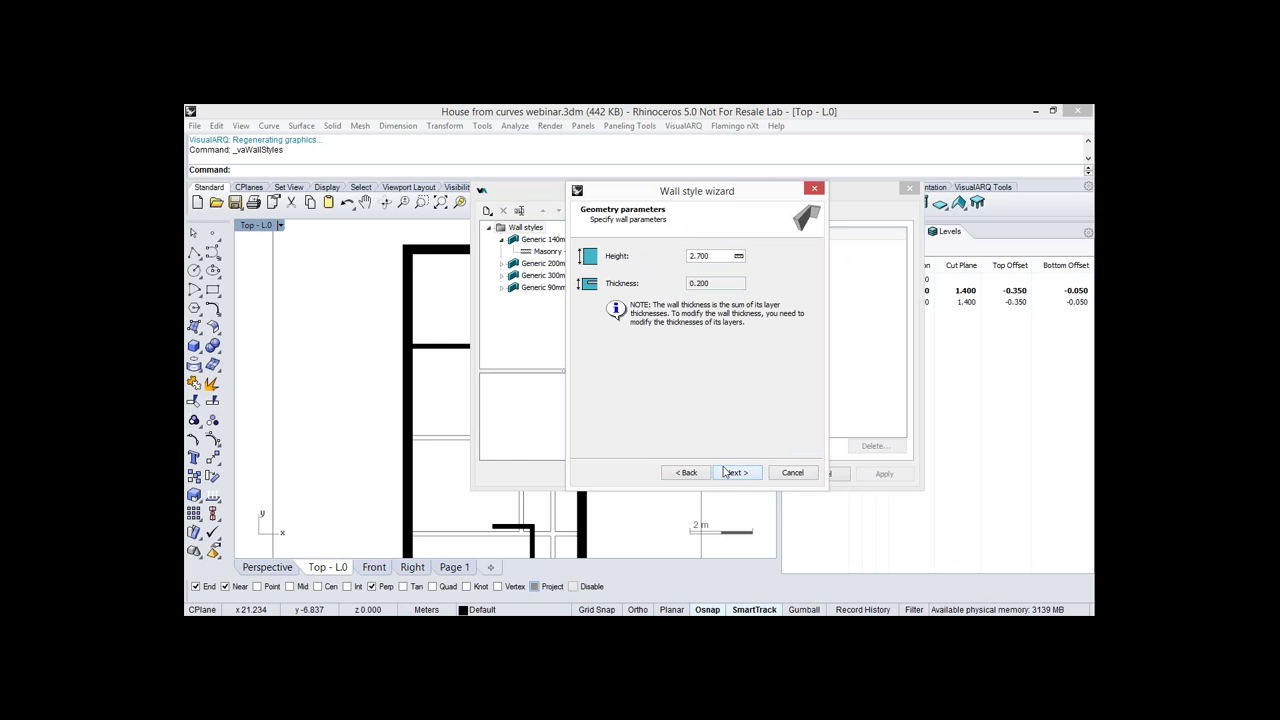
pyautogui.click(728, 472)
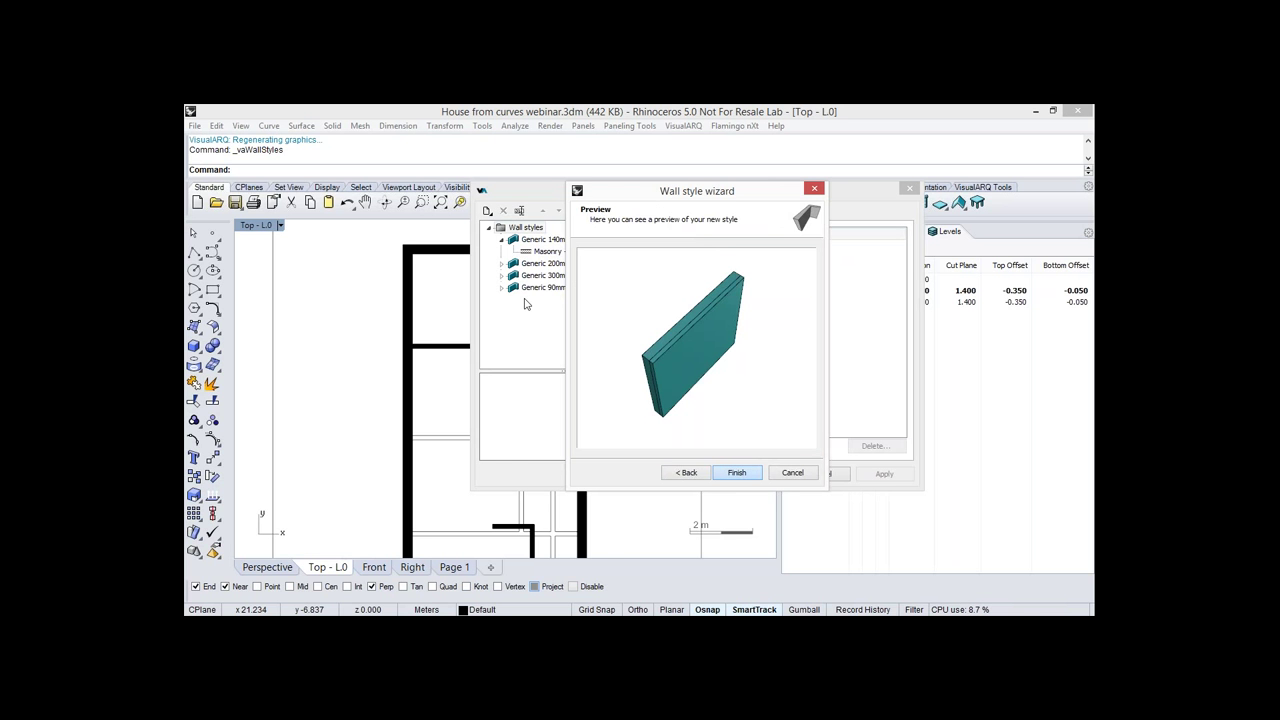
pyautogui.press('Return')
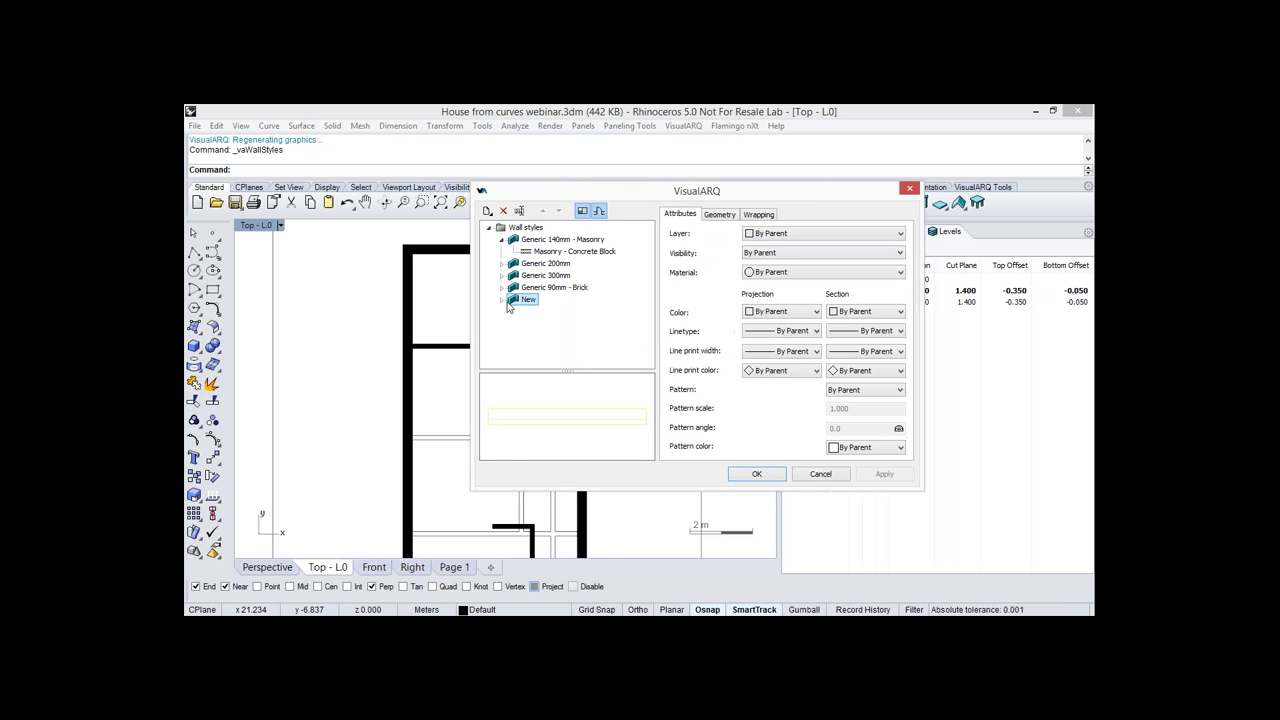
# Set the thickness of Wall layer 1 in the New wall style to 0.250.
pyautogui.click(502, 300)
pyautogui.press('Down')
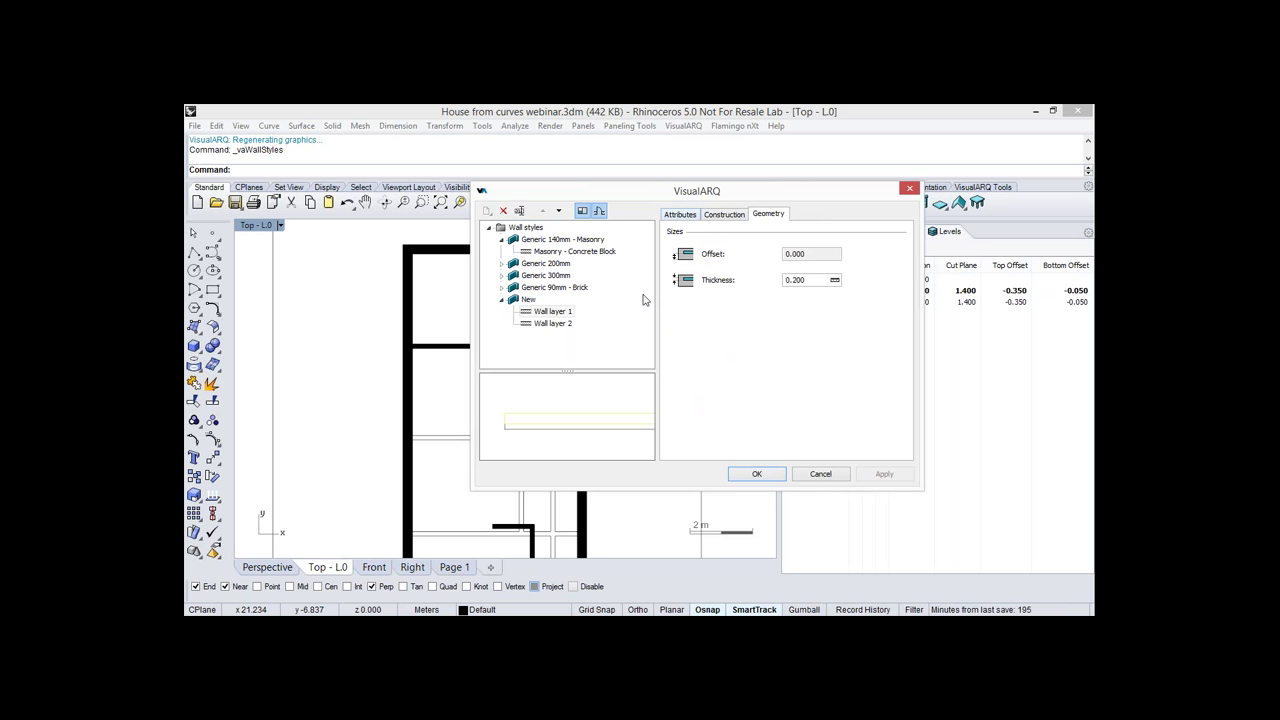
pyautogui.moveTo(797, 280); pyautogui.dragTo(807, 297)
pyautogui.write('5')
pyautogui.press('Return')
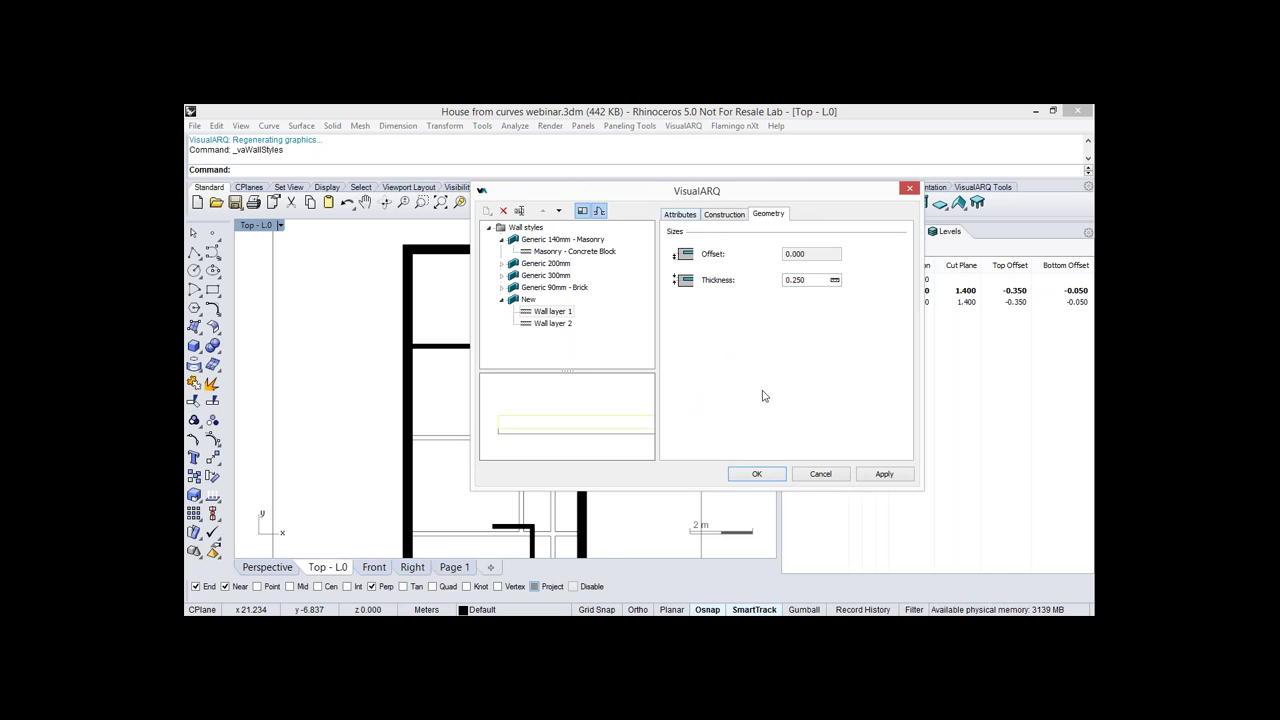
# Set the section pattern of Wall layer 1 in the New wall style to Solid.
pyautogui.click(680, 214)
pyautogui.click(865, 389)
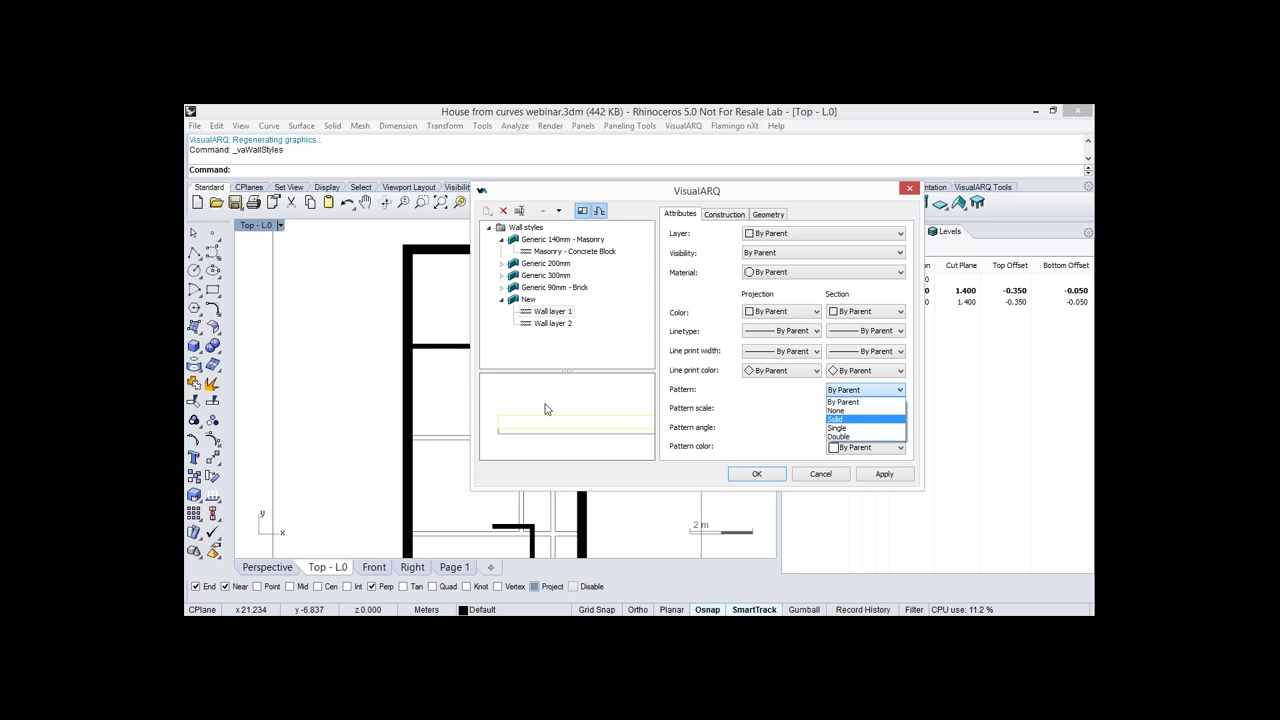
pyautogui.press('Return')
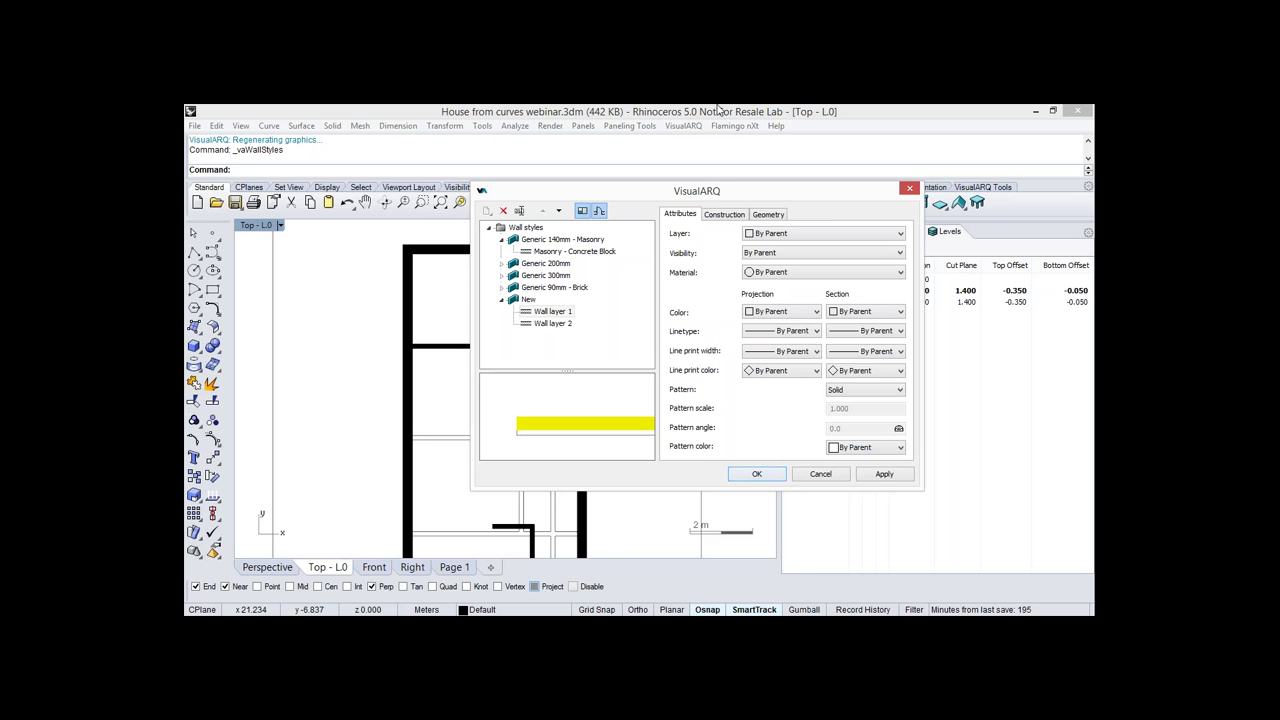
pyautogui.click(683, 125)
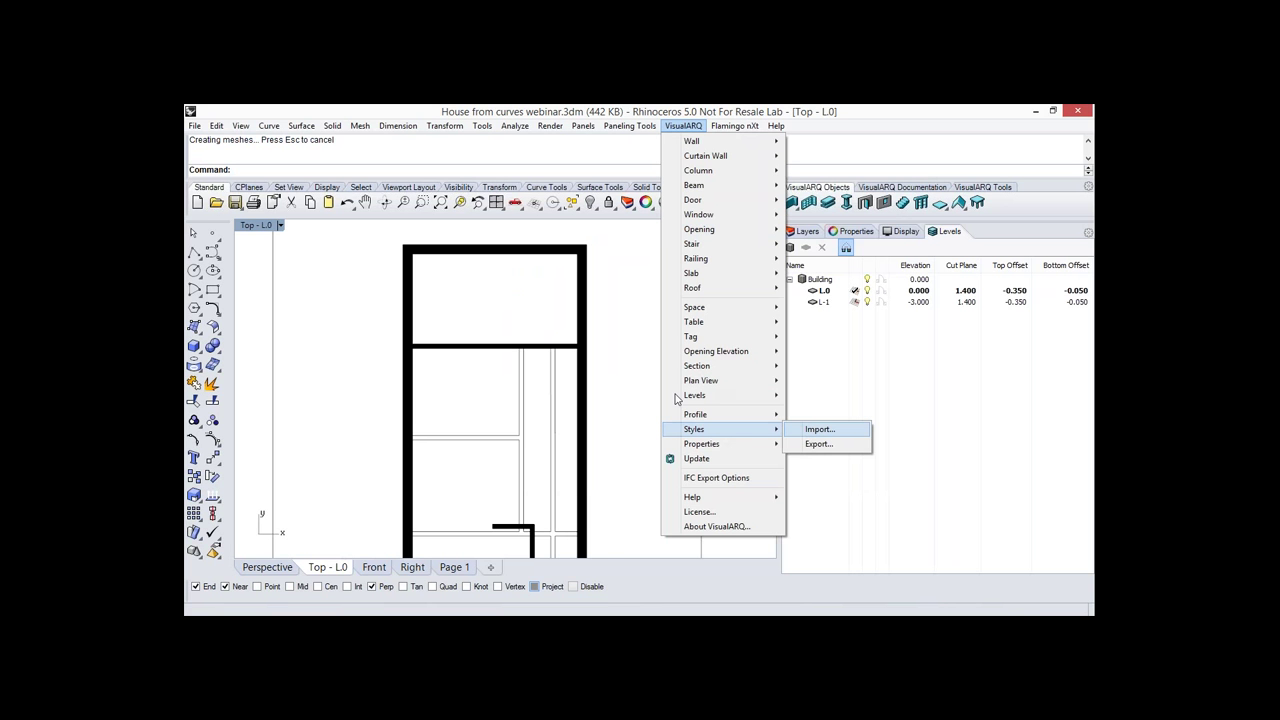
pyautogui.click(569, 389)
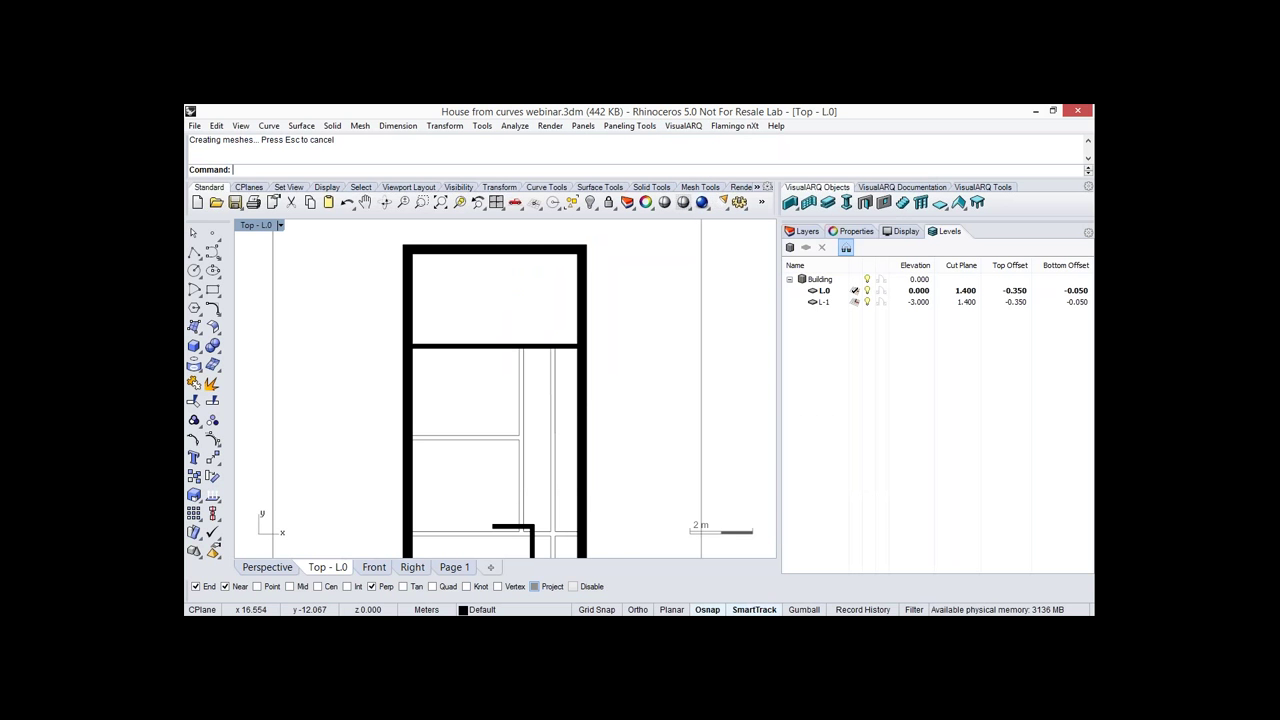
pyautogui.moveTo(505, 400); pyautogui.dragTo(528, 367, button='right')
pyautogui.scroll(-2, 578, 426)
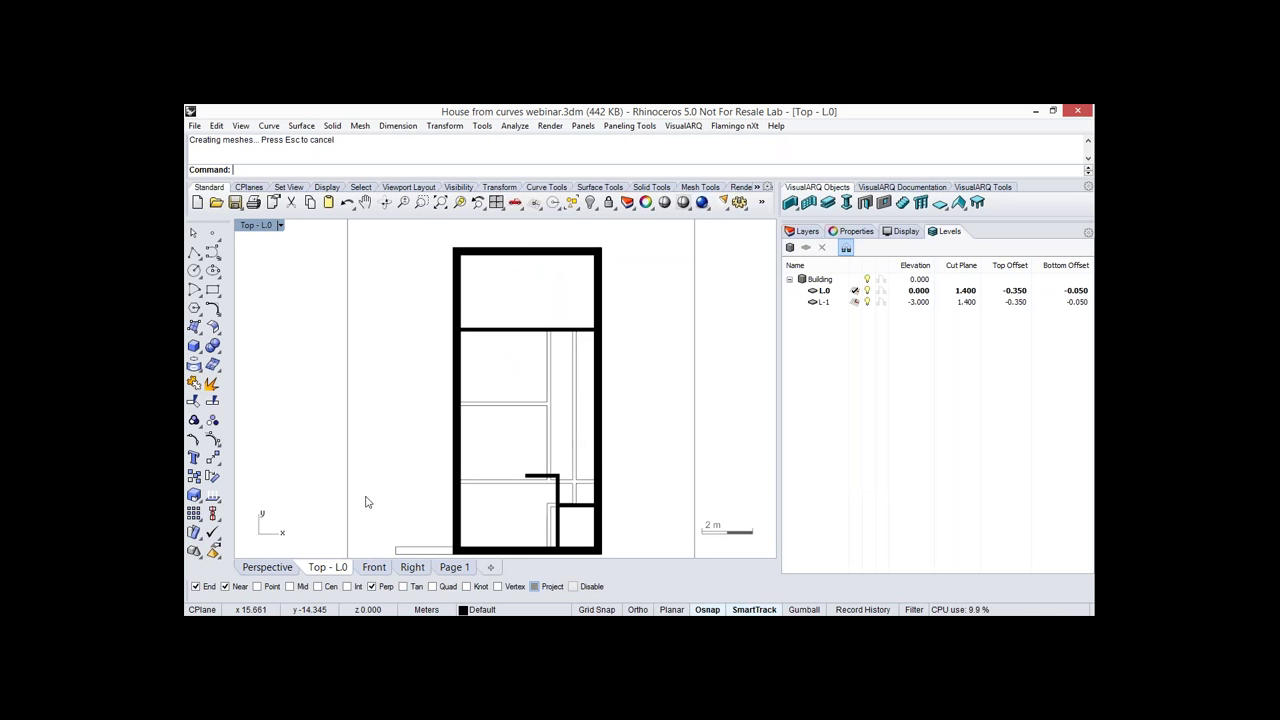
# Create a rectangular slab in the Standard style with Top alignment over the site outline beneath the house, in the Perspective view.
pyautogui.click(267, 567)
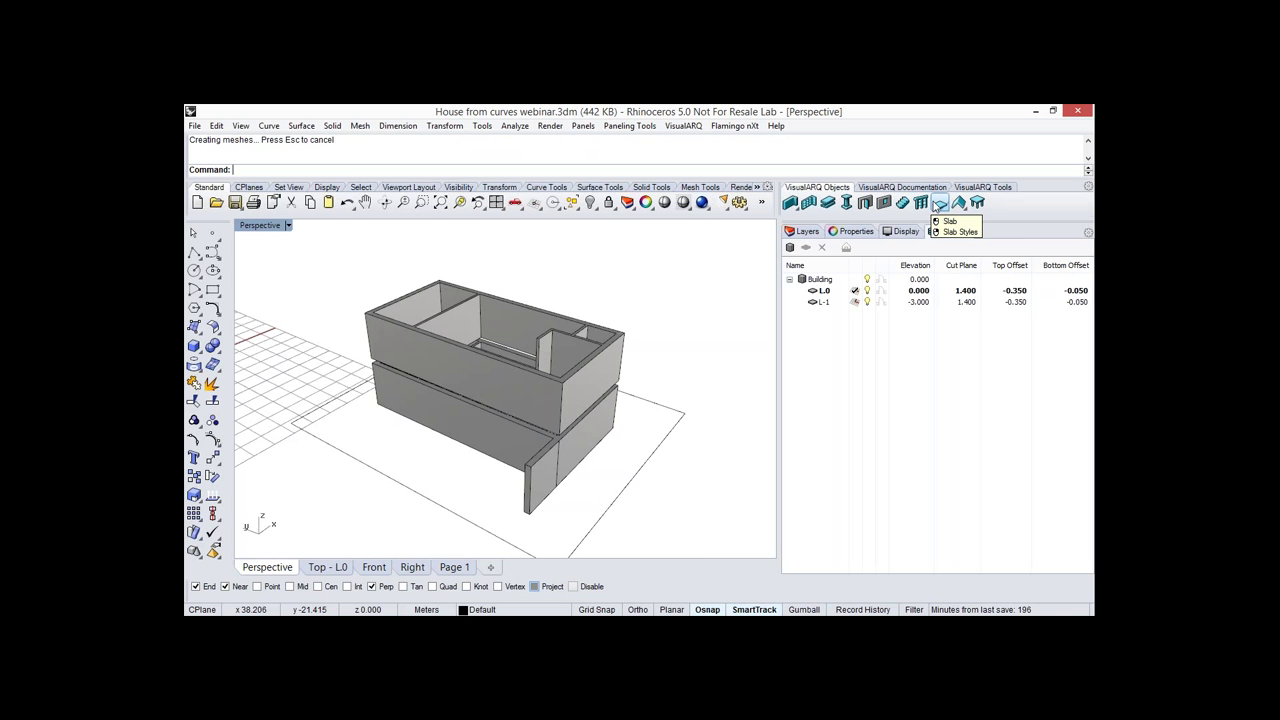
pyautogui.click(938, 204)
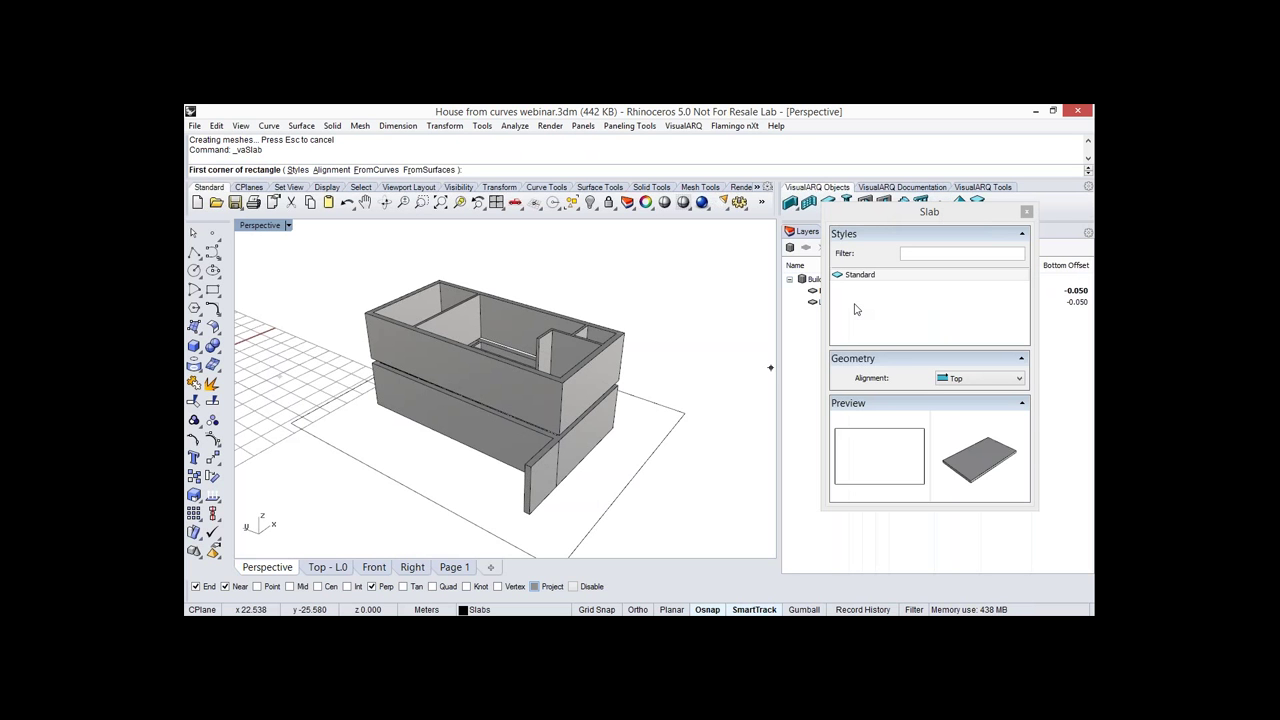
pyautogui.moveTo(874, 212); pyautogui.dragTo(869, 363)
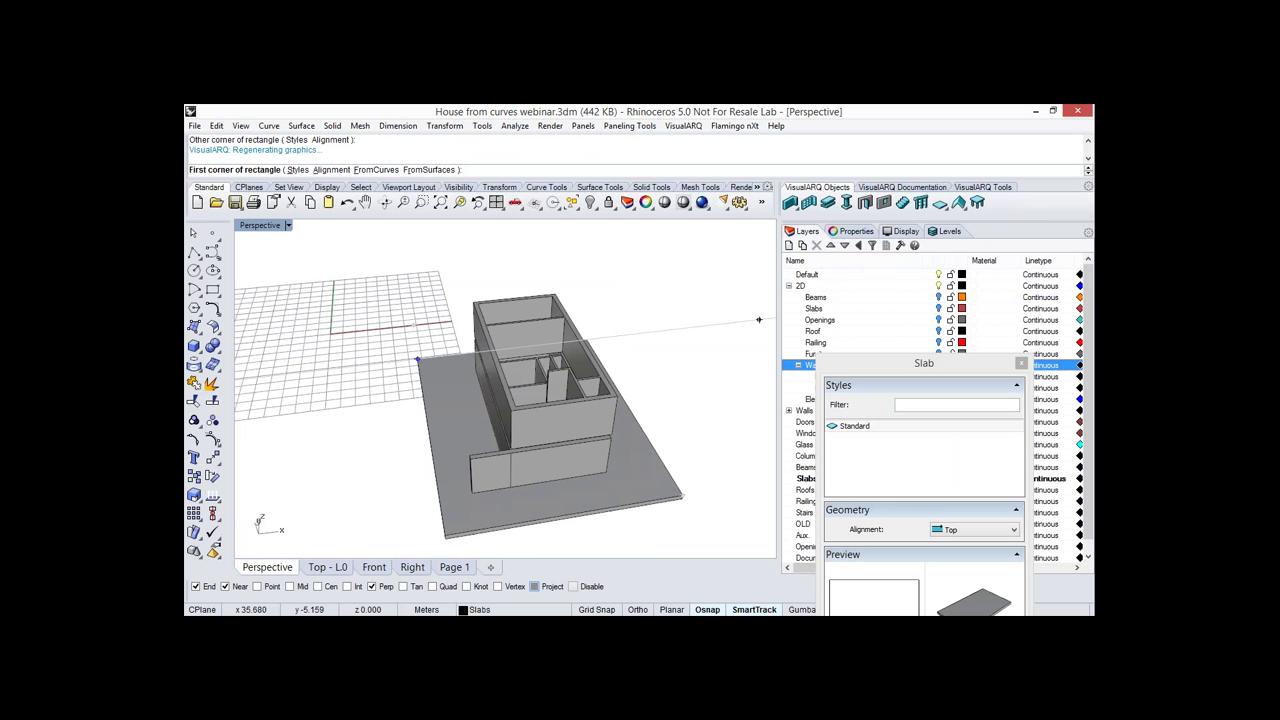
# Show the 2D Slabs layer and make L.0 the current level.
pyautogui.click(938, 309)
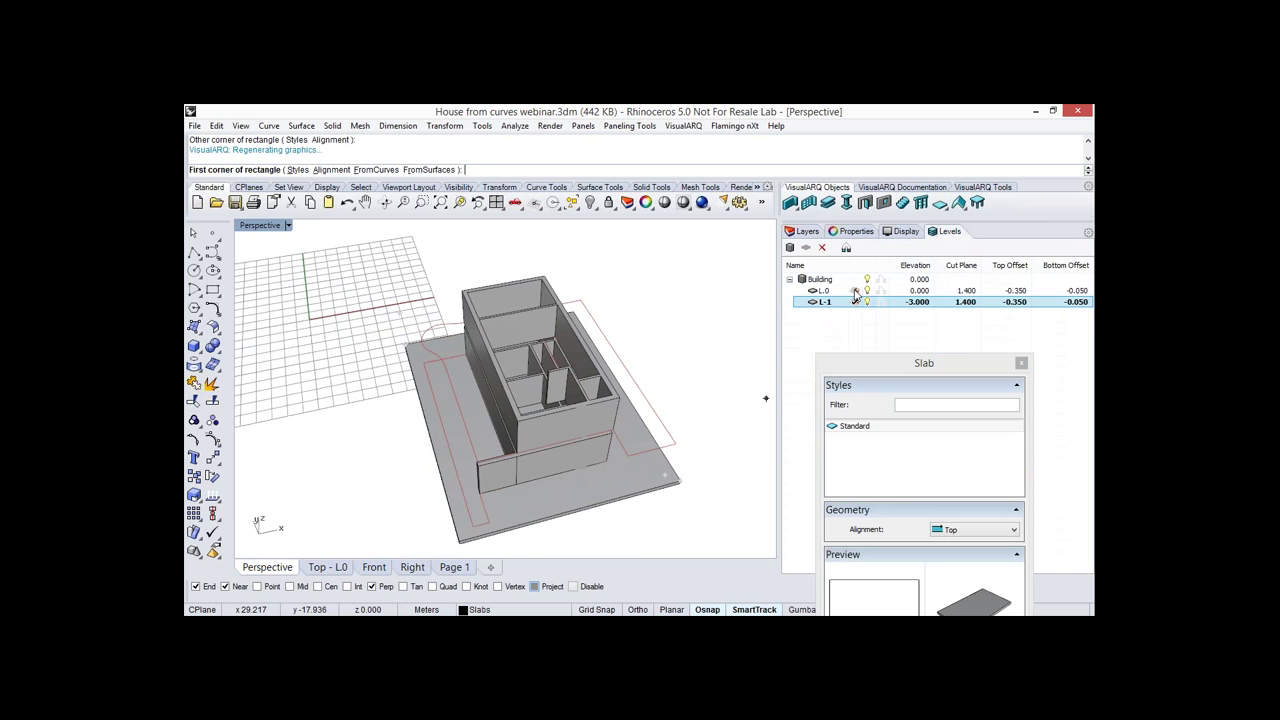
pyautogui.keyDown('ctrl'); pyautogui.click(853, 290); pyautogui.keyUp('ctrl')
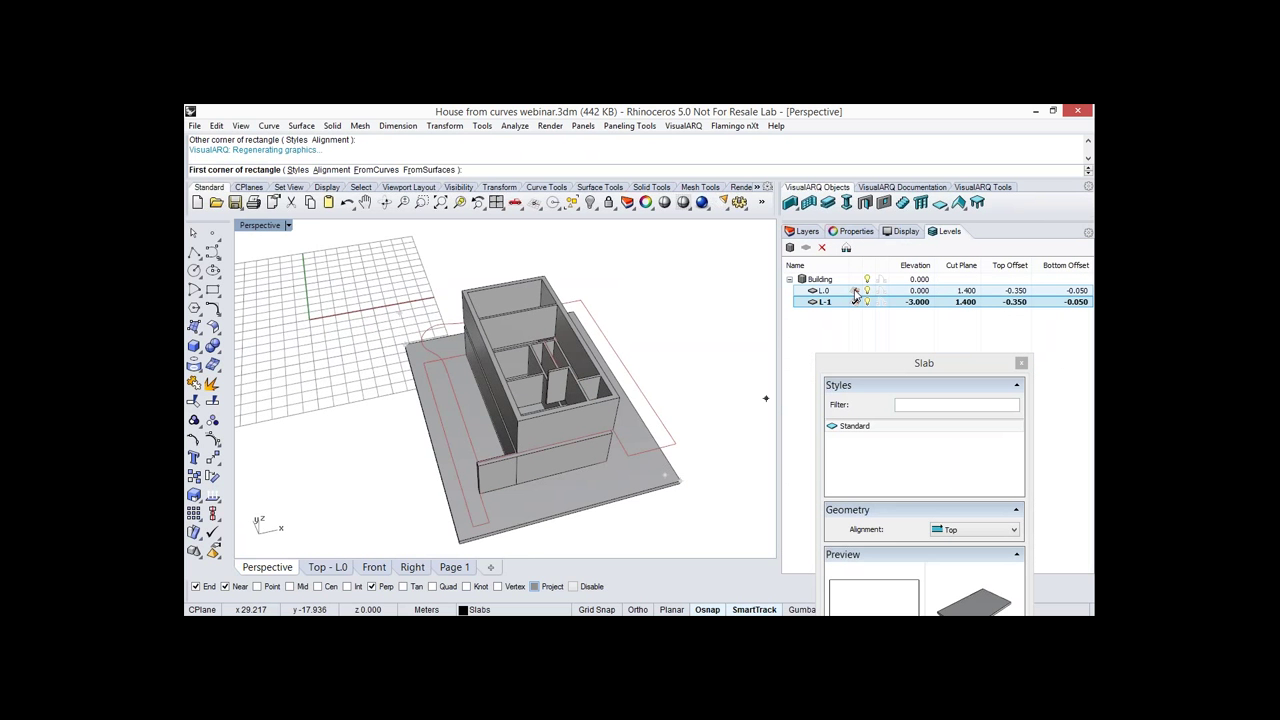
pyautogui.click(855, 291)
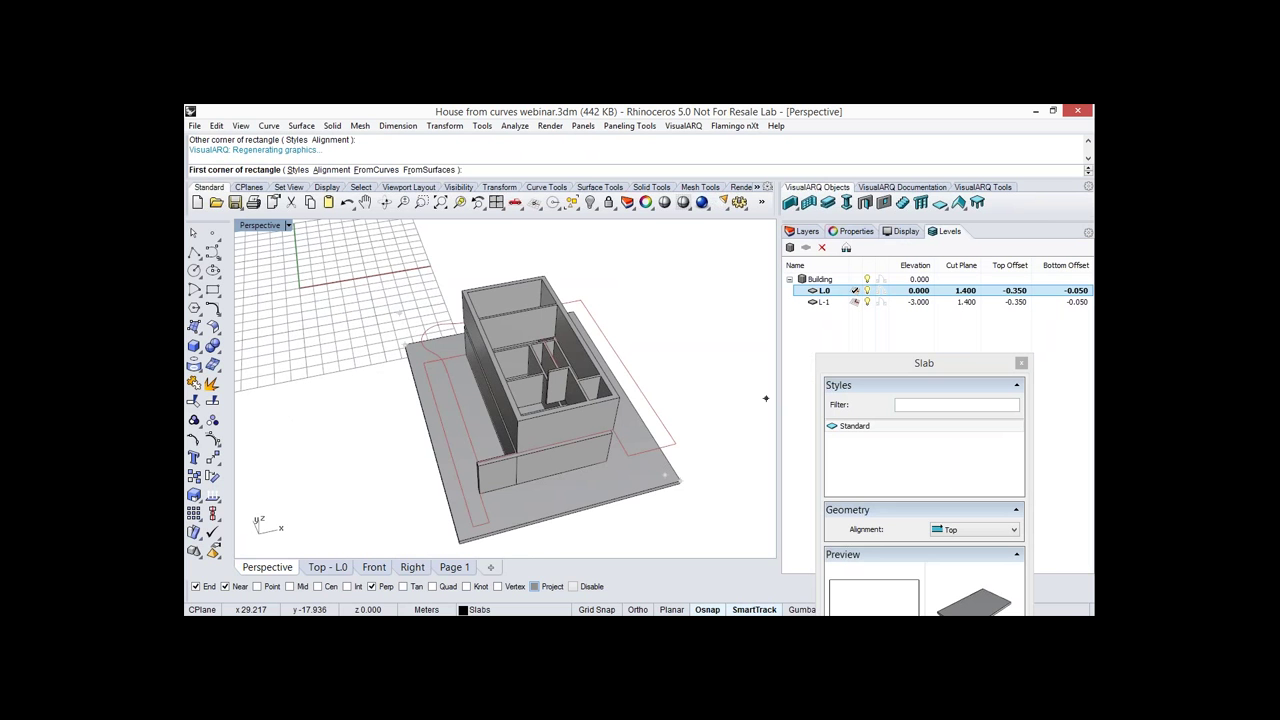
# Create a rectangular Standard slab on level L.0 along the straight red outline at the rear of the house.
pyautogui.click(676, 443)
pyautogui.moveTo(676, 443); pyautogui.dragTo(608, 446, button='right')
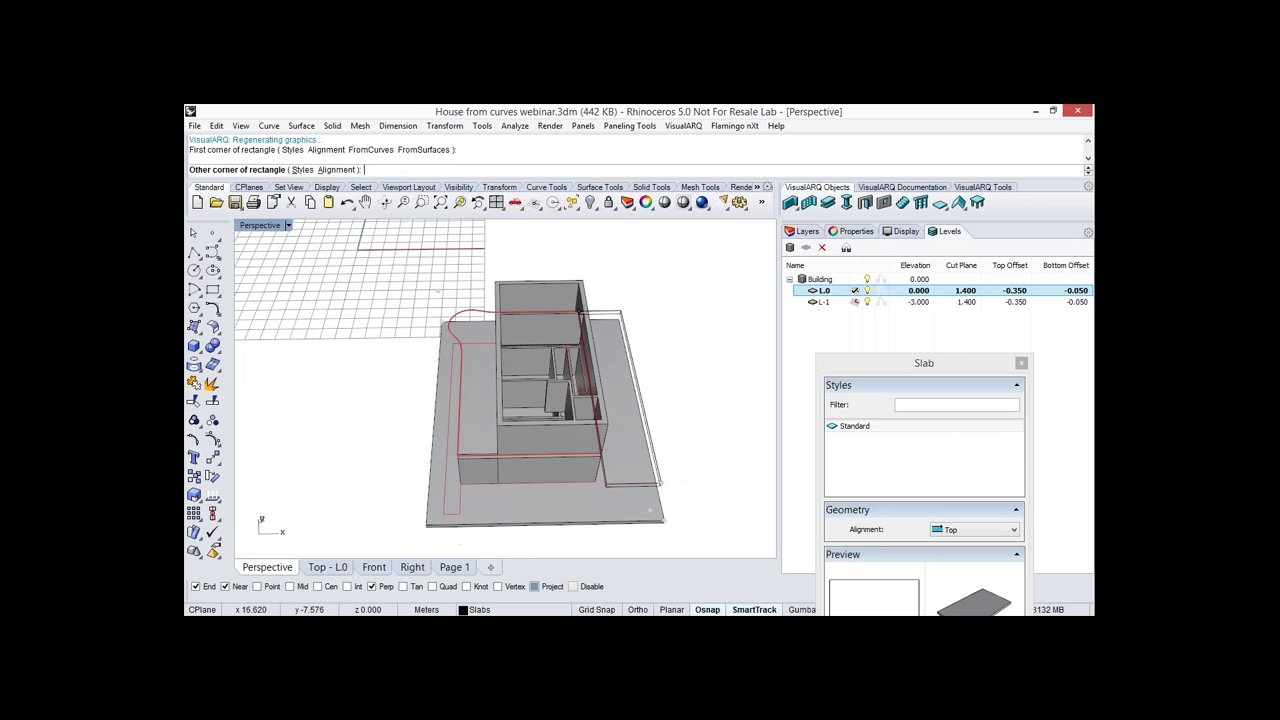
pyautogui.click(650, 510)
pyautogui.moveTo(650, 510); pyautogui.dragTo(605, 382, button='right')
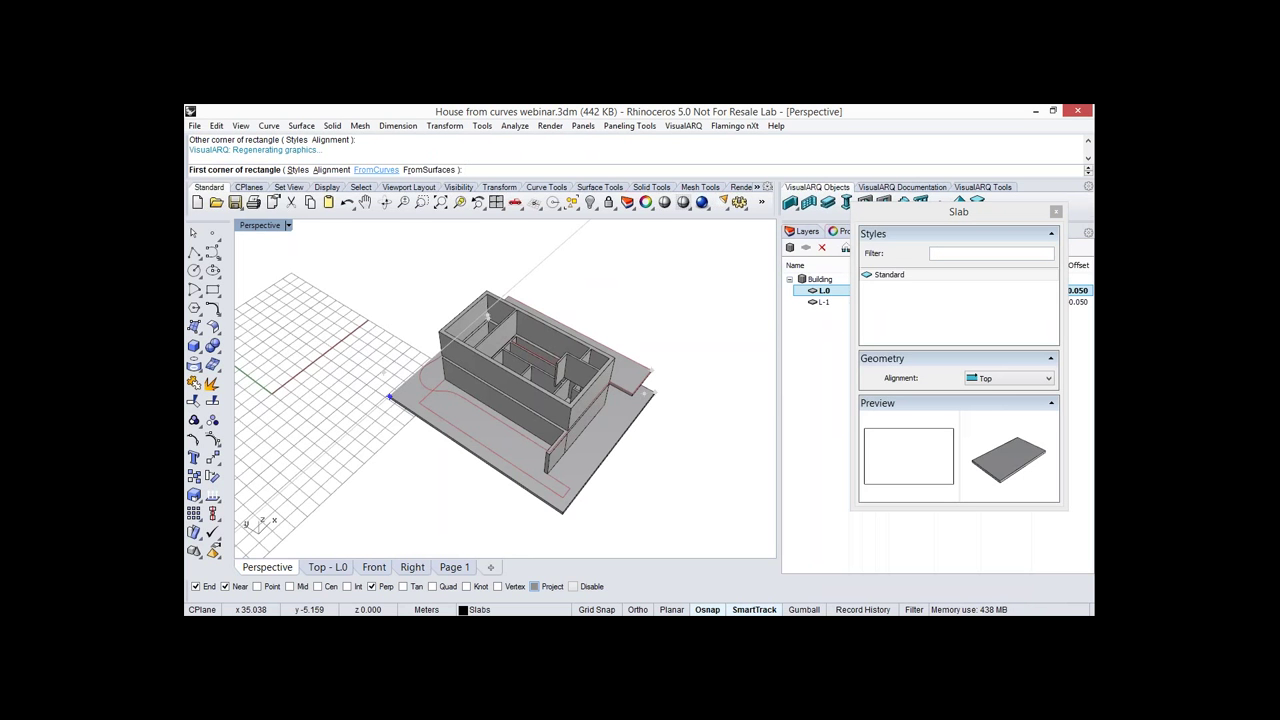
# Create a Standard slab from the curved red outline around the house using the FromCurves option.
pyautogui.click(376, 169)
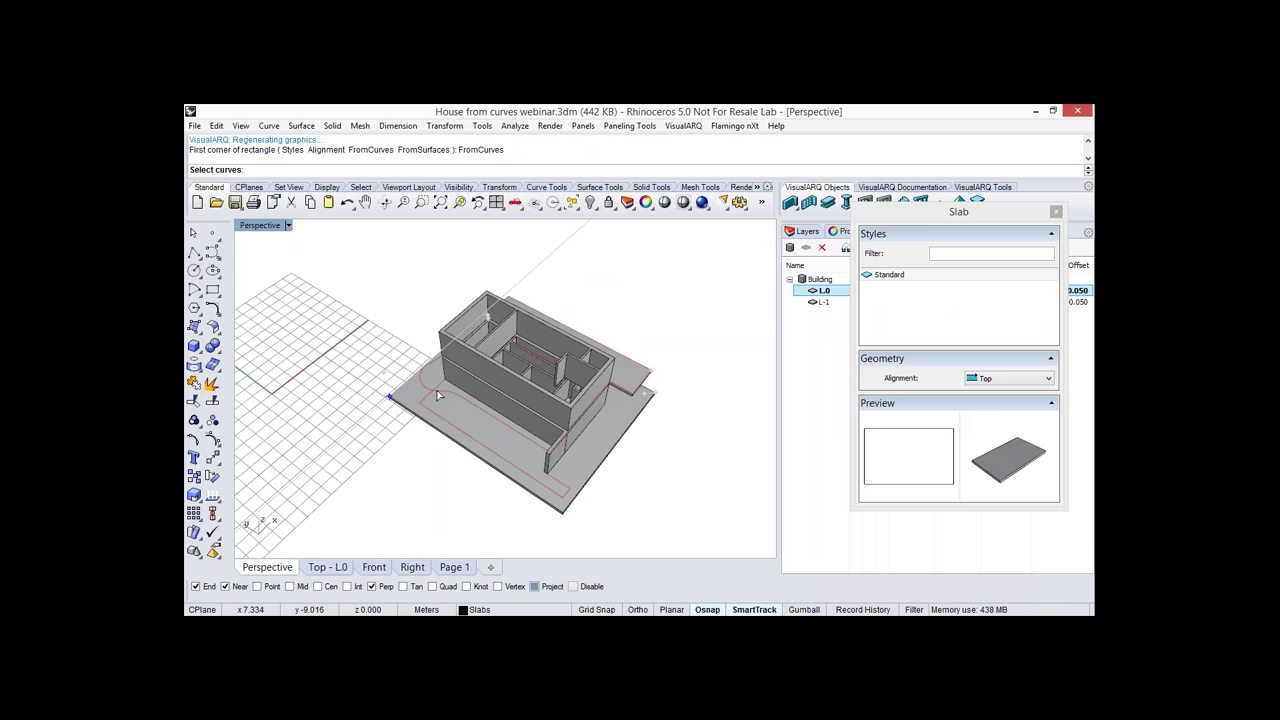
pyautogui.click(437, 396)
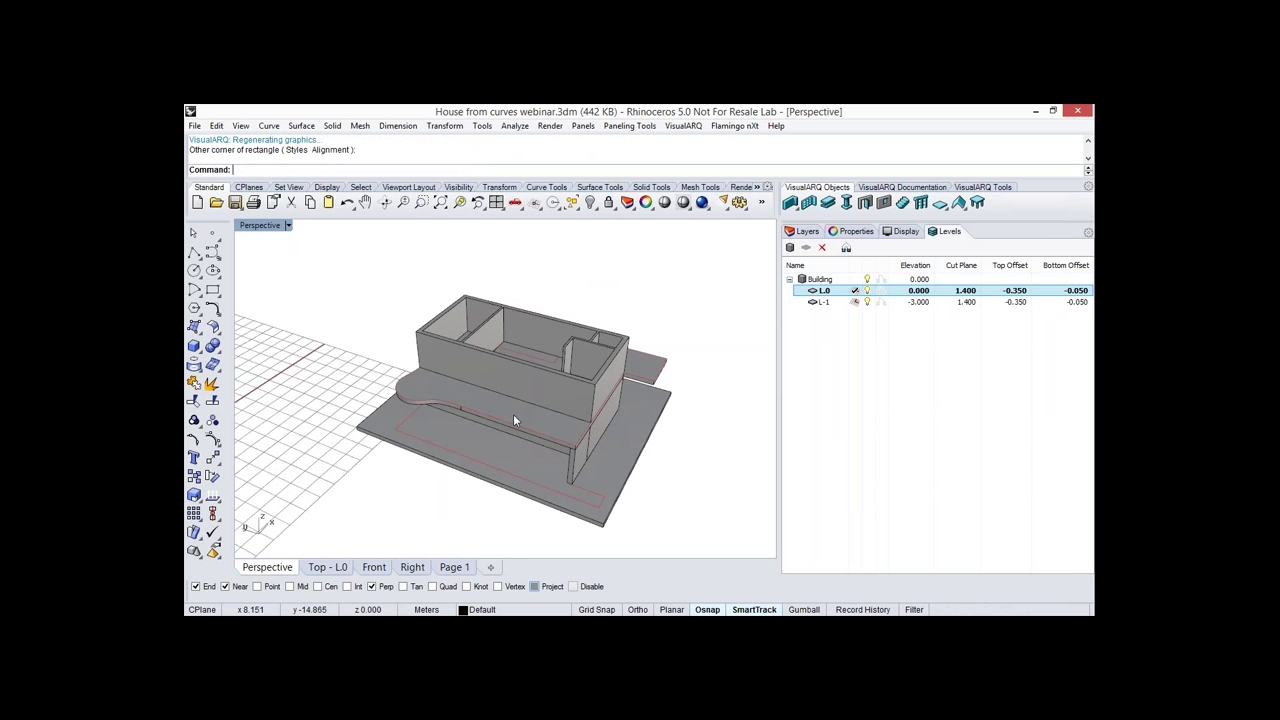
pyautogui.scroll(1, 513, 414)
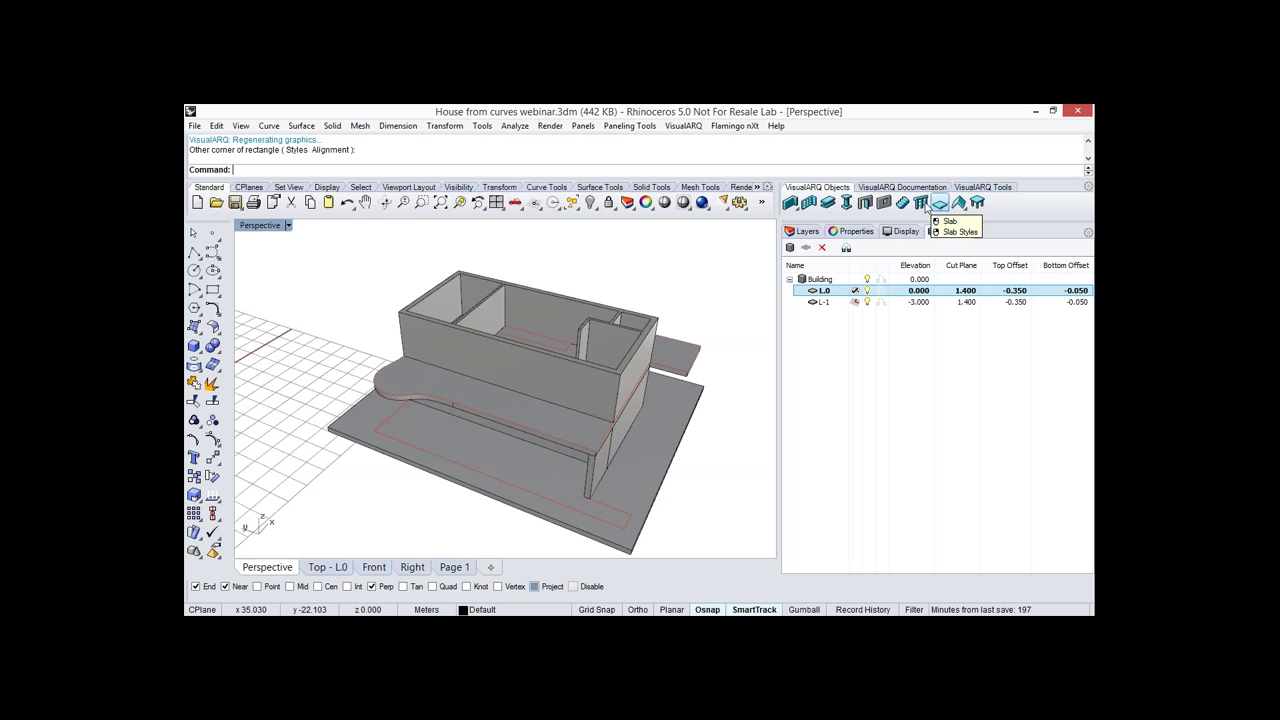
# Set the section pattern of the Standard slab style to Solid.
pyautogui.rightClick(928, 205)
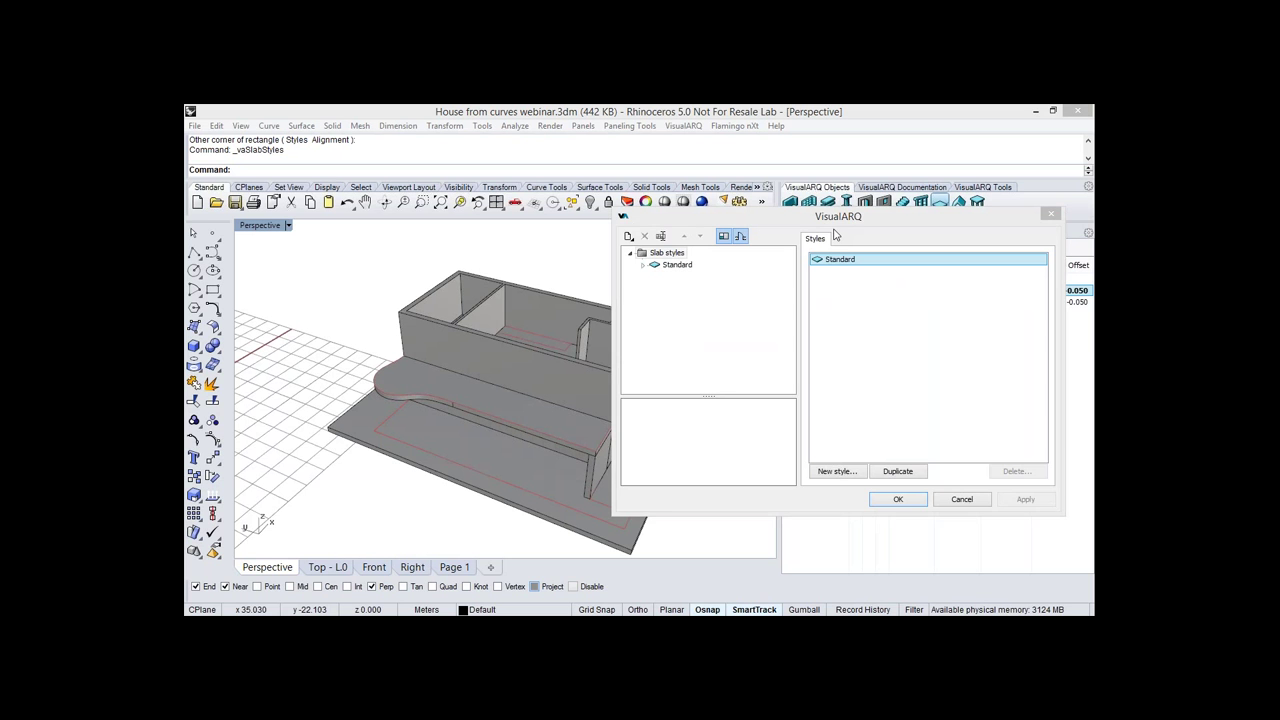
pyautogui.moveTo(847, 219); pyautogui.dragTo(826, 227)
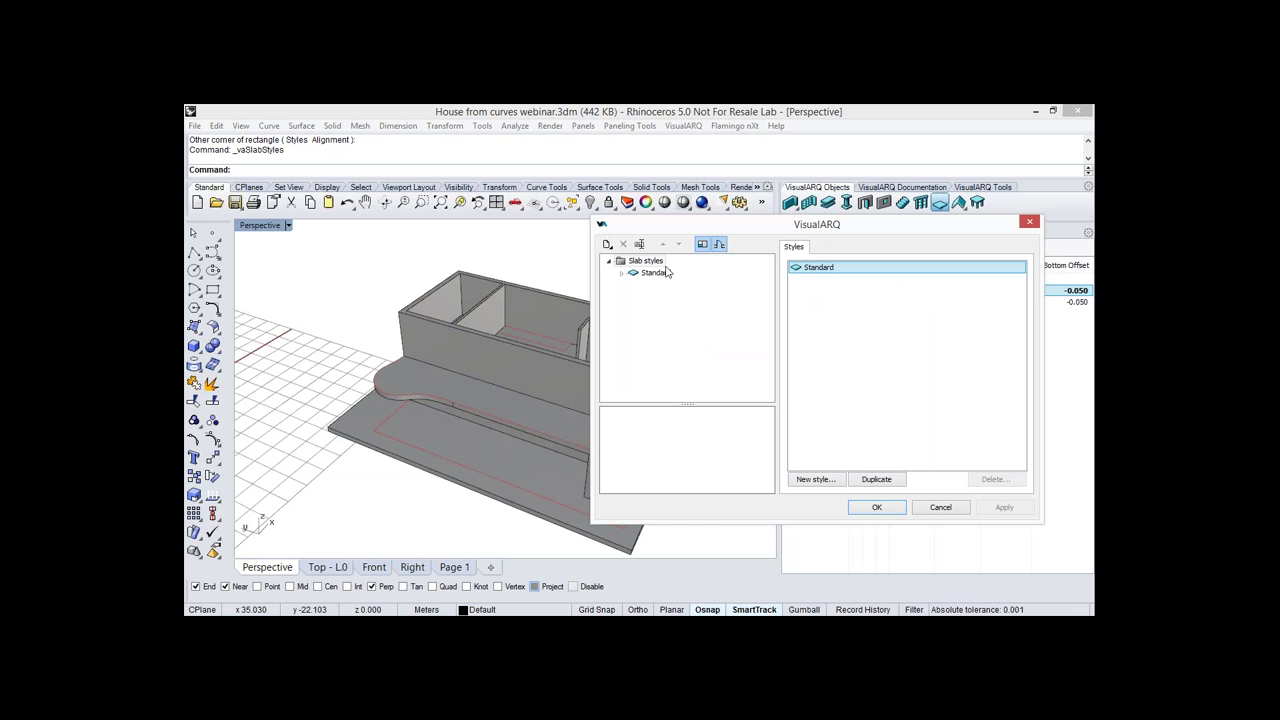
pyautogui.click(657, 273)
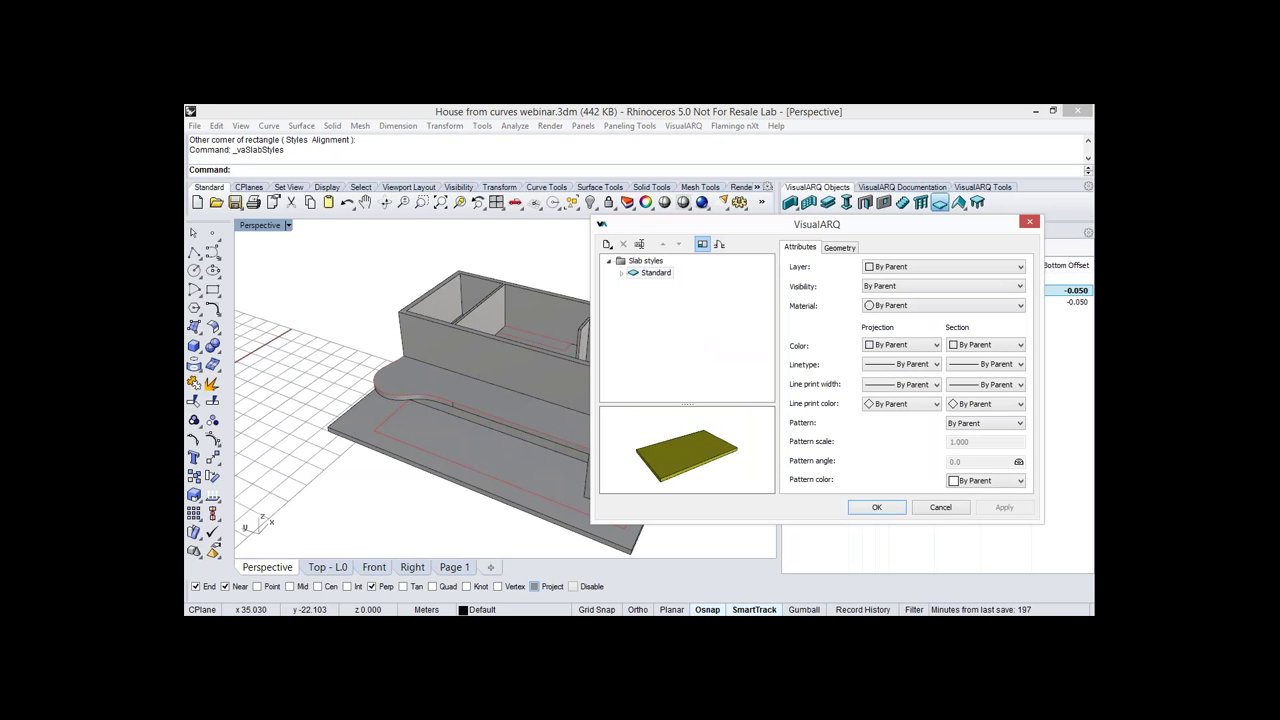
pyautogui.click(980, 423)
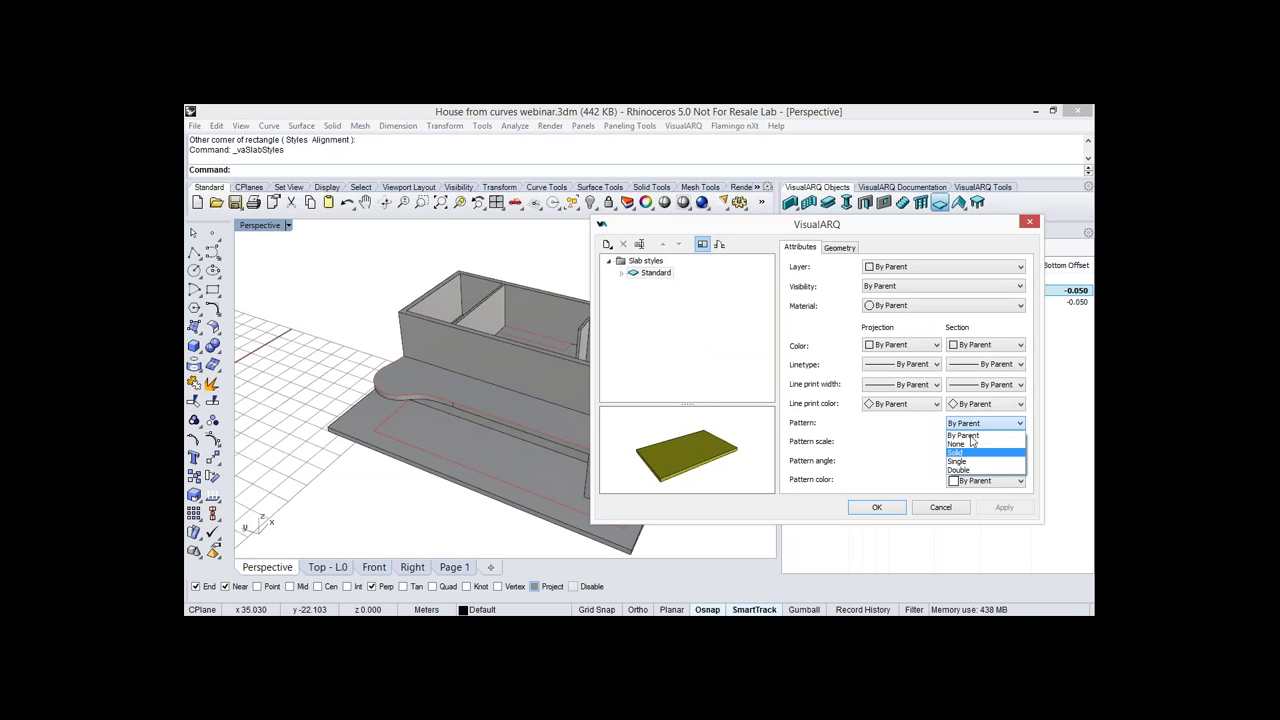
pyautogui.click(975, 437)
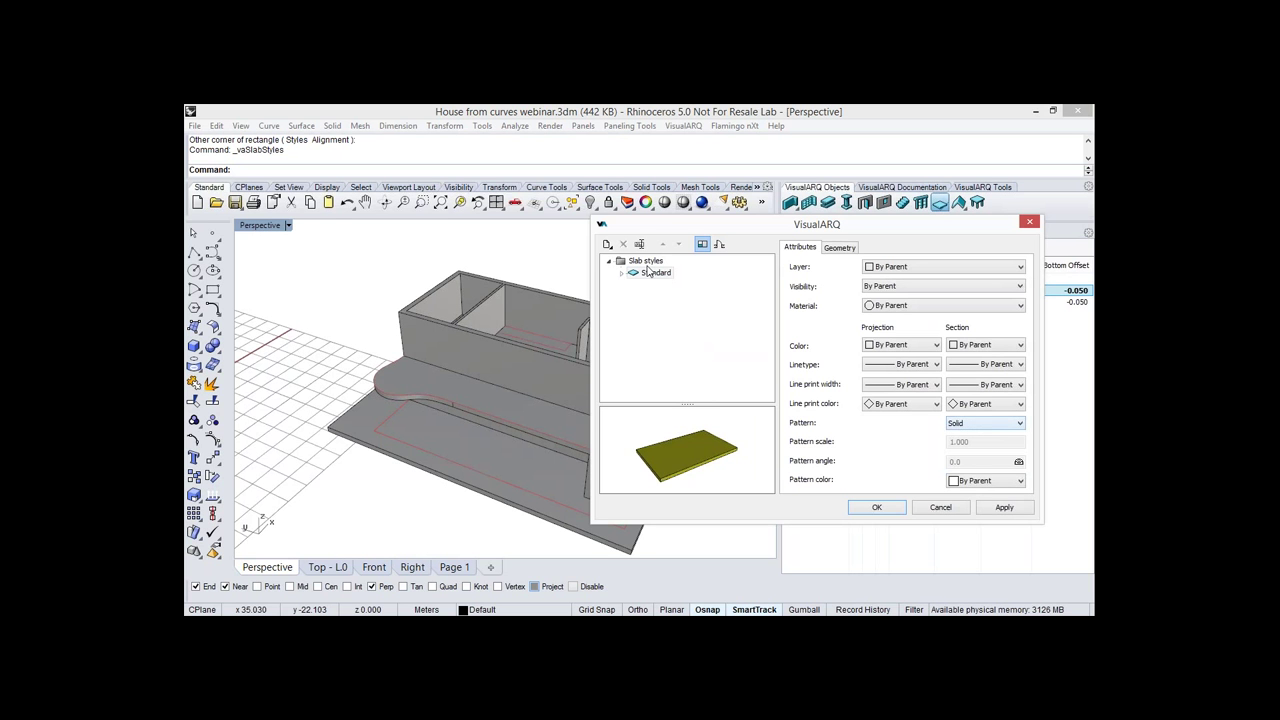
# Create a new slab style and add a second slab layer to it.
pyautogui.click(645, 262)
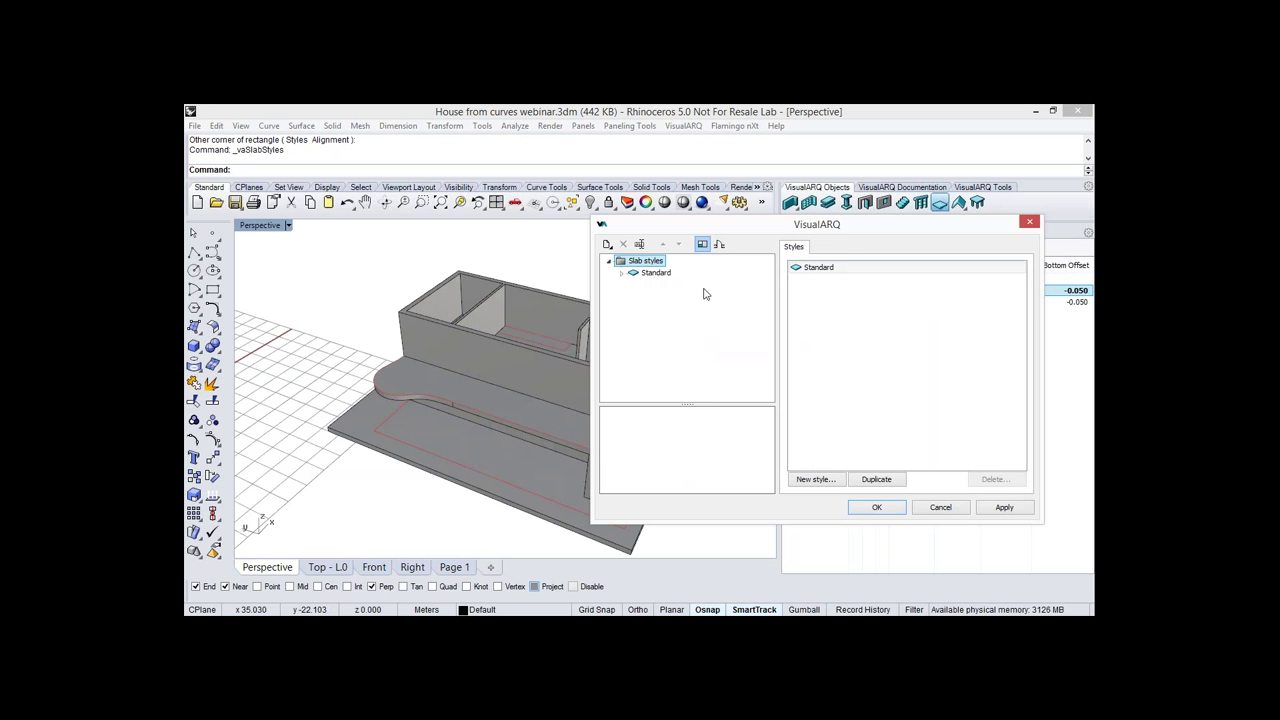
pyautogui.click(817, 480)
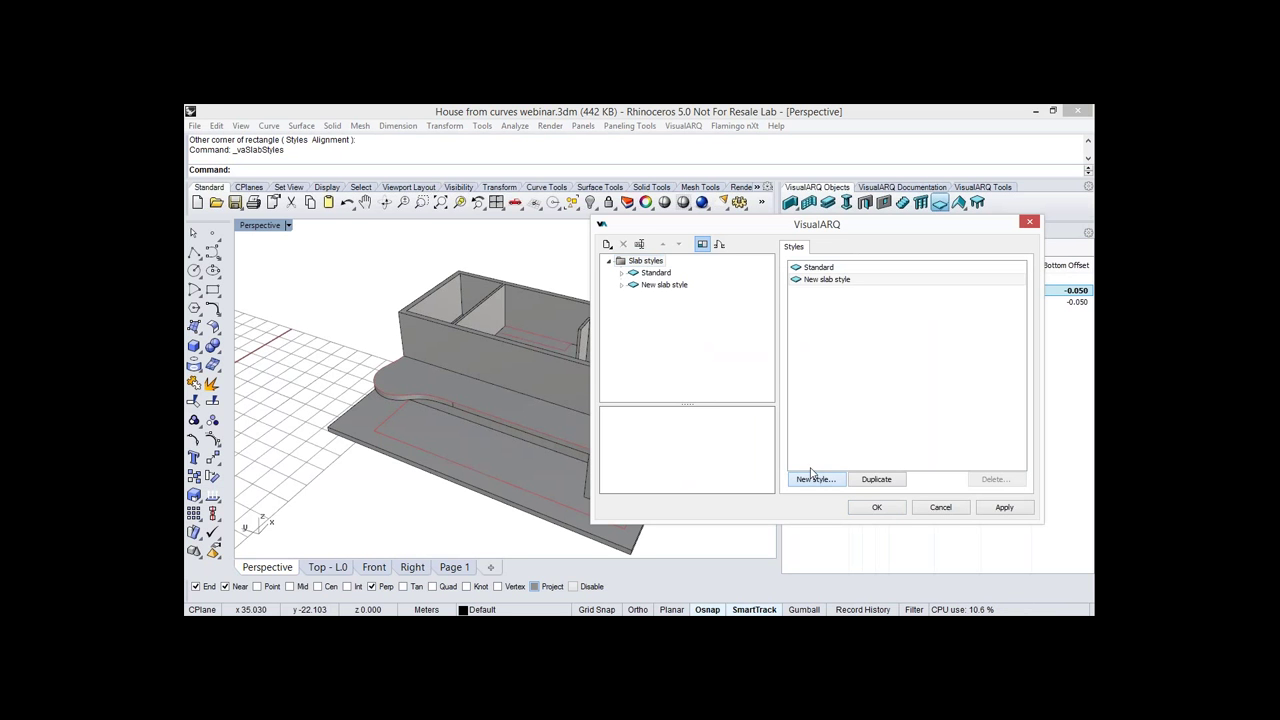
pyautogui.click(664, 285)
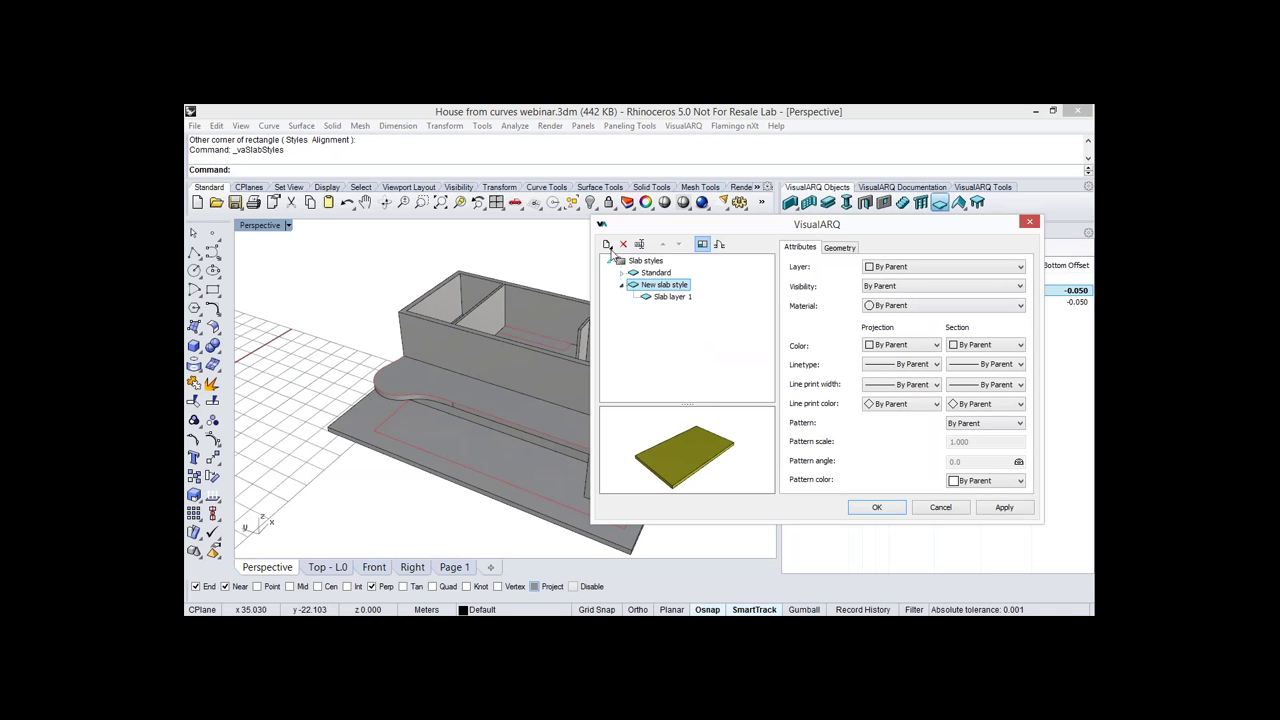
pyautogui.click(607, 245)
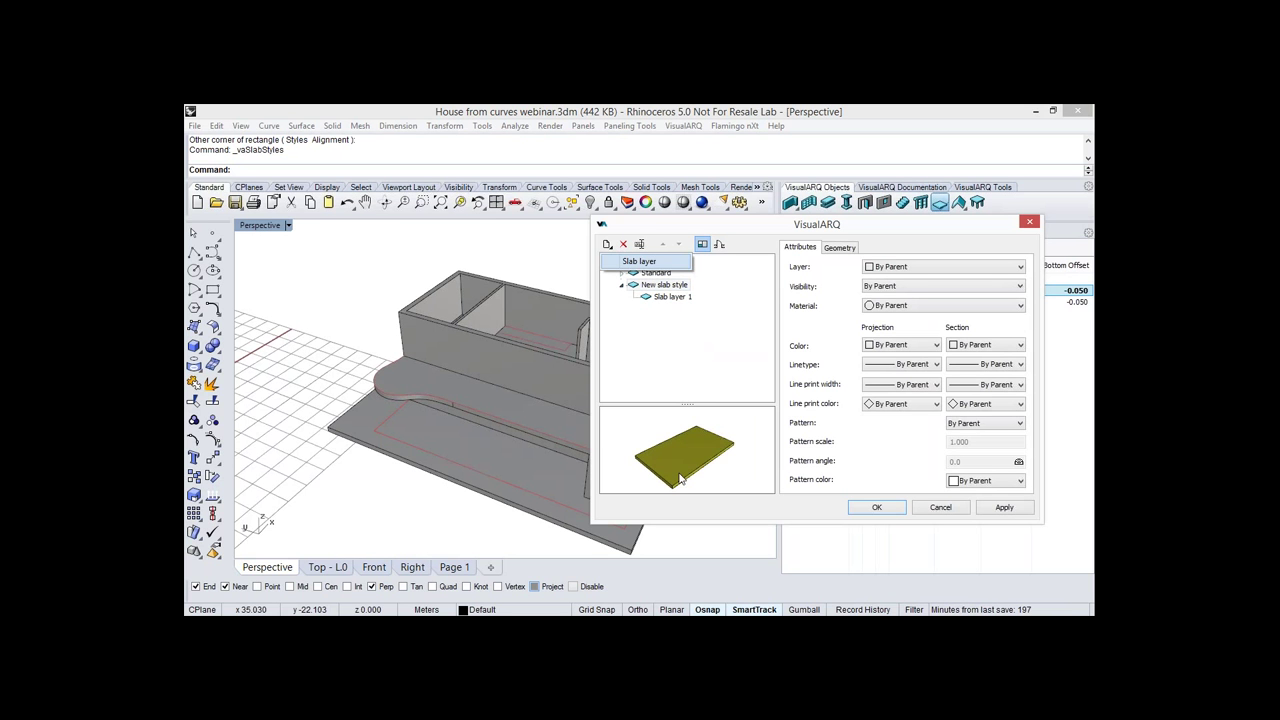
pyautogui.click(639, 261)
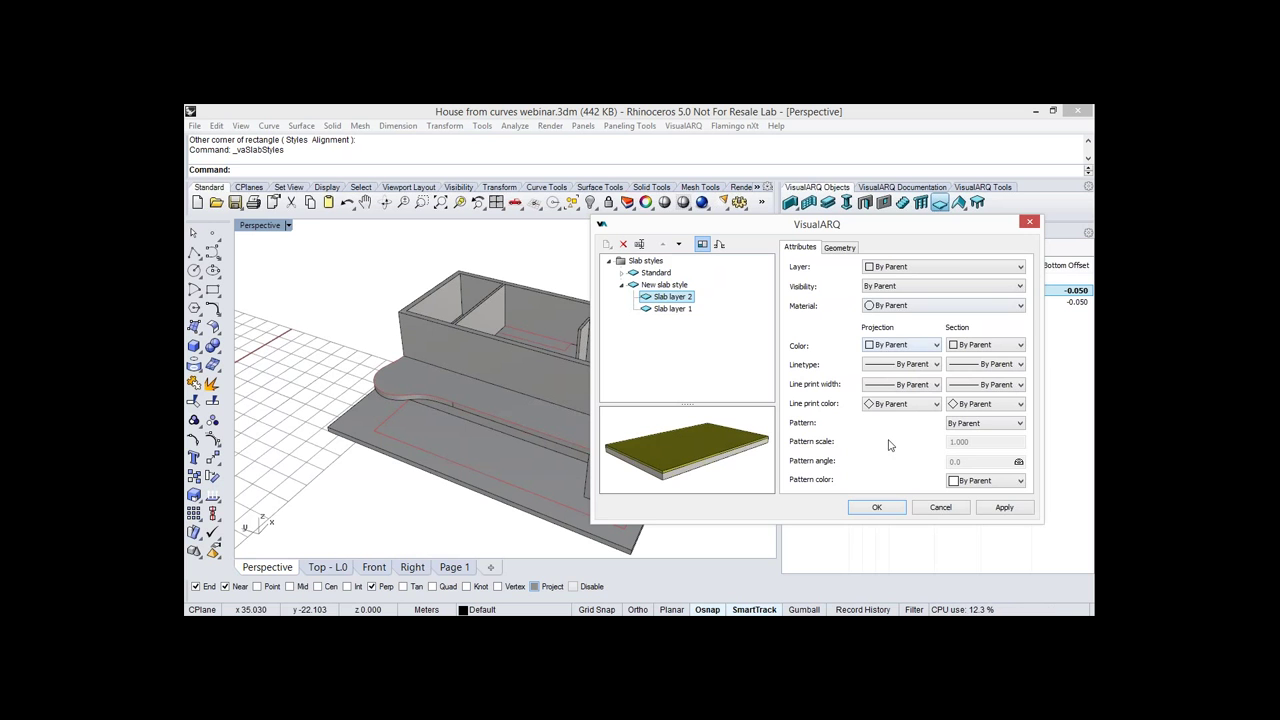
# Set the projection color of Slab layer 2 in the new slab style to Dark Gray.
pyautogui.click(903, 345)
pyautogui.click(885, 464)
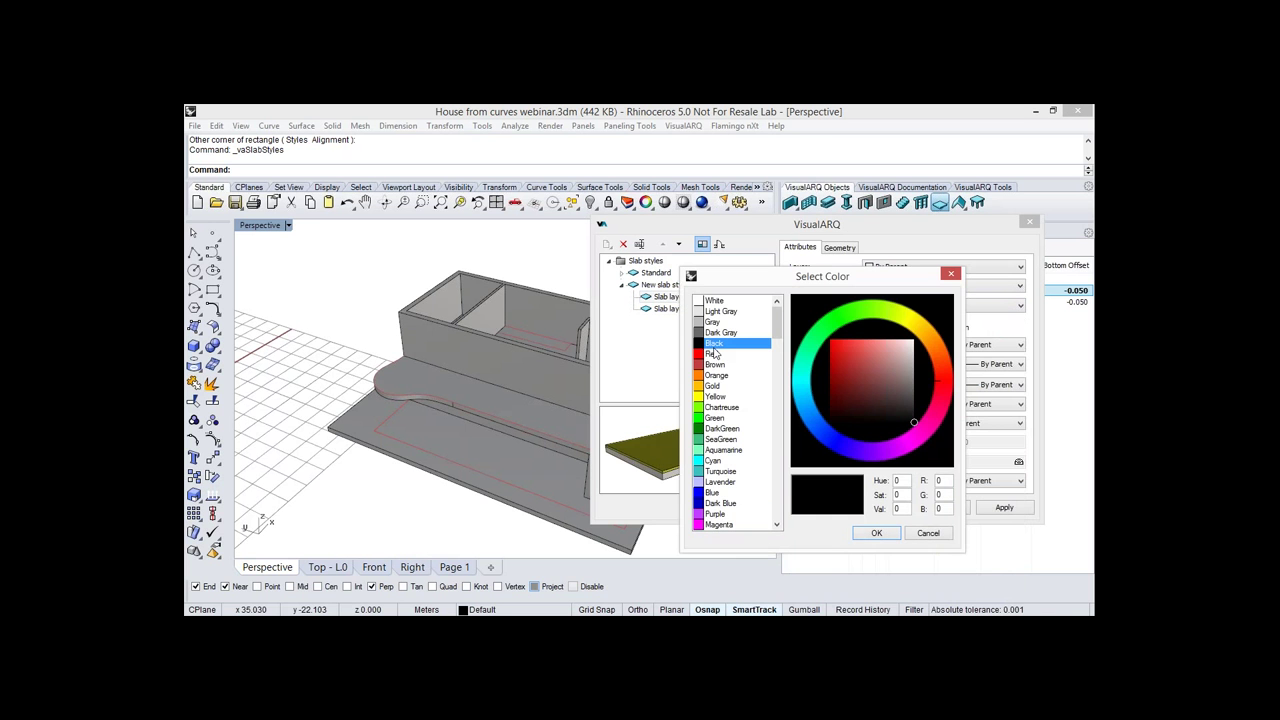
pyautogui.press('Up')
pyautogui.click(876, 532)
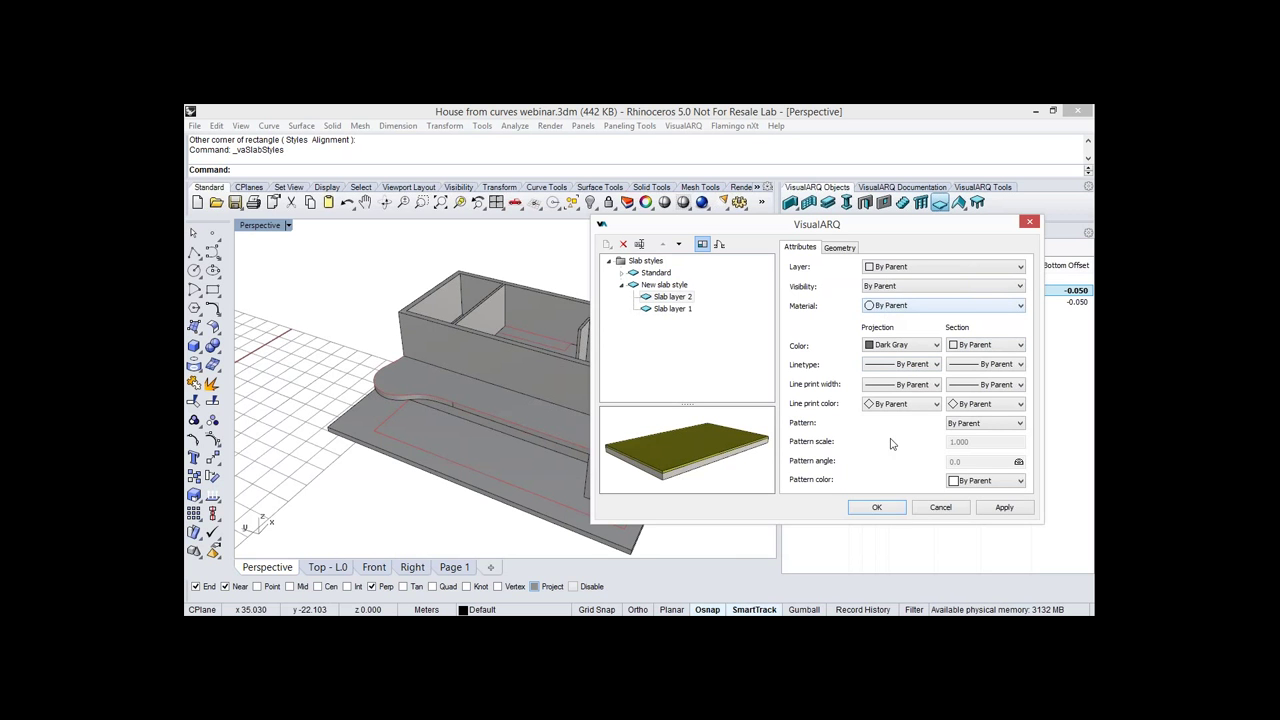
# Set the thickness of Slab layer 2 to 0.05 and of Slab layer 1 to 0.25, and save the slab styles.
pyautogui.click(841, 248)
pyautogui.click(931, 314)
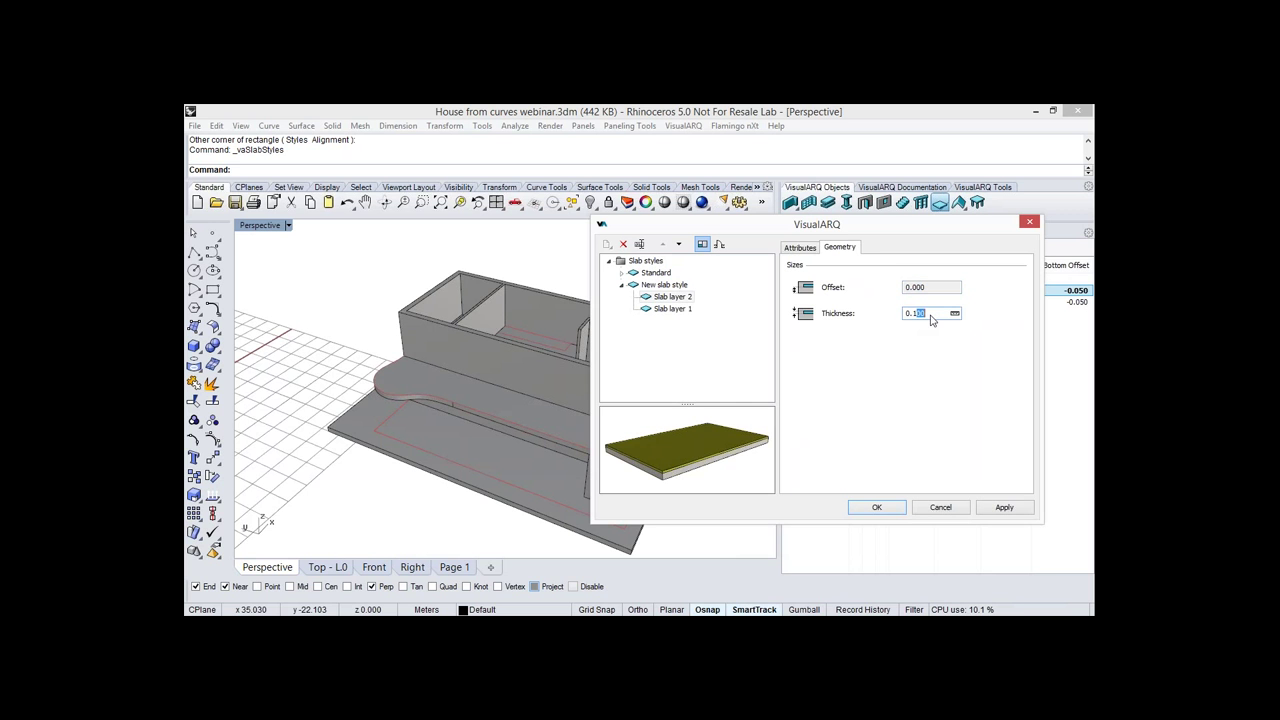
pyautogui.write('0.05')
pyautogui.click(672, 308)
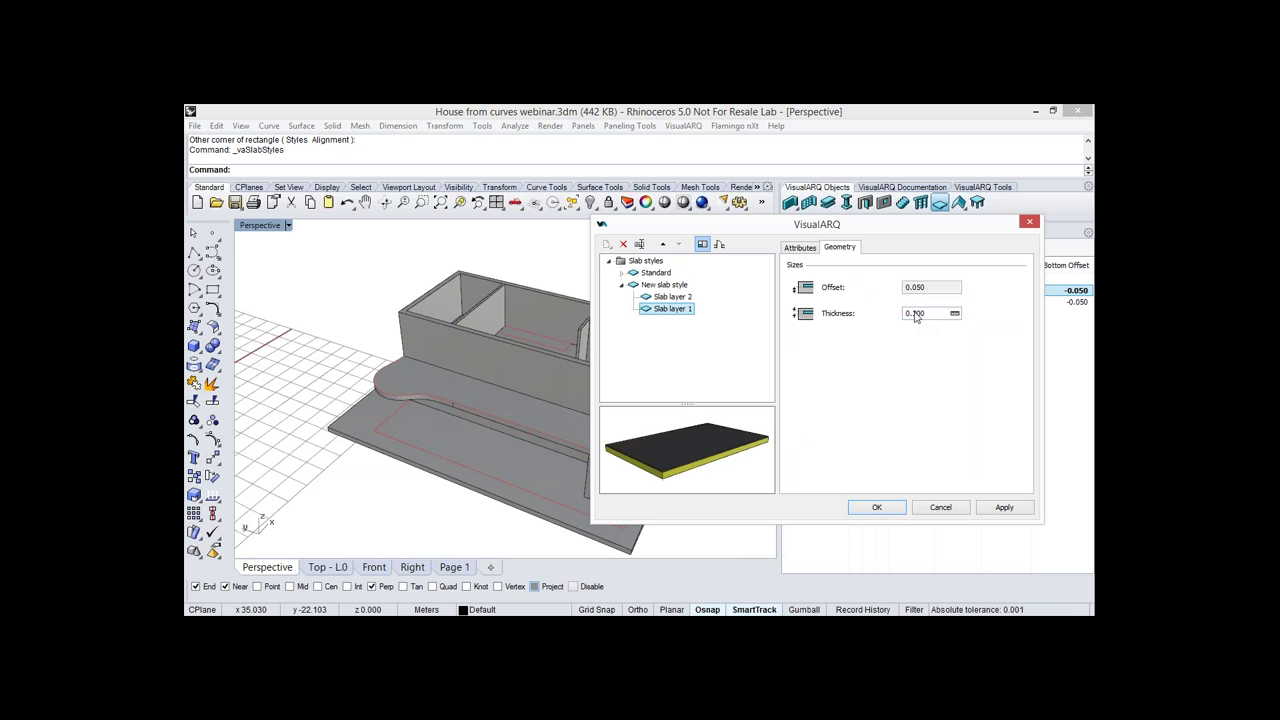
pyautogui.click(930, 315)
pyautogui.write('0.2')
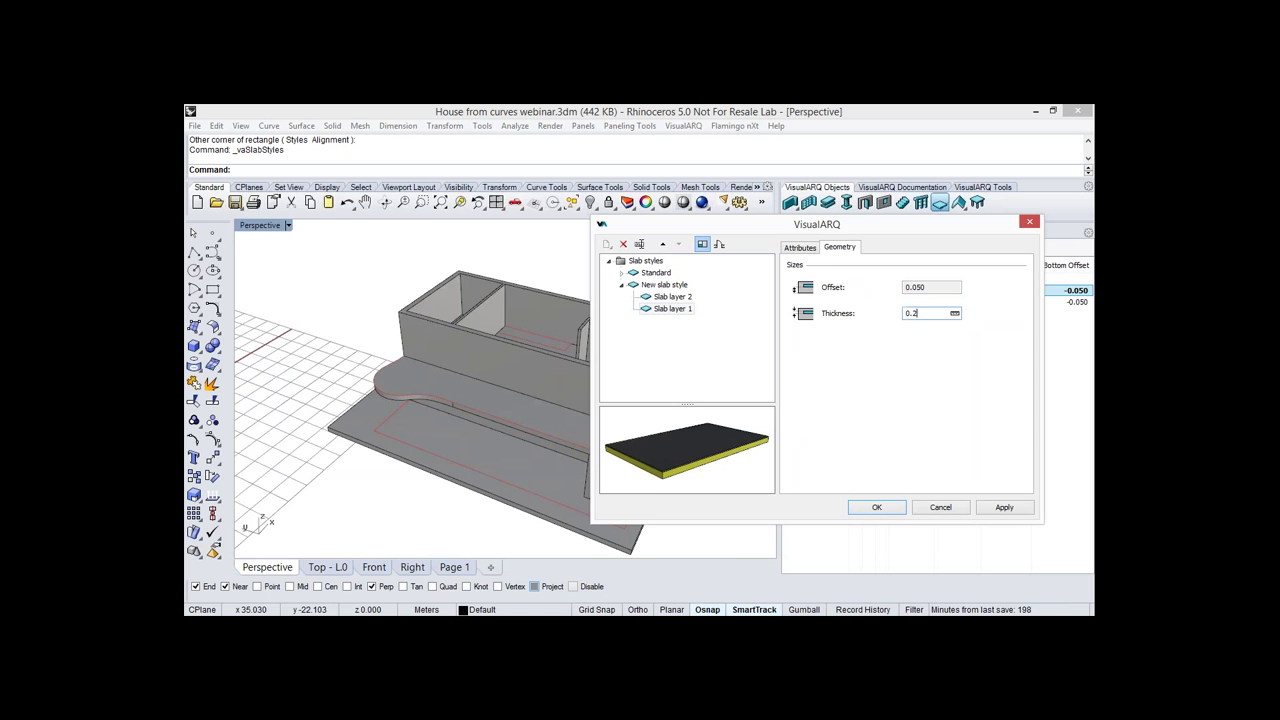
pyautogui.write('5')
pyautogui.click(673, 308)
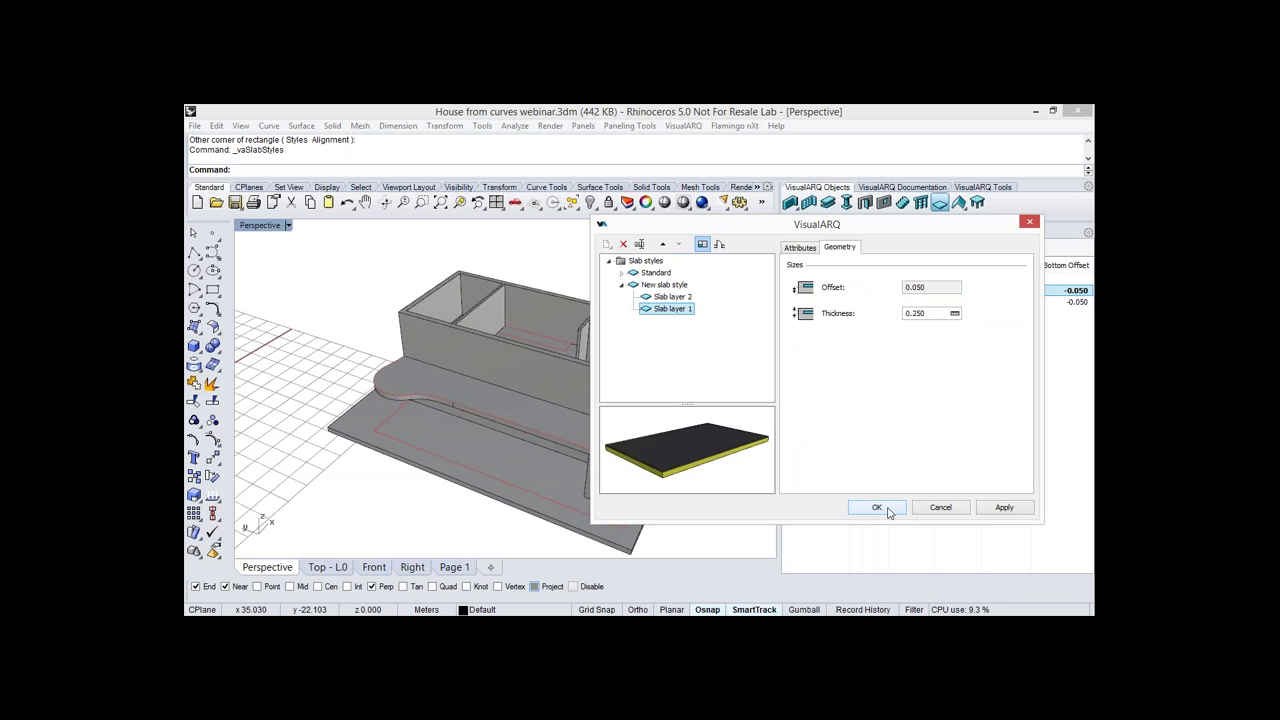
pyautogui.press('Return')
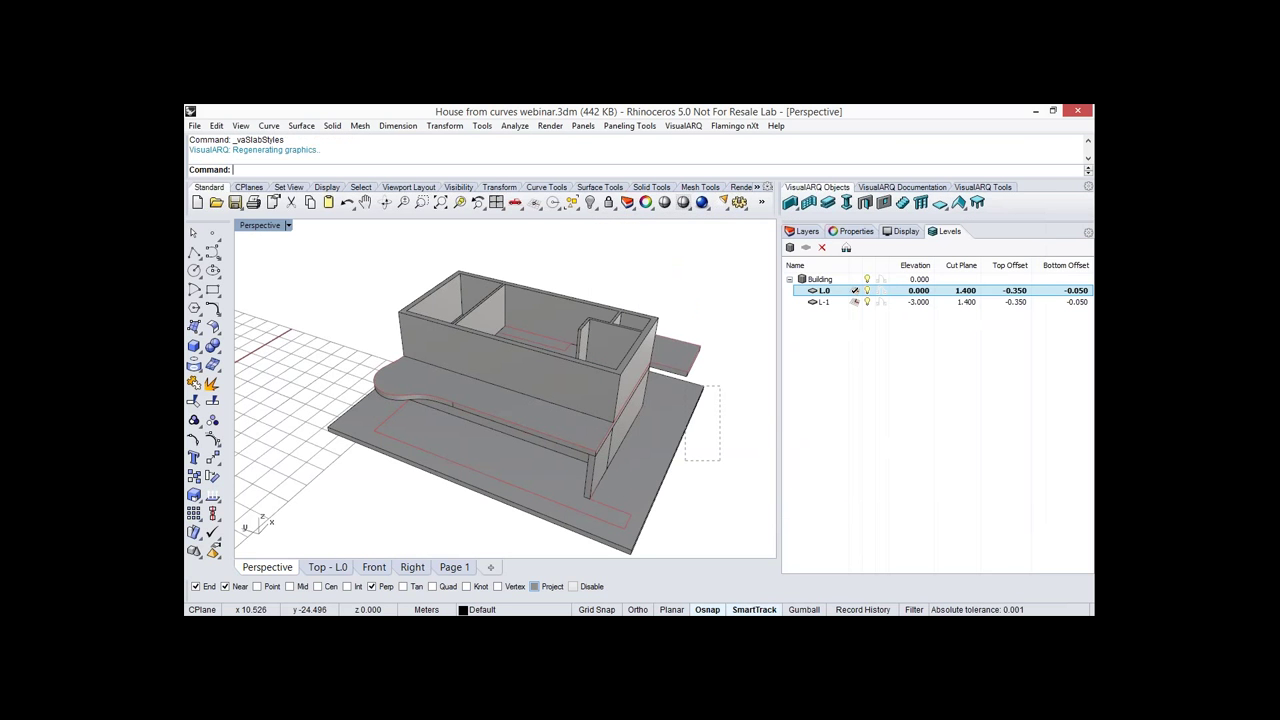
# Assign the new slab style to the large lower-level slab and the slab behind the house.
pyautogui.moveTo(685, 386); pyautogui.dragTo(678, 362)
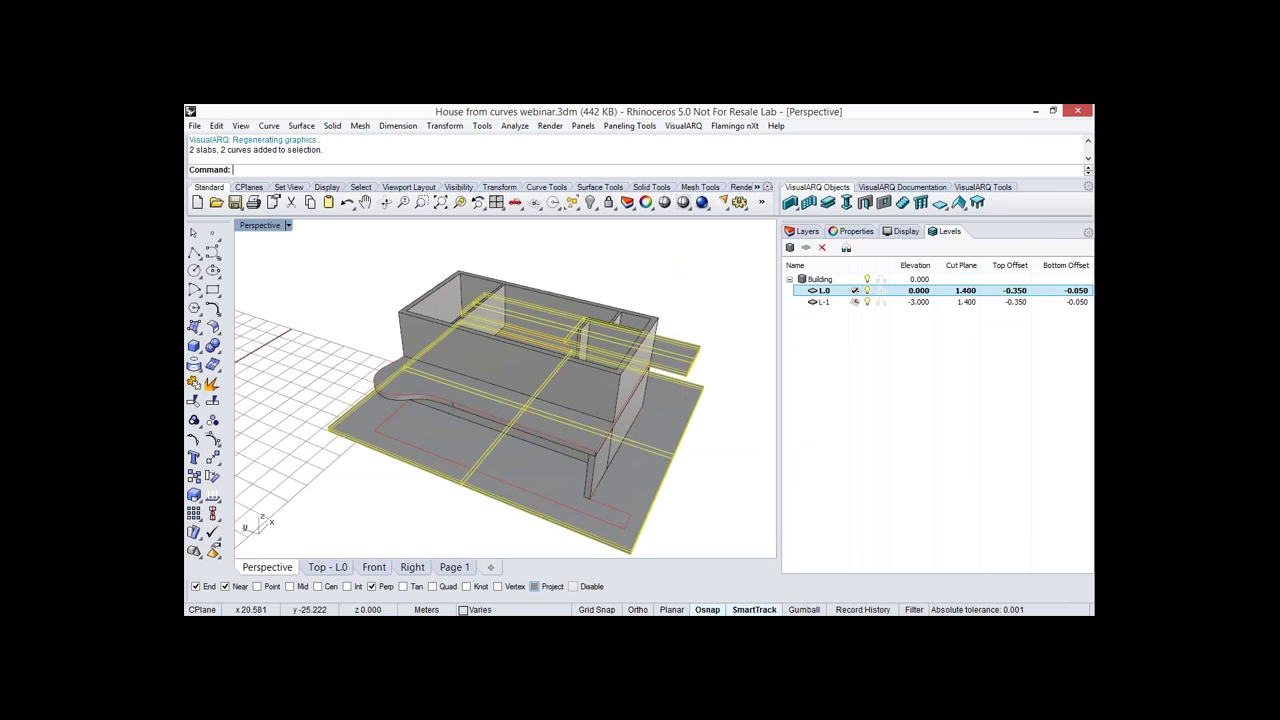
pyautogui.click(856, 231)
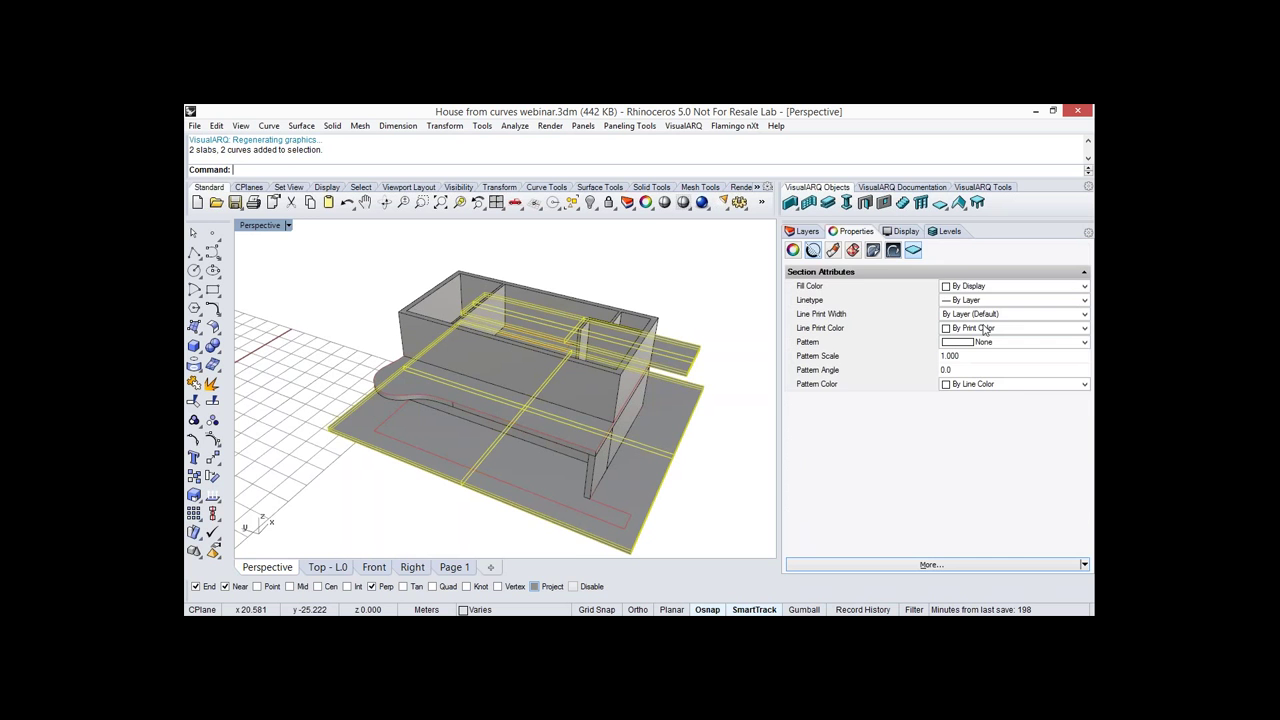
pyautogui.click(985, 328)
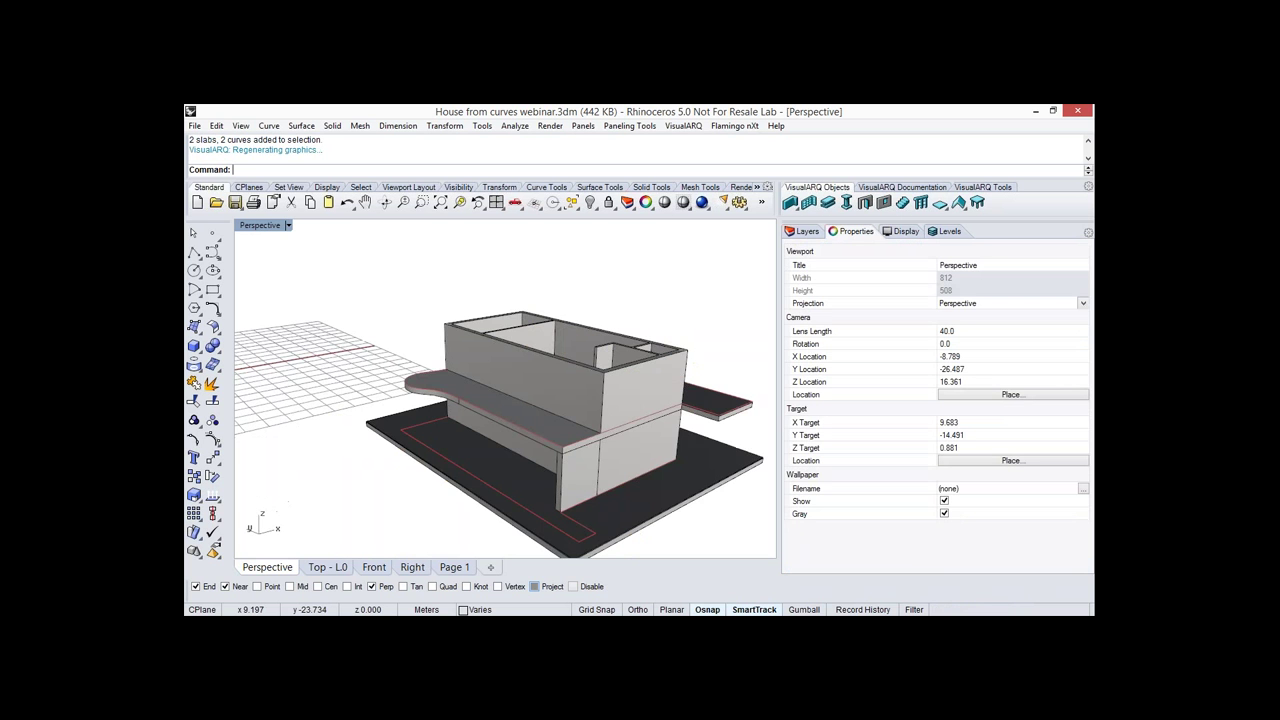
# Subtract the large rectangular curve's boundary from the lower-level slab to open a hole in it.
pyautogui.moveTo(610, 450); pyautogui.dragTo(680, 475, button='right')
pyautogui.keyDown('shift'); pyautogui.moveTo(702, 430); pyautogui.dragTo(641, 431, button='right'); pyautogui.keyUp('shift')
pyautogui.moveTo(641, 431); pyautogui.dragTo(652, 520, button='right')
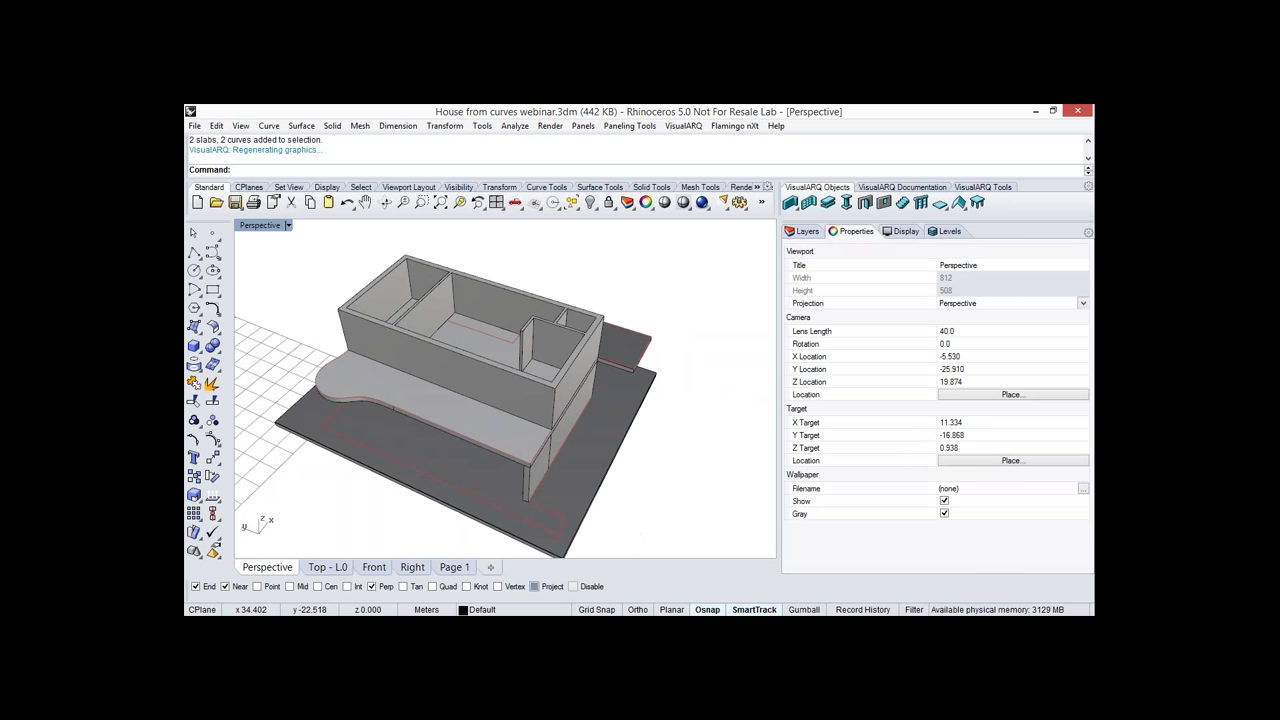
pyautogui.click(944, 207)
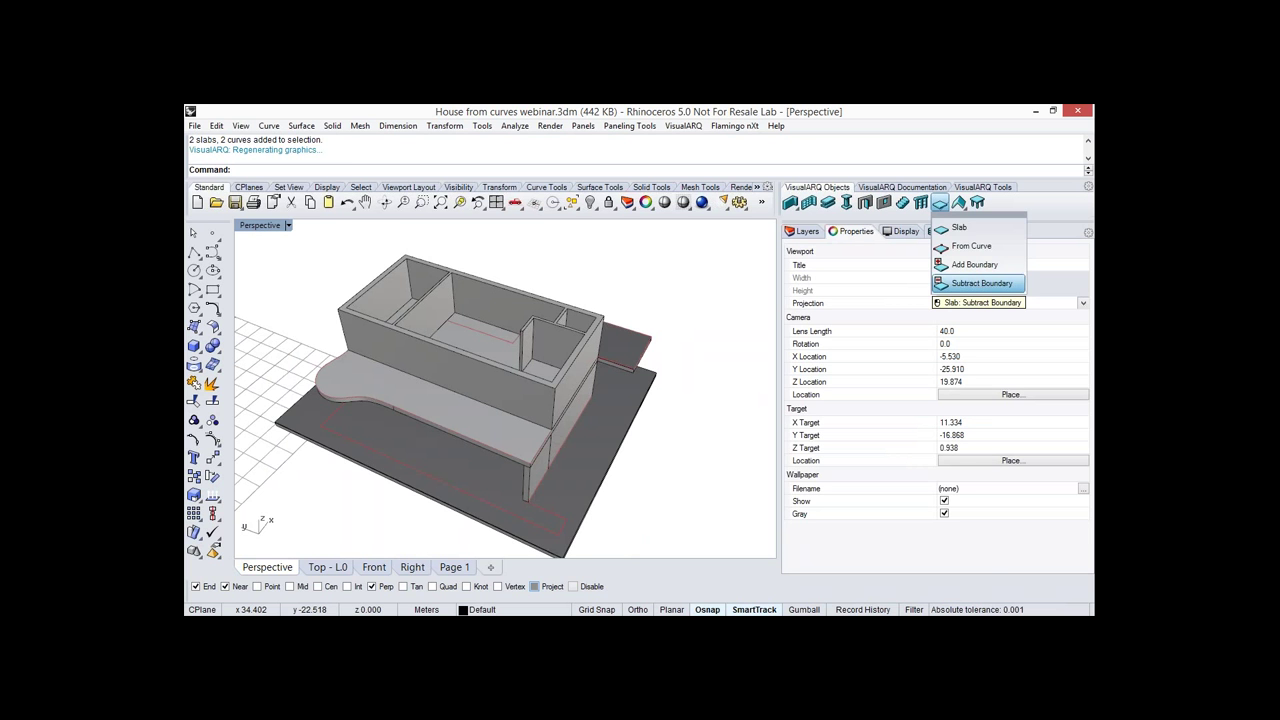
pyautogui.click(980, 283)
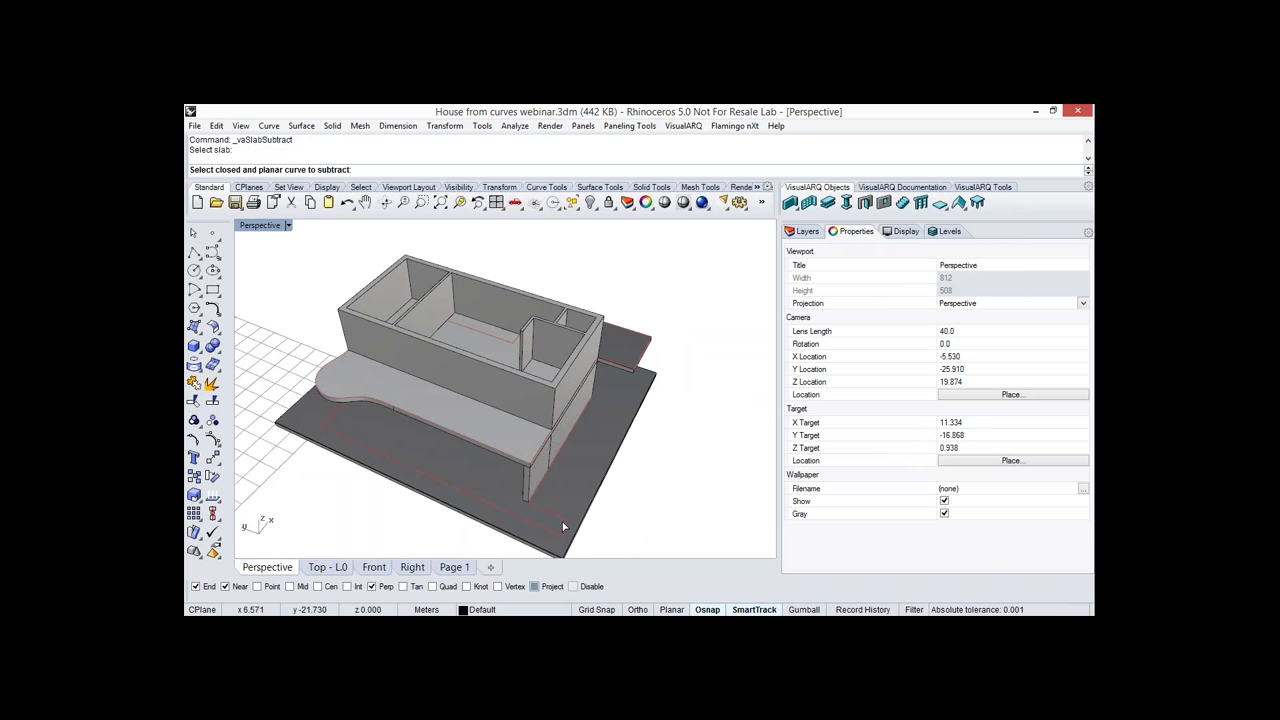
pyautogui.click(563, 527)
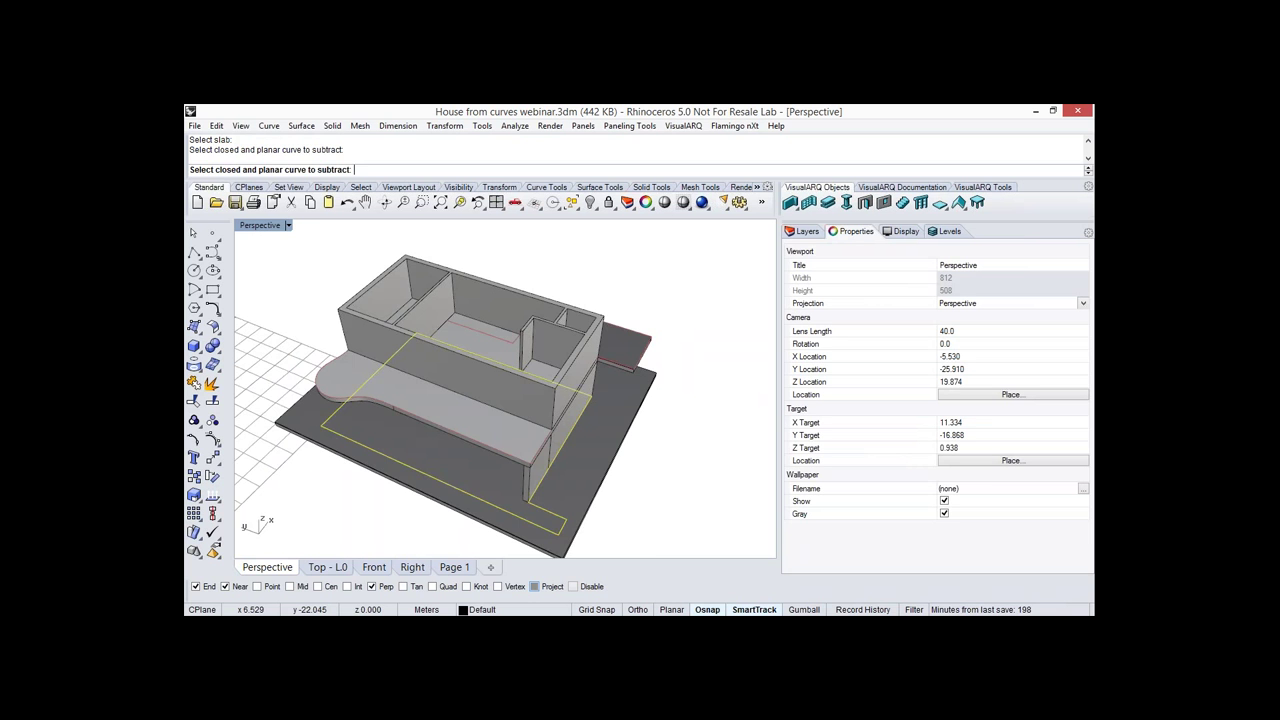
pyautogui.press('Return')
# Subtract the small rectangular curve inside the house from the upper-floor slab.
pyautogui.moveTo(458, 450); pyautogui.dragTo(518, 324, button='right')
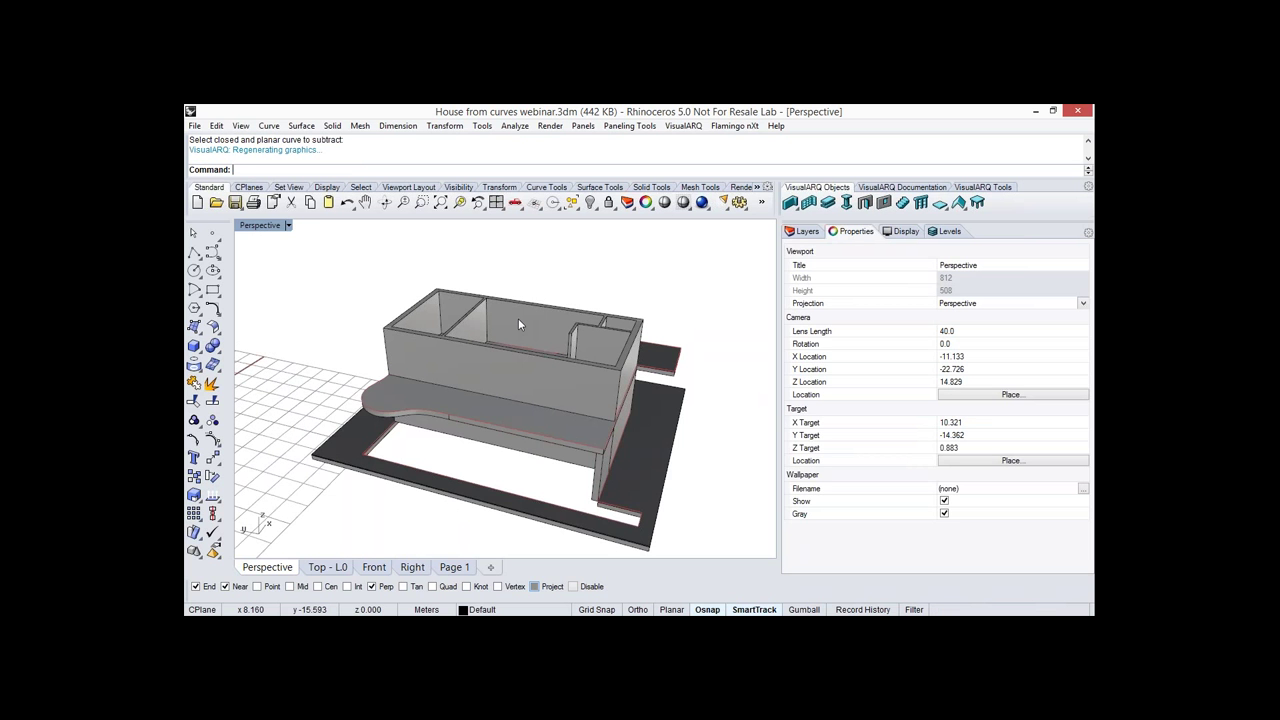
pyautogui.scroll(5, 518, 318)
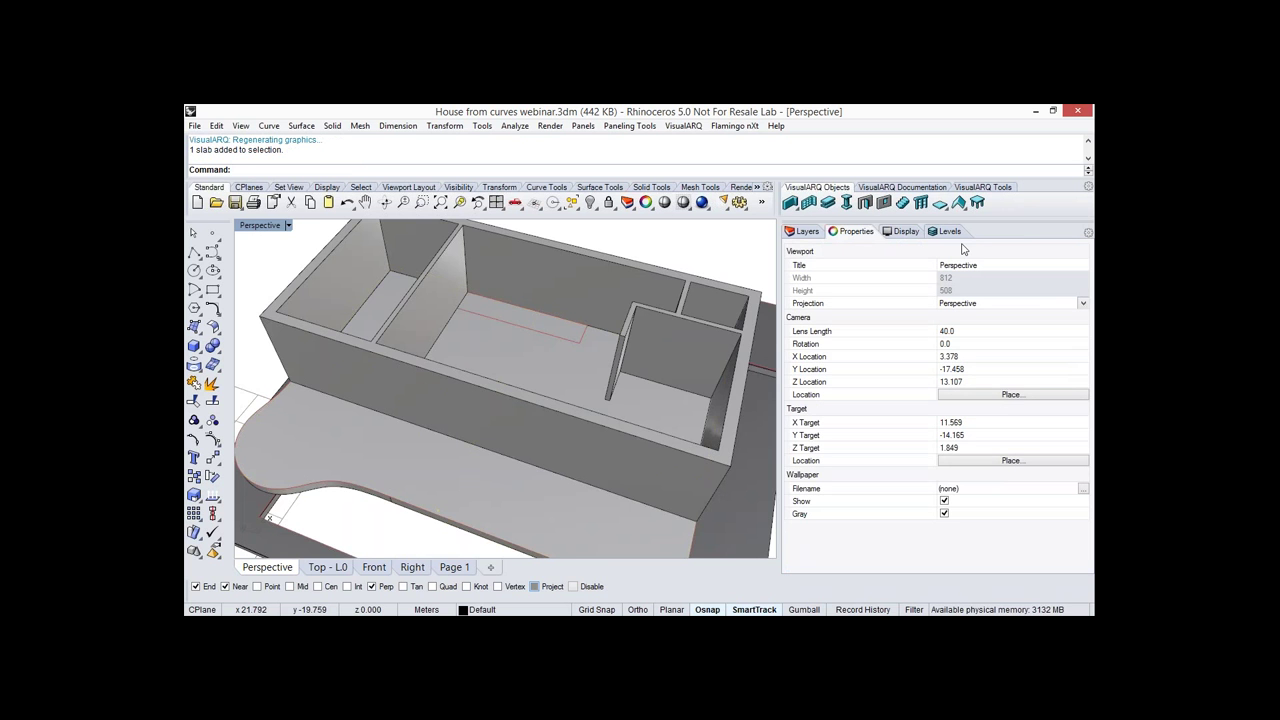
pyautogui.click(940, 202)
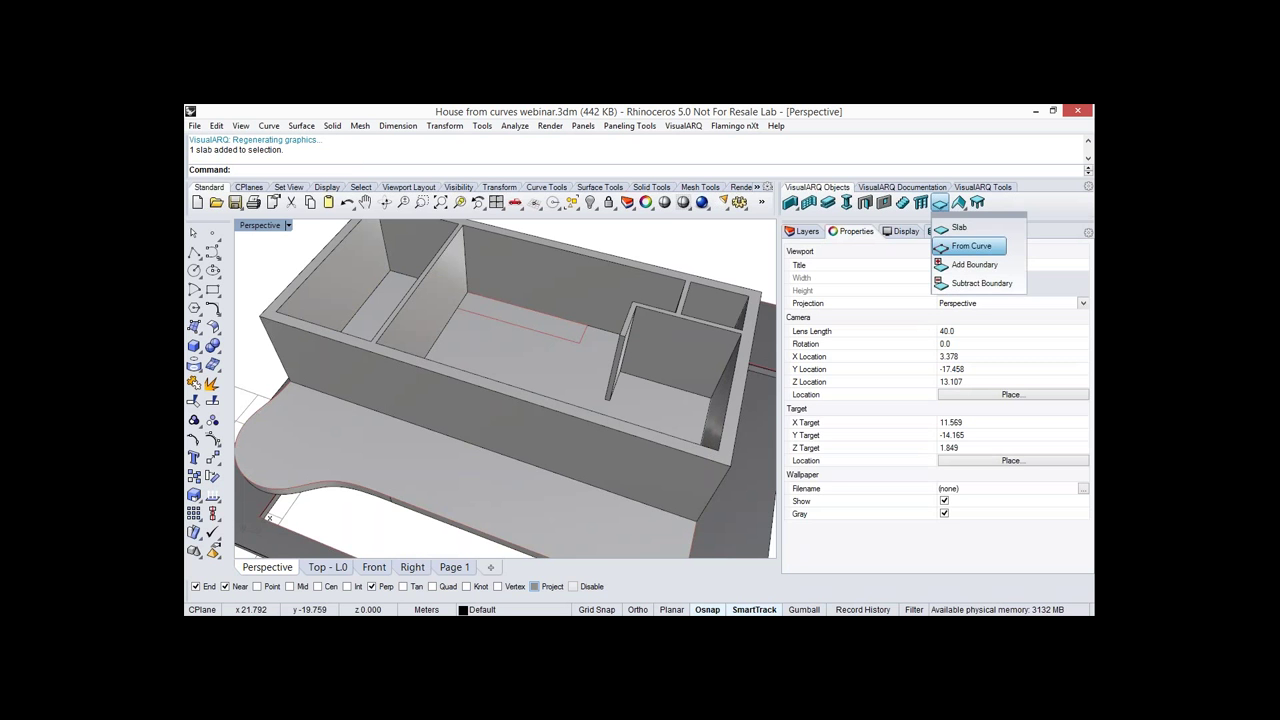
pyautogui.click(981, 283)
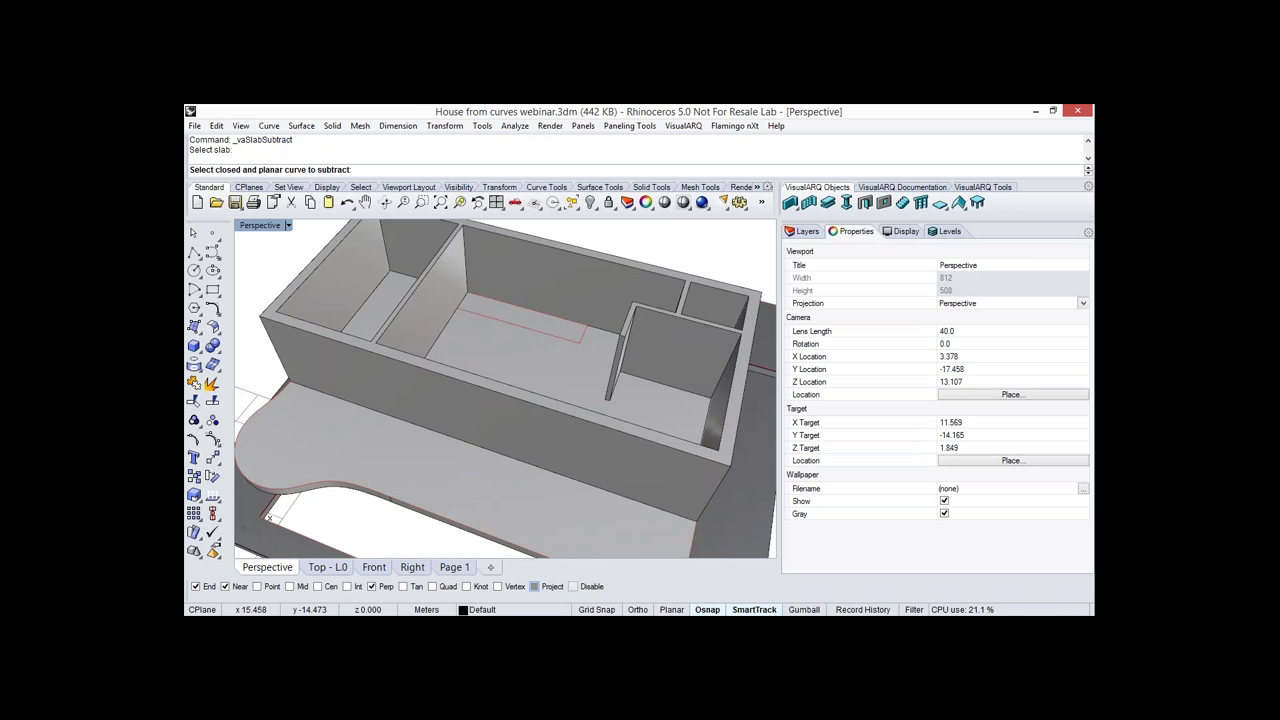
pyautogui.click(560, 337)
pyautogui.scroll(-2, 512, 382)
pyautogui.moveTo(492, 384); pyautogui.dragTo(495, 322, button='right')
pyautogui.scroll(-2, 512, 382)
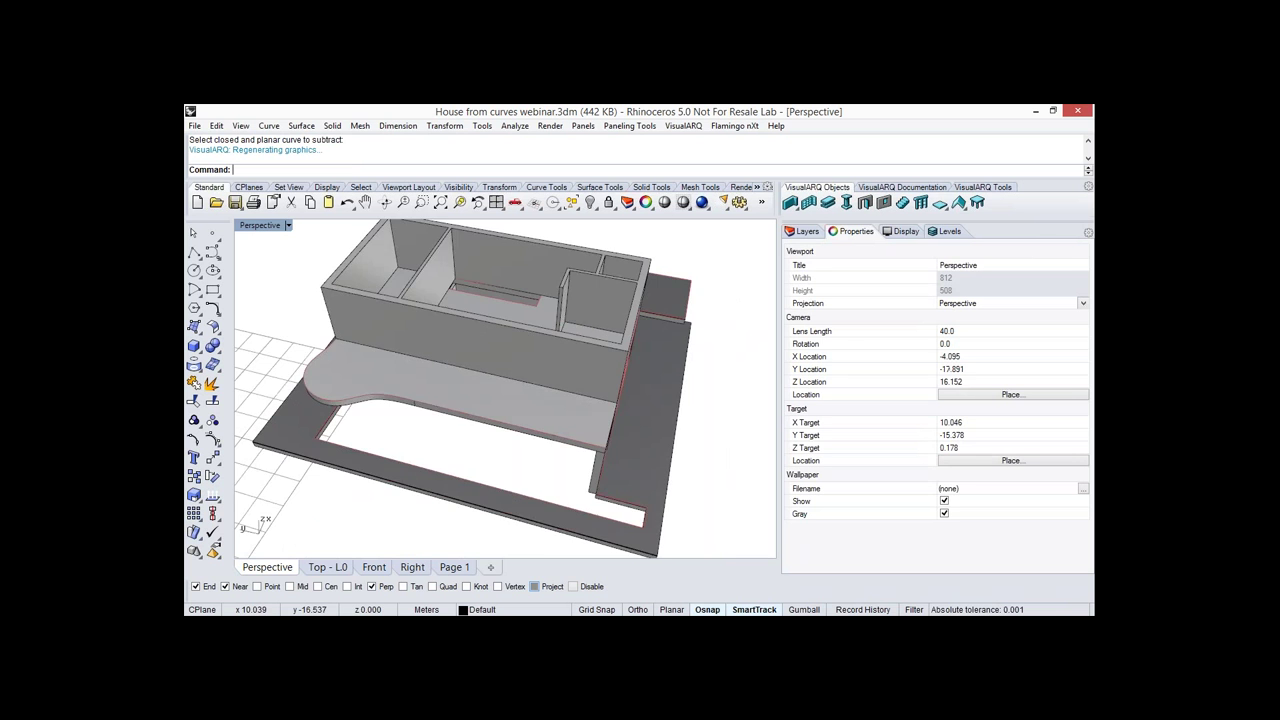
# Create a Standard slab from the rectangular curve that bounds the opening in the lower-level slab.
pyautogui.moveTo(534, 398); pyautogui.dragTo(498, 352, button='right')
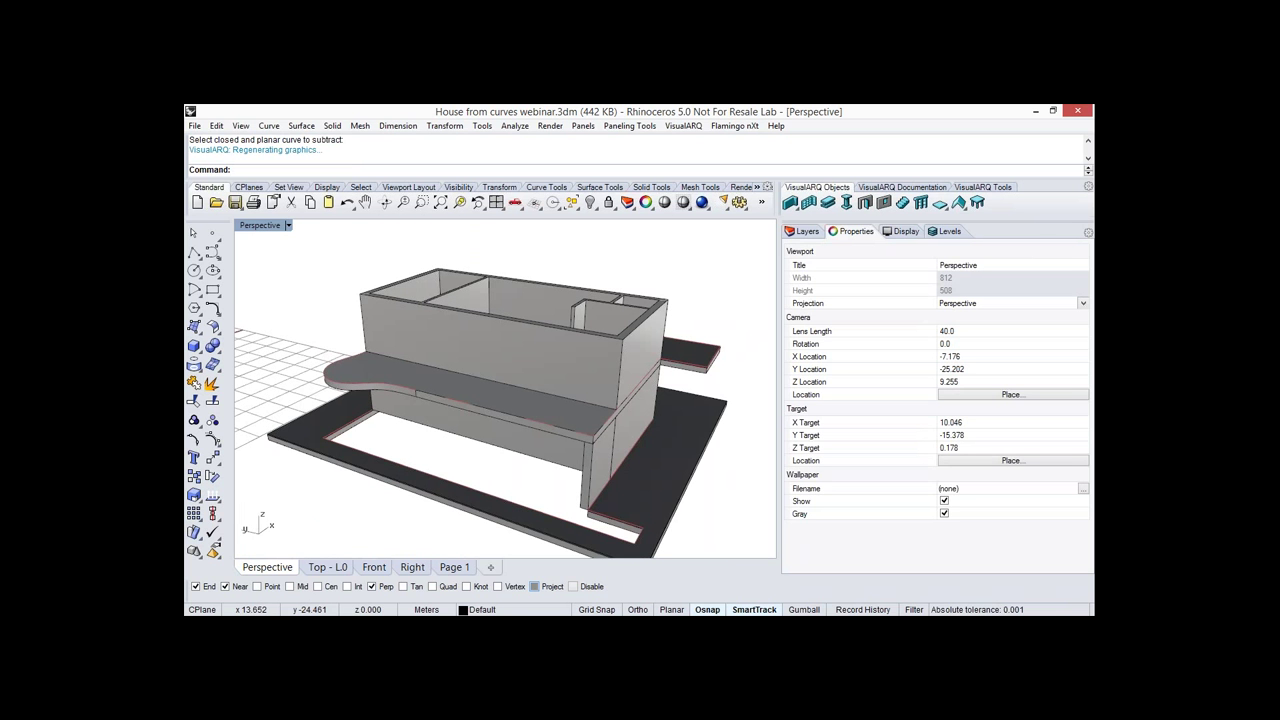
pyautogui.click(940, 202)
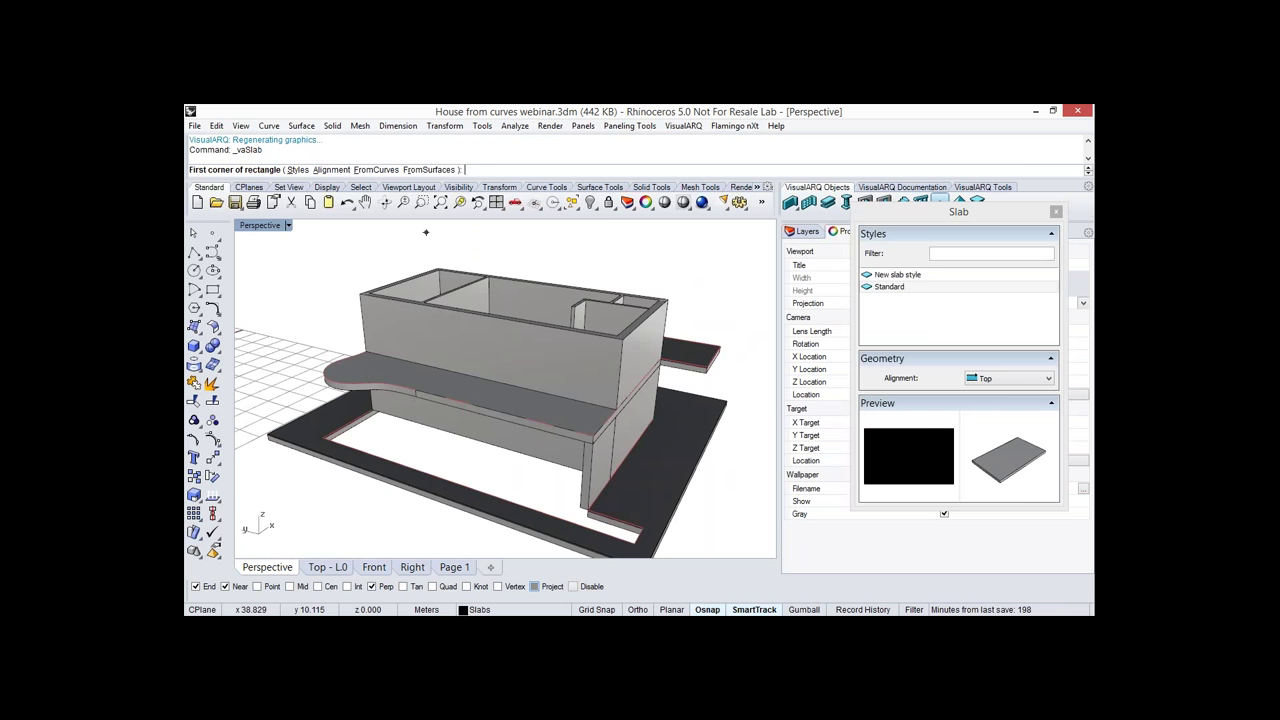
pyautogui.click(376, 169)
pyautogui.click(442, 479)
pyautogui.press('Return')
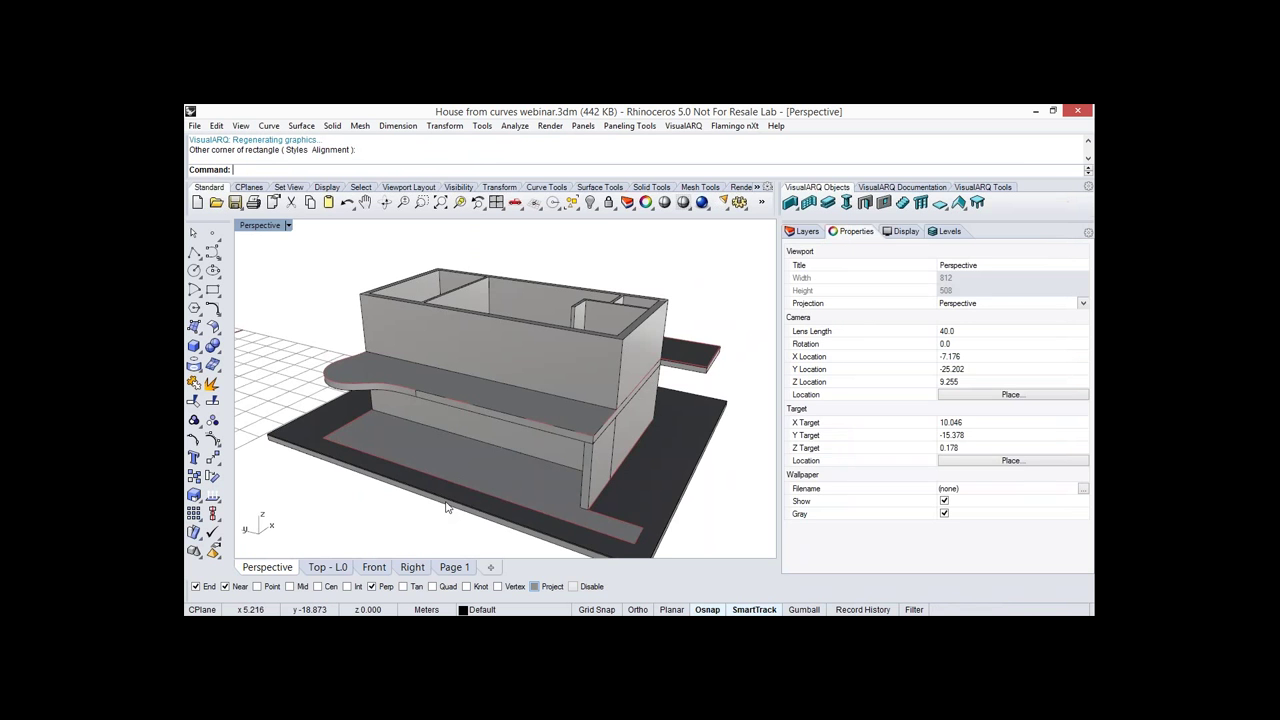
pyautogui.moveTo(447, 507); pyautogui.dragTo(515, 542, button='right')
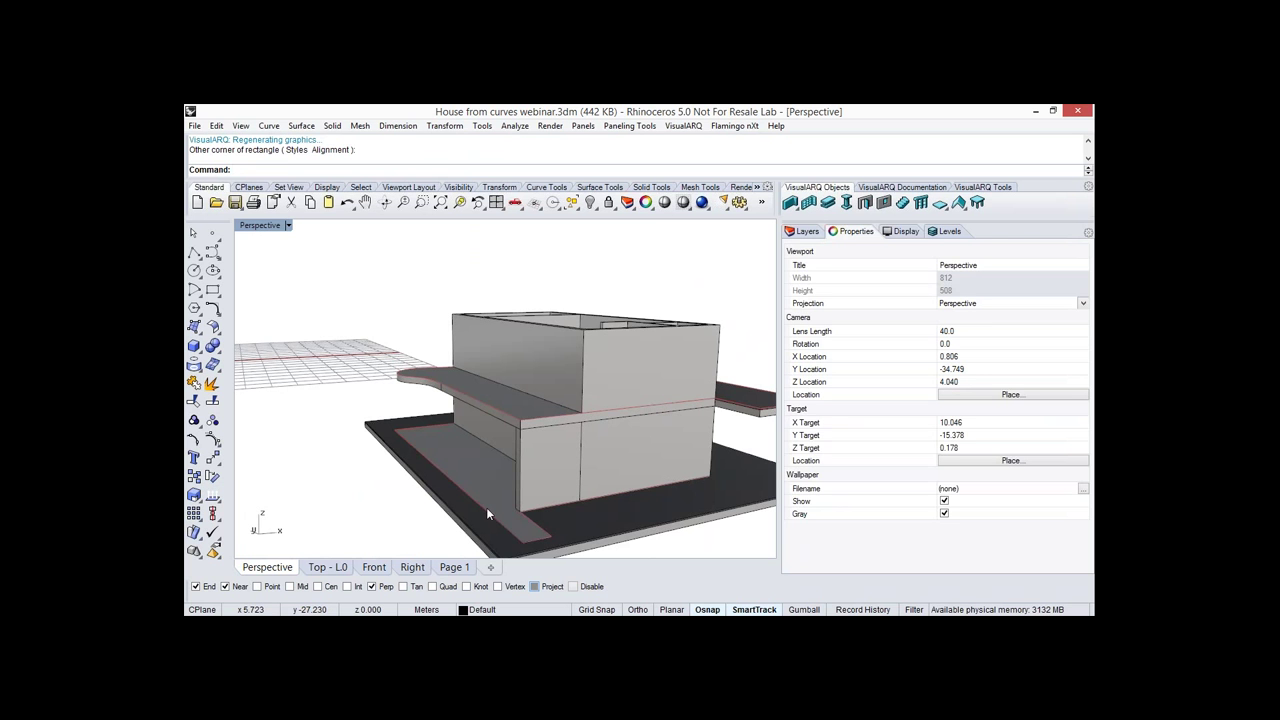
pyautogui.click(486, 507)
pyautogui.press('Escape')
# Turn on the Openings sublayer of the 2D layer to show the window and door outlines.
pyautogui.moveTo(502, 480); pyautogui.dragTo(596, 312, button='right')
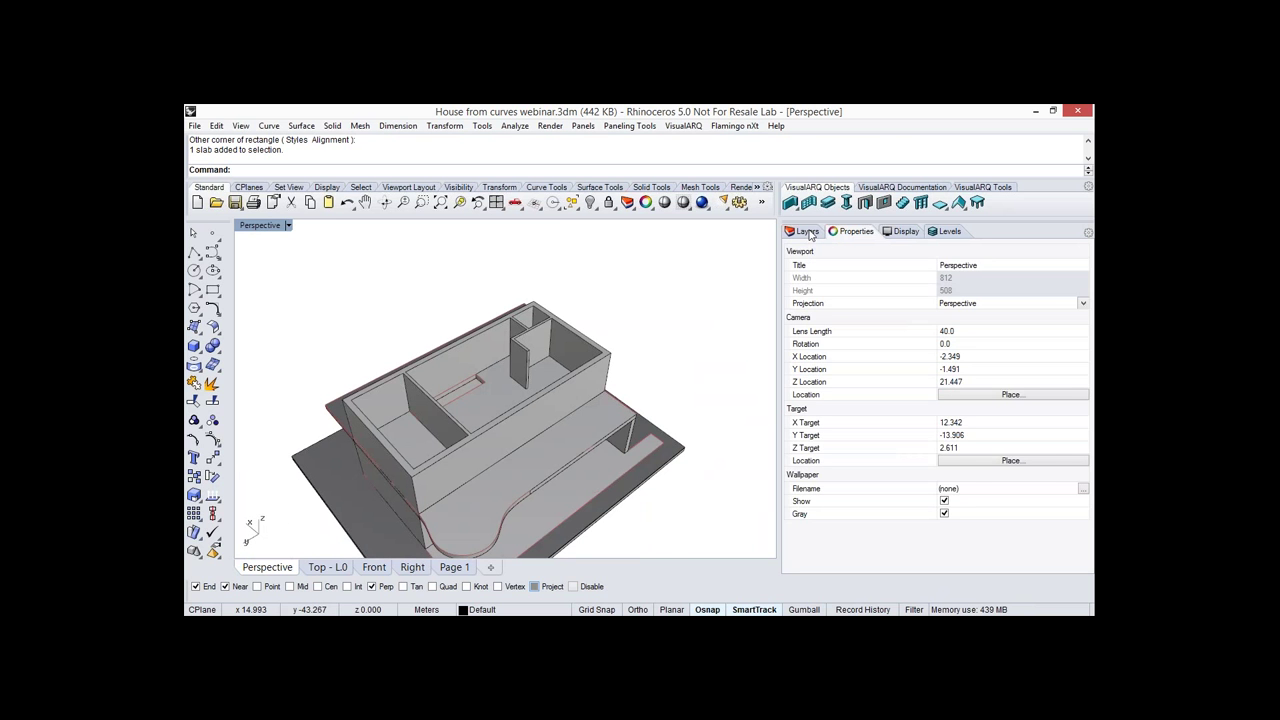
pyautogui.click(807, 232)
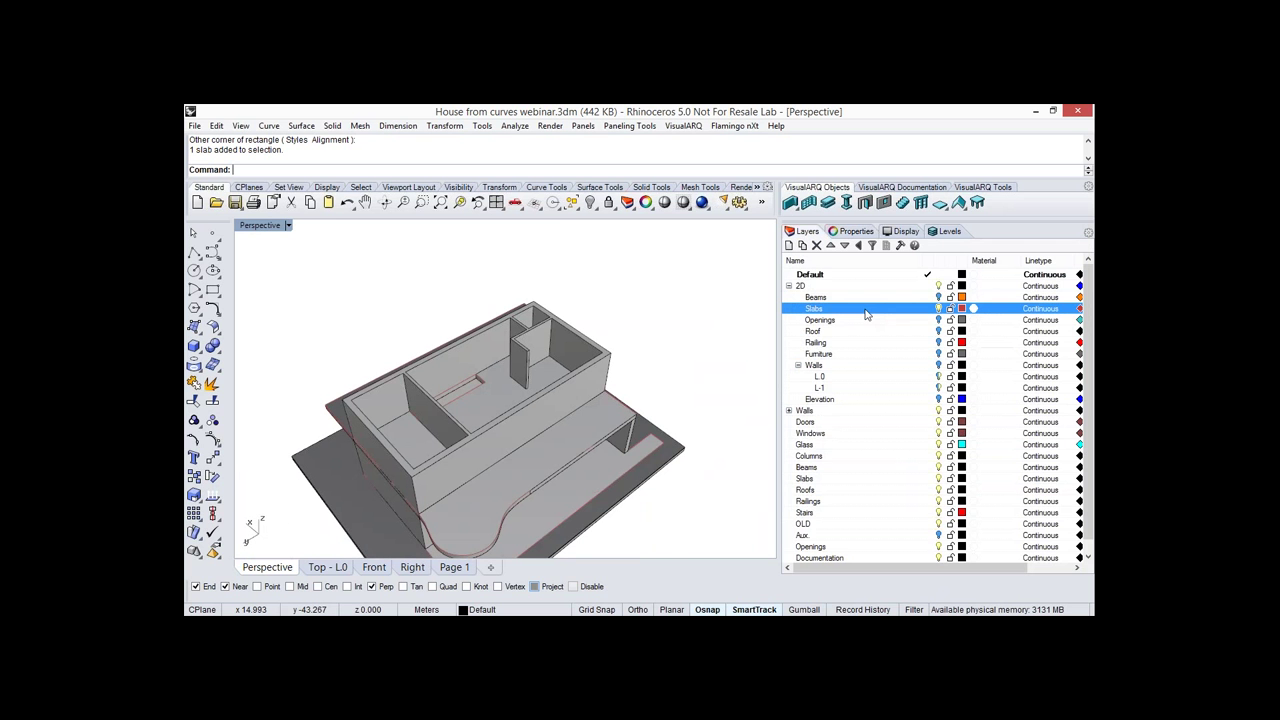
pyautogui.click(630, 386)
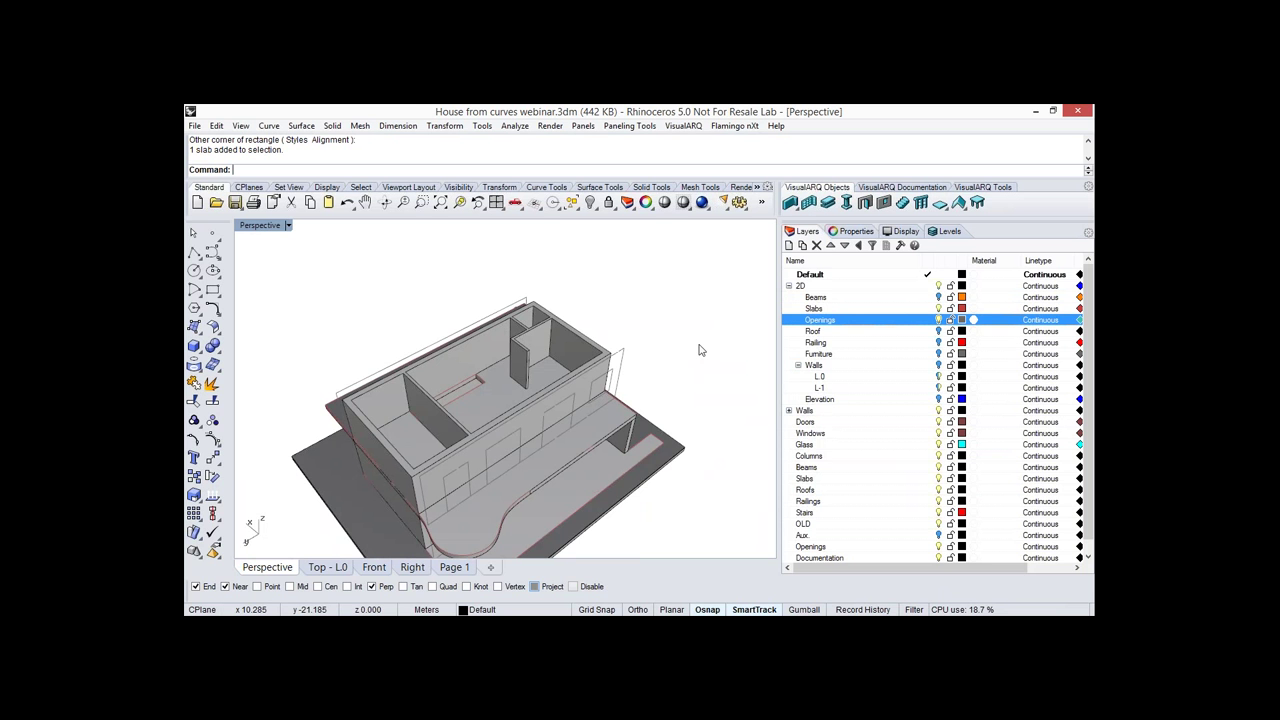
pyautogui.moveTo(752, 228); pyautogui.dragTo(768, 222, button='right')
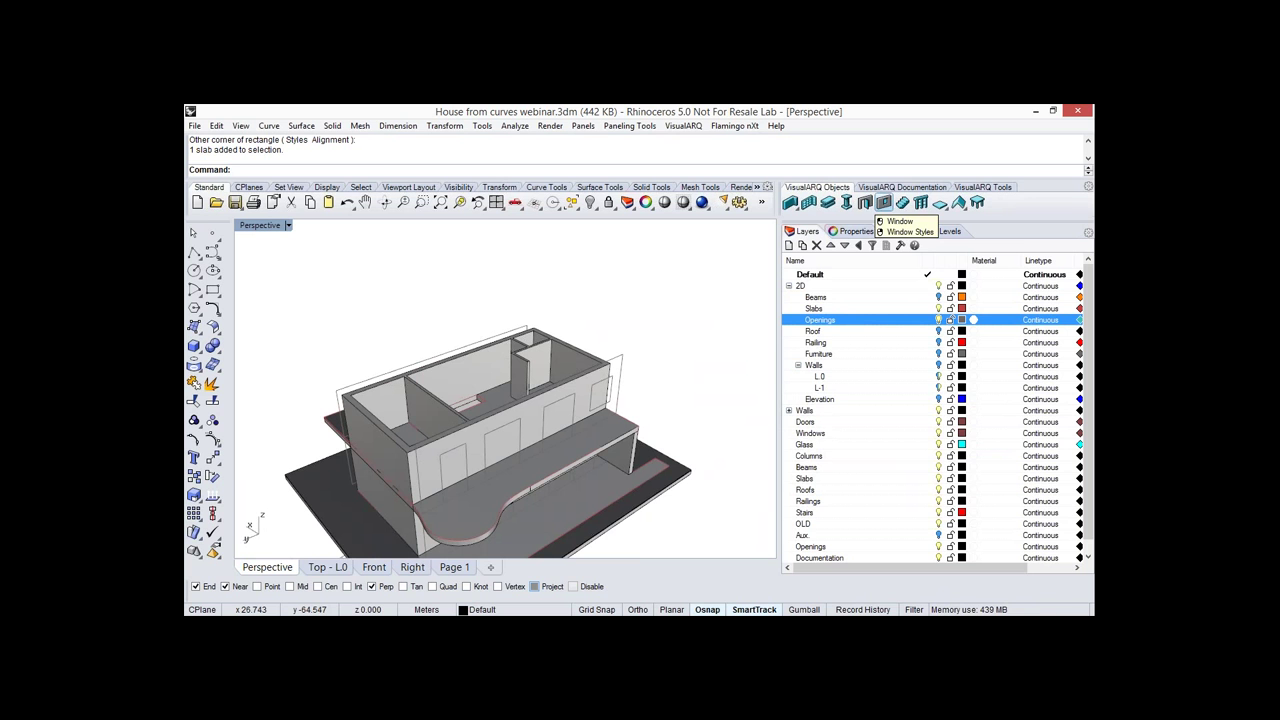
# Insert a Fixed window with a custom width of 0.900 and height of 1.000 in the upper-floor front wall.
pyautogui.click(883, 203)
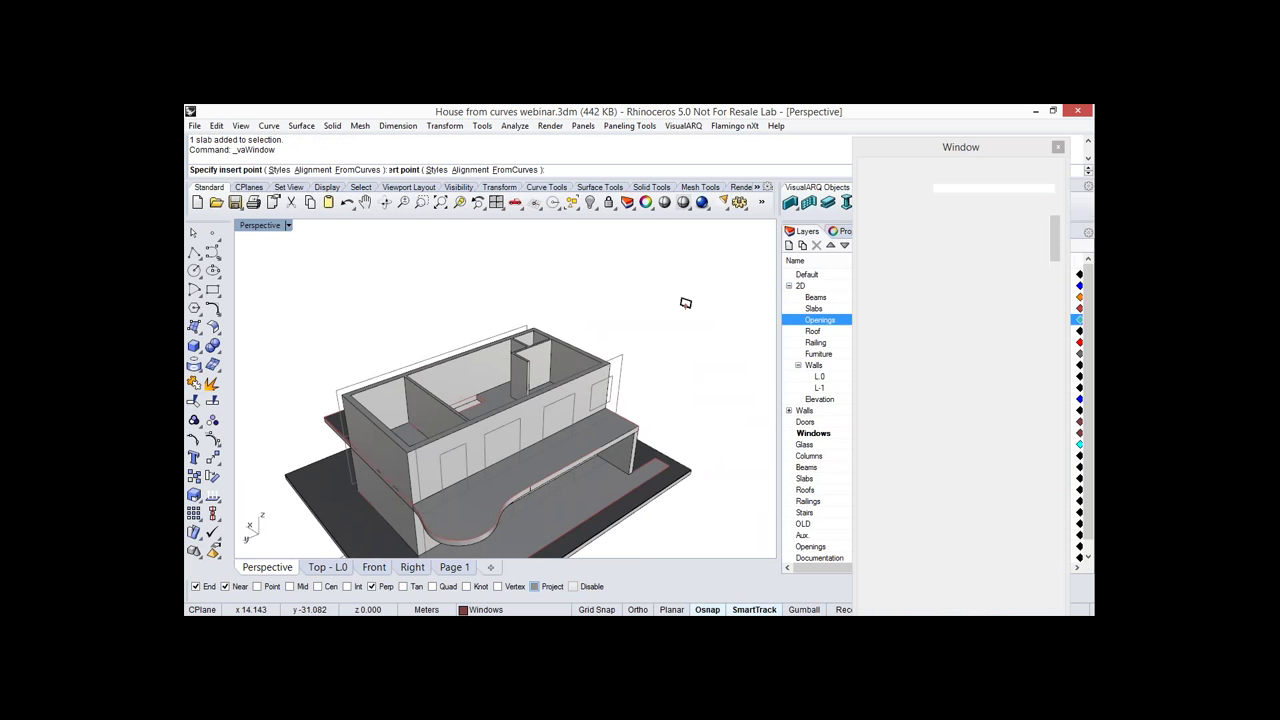
pyautogui.scroll(5, 581, 469)
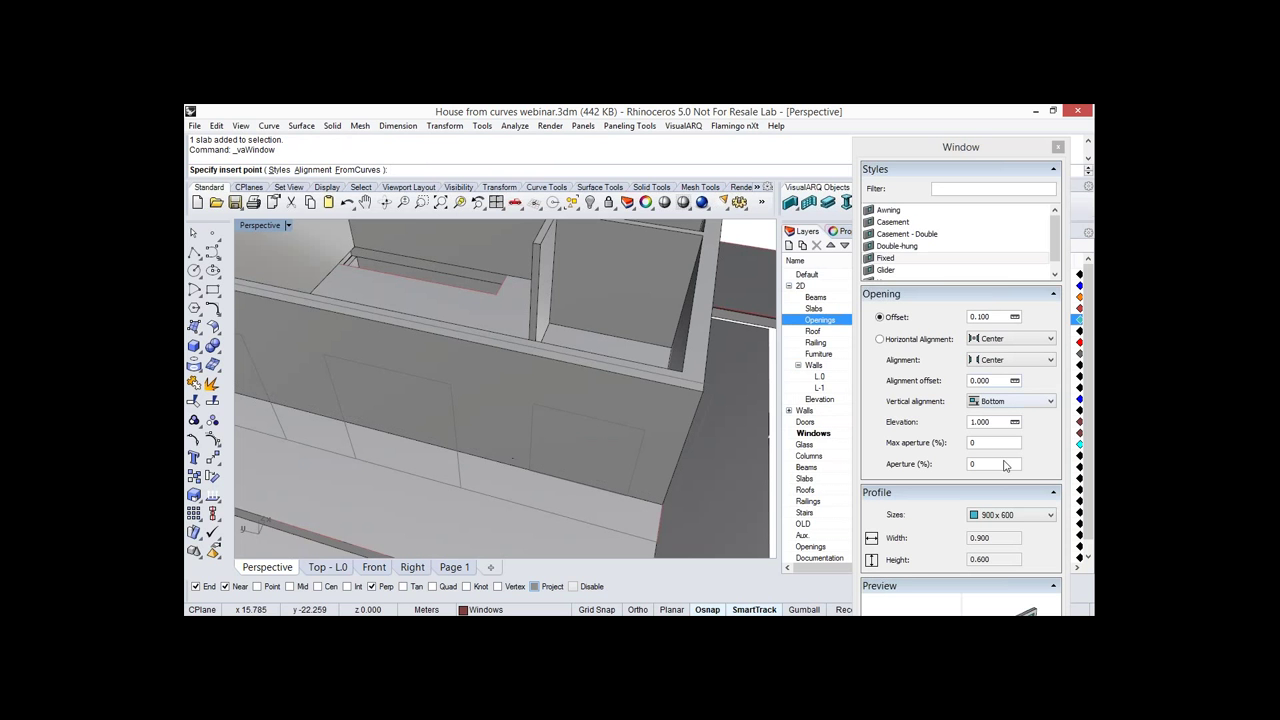
pyautogui.click(1050, 514)
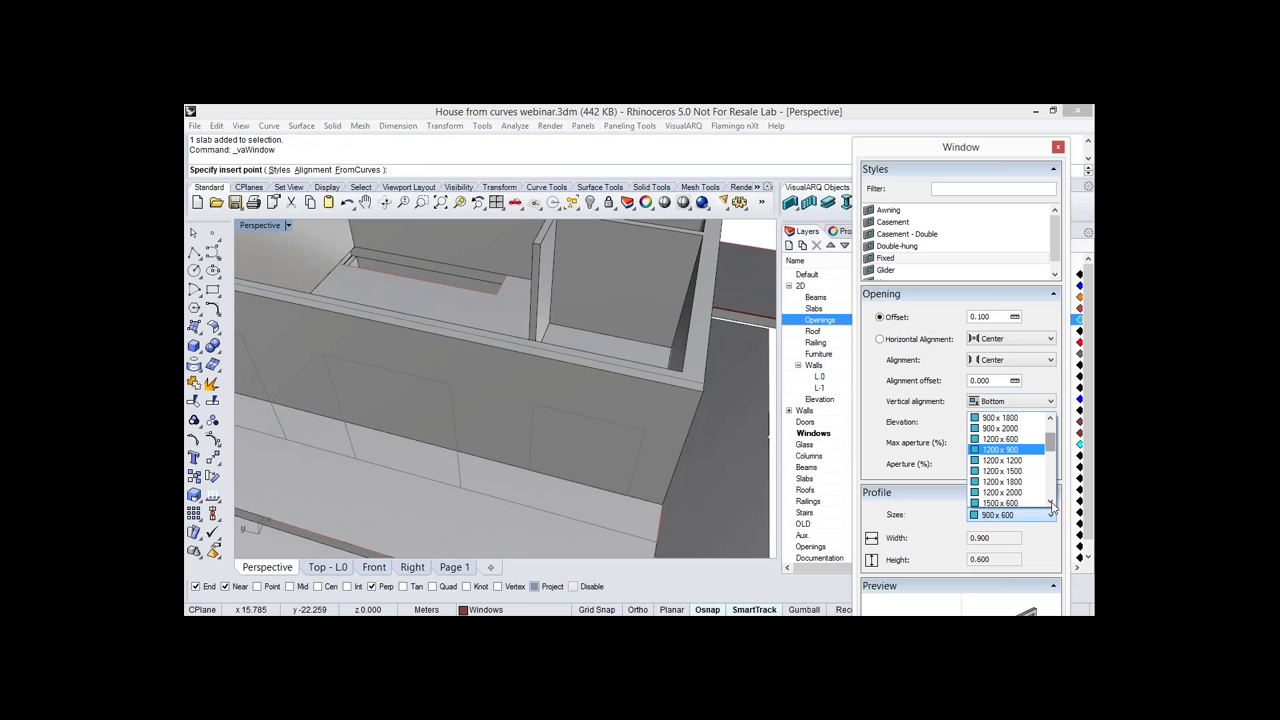
pyautogui.scroll(-5, 1052, 507)
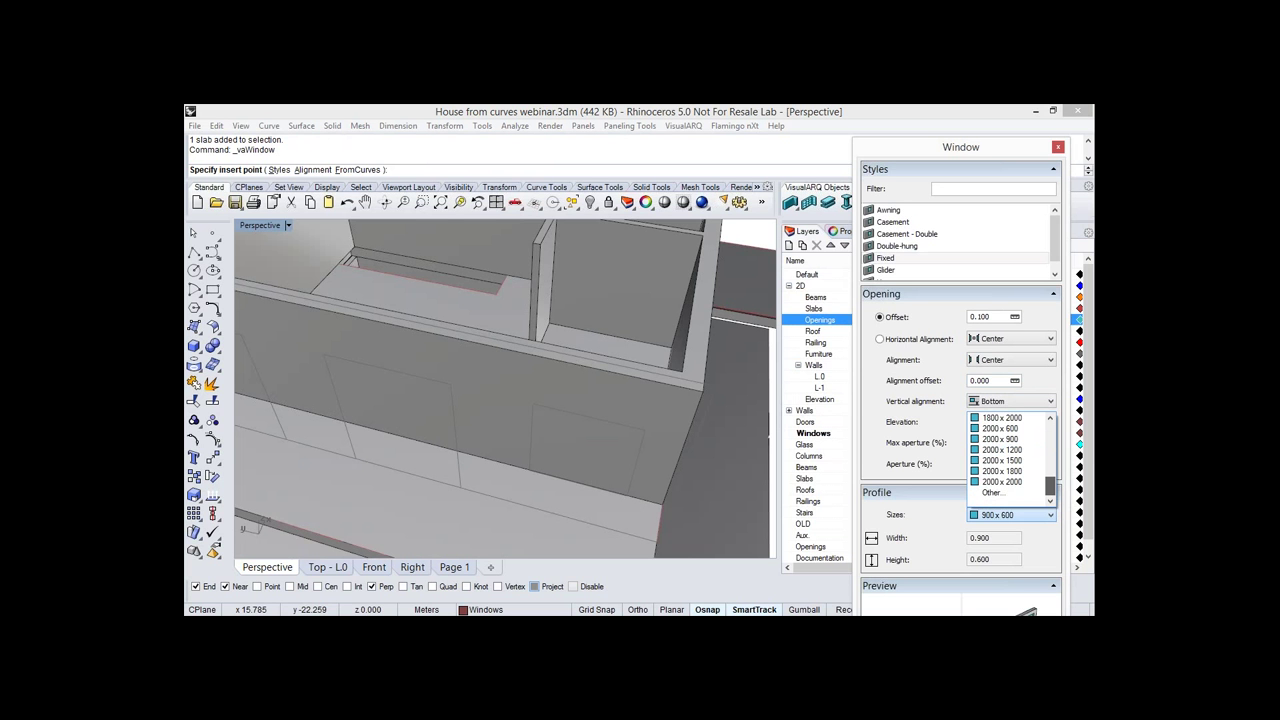
pyautogui.click(992, 492)
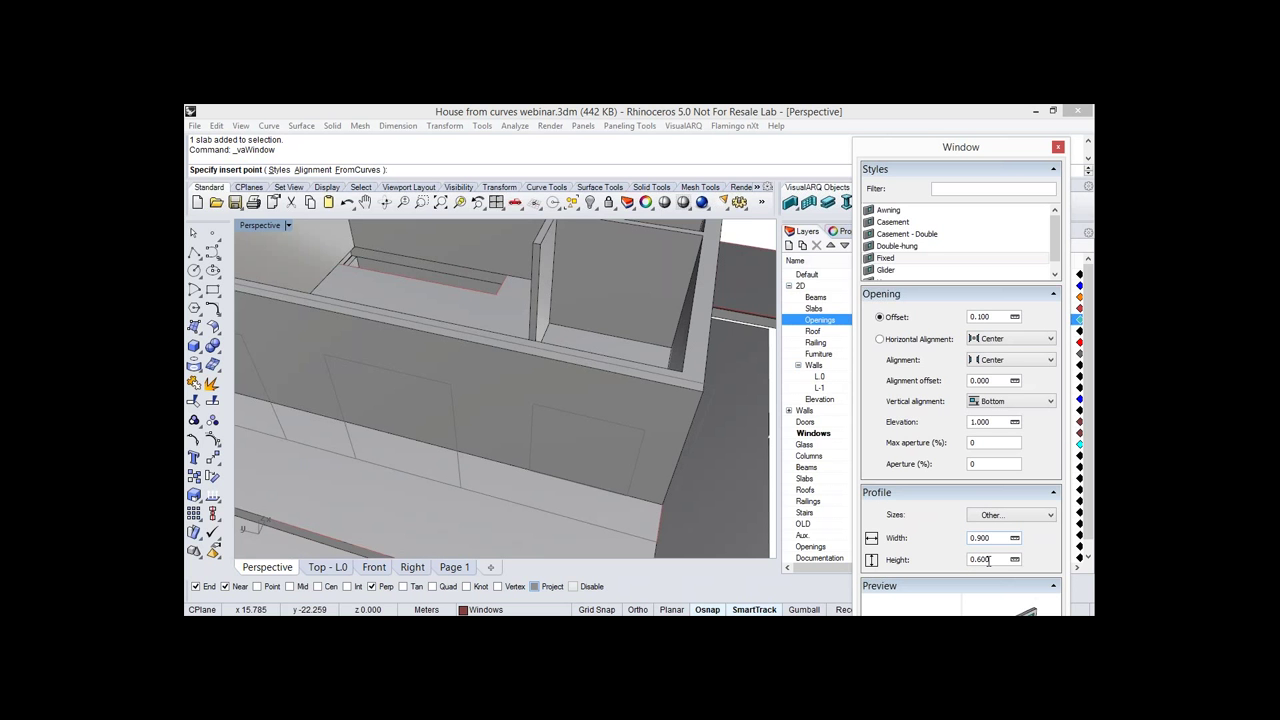
pyautogui.moveTo(988, 561); pyautogui.dragTo(979, 560)
pyautogui.click(493, 422)
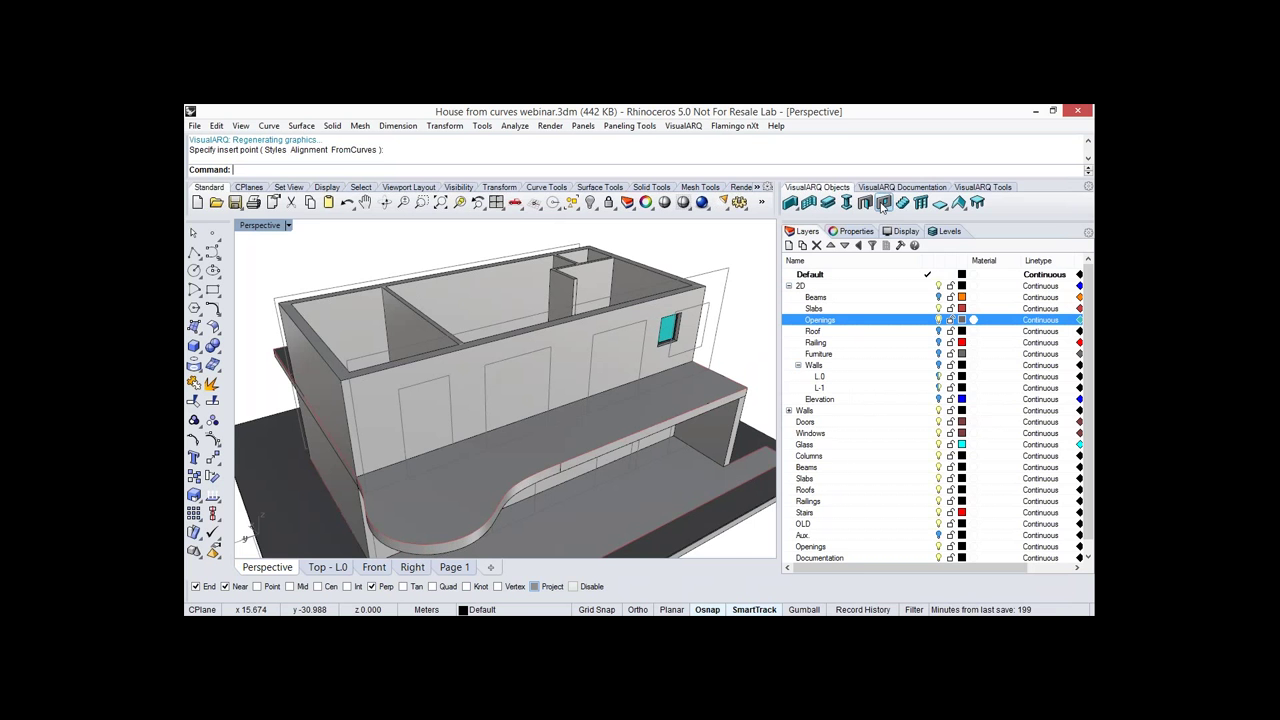
# Create Glider windows from the tall opening curves on the upper-floor front wall and the opening curves on the floor below.
pyautogui.click(884, 204)
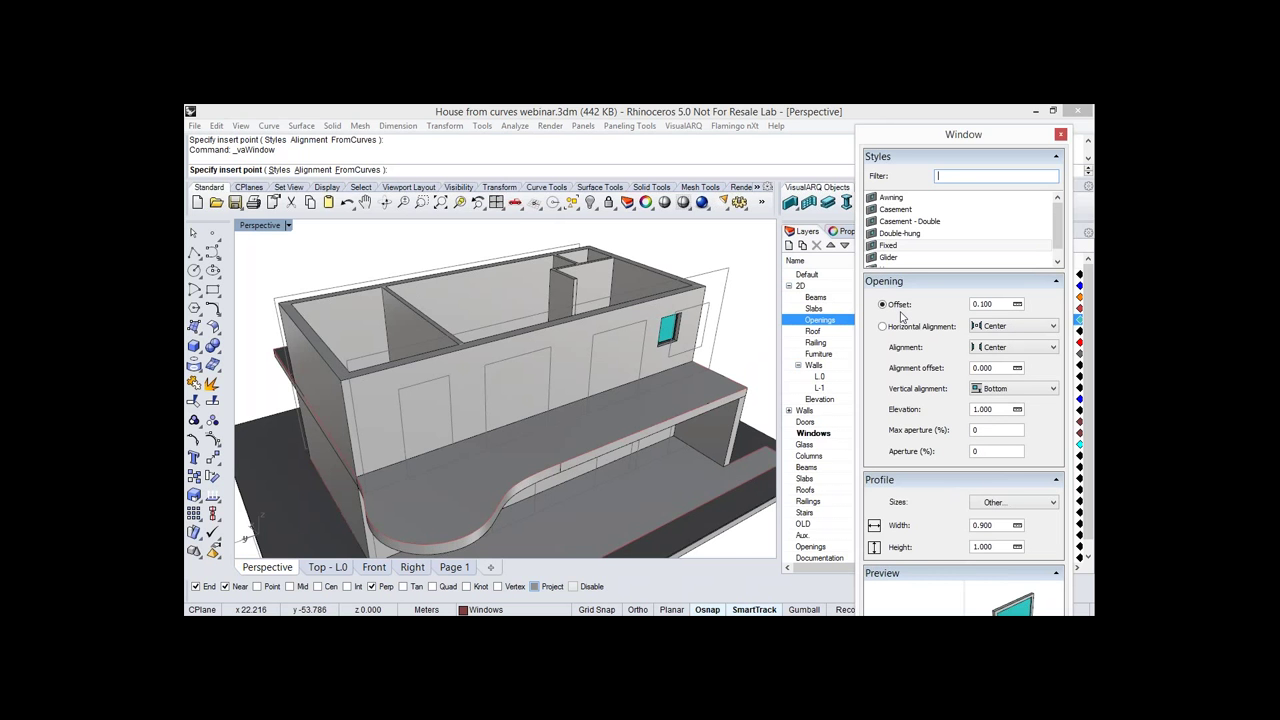
pyautogui.click(889, 258)
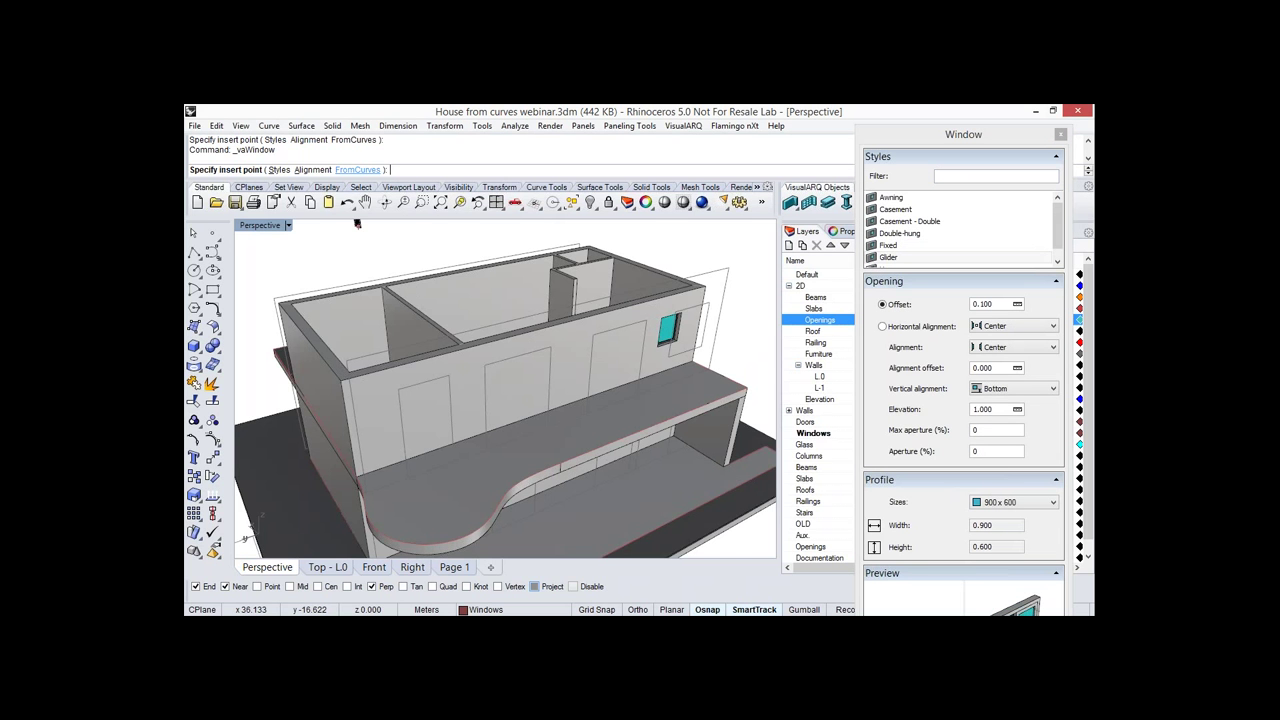
pyautogui.click(357, 169)
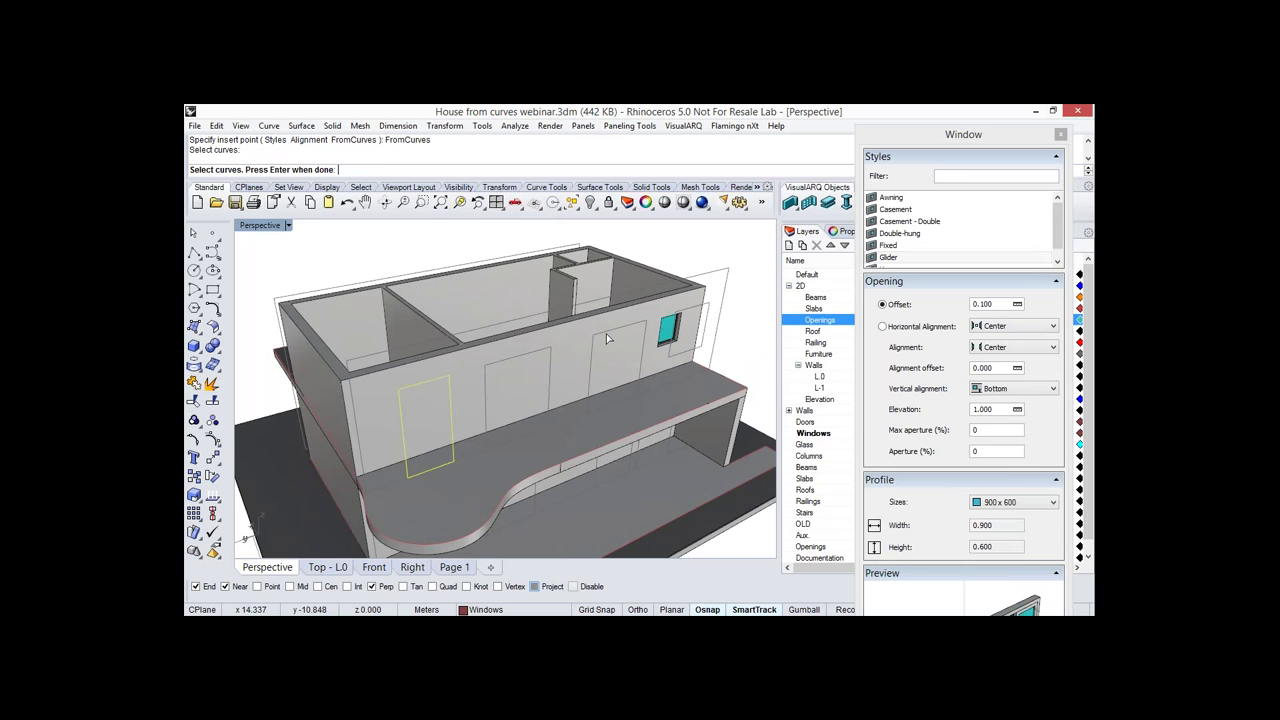
pyautogui.click(606, 333)
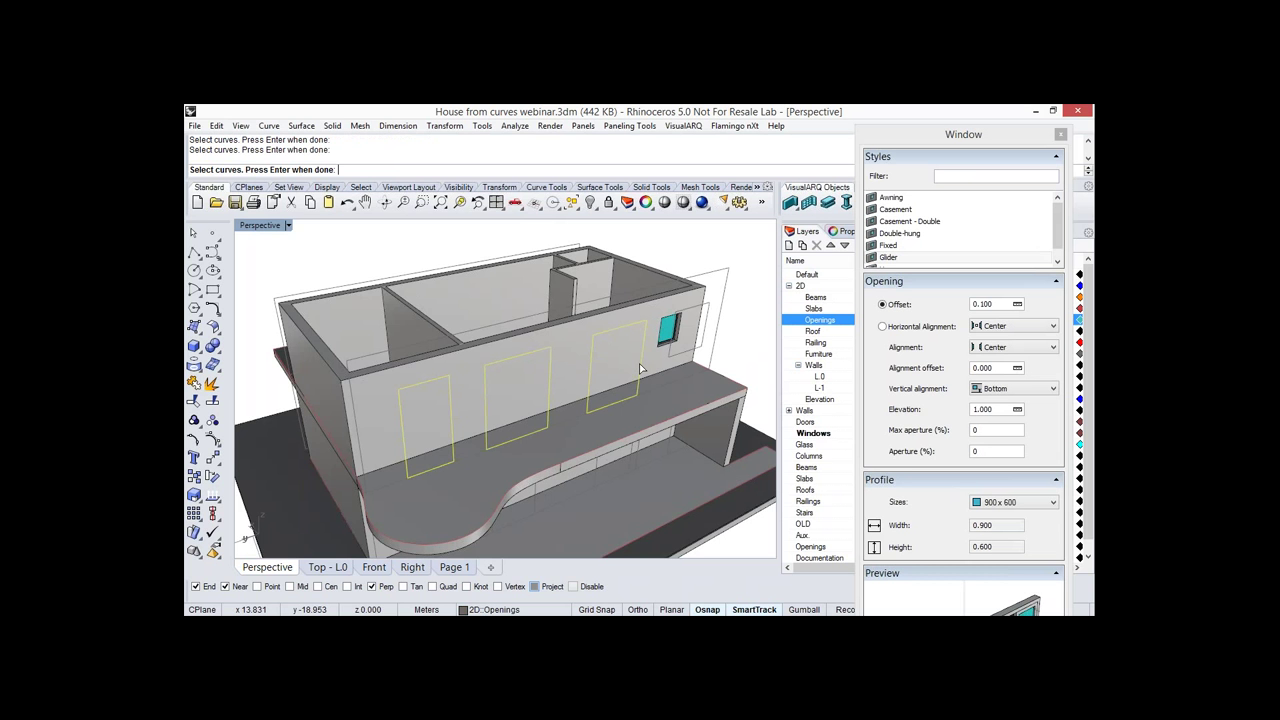
pyautogui.moveTo(639, 363); pyautogui.dragTo(660, 309, button='right')
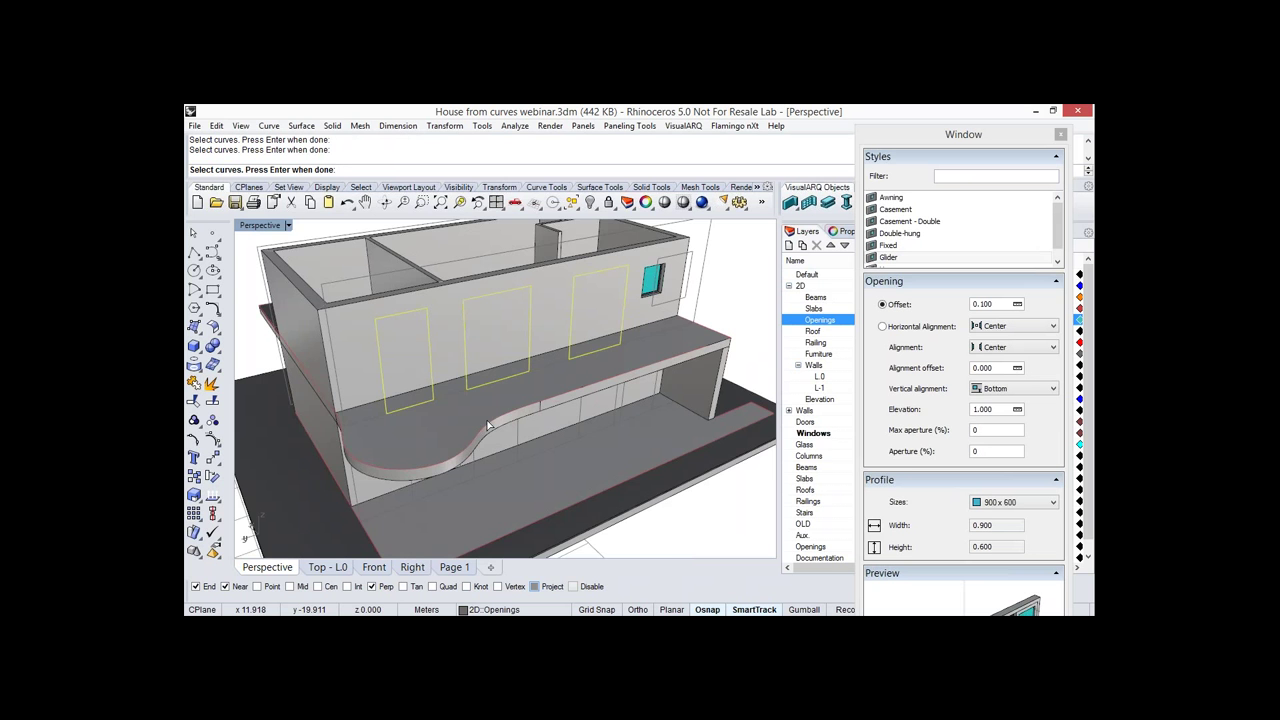
pyautogui.moveTo(486, 422); pyautogui.dragTo(511, 411, button='right')
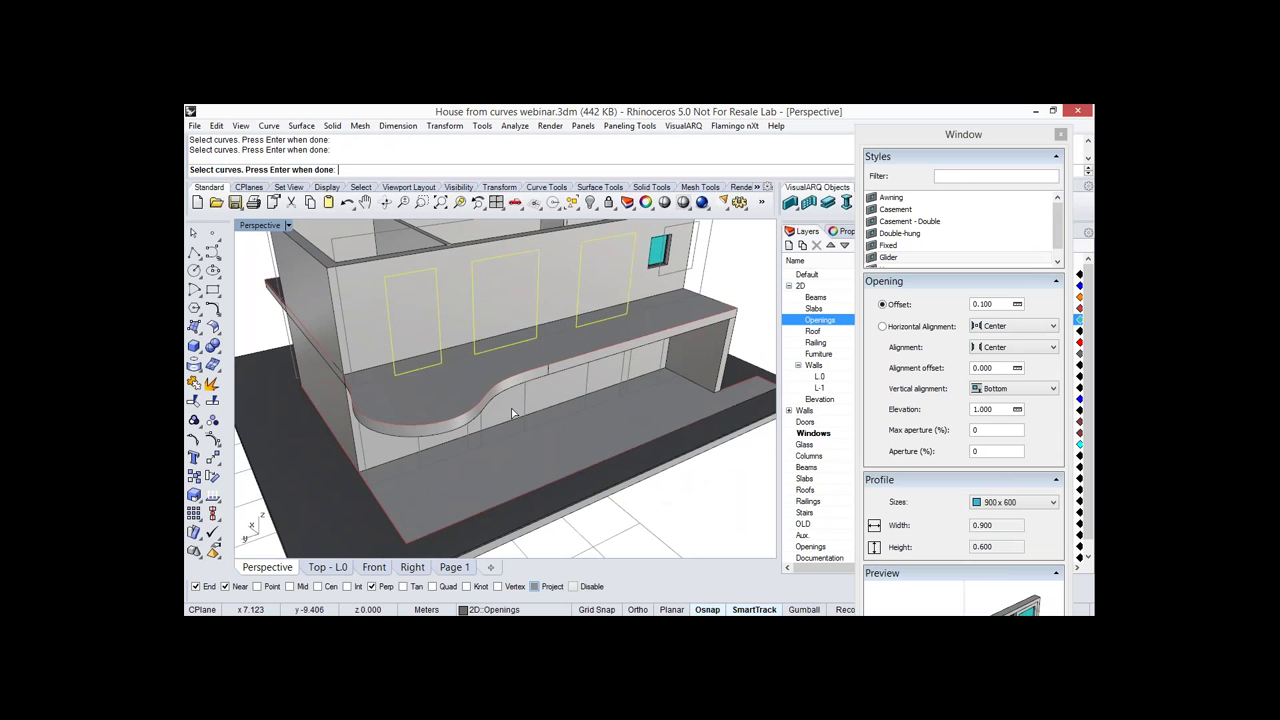
pyautogui.scroll(3, 511, 408)
pyautogui.moveTo(511, 408); pyautogui.dragTo(505, 380, button='right')
pyautogui.click(502, 390)
pyautogui.moveTo(609, 393); pyautogui.dragTo(548, 391, button='right')
pyautogui.scroll(-4, 638, 393)
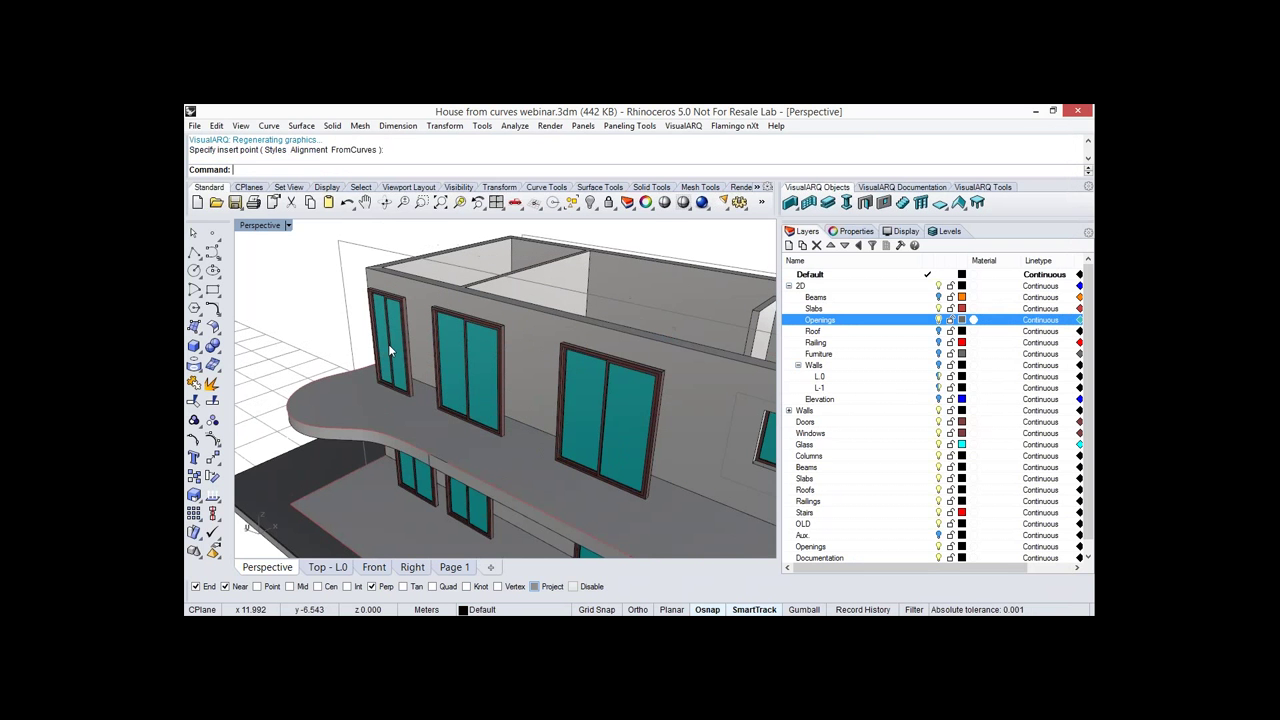
# Select the Glider windows on both floors of the front wall and move them perpendicular to it, into the wall thickness.
pyautogui.click(649, 432)
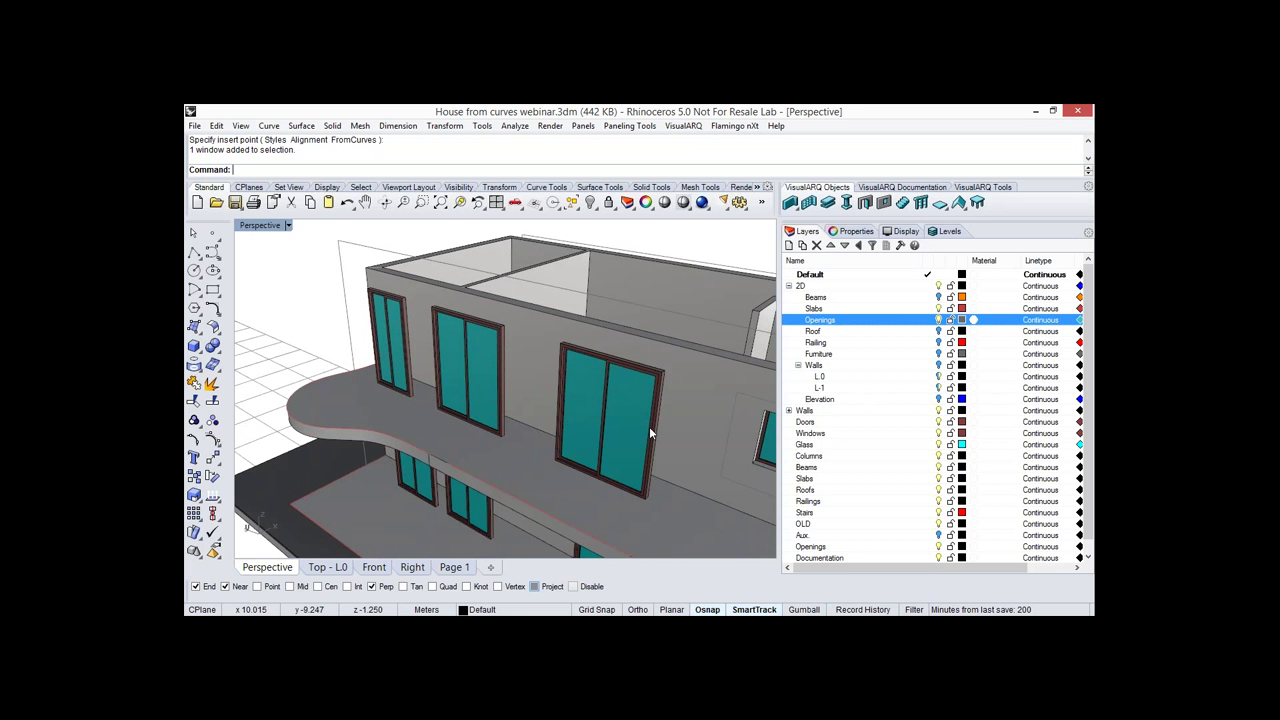
pyautogui.click(374, 396)
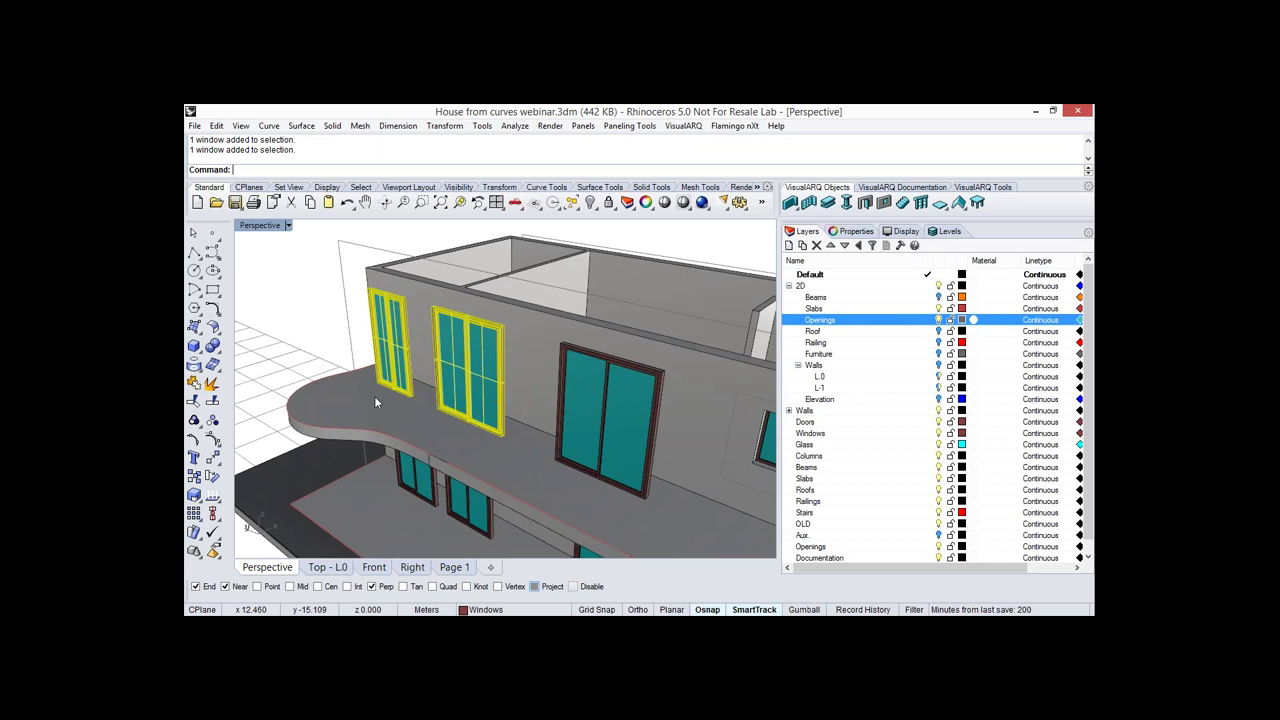
pyautogui.keyDown('shift'); pyautogui.click(606, 425); pyautogui.keyUp('shift')
pyautogui.keyDown('shift'); pyautogui.moveTo(583, 552); pyautogui.dragTo(557, 468, button='right'); pyautogui.keyUp('shift')
pyautogui.keyDown('shift'); pyautogui.click(394, 400); pyautogui.keyUp('shift')
pyautogui.keyDown('shift'); pyautogui.click(443, 390); pyautogui.keyUp('shift')
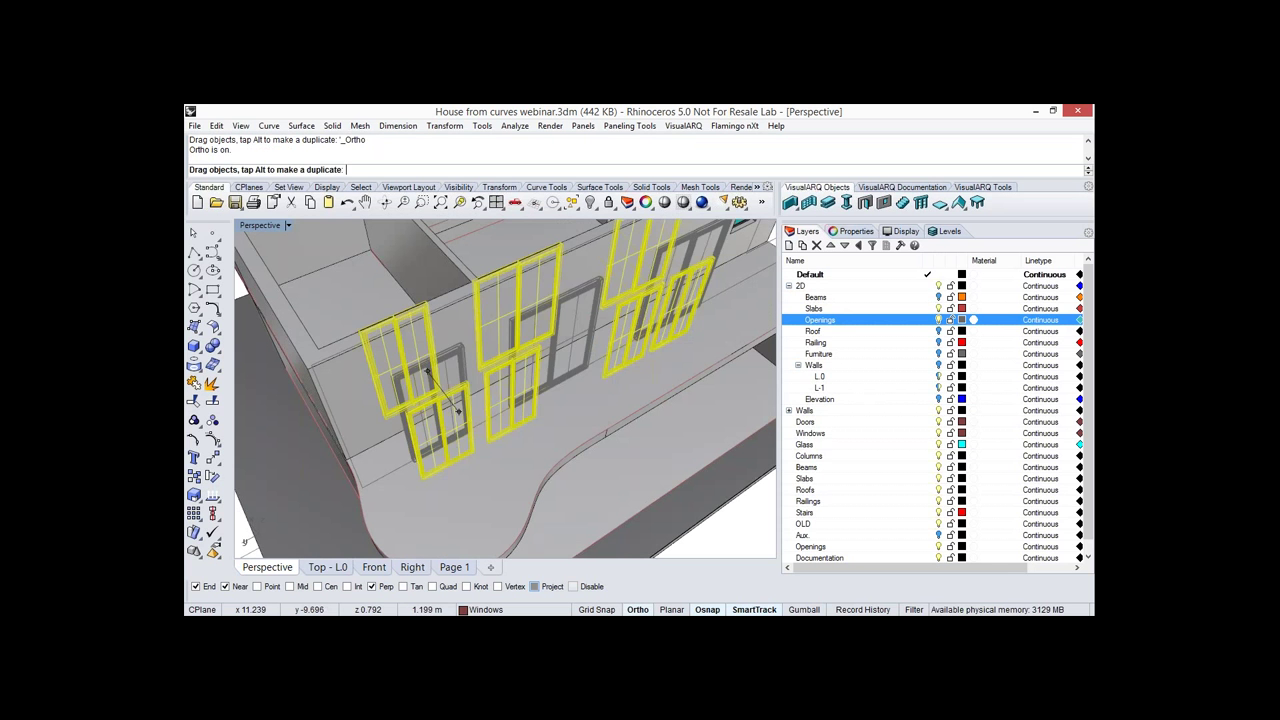
pyautogui.moveTo(458, 411); pyautogui.dragTo(598, 445)
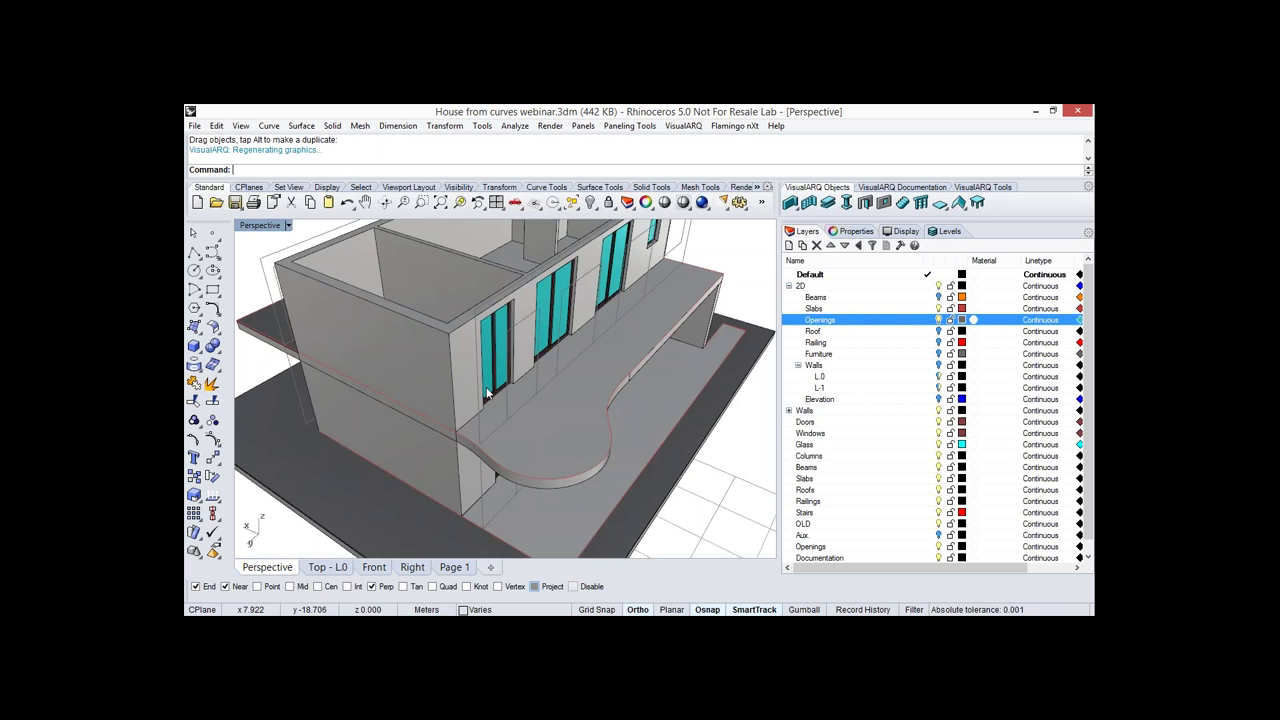
# Create Fixed windows from the S-shaped curve and the narrow vertical curves on the upper-floor rear wall.
pyautogui.moveTo(487, 393); pyautogui.dragTo(871, 286, button='right')
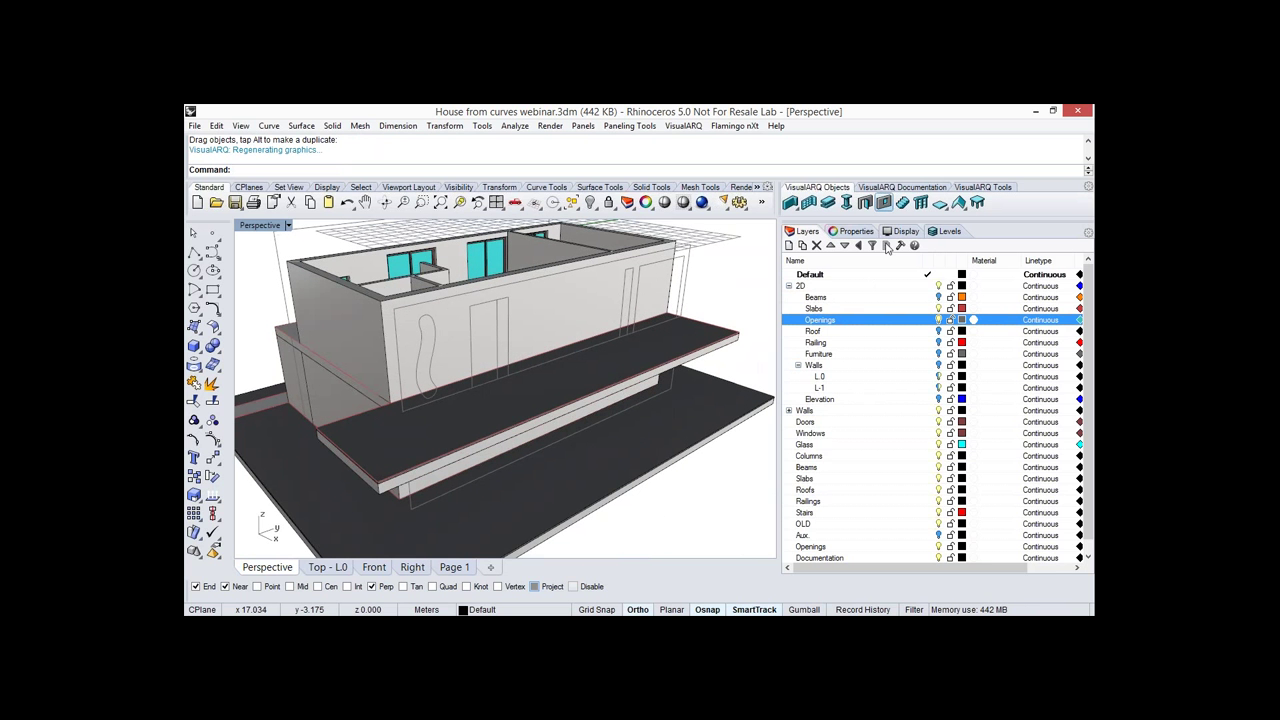
pyautogui.click(884, 203)
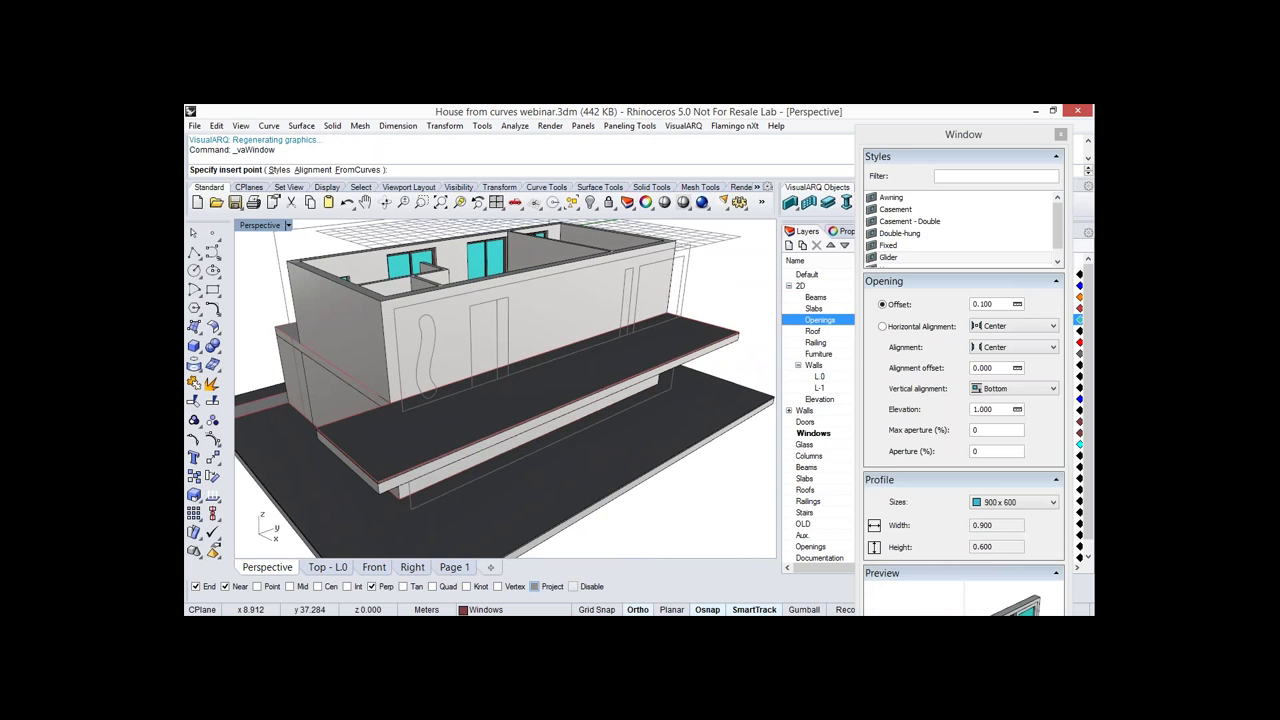
pyautogui.click(888, 245)
pyautogui.moveTo(420, 400); pyautogui.dragTo(490, 425, button='right')
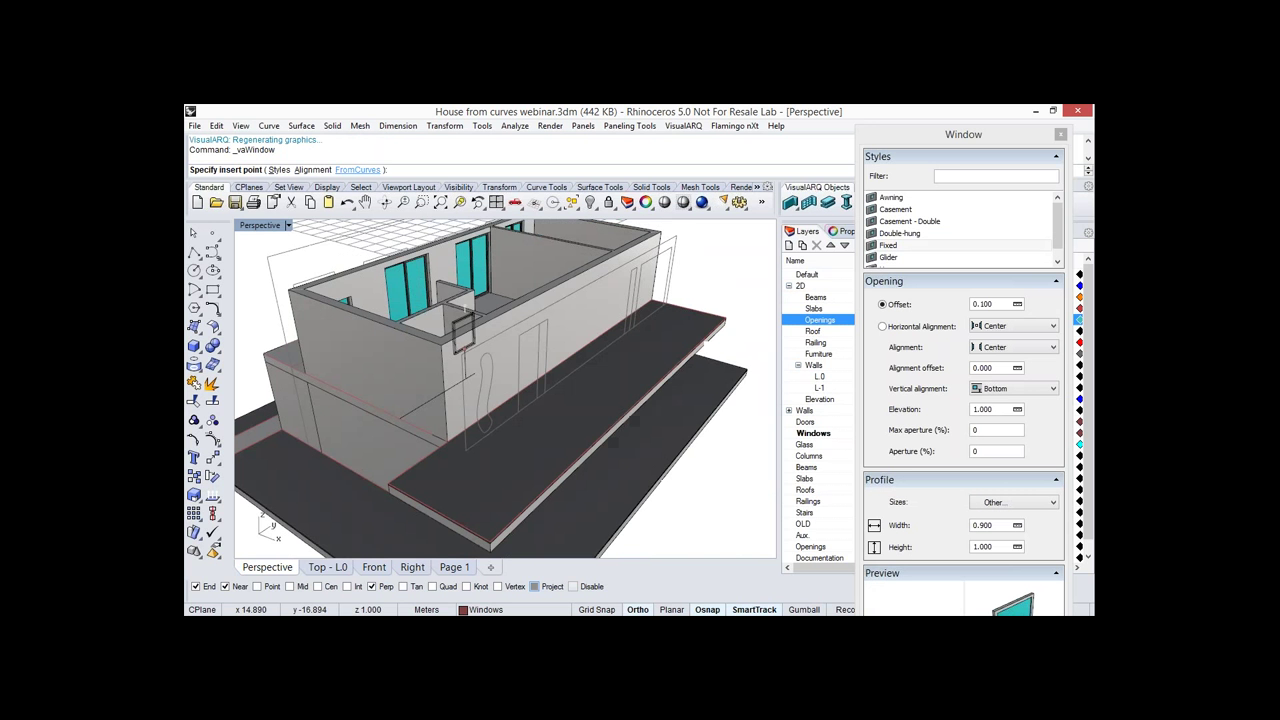
pyautogui.click(357, 169)
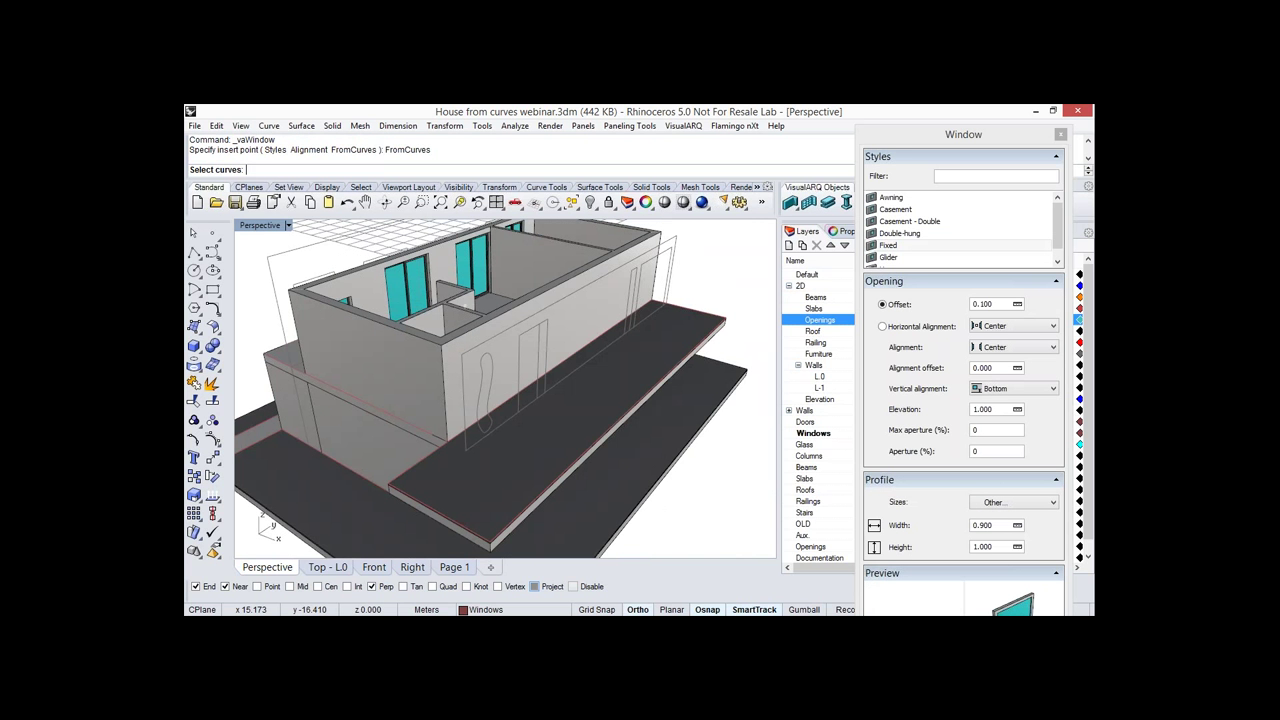
pyautogui.click(491, 376)
pyautogui.click(547, 350)
pyautogui.moveTo(530, 305); pyautogui.dragTo(471, 303, button='right')
pyautogui.press('Return')
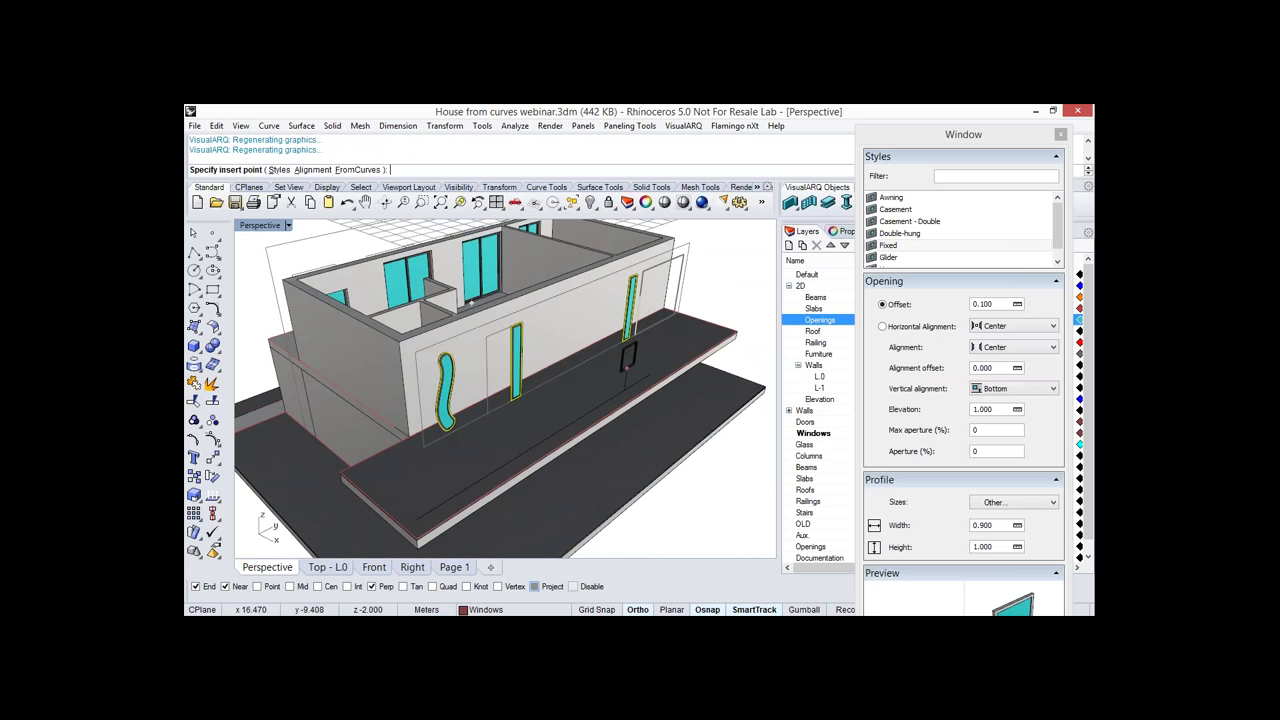
pyautogui.press('Escape')
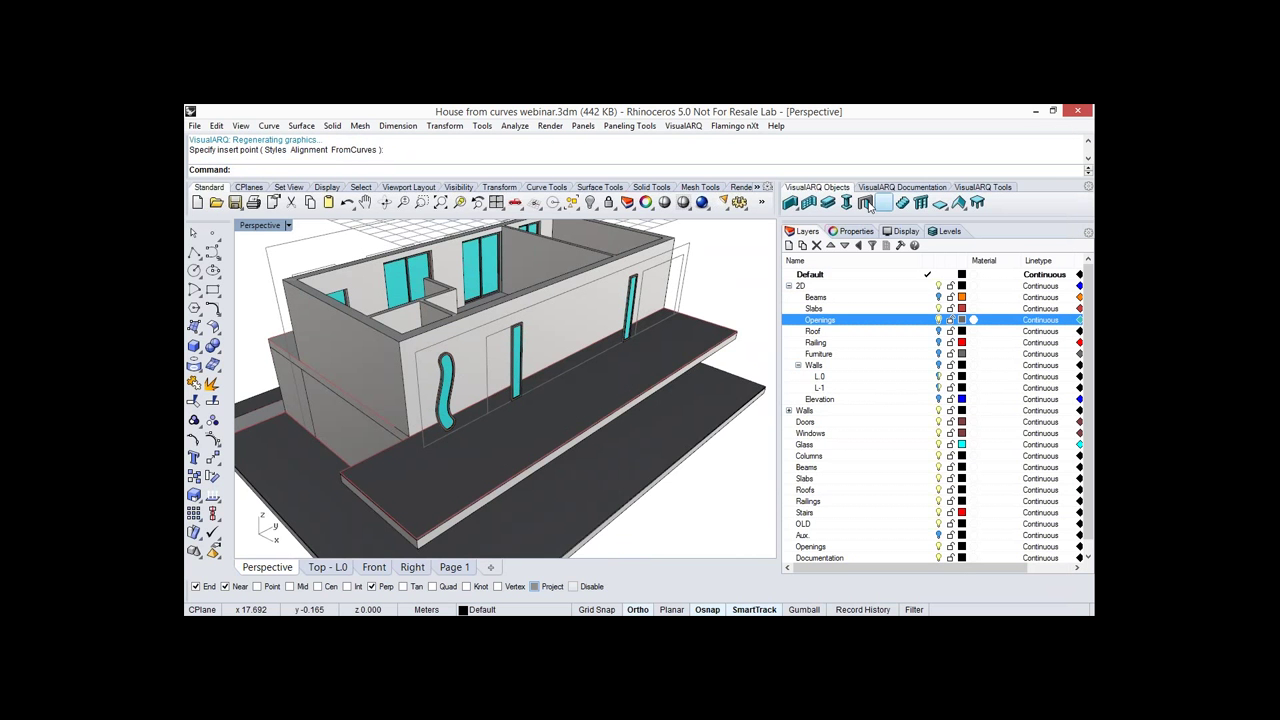
# Create a Hinged Simple door from the rectangular curve beside the narrow window on the upper-floor rear wall.
pyautogui.click(867, 204)
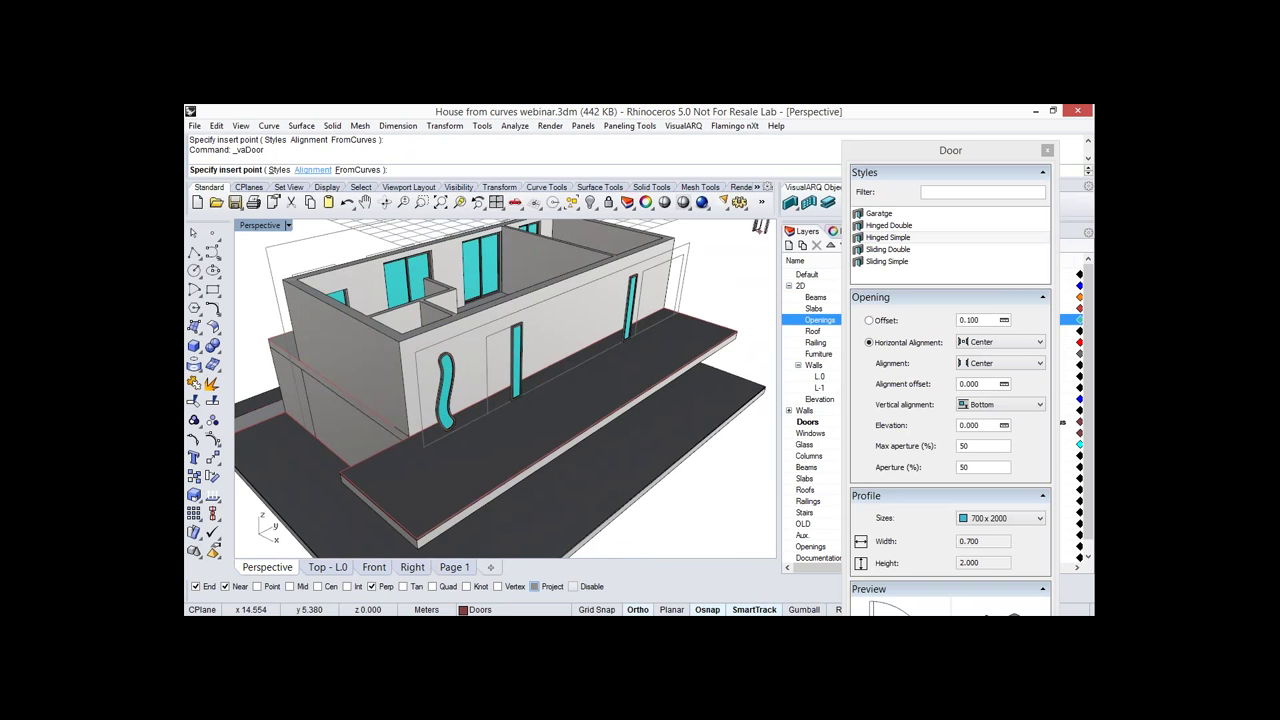
pyautogui.click(357, 169)
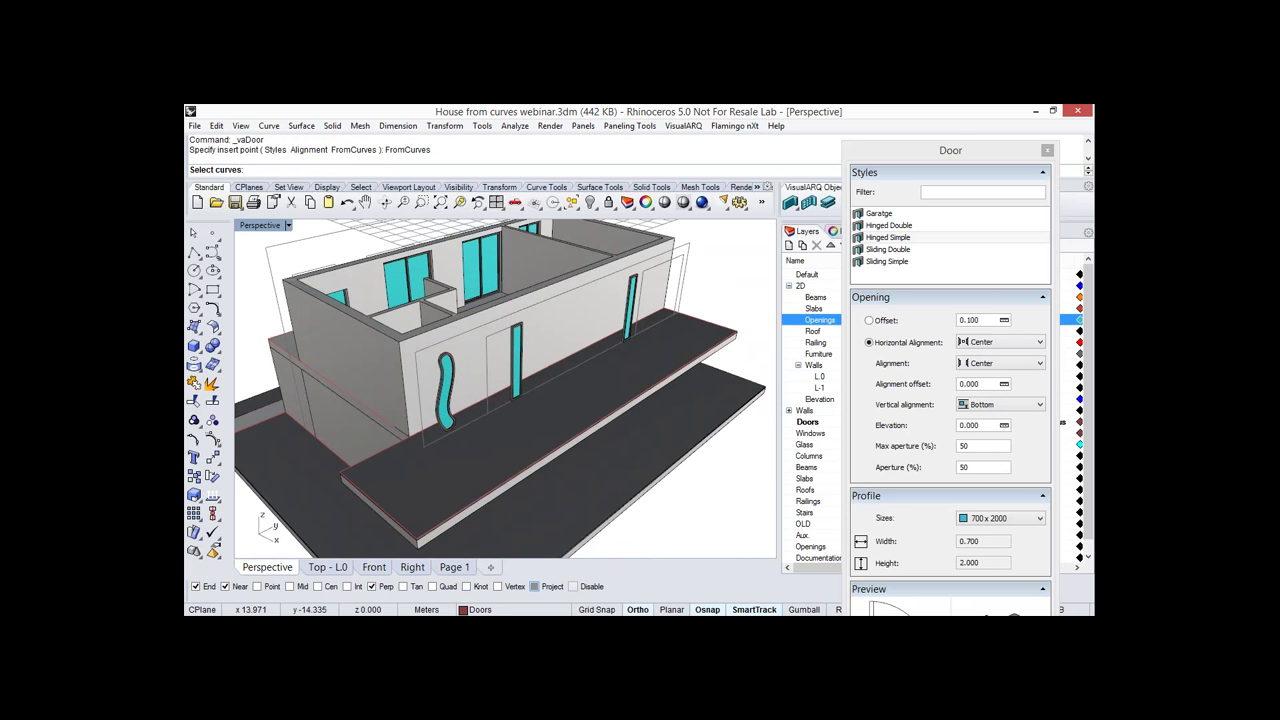
pyautogui.click(512, 358)
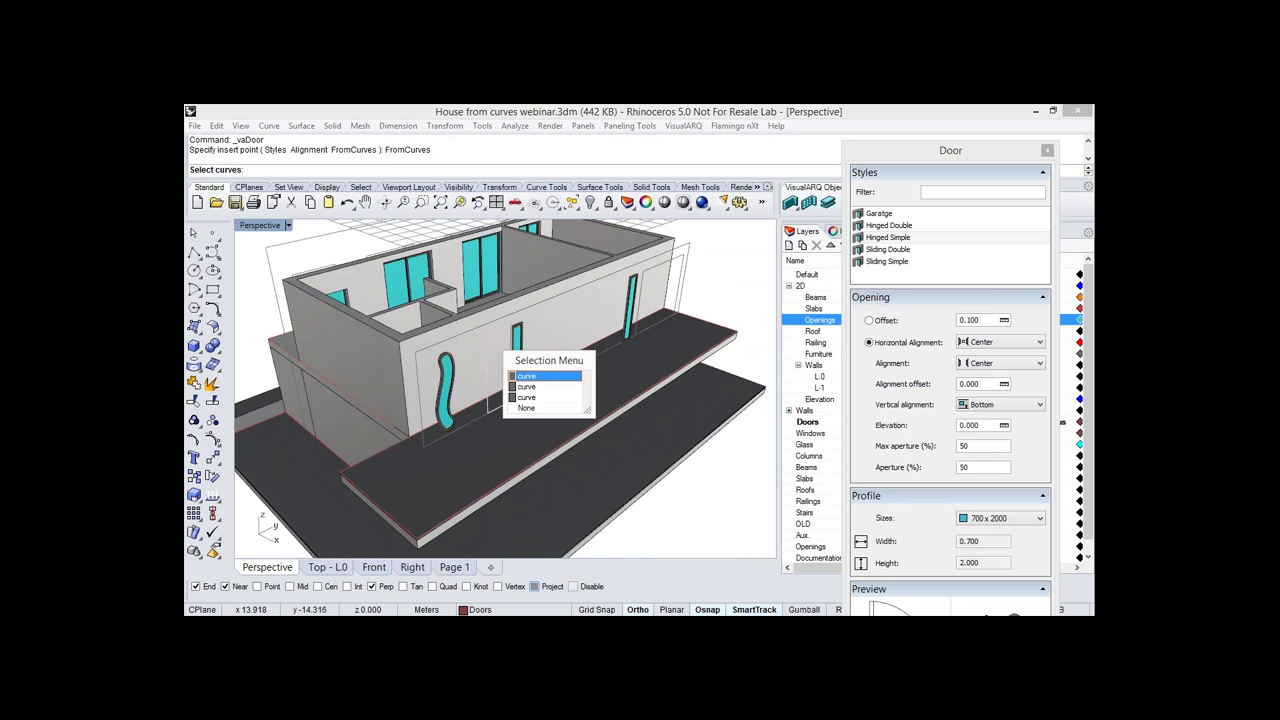
pyautogui.click(528, 376)
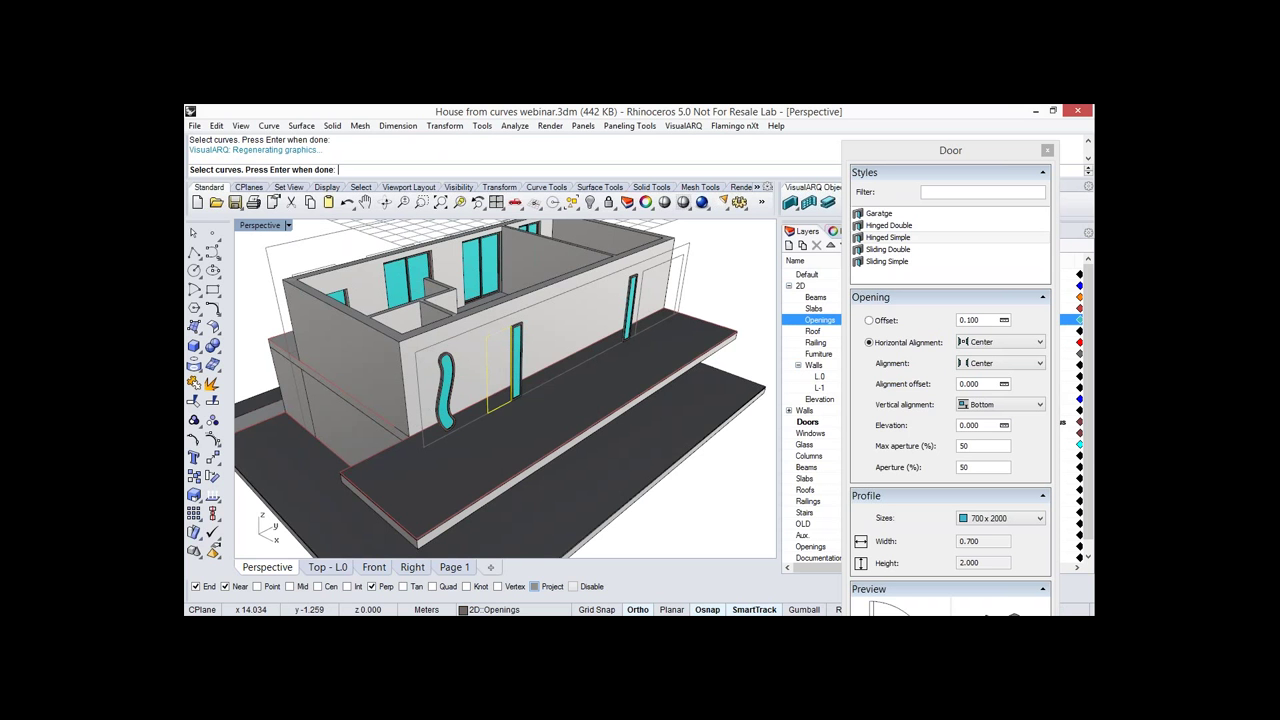
pyautogui.press('Return')
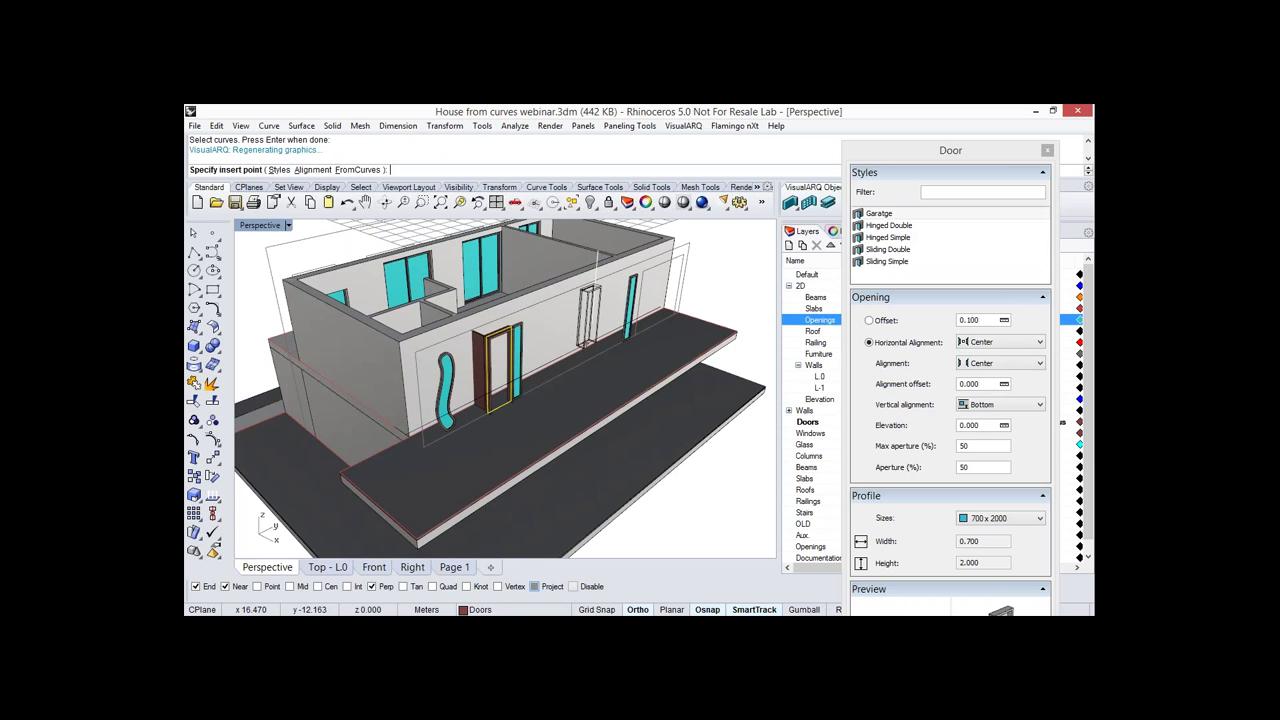
# Create a Garatge door from the wide rectangular curve at the far end of the upper-floor rear wall.
pyautogui.click(357, 170)
pyautogui.click(682, 267)
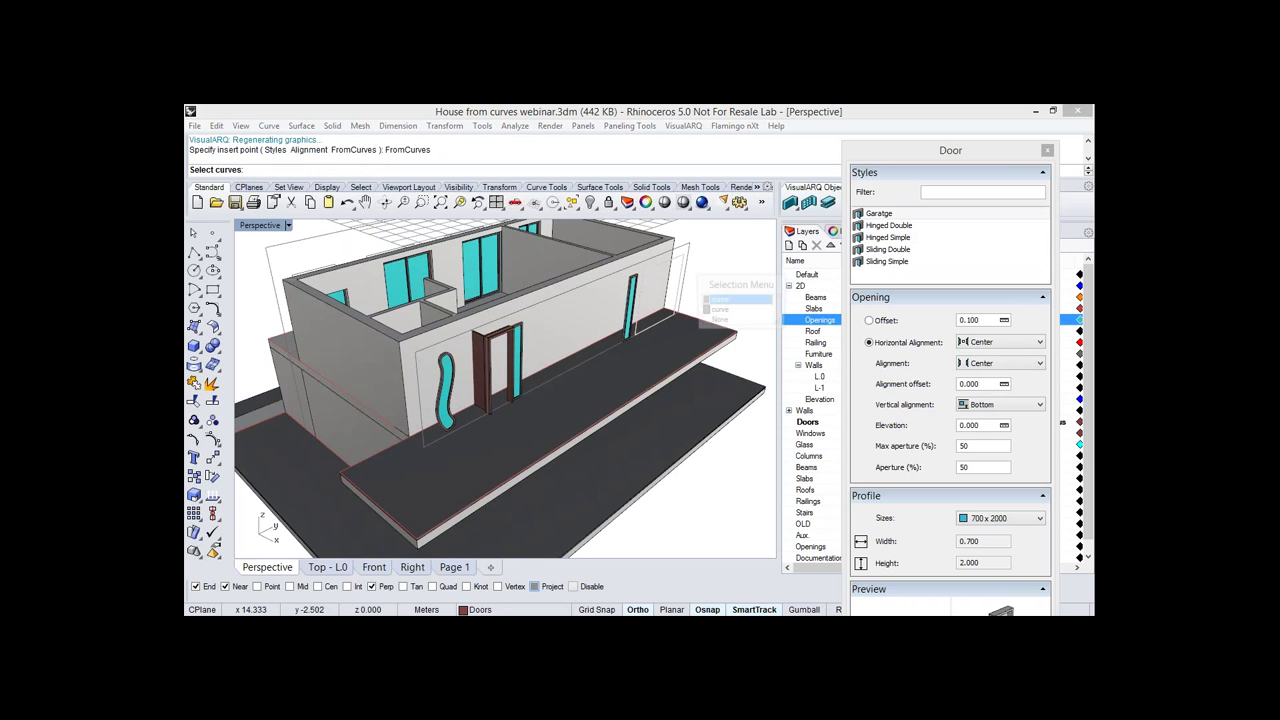
pyautogui.click(721, 299)
pyautogui.press('Return')
pyautogui.press('Return')
# Select the windows and doors of the upper-floor rear wall and move them perpendicular to it, into the wall thickness.
pyautogui.click(451, 387)
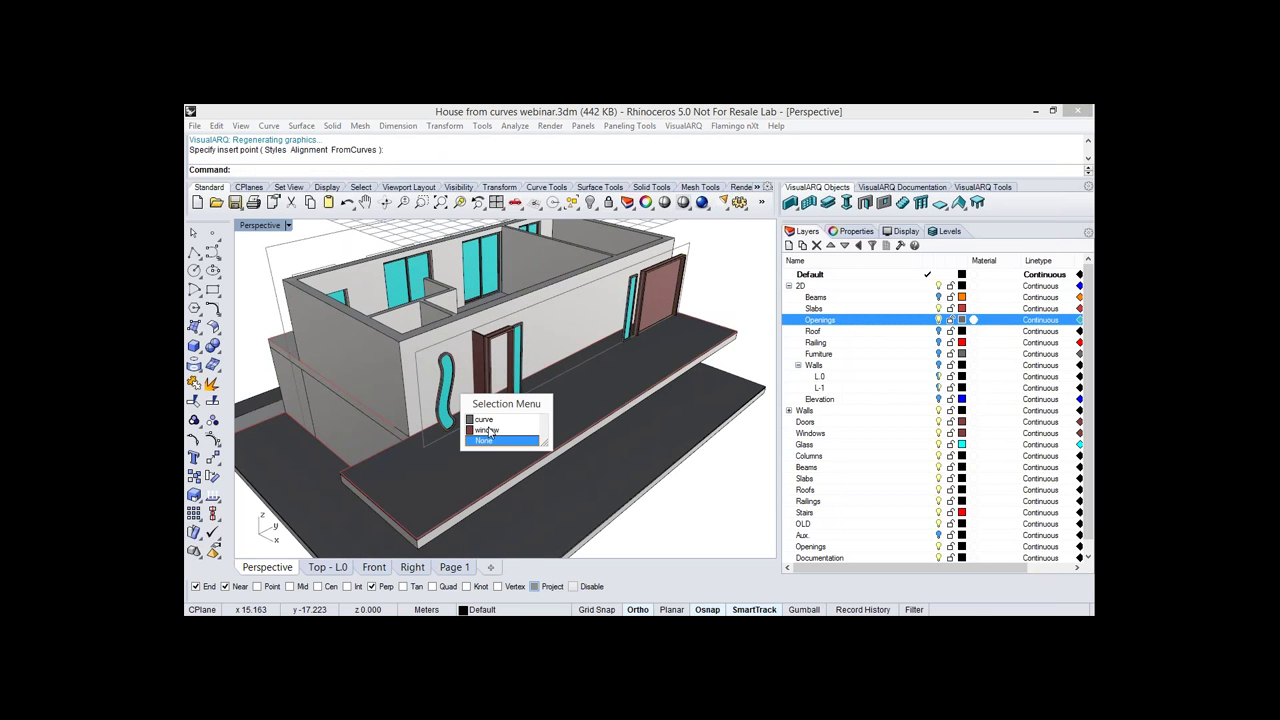
pyautogui.click(479, 345)
pyautogui.scroll(6, 479, 346)
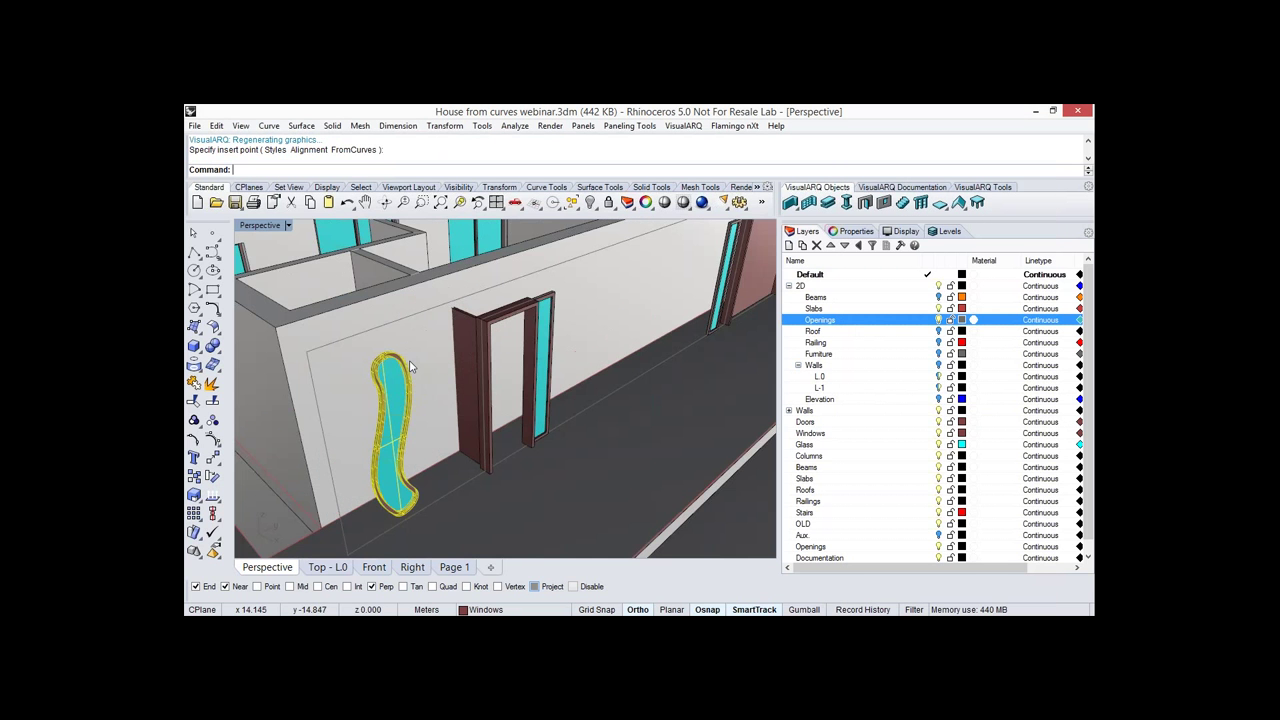
pyautogui.scroll(-3, 410, 366)
pyautogui.keyDown('shift'); pyautogui.click(460, 392); pyautogui.keyUp('shift')
pyautogui.keyDown('shift'); pyautogui.click(500, 368); pyautogui.keyUp('shift')
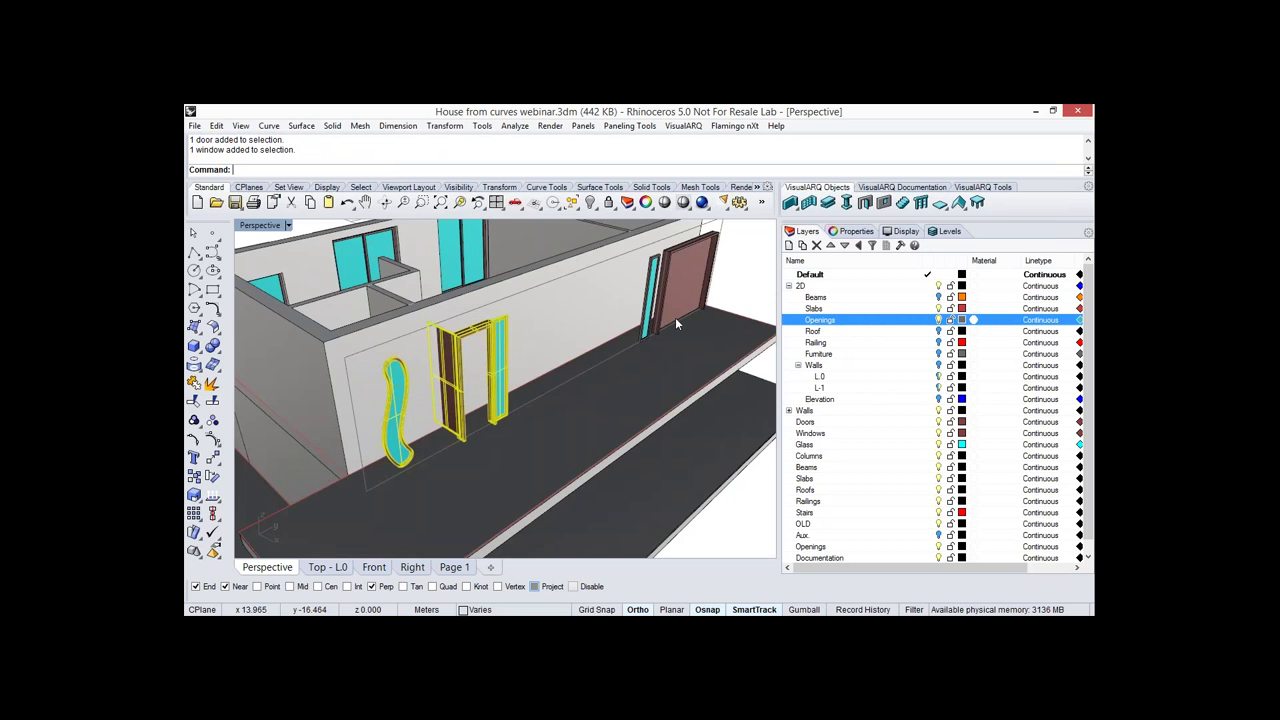
pyautogui.scroll(5, 676, 322)
pyautogui.keyDown('shift'); pyautogui.click(665, 362); pyautogui.keyUp('shift')
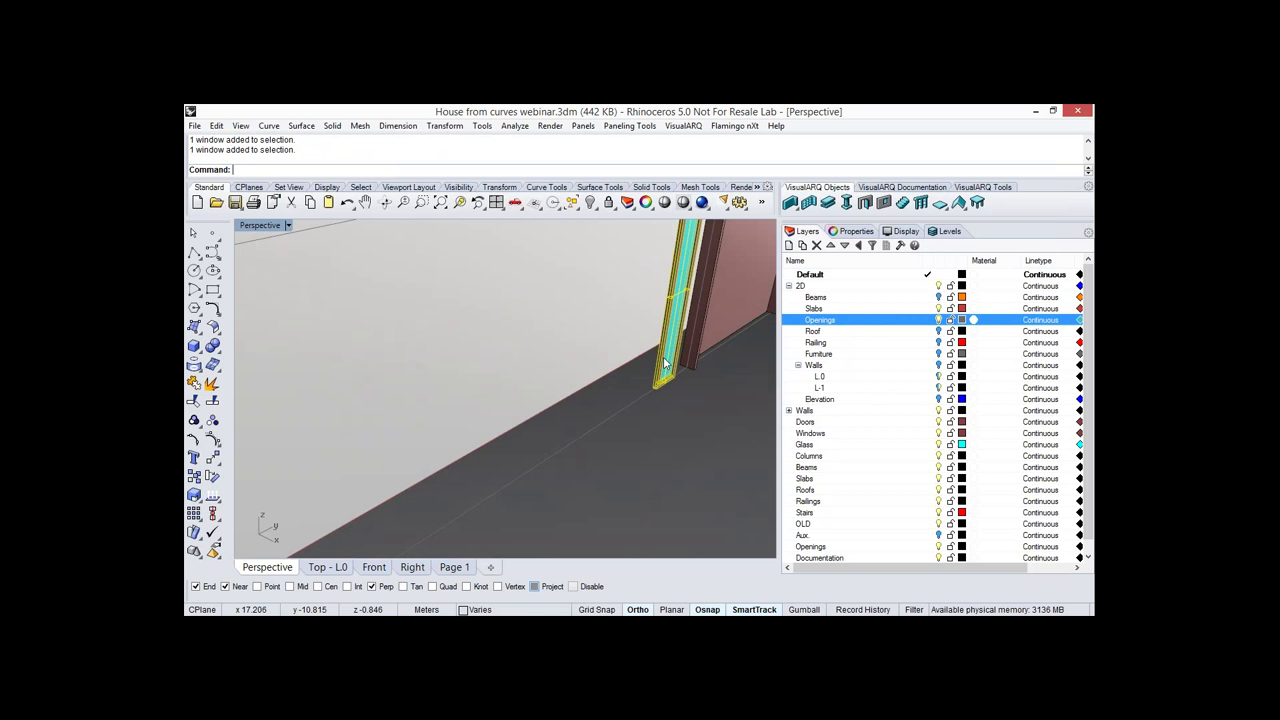
pyautogui.keyDown('shift'); pyautogui.click(665, 363); pyautogui.keyUp('shift')
pyautogui.scroll(-5, 608, 424)
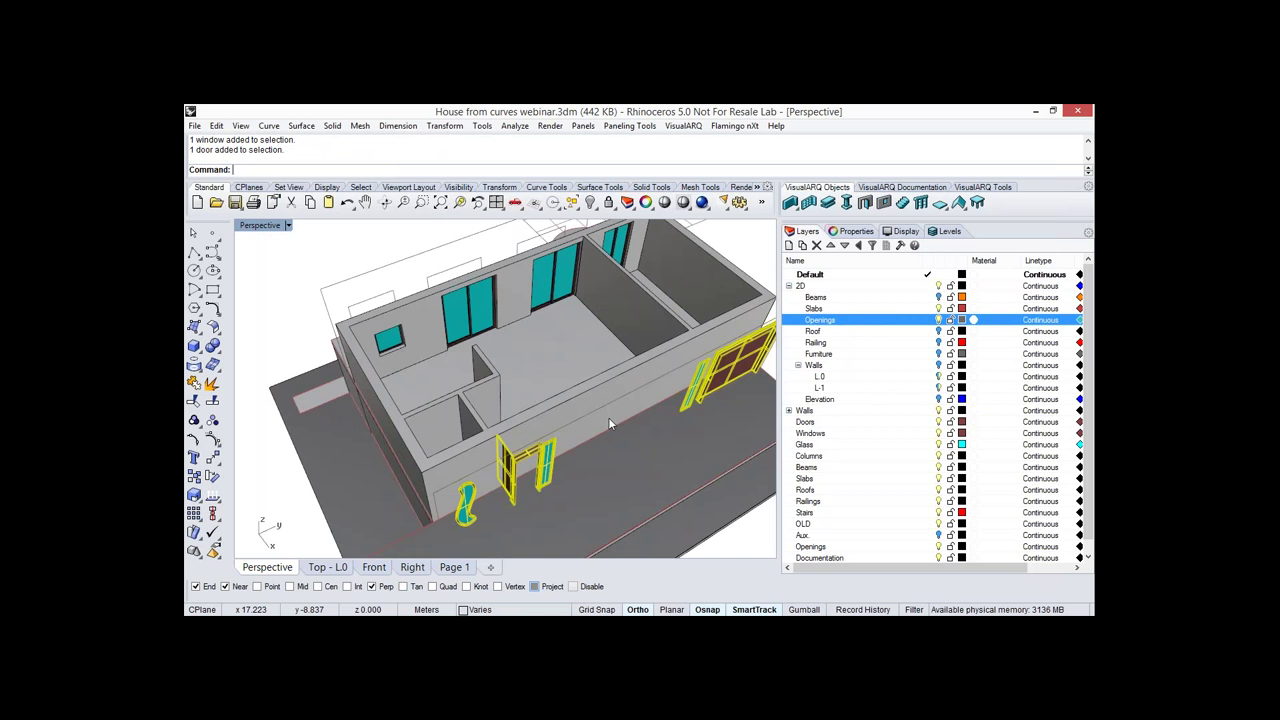
pyautogui.scroll(3, 608, 417)
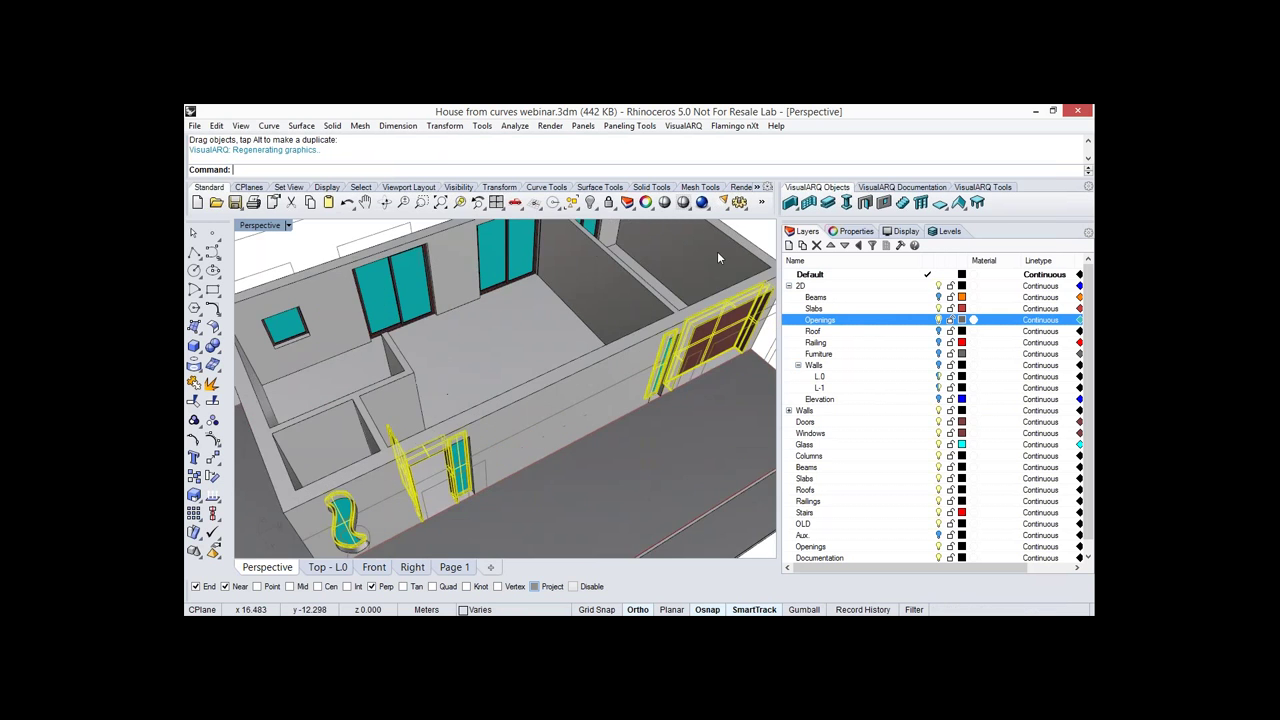
pyautogui.scroll(-4, 717, 258)
# Hide the Openings sublayer of the 2D layer and make L-1 the current level.
pyautogui.moveTo(454, 498); pyautogui.dragTo(606, 324, button='right')
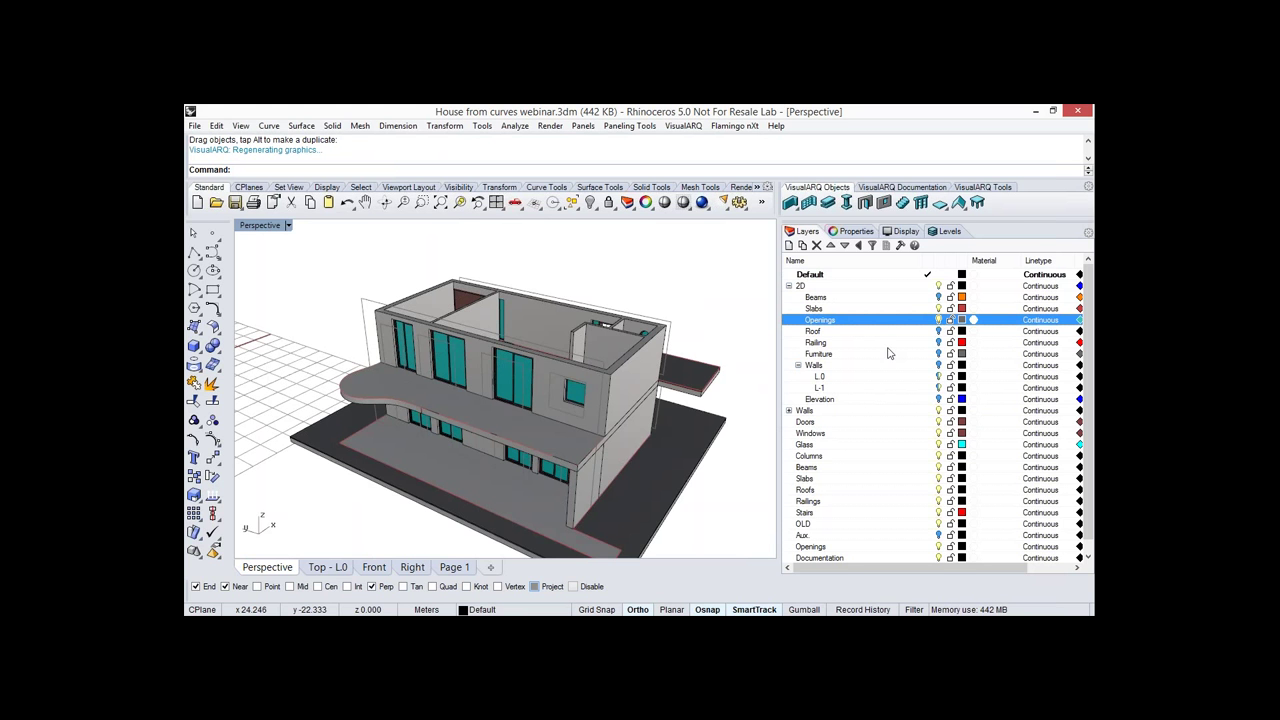
pyautogui.click(938, 320)
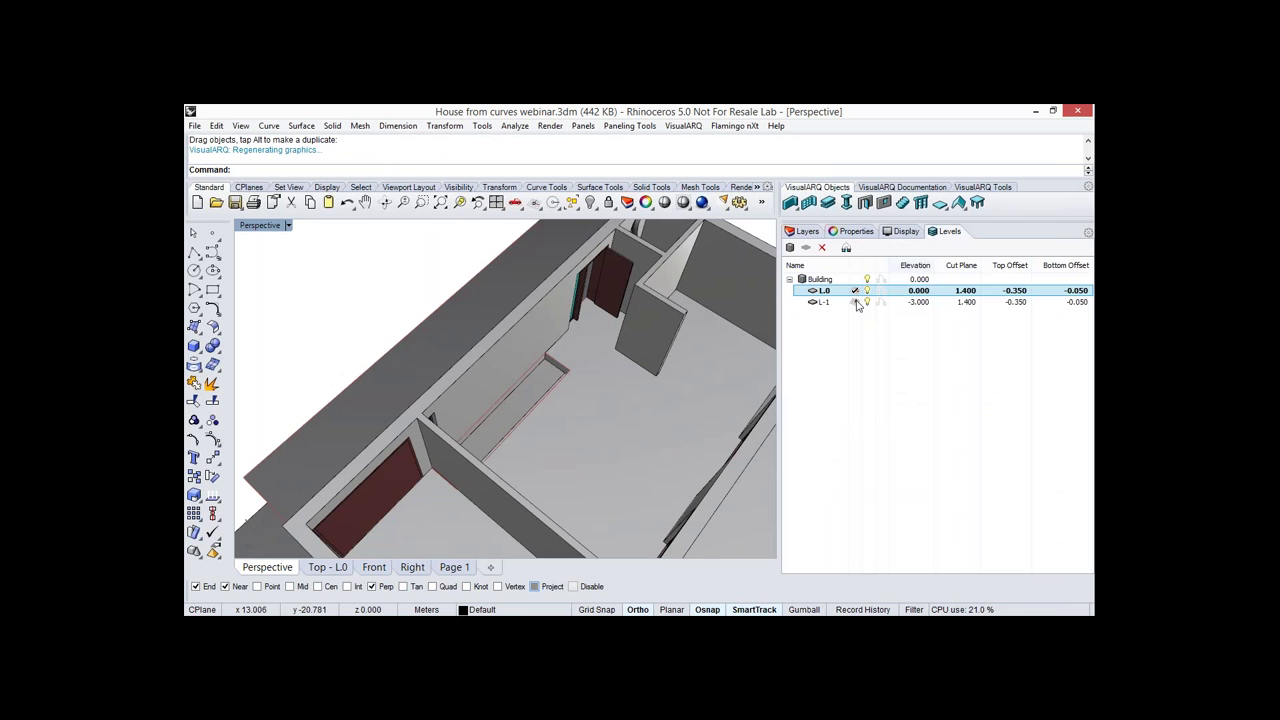
pyautogui.click(855, 302)
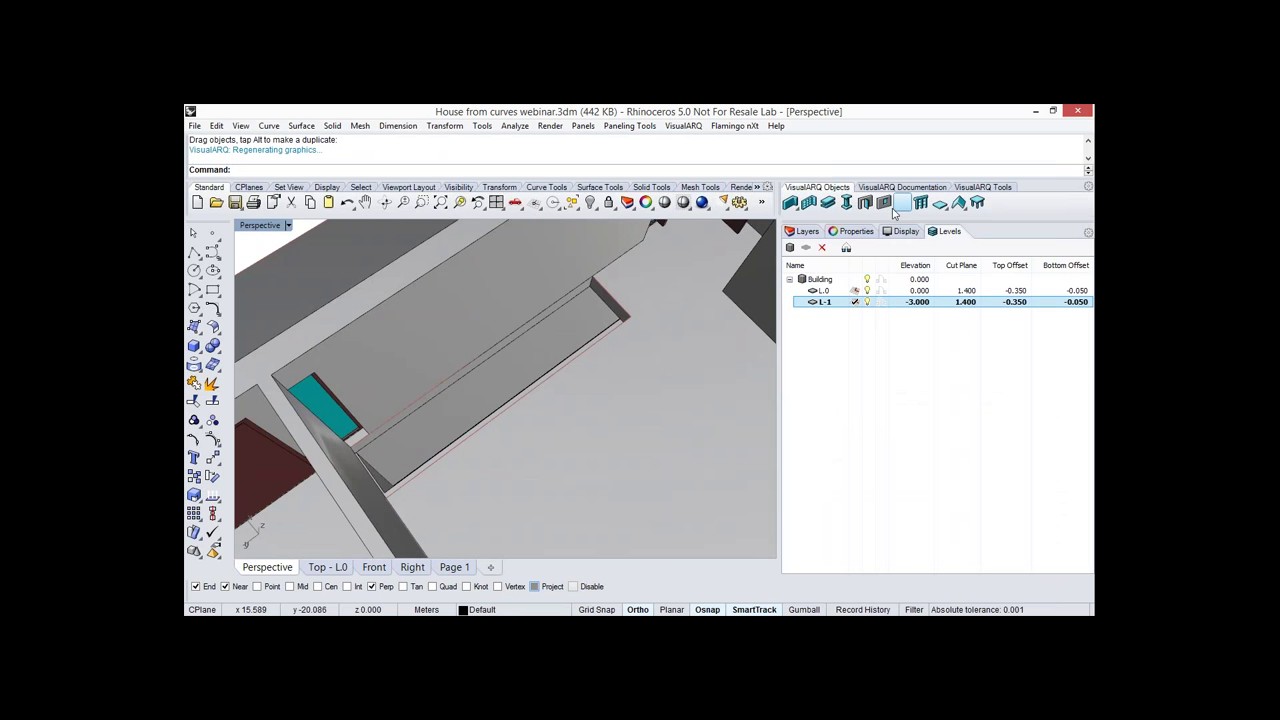
# Start a left-aligned Standard stair at the slab opening and set its width to 0.850 by picking a distance across the opening.
pyautogui.click(898, 205)
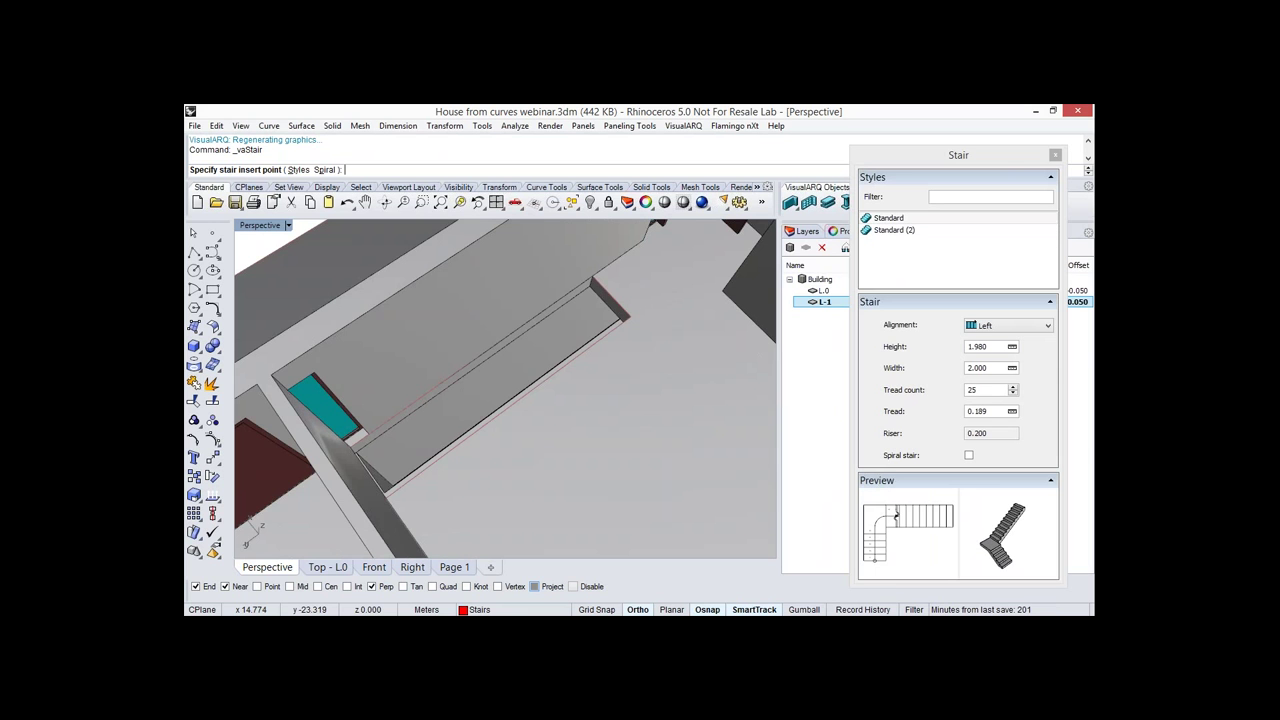
pyautogui.scroll(4, 557, 331)
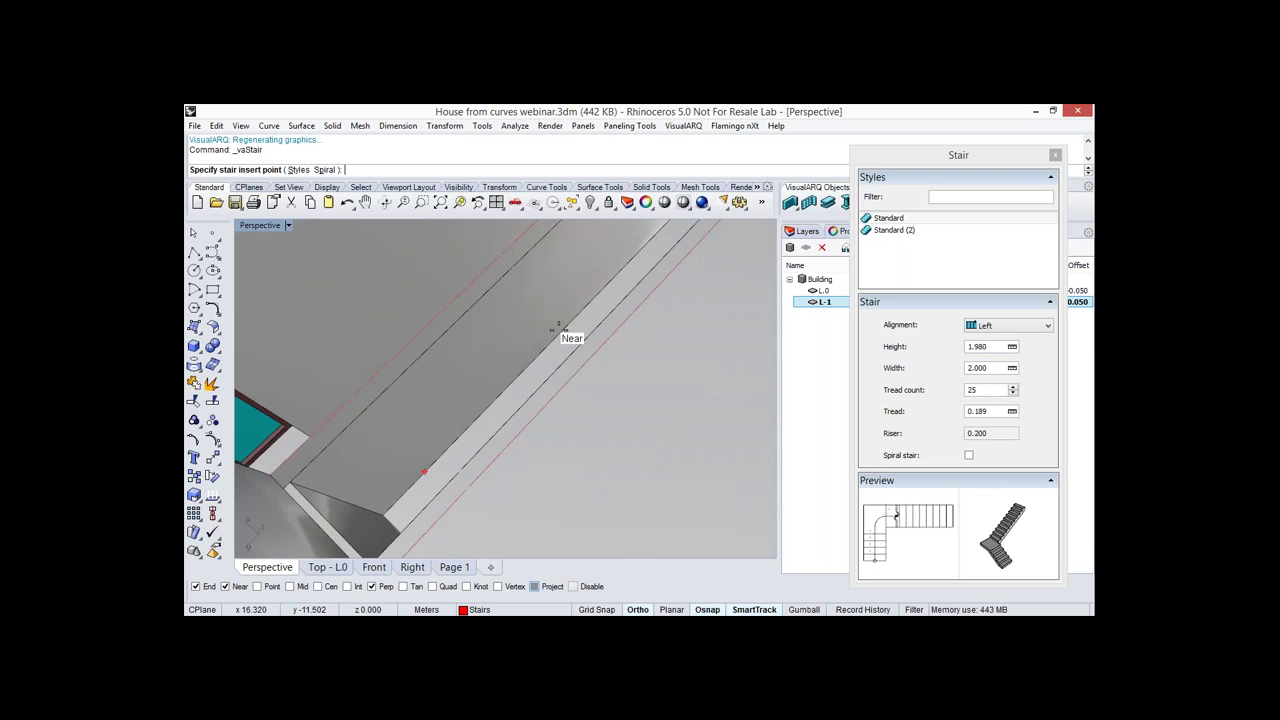
pyautogui.click(557, 331)
pyautogui.scroll(-3, 568, 330)
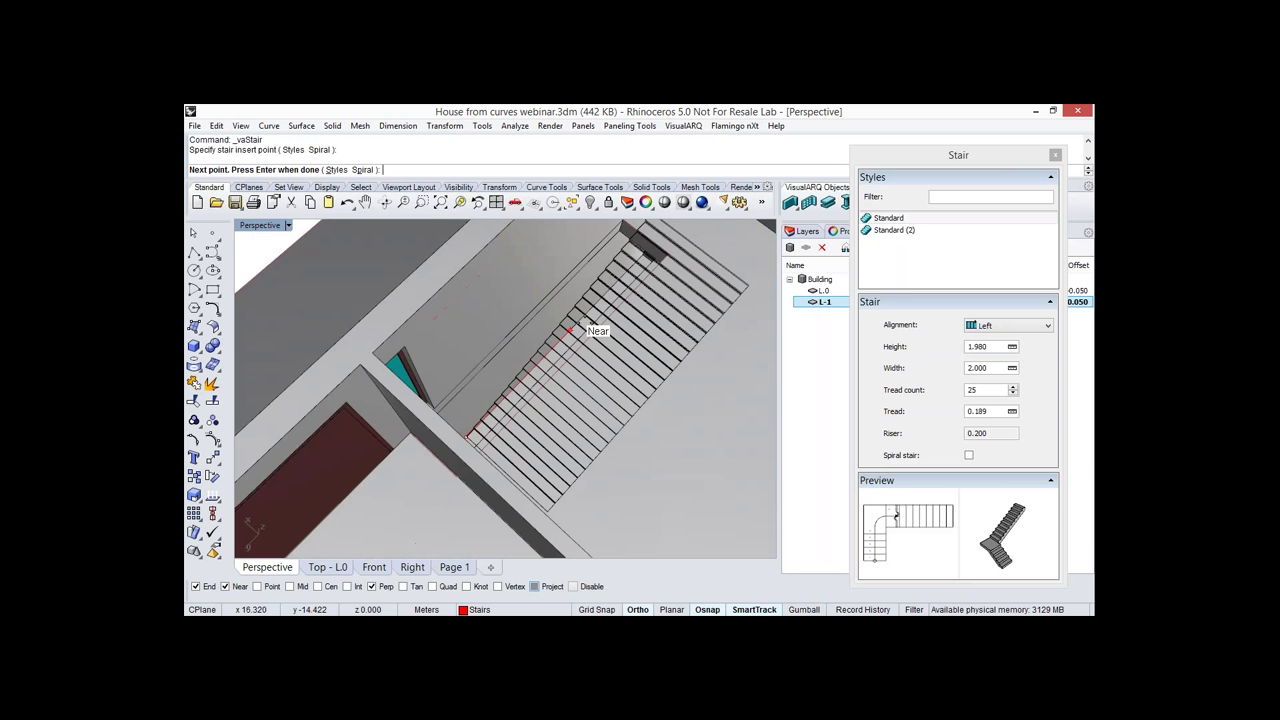
pyautogui.scroll(2, 568, 330)
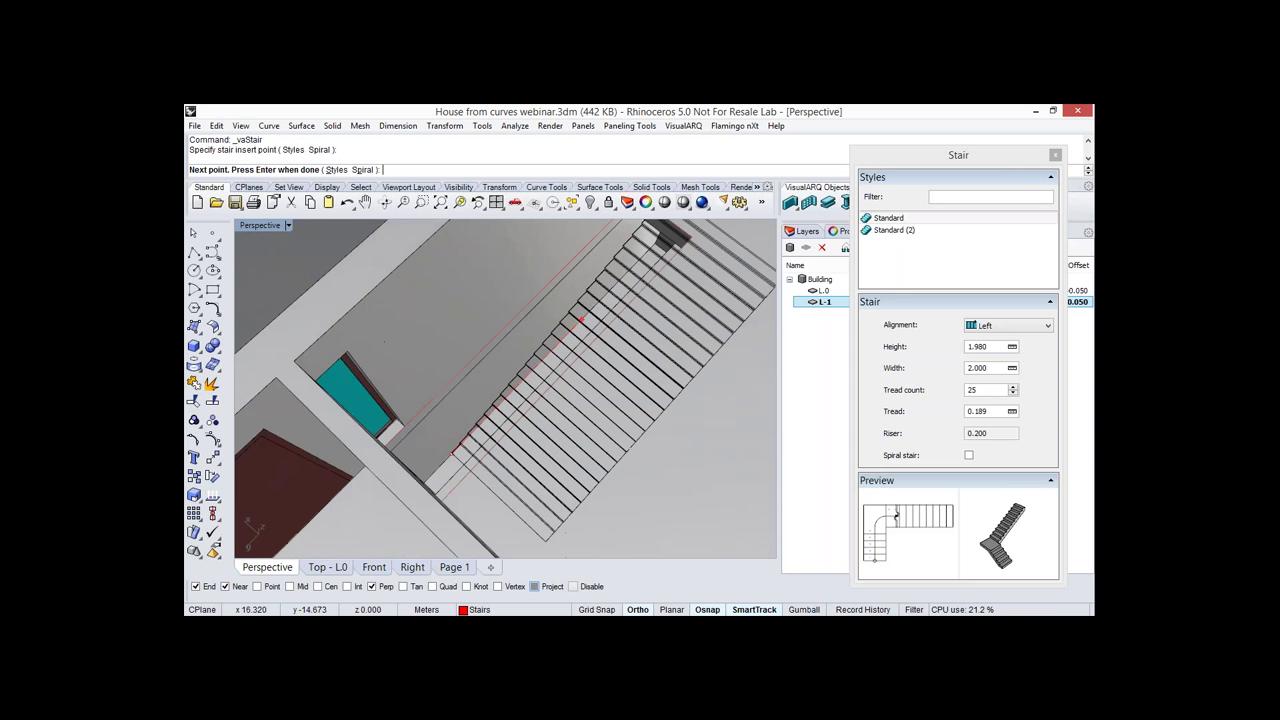
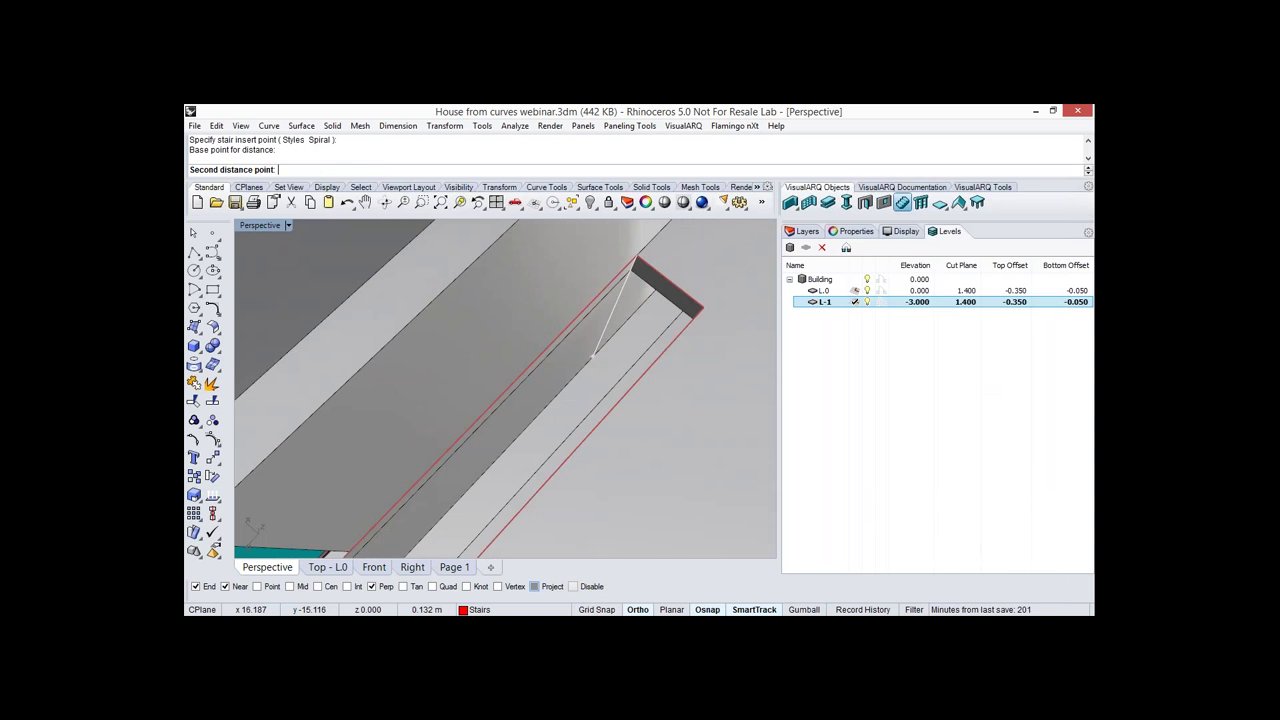
pyautogui.click(593, 355)
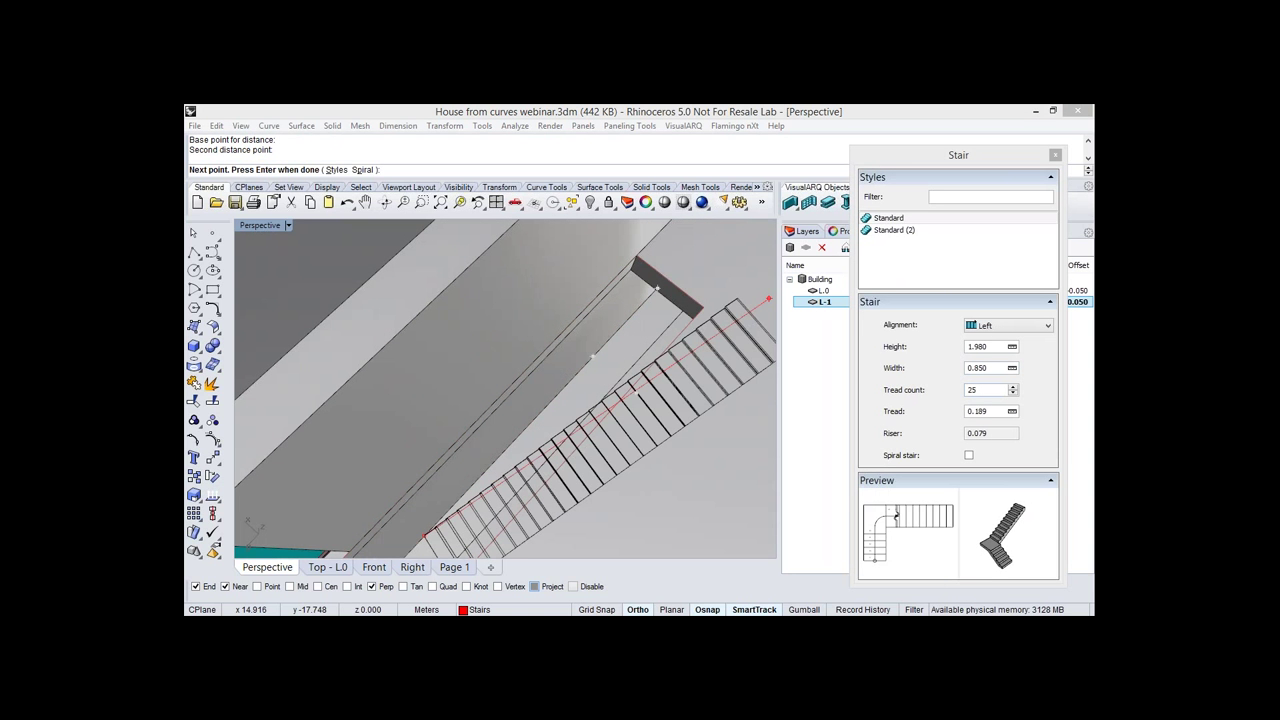
# Set the stair's tread count to 17 and finish placing it along the slab opening.
pyautogui.doubleClick(973, 390)
pyautogui.write('1')
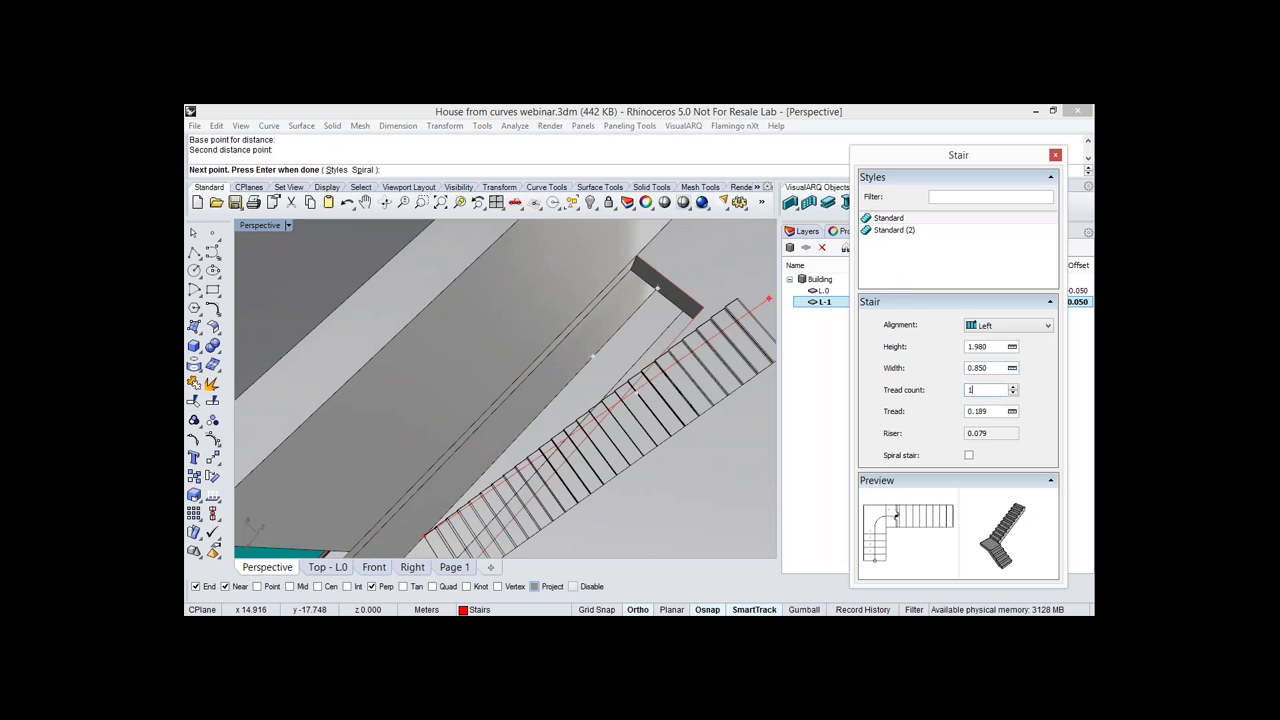
pyautogui.write('7')
pyautogui.press('Return')
pyautogui.press('Return')
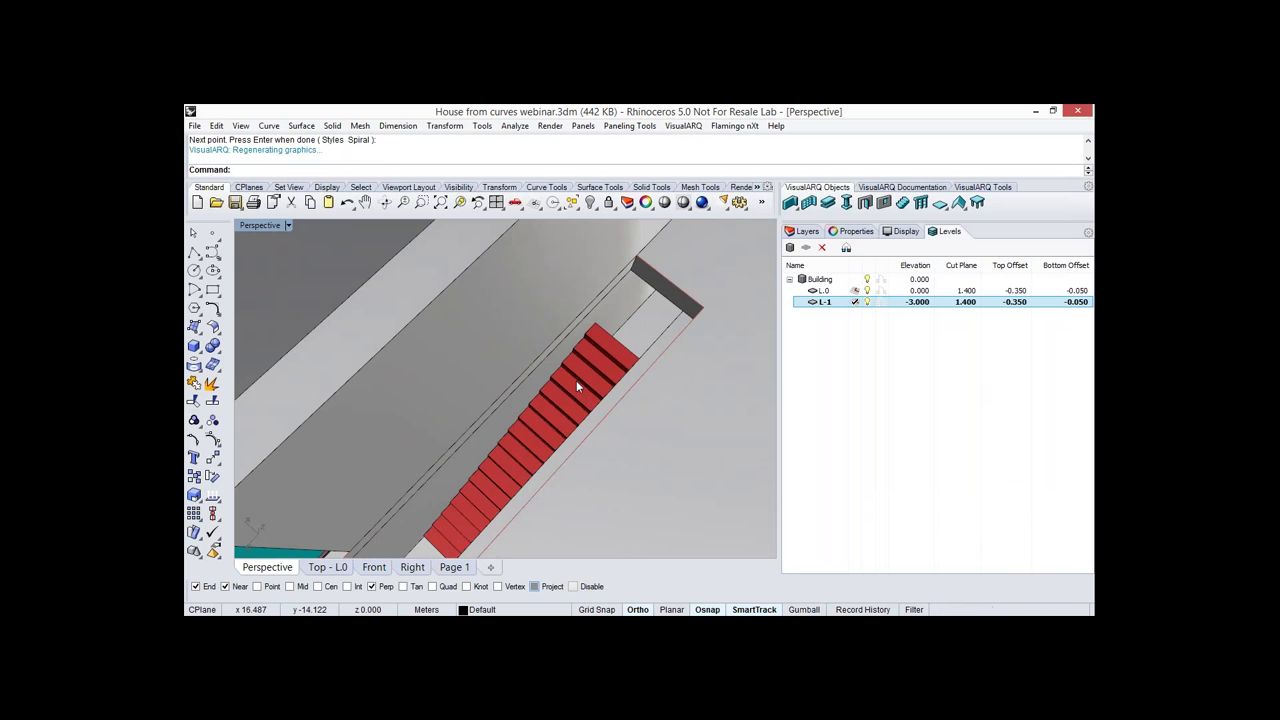
# Set the tread of the new stair to 0.250.
pyautogui.click(576, 380)
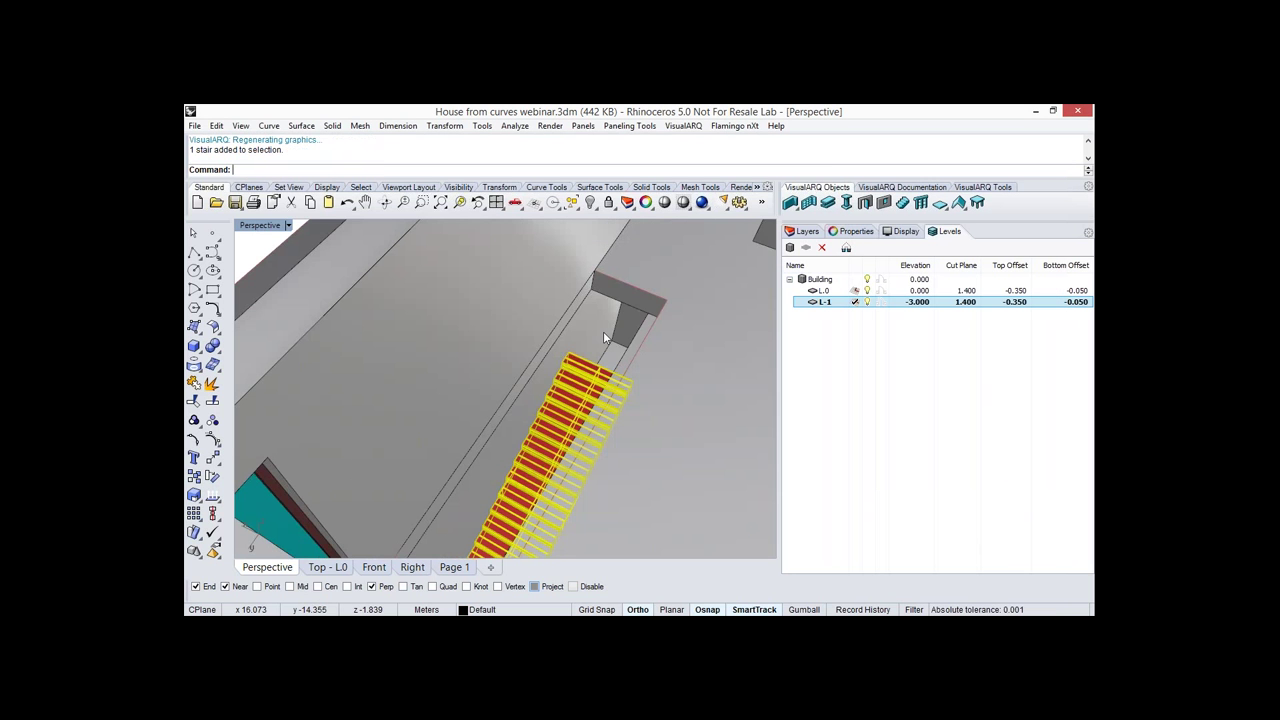
pyautogui.moveTo(603, 331); pyautogui.dragTo(555, 345, button='right')
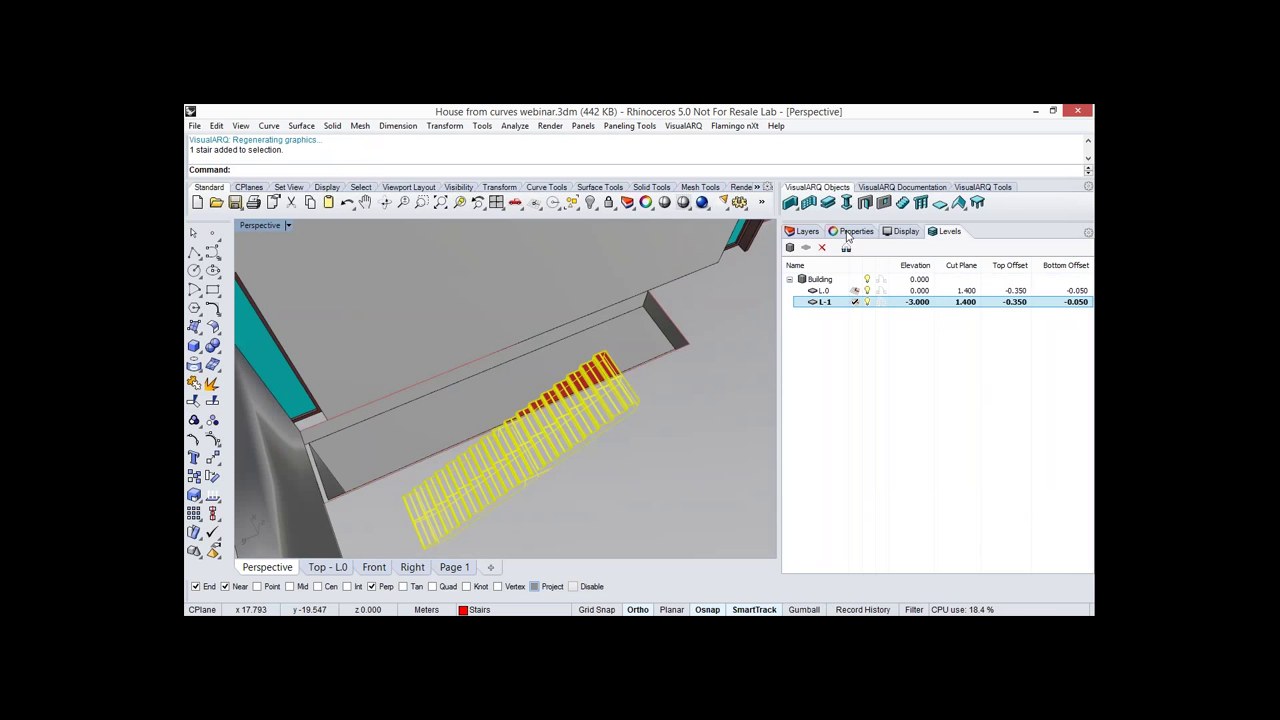
pyautogui.click(850, 232)
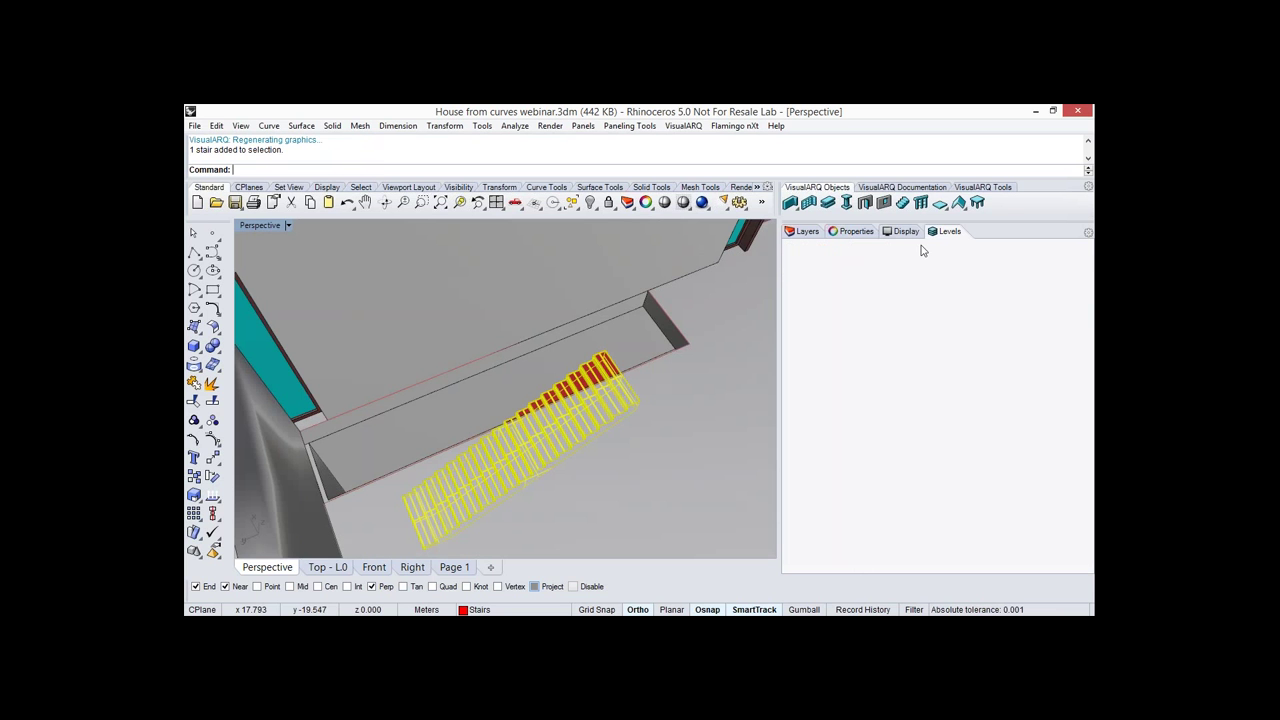
pyautogui.click(915, 252)
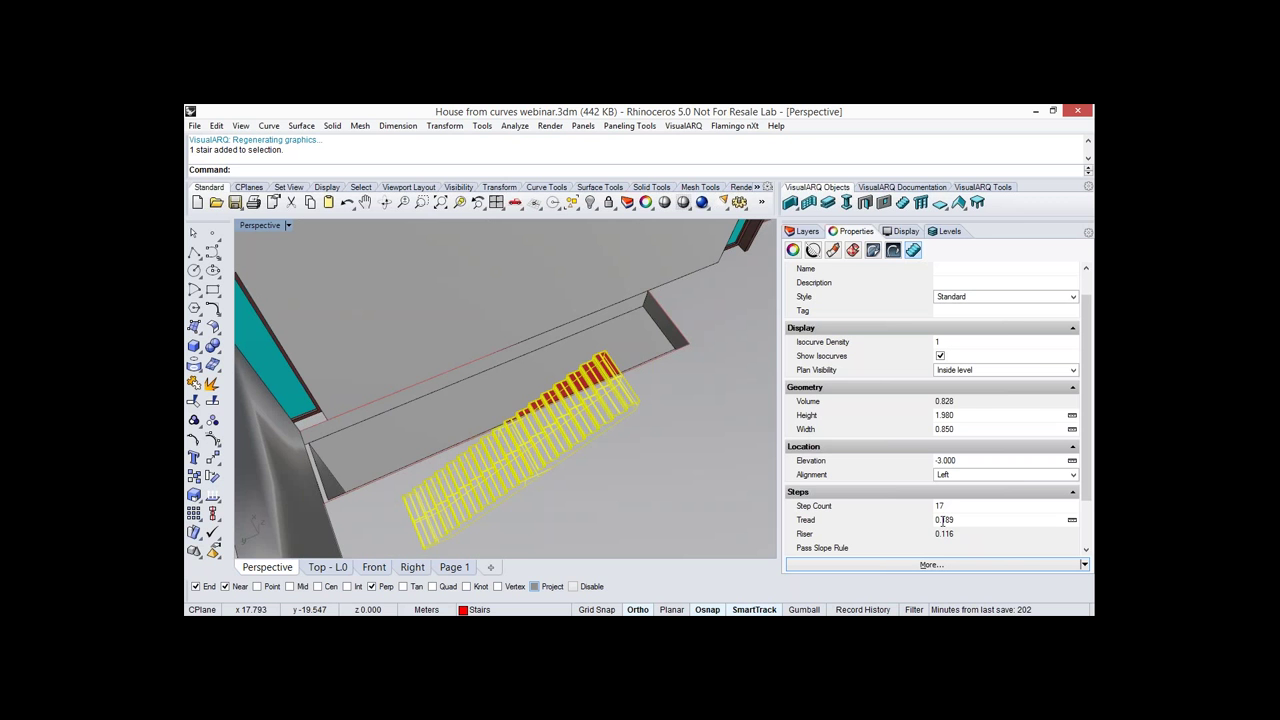
pyautogui.moveTo(940, 520); pyautogui.dragTo(960, 519)
pyautogui.write('25')
pyautogui.click(968, 505)
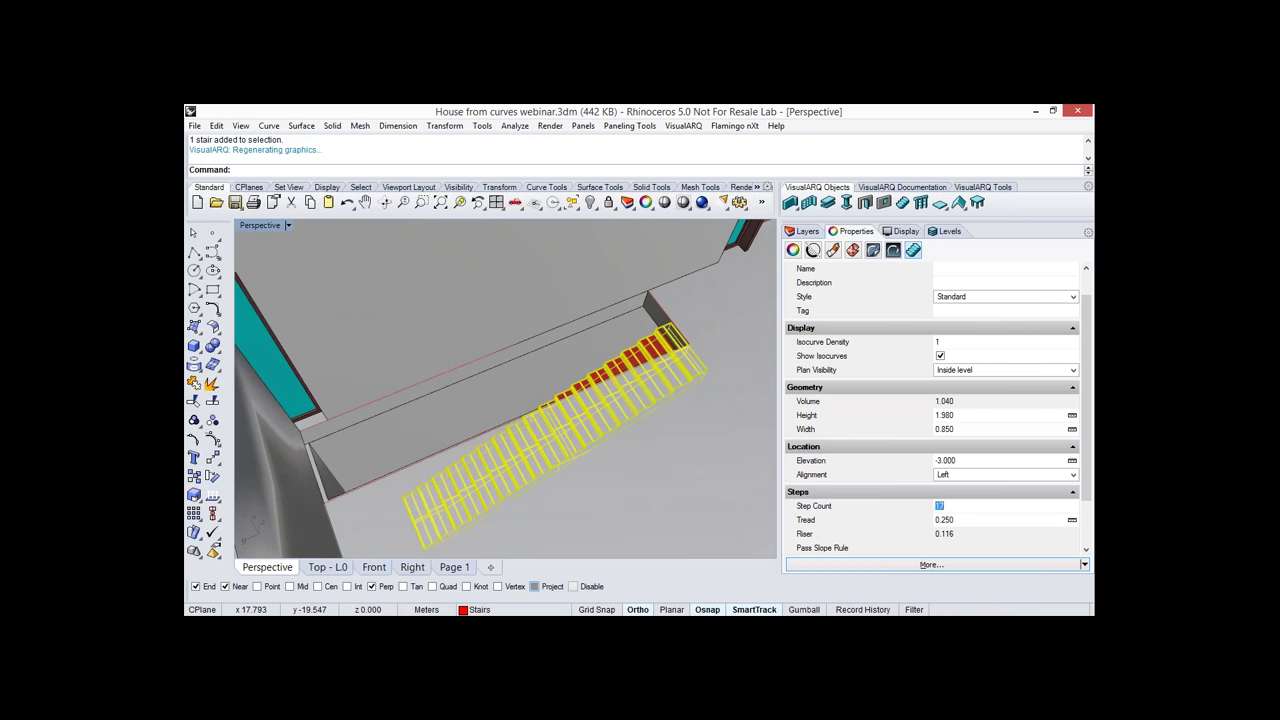
# Set the stair's height to 3.000 and deselect it.
pyautogui.moveTo(560, 464); pyautogui.dragTo(620, 455, button='right')
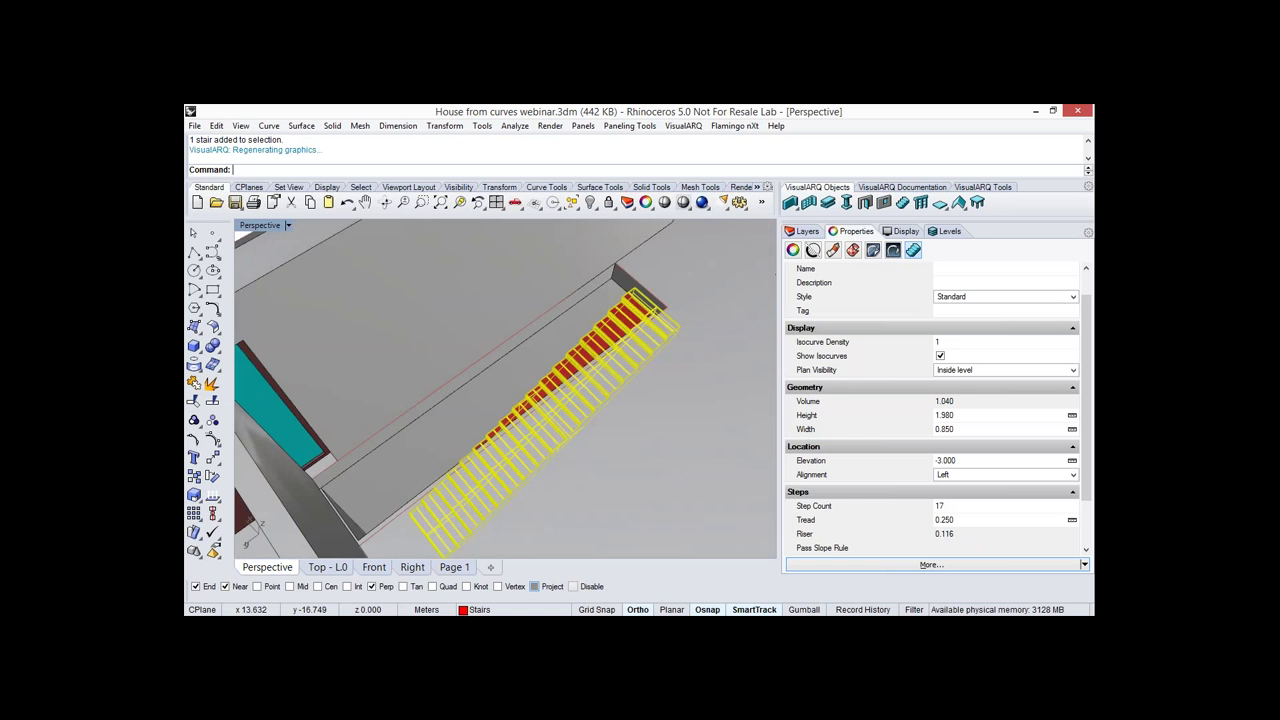
pyautogui.moveTo(545, 305); pyautogui.dragTo(600, 290, button='right')
pyautogui.click(946, 415)
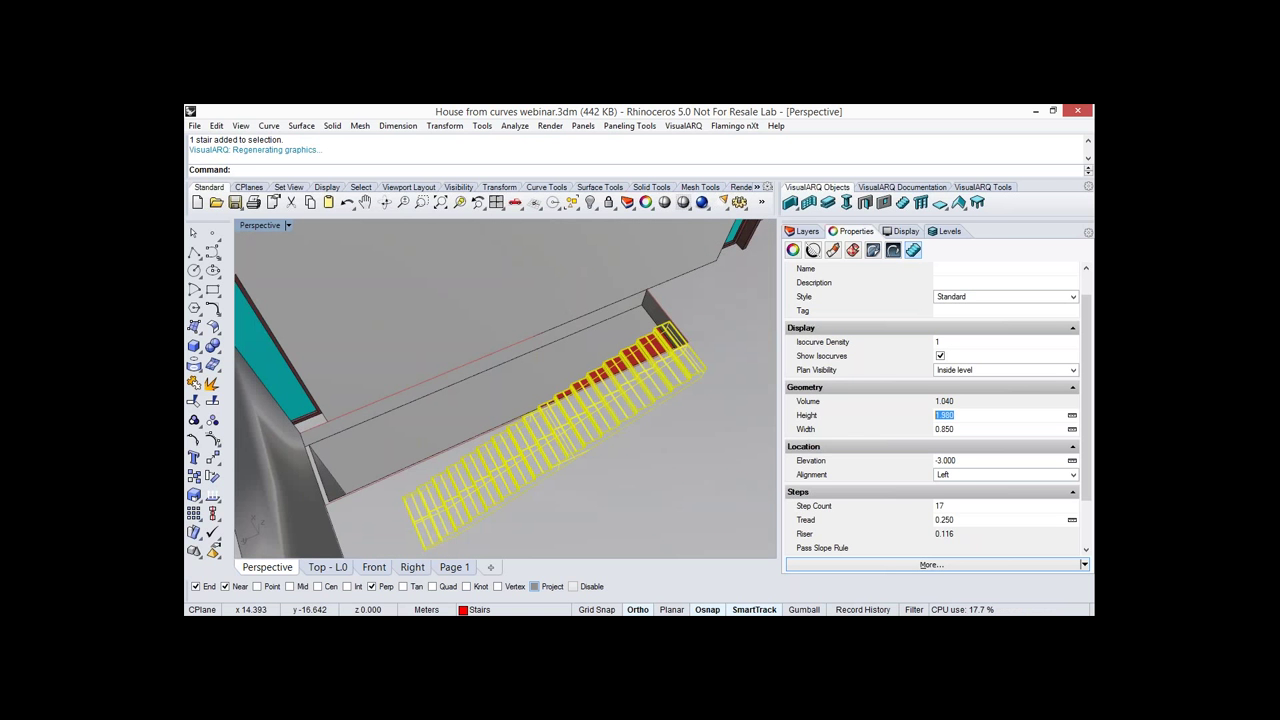
pyautogui.write('3')
pyautogui.press('Return')
pyautogui.moveTo(590, 400); pyautogui.dragTo(530, 375, button='right')
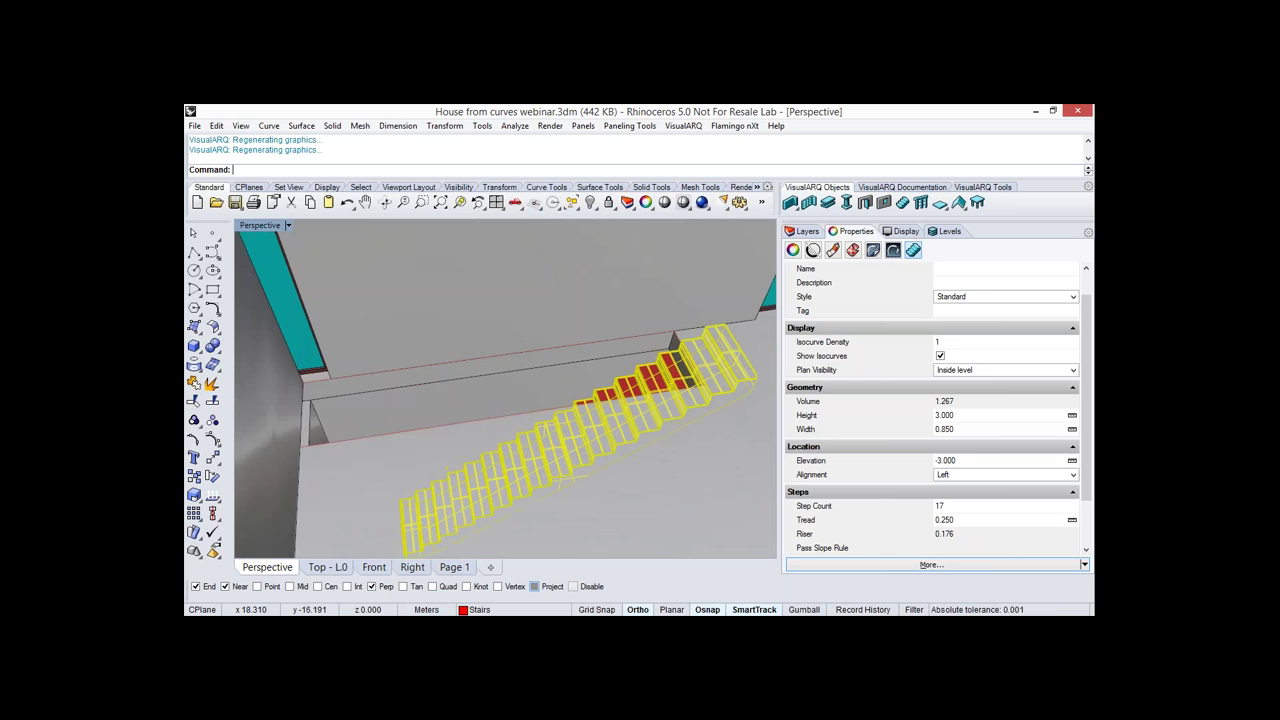
pyautogui.moveTo(600, 460); pyautogui.dragTo(338, 410, button='right')
pyautogui.press('Escape')
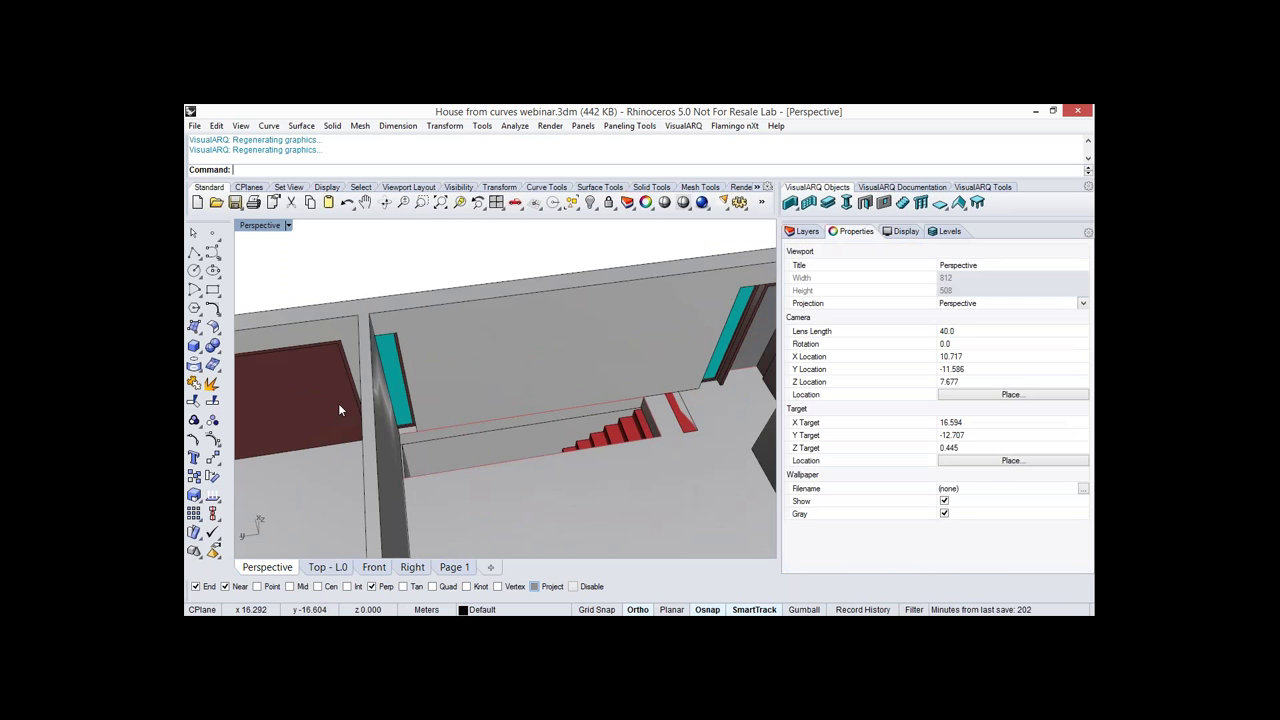
# Show the slab's control points and move the end points of its stair opening to the stair's top step.
pyautogui.click(616, 443)
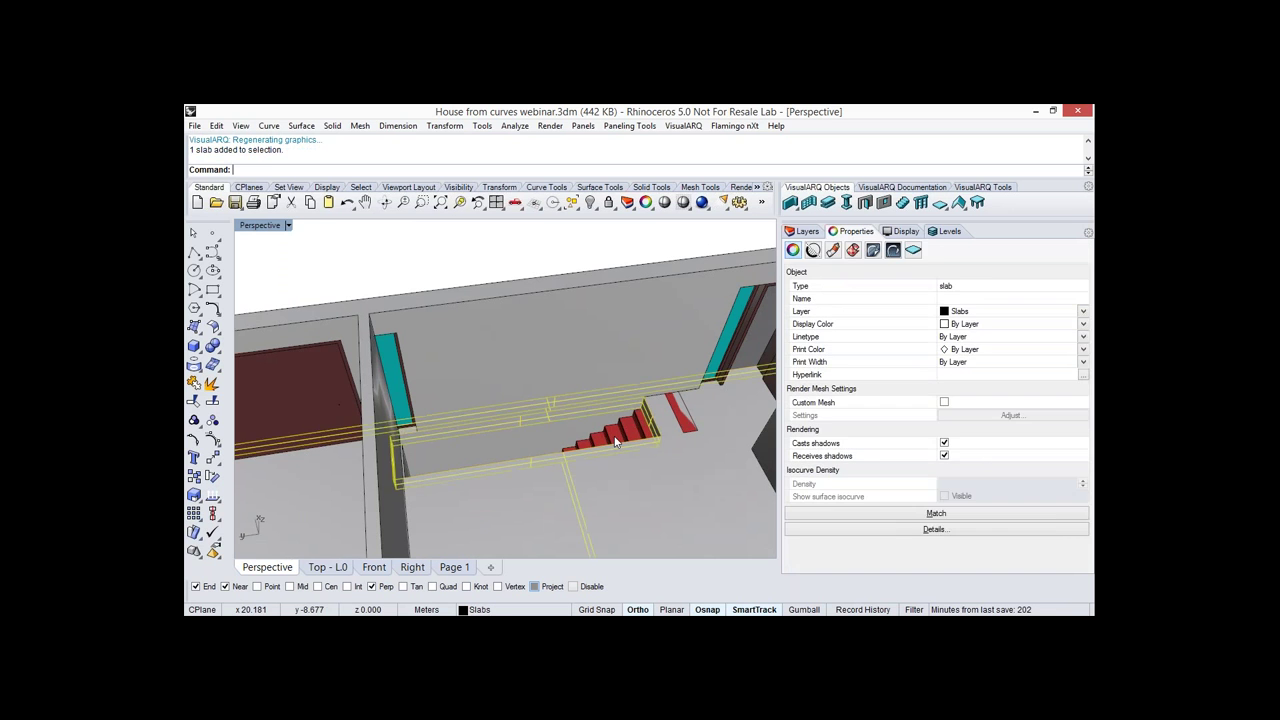
pyautogui.press('F10')
pyautogui.click(661, 436)
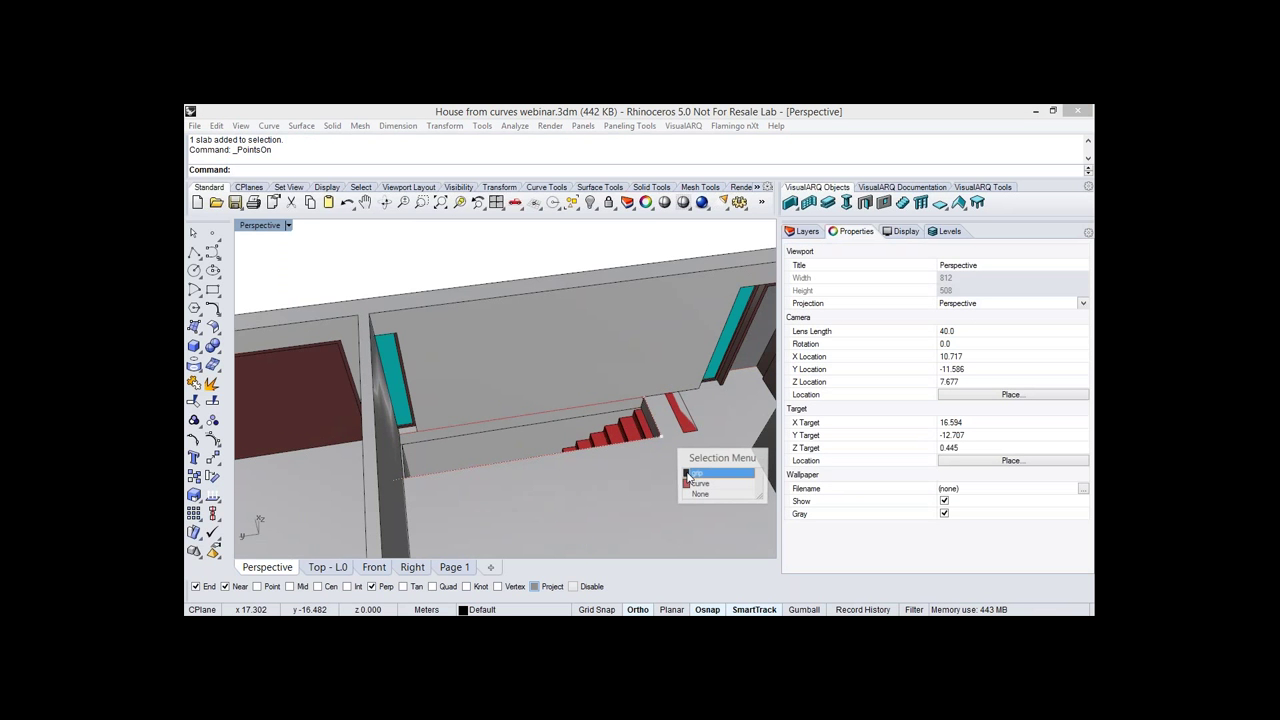
pyautogui.click(644, 398)
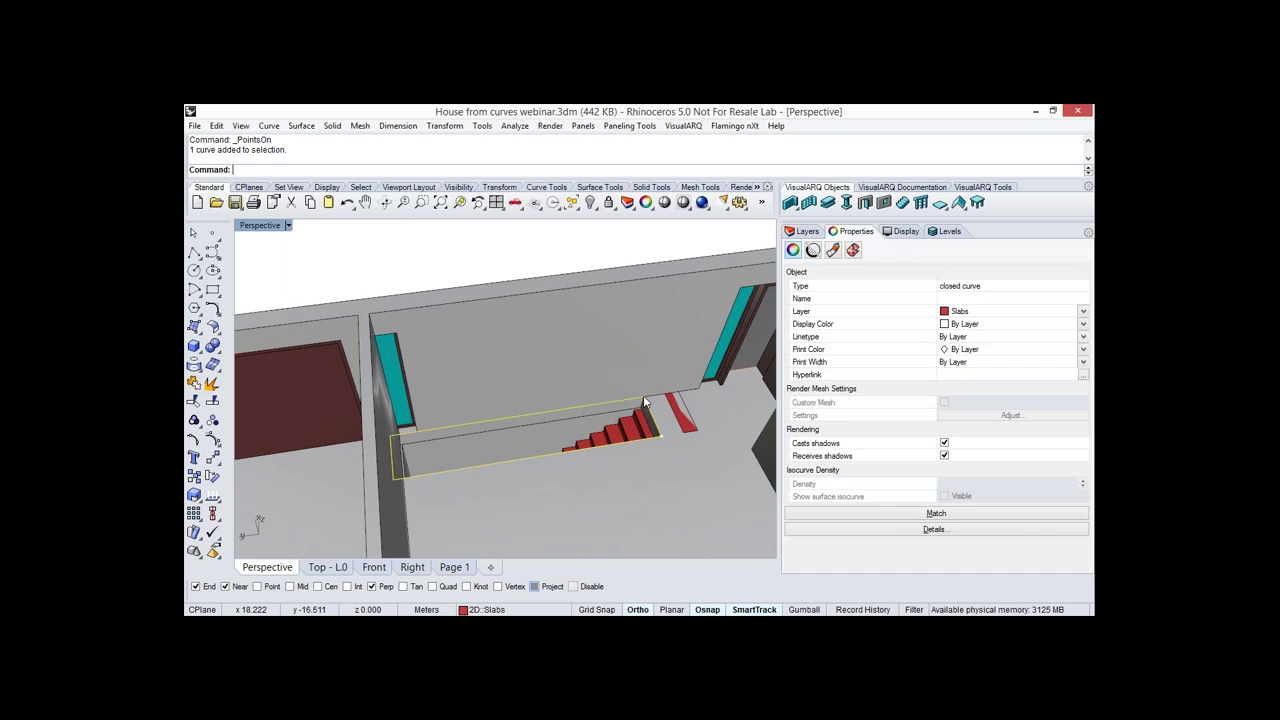
pyautogui.click(676, 437)
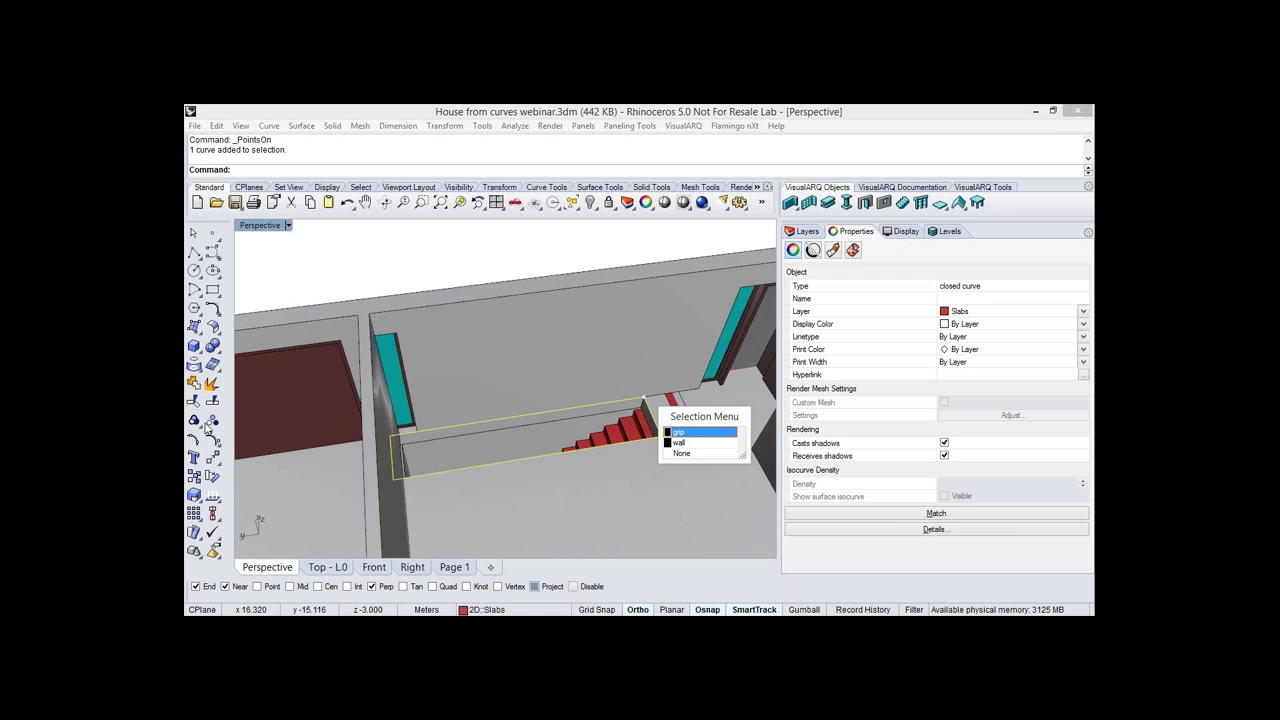
pyautogui.press('Return')
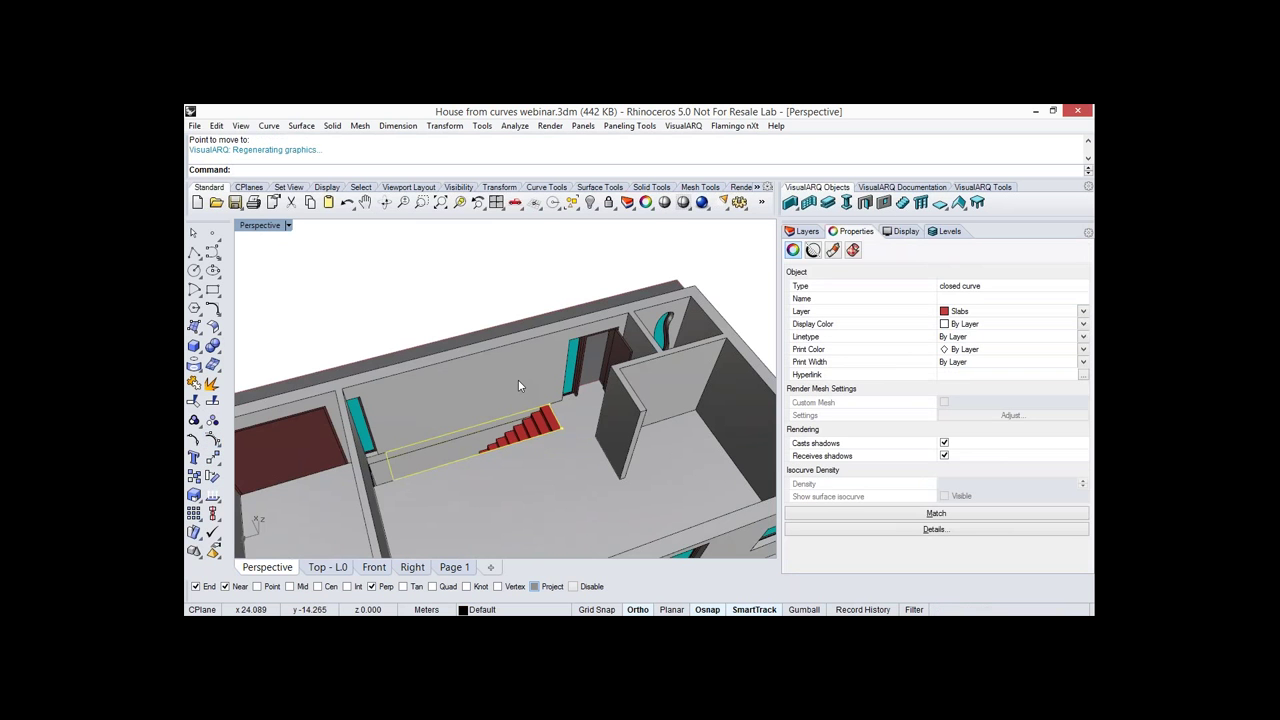
pyautogui.moveTo(518, 381); pyautogui.dragTo(543, 349, button='right')
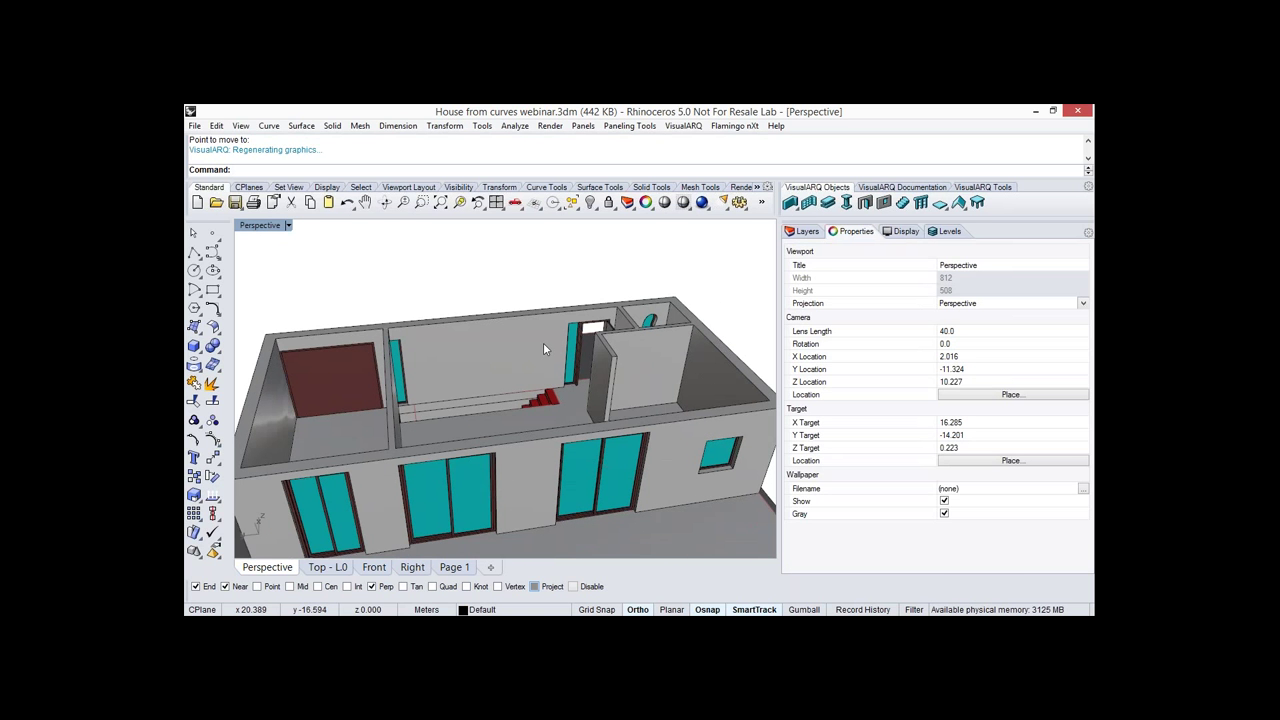
pyautogui.moveTo(543, 342); pyautogui.dragTo(574, 328, button='right')
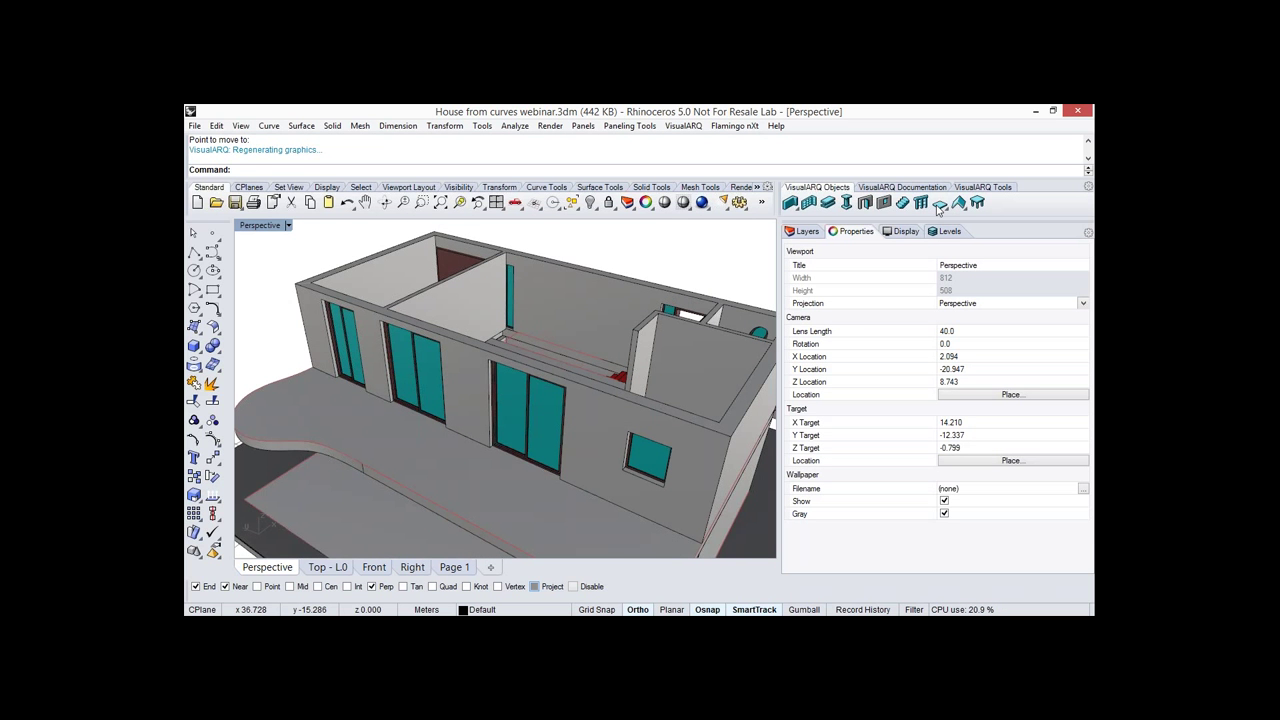
# Make L.0 the current level and place a Glass panels railing along the stair opening, from the stair's top step to the partition wall.
pyautogui.click(921, 202)
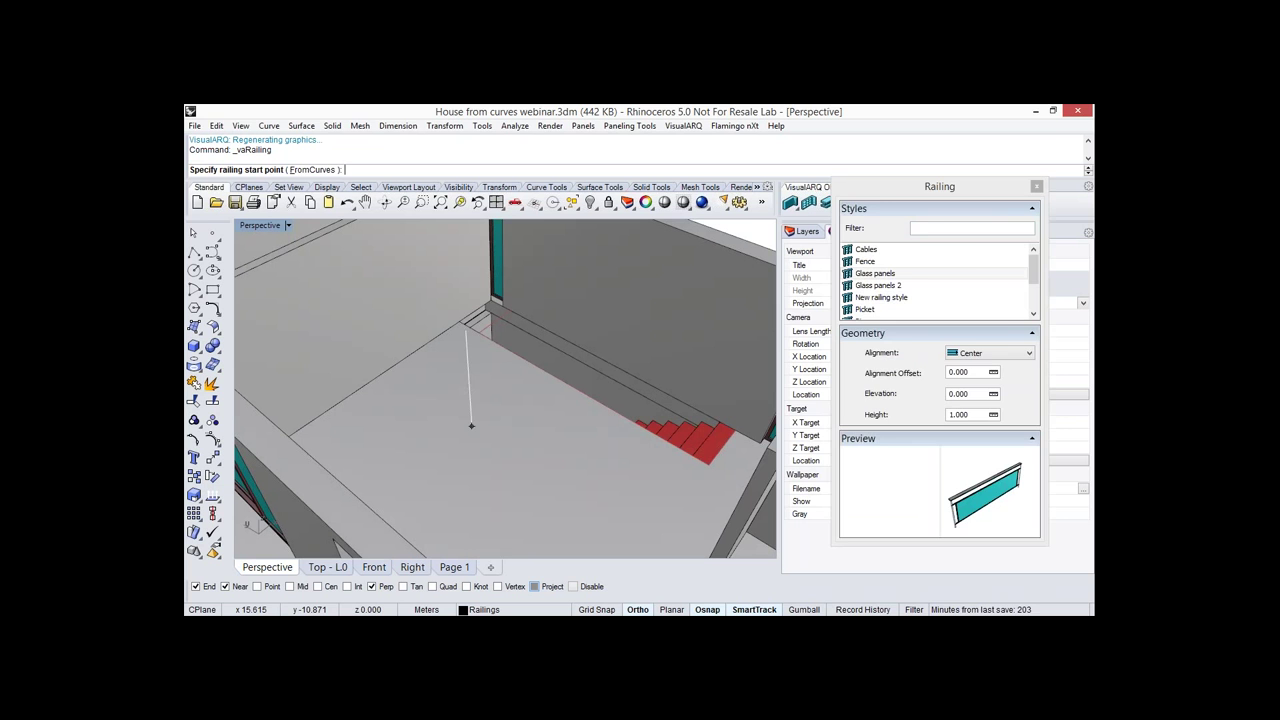
pyautogui.moveTo(911, 186); pyautogui.dragTo(898, 301)
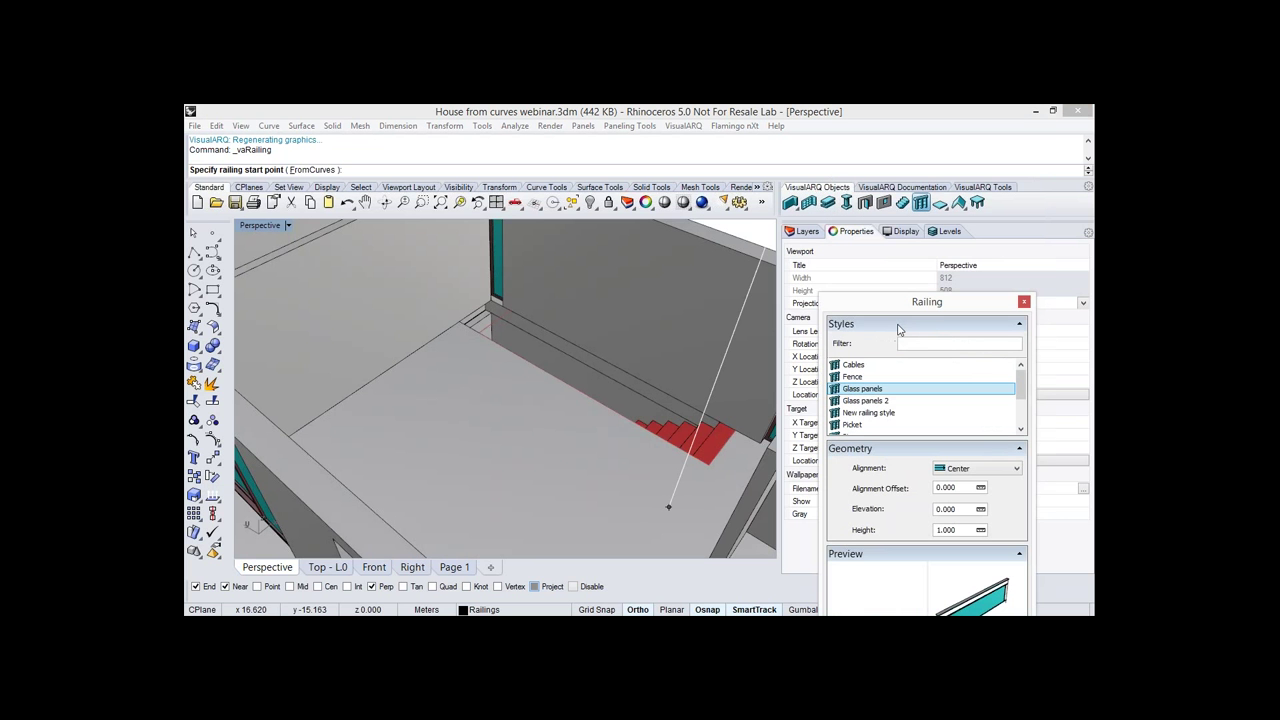
pyautogui.click(949, 231)
pyautogui.moveTo(901, 309); pyautogui.dragTo(899, 328)
pyautogui.click(855, 290)
pyautogui.click(706, 466)
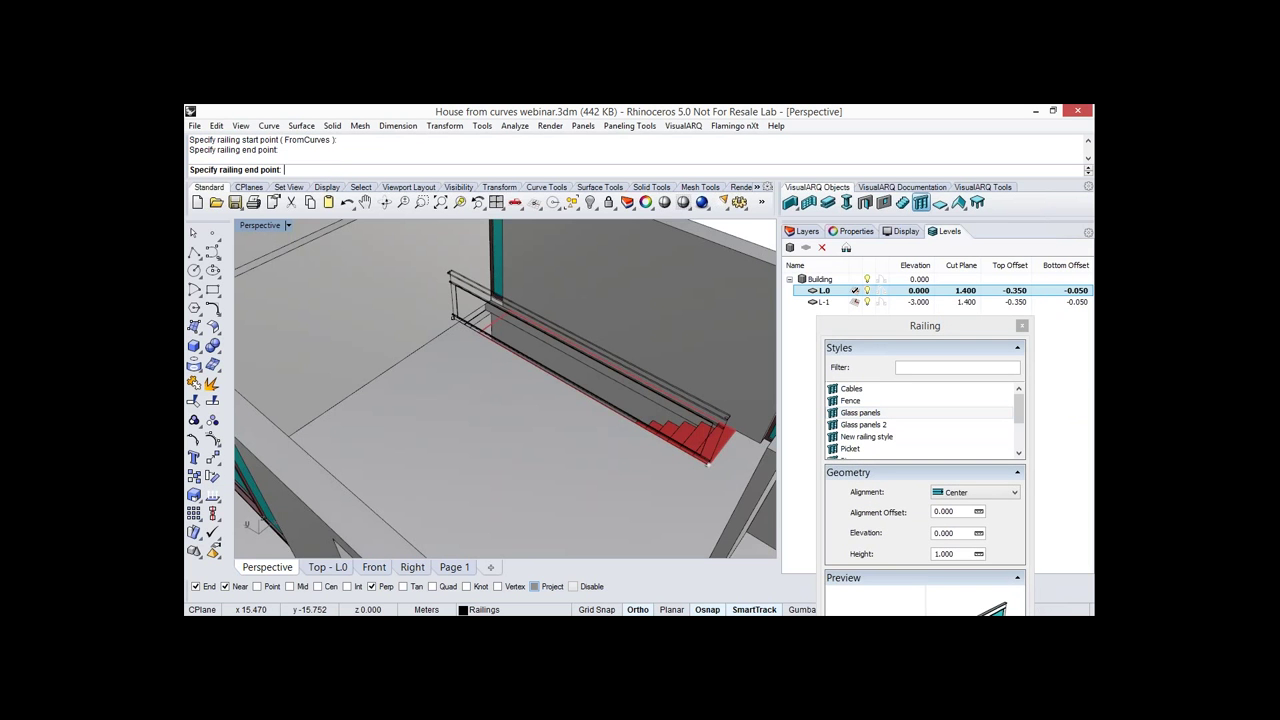
pyautogui.click(455, 318)
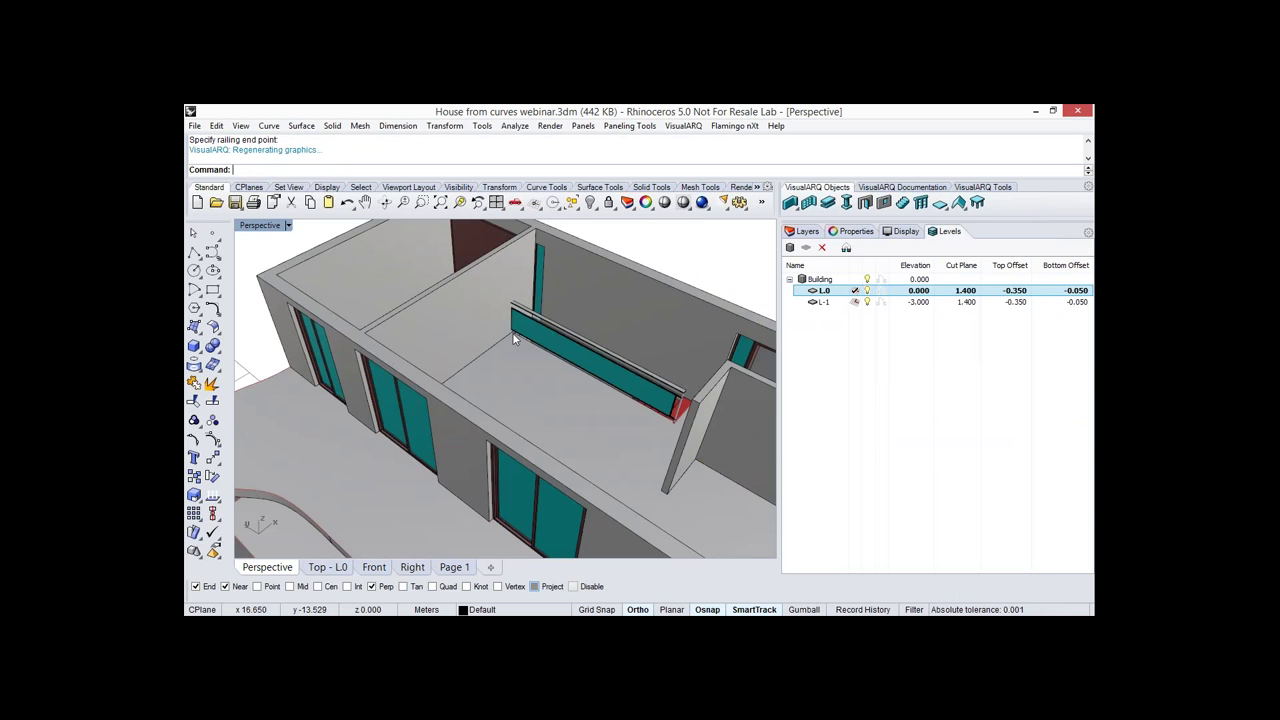
# Show the glass railing's control points and move its end point at the partition wall back to the wall's face on the stair side.
pyautogui.scroll(3, 515, 340)
pyautogui.moveTo(515, 340); pyautogui.dragTo(219, 452, button='right')
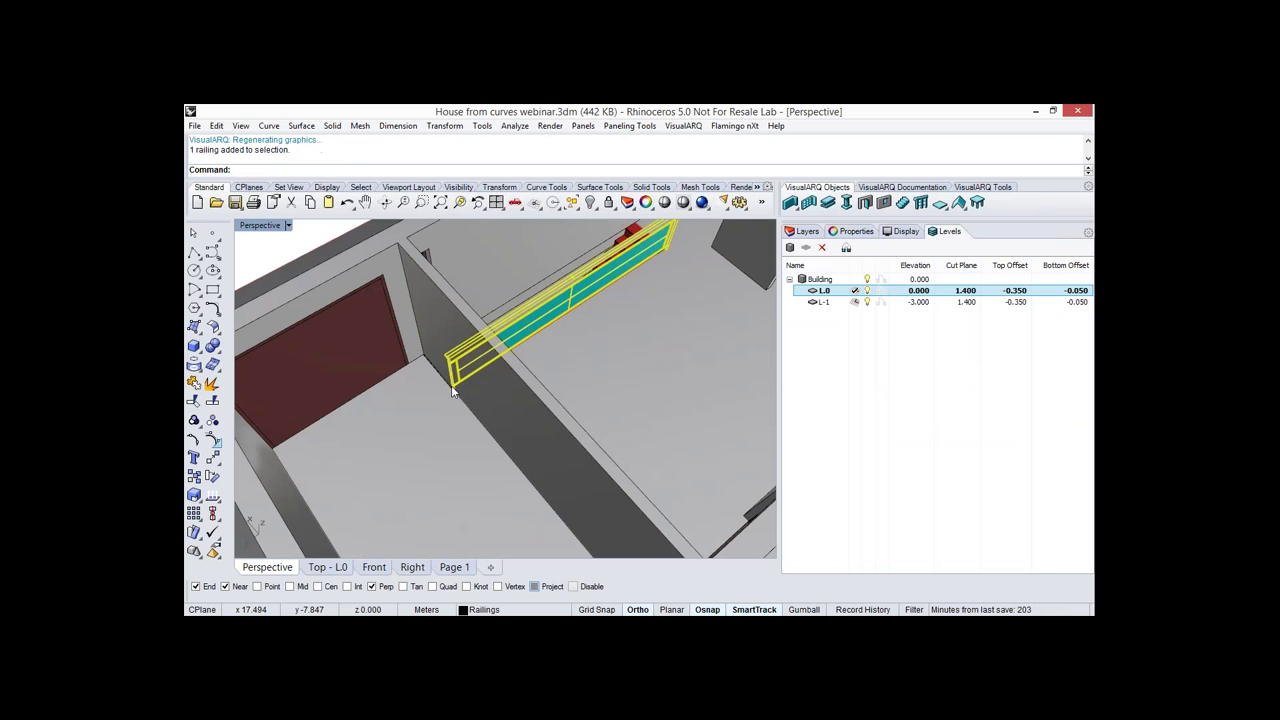
pyautogui.click(482, 426)
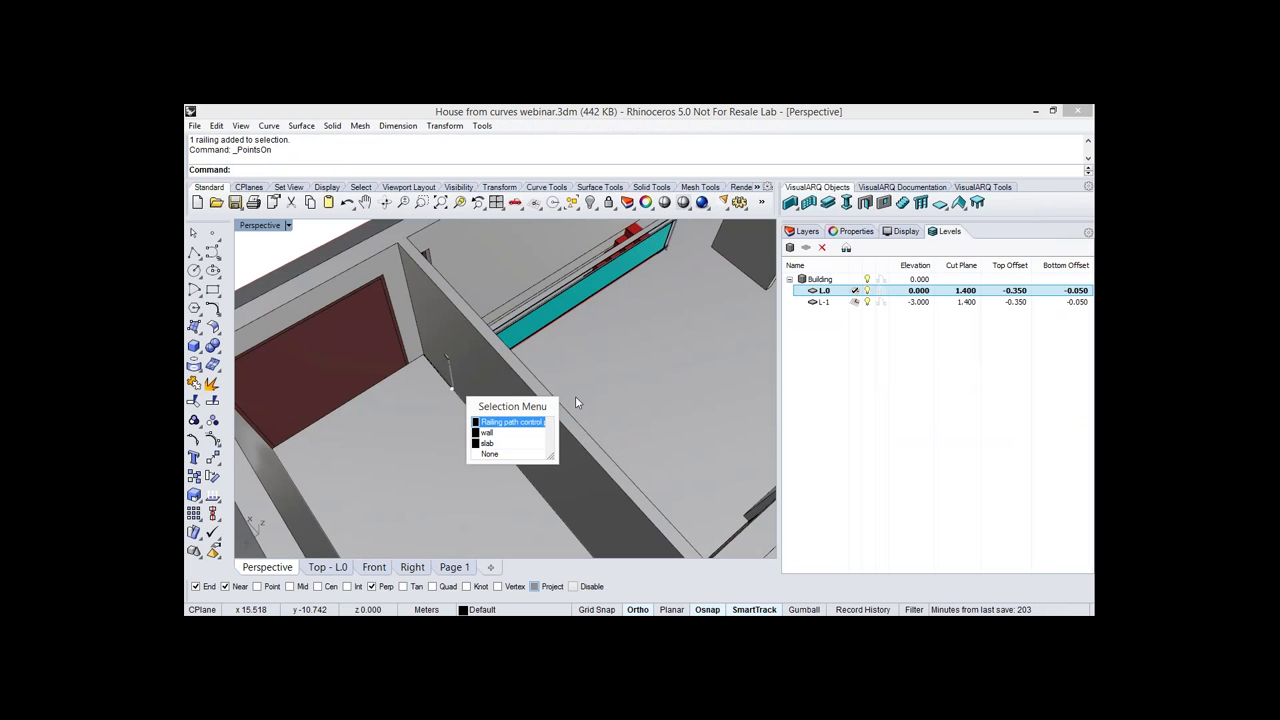
pyautogui.click(523, 389)
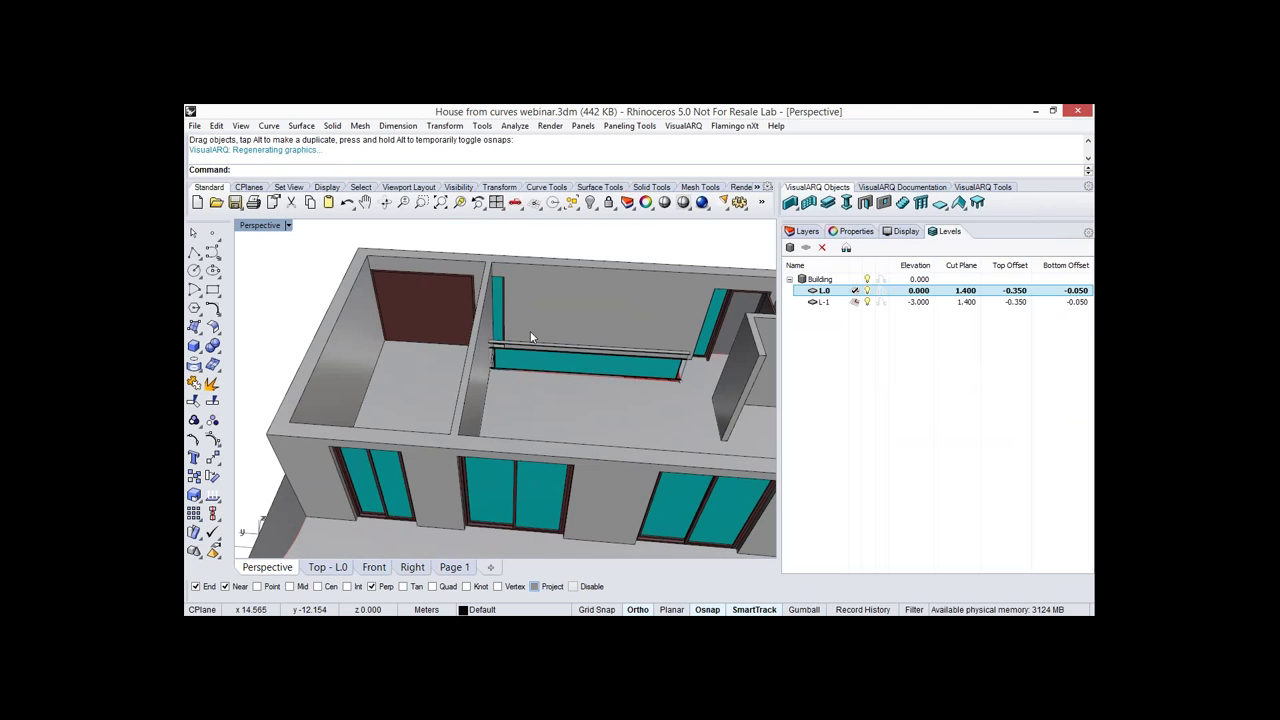
# Hide the Slabs sublayer of the 2D layer.
pyautogui.moveTo(532, 337); pyautogui.dragTo(508, 280, button='right')
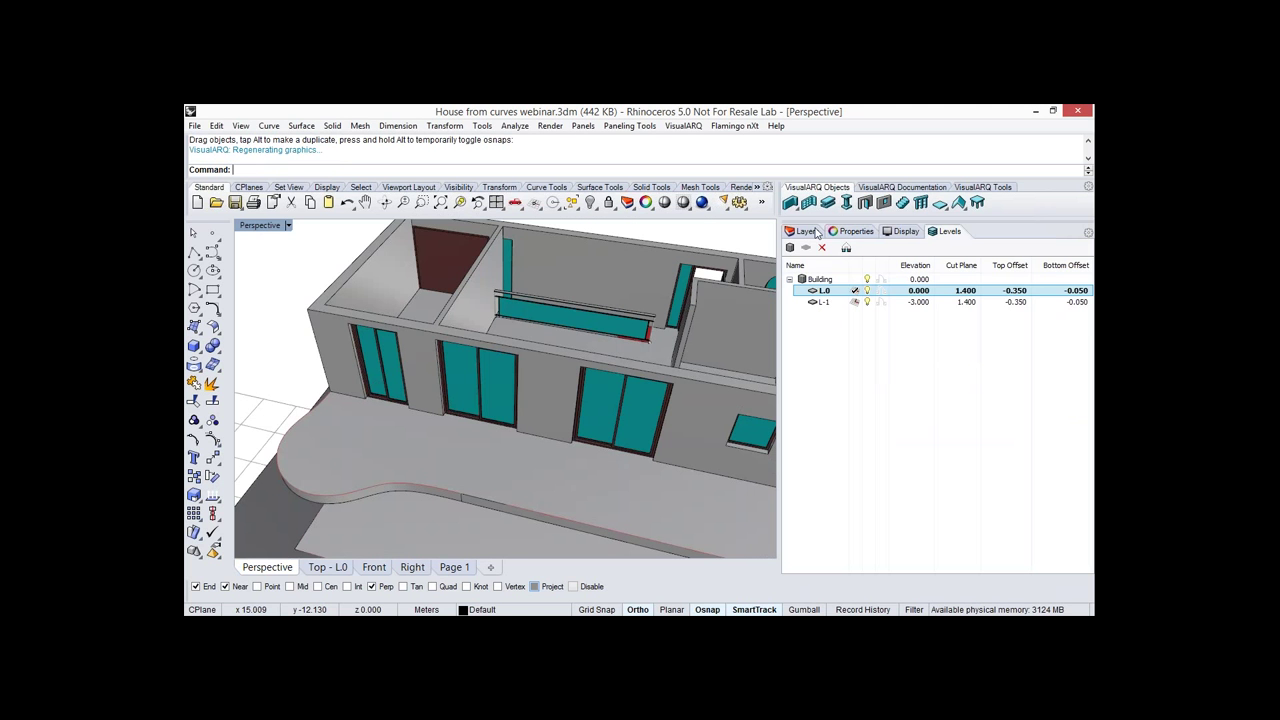
pyautogui.click(805, 231)
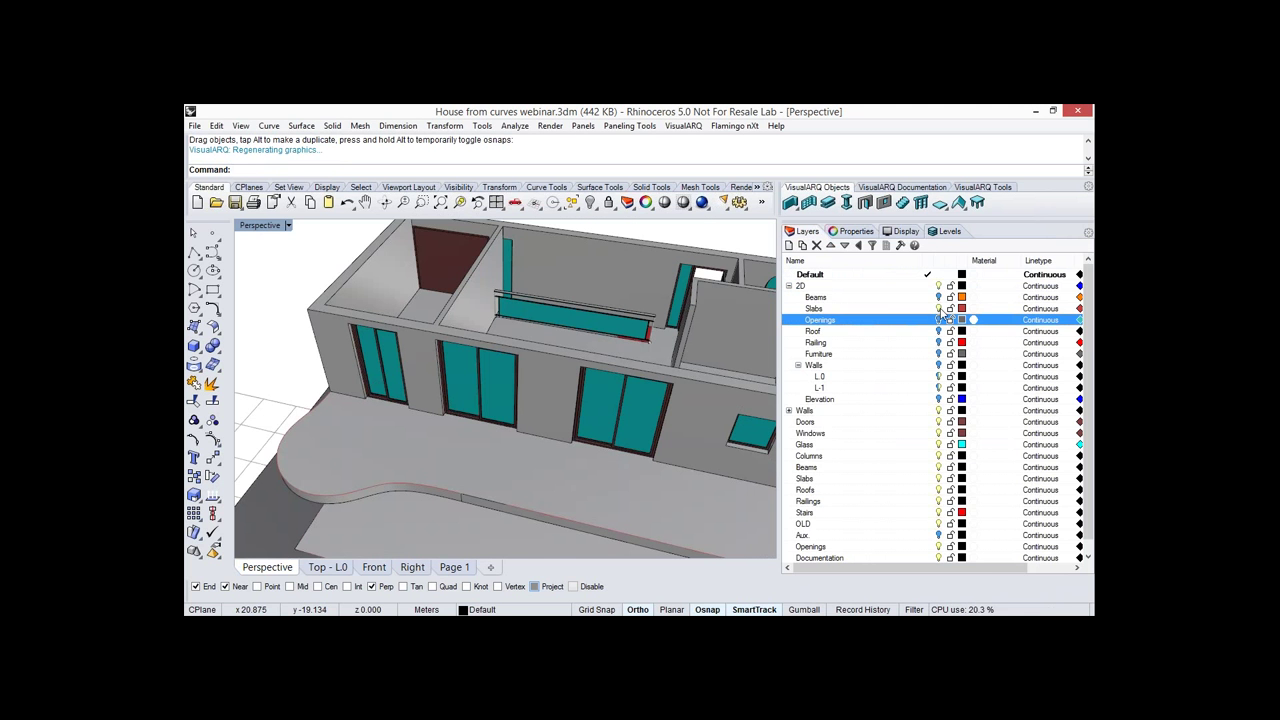
pyautogui.click(940, 309)
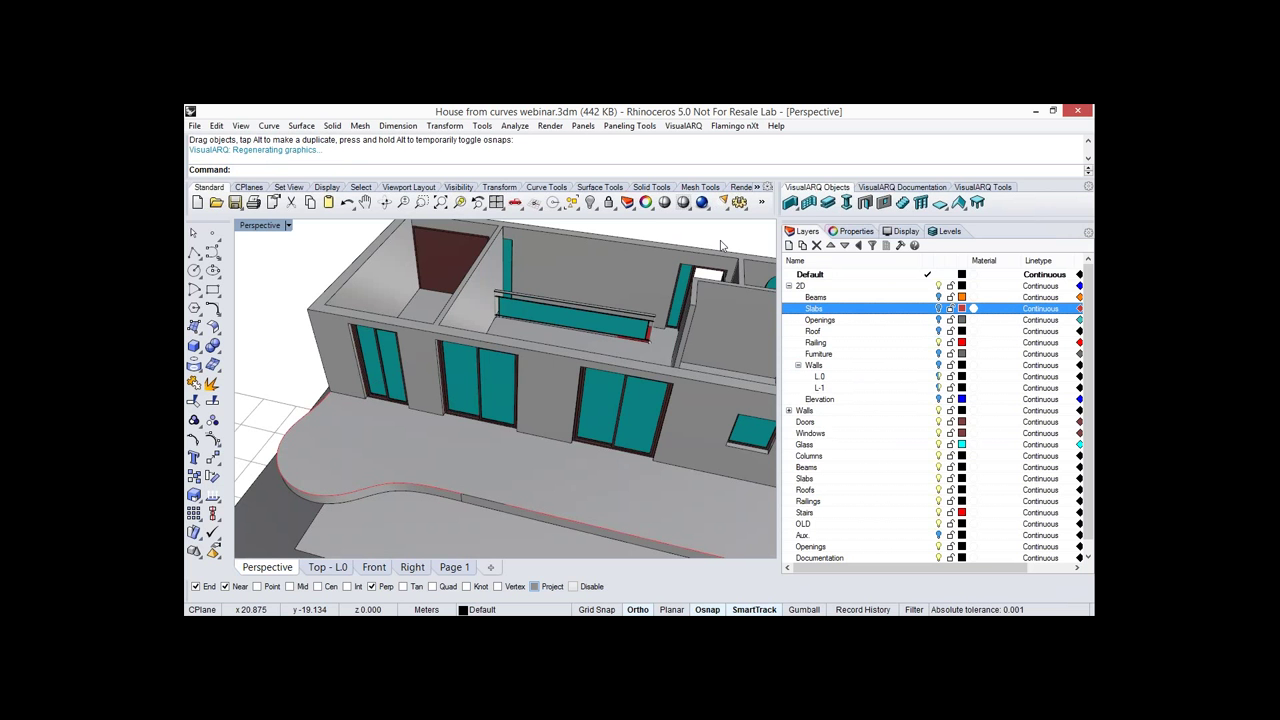
# Create a railing with the New railing style from the curve along the terrace edge.
pyautogui.moveTo(722, 245); pyautogui.dragTo(918, 205, button='right')
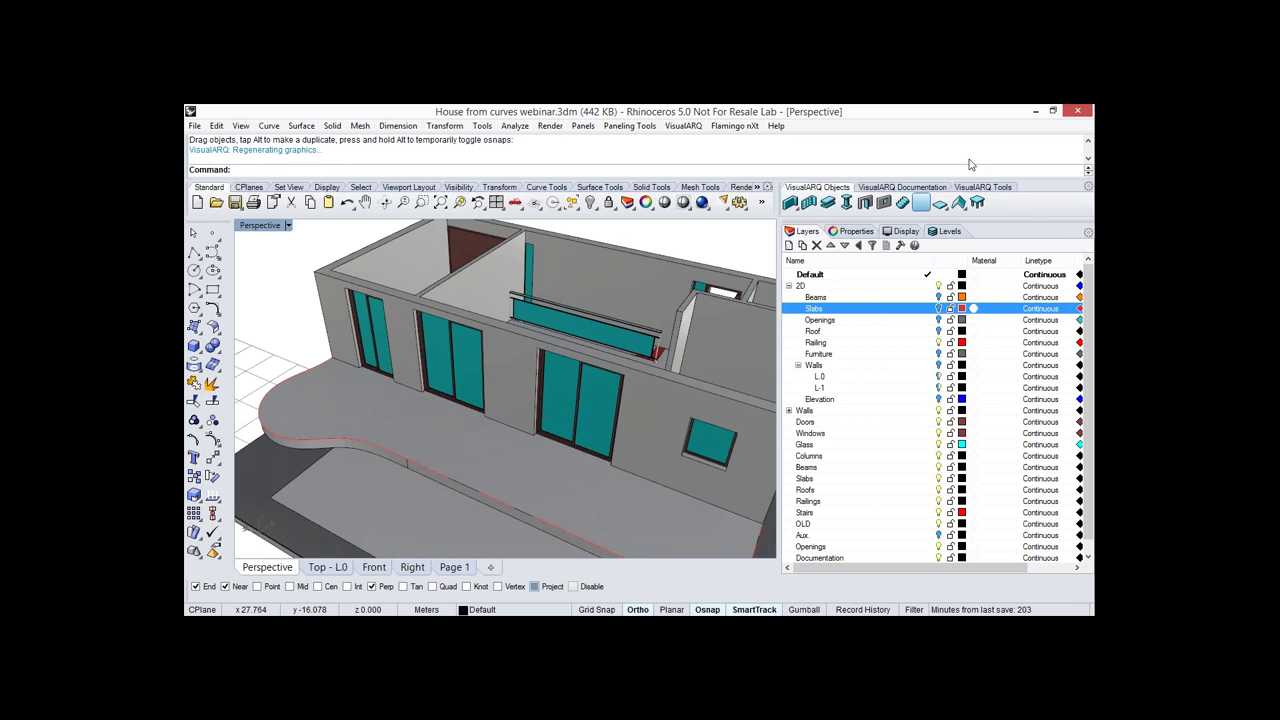
pyautogui.click(909, 272)
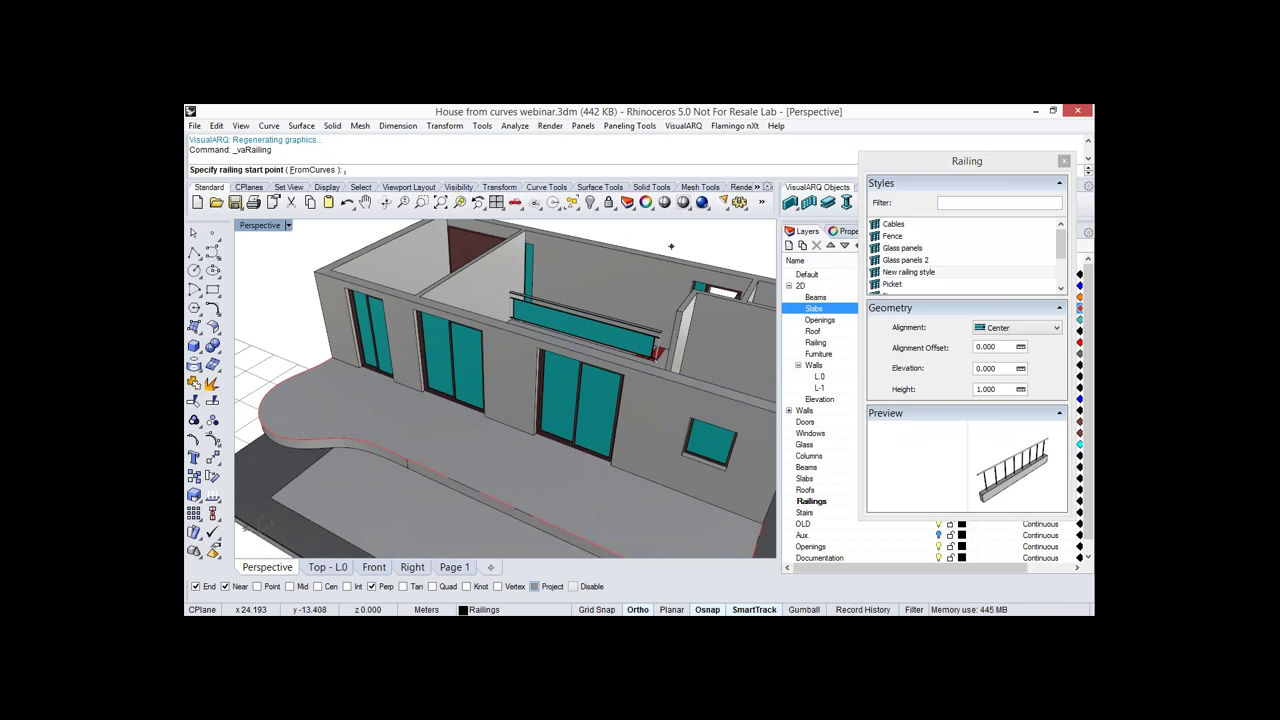
pyautogui.click(313, 169)
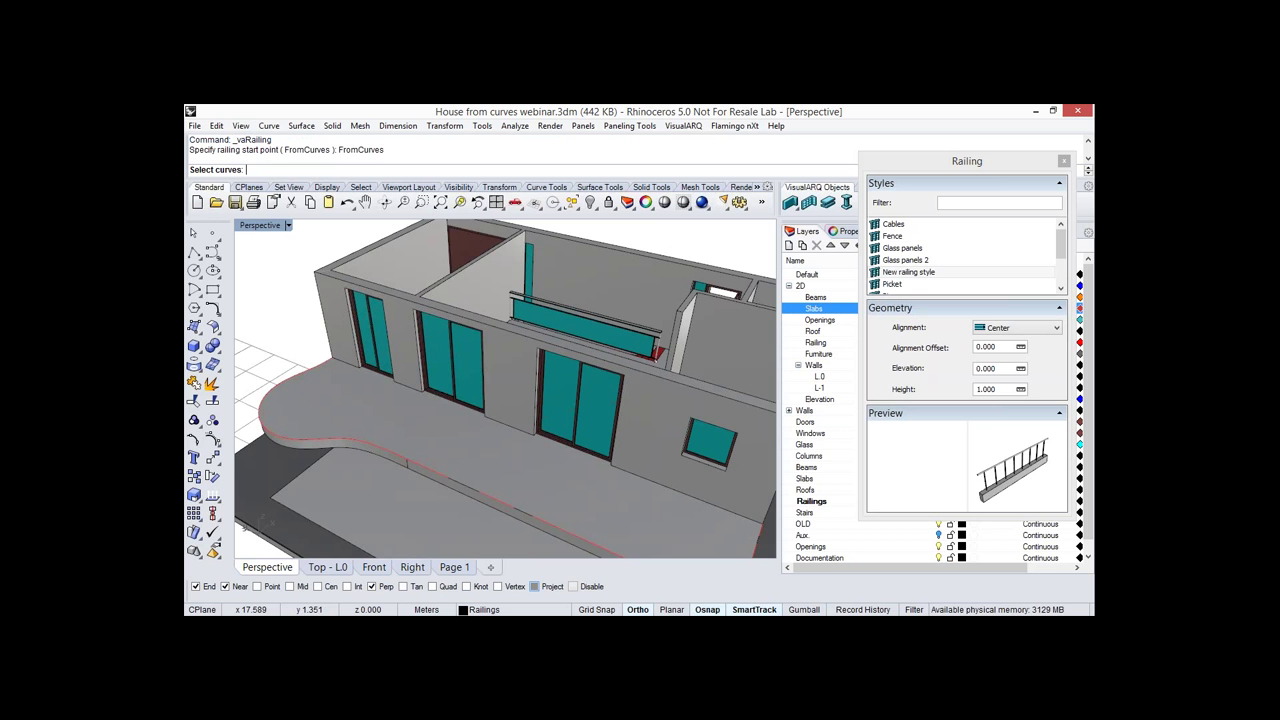
pyautogui.click(368, 444)
pyautogui.press('Return')
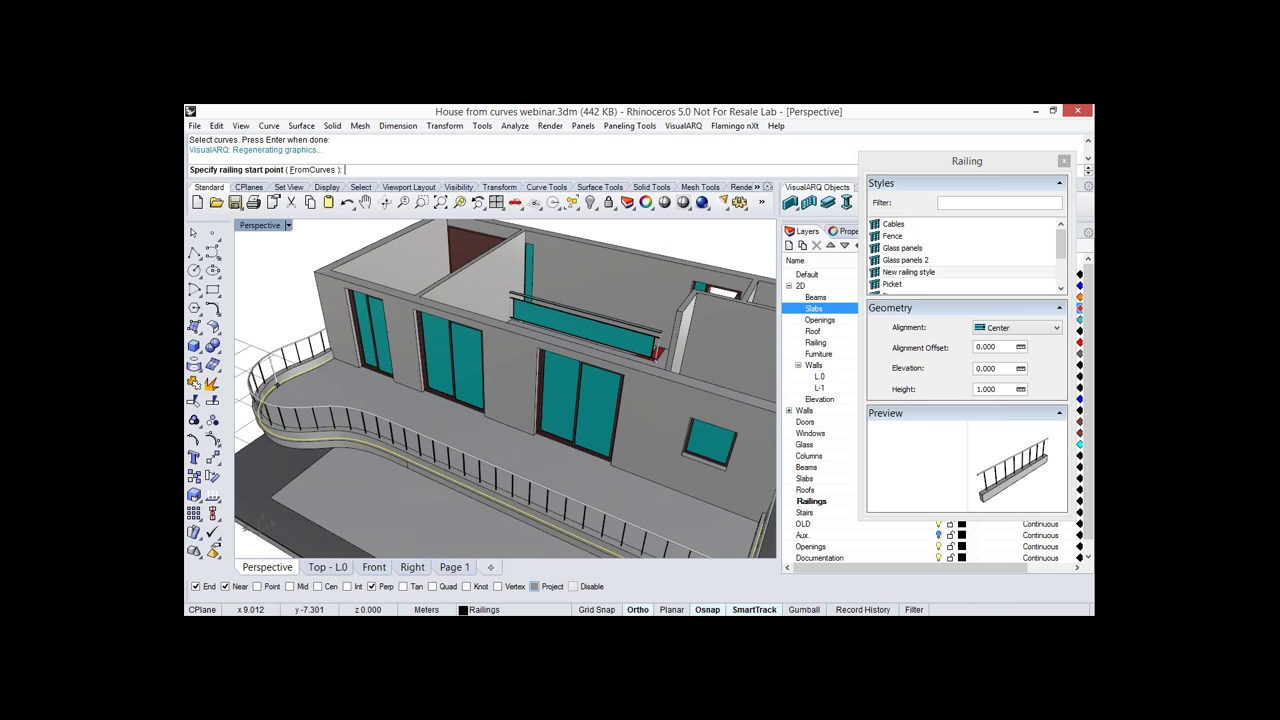
pyautogui.press('Return')
# Select the terrace railing and open its properties.
pyautogui.moveTo(462, 433); pyautogui.dragTo(307, 378, button='right')
pyautogui.click(312, 346)
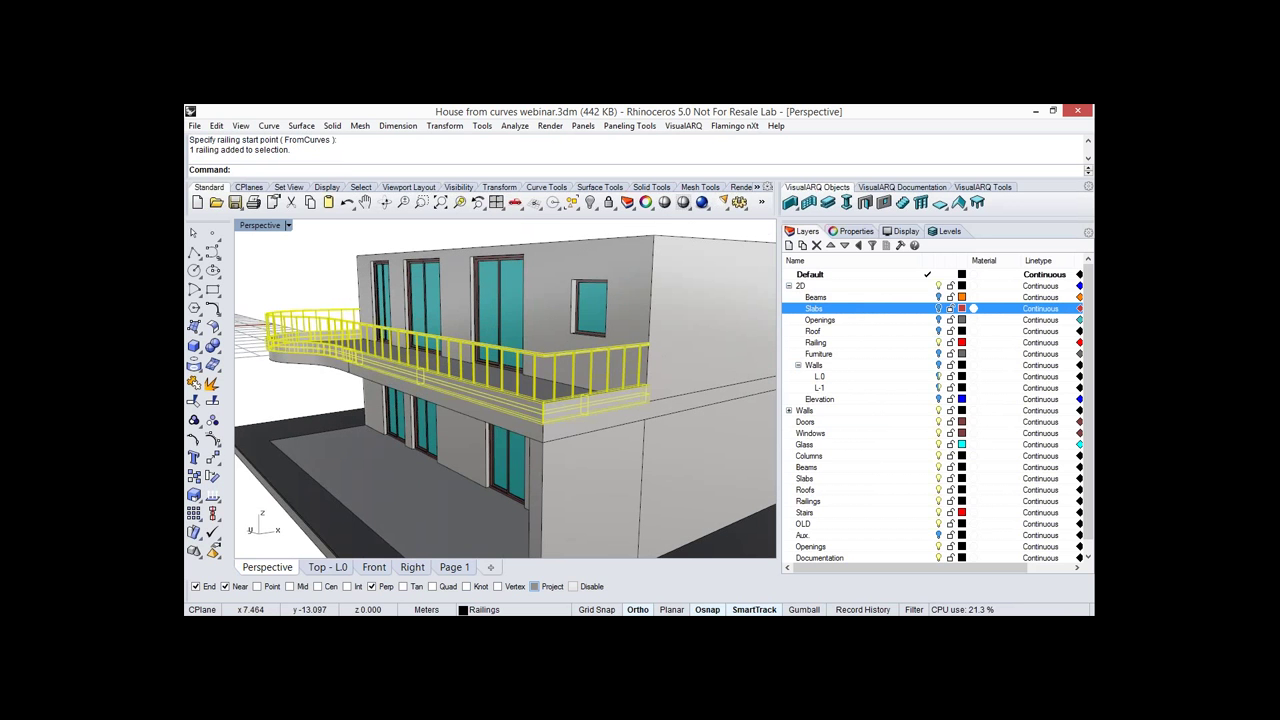
pyautogui.click(856, 231)
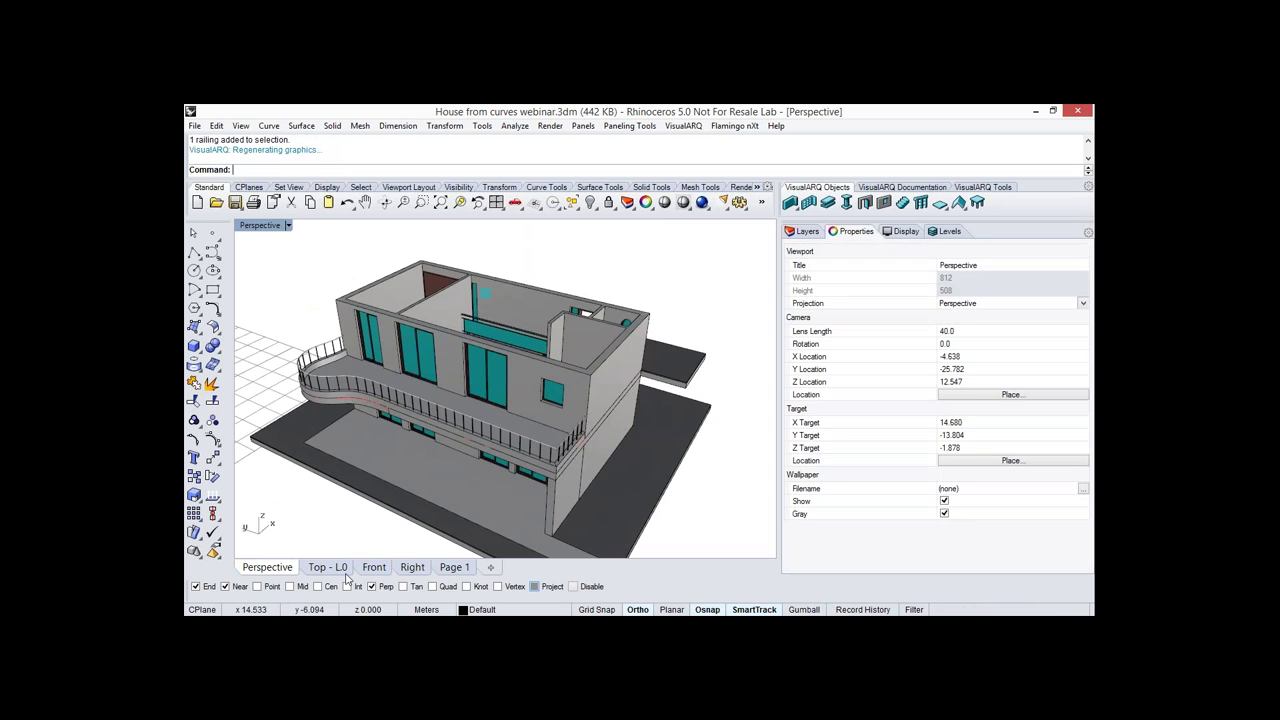
# Switch to the plan view and make L-1 the current level to display its floor plan.
pyautogui.click(342, 569)
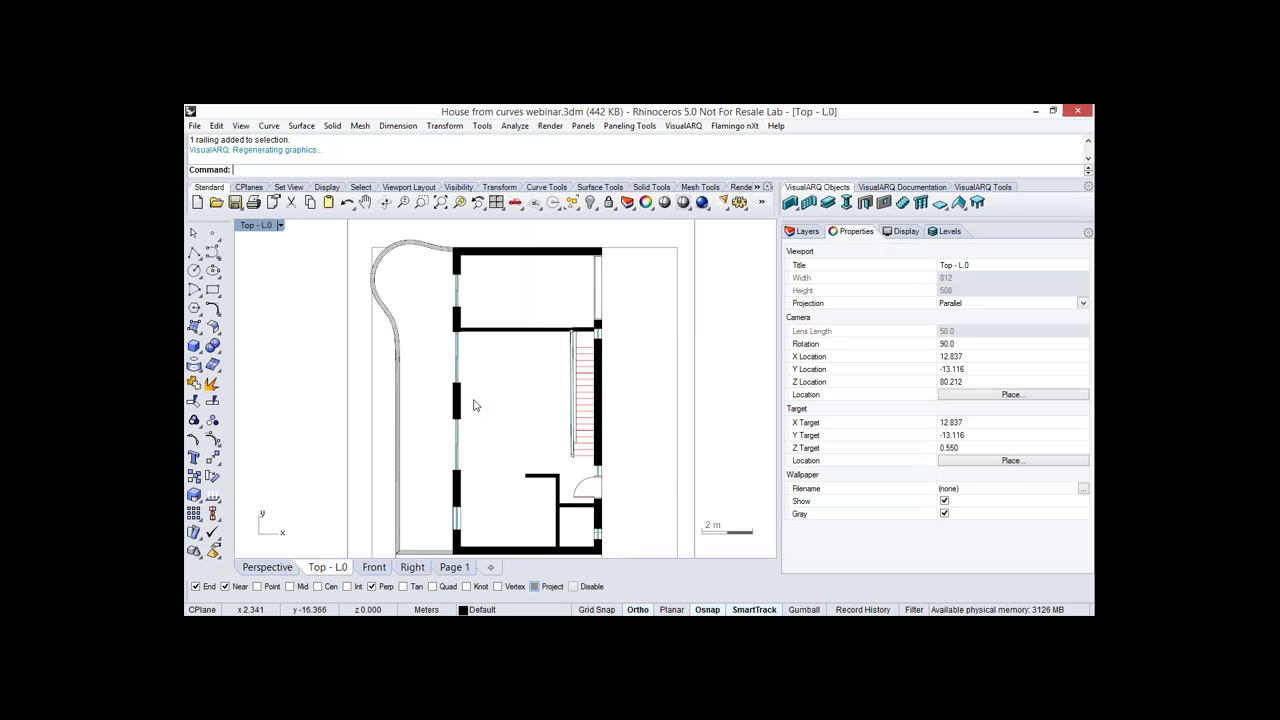
pyautogui.moveTo(474, 400); pyautogui.dragTo(441, 373, button='right')
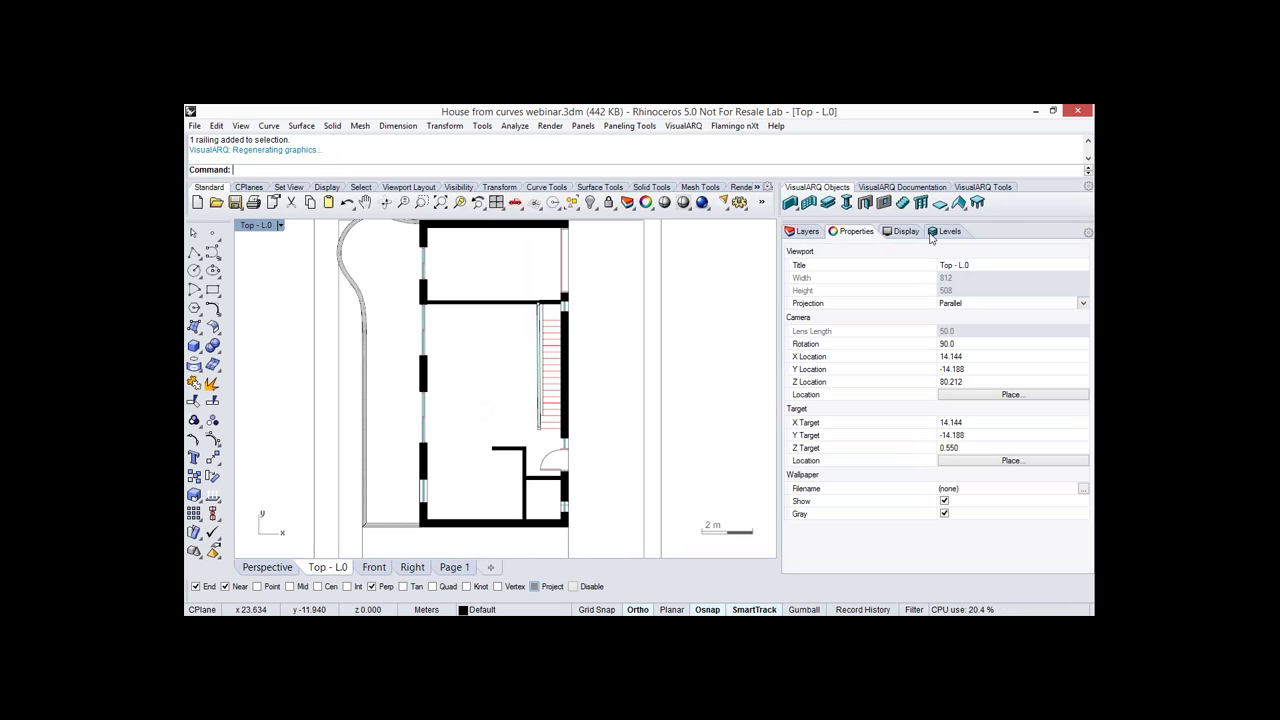
pyautogui.click(852, 302)
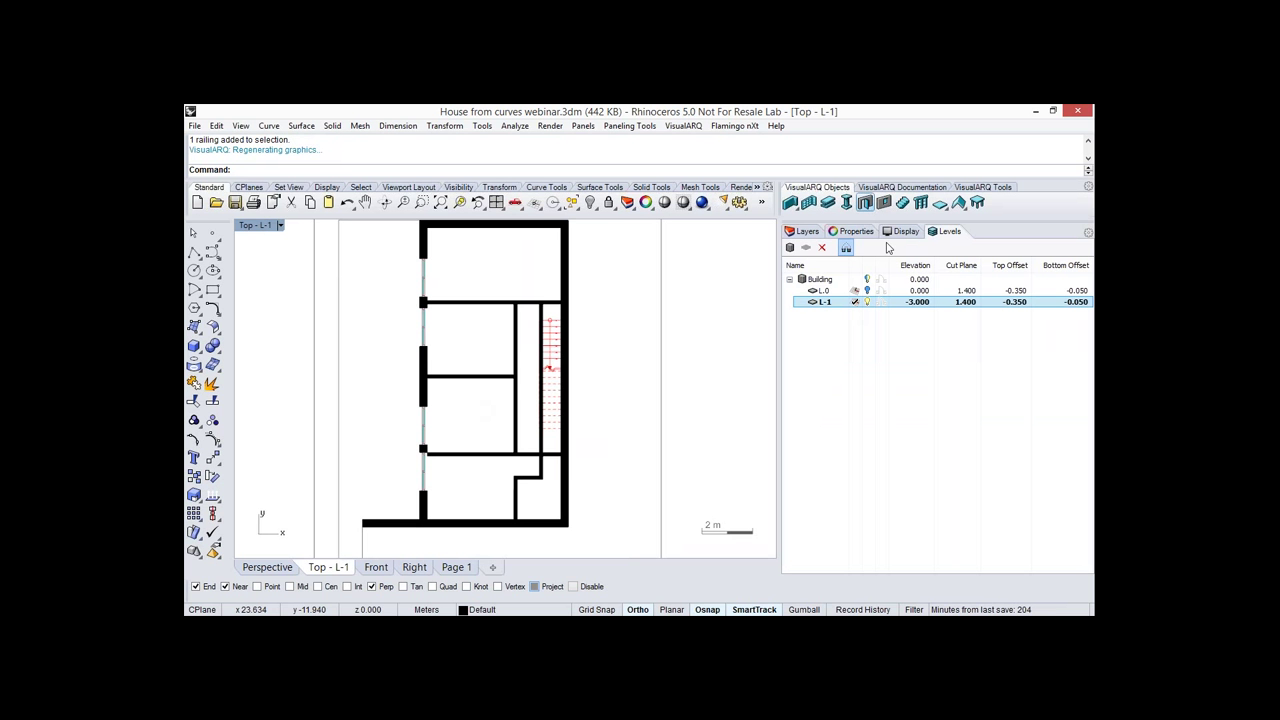
# Insert single hinged doors of size 700 x 2000 in the interior walls around the L-1 corridor.
pyautogui.click(865, 203)
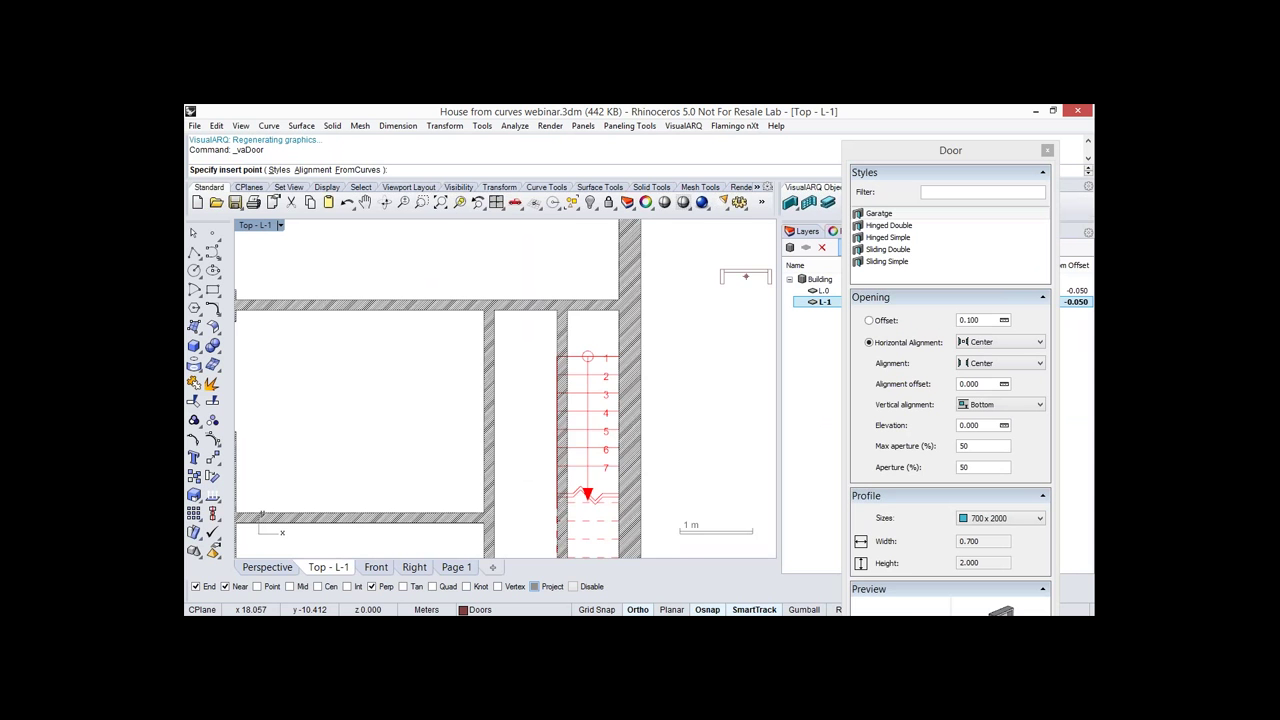
pyautogui.scroll(2, 522, 298)
pyautogui.click(524, 305)
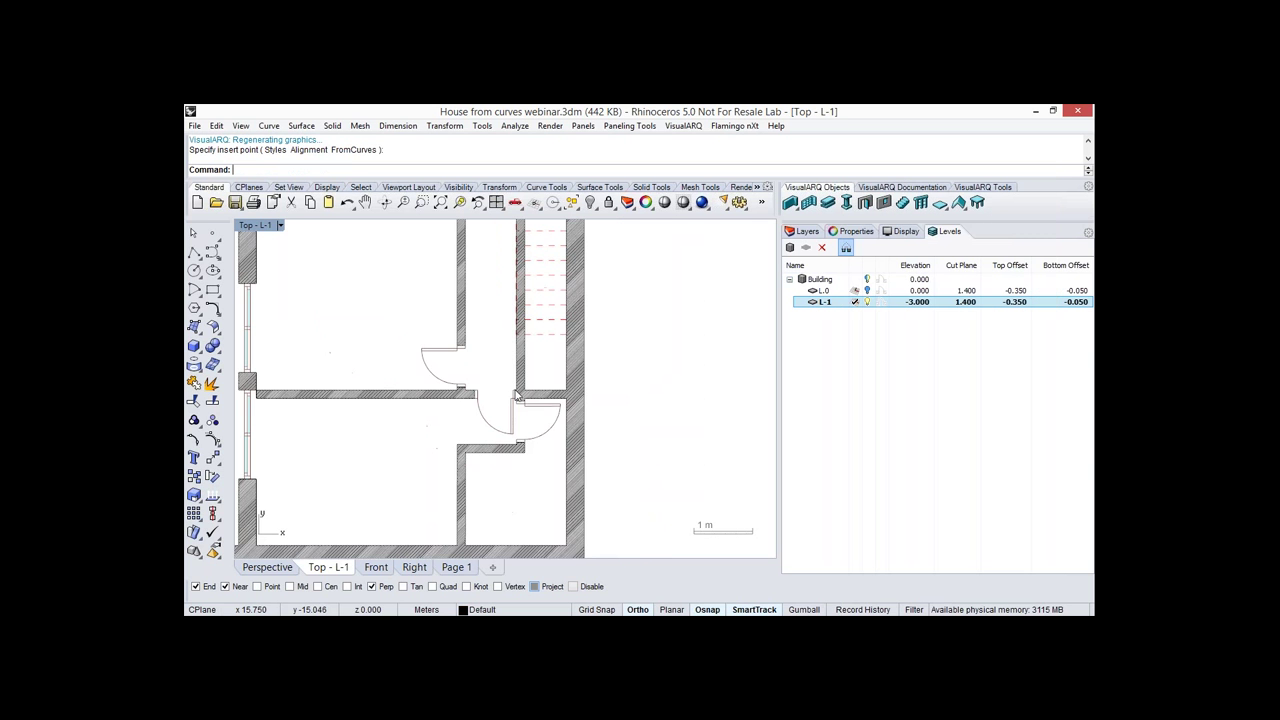
pyautogui.scroll(-6, 517, 396)
pyautogui.scroll(4, 517, 293)
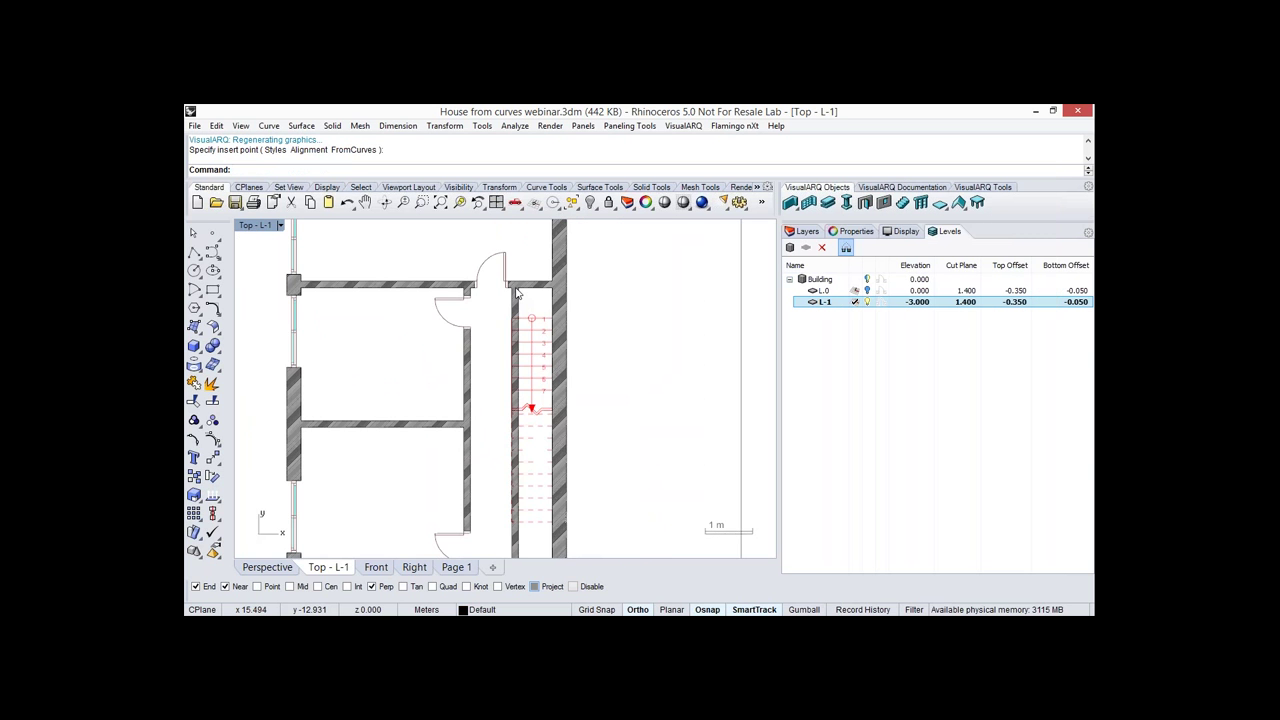
# Turn on the control points of the wall beside the stair and pull its upper end back past the first step.
pyautogui.scroll(1, 517, 292)
pyautogui.click(517, 292)
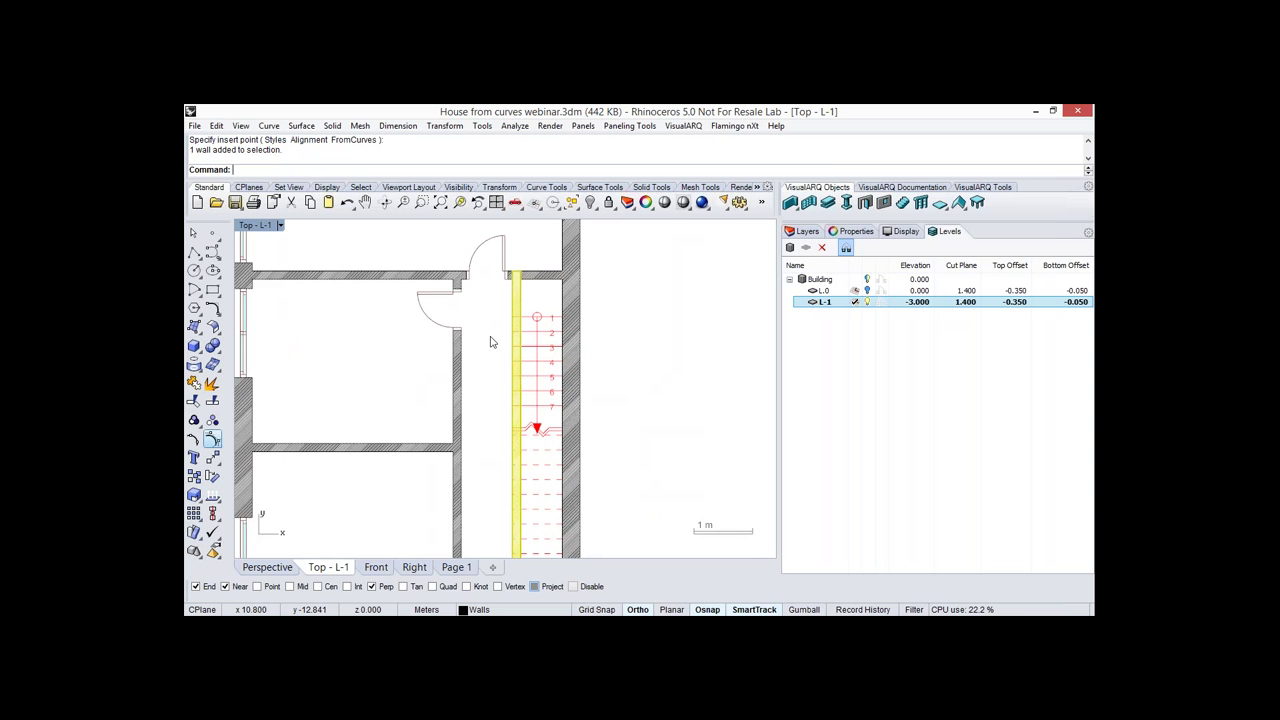
pyautogui.press('F10')
pyautogui.moveTo(490, 342); pyautogui.dragTo(475, 417, button='right')
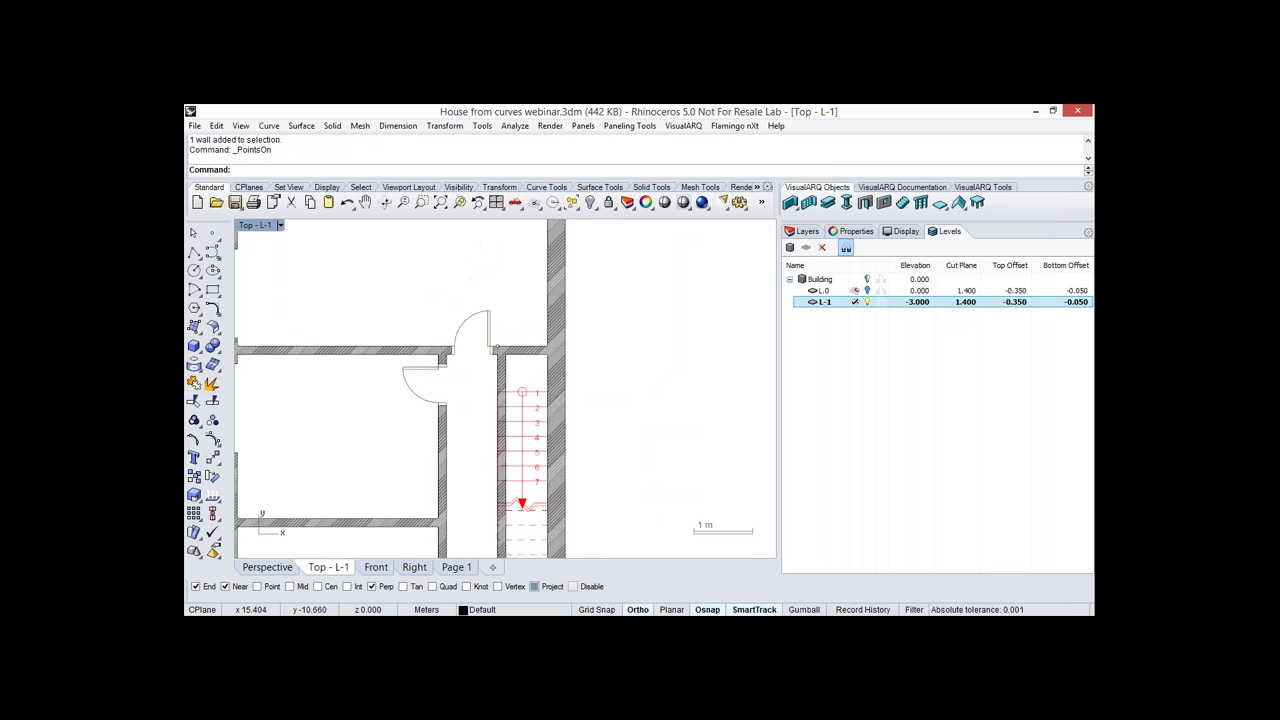
pyautogui.moveTo(497, 348); pyautogui.dragTo(497, 407)
pyautogui.moveTo(499, 427); pyautogui.dragTo(510, 365, button='right')
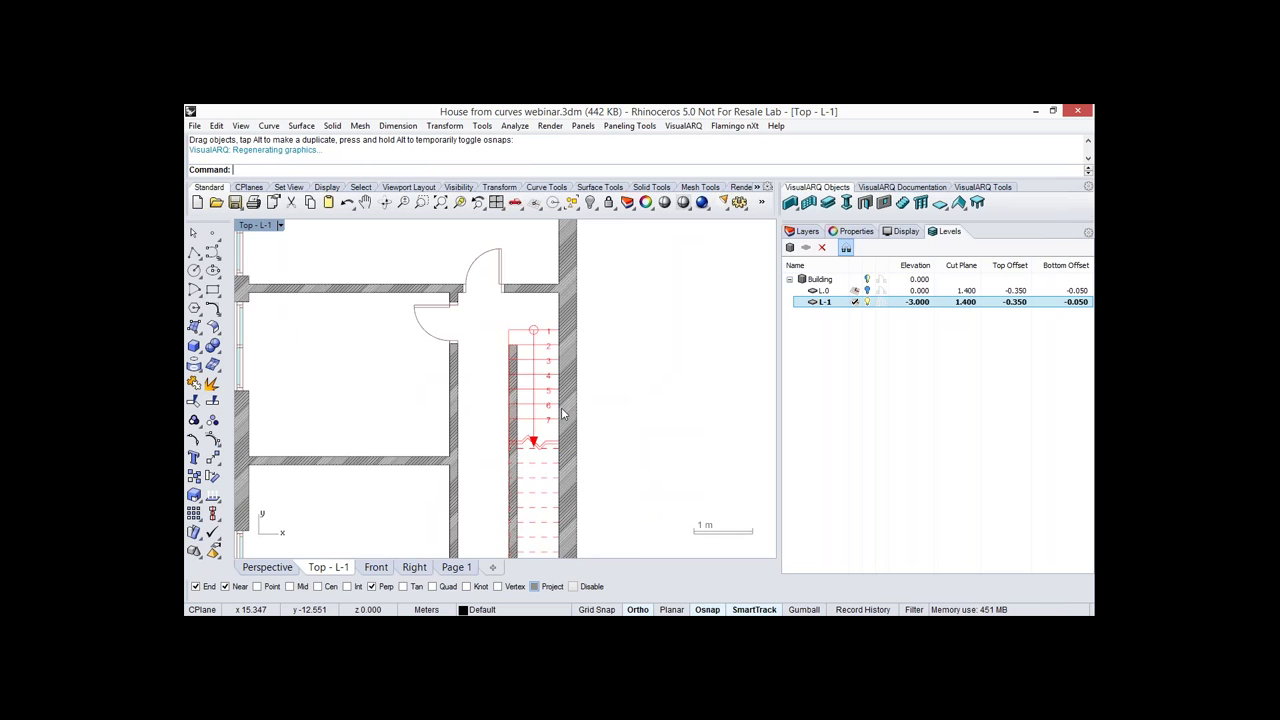
# Set the alignment of the L-1 wall beside the stair to Left, inspect it in perspective and return to the L-1 plan view.
pyautogui.moveTo(581, 486); pyautogui.dragTo(621, 427, button='right')
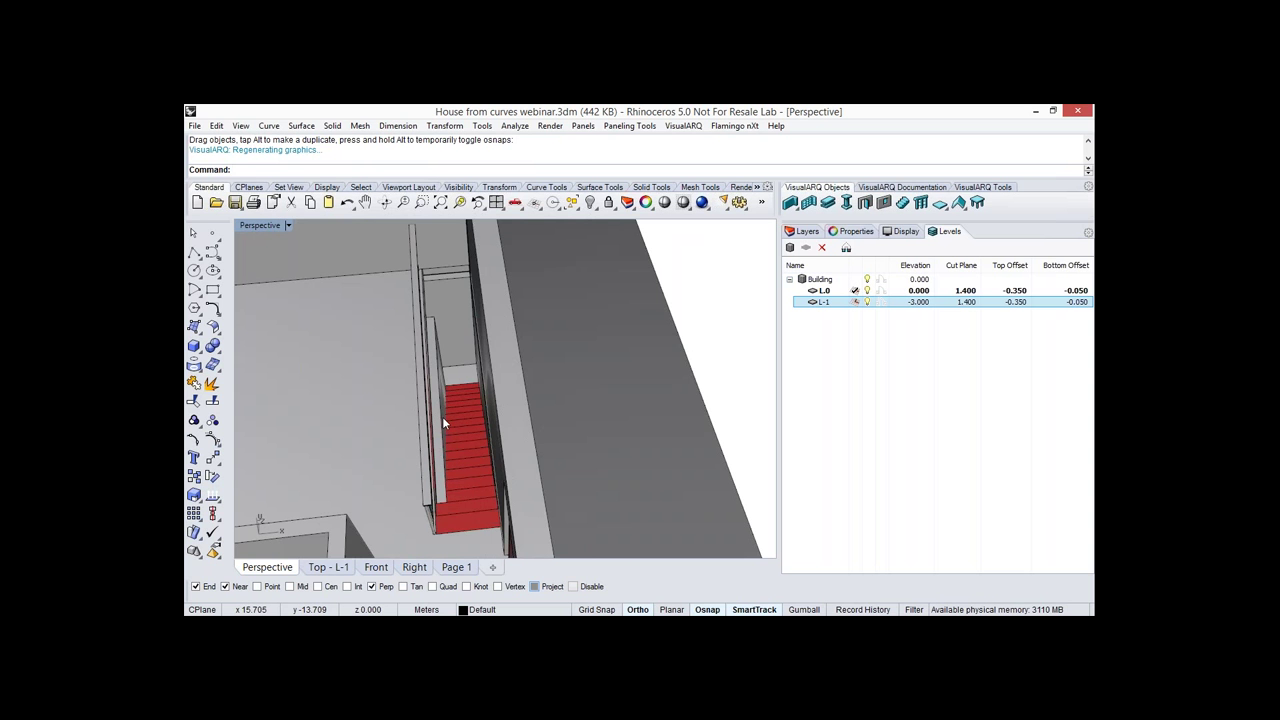
pyautogui.click(442, 416)
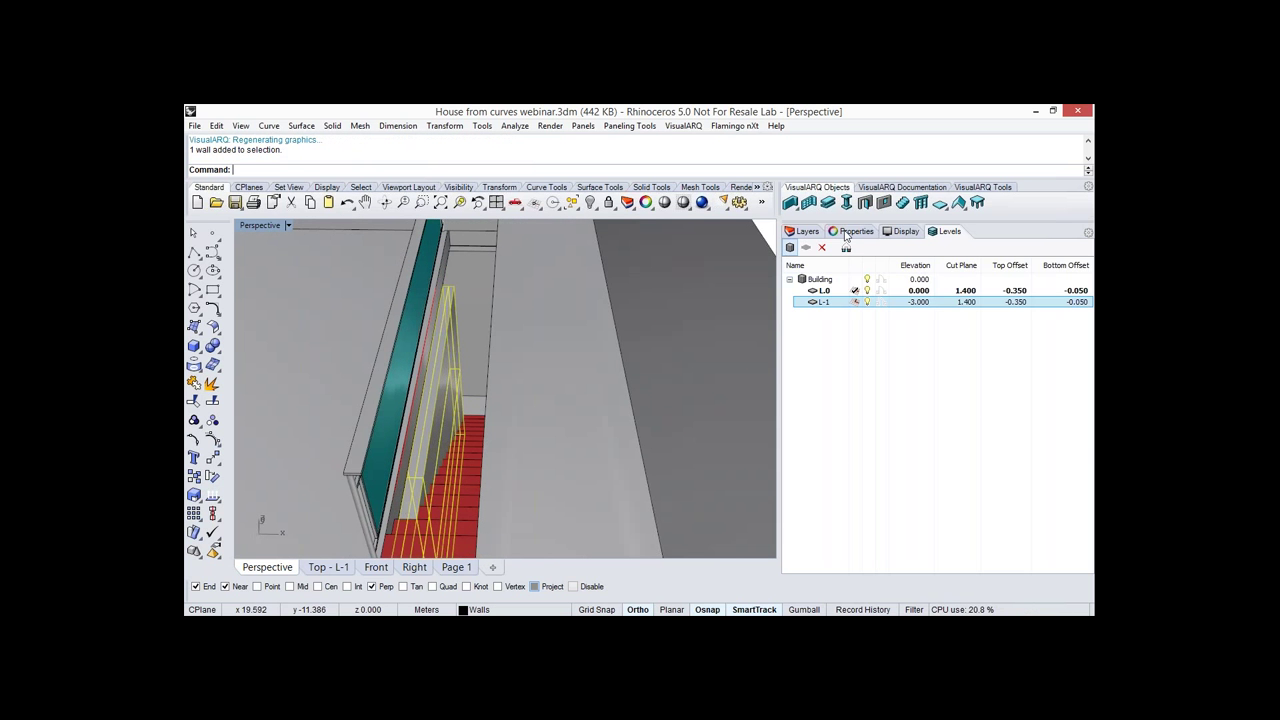
pyautogui.click(851, 231)
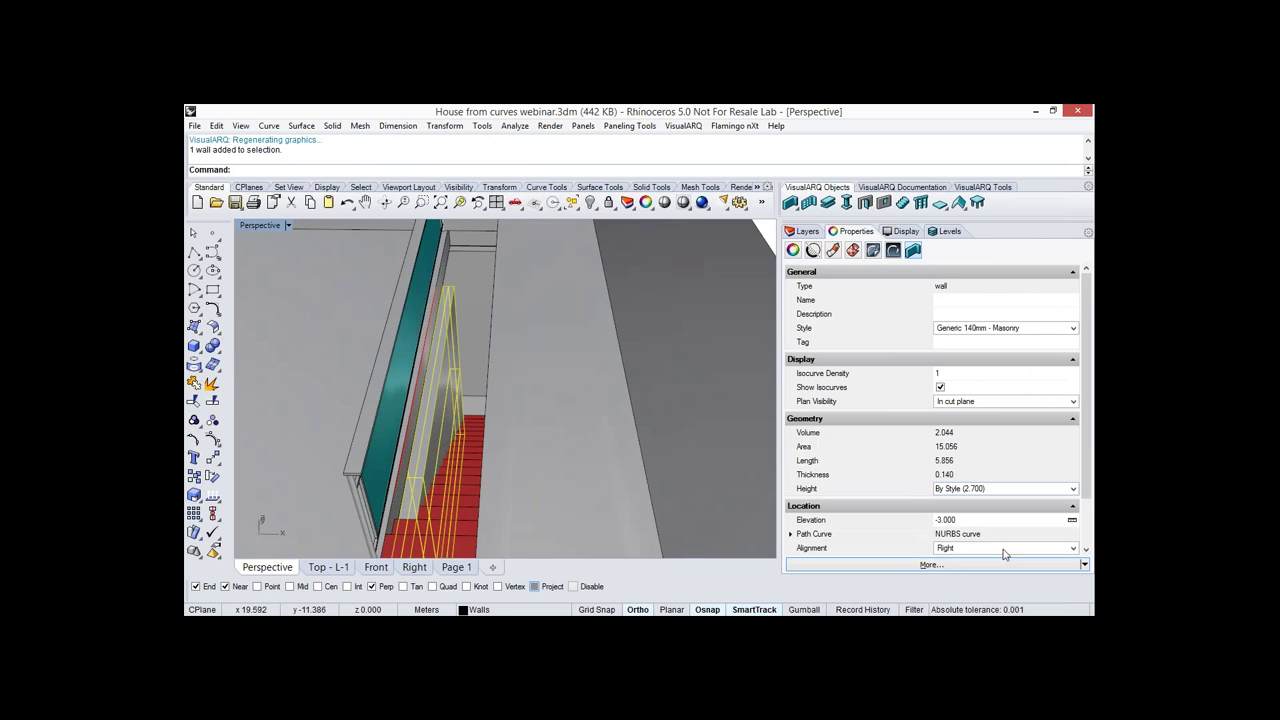
pyautogui.click(1004, 549)
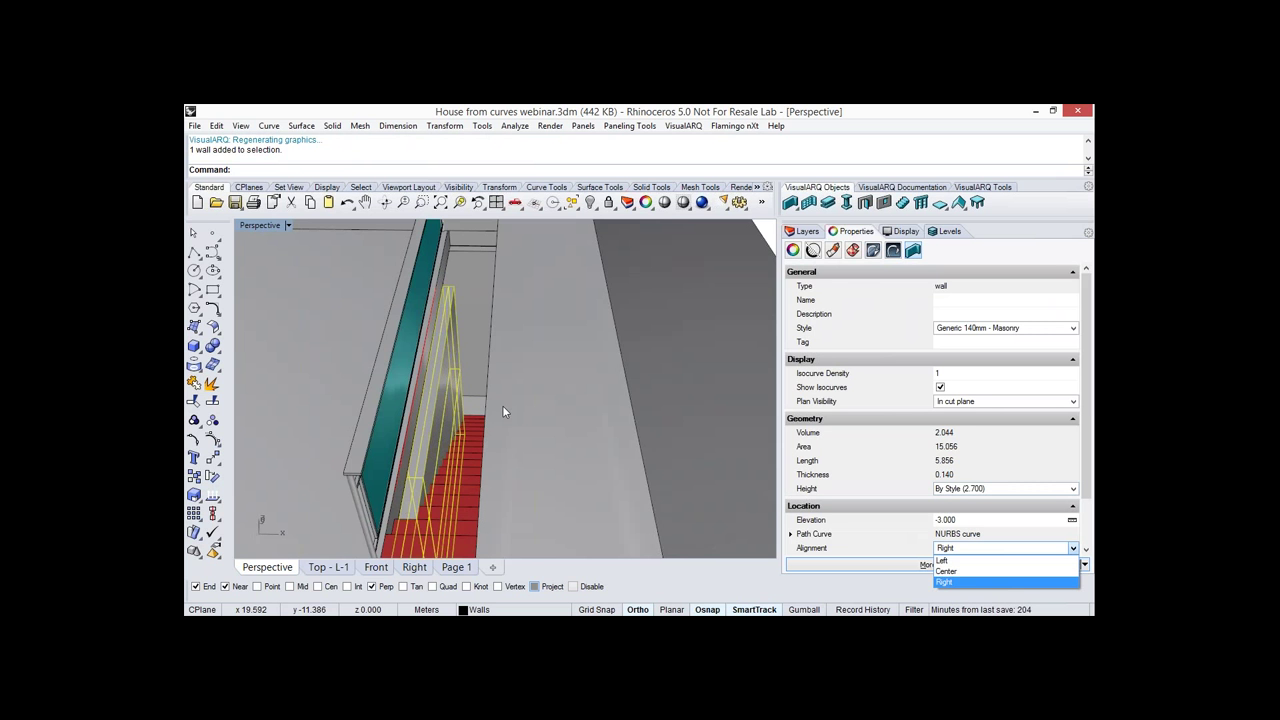
pyautogui.click(943, 561)
pyautogui.moveTo(504, 411); pyautogui.dragTo(540, 405, button='right')
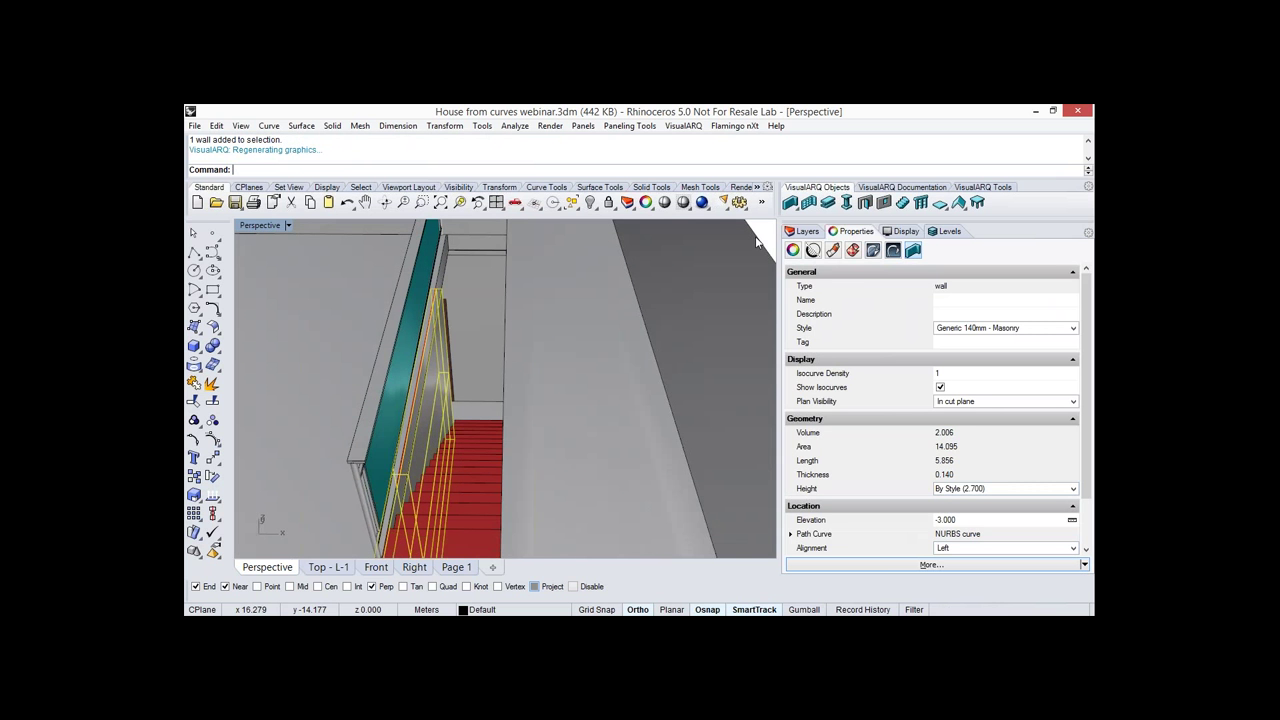
pyautogui.click(757, 242)
pyautogui.moveTo(645, 330); pyautogui.dragTo(685, 310, button='right')
pyautogui.moveTo(437, 364); pyautogui.dragTo(517, 367, button='right')
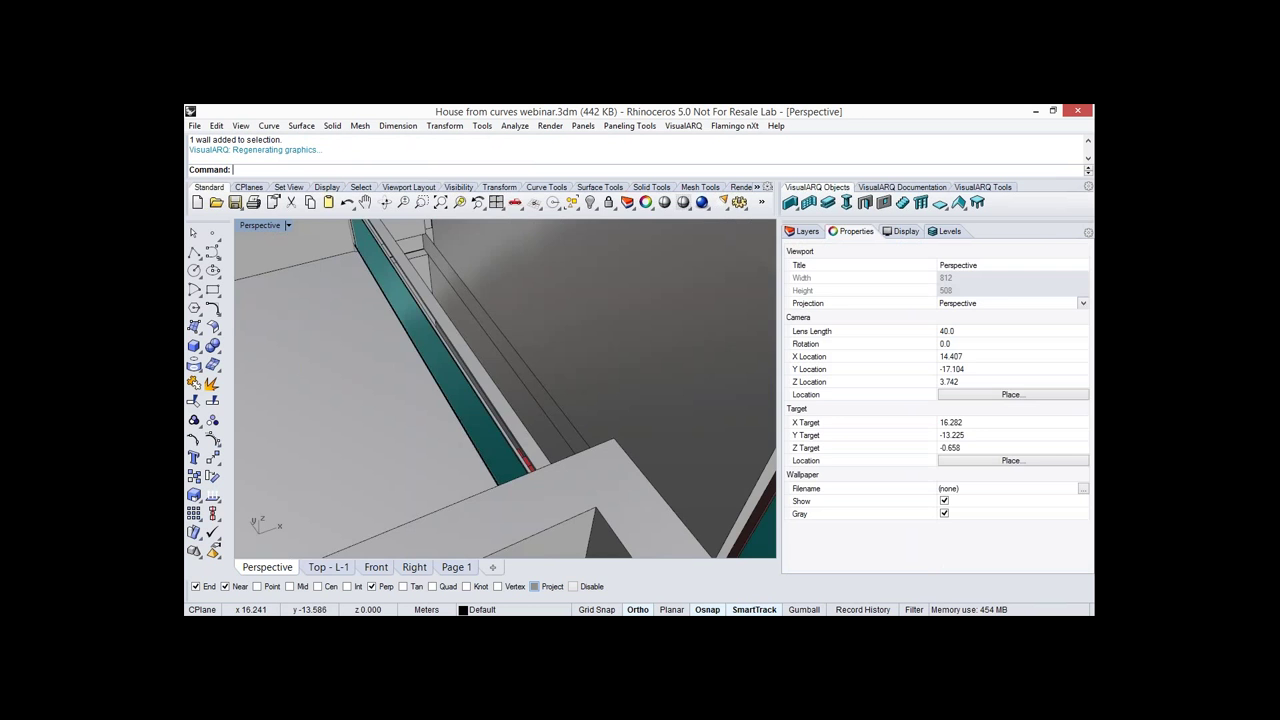
pyautogui.scroll(-10, 556, 364)
pyautogui.moveTo(390, 382); pyautogui.dragTo(544, 367, button='right')
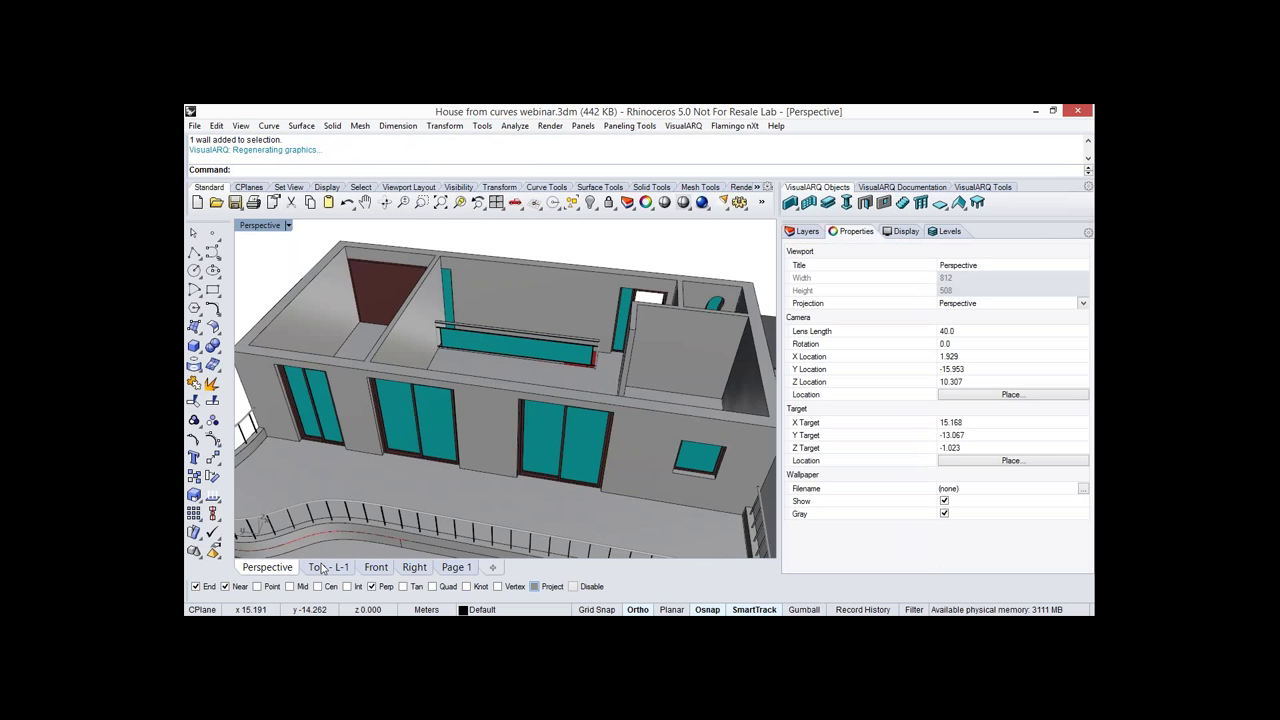
pyautogui.click(324, 567)
pyautogui.scroll(-2, 471, 335)
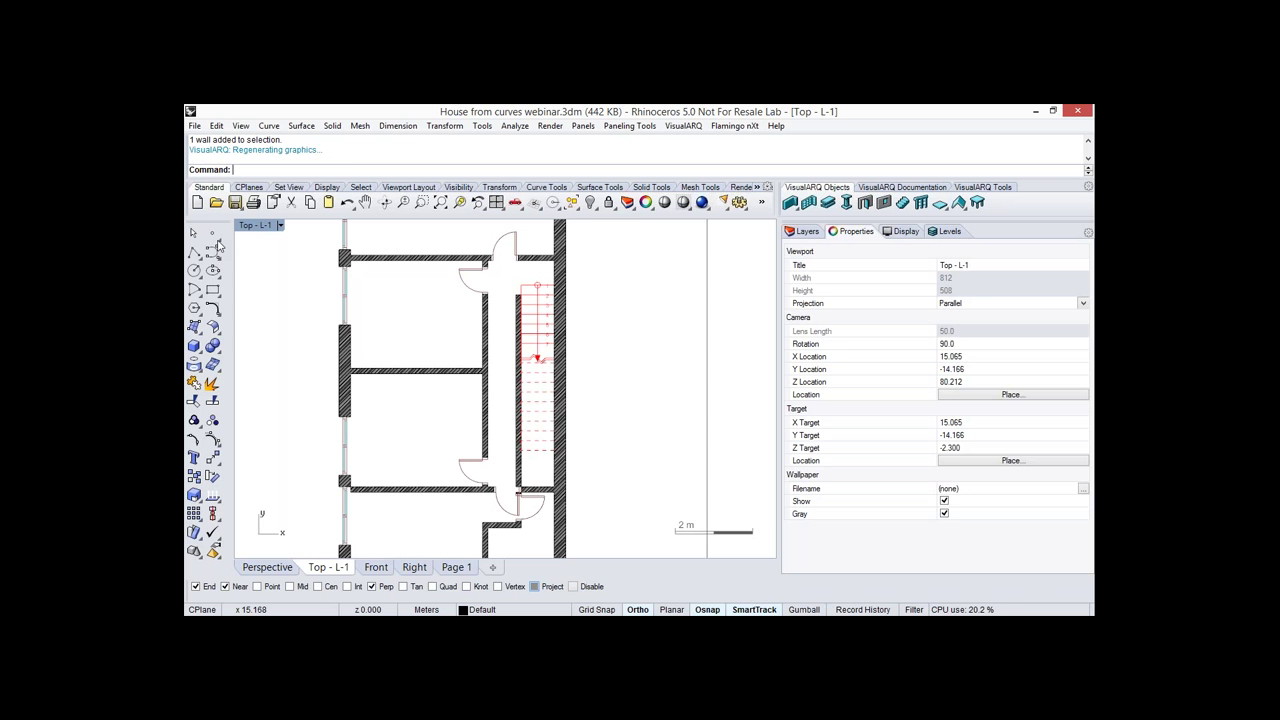
pyautogui.click(212, 251)
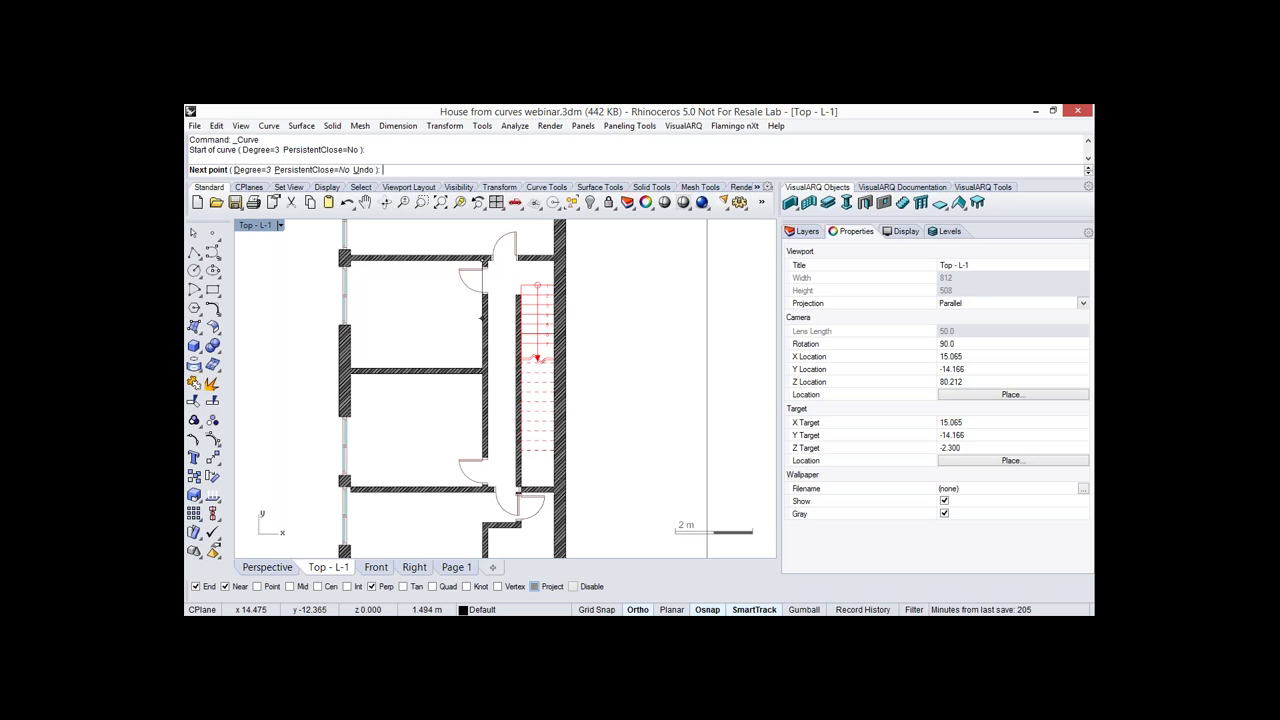
pyautogui.press('F10')
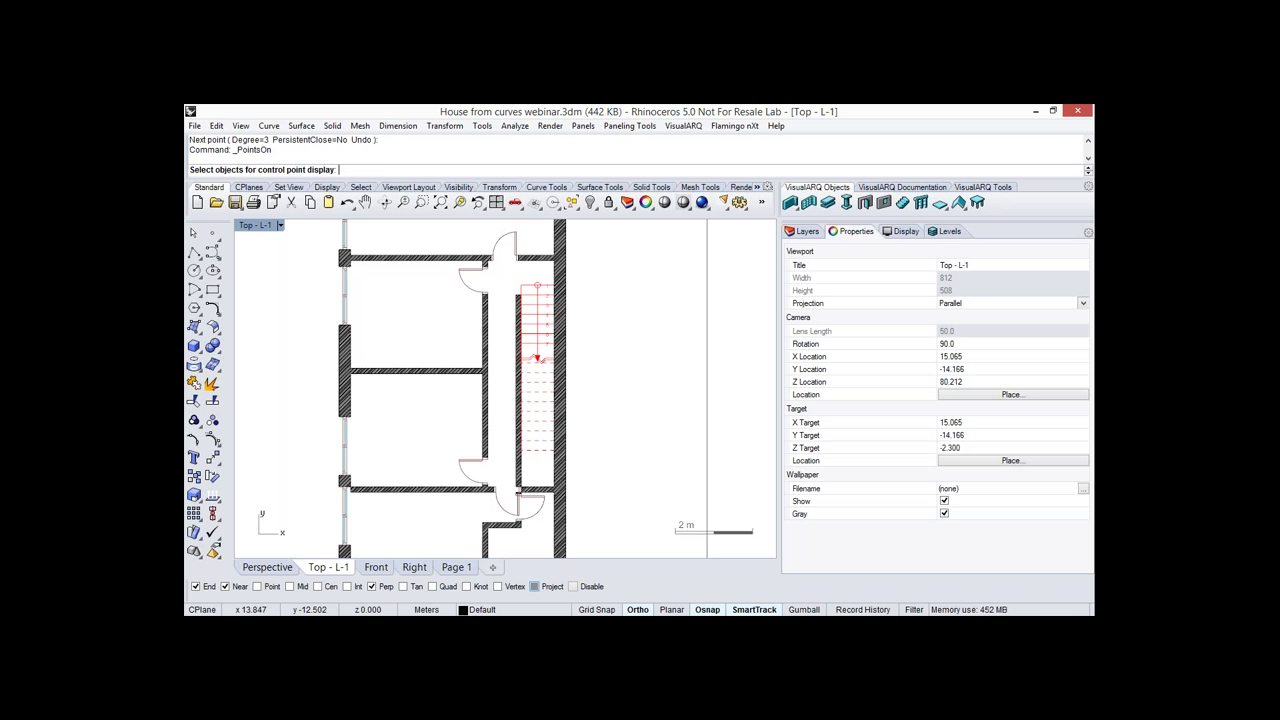
pyautogui.press('Escape')
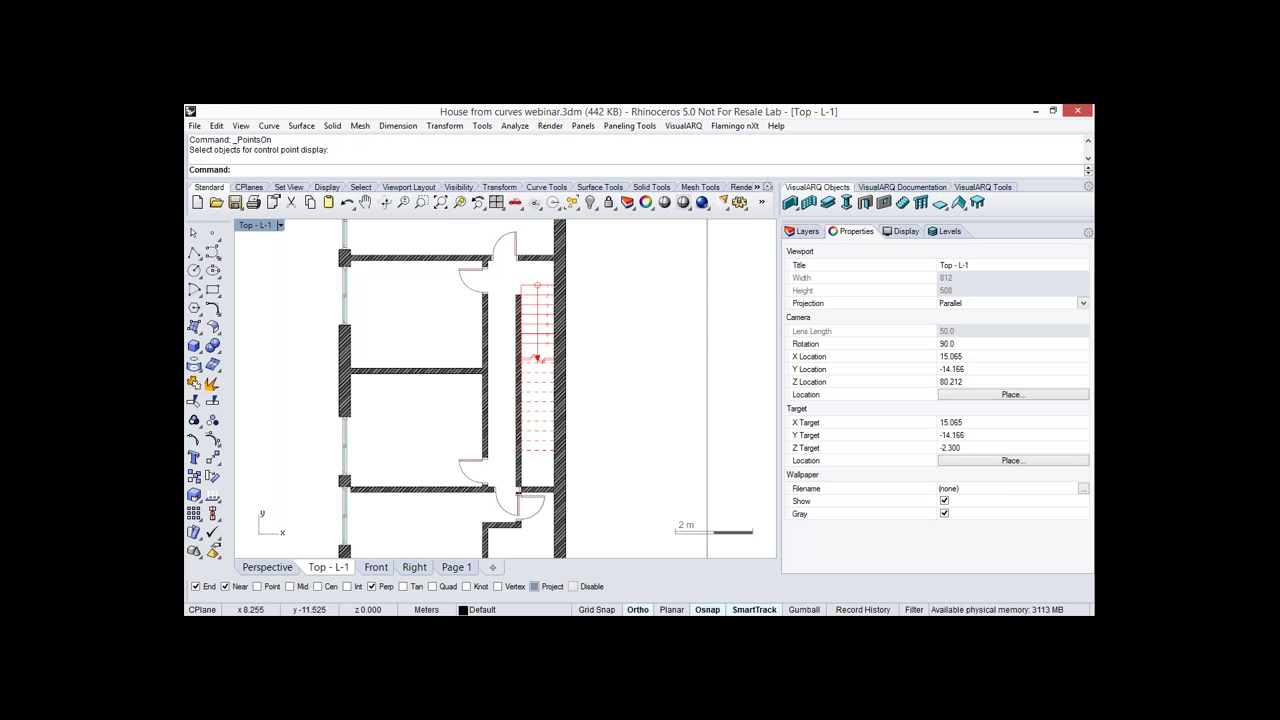
# Turn Ortho off and draw a control point curve between the ends of the rooms' corridor wall, bowing into the rooms.
pyautogui.click(212, 251)
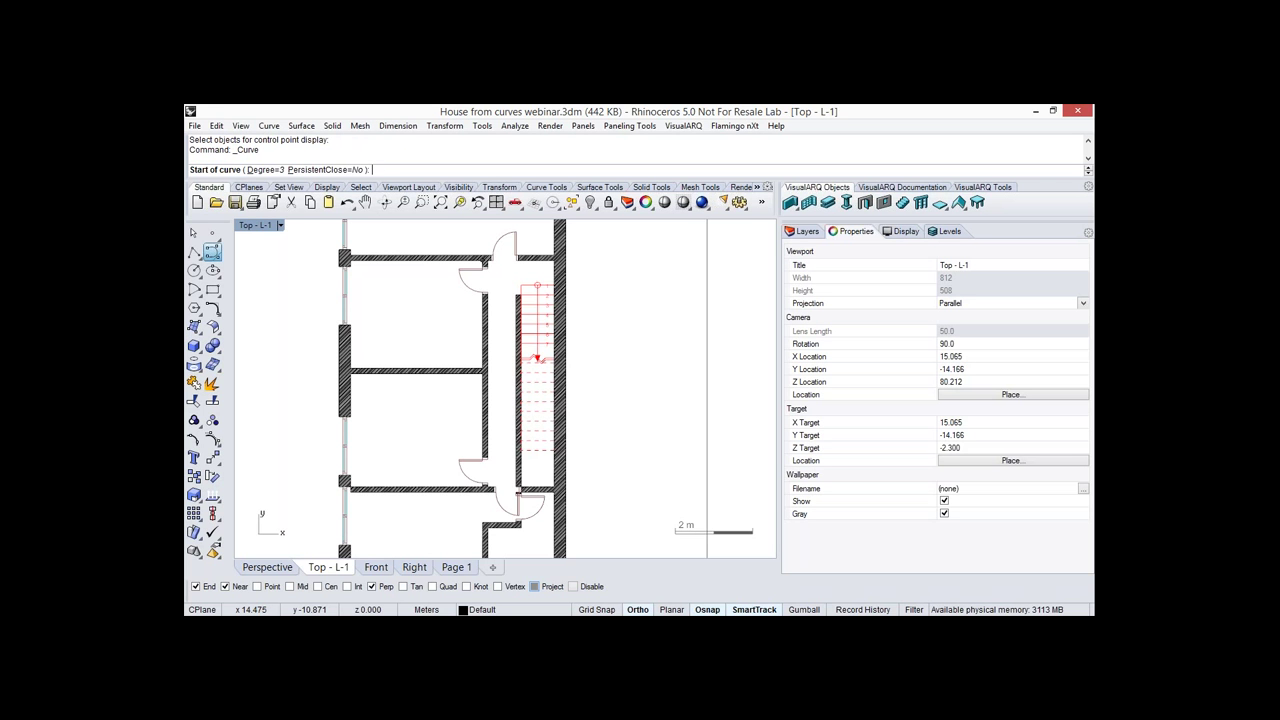
pyautogui.click(484, 263)
pyautogui.press('F8')
pyautogui.click(468, 343)
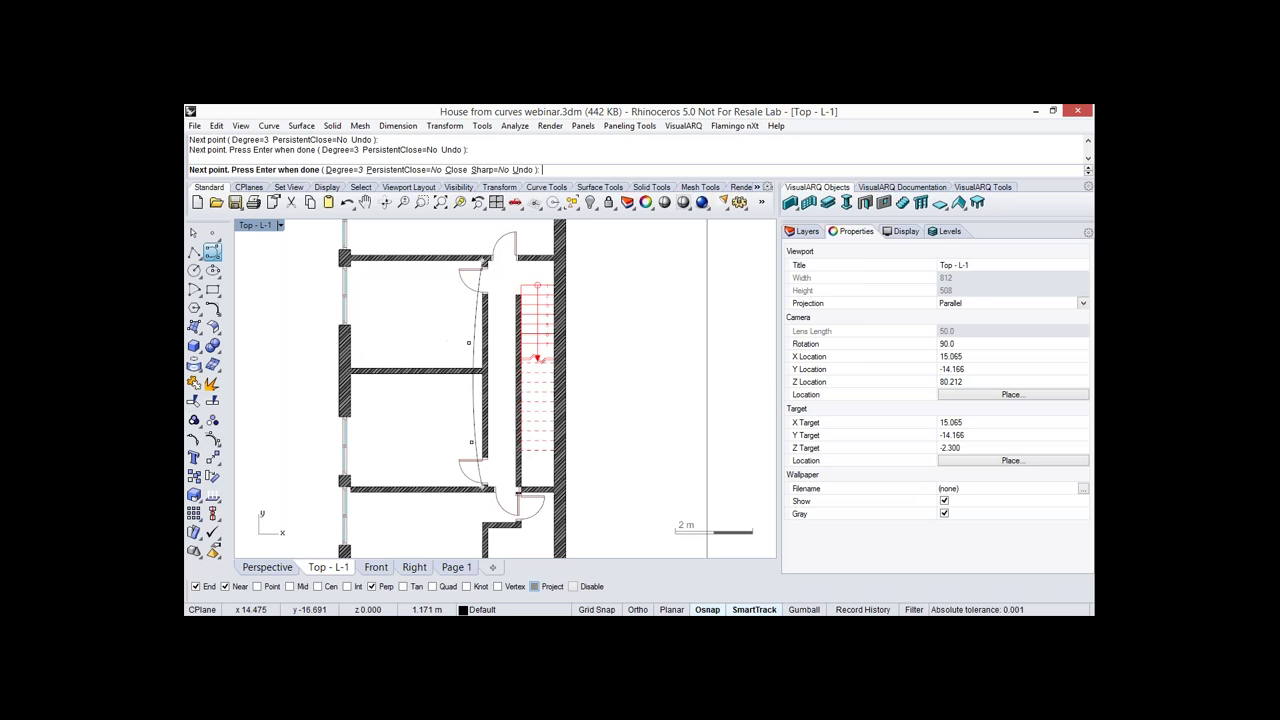
pyautogui.click(486, 488)
pyautogui.press('Return')
# Set the new curve as the path of the straight corridor wall between the two room doors.
pyautogui.click(792, 204)
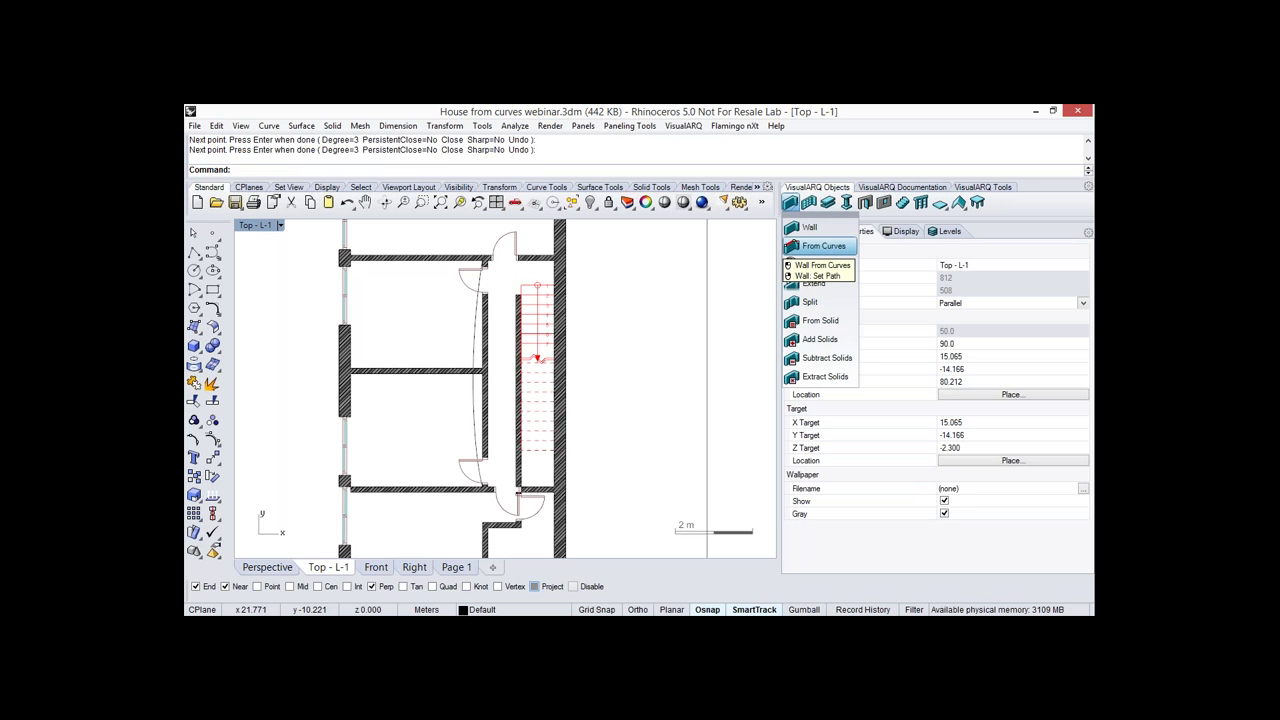
pyautogui.rightClick(822, 246)
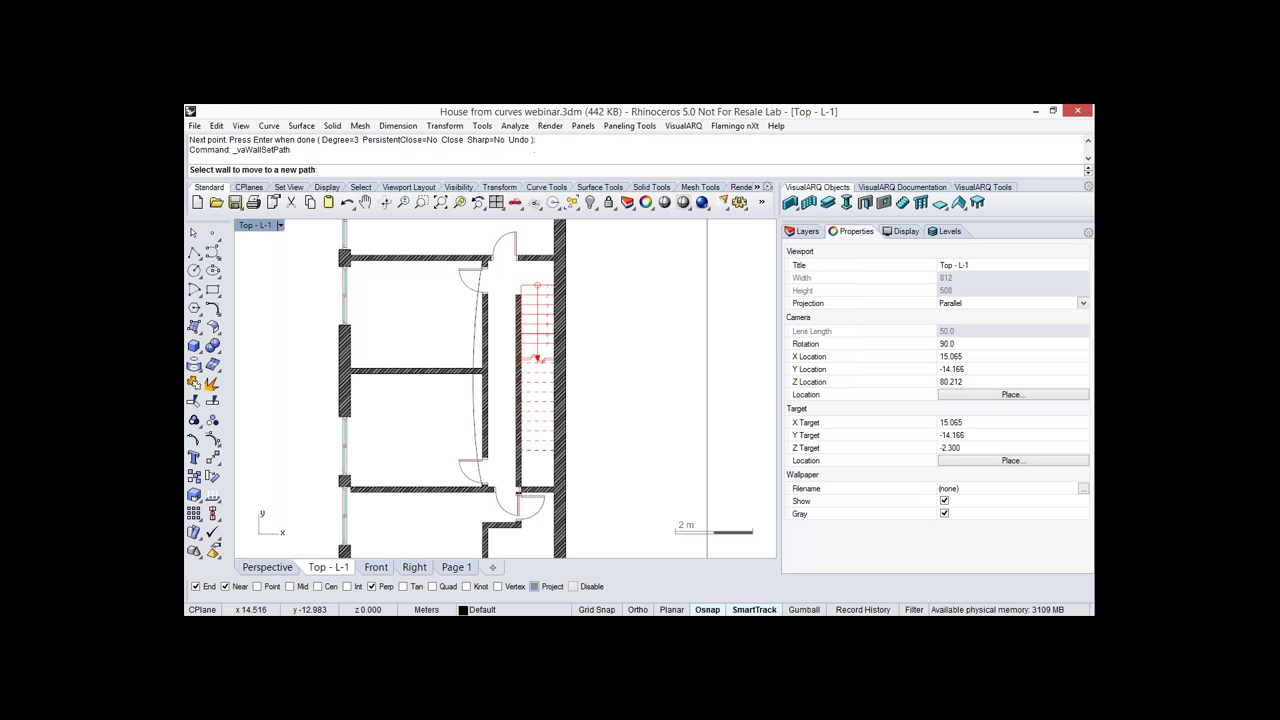
pyautogui.click(485, 343)
pyautogui.click(474, 352)
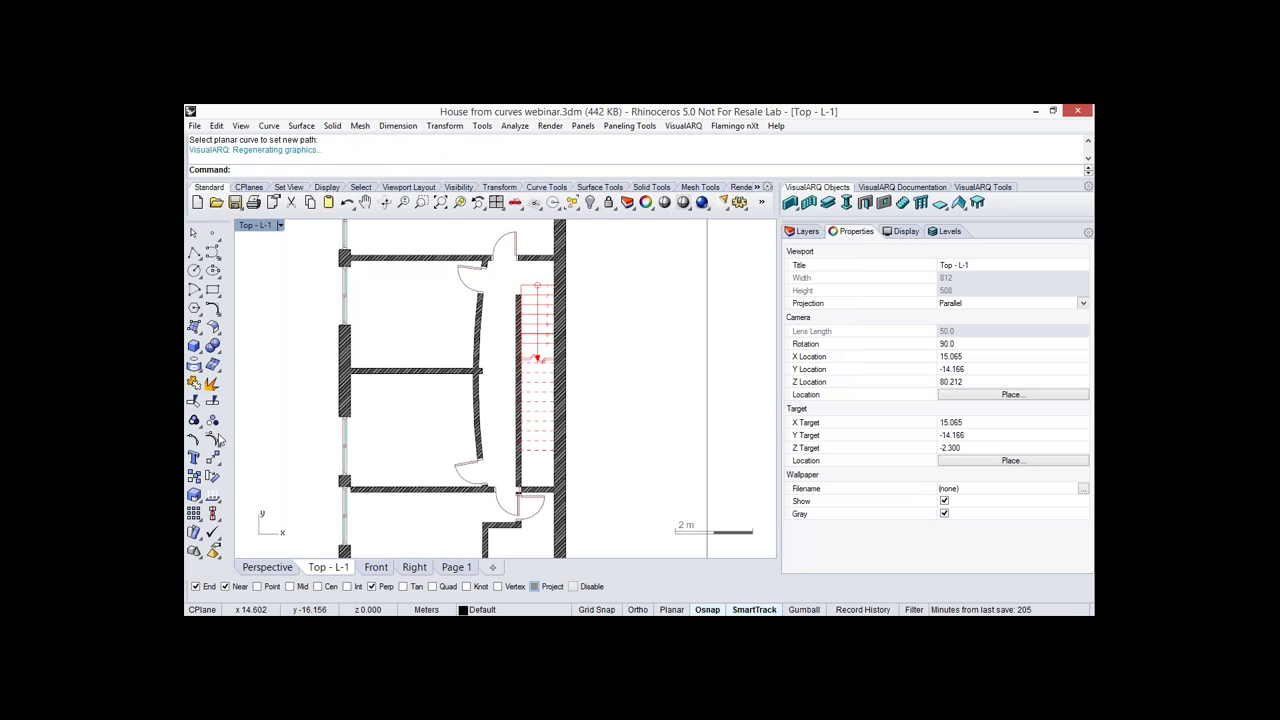
# Flip the hinge side of the lower door in the curved wall using its control points.
pyautogui.scroll(2, 460, 470)
pyautogui.click(454, 469)
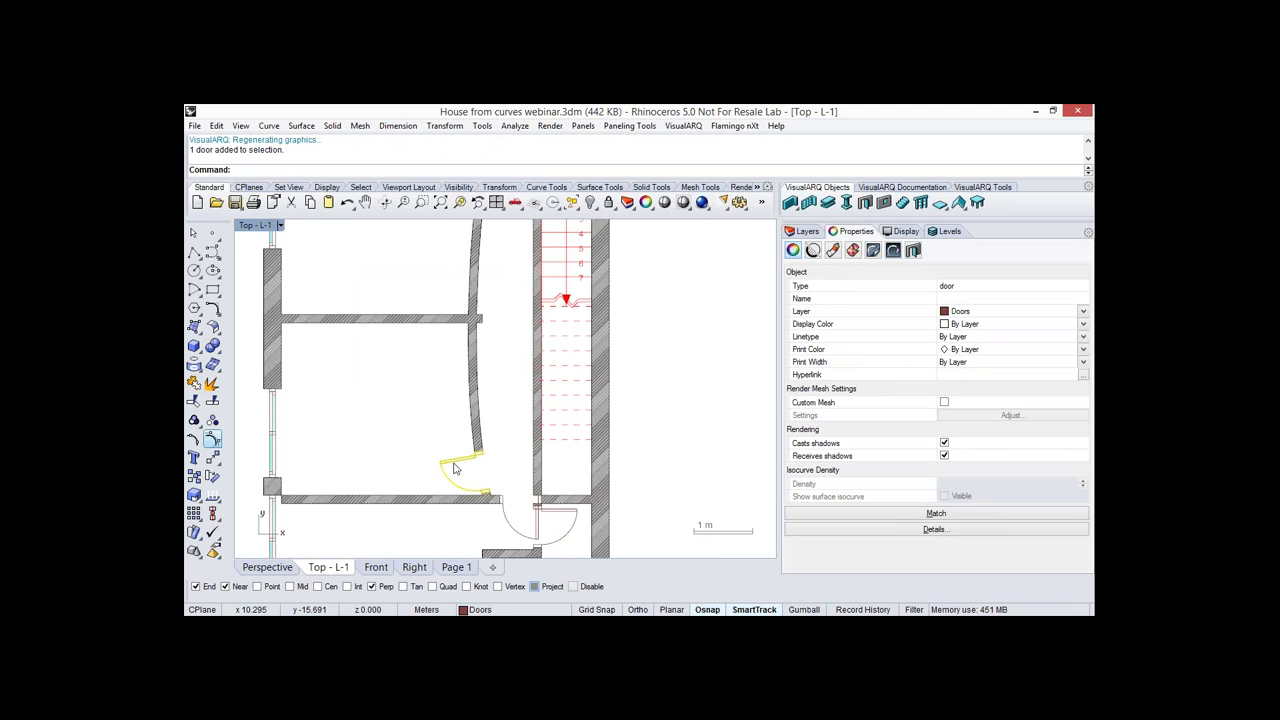
pyautogui.press('F10')
pyautogui.scroll(1, 475, 495)
pyautogui.moveTo(453, 460); pyautogui.dragTo(490, 514)
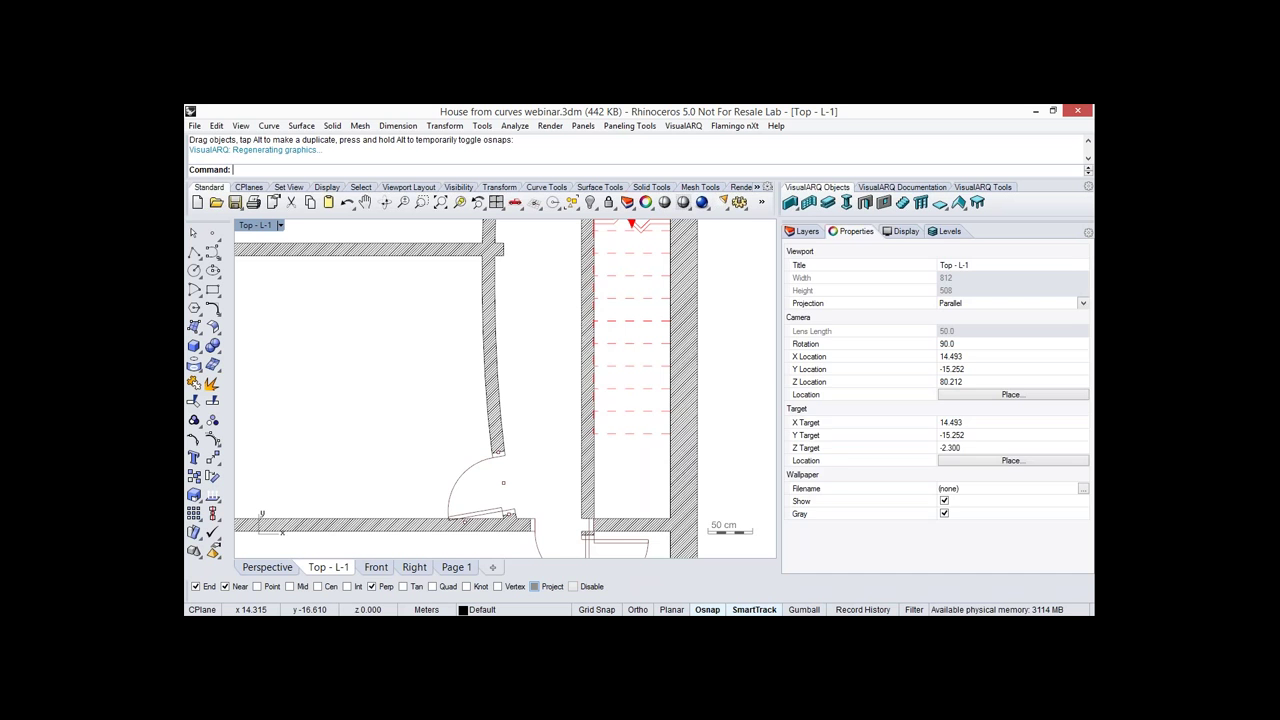
pyautogui.click(503, 483)
pyautogui.moveTo(488, 511); pyautogui.dragTo(487, 501)
pyautogui.click(522, 452)
pyautogui.scroll(-6, 522, 452)
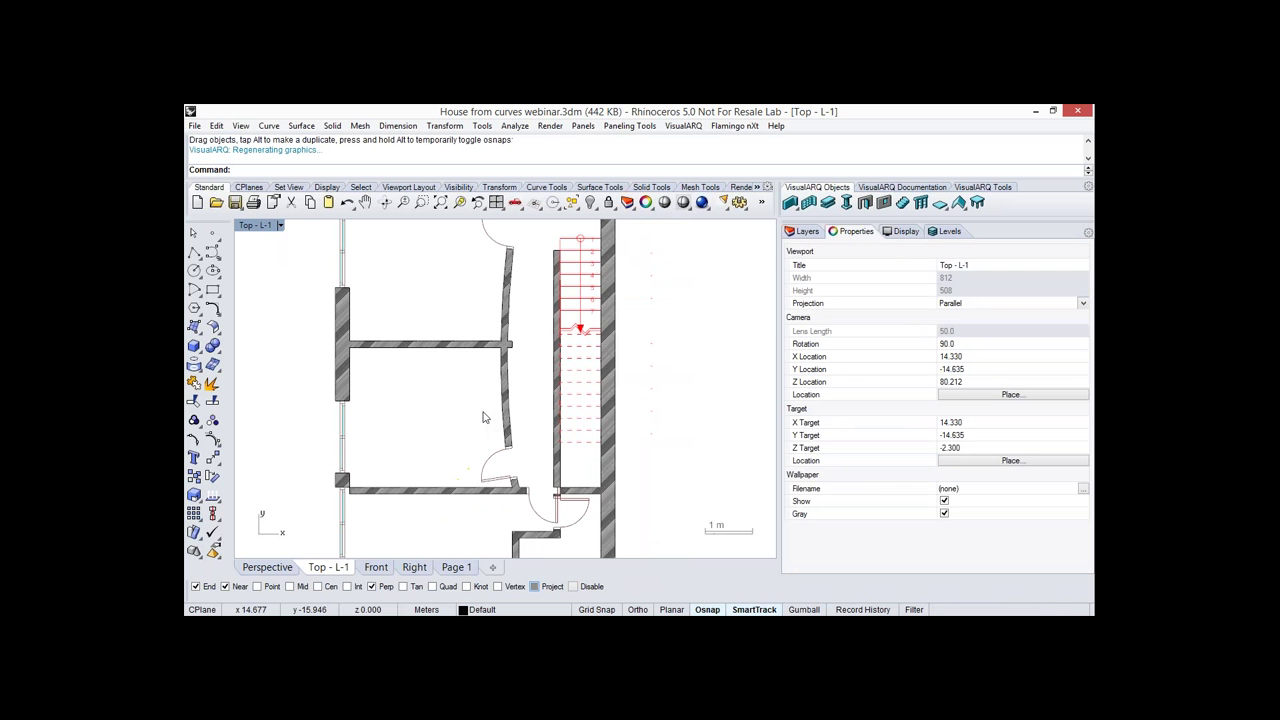
pyautogui.scroll(-2, 328, 535)
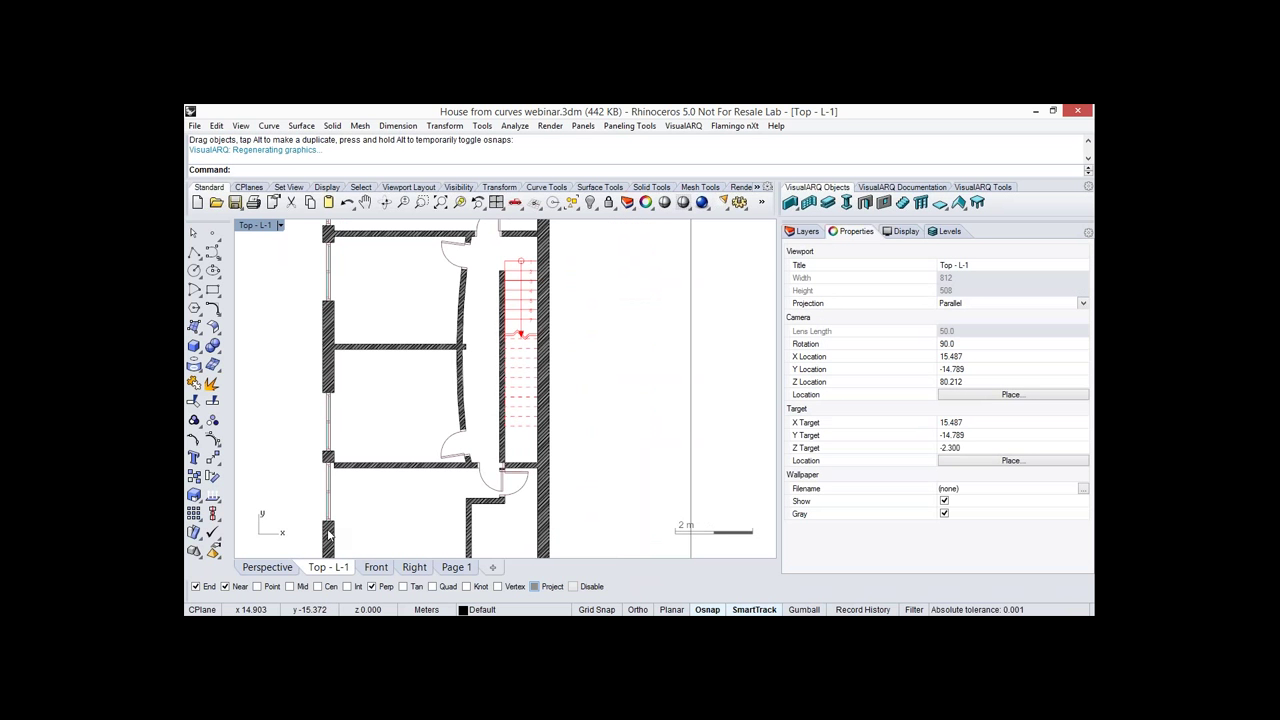
pyautogui.scroll(-1, 435, 393)
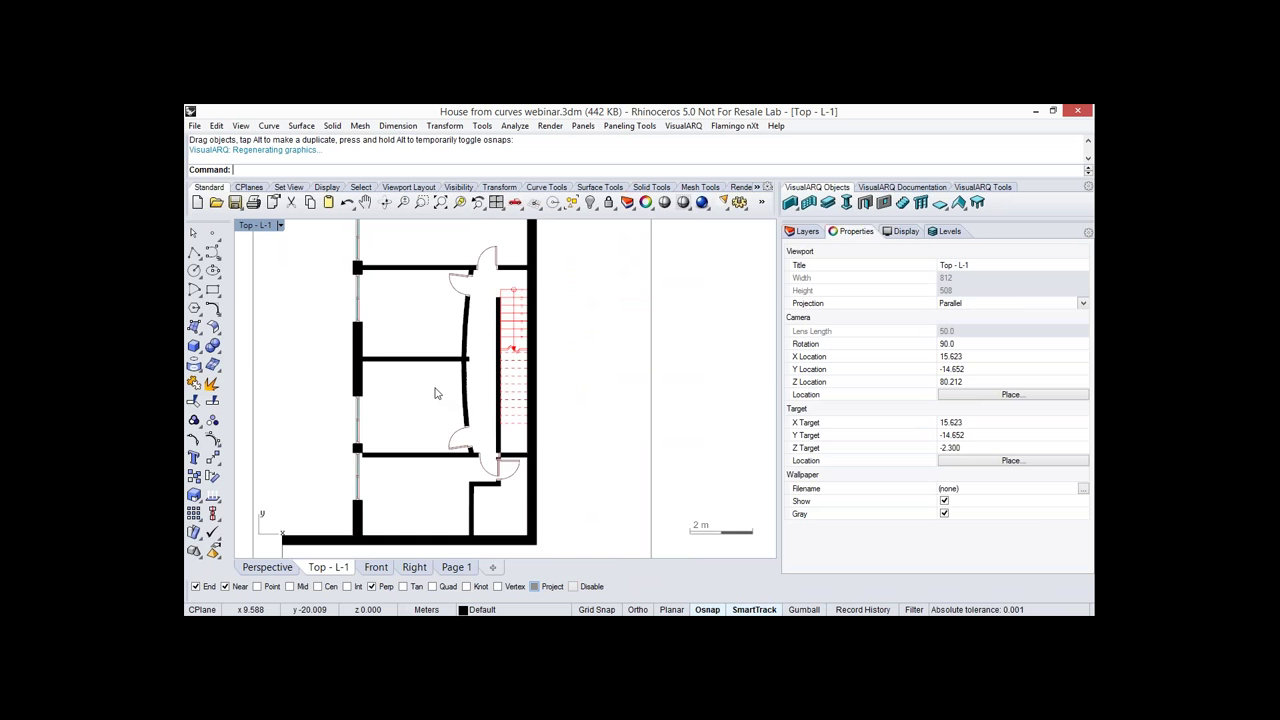
# Return to the perspective view, show the 2D Roof sublayer and hide the 2D Railing sublayer.
pyautogui.hotkey('ctrl', 'F4')
pyautogui.scroll(-3, 520, 401)
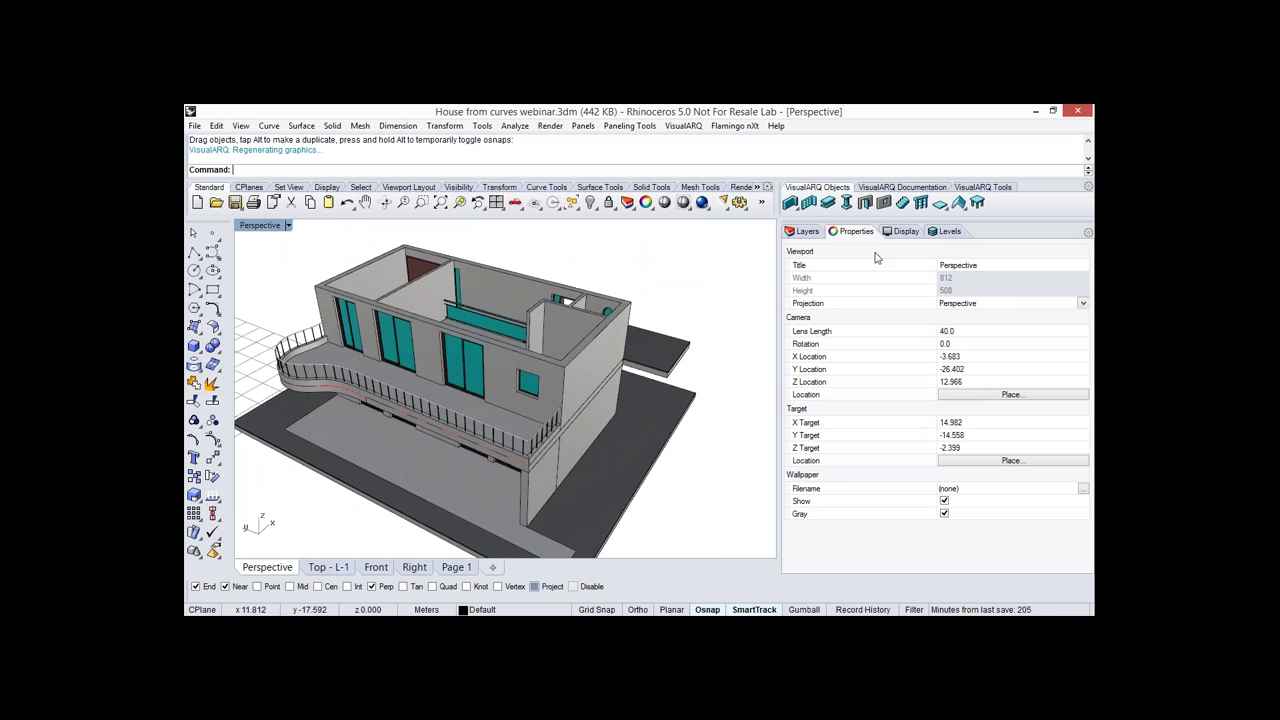
pyautogui.click(806, 231)
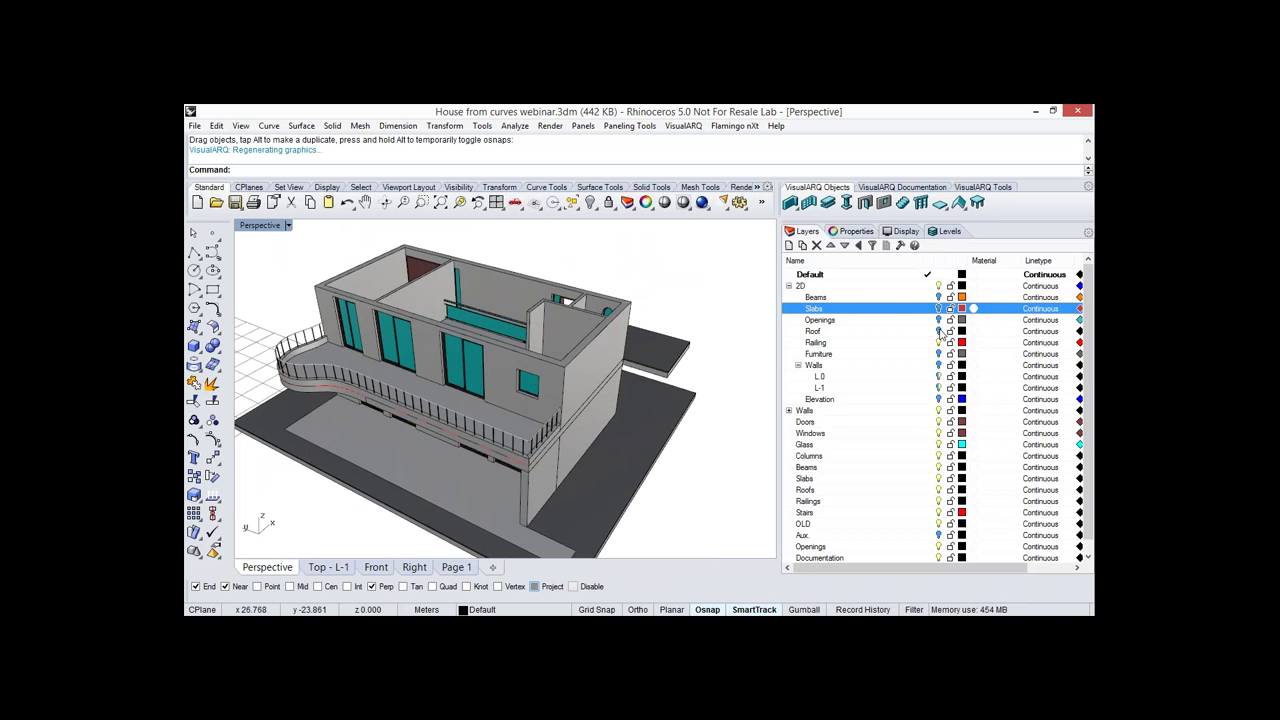
pyautogui.click(939, 331)
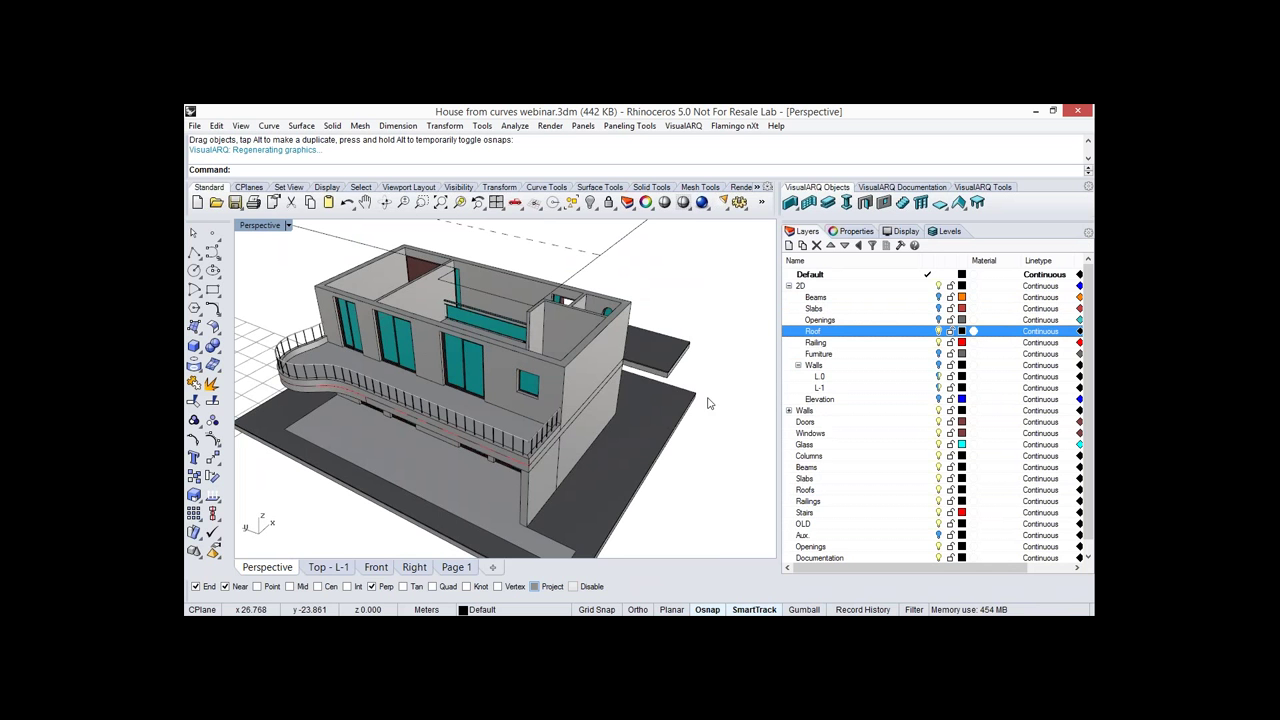
pyautogui.click(939, 343)
pyautogui.scroll(-4, 580, 313)
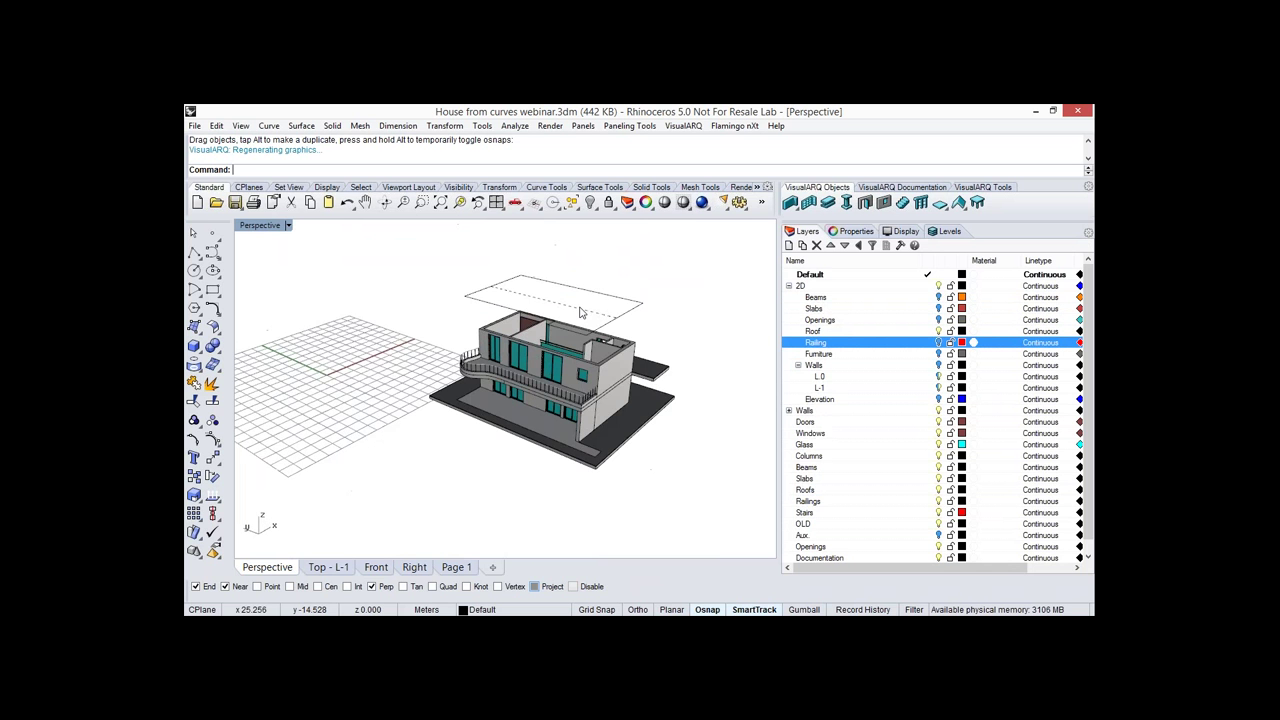
pyautogui.keyDown('shift'); pyautogui.moveTo(581, 313); pyautogui.dragTo(572, 348, button='right'); pyautogui.keyUp('shift')
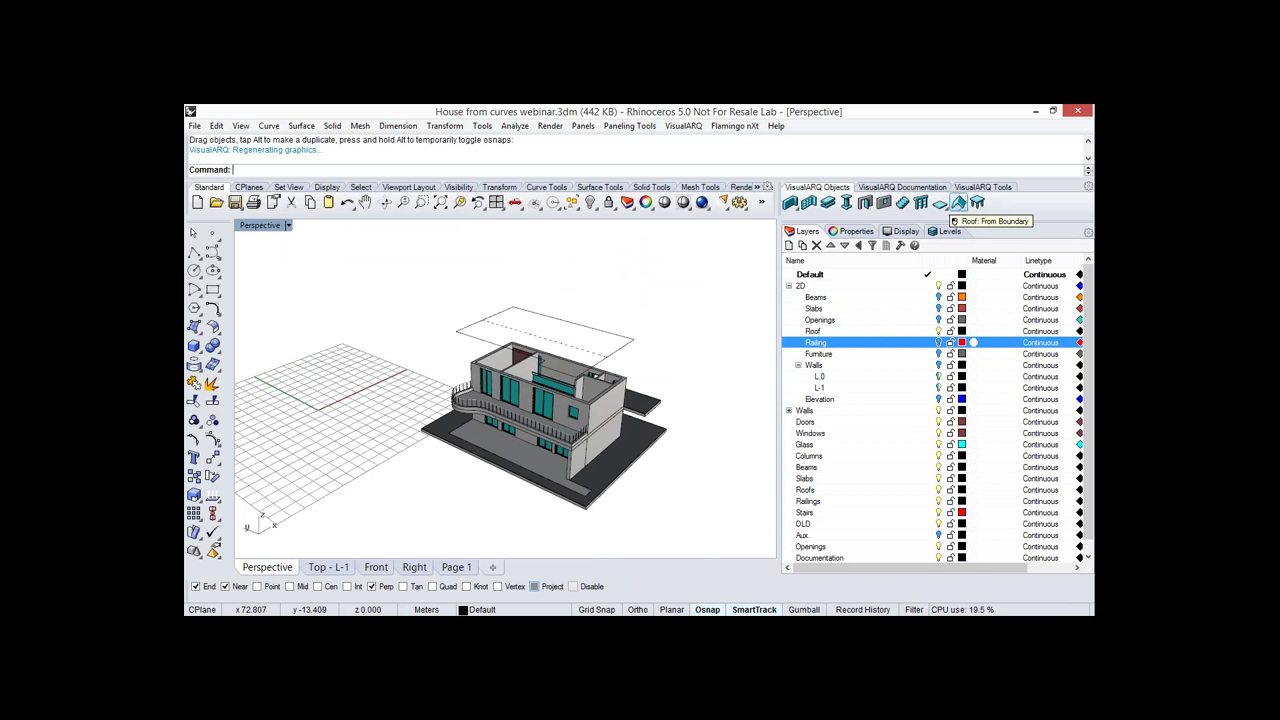
# Start a Gable roof from the closed curve above the house, with a slope angle of 30.
pyautogui.click(958, 203)
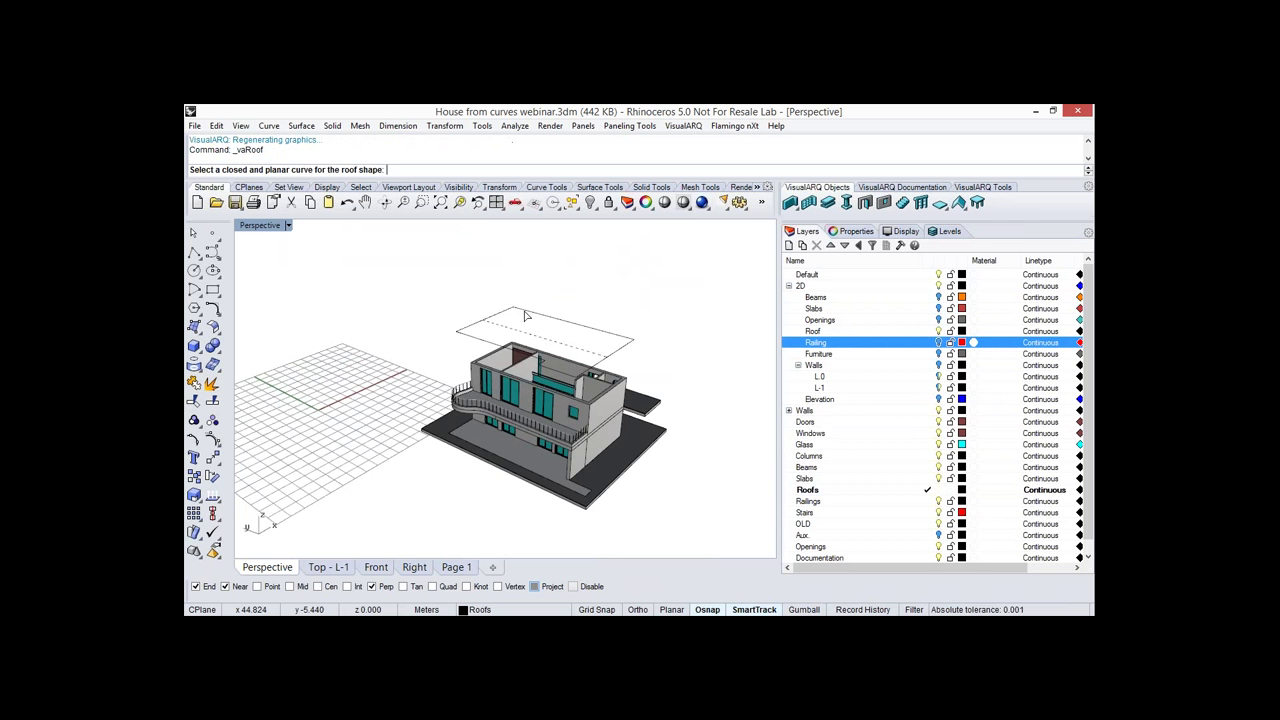
pyautogui.click(526, 316)
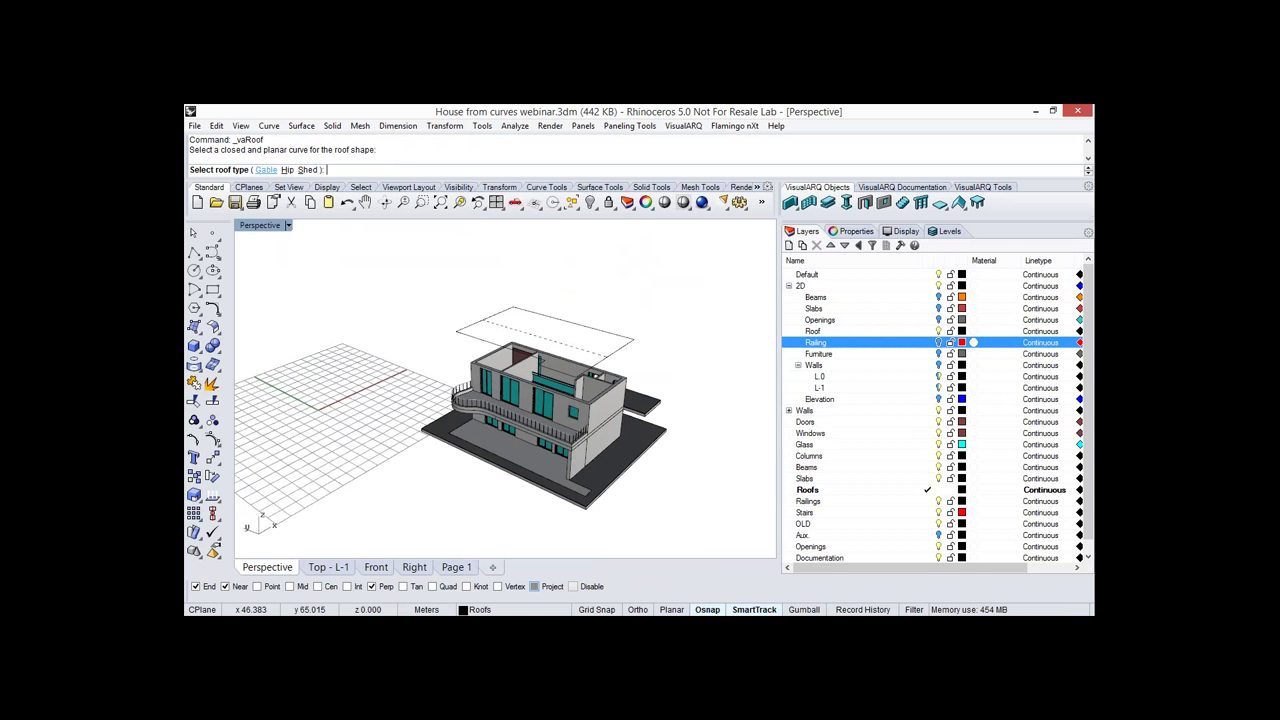
pyautogui.click(266, 169)
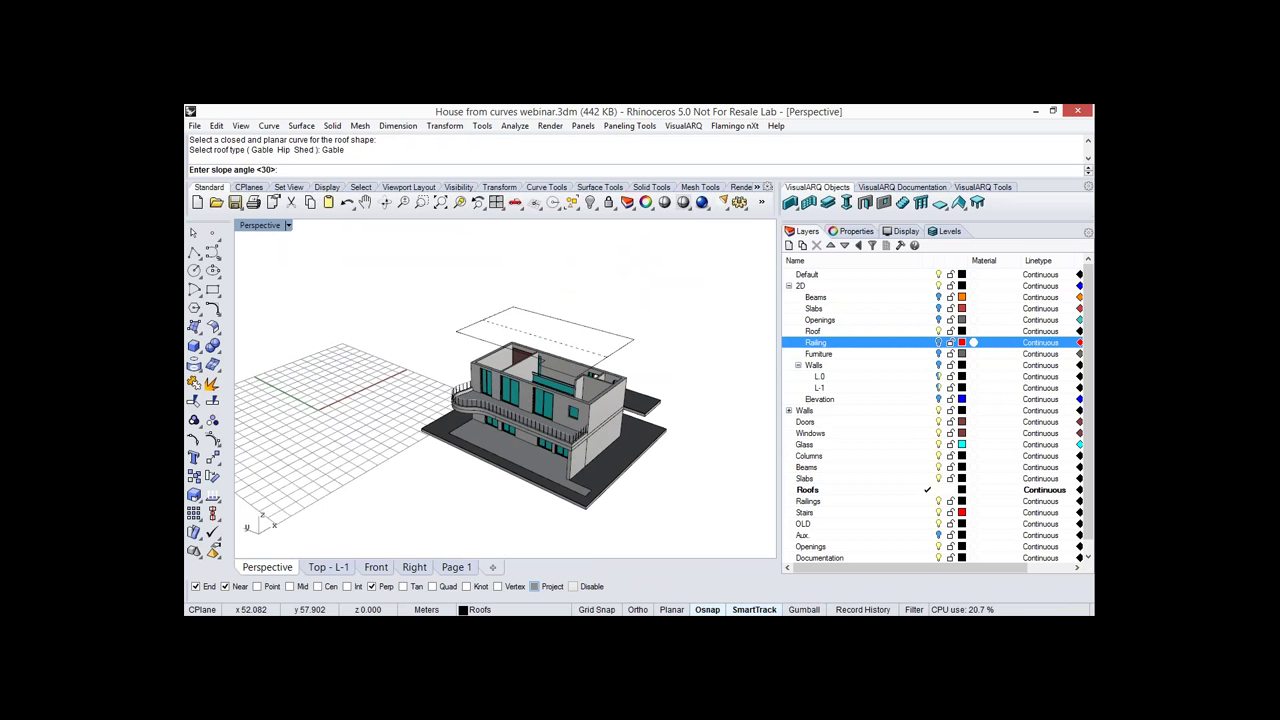
pyautogui.press('Return')
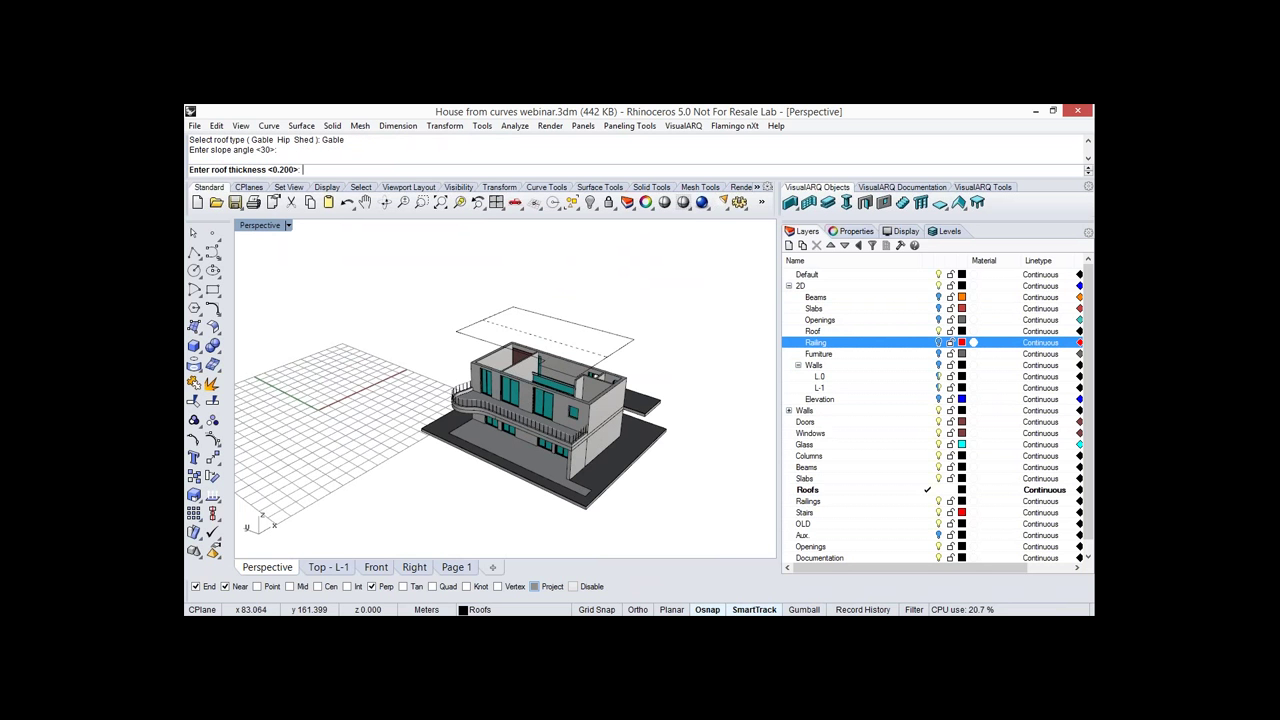
# Finish the gable roof with a 0.200 m thickness and align its axis with the footprint, using Ortho.
pyautogui.press('Return')
pyautogui.press('F8')
pyautogui.click(655, 371)
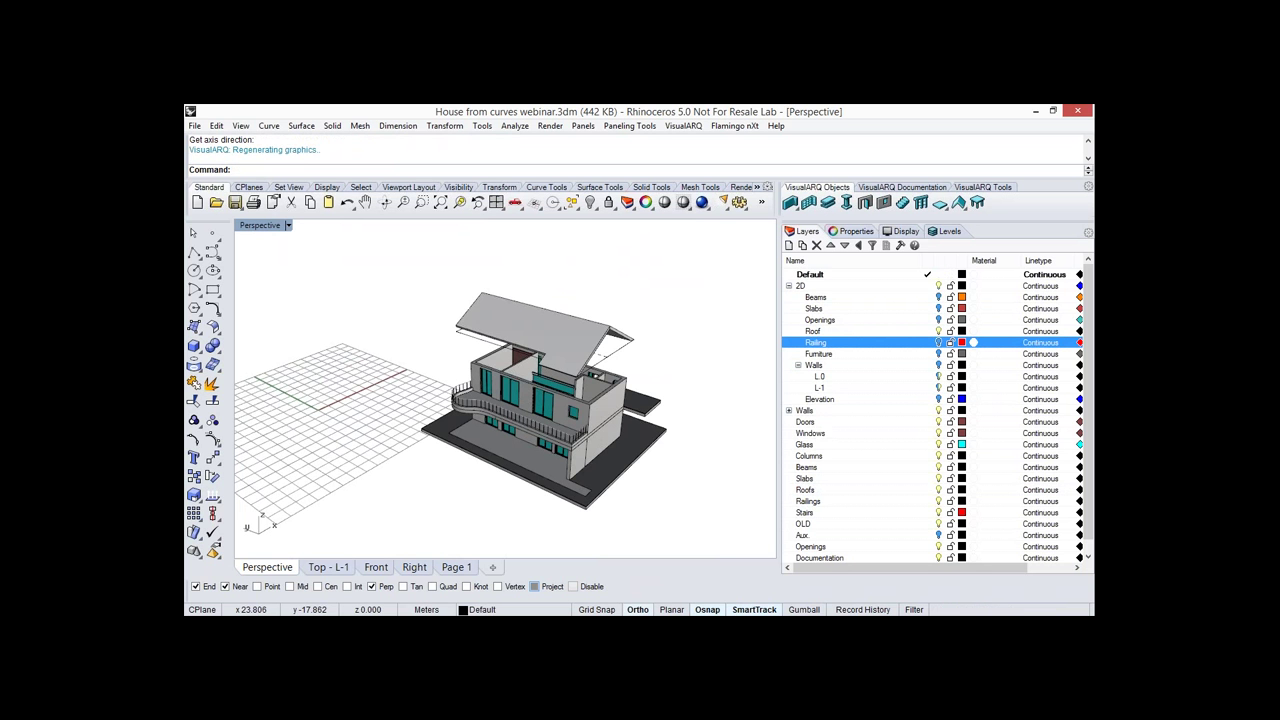
# Move the new gable roof slightly lower over the upper-floor walls.
pyautogui.scroll(4, 640, 368)
pyautogui.moveTo(640, 368); pyautogui.dragTo(605, 345, button='right')
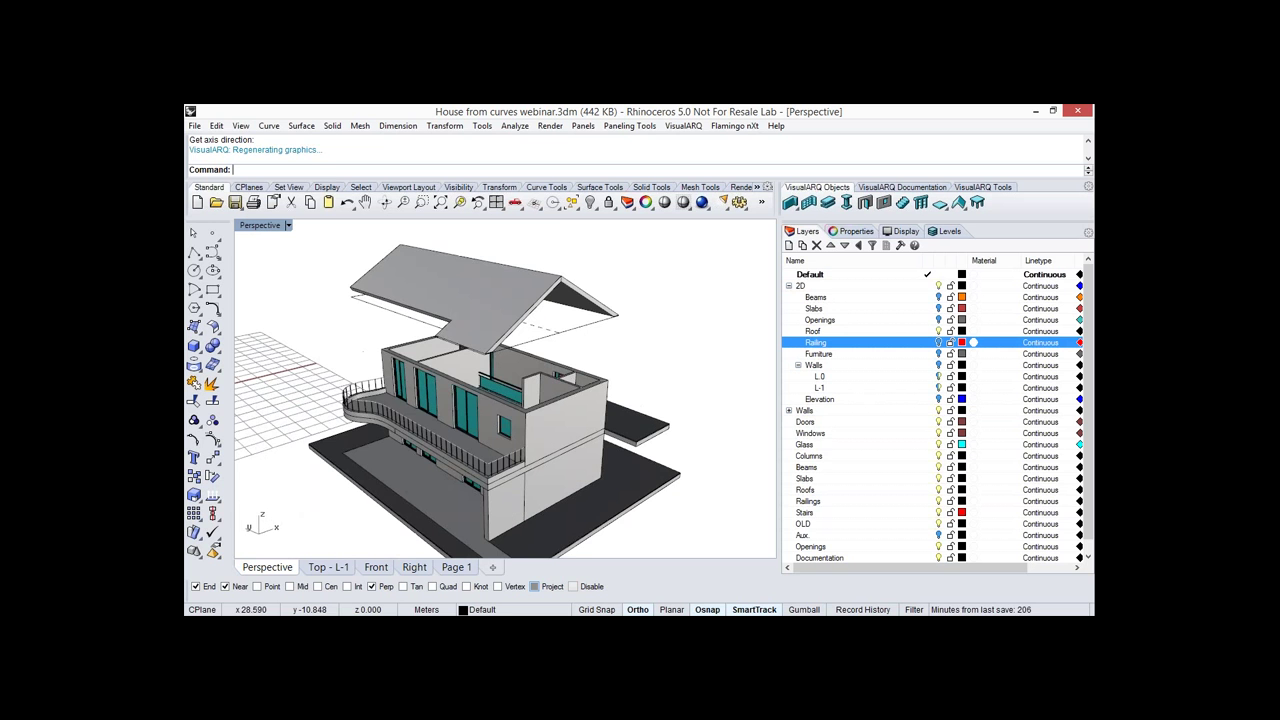
pyautogui.click(580, 303)
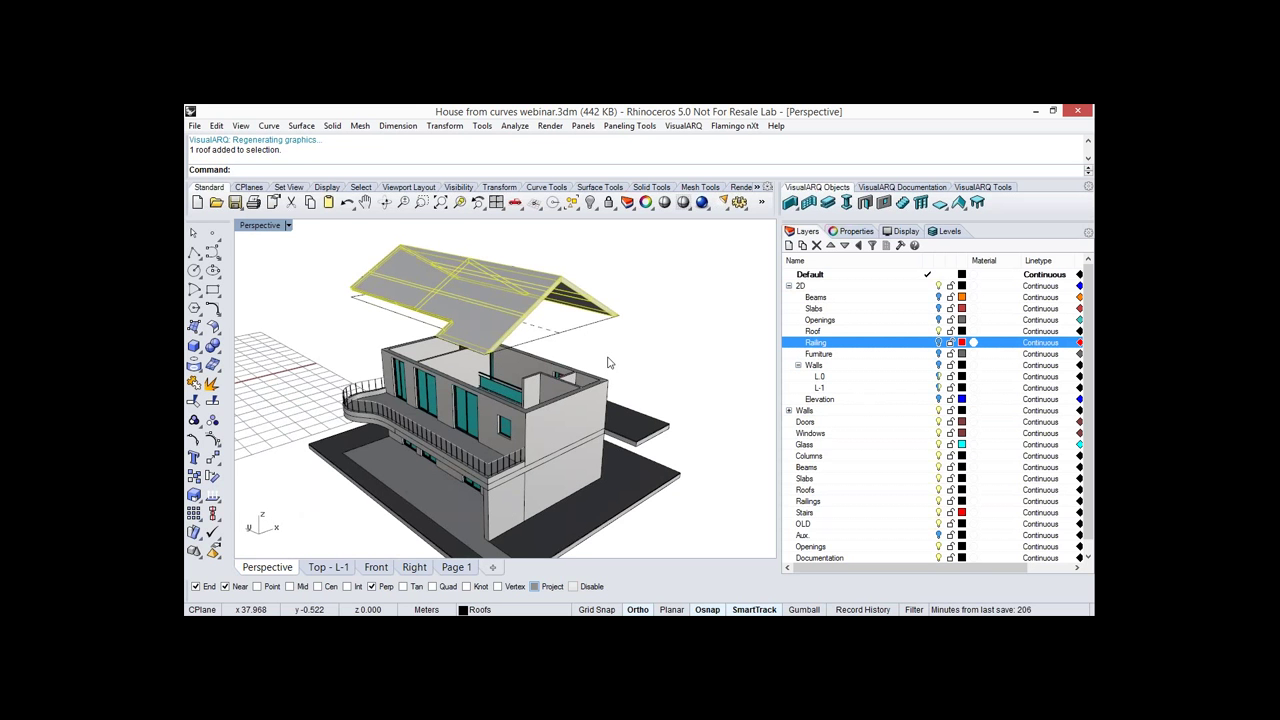
pyautogui.moveTo(609, 362); pyautogui.dragTo(640, 336)
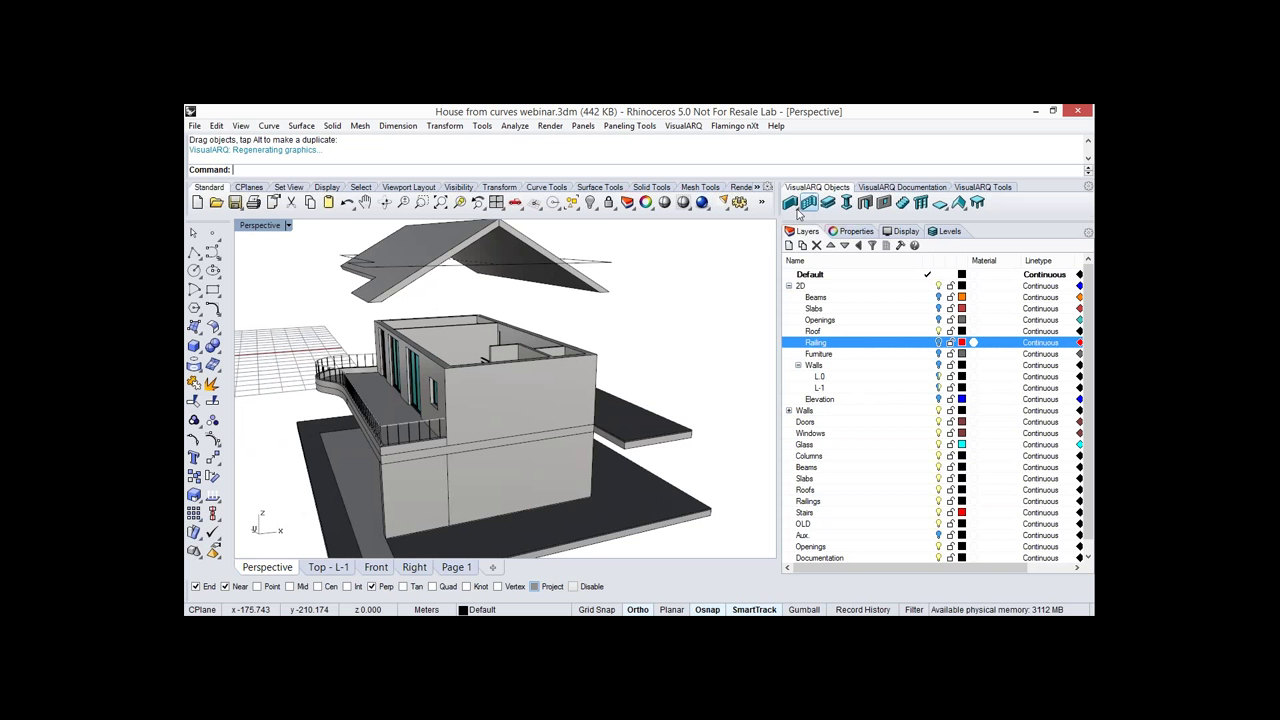
# Extend the tops of the upper-floor walls up to the gable roof.
pyautogui.click(799, 211)
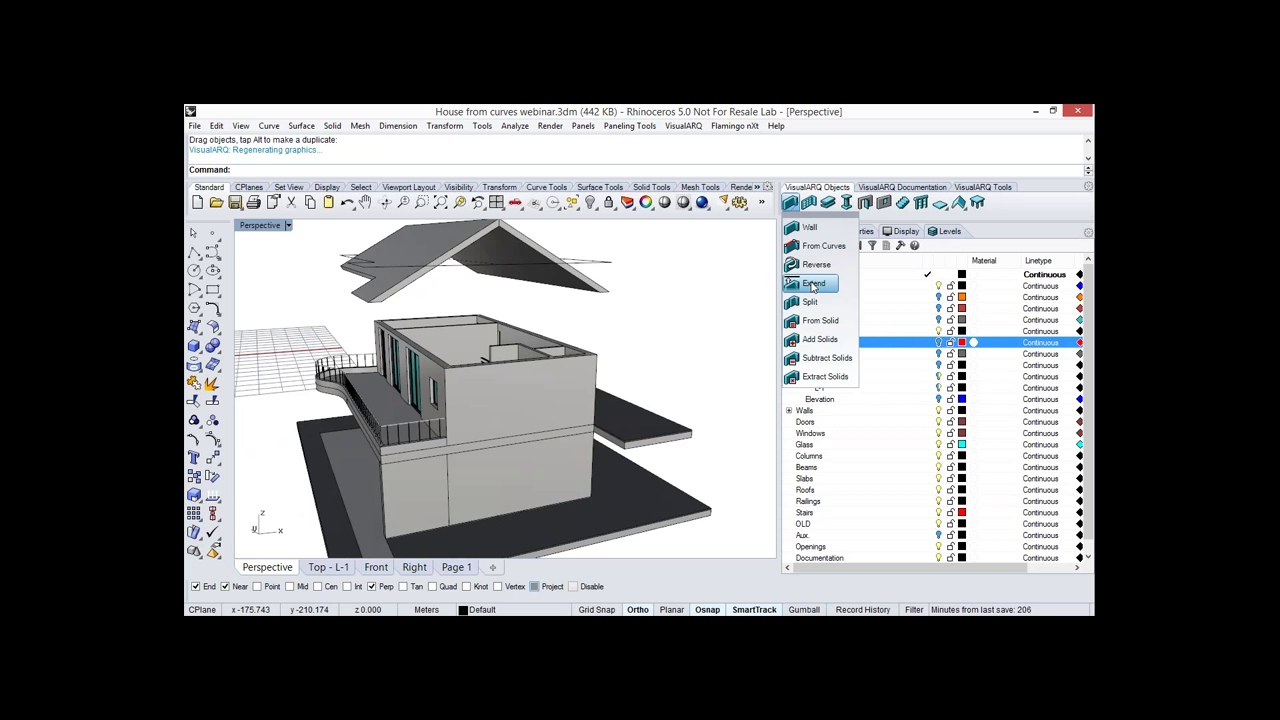
pyautogui.click(813, 284)
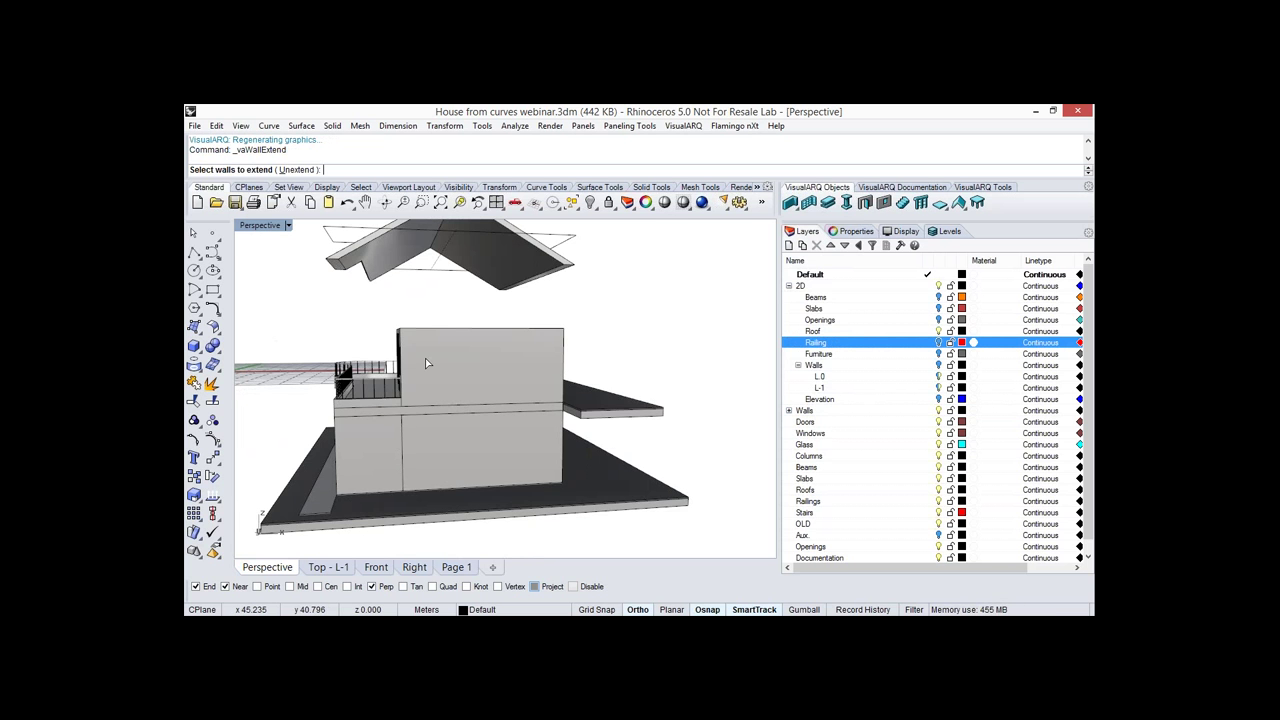
pyautogui.click(426, 362)
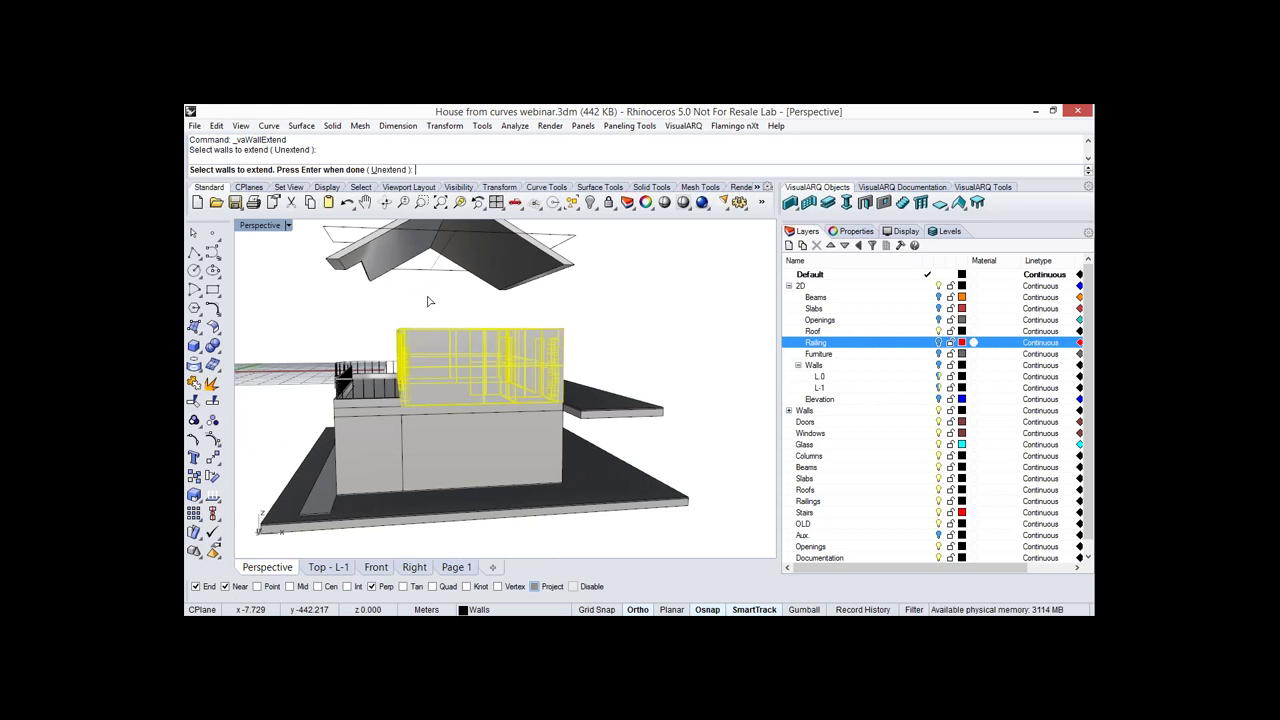
pyautogui.moveTo(430, 301); pyautogui.dragTo(427, 311, button='right')
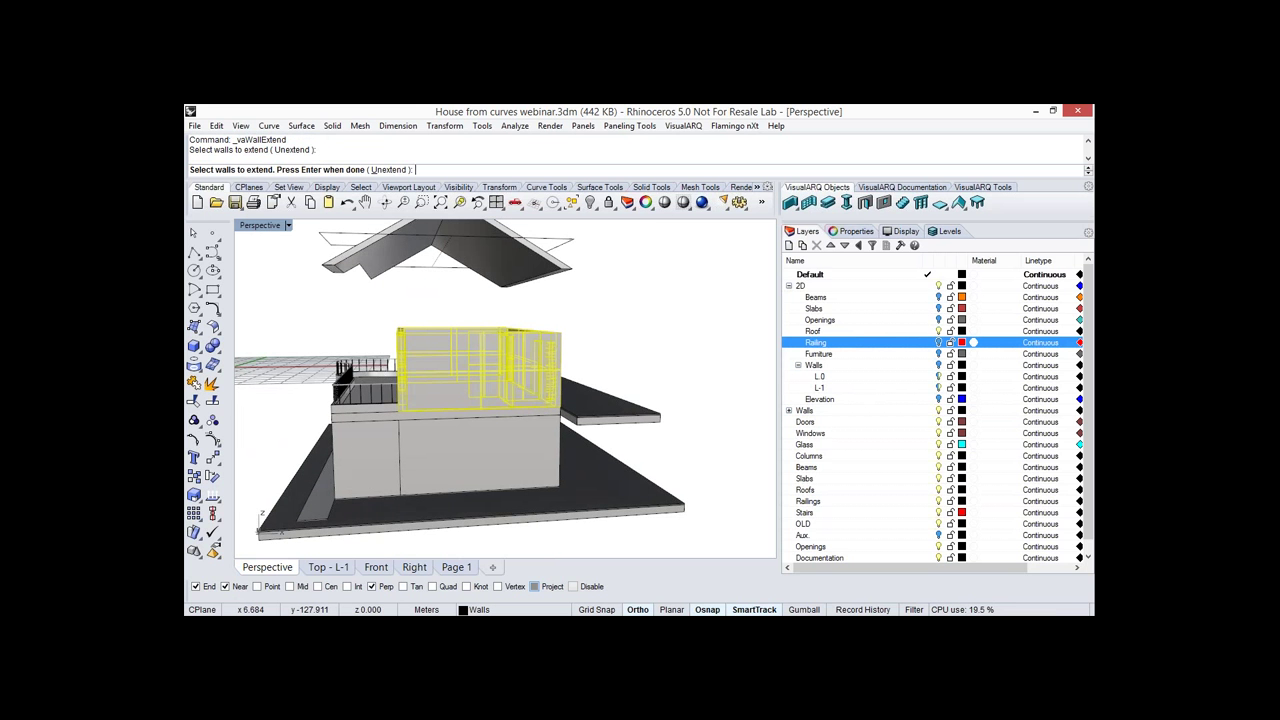
pyautogui.press('Return')
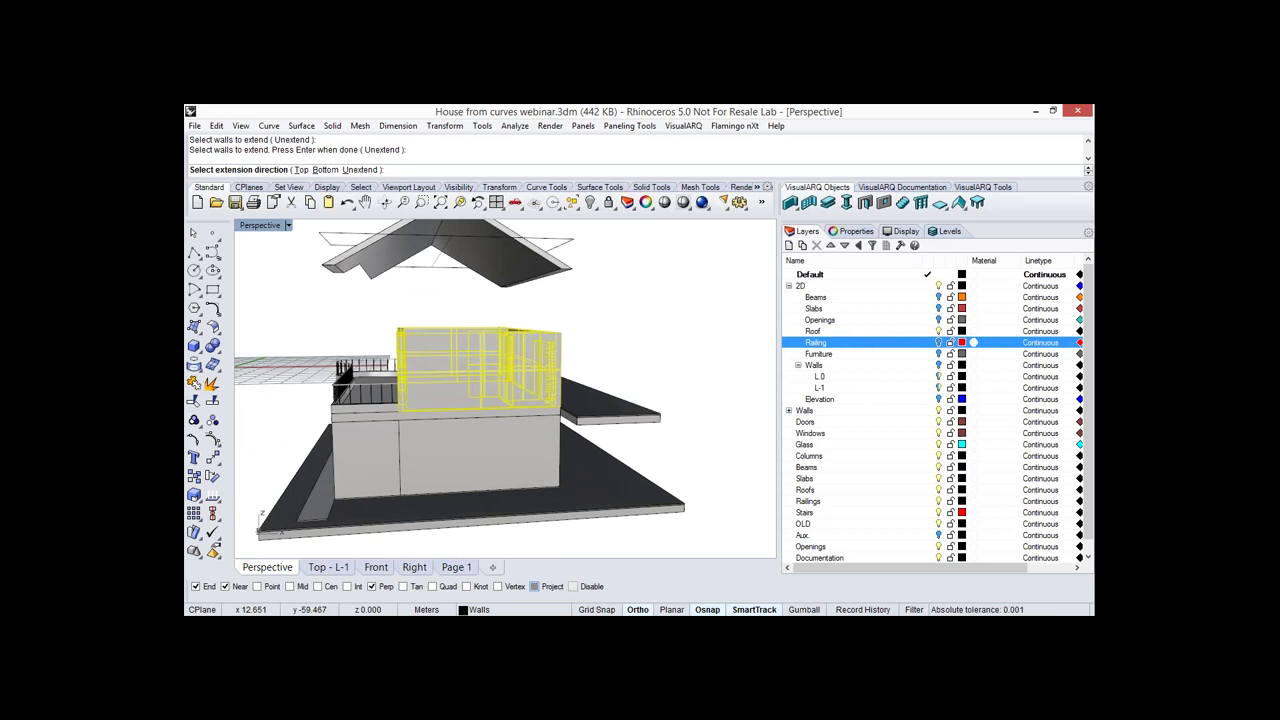
pyautogui.click(301, 170)
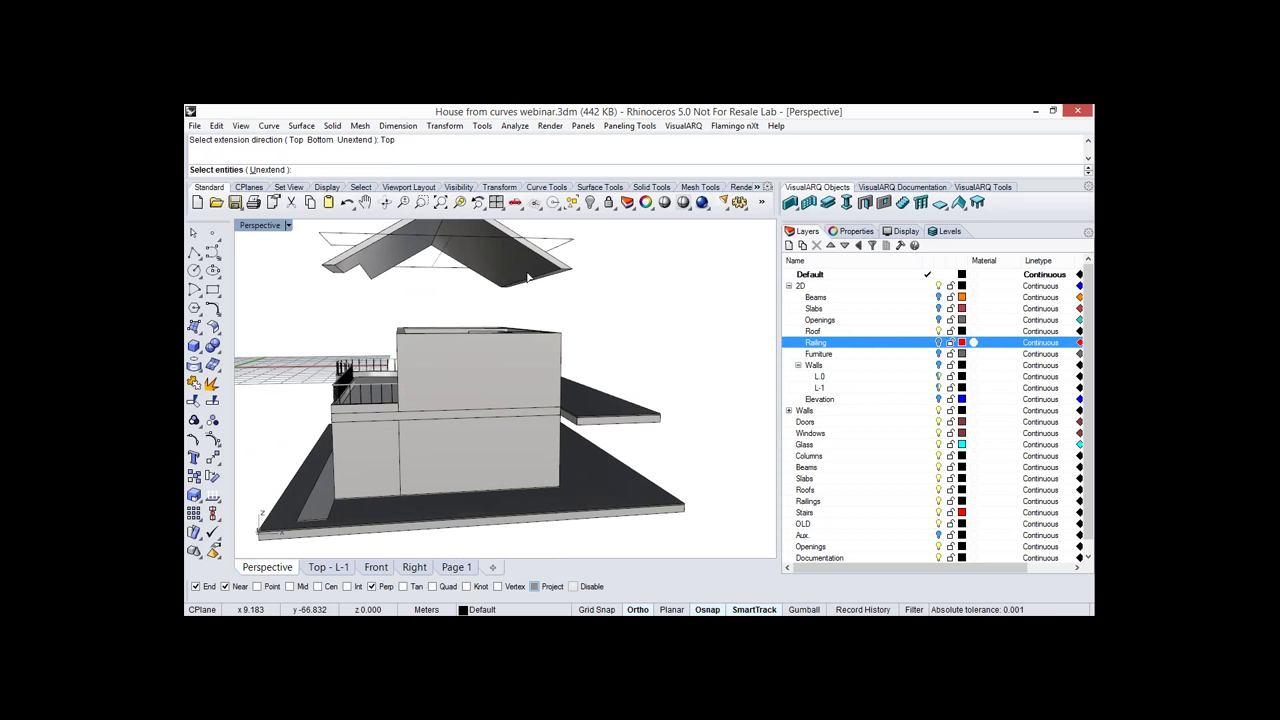
pyautogui.click(528, 277)
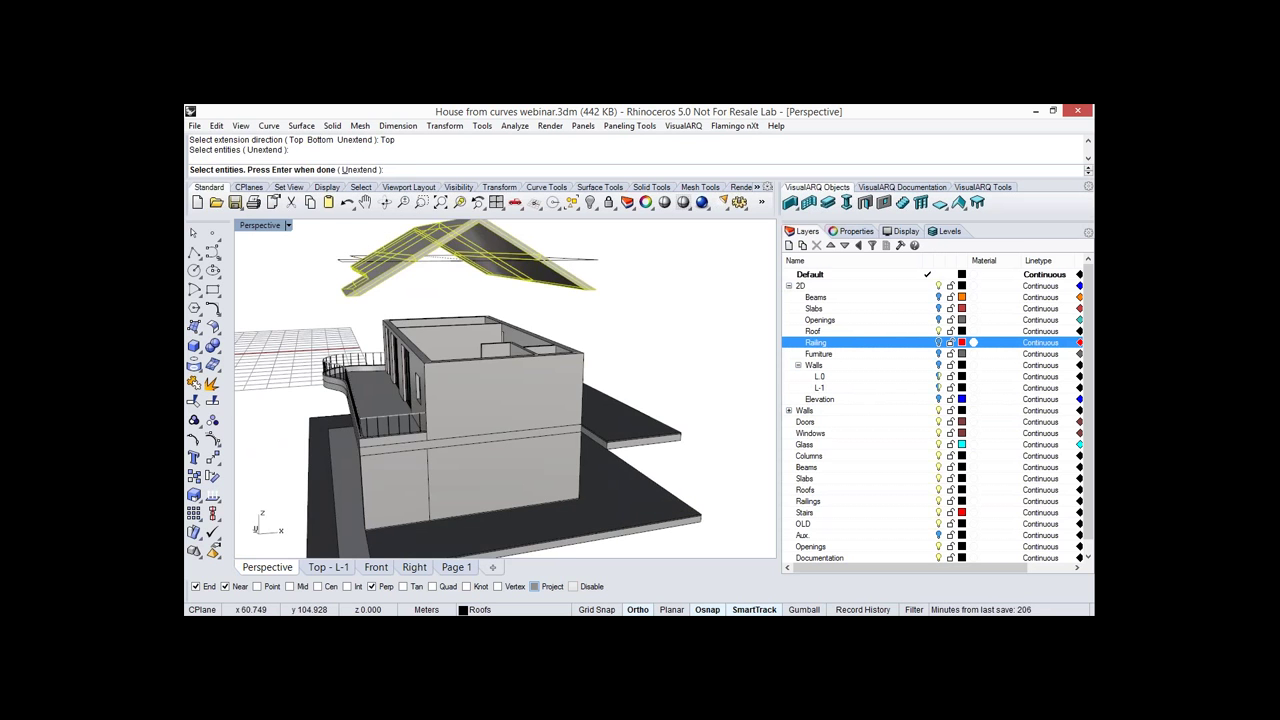
pyautogui.press('Return')
pyautogui.moveTo(510, 410); pyautogui.dragTo(508, 365, button='right')
pyautogui.scroll(-2, 508, 365)
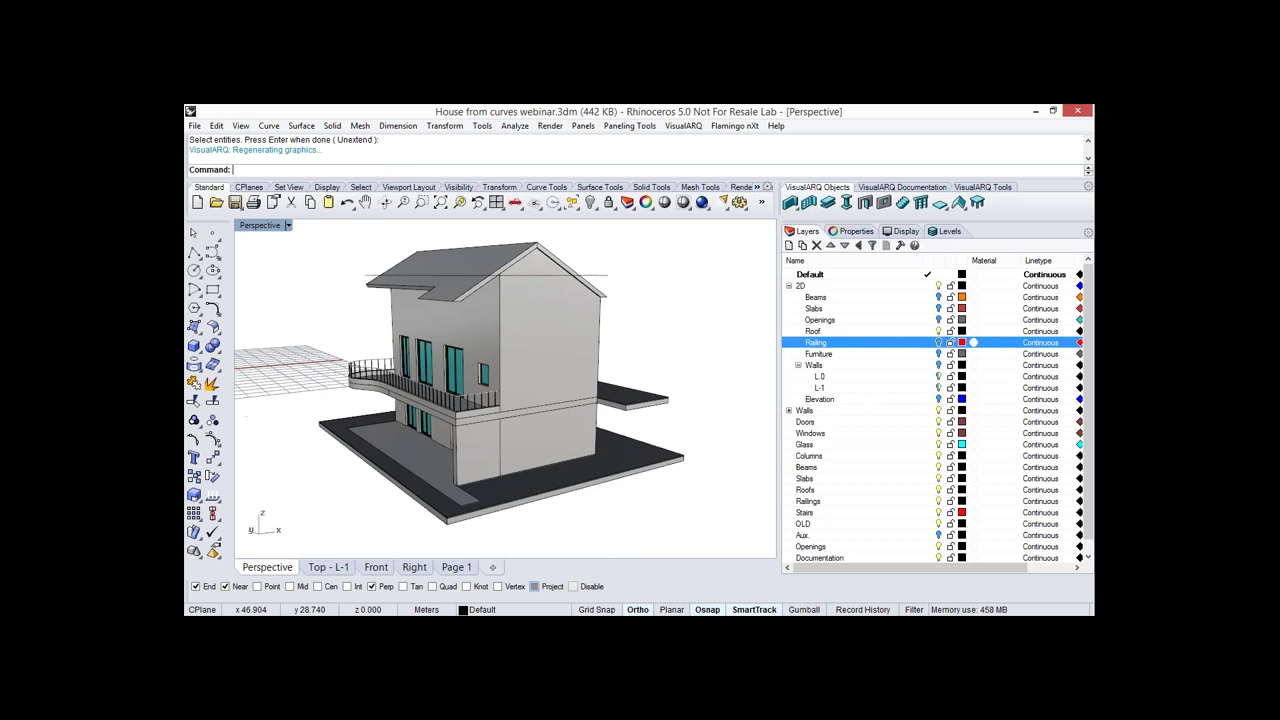
# Lower the gable roof further so the extended walls follow it closer to the upper-floor windows.
pyautogui.keyDown('shift'); pyautogui.moveTo(543, 256); pyautogui.dragTo(579, 341, button='right'); pyautogui.keyUp('shift')
pyautogui.click(584, 342)
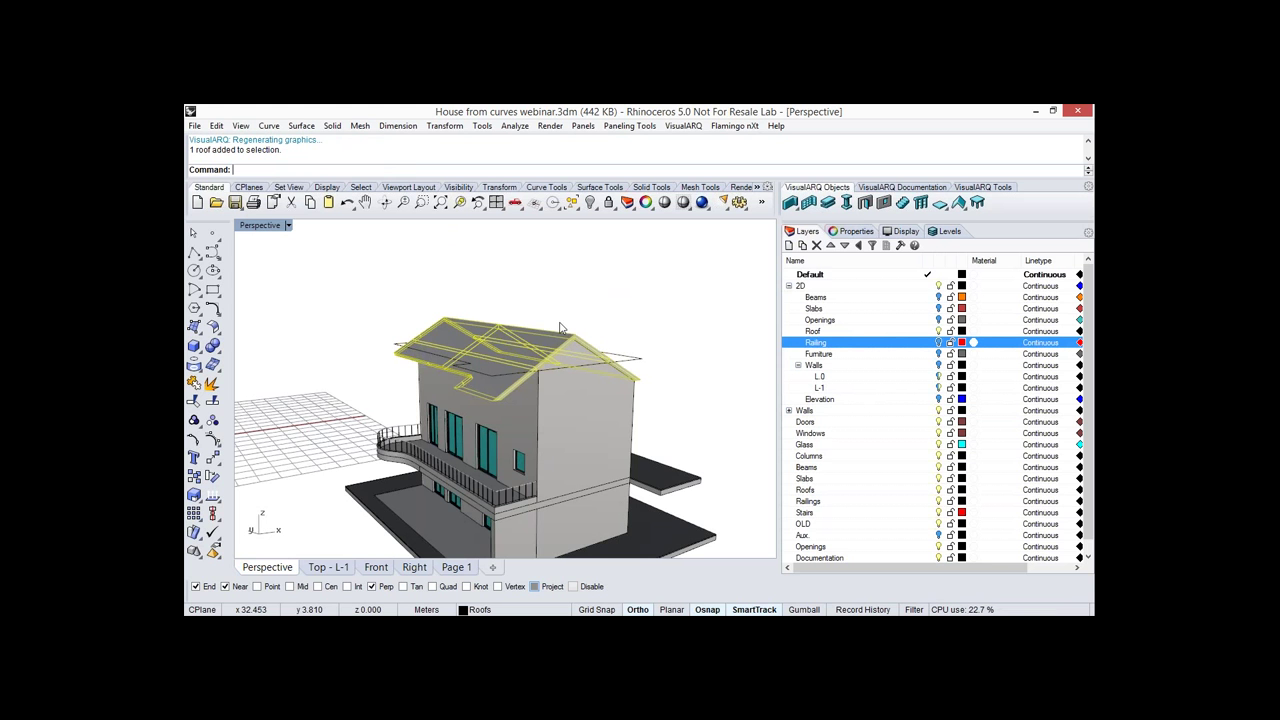
pyautogui.moveTo(560, 328); pyautogui.dragTo(565, 320, button='right')
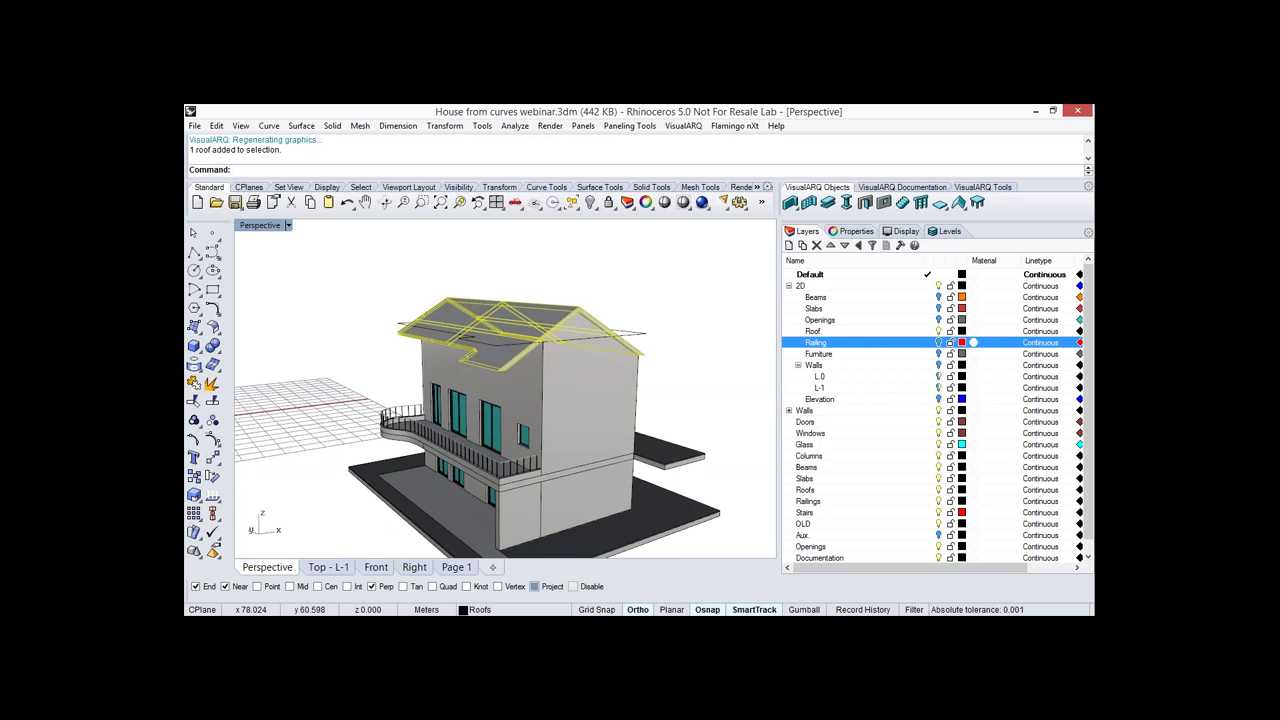
pyautogui.moveTo(570, 311); pyautogui.dragTo(551, 362)
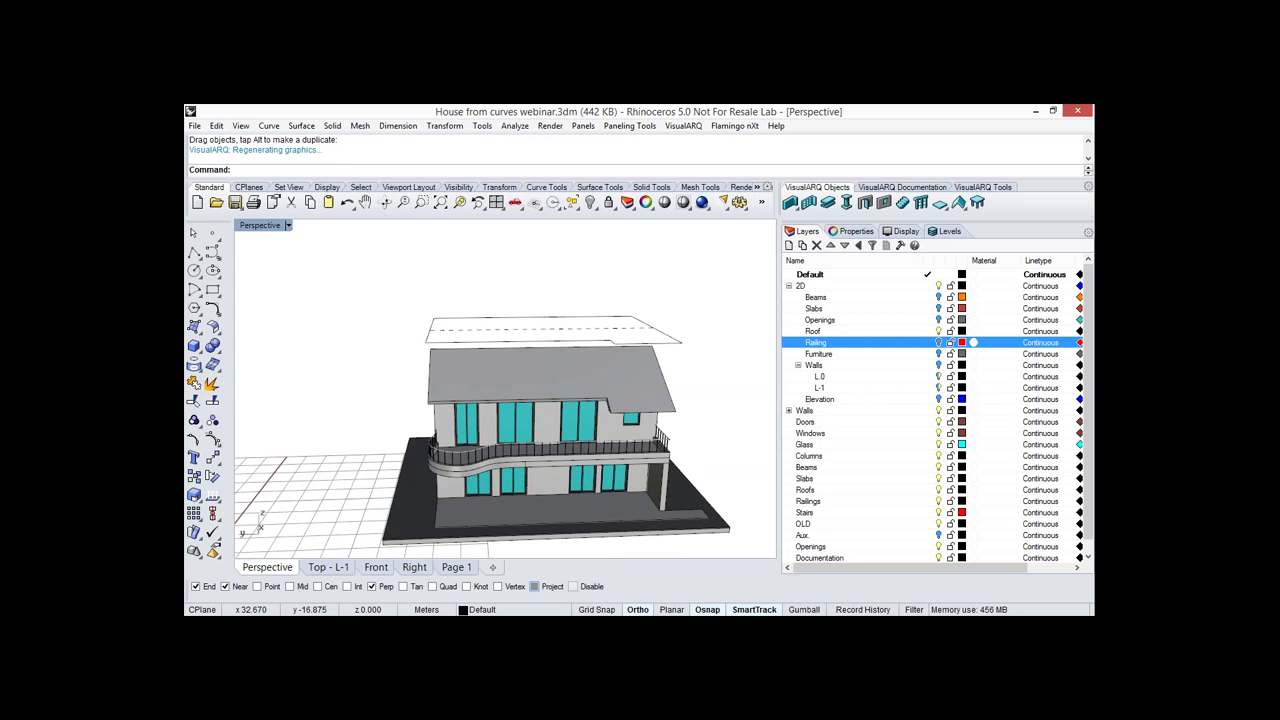
pyautogui.moveTo(566, 402); pyautogui.dragTo(500, 435, button='right')
pyautogui.scroll(-3, 500, 435)
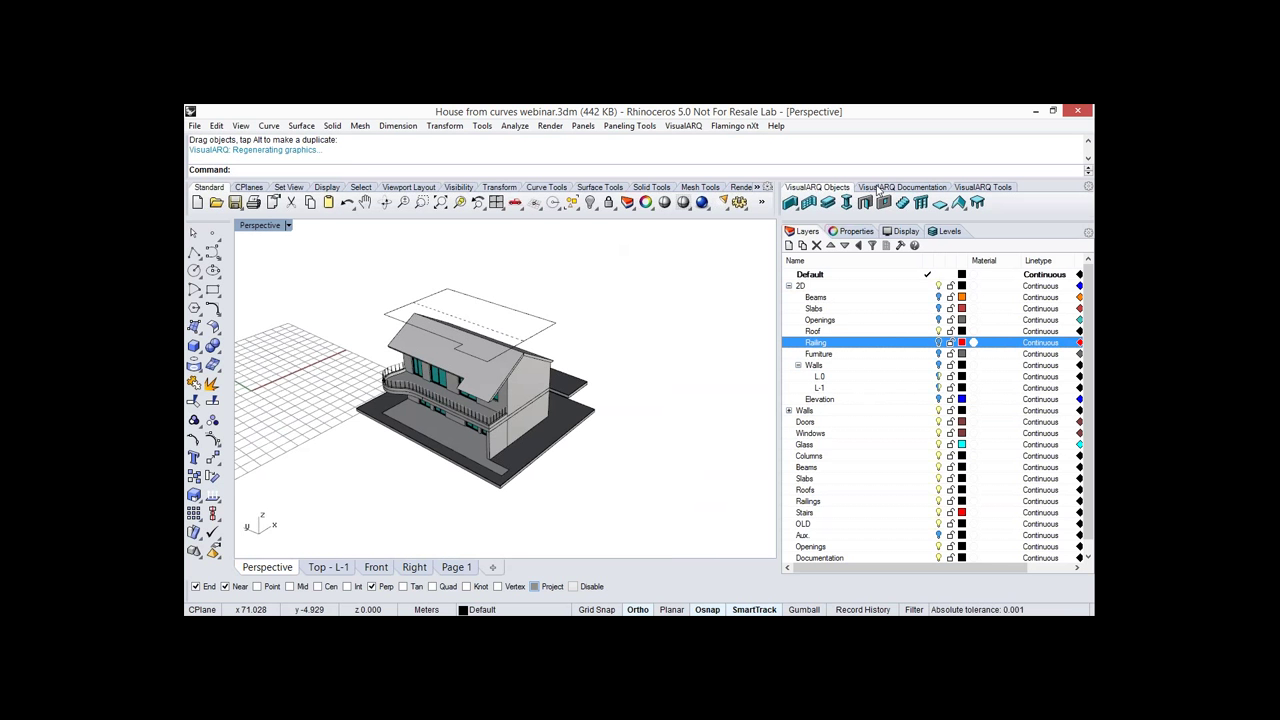
# Hide the Roof sublayer under 2D to remove the roof outline curves from the view.
pyautogui.click(876, 189)
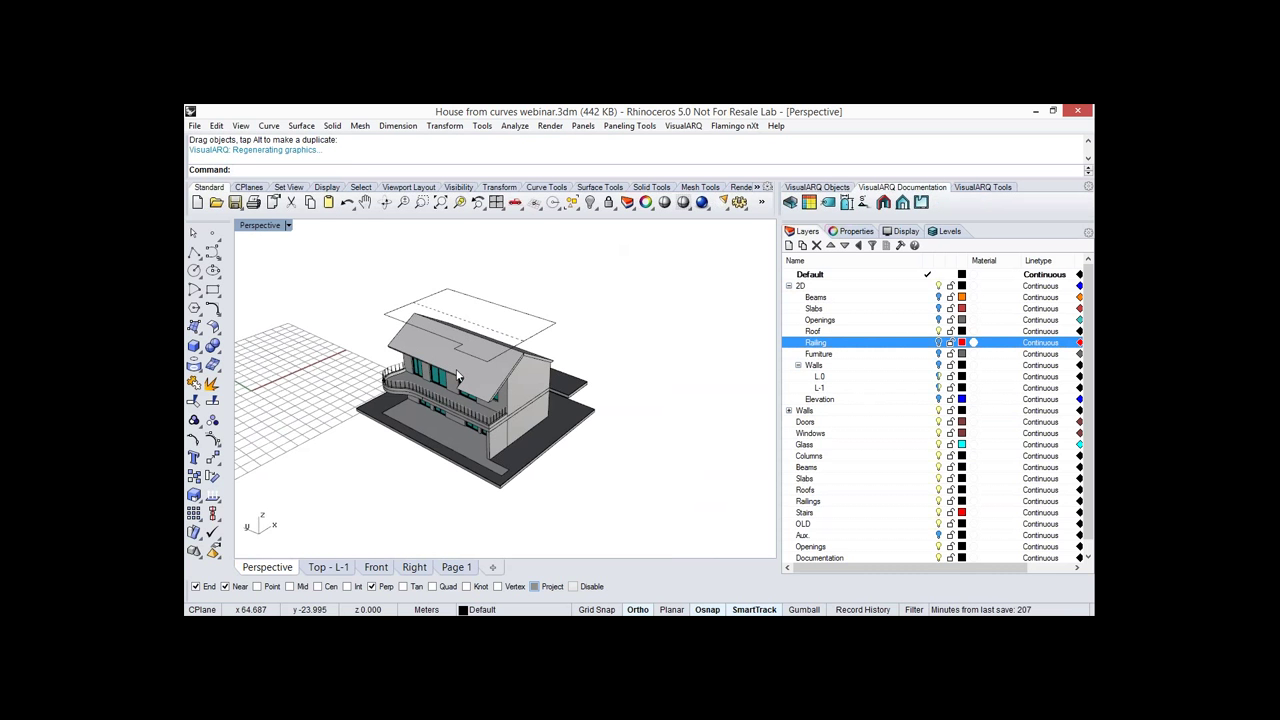
pyautogui.click(938, 331)
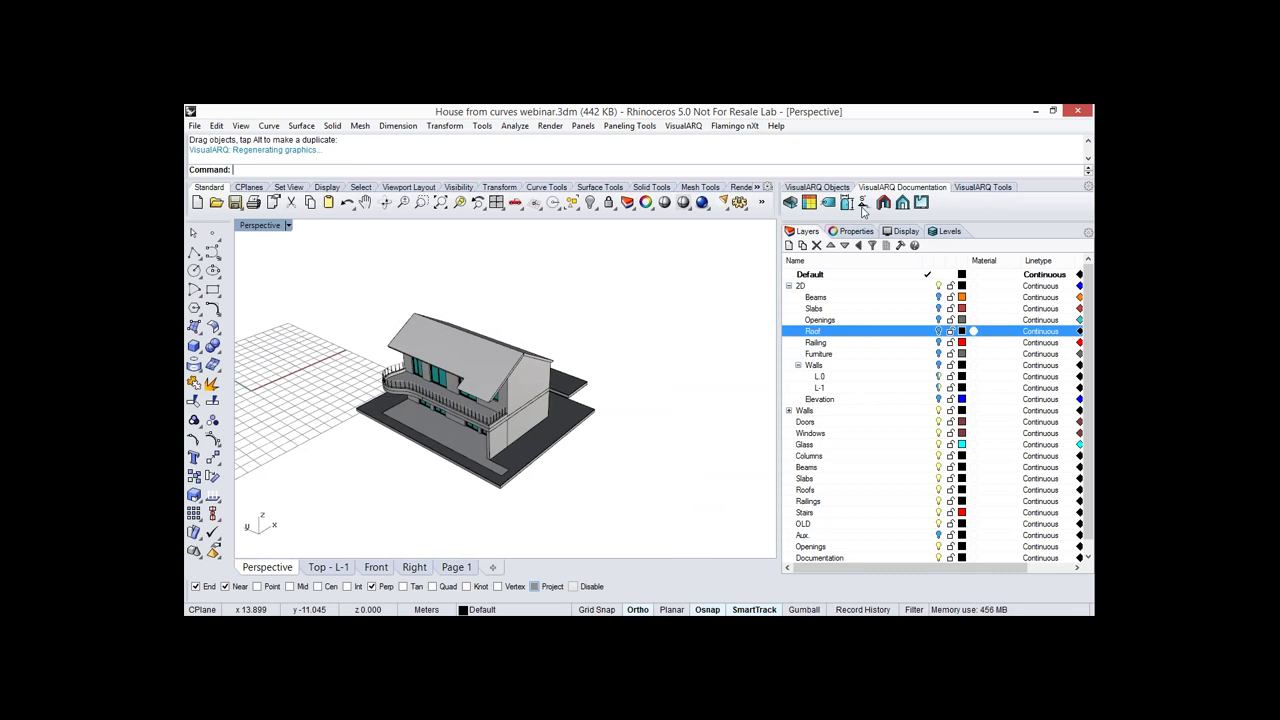
pyautogui.keyDown('shift'); pyautogui.moveTo(580, 400); pyautogui.dragTo(637, 417, button='right'); pyautogui.keyUp('shift')
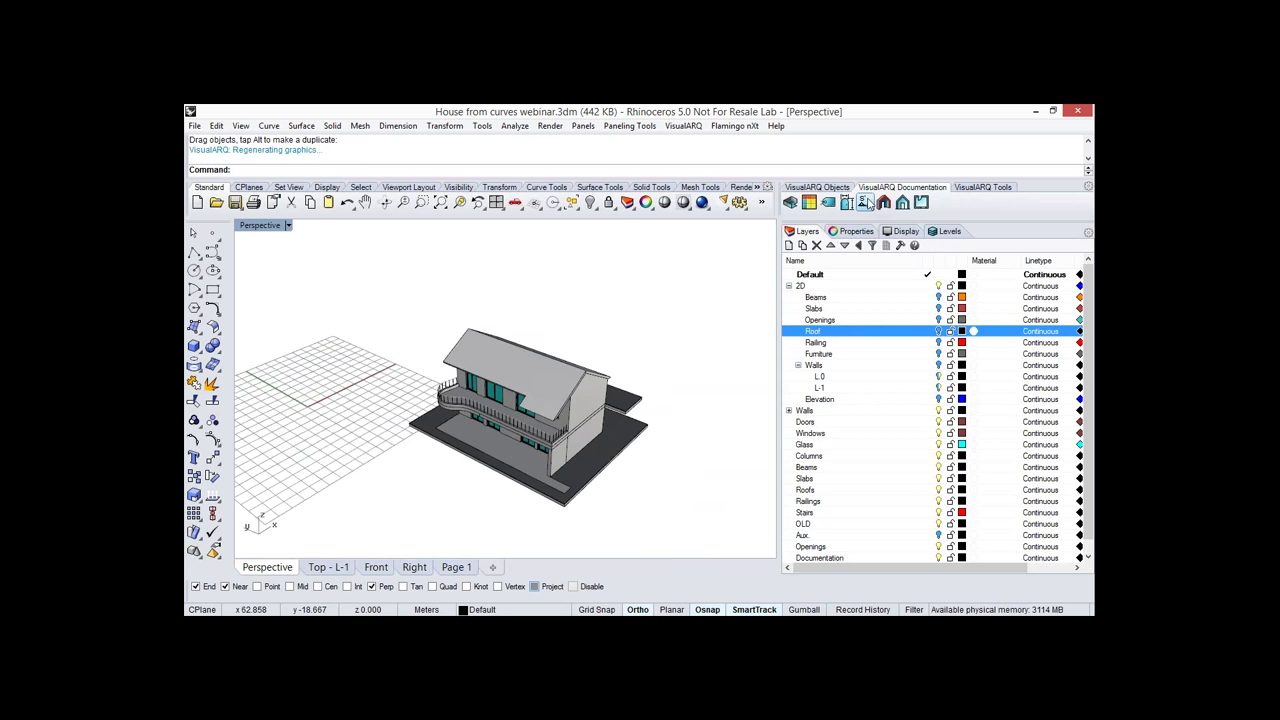
# Start a Standard-style section and draw a straight cutting line lengthwise through the balcony side of the house.
pyautogui.click(866, 202)
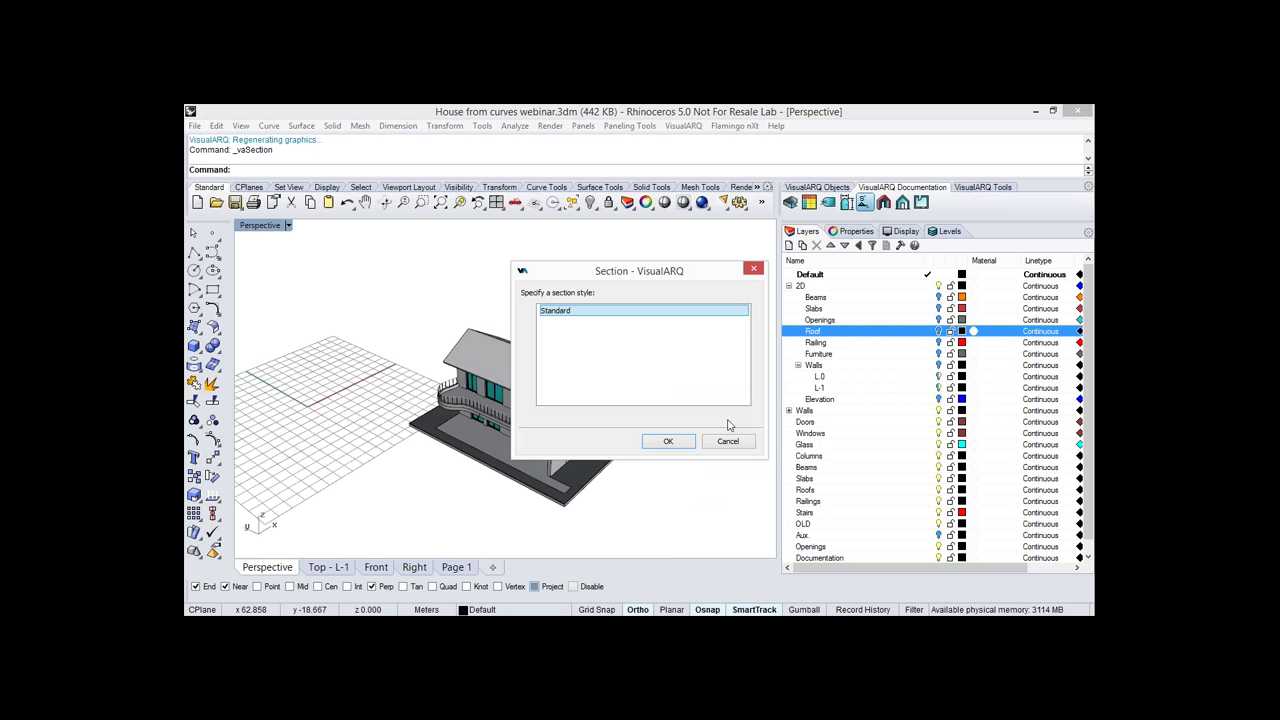
pyautogui.click(669, 441)
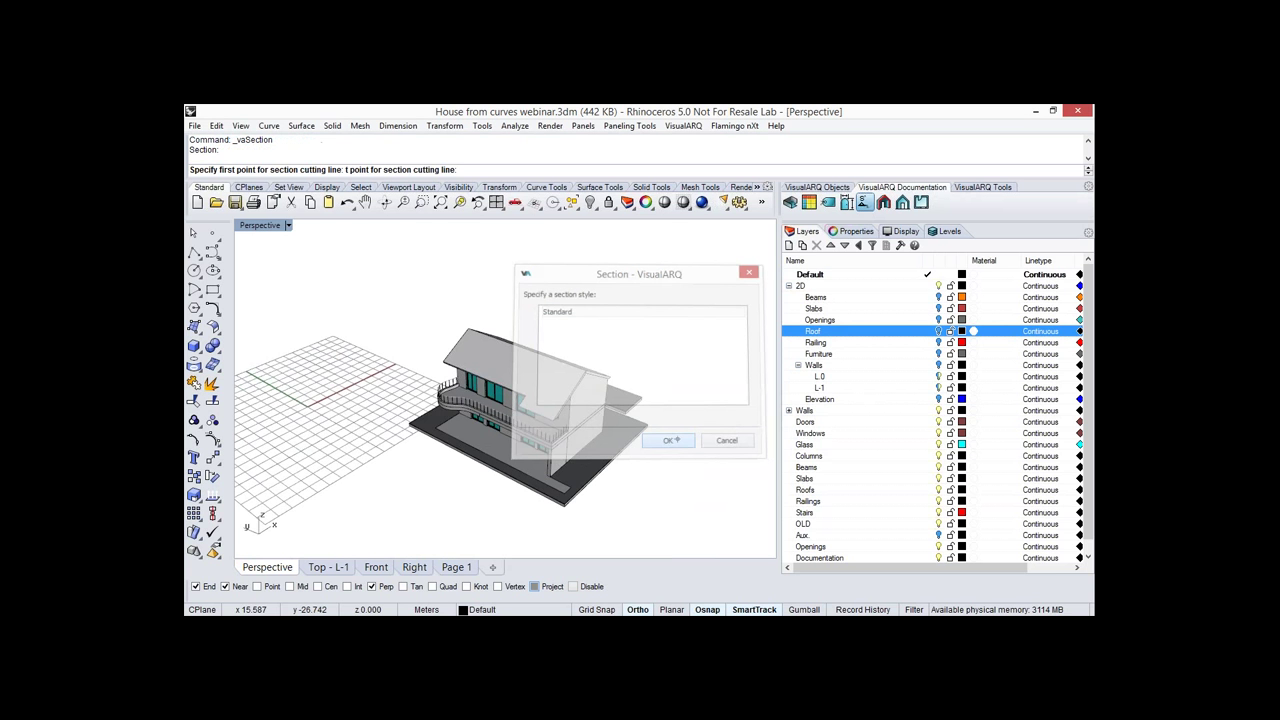
pyautogui.moveTo(677, 440); pyautogui.dragTo(621, 555, button='right')
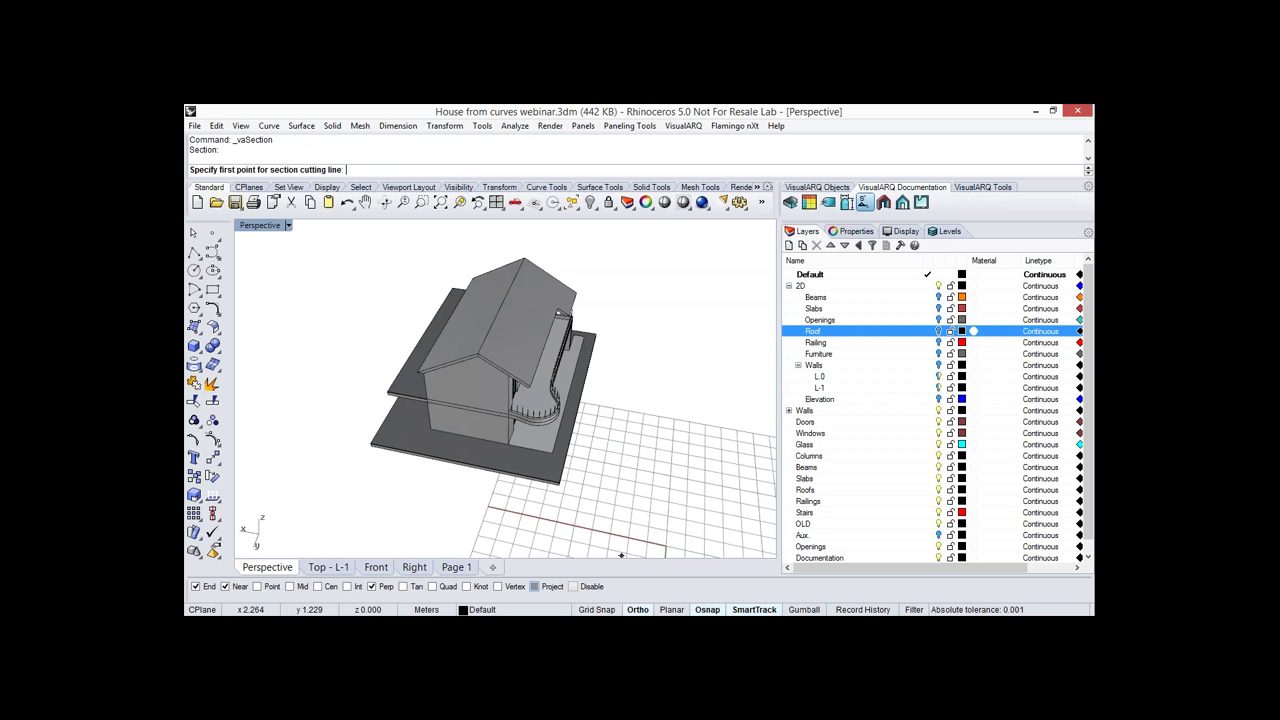
pyautogui.scroll(4, 551, 420)
pyautogui.click(480, 552)
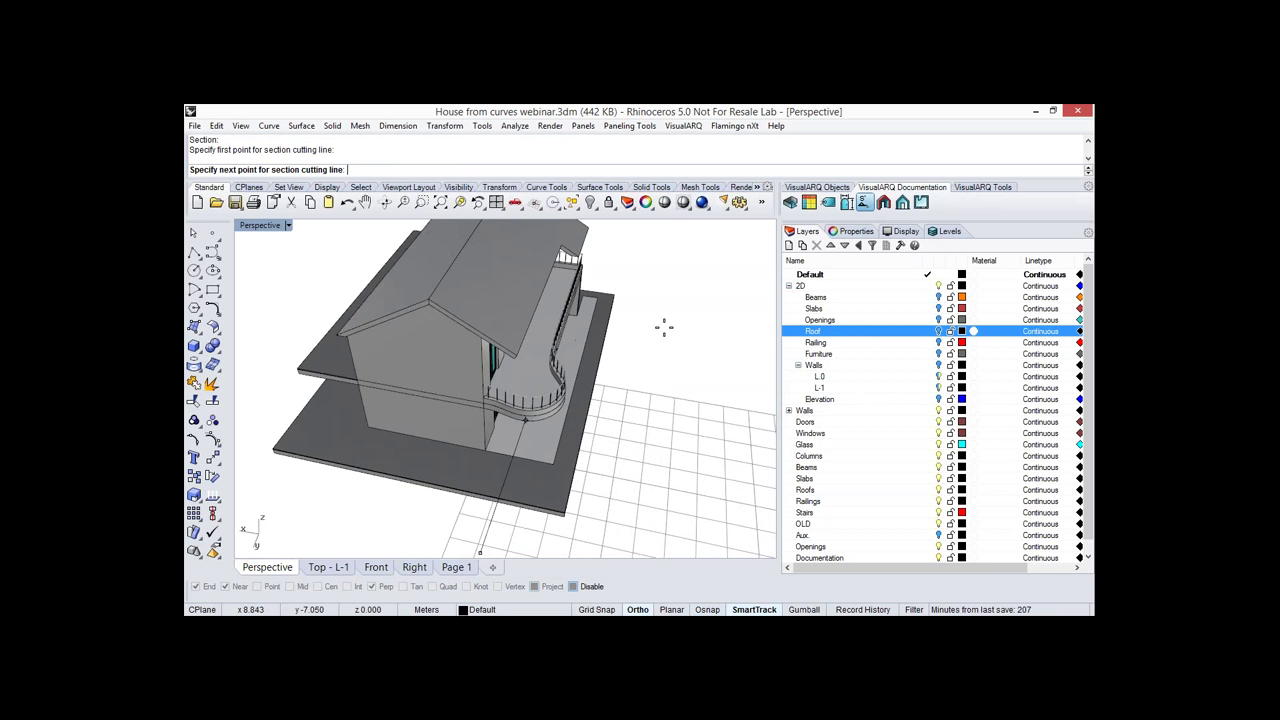
pyautogui.click(664, 328)
pyautogui.scroll(-4, 664, 328)
pyautogui.moveTo(664, 328); pyautogui.dragTo(669, 314, button='right')
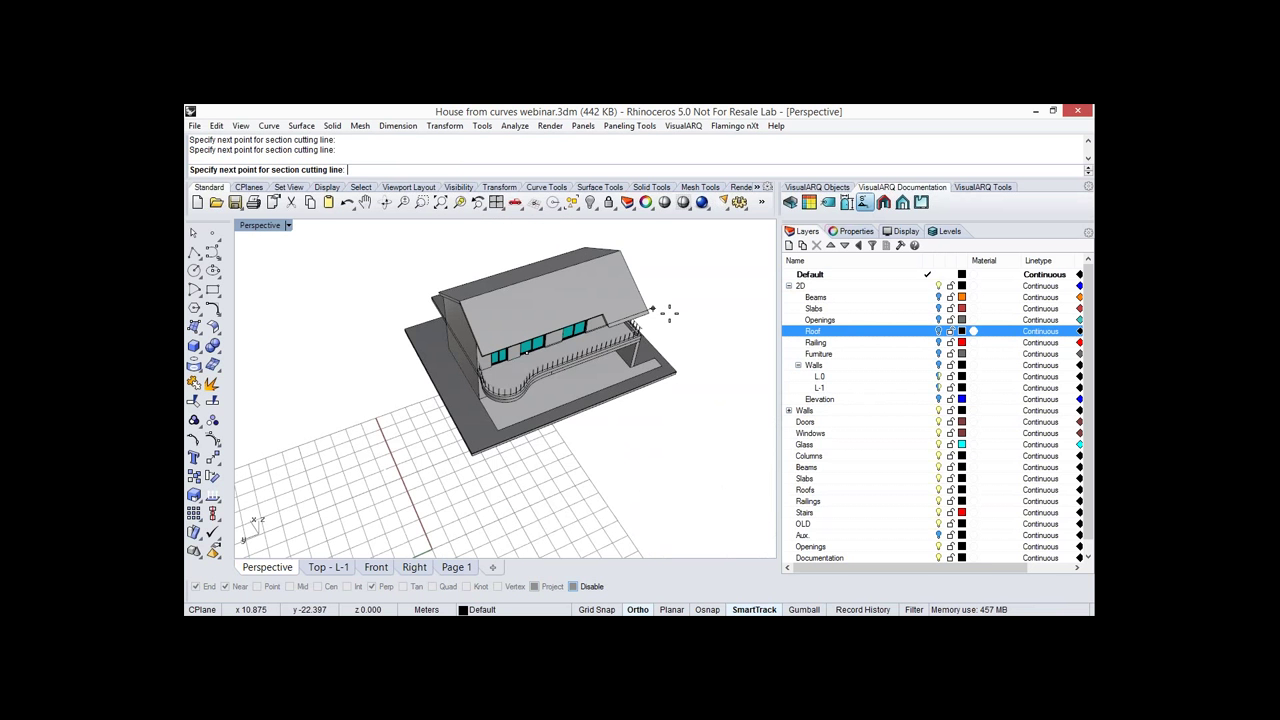
pyautogui.click(668, 313)
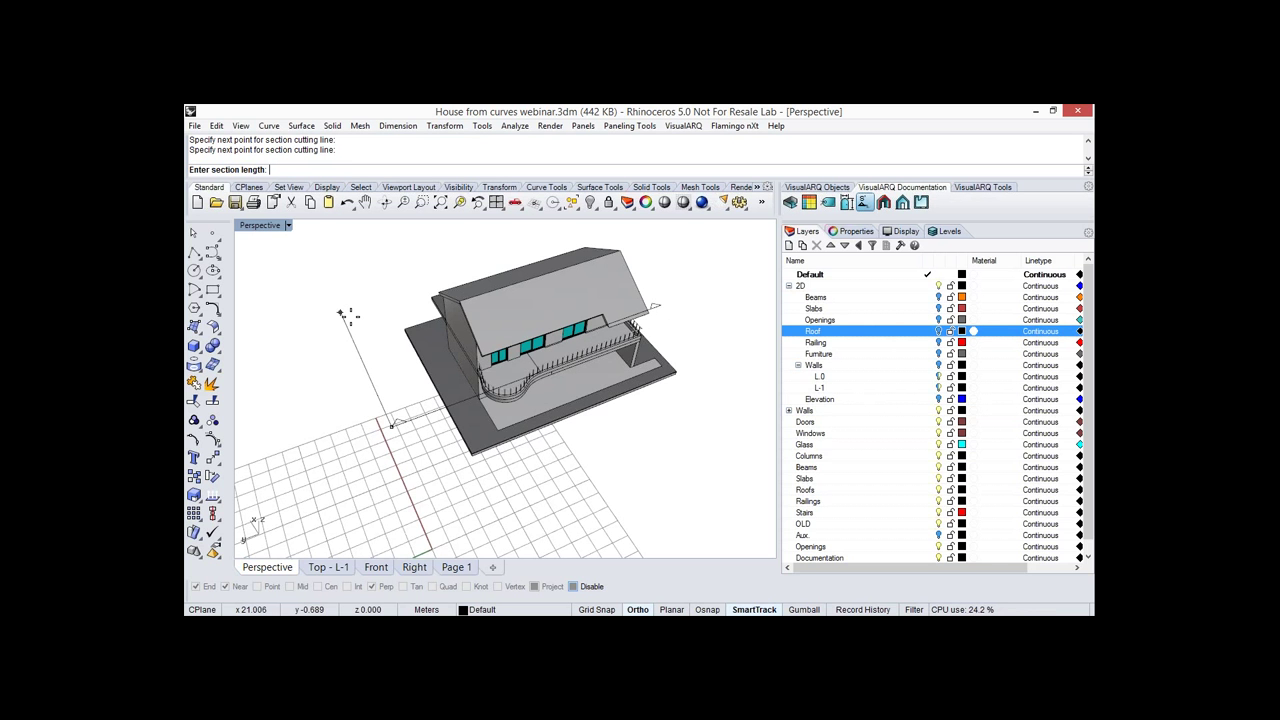
# Set the section's length to reach past the back of the house and its reference text to "a".
pyautogui.click(395, 423)
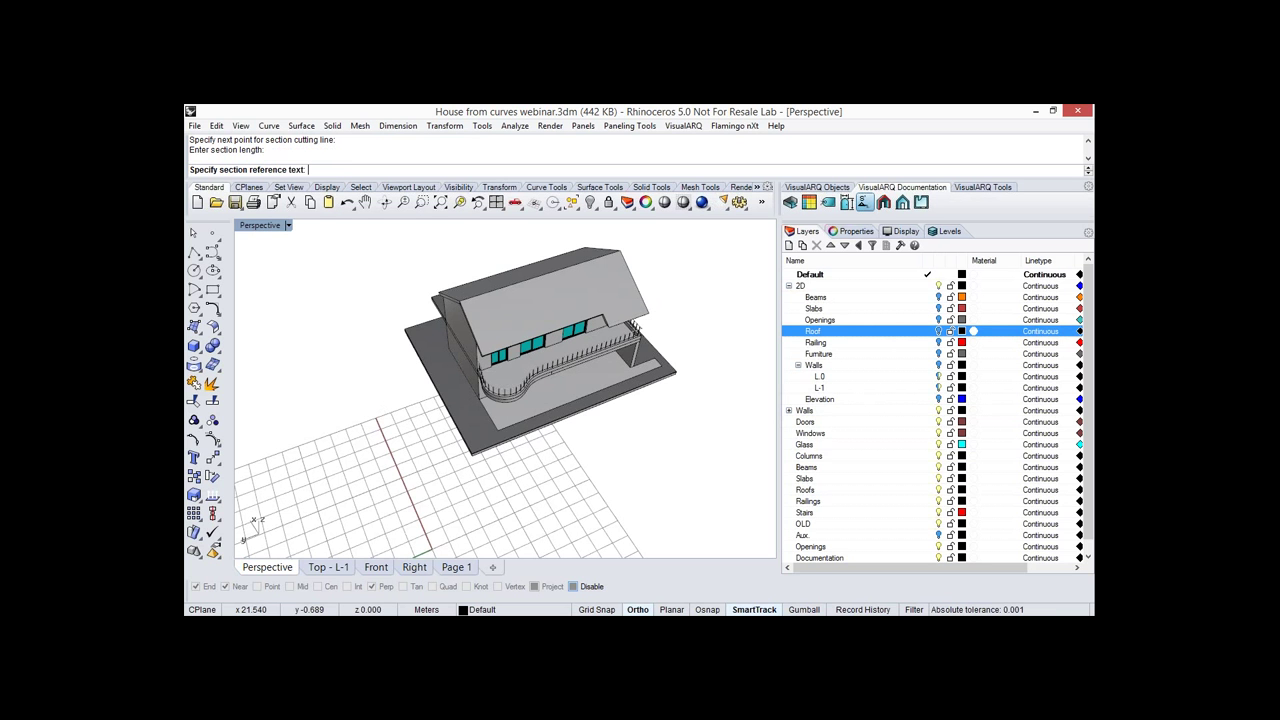
pyautogui.write('a')
pyautogui.press('Return')
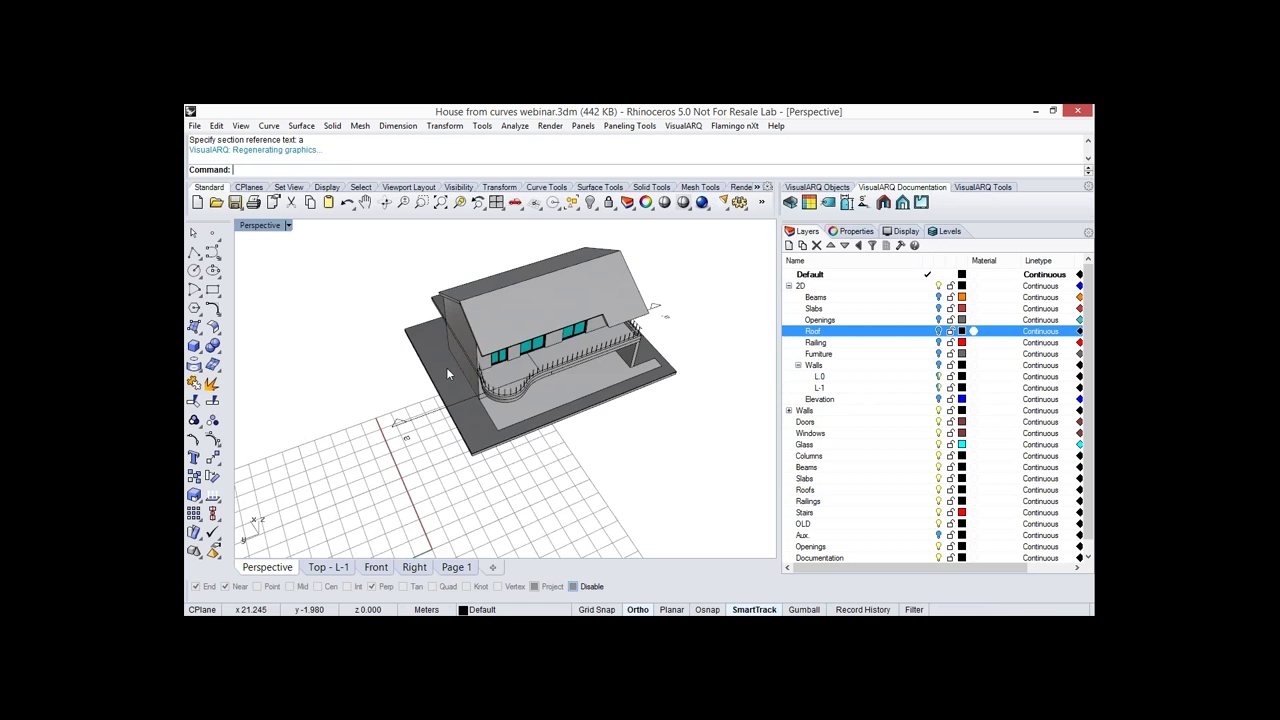
# Display the section's control points, examine its extents around the house, and hide the points again.
pyautogui.moveTo(446, 367); pyautogui.dragTo(254, 406, button='right')
pyautogui.click(468, 411)
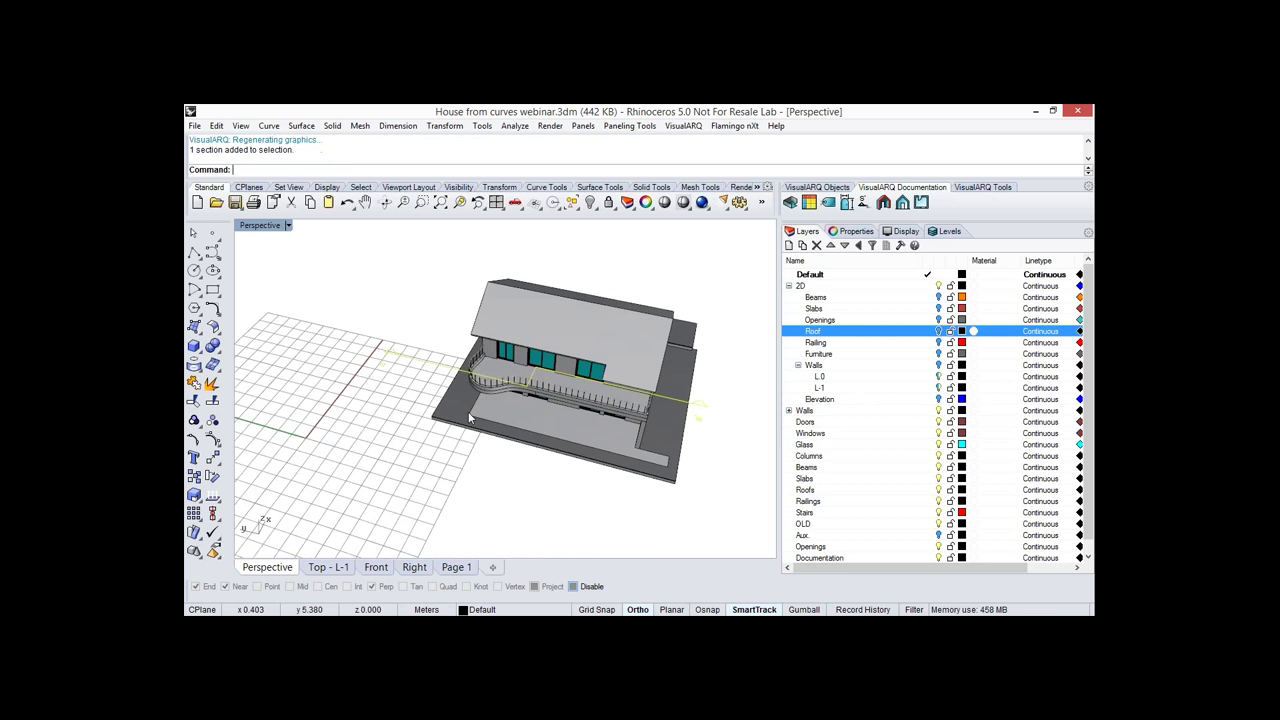
pyautogui.press('F10')
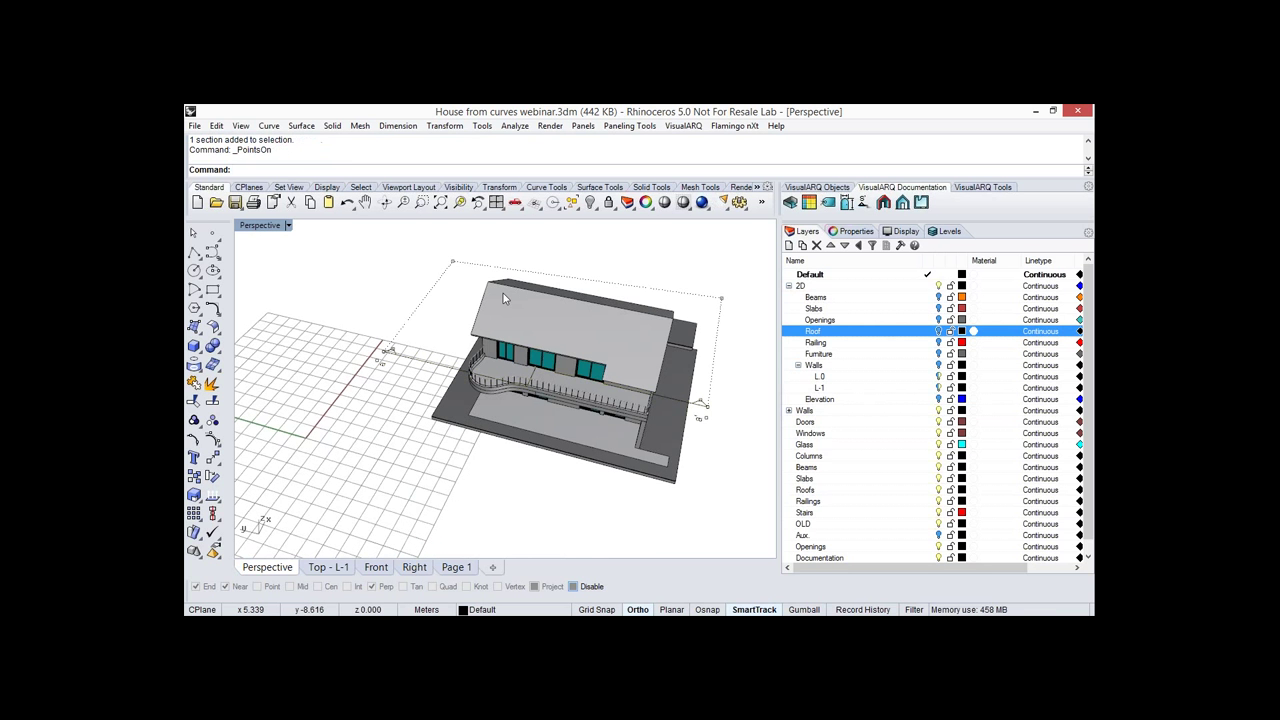
pyautogui.moveTo(503, 293); pyautogui.dragTo(614, 377, button='right')
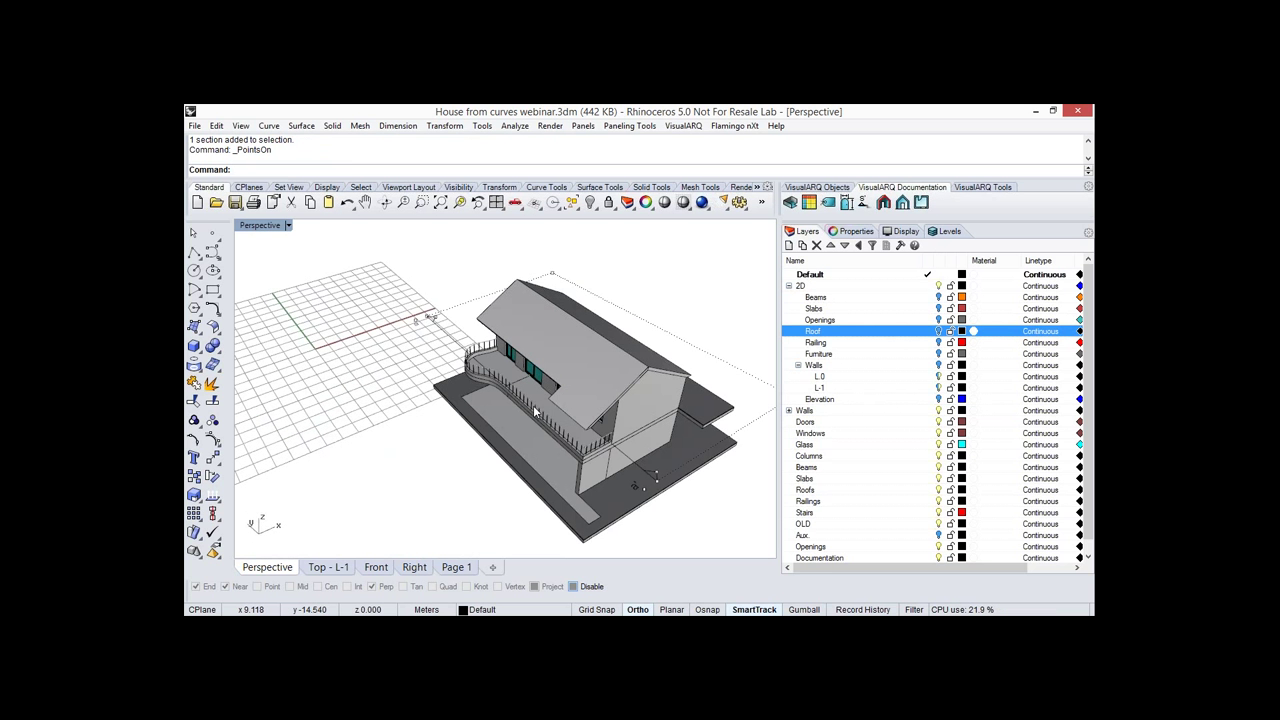
pyautogui.press('Escape')
pyautogui.moveTo(583, 424); pyautogui.dragTo(540, 426, button='right')
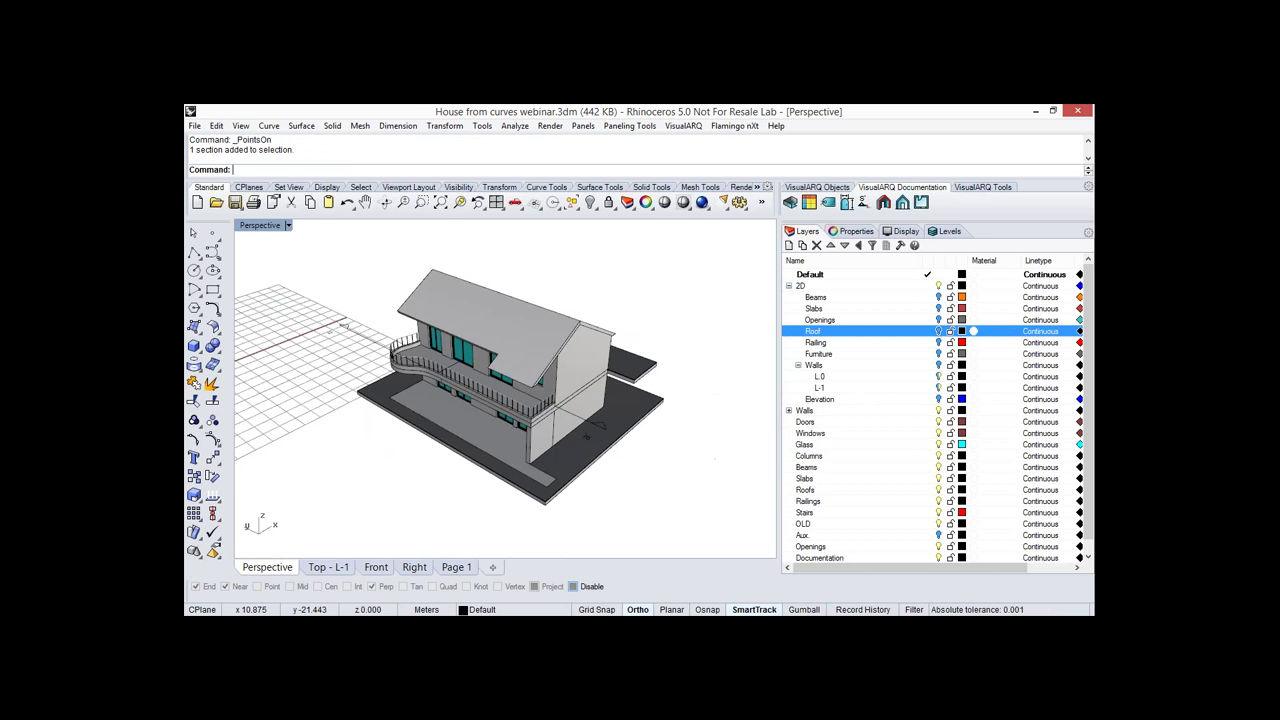
# Activate the dynamic section cut for section a and shift its cutting line through the house interior.
pyautogui.click(566, 411)
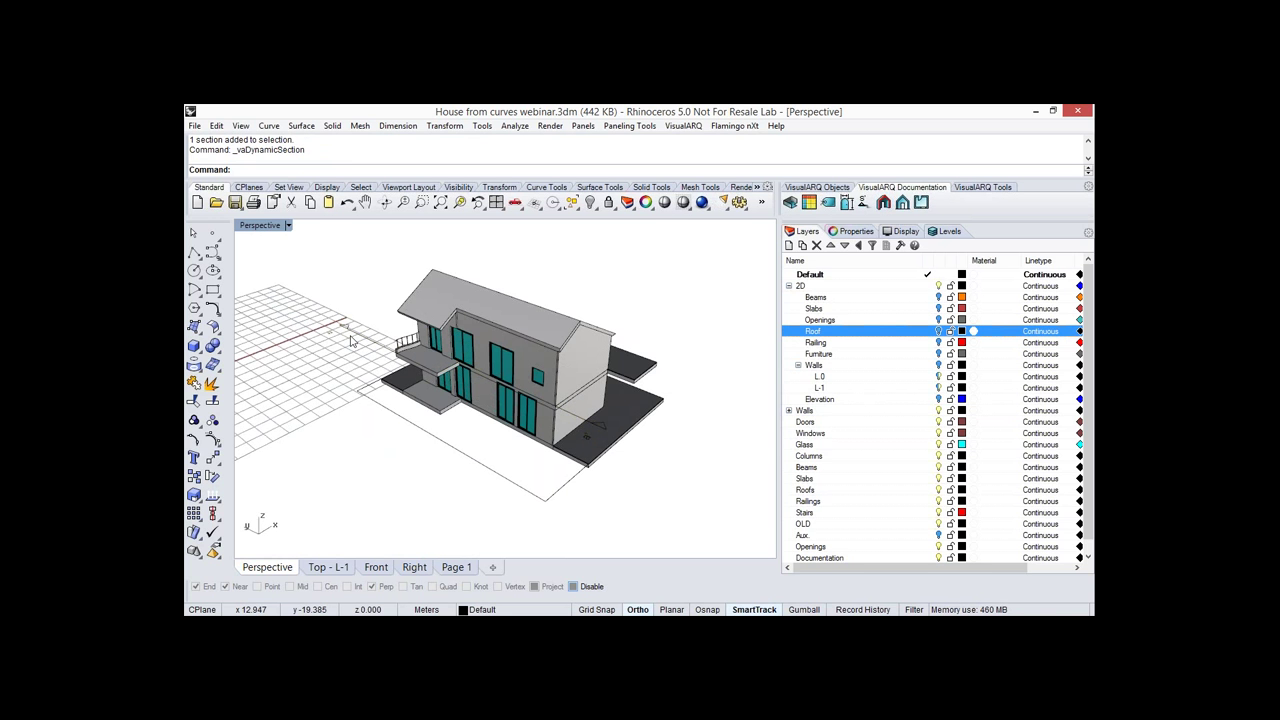
pyautogui.click(371, 334)
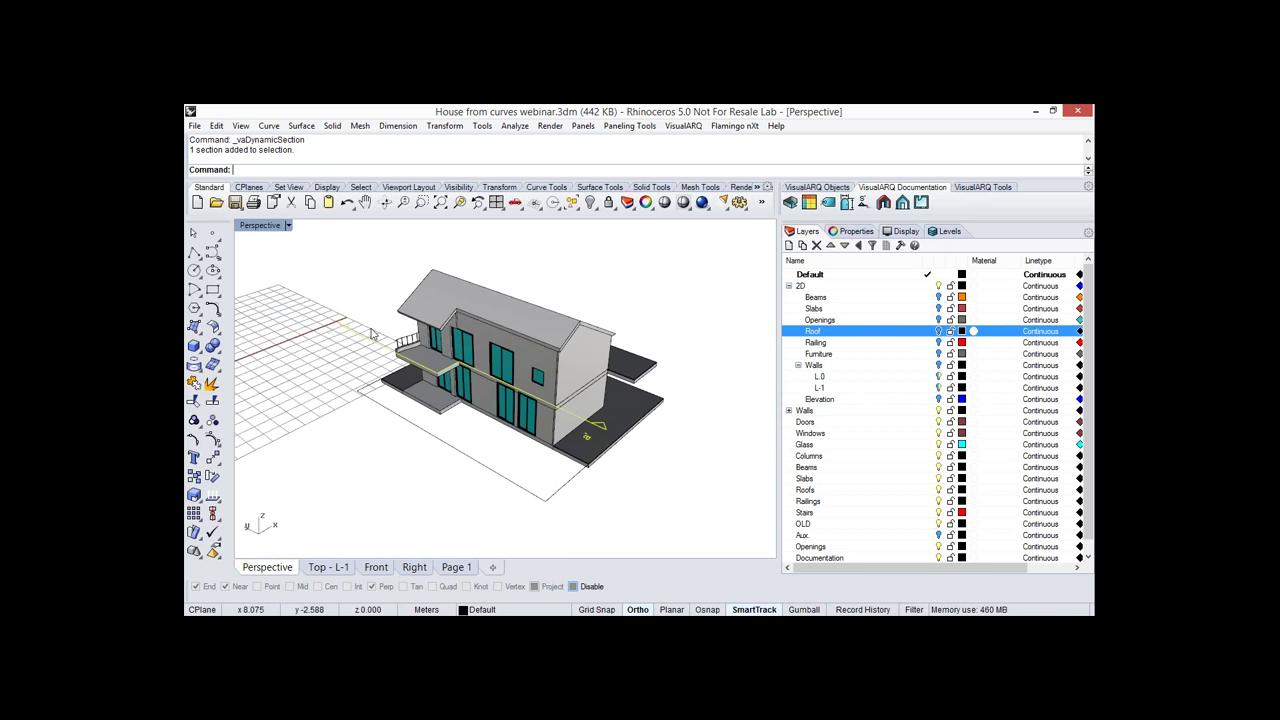
pyautogui.moveTo(371, 334); pyautogui.dragTo(380, 328)
pyautogui.moveTo(440, 392); pyautogui.dragTo(408, 385, button='right')
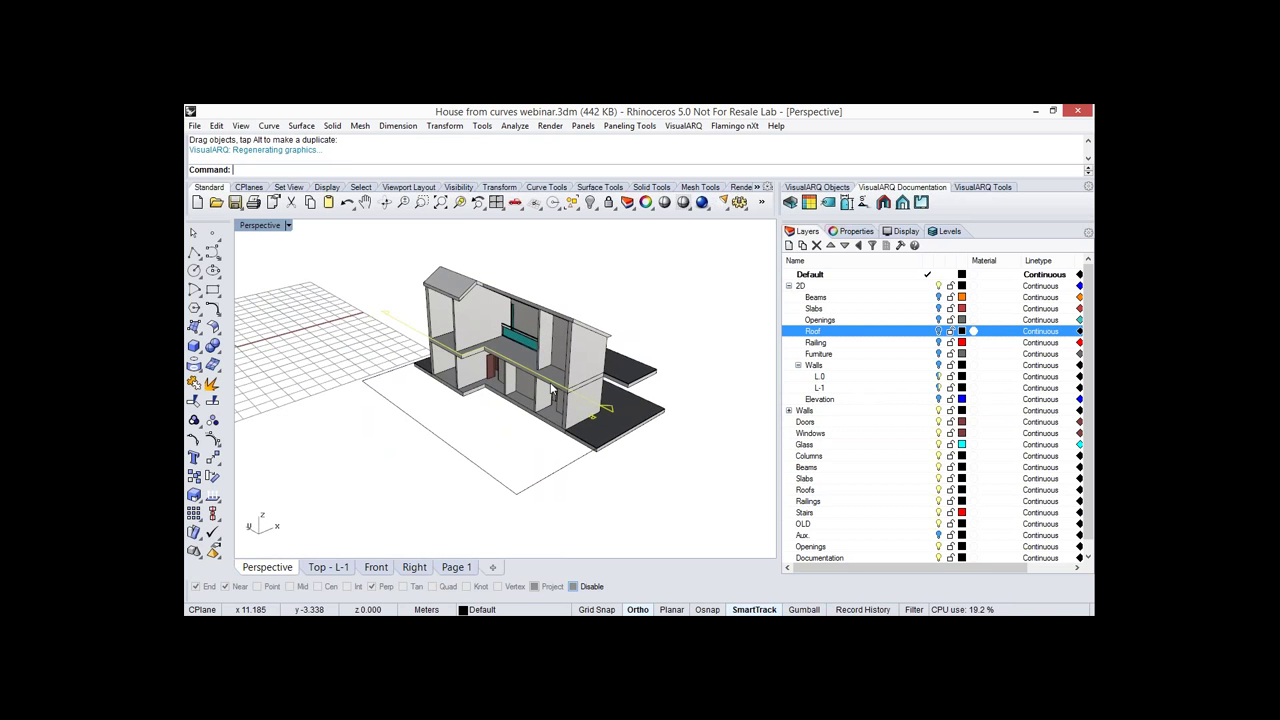
pyautogui.moveTo(552, 390); pyautogui.dragTo(385, 340)
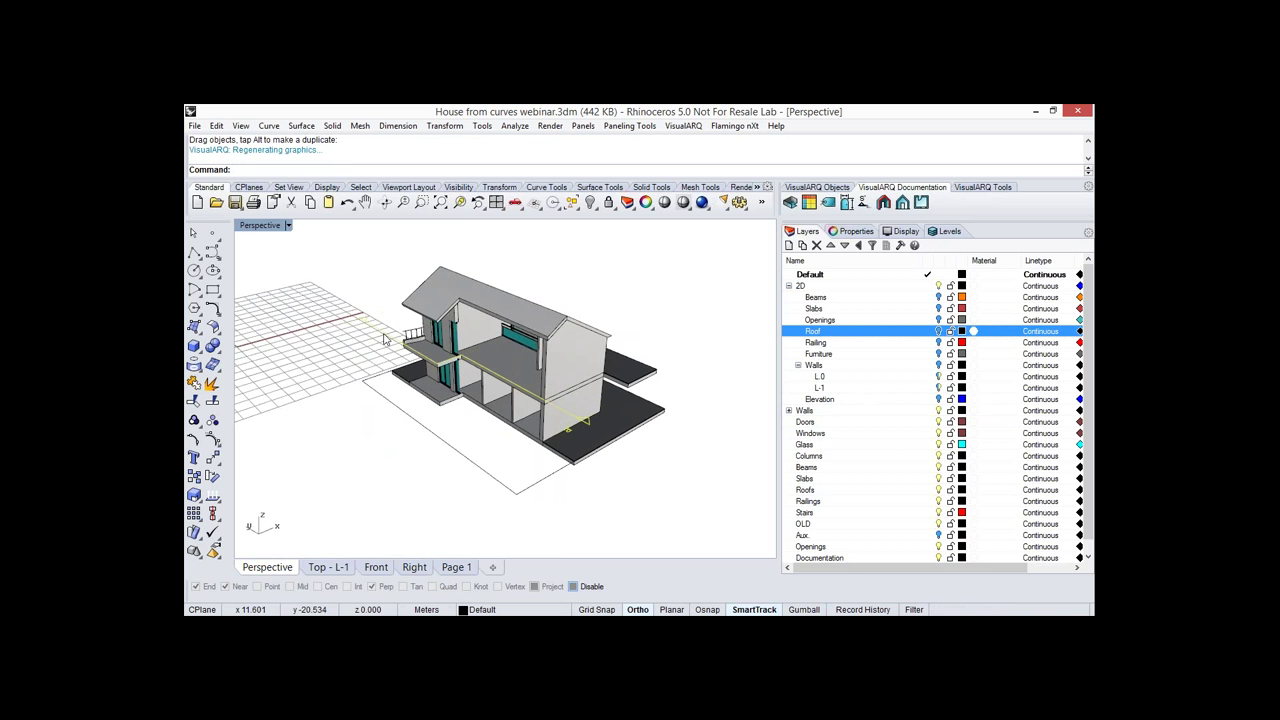
# Display section a's control points and reposition its cutting line through the house interior.
pyautogui.click(213, 420)
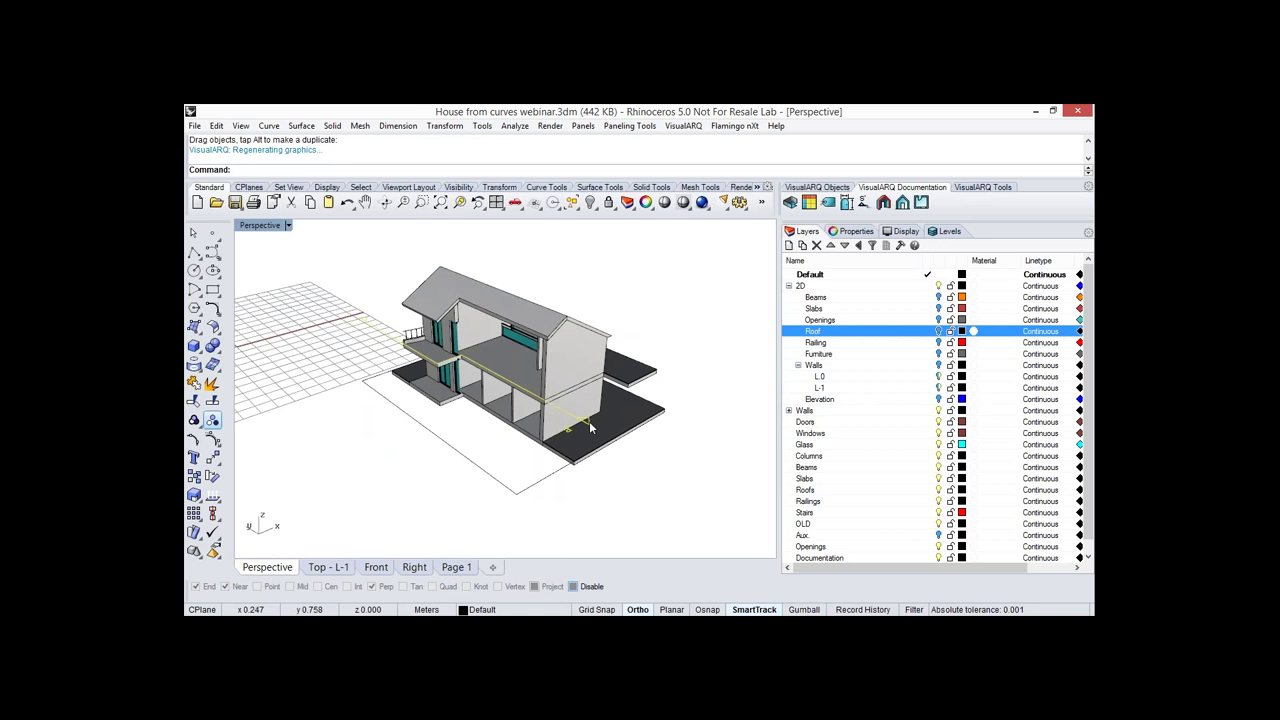
pyautogui.press('F10')
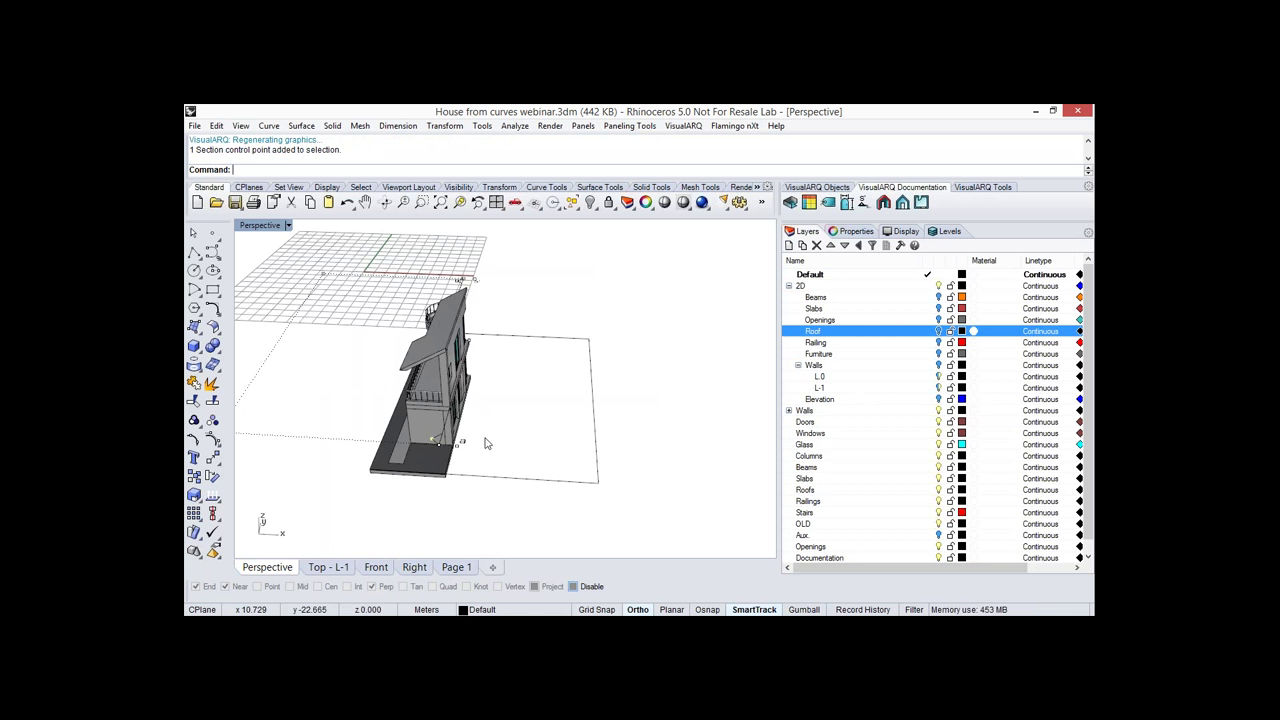
pyautogui.moveTo(486, 443); pyautogui.dragTo(441, 370, button='right')
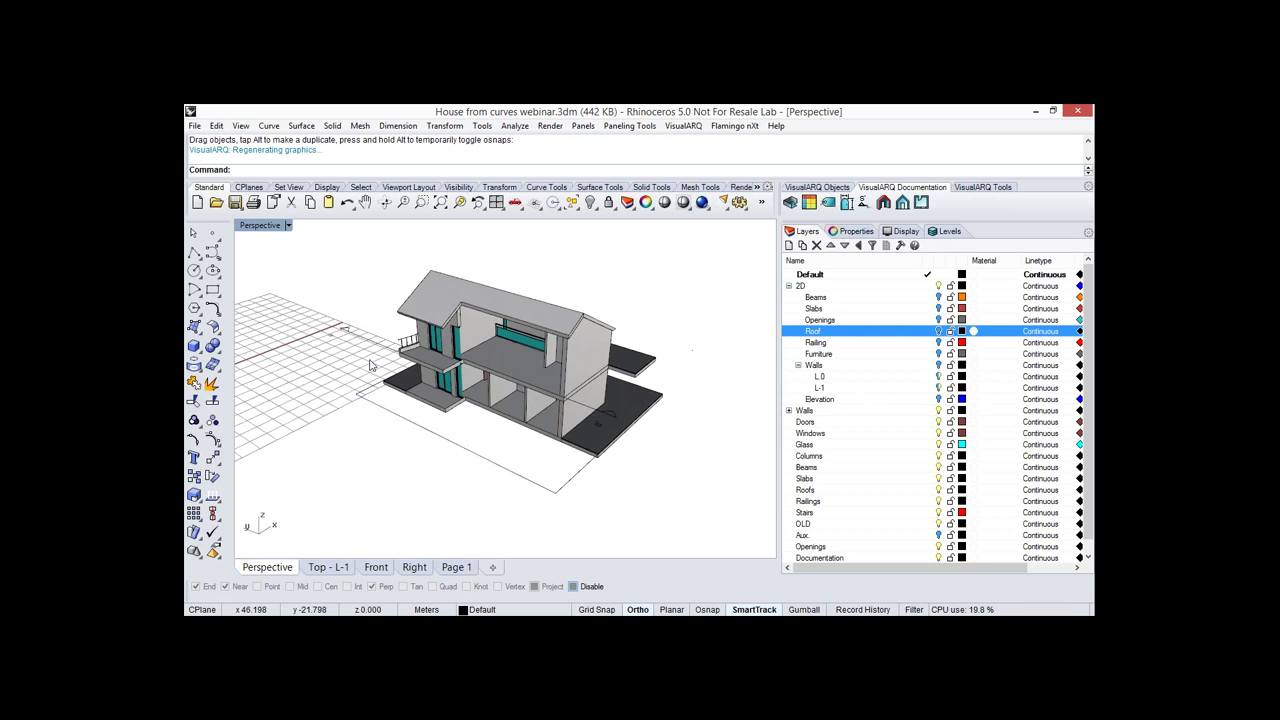
# Turn off the dynamic section cut for section a to show the complete house again.
pyautogui.rightClick(370, 361)
pyautogui.click(370, 342)
pyautogui.moveTo(510, 433); pyautogui.dragTo(569, 450, button='right')
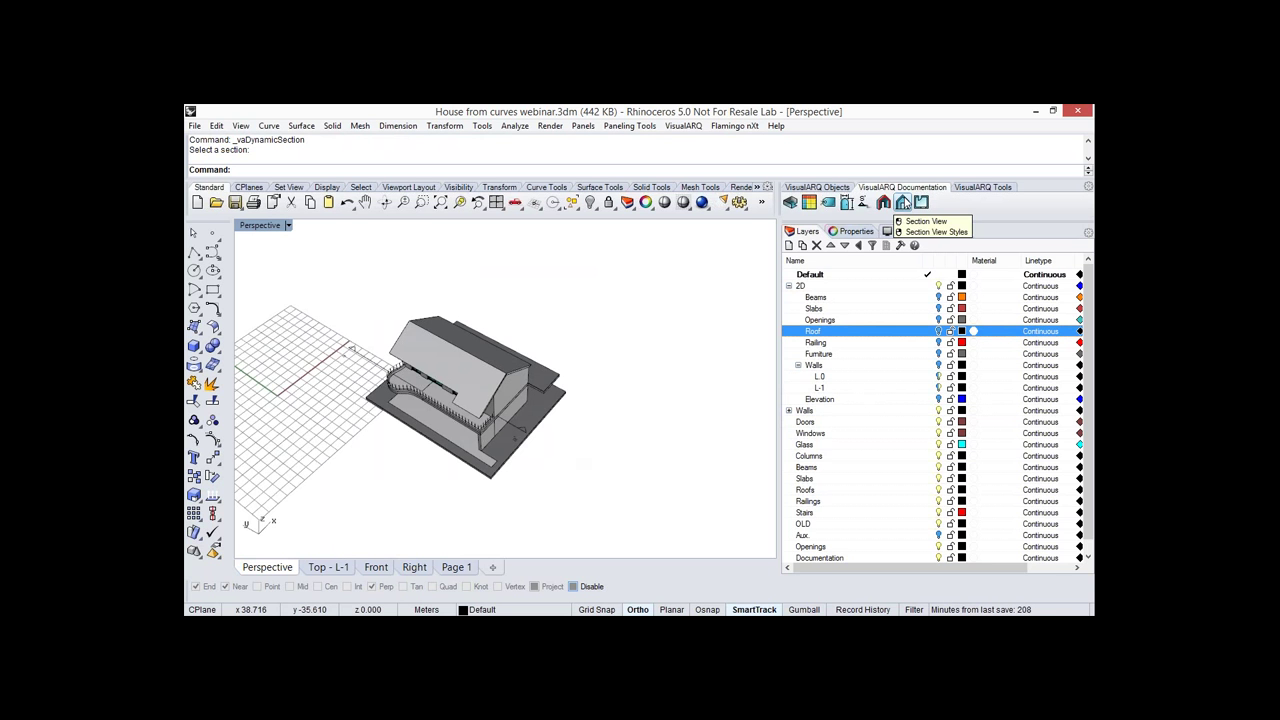
# Create a Standard-style section view from section a and place it beside the house.
pyautogui.click(903, 203)
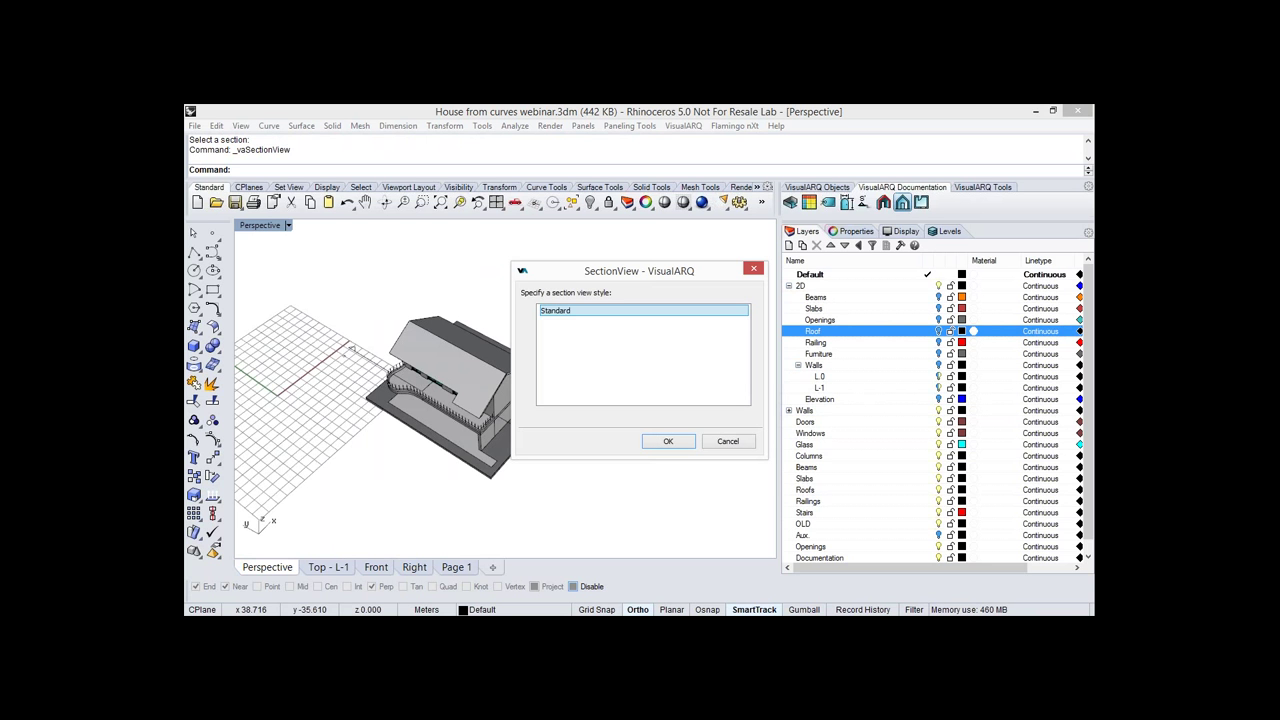
pyautogui.press('Return')
pyautogui.click(521, 430)
pyautogui.click(573, 394)
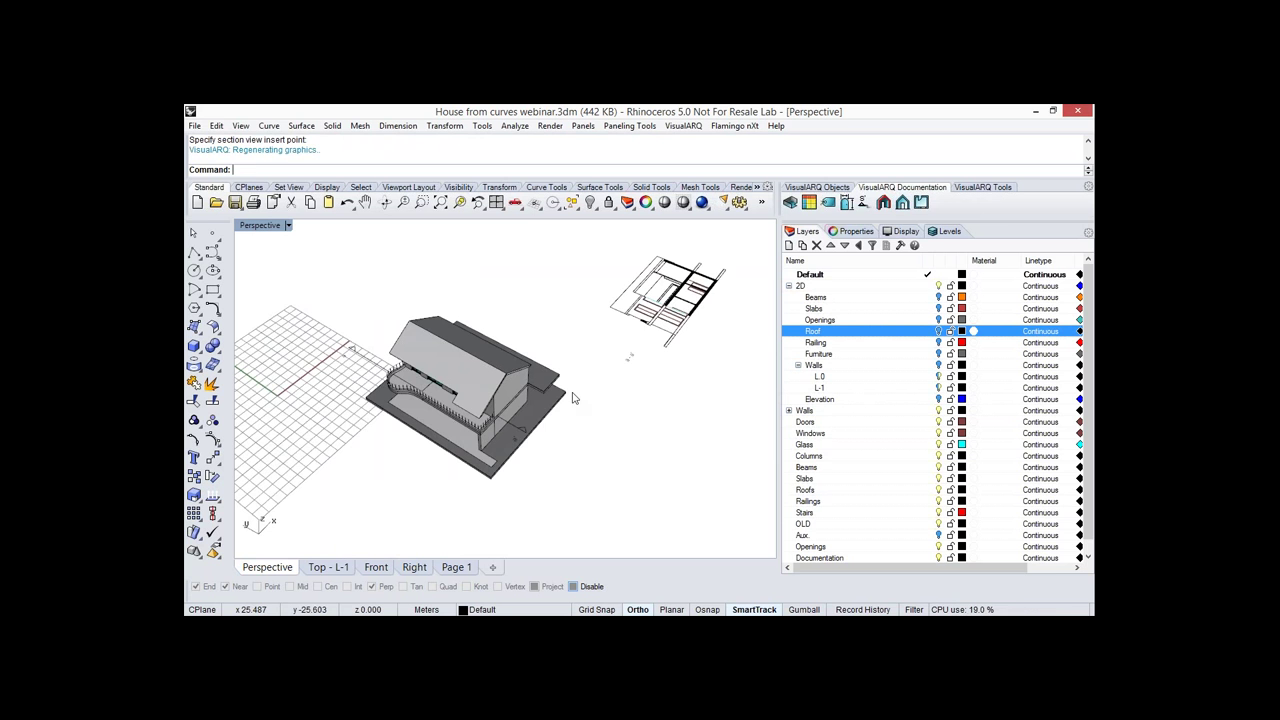
pyautogui.moveTo(573, 398); pyautogui.dragTo(614, 433, button='right')
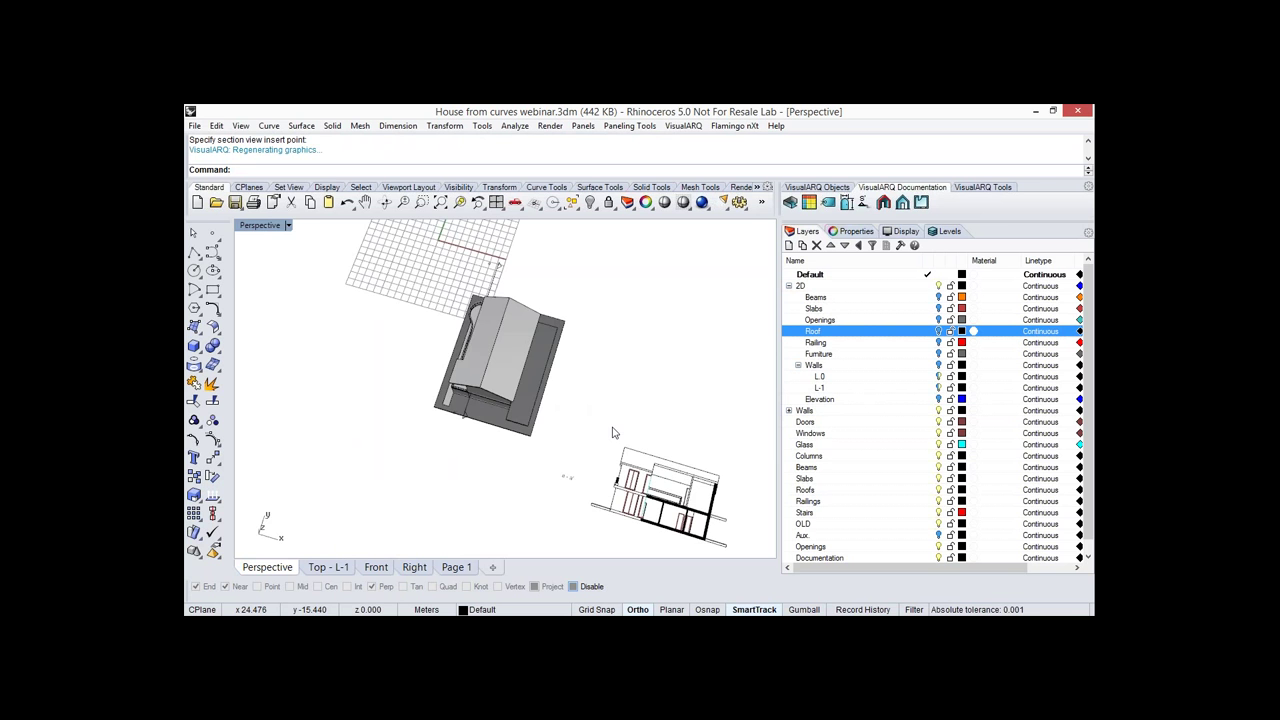
# Check the section view drawing and shift section a's cutting line slightly toward the balcony side.
pyautogui.scroll(5, 614, 432)
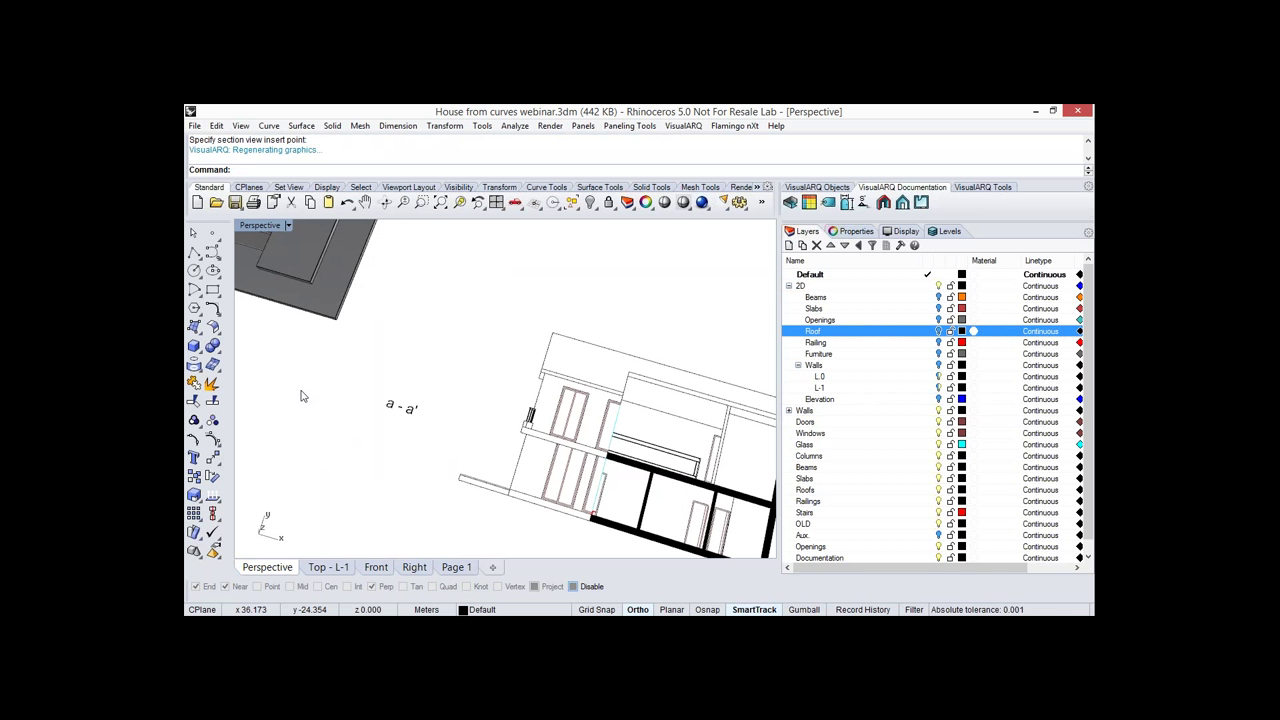
pyautogui.scroll(-5, 410, 372)
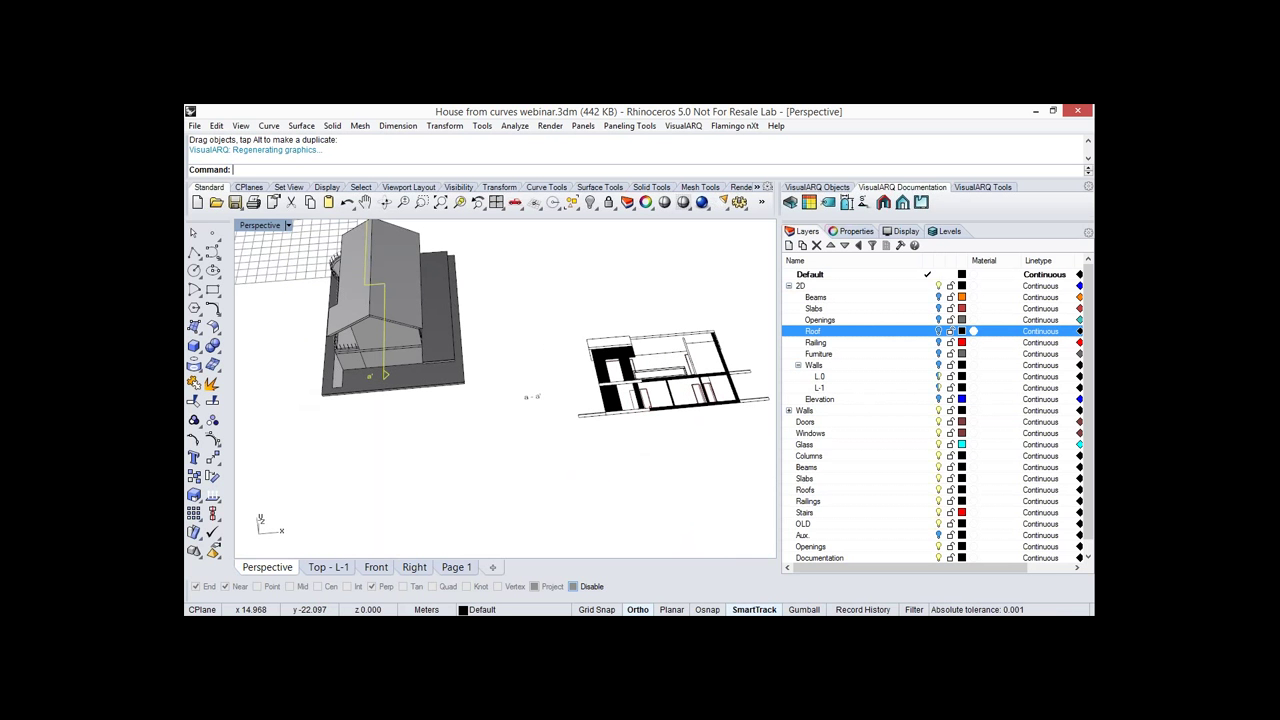
pyautogui.moveTo(386, 374); pyautogui.dragTo(377, 376)
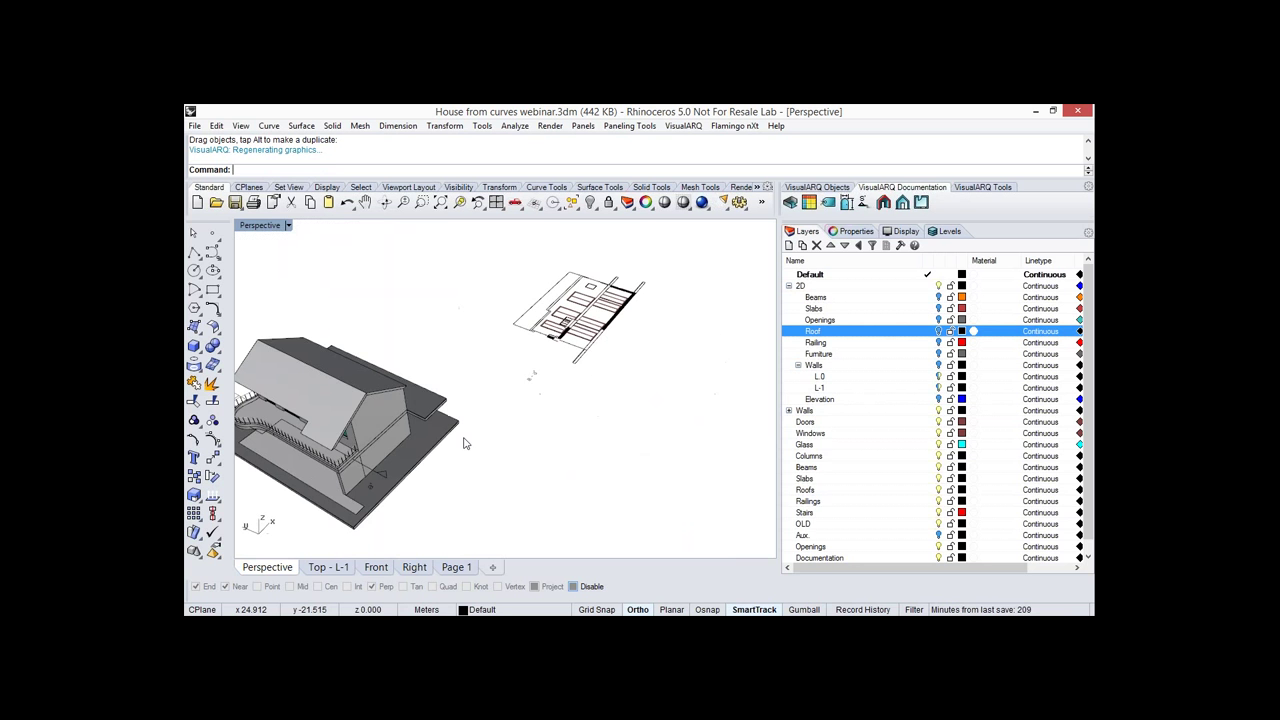
# Start a Standard-style stair on level L-1, with object snaps enabled, at the base of the gable end wall.
pyautogui.scroll(5, 463, 443)
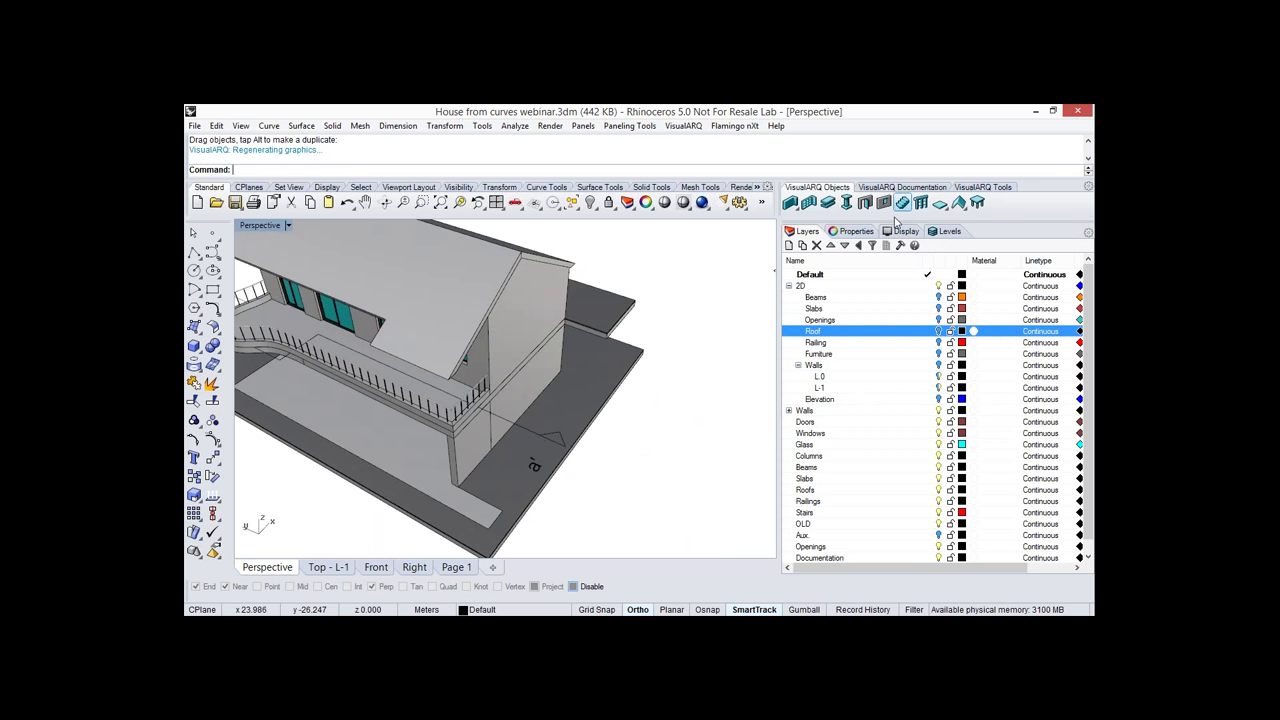
pyautogui.click(901, 205)
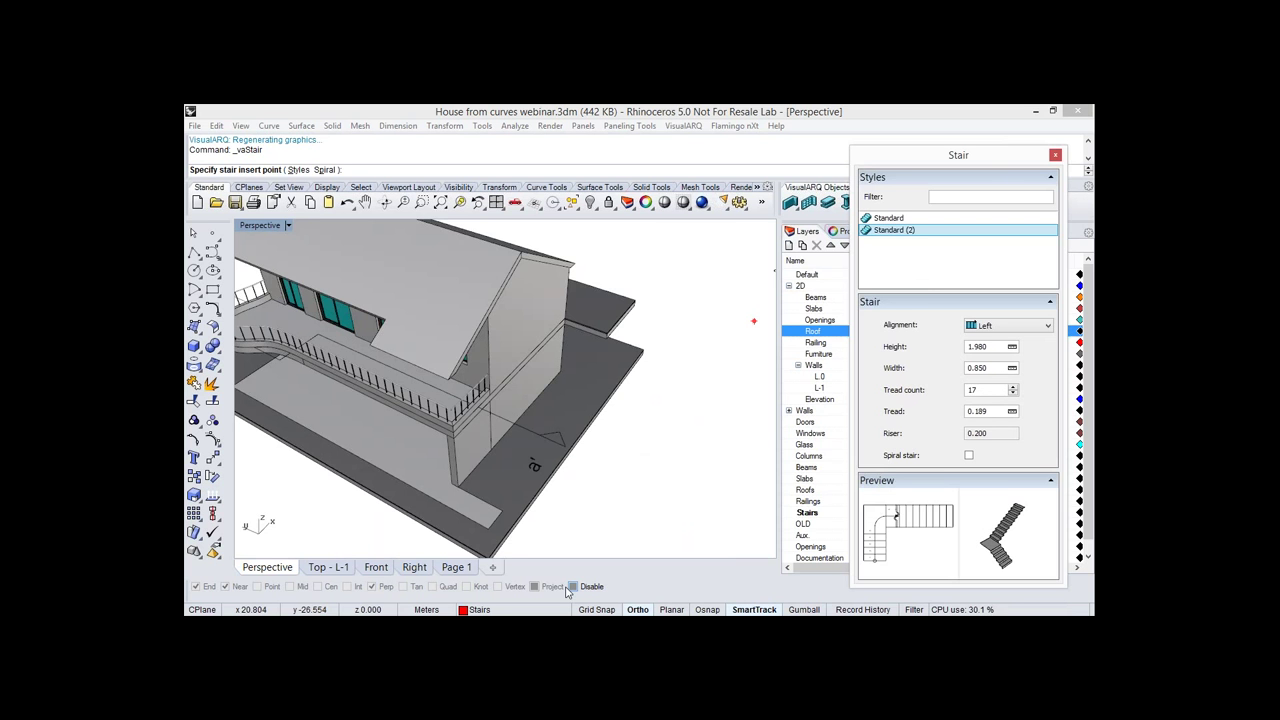
pyautogui.scroll(2, 446, 481)
pyautogui.press('alt')
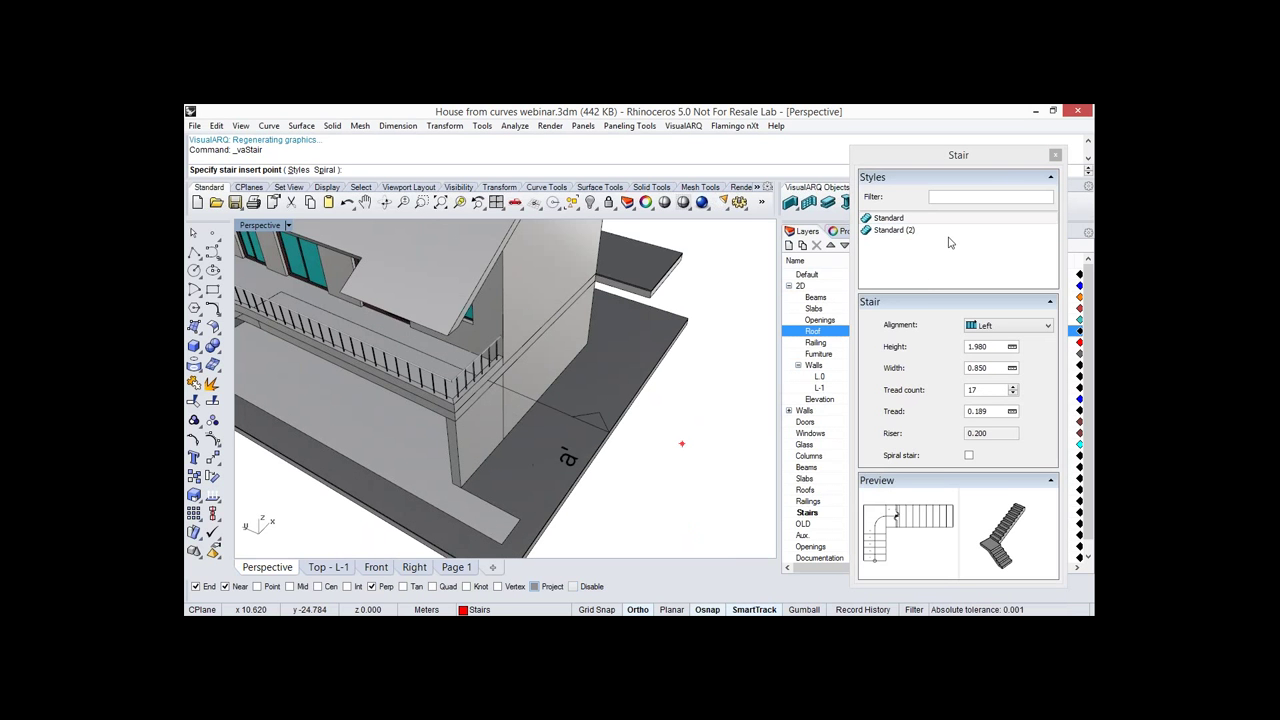
pyautogui.moveTo(902, 156); pyautogui.dragTo(860, 372)
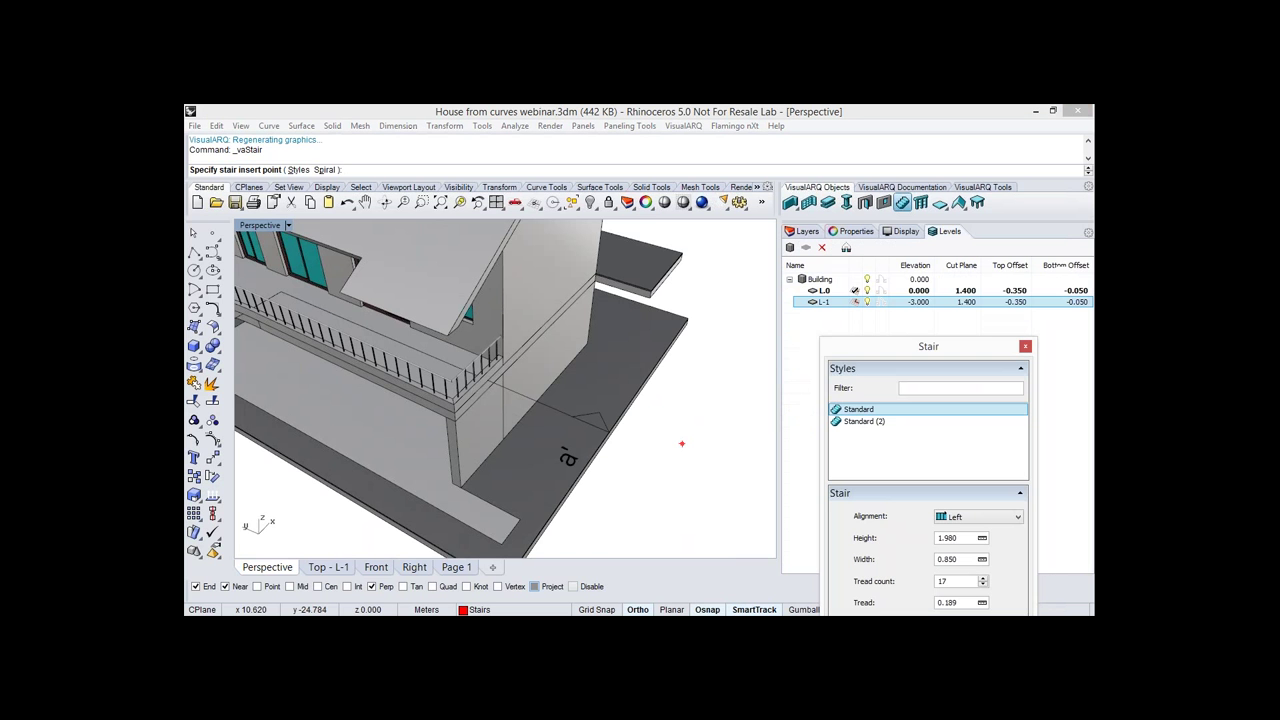
pyautogui.click(492, 453)
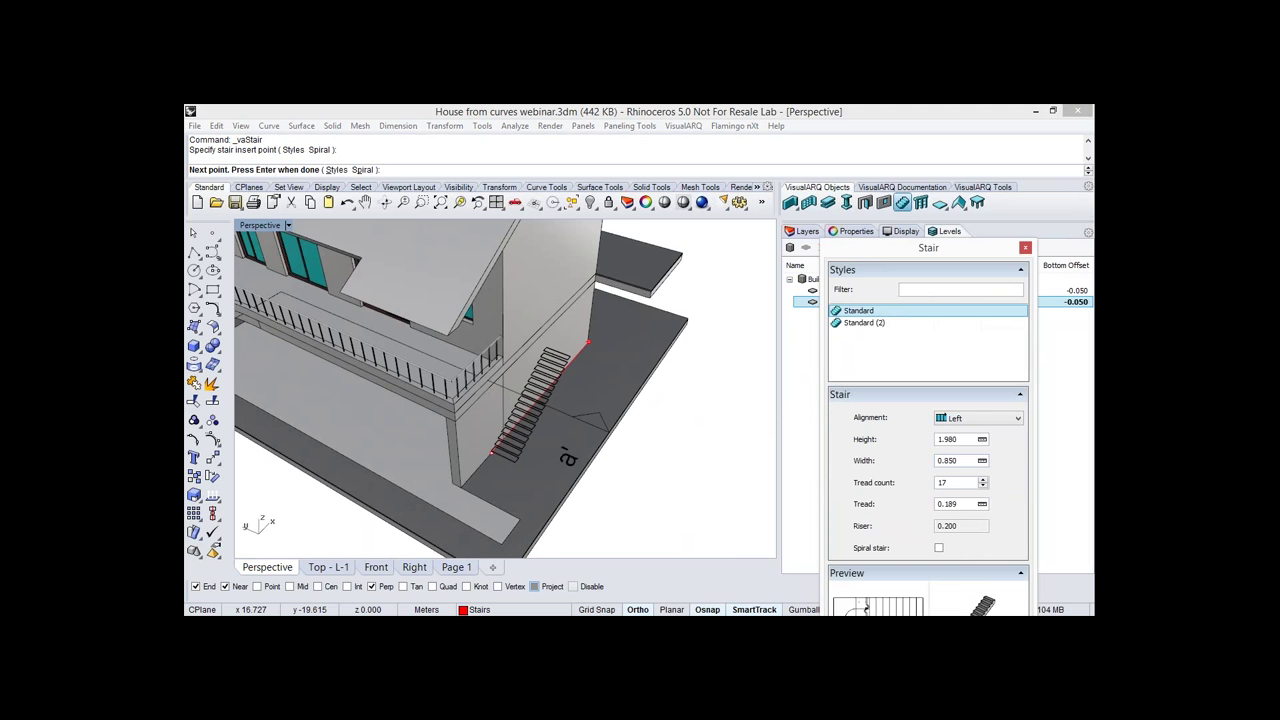
# Set the stair's width to 2 m.
pyautogui.click(958, 461)
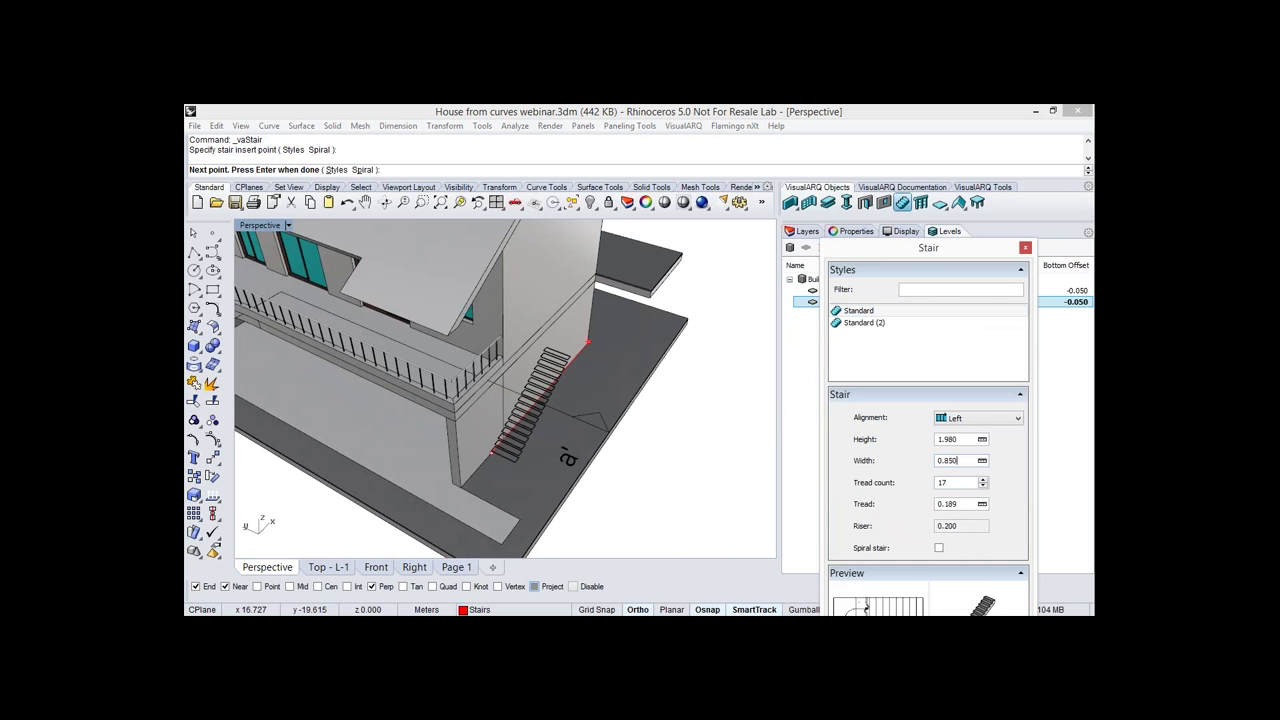
pyautogui.press('BackSpace')
pyautogui.press('BackSpace')
pyautogui.press('BackSpace')
pyautogui.press('BackSpace')
pyautogui.press('BackSpace')
pyautogui.write('2')
pyautogui.press('Tab')
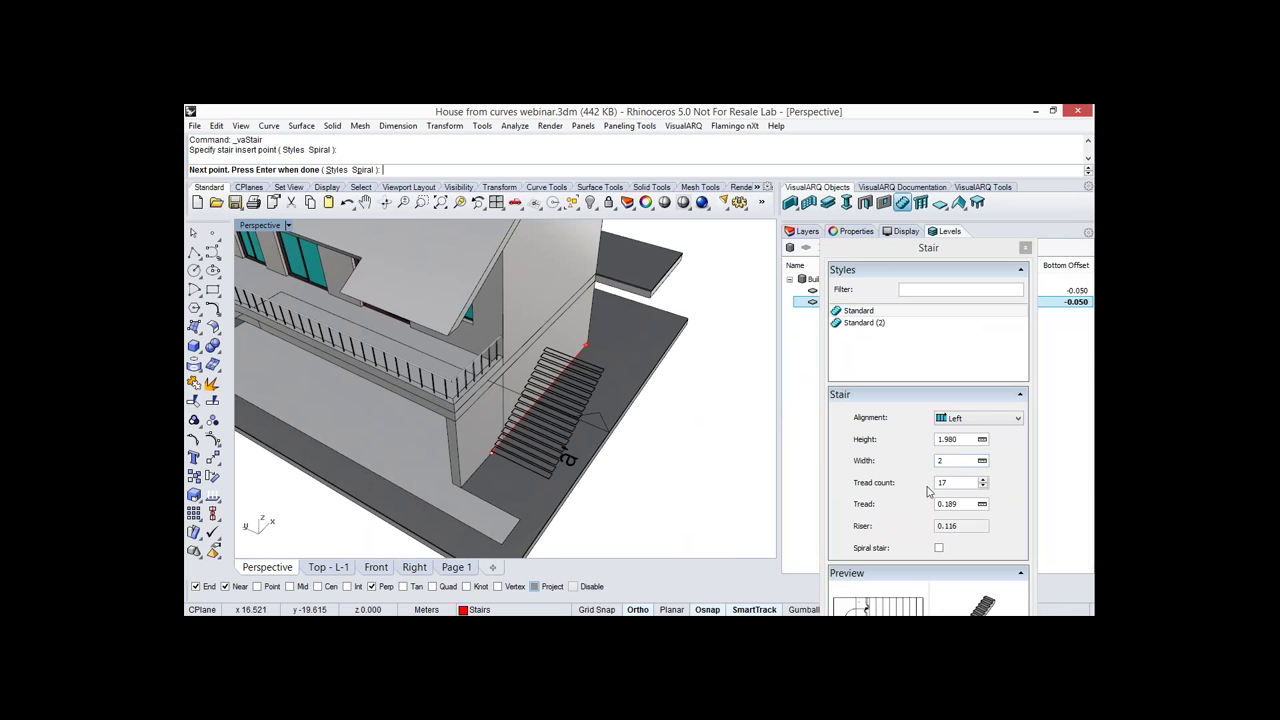
# Try a tread count of 25 for the stair.
pyautogui.write('2')
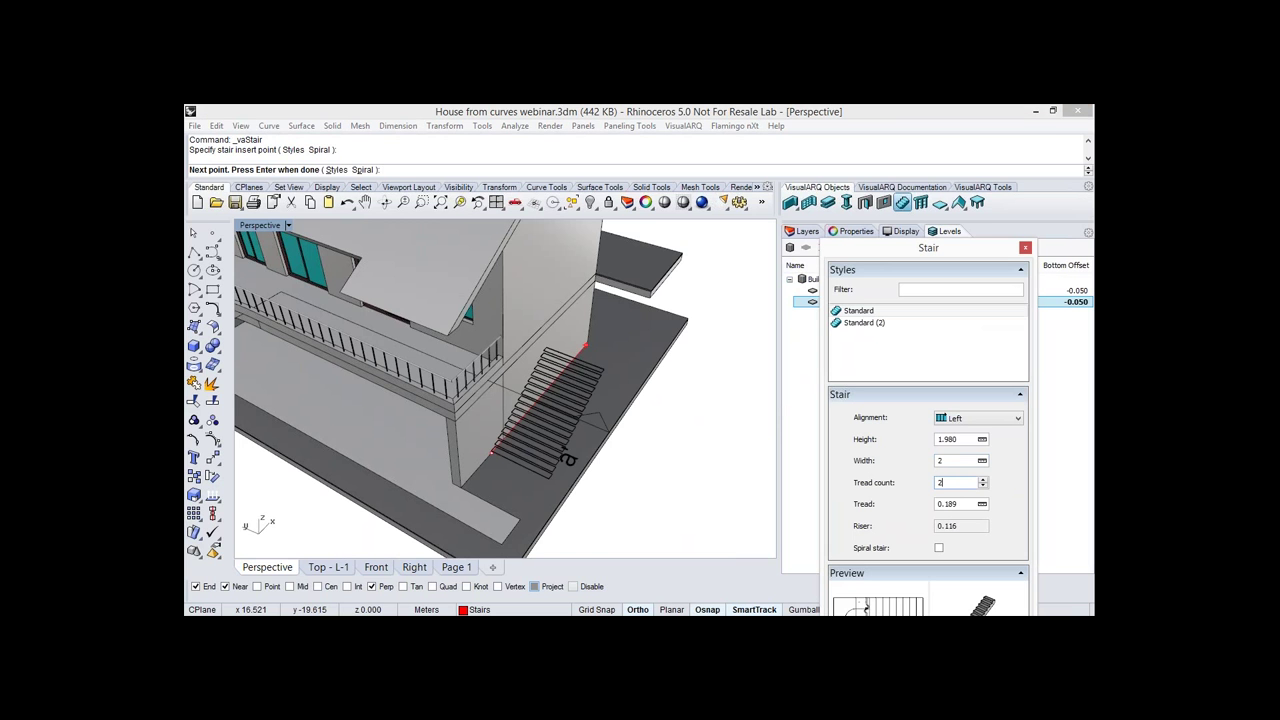
pyautogui.write('5')
pyautogui.press('Tab')
# Set the stair's height to 3 m and tread count to 18, and finish it along the end wall.
pyautogui.press('BackSpace')
pyautogui.press('BackSpace')
pyautogui.press('BackSpace')
pyautogui.press('BackSpace')
pyautogui.press('BackSpace')
pyautogui.write('3')
pyautogui.doubleClick(944, 482)
pyautogui.write('18')
pyautogui.press('Return')
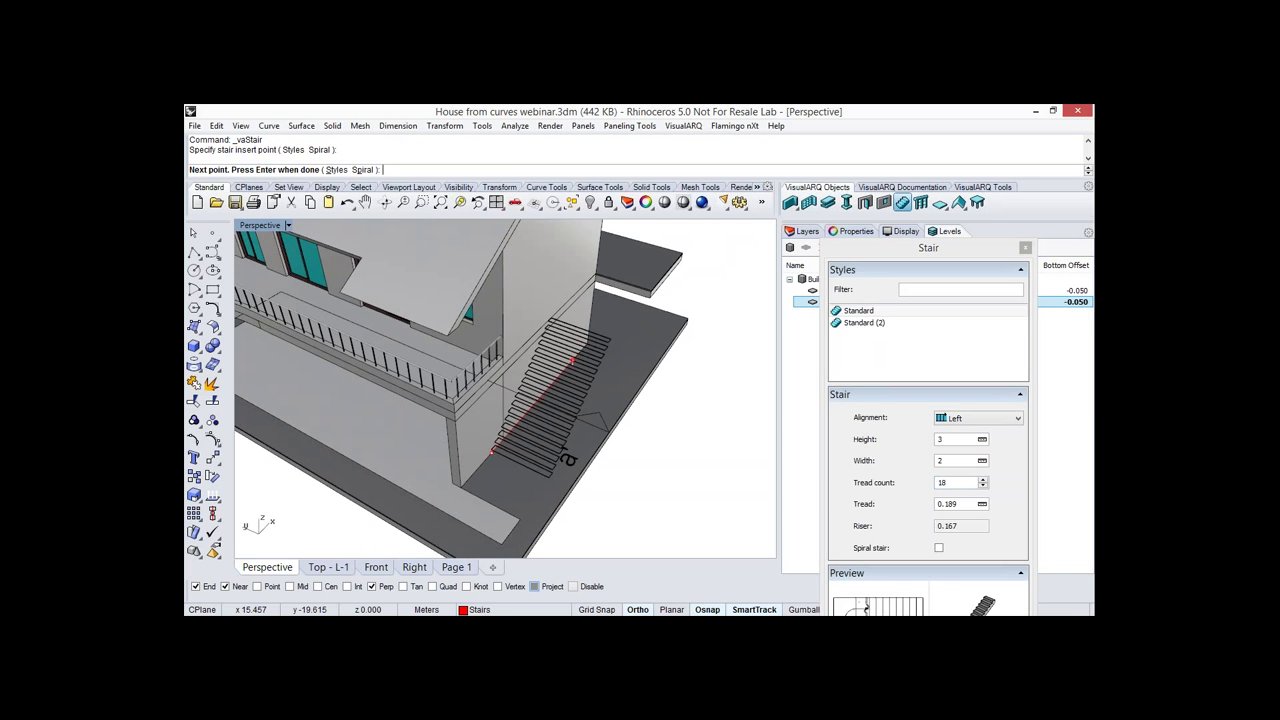
pyautogui.press('Return')
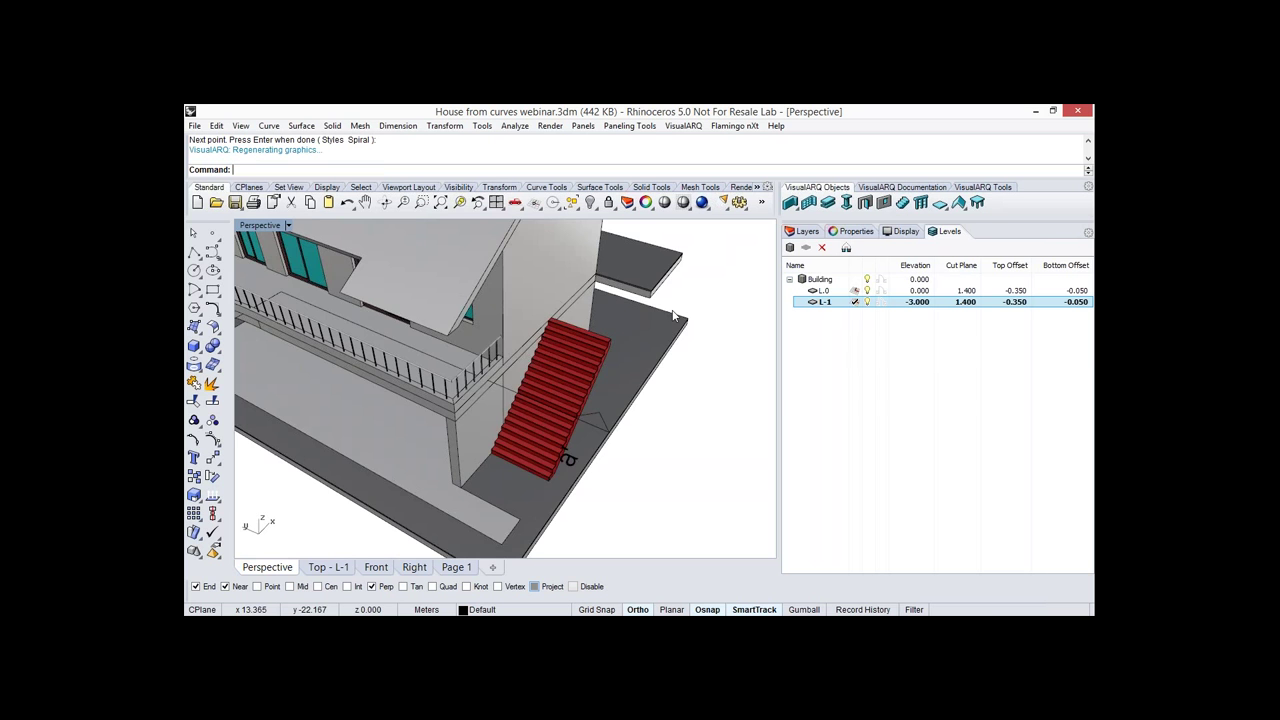
# Draw a landing rectangle on the lower slab, from the projected top corner of the stair to beyond the end wall's corner.
pyautogui.moveTo(673, 316); pyautogui.dragTo(278, 306, button='right')
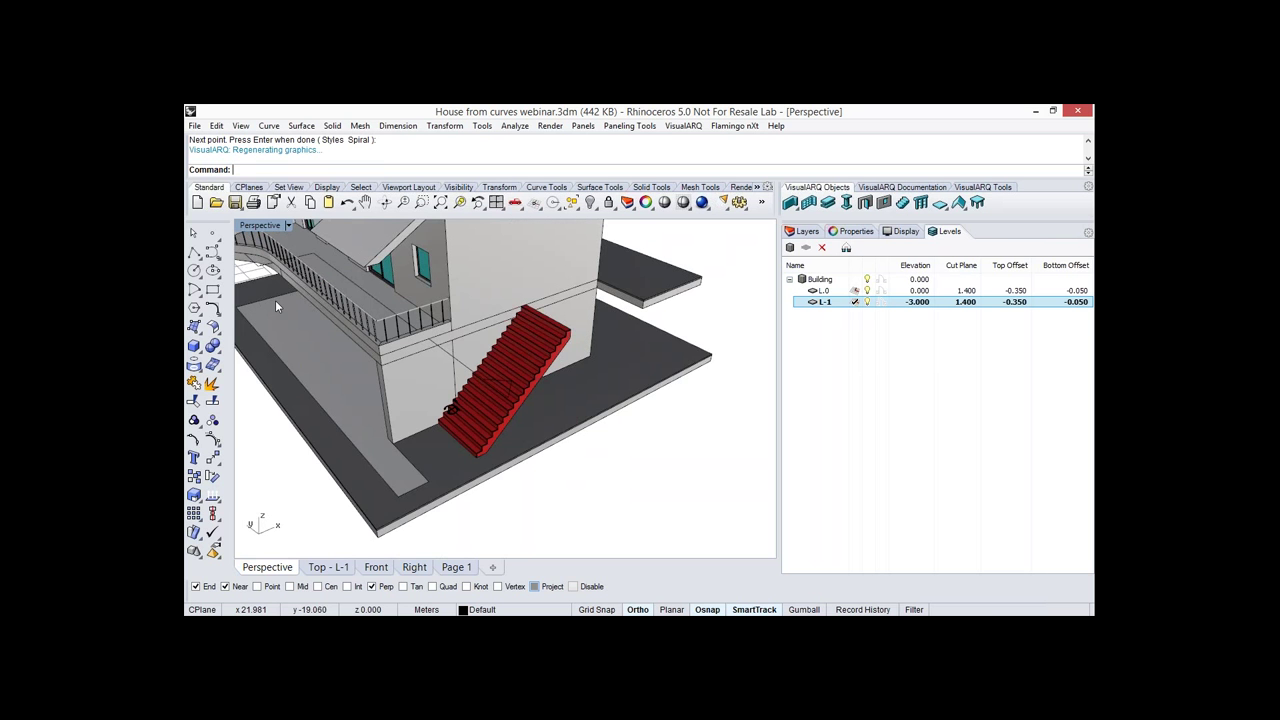
pyautogui.scroll(3, 275, 300)
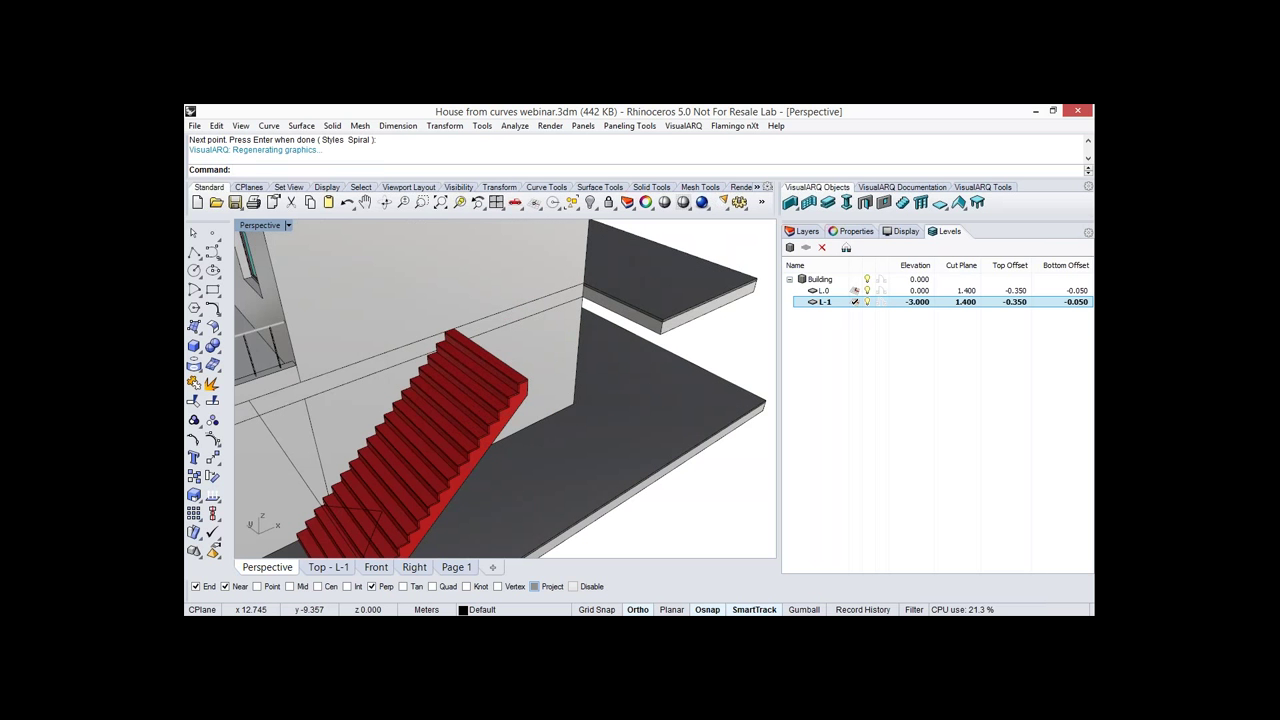
pyautogui.click(212, 289)
pyautogui.click(444, 395)
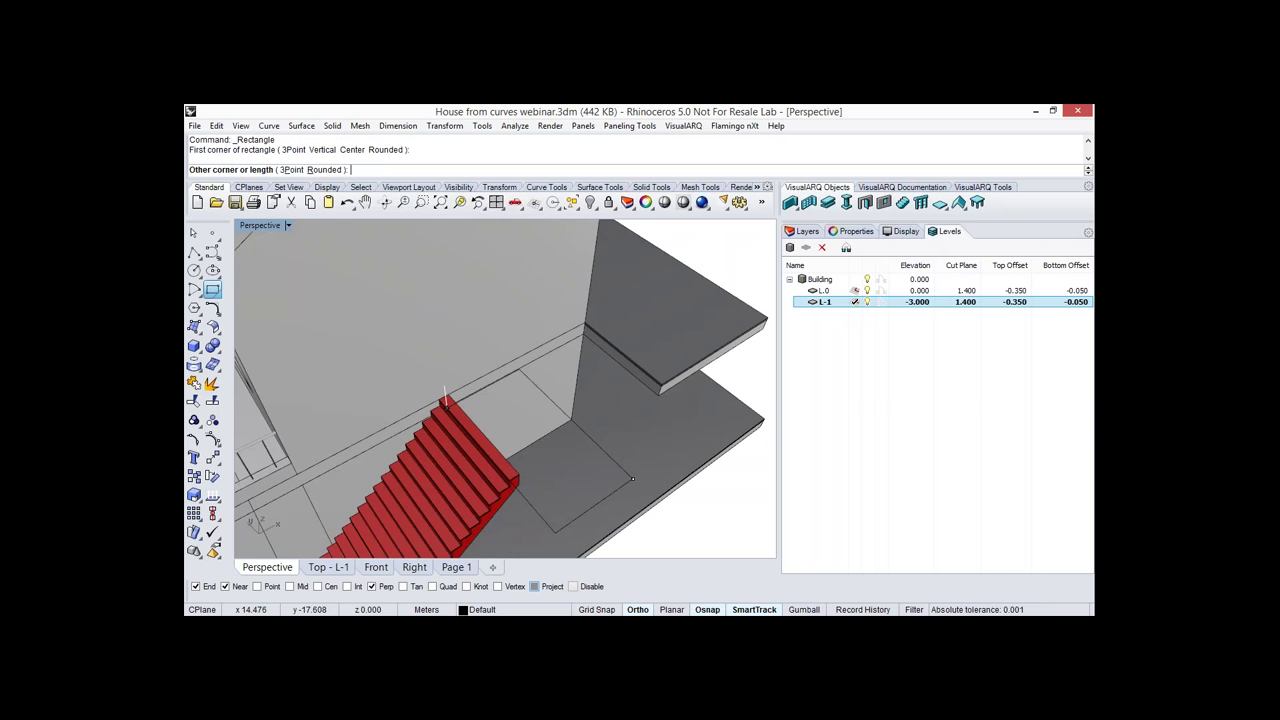
pyautogui.click(632, 479)
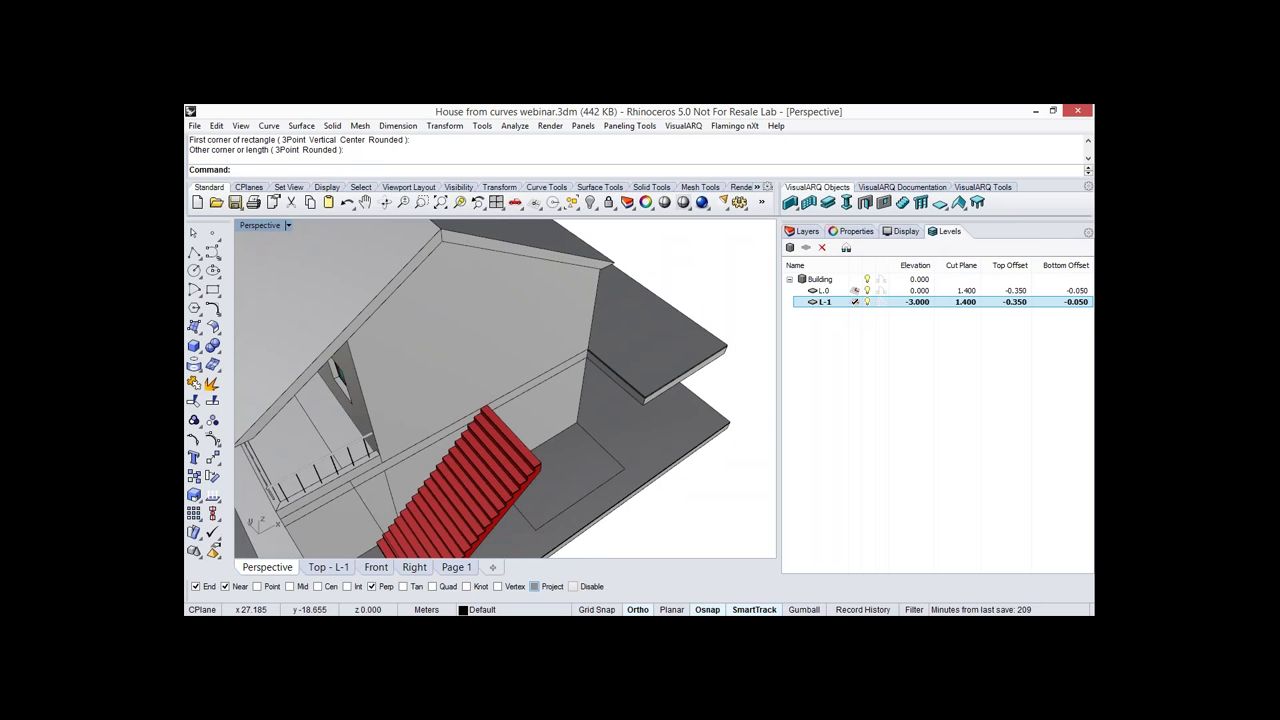
# Add the rectangle as a boundary to the upper floor slab so it extends to the top of the stair.
pyautogui.click(941, 203)
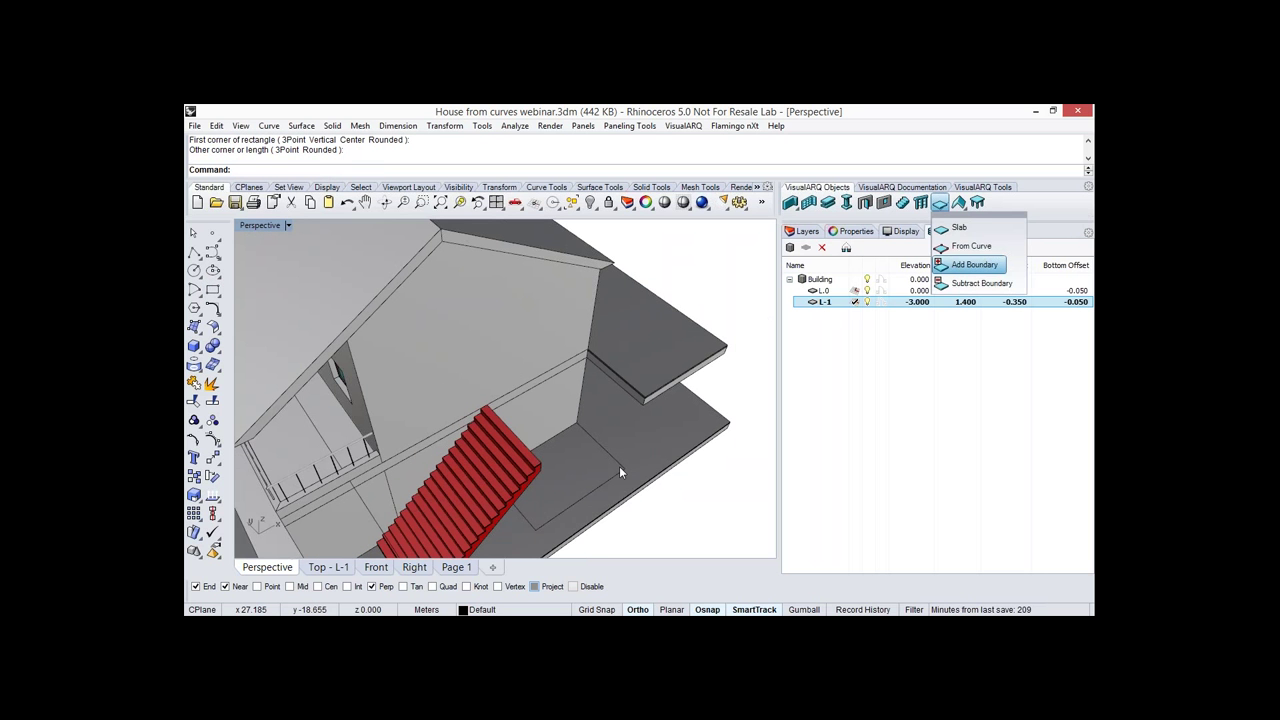
pyautogui.click(619, 466)
pyautogui.press('Return')
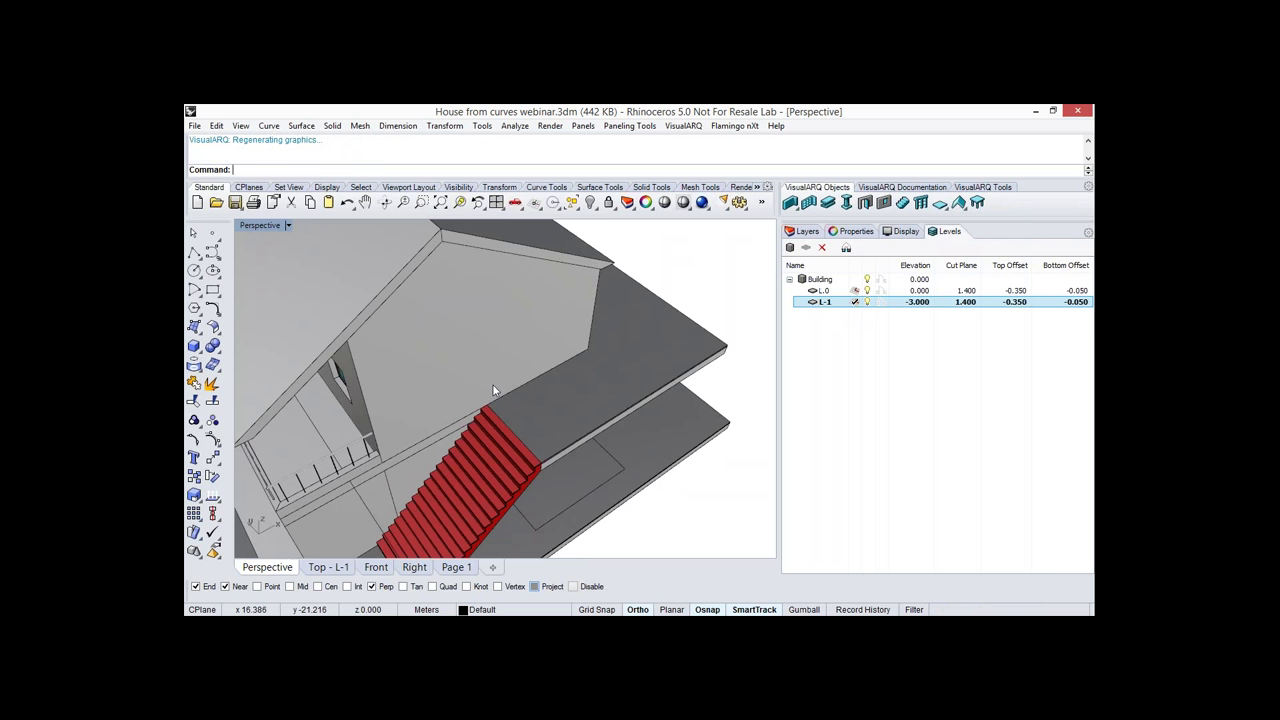
pyautogui.moveTo(493, 390)
pyautogui.mouseDown(button='right')
pyautogui.moveTo(594, 376)
pyautogui.moveTo(515, 397)
pyautogui.moveTo(659, 448)
pyautogui.moveTo(612, 514)
pyautogui.mouseUp(button='right')
# Select the section view drawing and update it to include the new stair and extended slab.
pyautogui.scroll(-5, 594, 376)
pyautogui.scroll(-2, 567, 369)
pyautogui.click(710, 407)
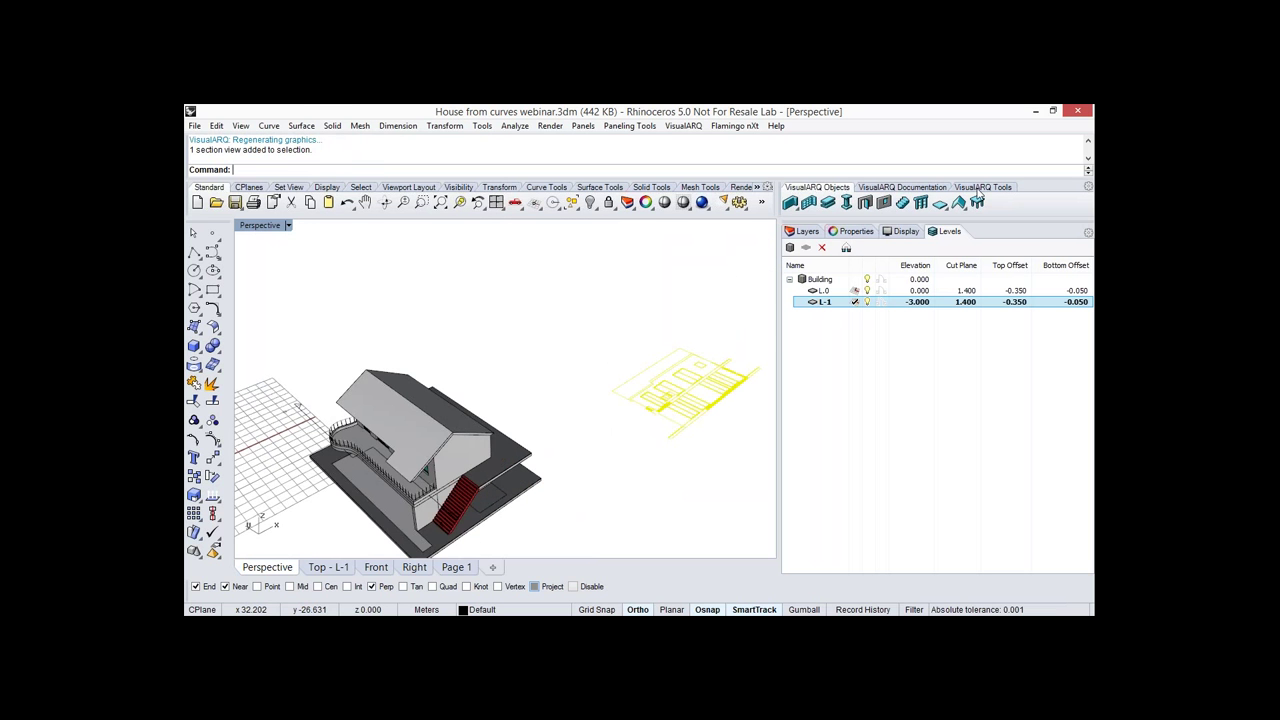
pyautogui.click(983, 188)
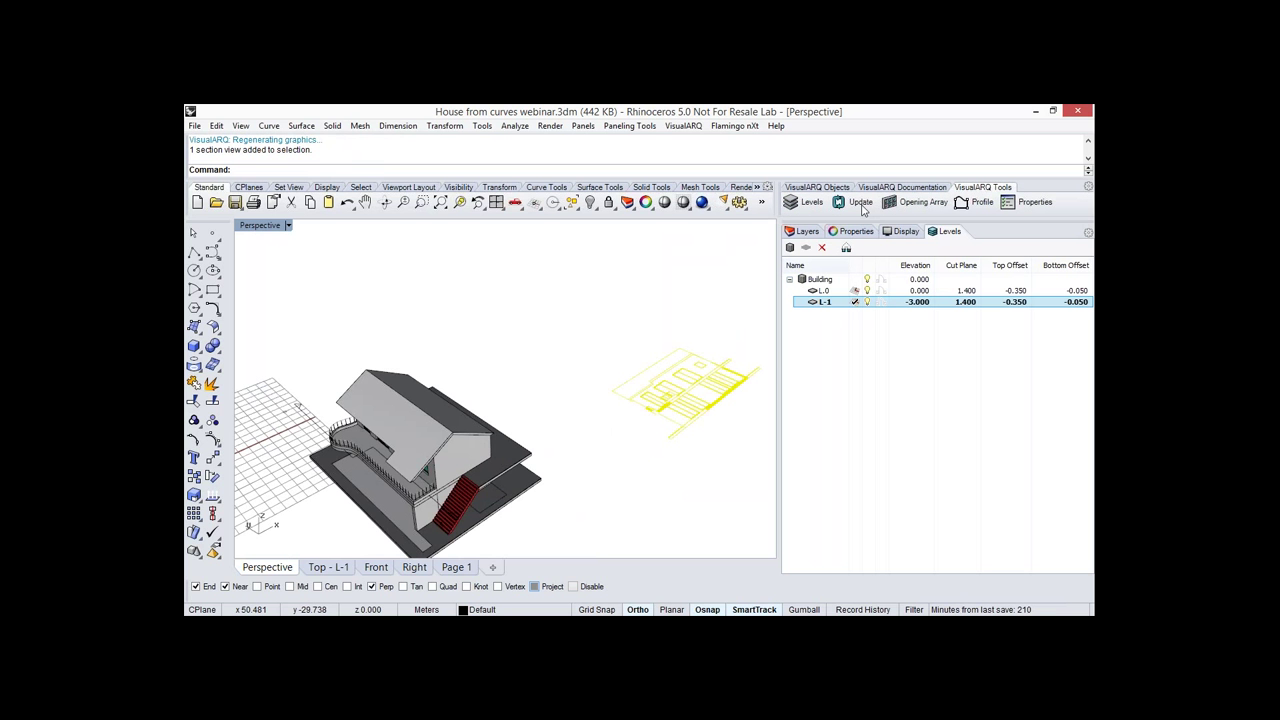
pyautogui.click(860, 203)
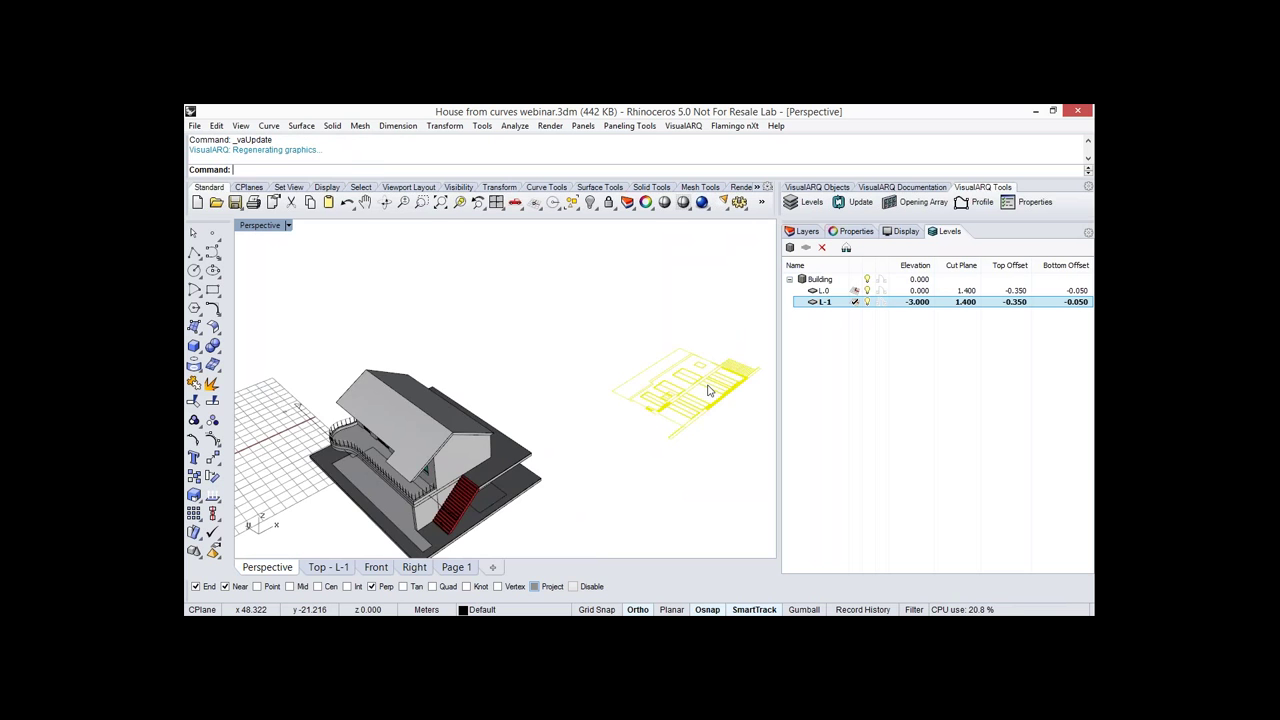
pyautogui.scroll(5, 707, 390)
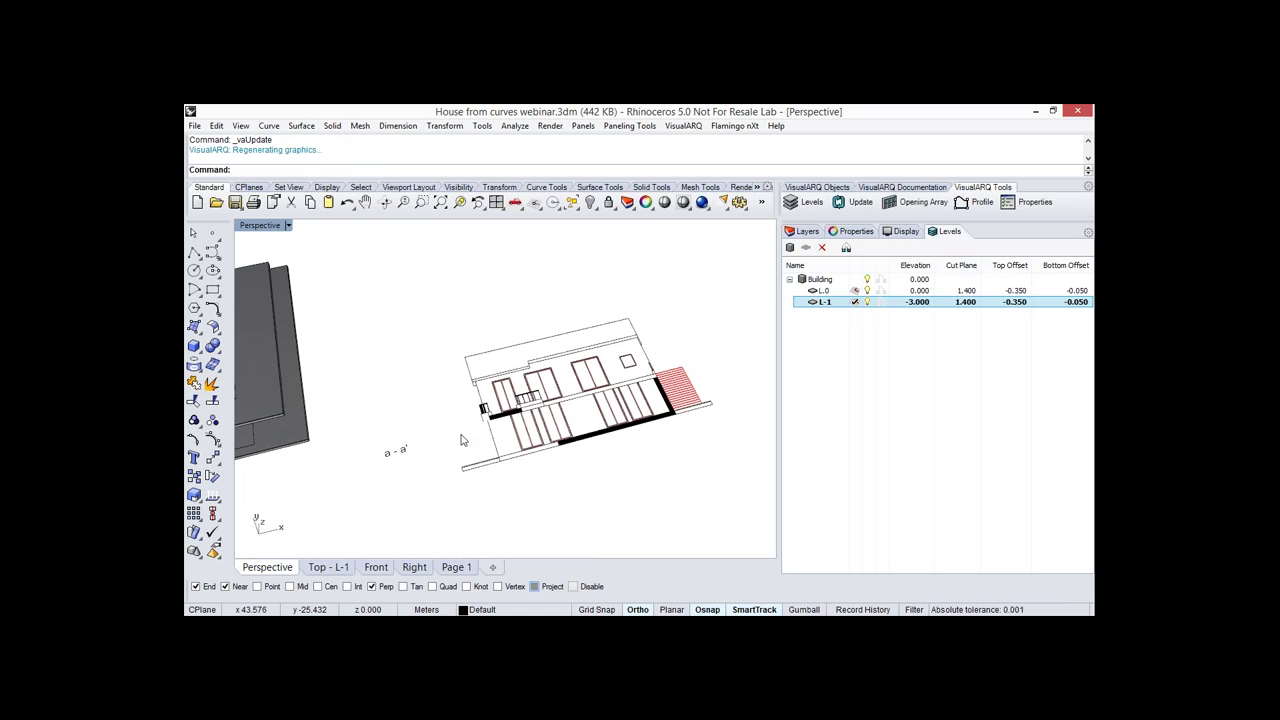
# Start a plan view of level L.0 and frame the whole house with a rectangle as its extent.
pyautogui.scroll(-5, 462, 440)
pyautogui.moveTo(455, 434); pyautogui.dragTo(612, 328, button='right')
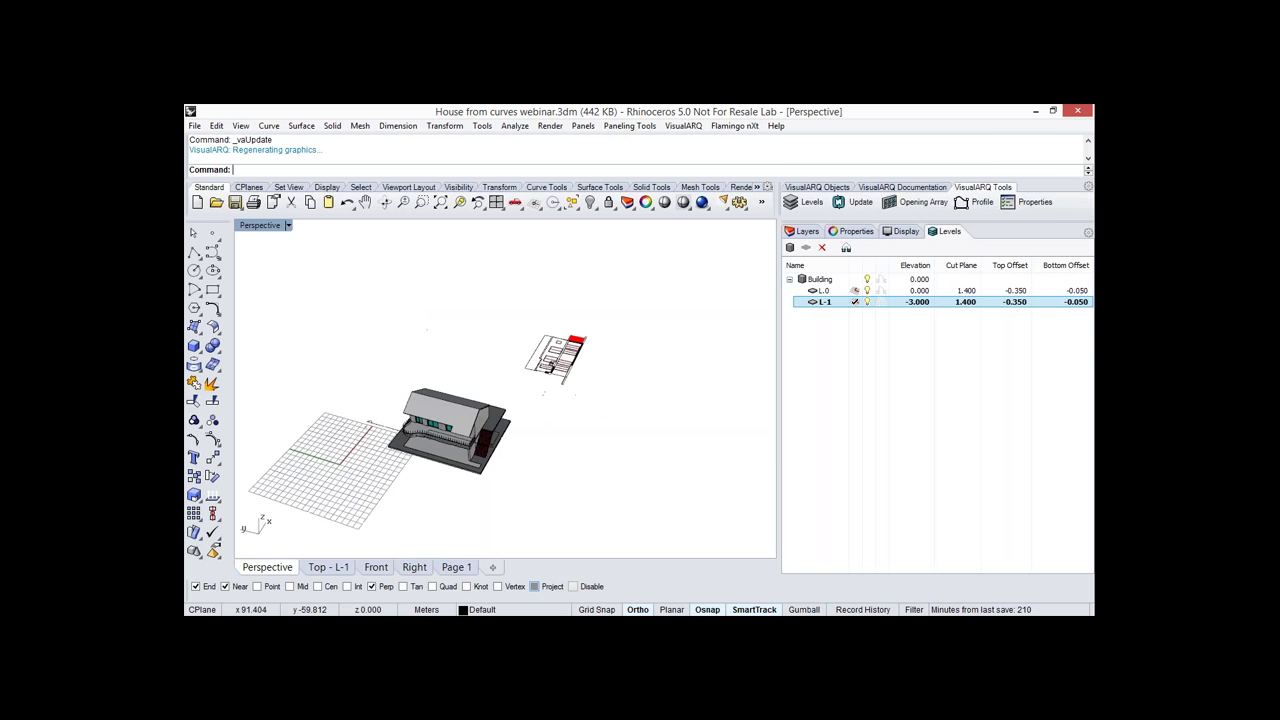
pyautogui.click(901, 187)
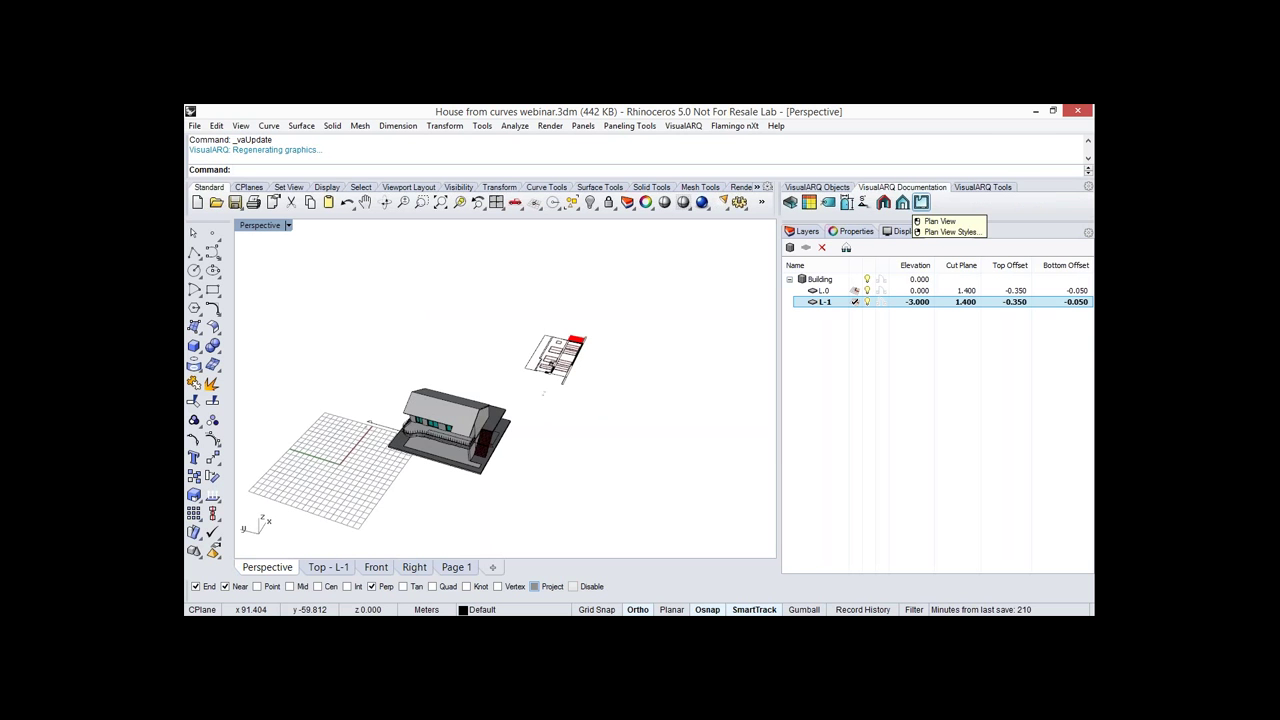
pyautogui.click(883, 205)
pyautogui.click(668, 443)
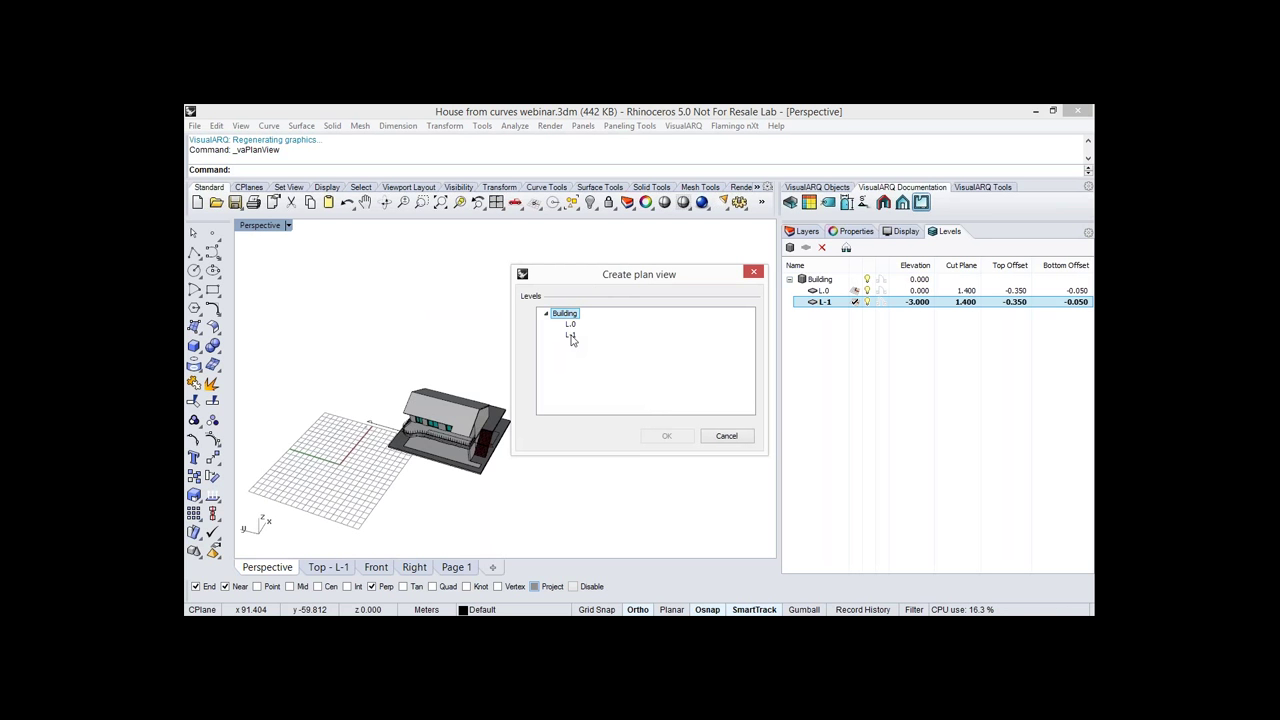
pyautogui.press('Down')
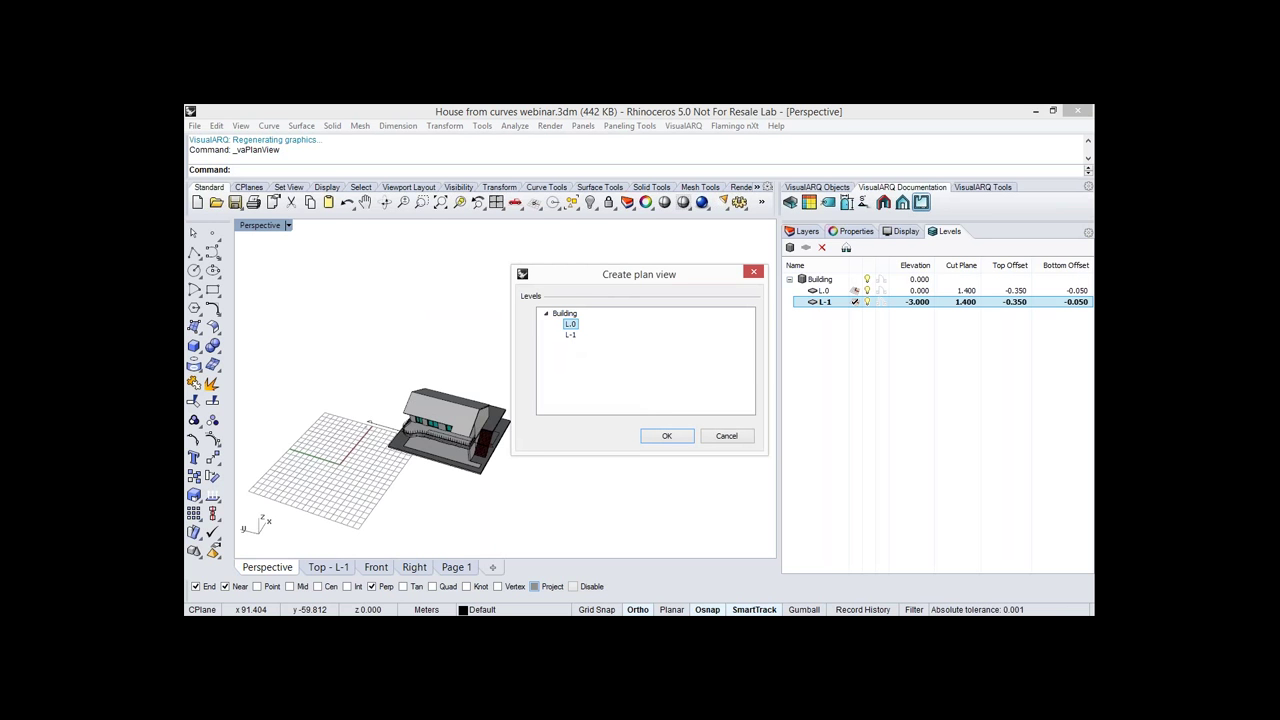
pyautogui.press('Return')
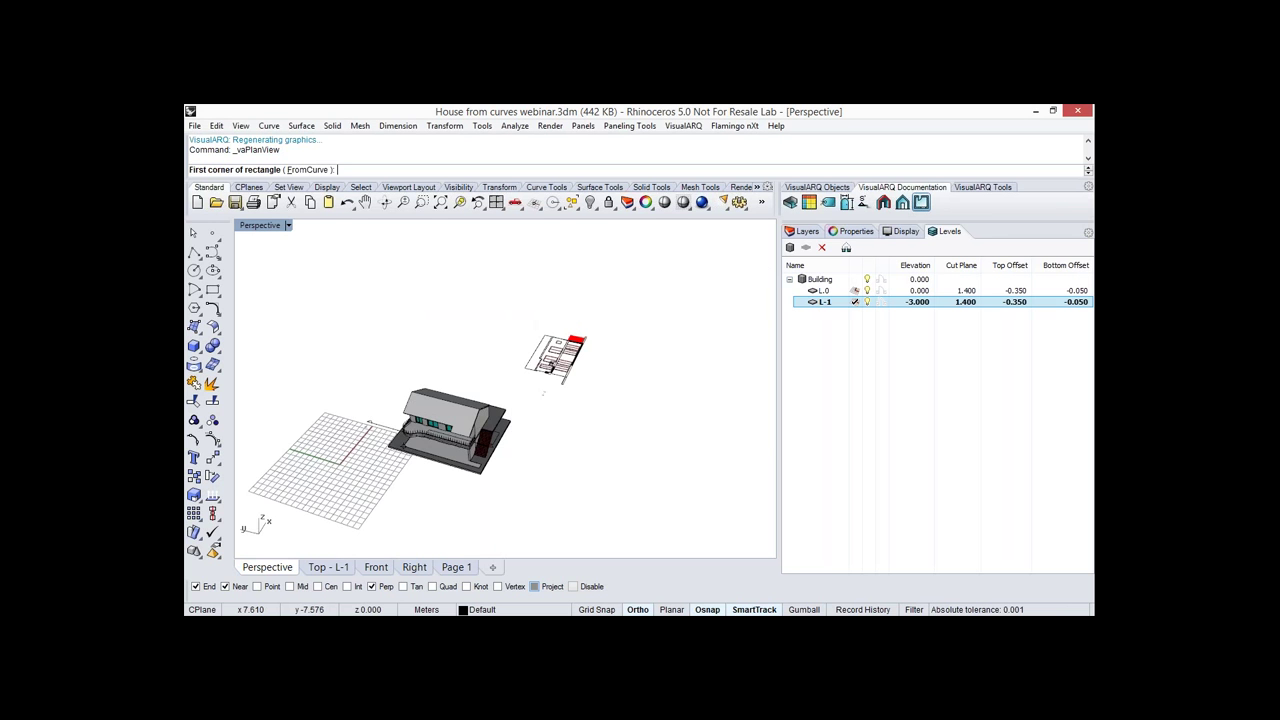
pyautogui.scroll(2, 378, 461)
pyautogui.click(378, 462)
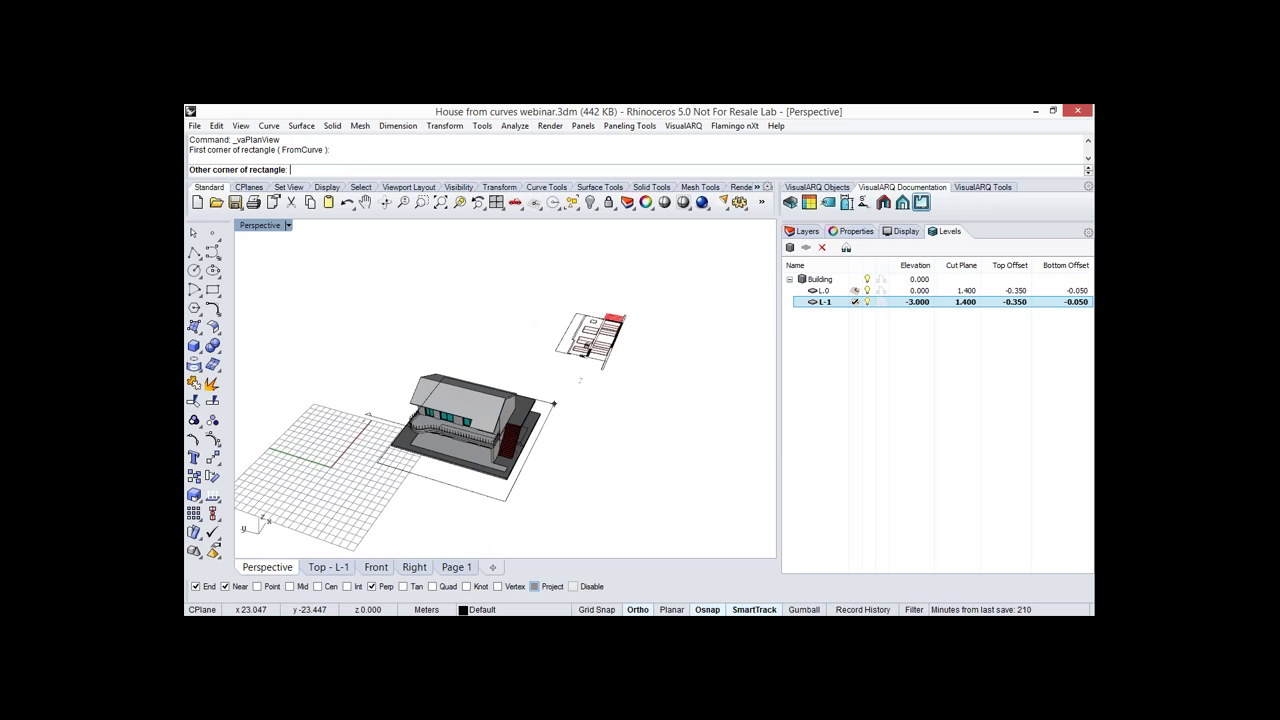
pyautogui.click(554, 404)
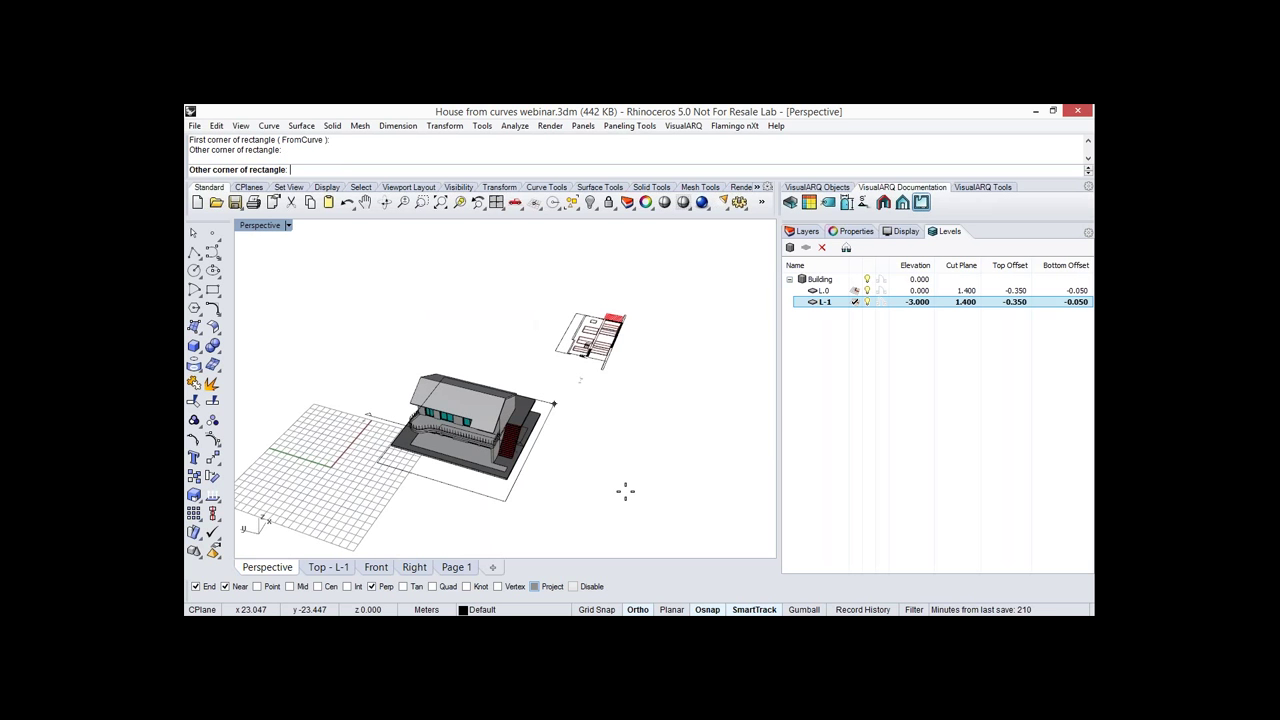
# Insert the plan view in the empty area near the section drawing and move it clear of the section.
pyautogui.click(625, 490)
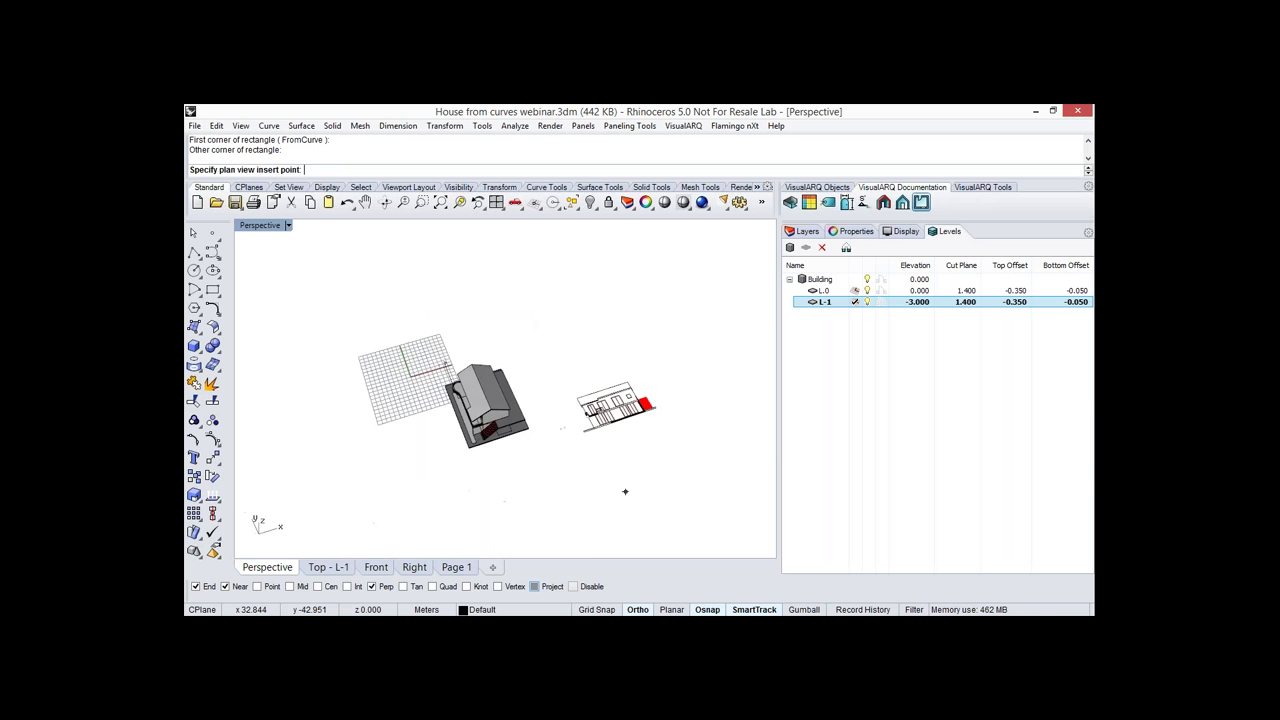
pyautogui.click(625, 491)
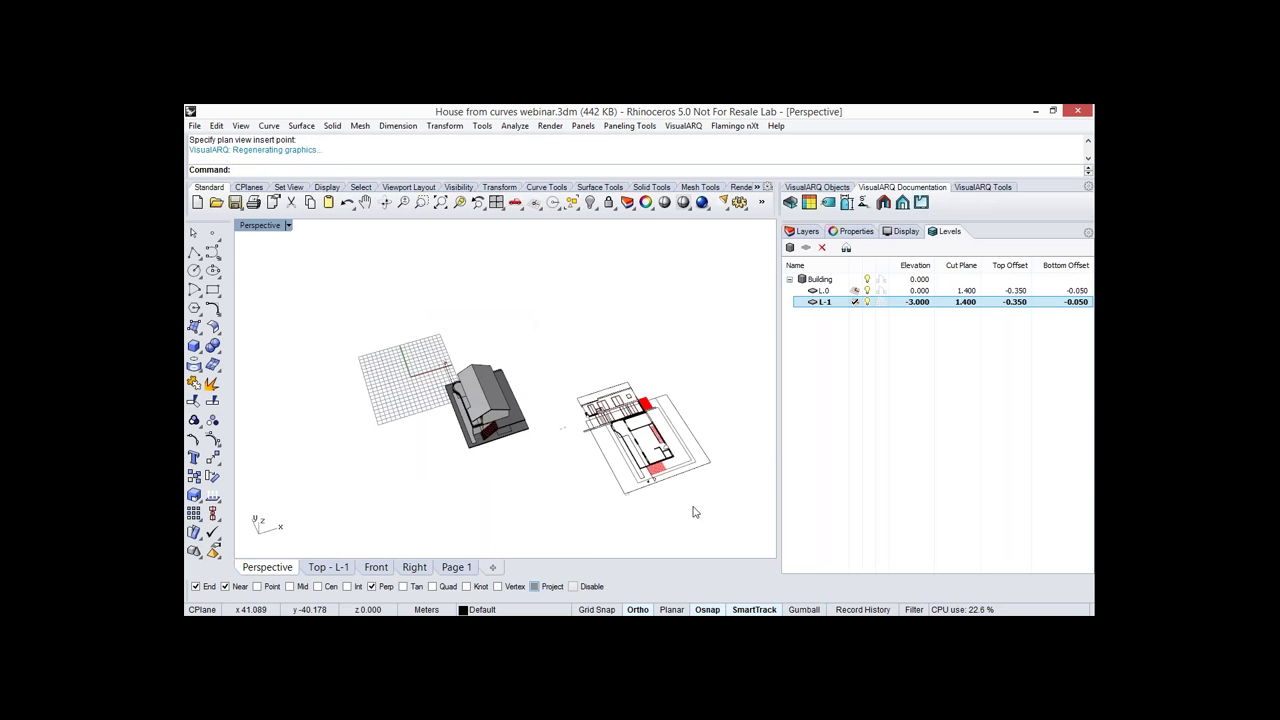
pyautogui.scroll(6, 695, 512)
pyautogui.moveTo(618, 400); pyautogui.dragTo(641, 469)
pyautogui.scroll(2, 641, 470)
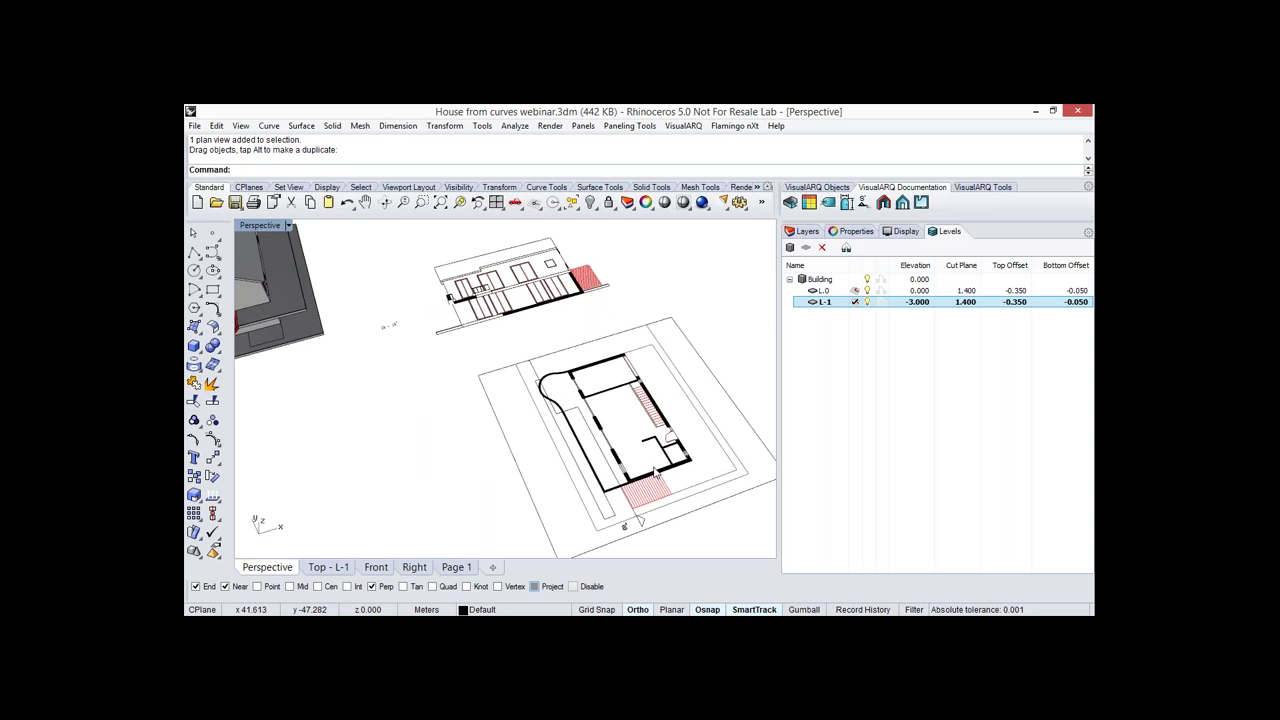
pyautogui.scroll(-2, 655, 470)
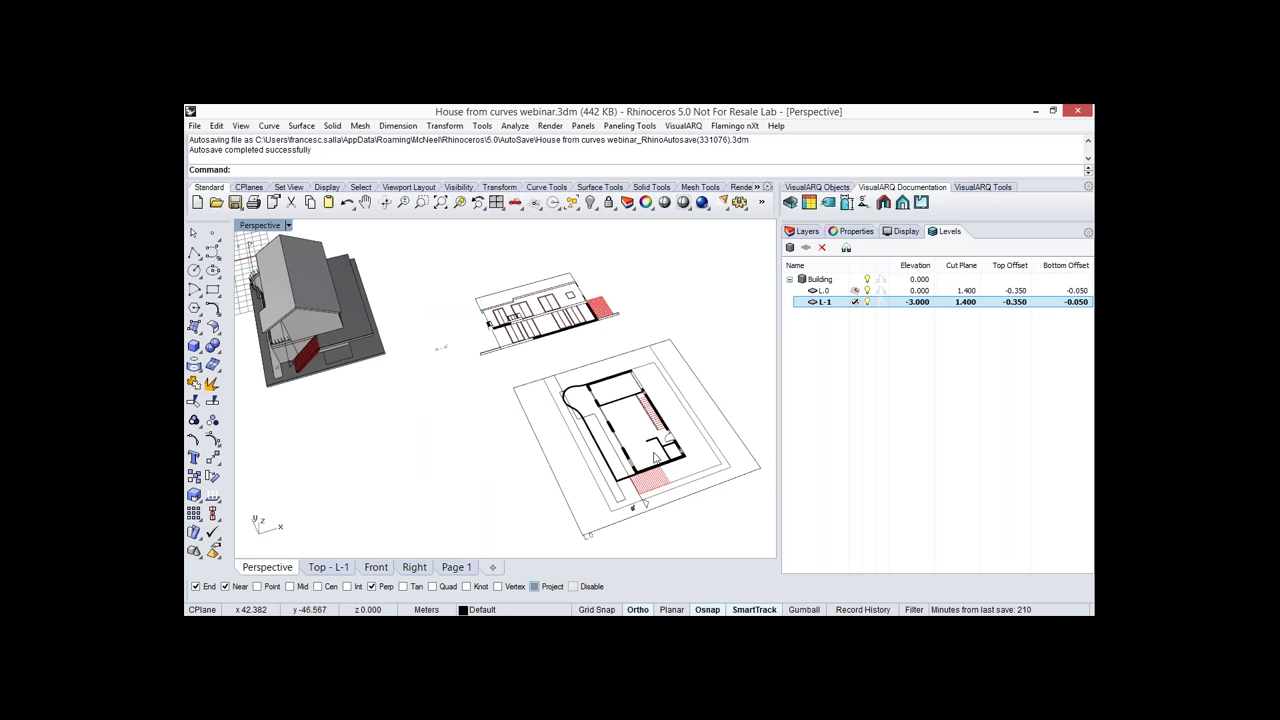
pyautogui.moveTo(655, 457); pyautogui.dragTo(642, 439, button='right')
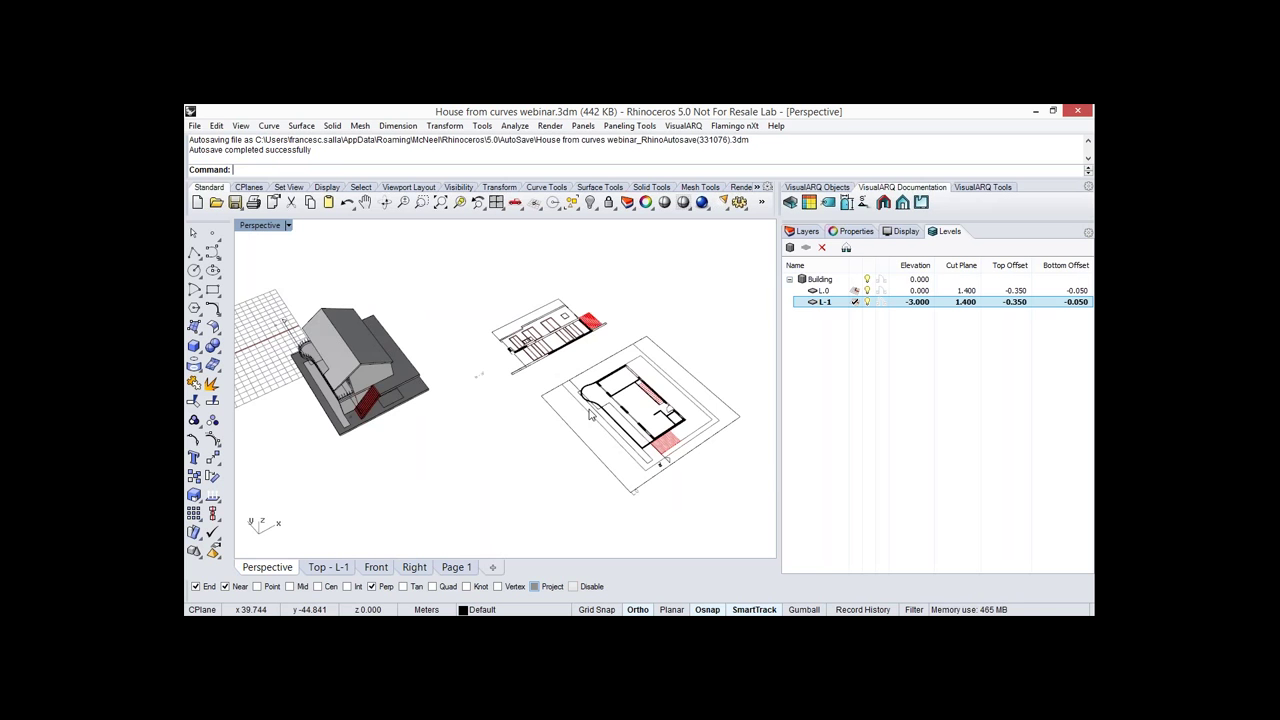
pyautogui.moveTo(590, 415); pyautogui.dragTo(368, 438, button='right')
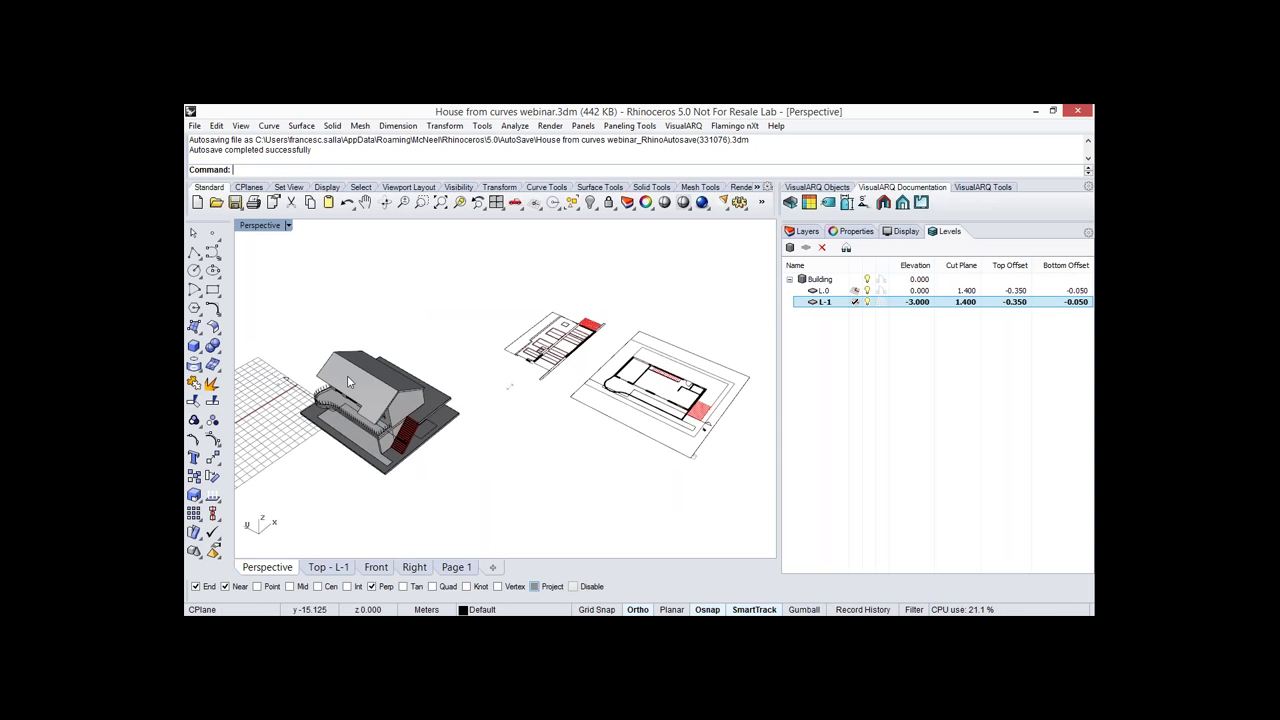
pyautogui.moveTo(347, 375); pyautogui.dragTo(350, 366, button='right')
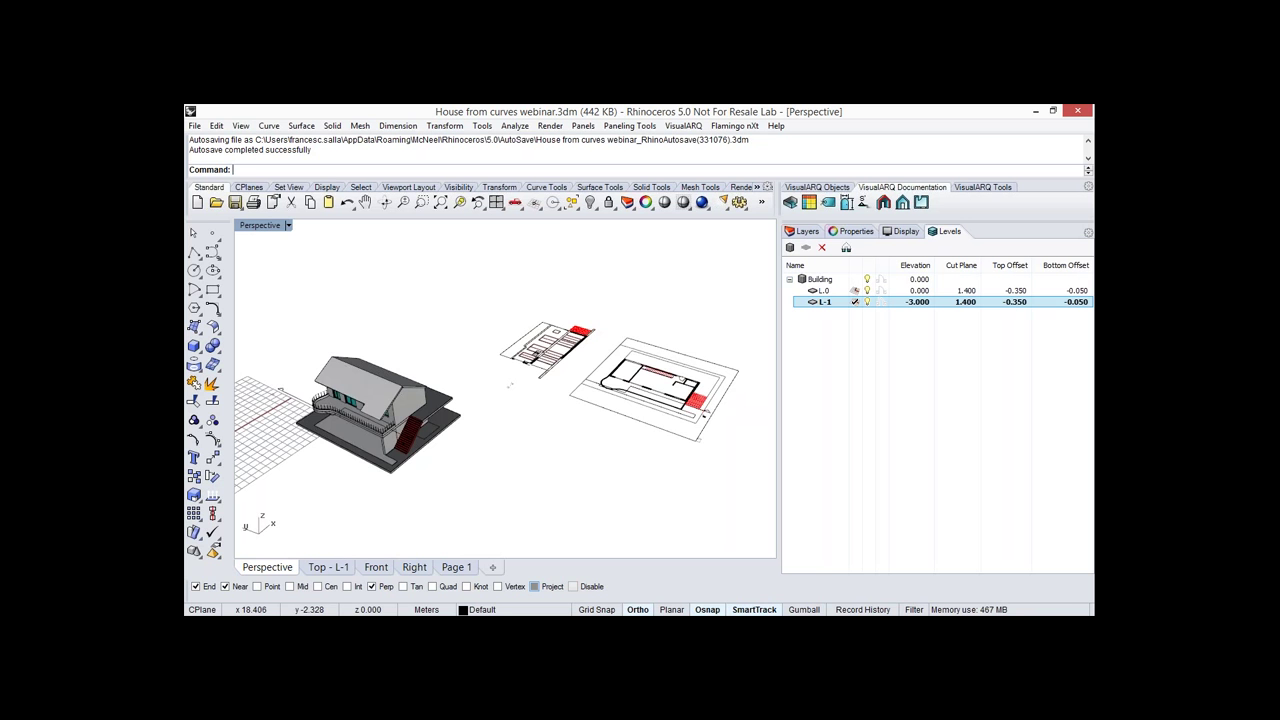
# In the Top - L-1 view, add a usable space named room1 inside the uppermost room of the plan.
pyautogui.moveTo(492, 360); pyautogui.dragTo(327, 568, button='right')
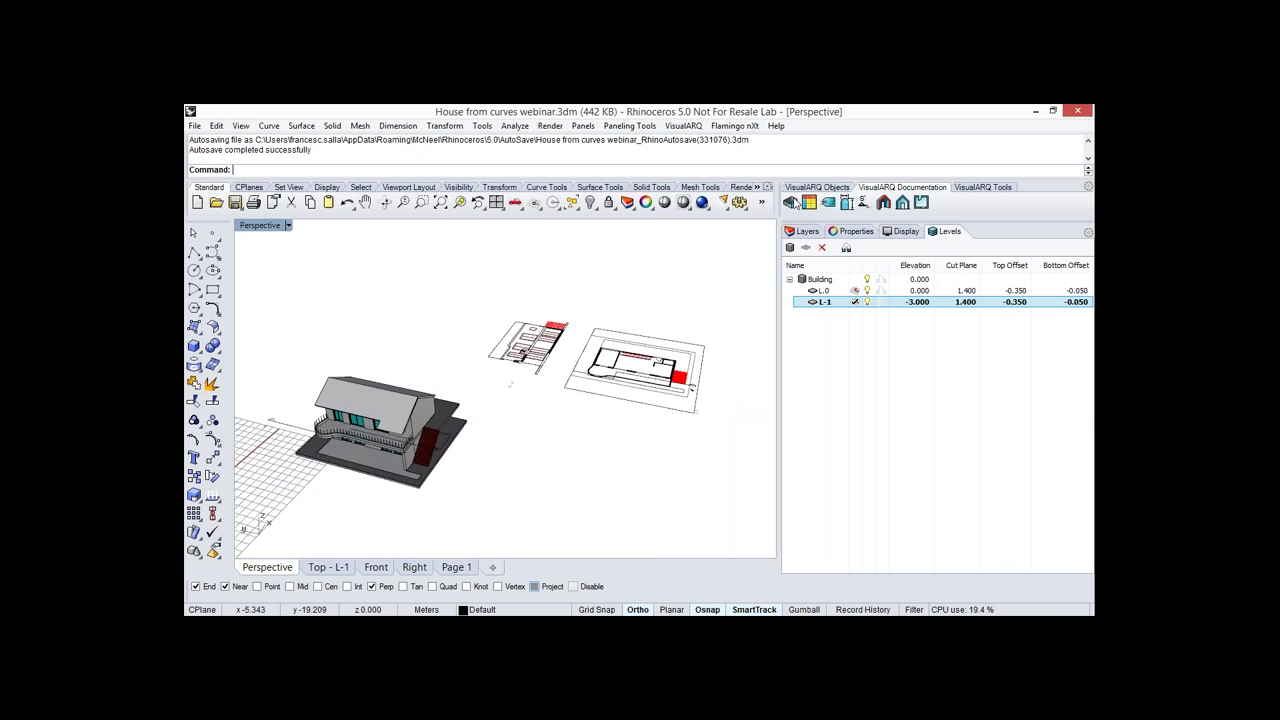
pyautogui.click(790, 202)
pyautogui.click(790, 202)
pyautogui.moveTo(416, 222); pyautogui.dragTo(406, 320, button='right')
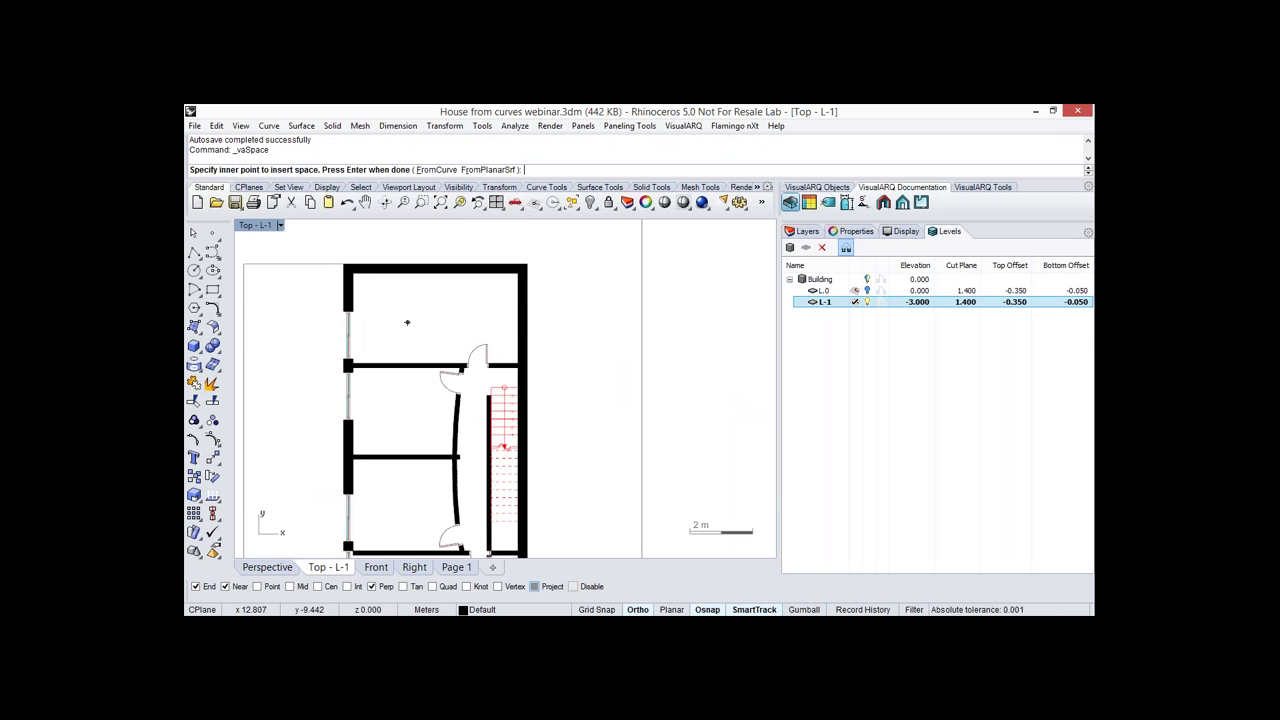
pyautogui.click(406, 320)
pyautogui.press('Return')
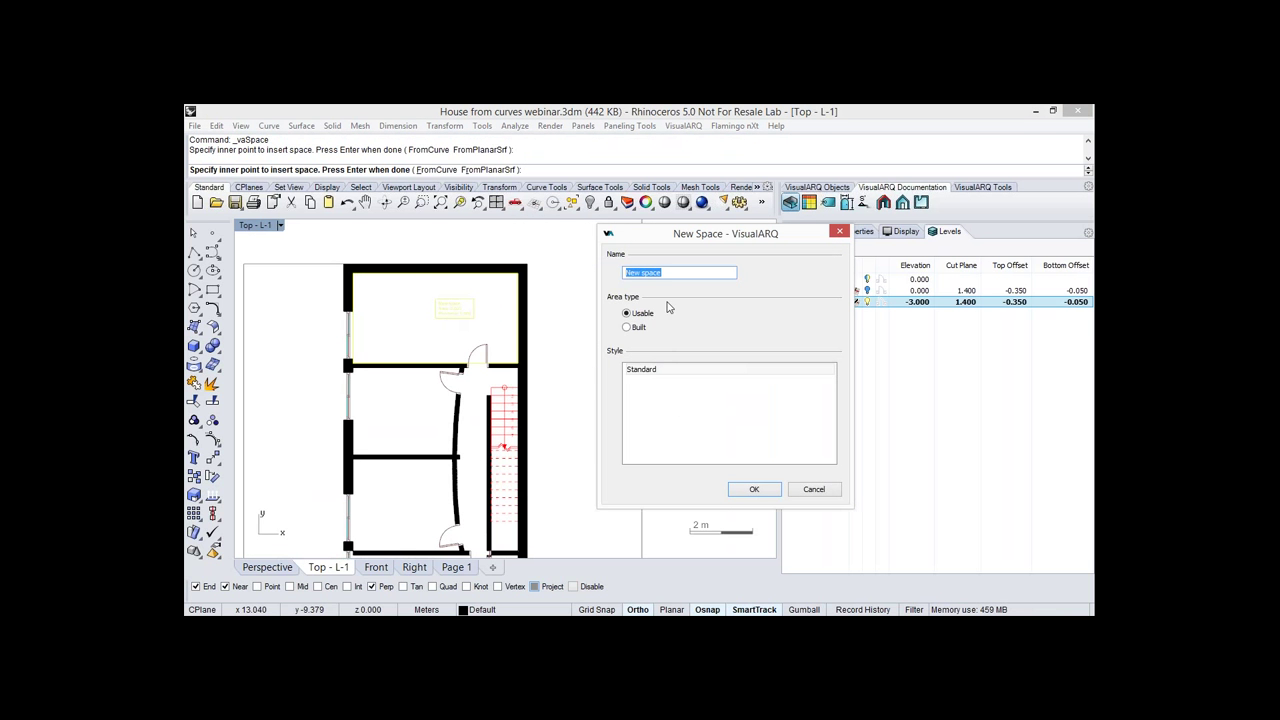
pyautogui.write('room1')
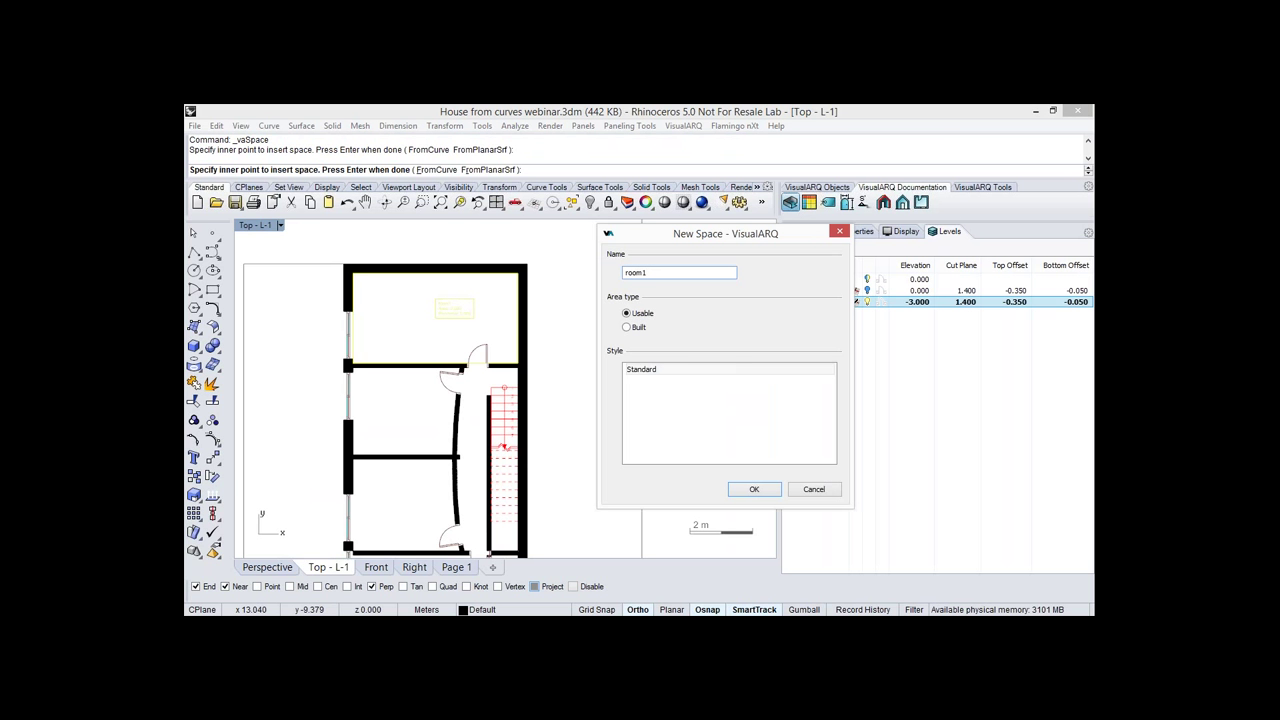
pyautogui.press('Return')
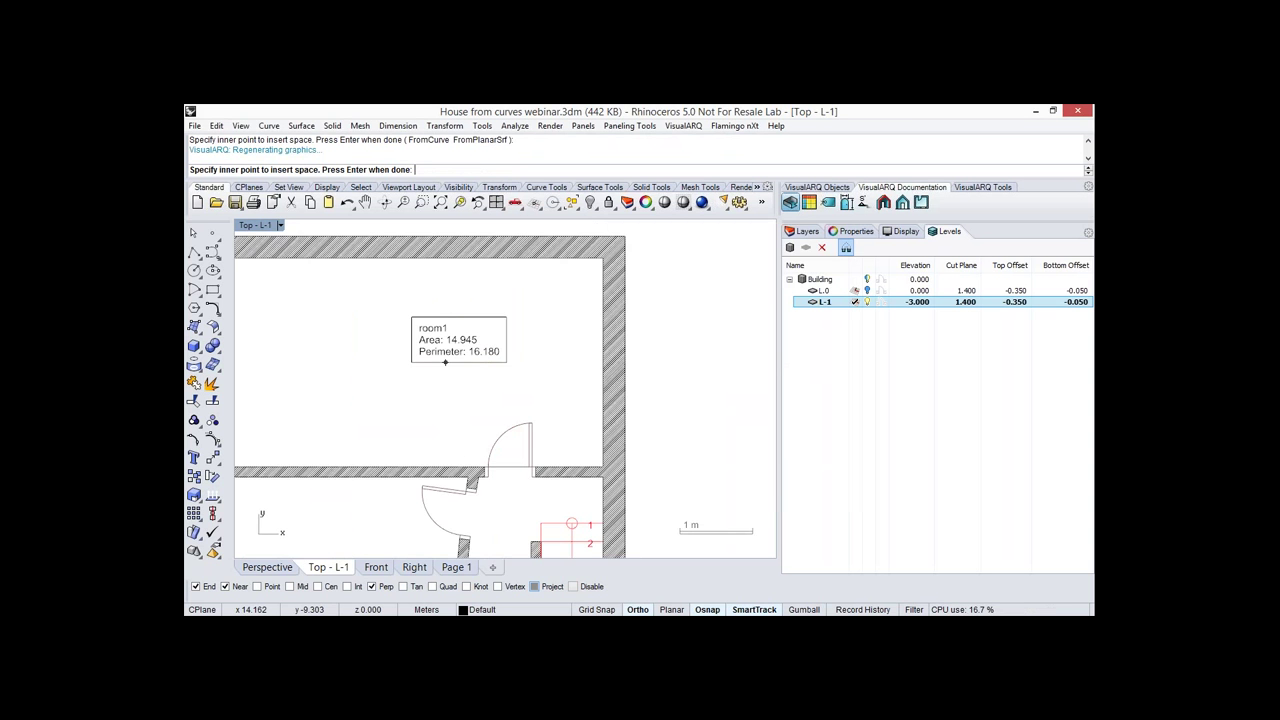
# Add a second usable space named room2 in the room just below room1, and finish inserting spaces.
pyautogui.scroll(-4, 445, 362)
pyautogui.moveTo(591, 424); pyautogui.dragTo(598, 341, button='right')
pyautogui.click(482, 428)
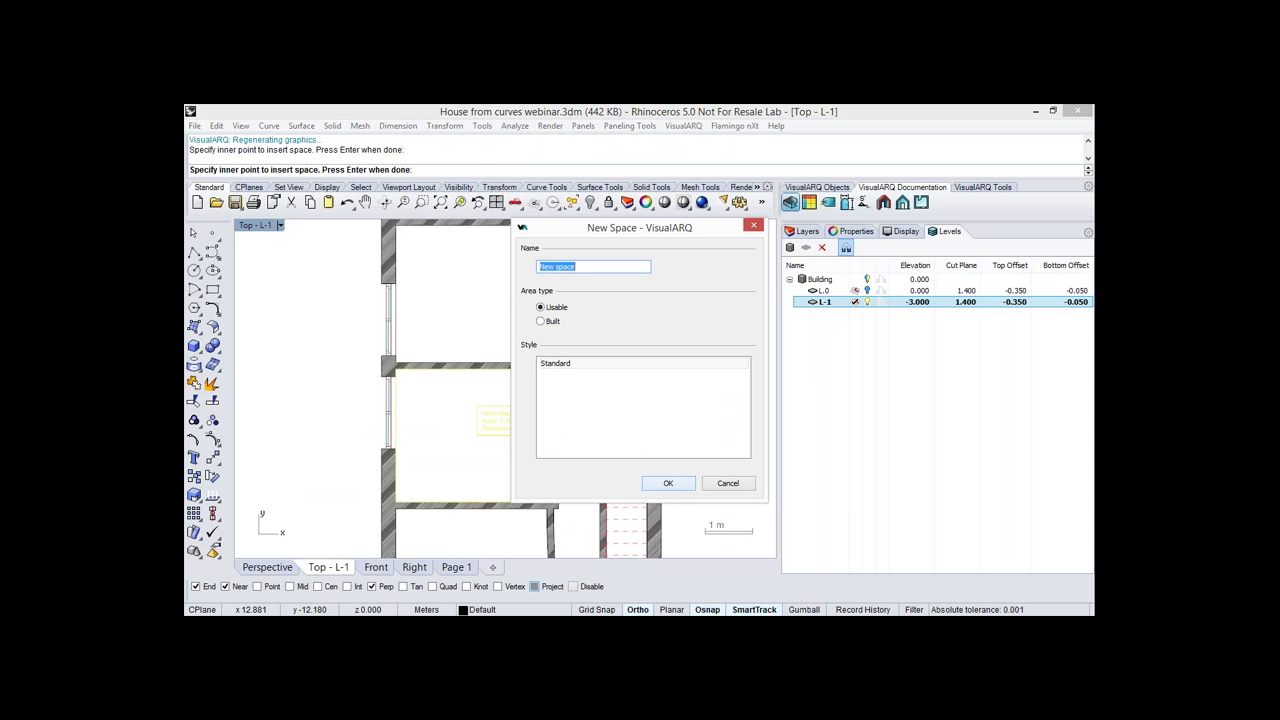
pyautogui.write('room')
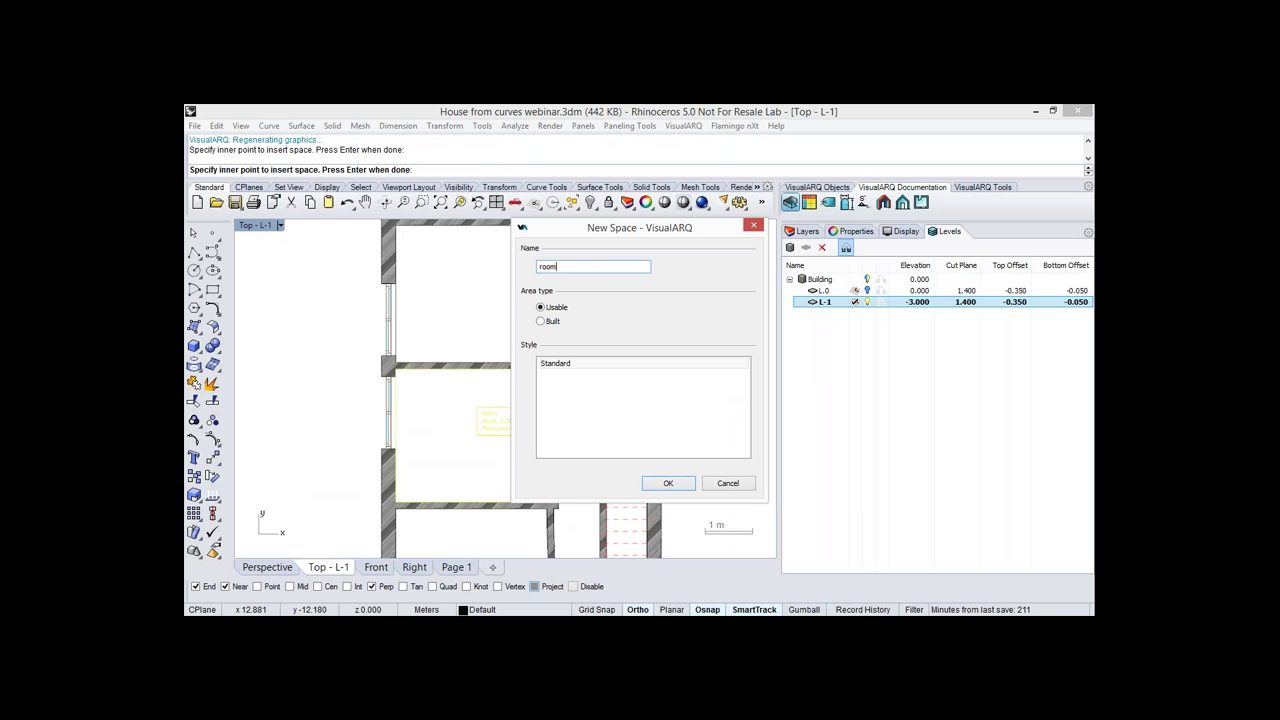
pyautogui.write('2')
pyautogui.press('Return')
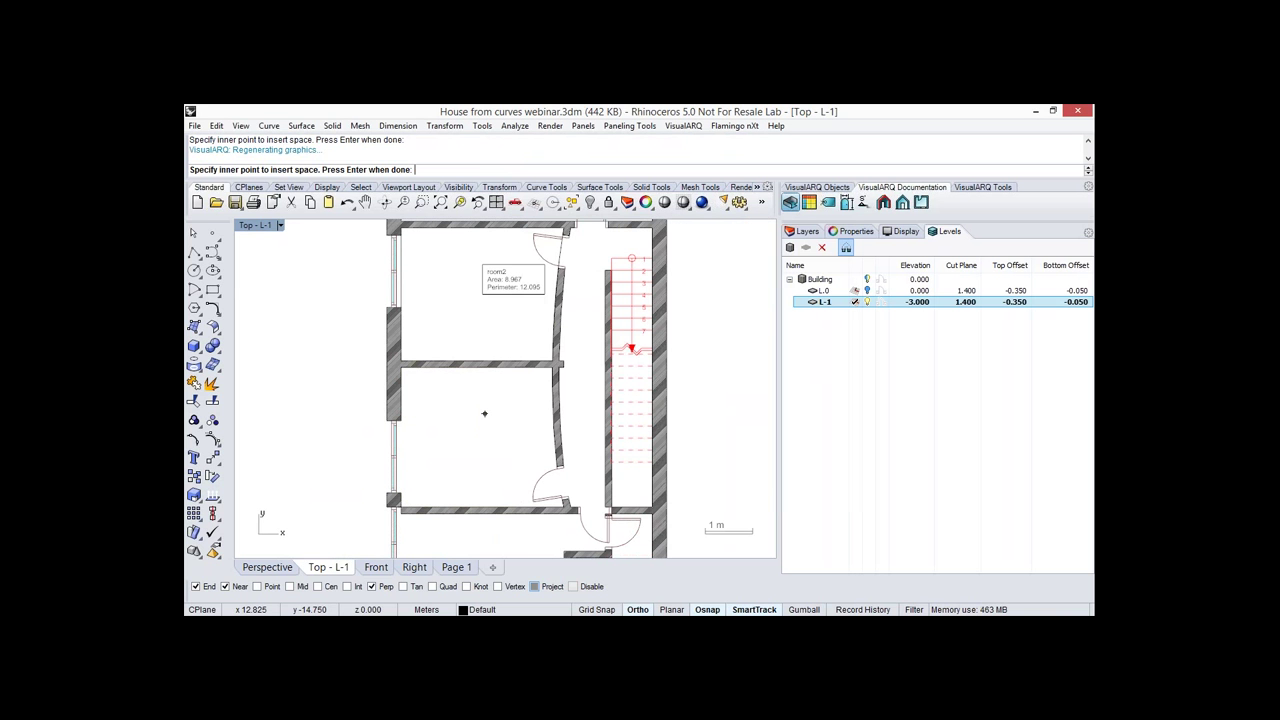
pyautogui.press('Return')
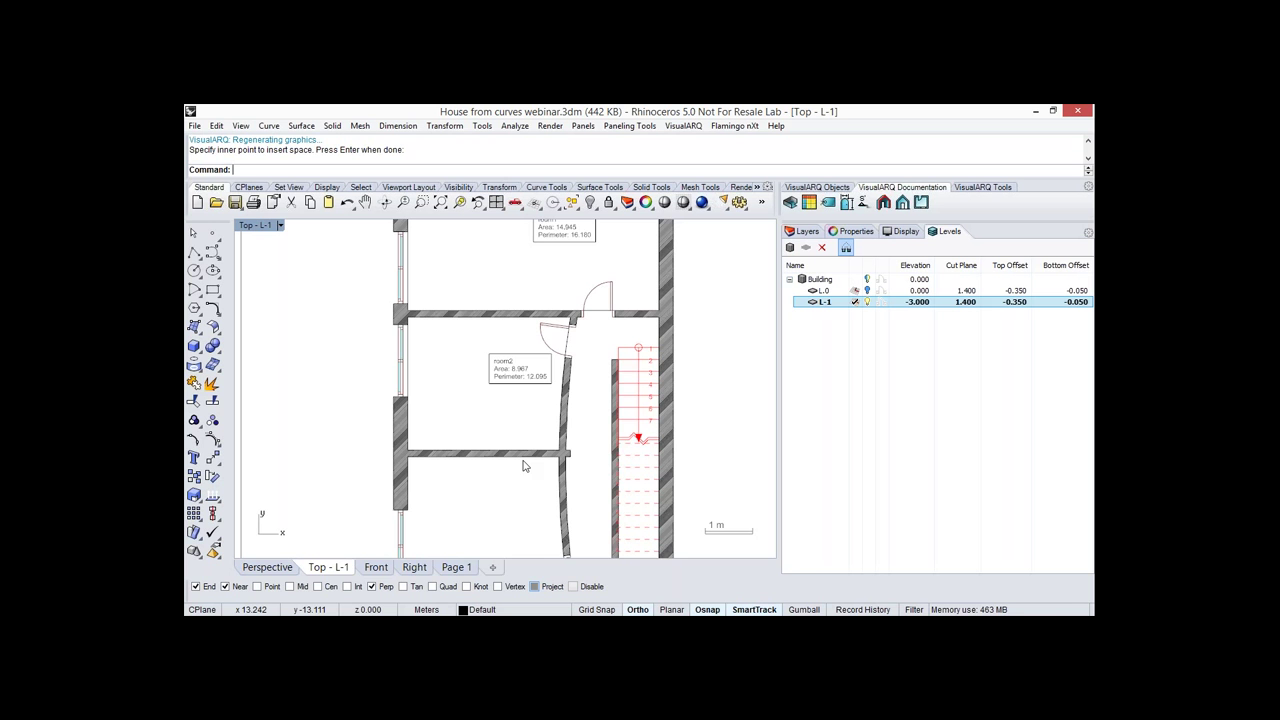
# Move the partition wall below room2 upward to make the room smaller, and update the room2 space to fit the walls.
pyautogui.click(518, 455)
pyautogui.scroll(1, 507, 442)
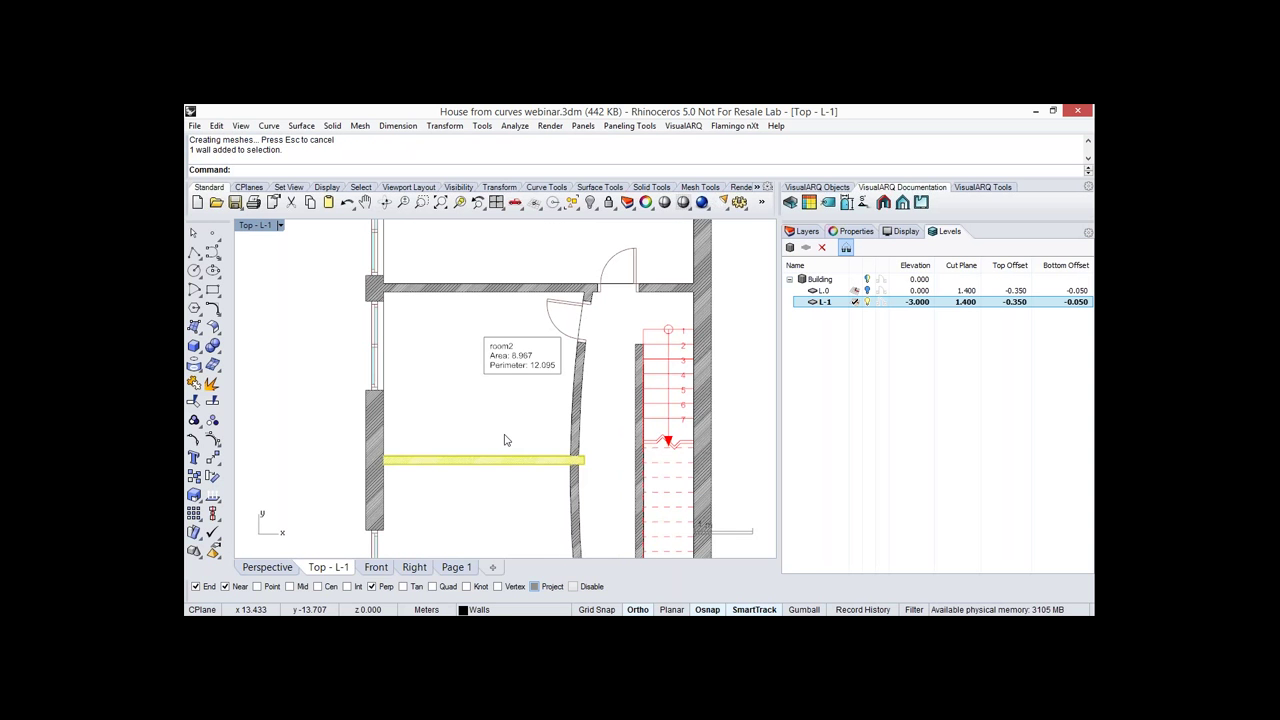
pyautogui.moveTo(505, 440); pyautogui.dragTo(487, 378)
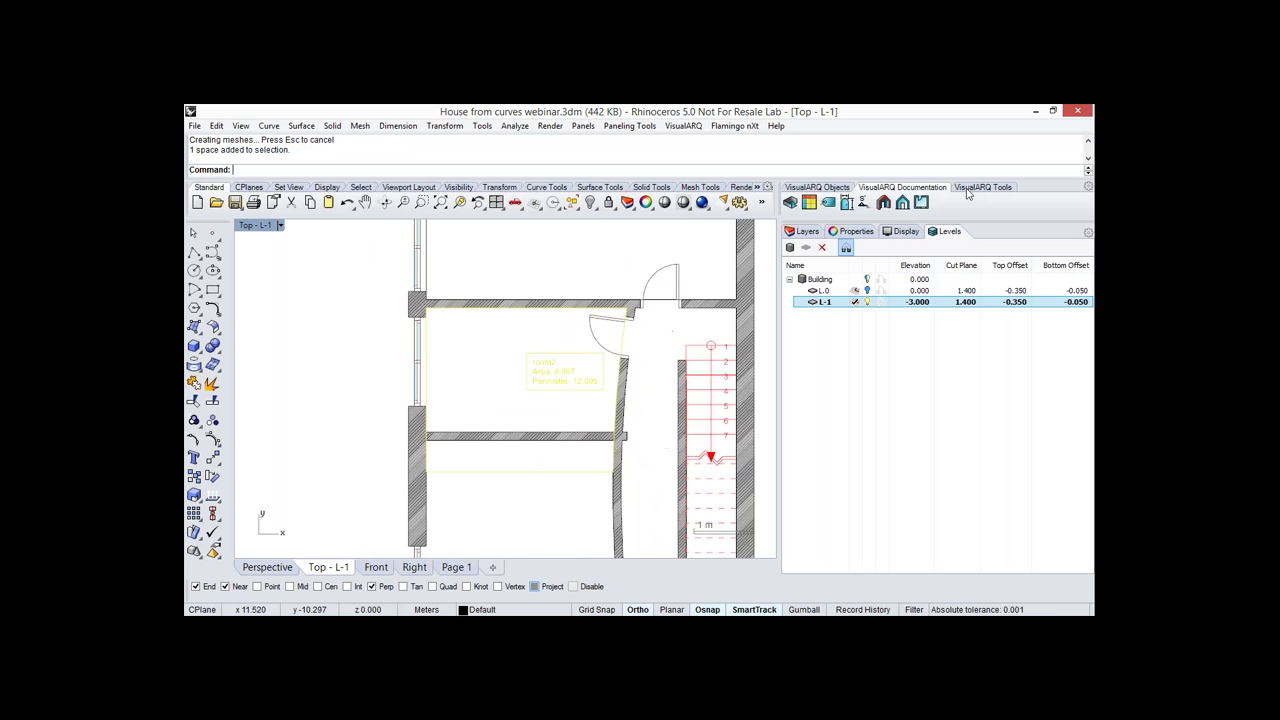
pyautogui.click(967, 188)
pyautogui.click(861, 203)
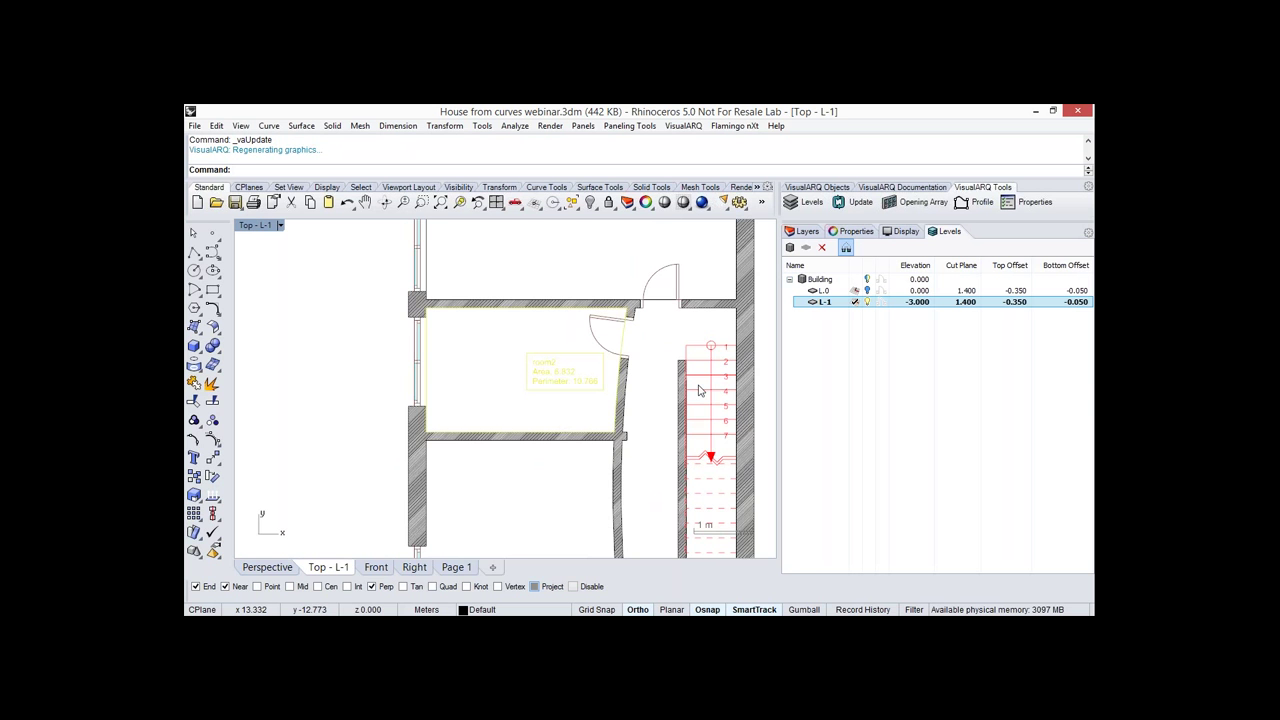
pyautogui.moveTo(700, 389); pyautogui.dragTo(621, 322, button='right')
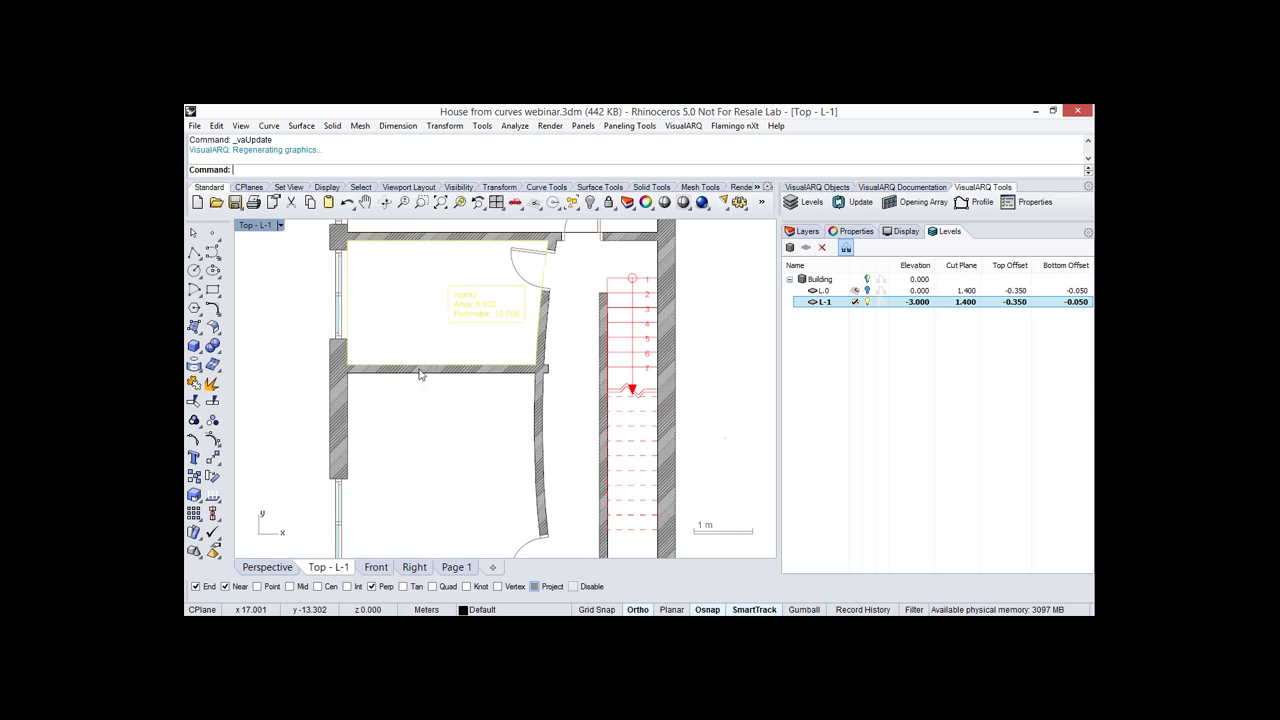
pyautogui.press('Escape')
pyautogui.moveTo(459, 325); pyautogui.dragTo(384, 359, button='right')
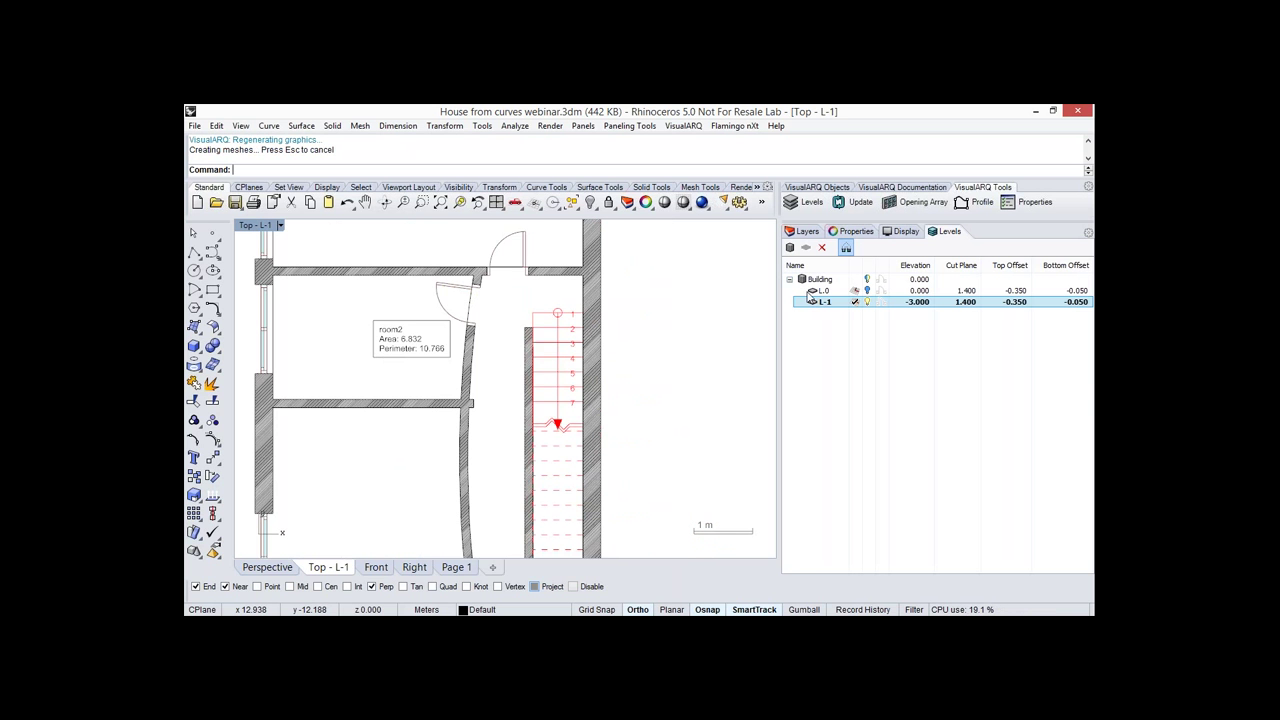
# Open the style properties of the room2 space and apply the Single pattern to the Standard space style.
pyautogui.keyDown('ctrl'); pyautogui.click(812, 291); pyautogui.keyUp('ctrl')
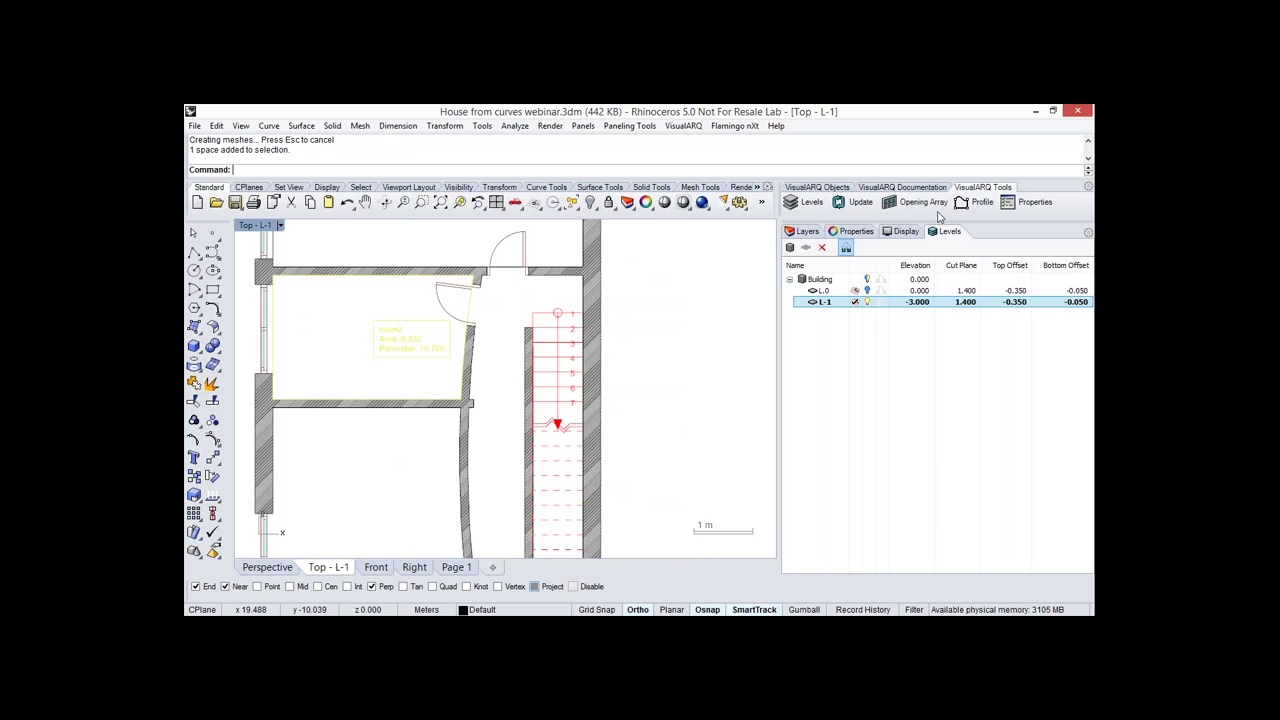
pyautogui.click(1030, 202)
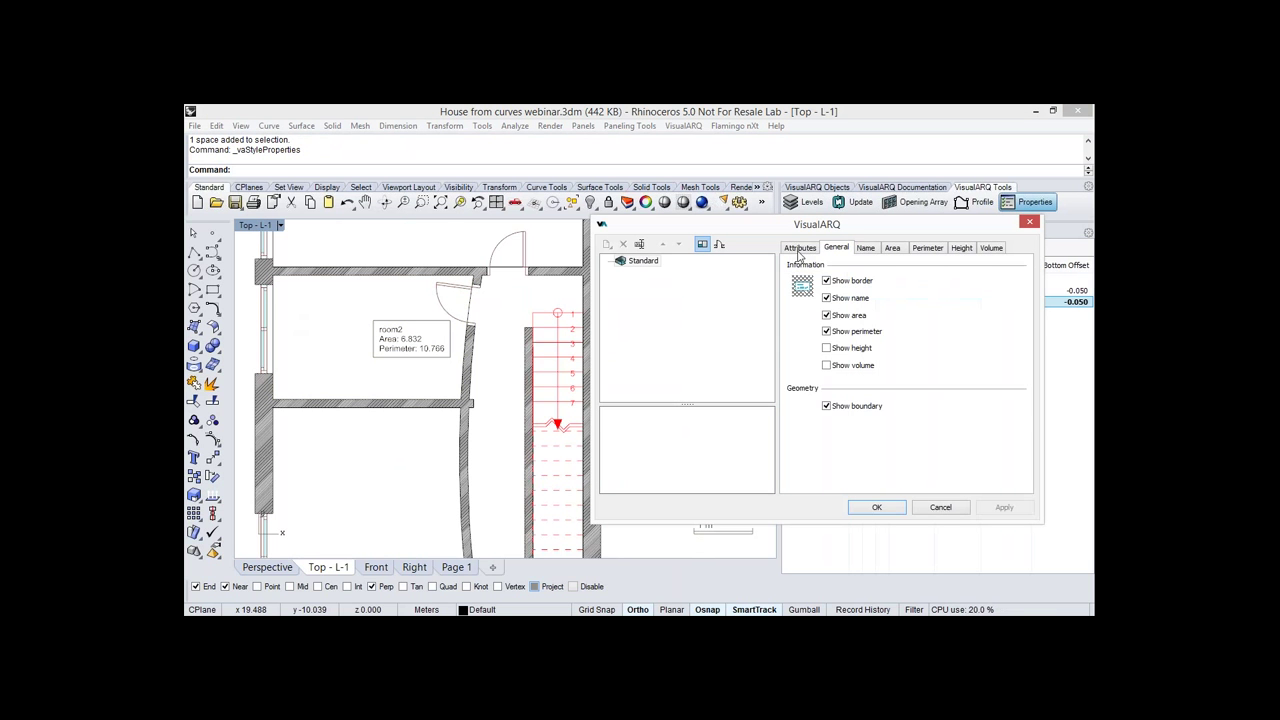
pyautogui.click(799, 247)
pyautogui.click(895, 423)
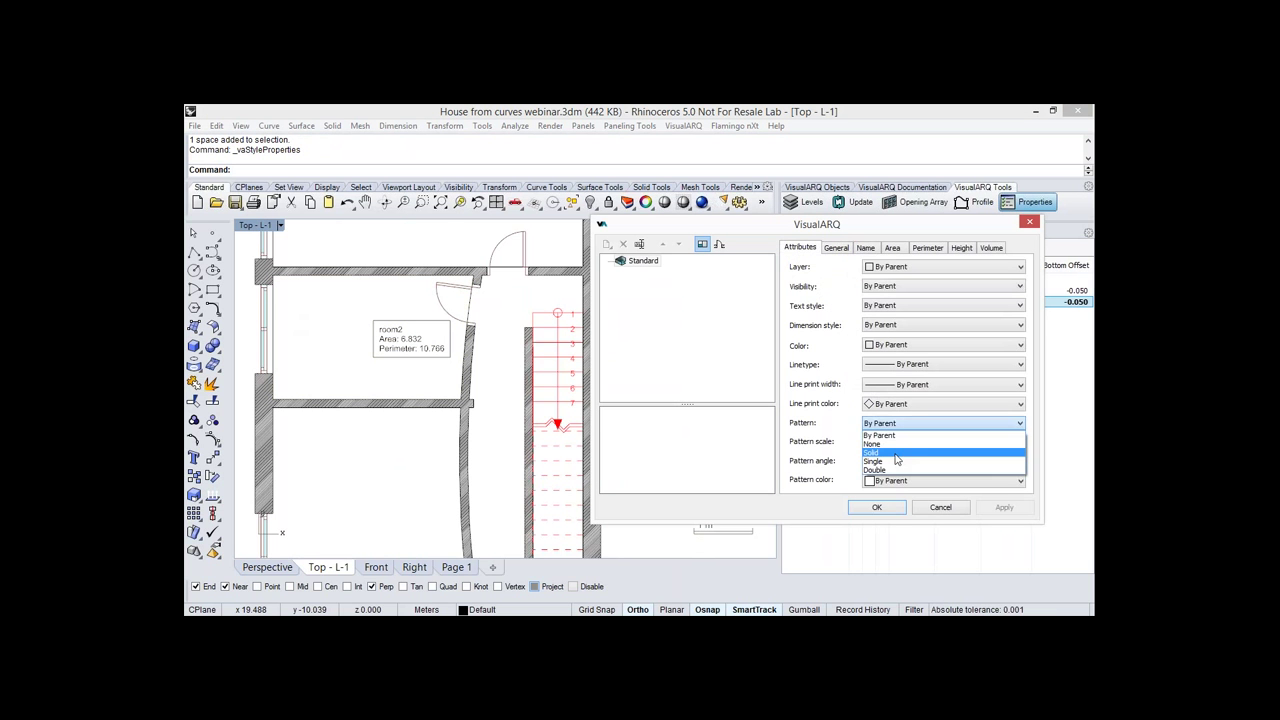
pyautogui.click(897, 461)
pyautogui.click(986, 509)
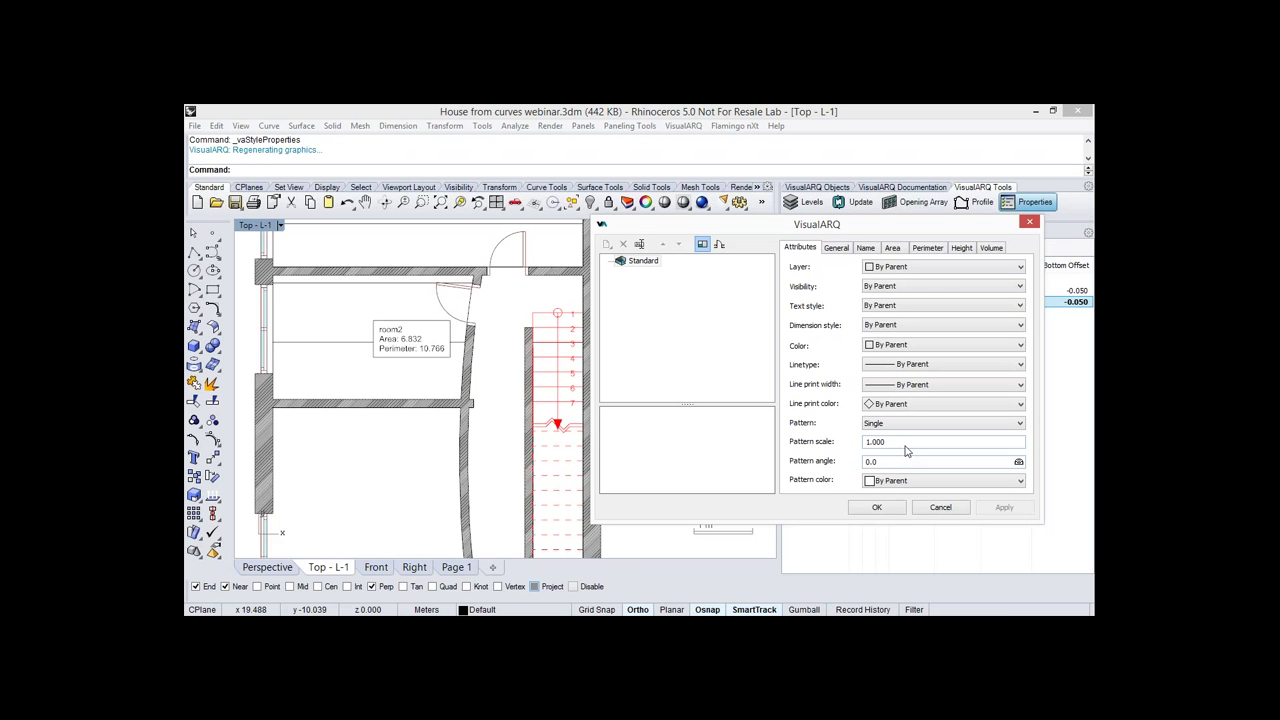
# Set the Standard space style's pattern scale to 0.2 and pattern angle to 45, and apply the changes.
pyautogui.doubleClick(868, 443)
pyautogui.write('0.2')
pyautogui.doubleClick(893, 463)
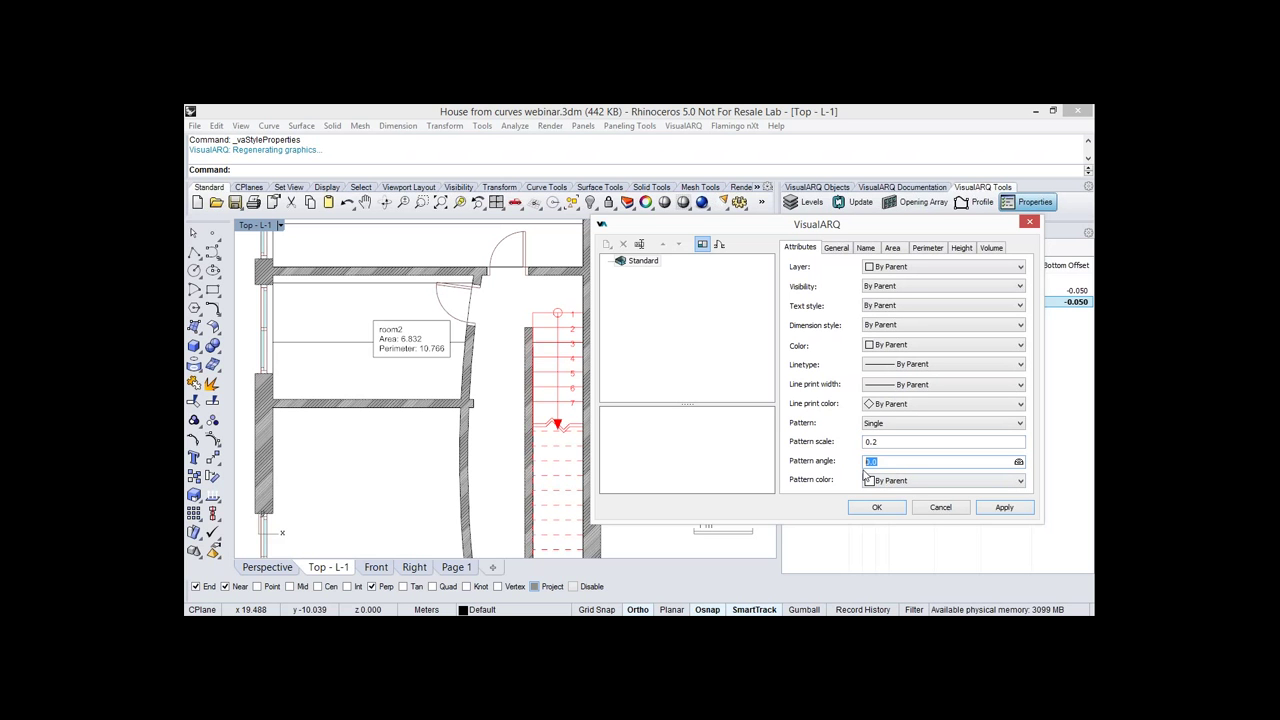
pyautogui.write('45')
pyautogui.click(990, 510)
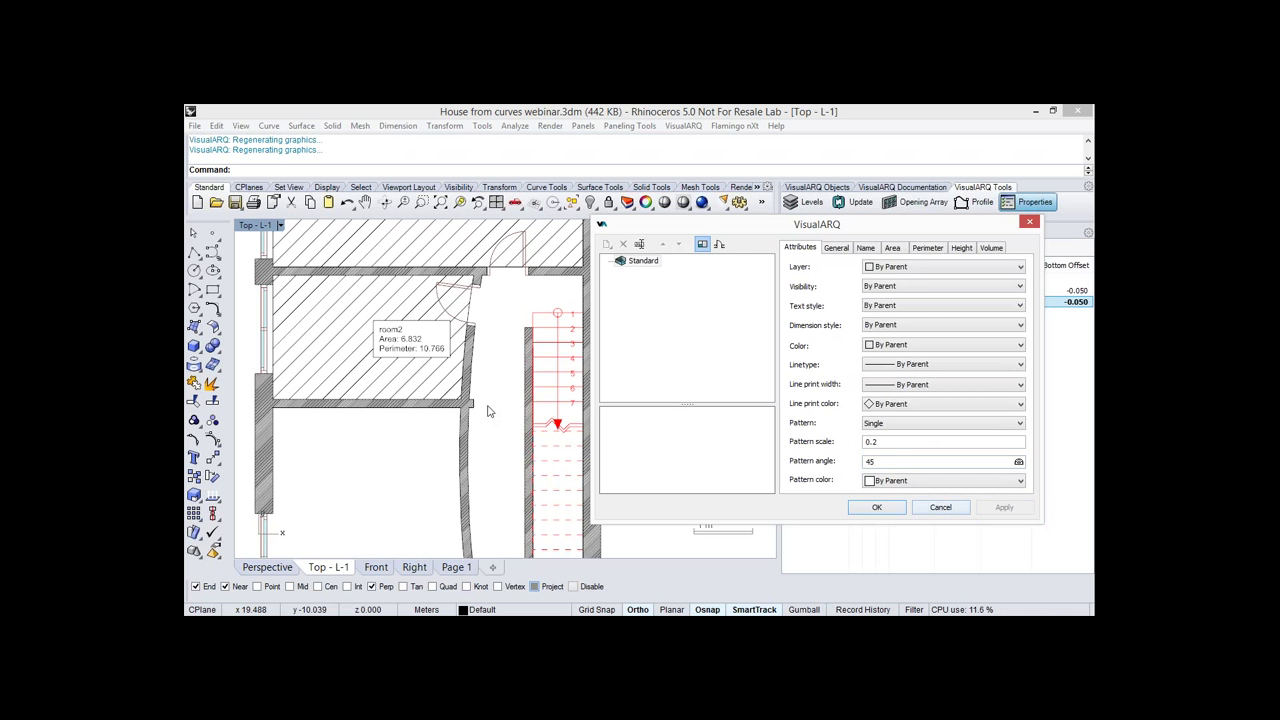
pyautogui.press('Return')
pyautogui.scroll(-3, 519, 380)
pyautogui.scroll(-2, 518, 378)
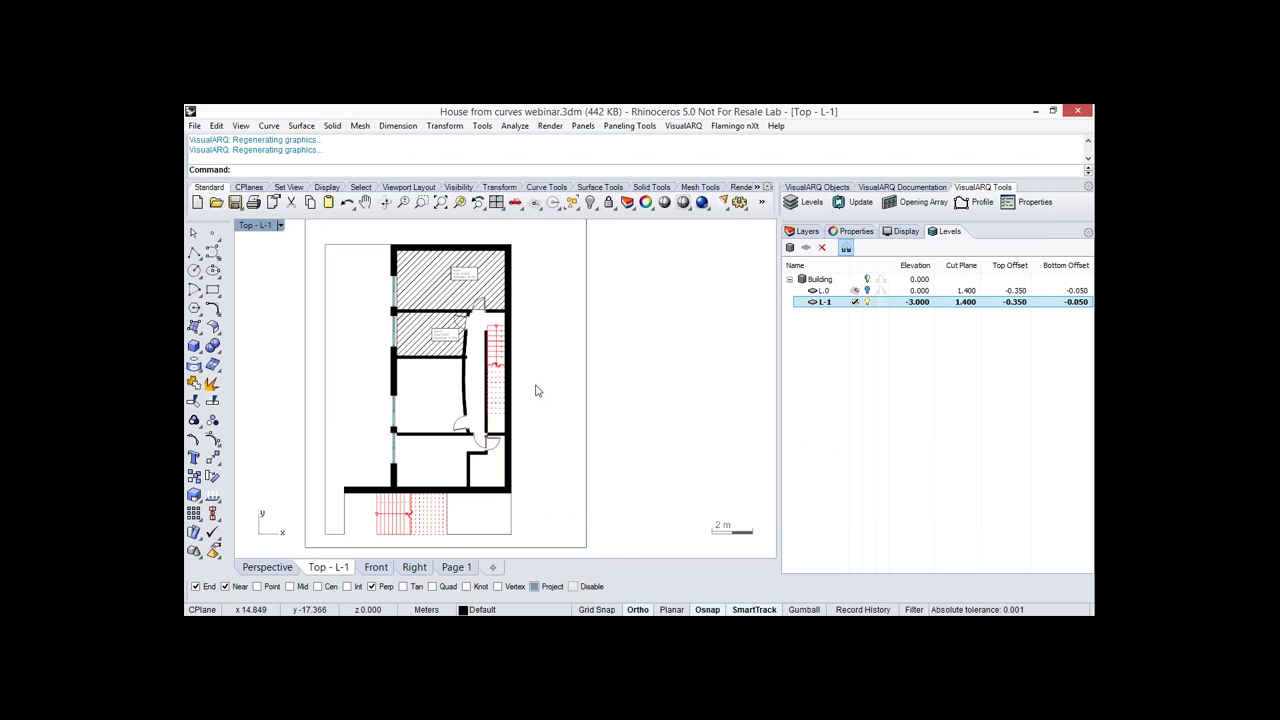
# In the perspective view, generate opening elevations of all the house's doors and windows in a row in front of the model.
pyautogui.click(267, 567)
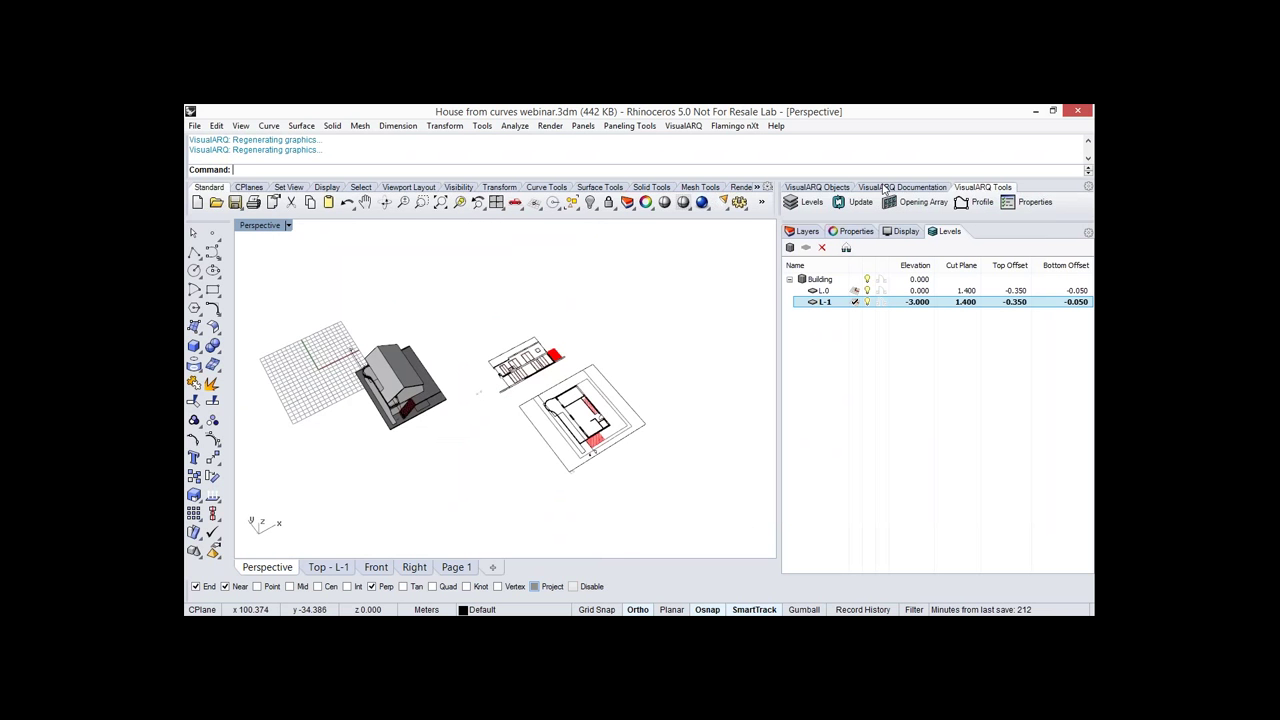
pyautogui.click(900, 187)
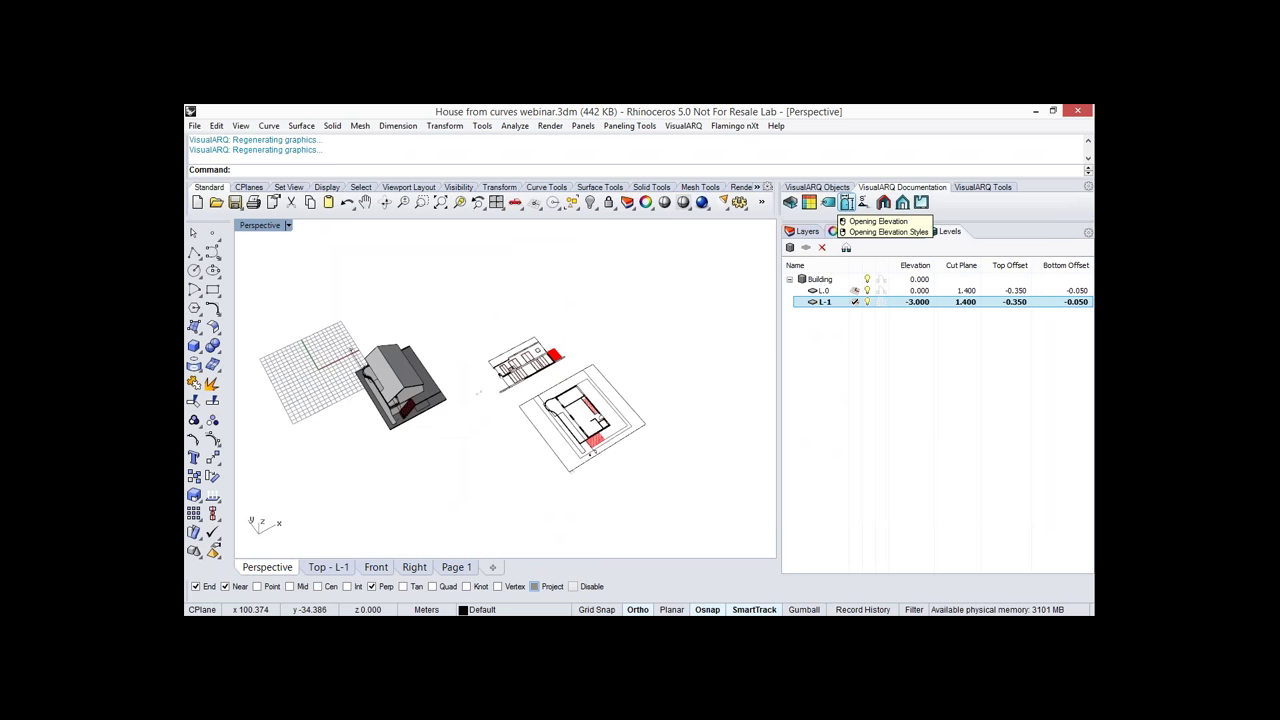
pyautogui.click(846, 203)
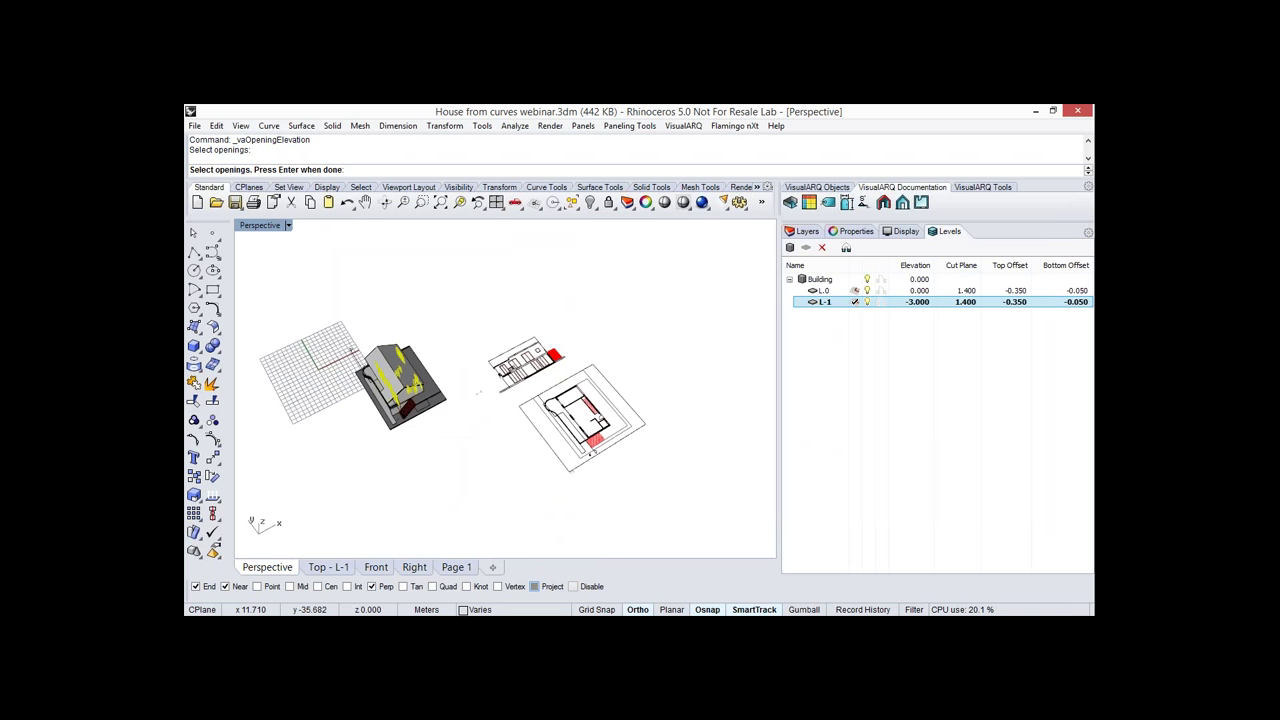
pyautogui.scroll(4, 394, 440)
pyautogui.press('Return')
pyautogui.click(365, 477)
pyautogui.click(474, 415)
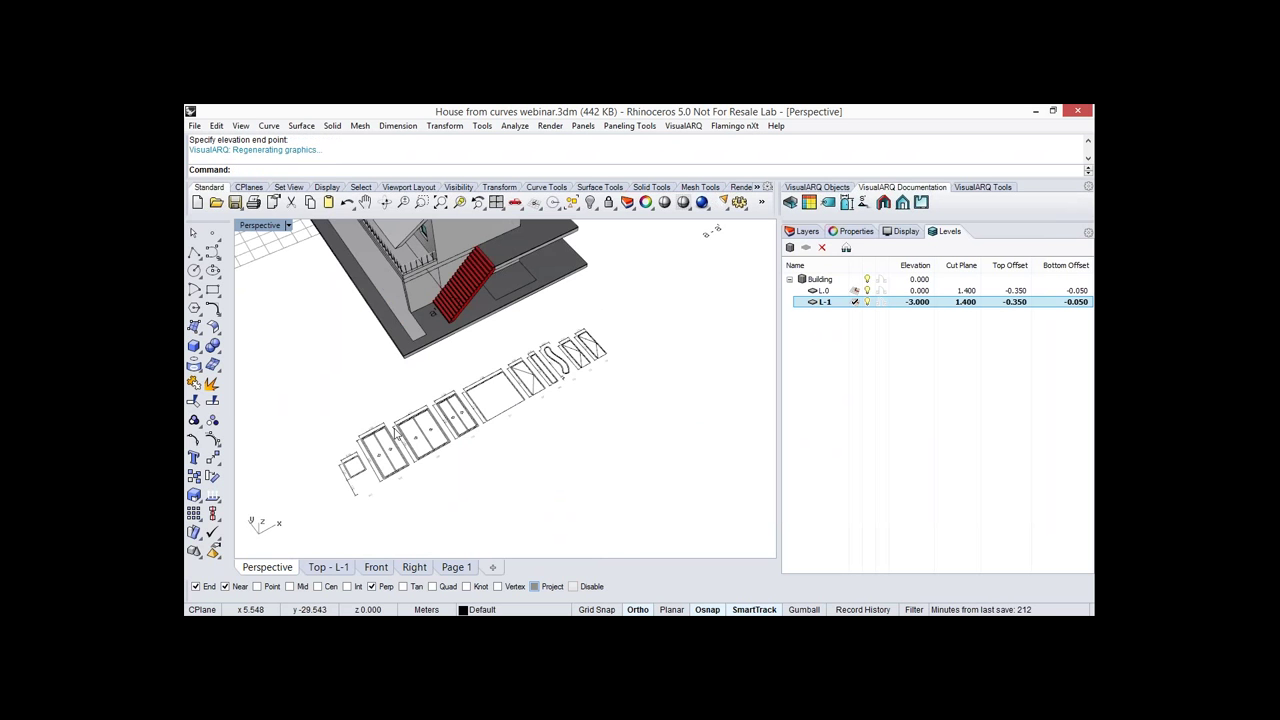
pyautogui.scroll(2, 475, 397)
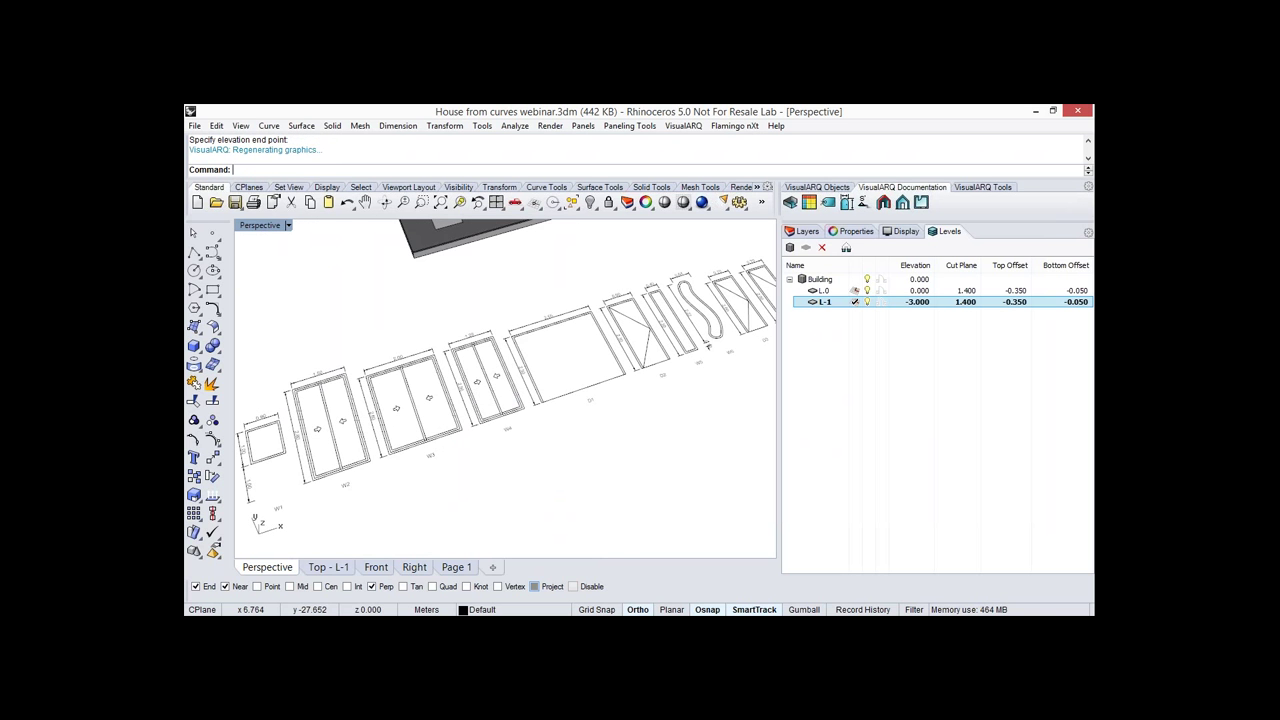
pyautogui.moveTo(475, 400); pyautogui.dragTo(418, 430, button='right')
pyautogui.scroll(-2, 418, 430)
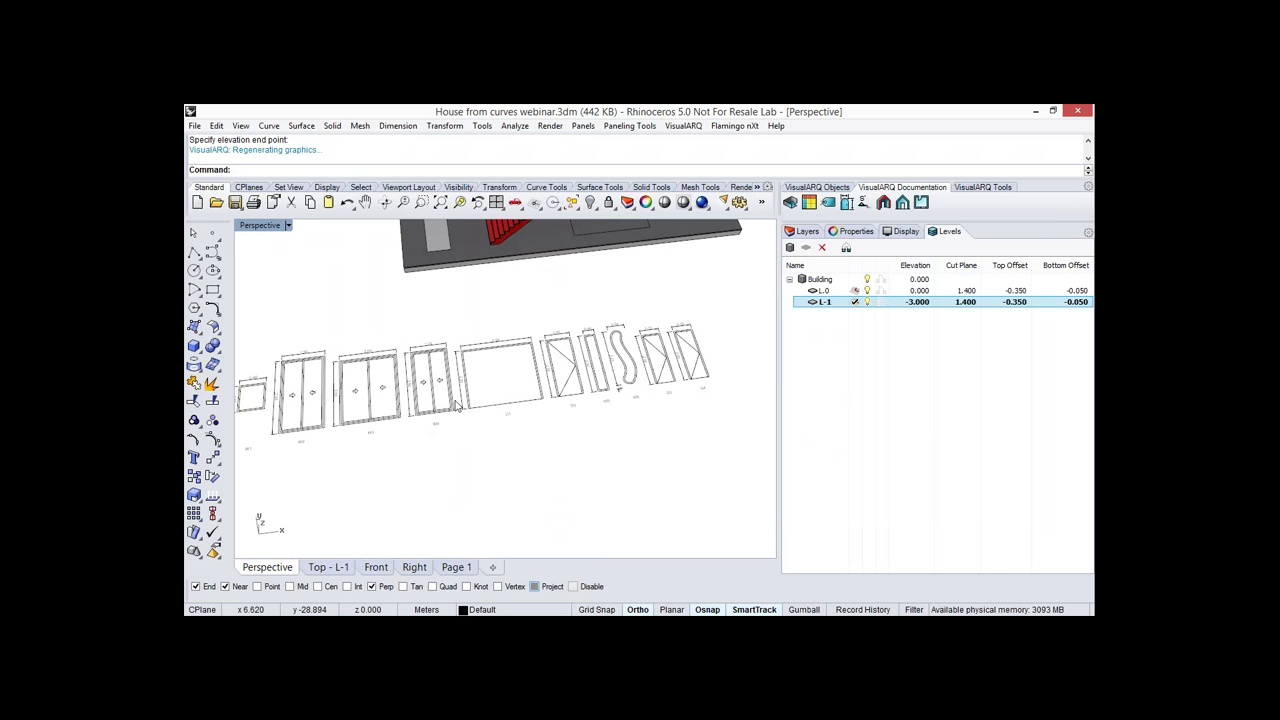
pyautogui.moveTo(456, 406); pyautogui.dragTo(409, 282, button='right')
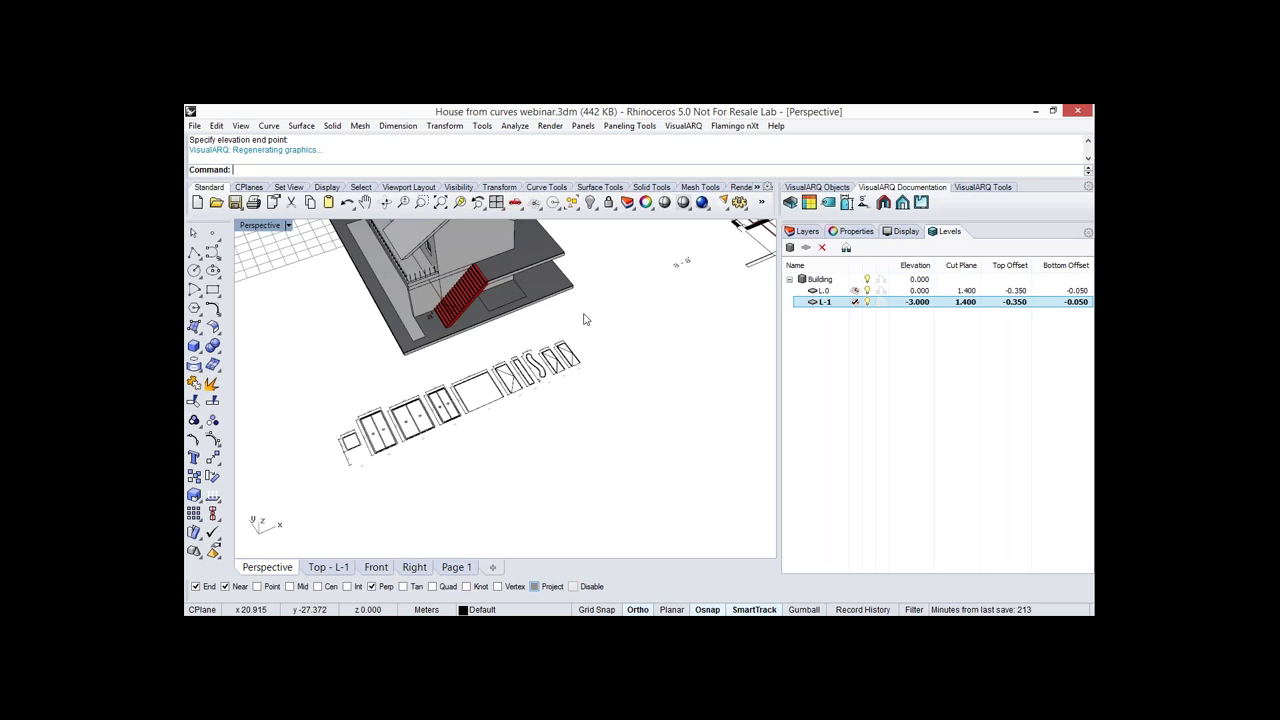
# Insert a table in the Walls style covering all the house's walls, placed beside the last door elevation.
pyautogui.moveTo(586, 319); pyautogui.dragTo(664, 287, button='right')
pyautogui.click(808, 203)
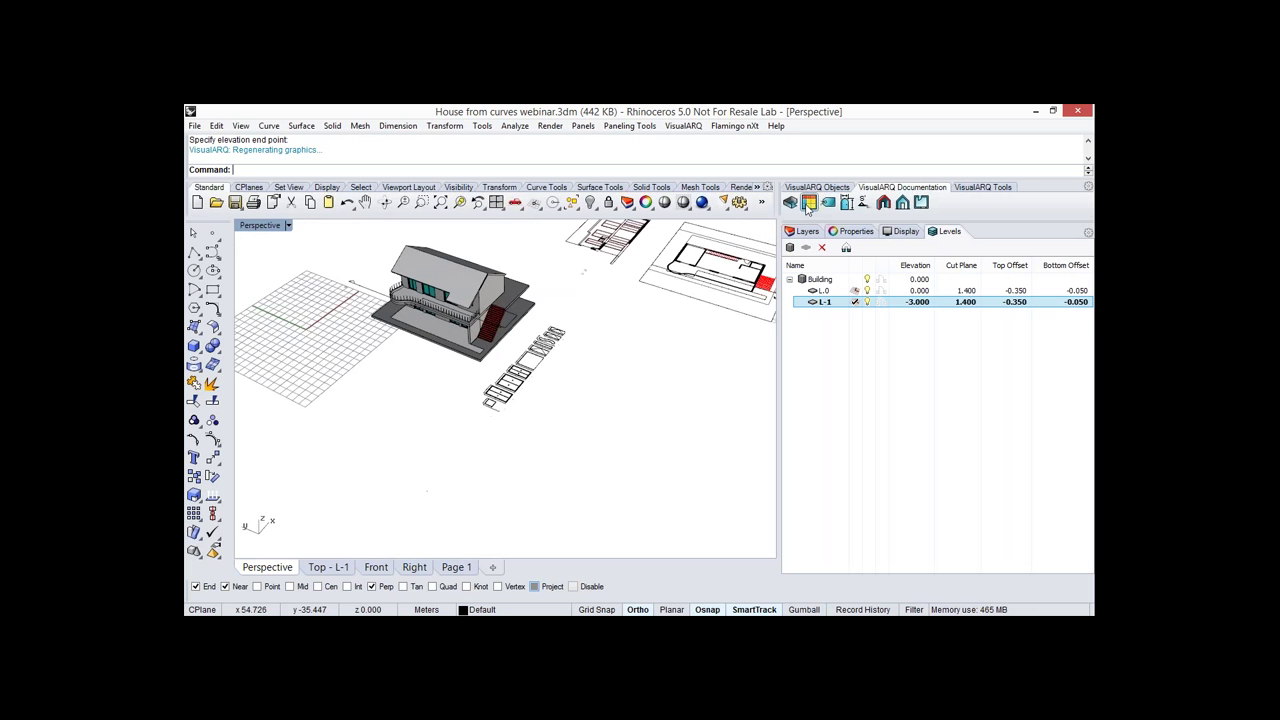
pyautogui.moveTo(588, 272); pyautogui.dragTo(611, 265)
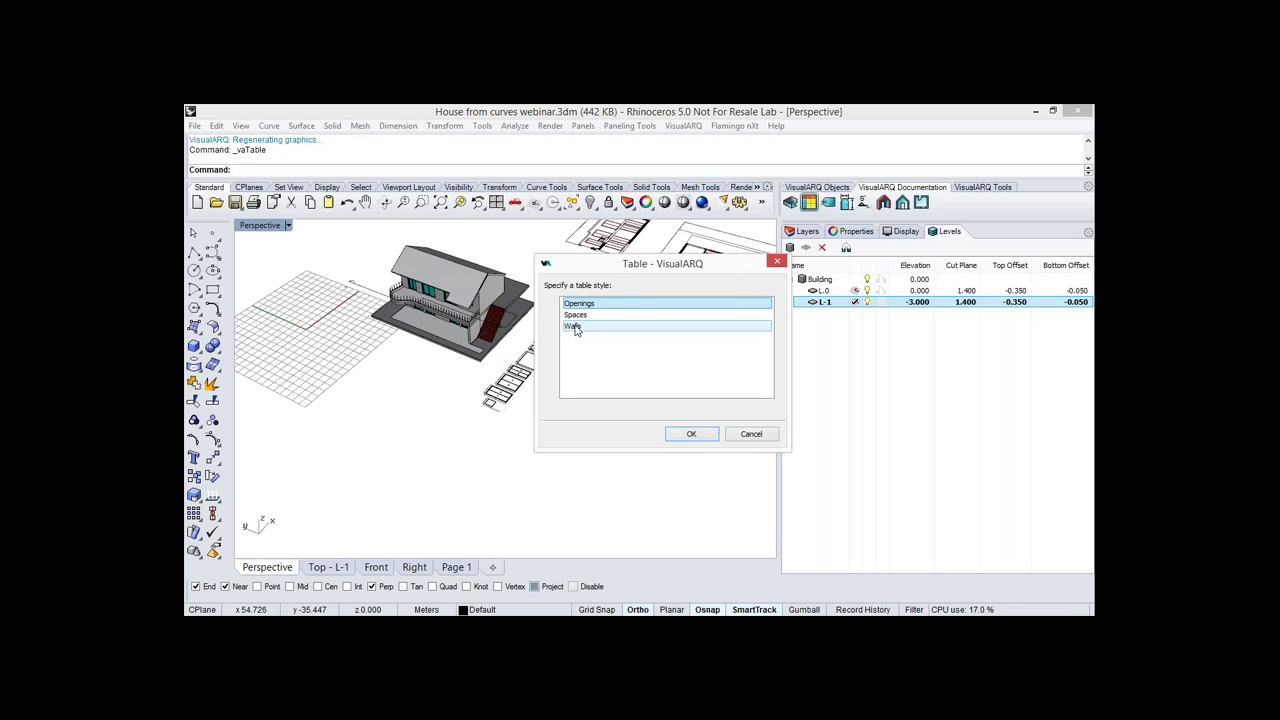
pyautogui.click(575, 327)
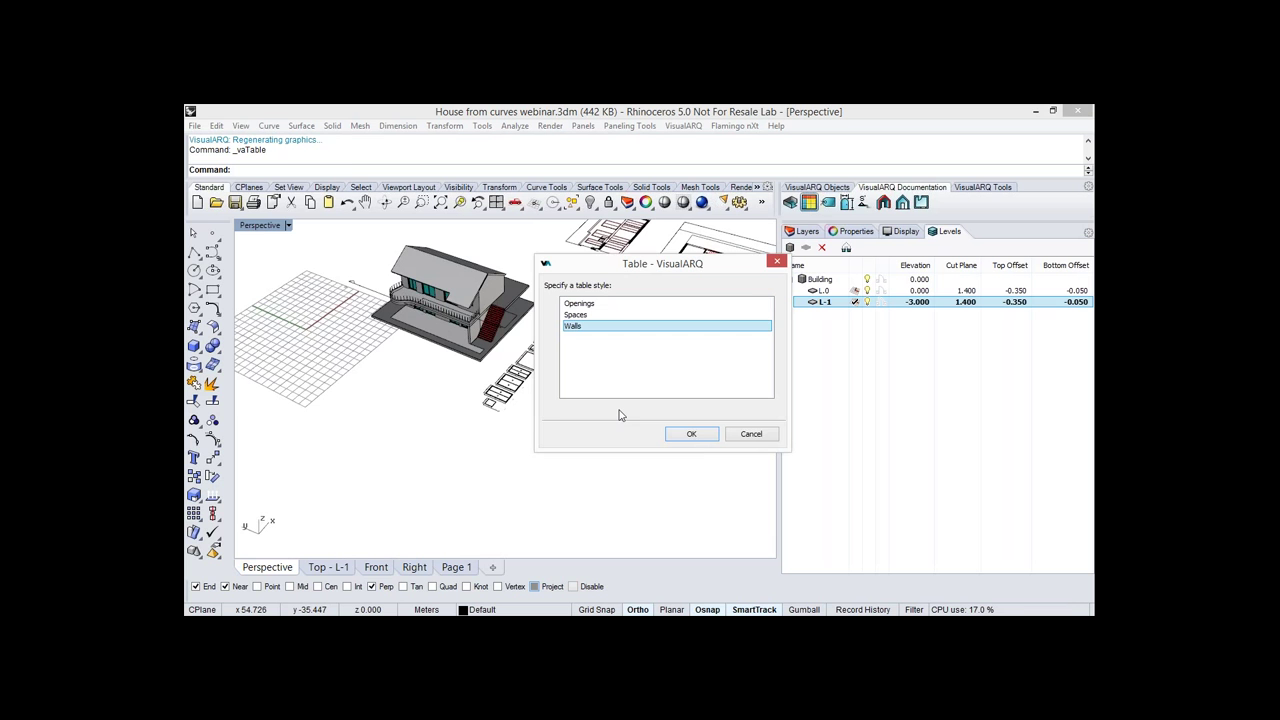
pyautogui.click(691, 434)
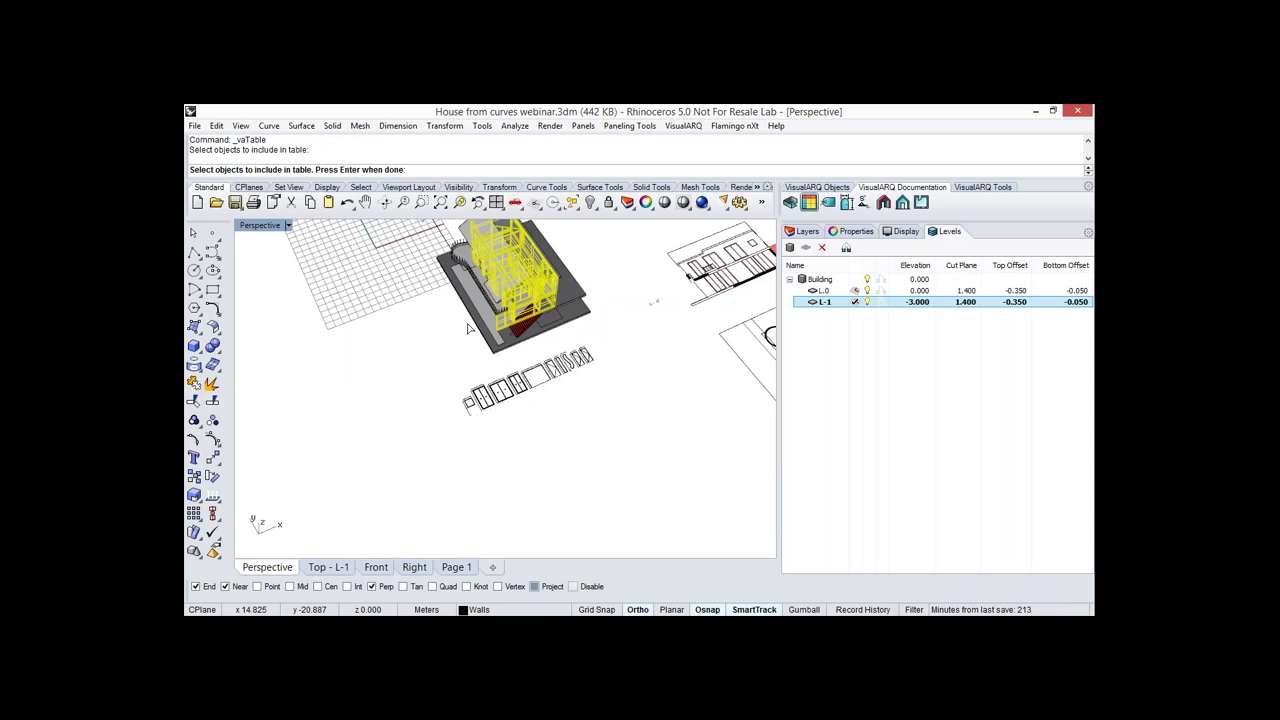
pyautogui.keyDown('shift'); pyautogui.moveTo(468, 328); pyautogui.dragTo(418, 372, button='right'); pyautogui.keyUp('shift')
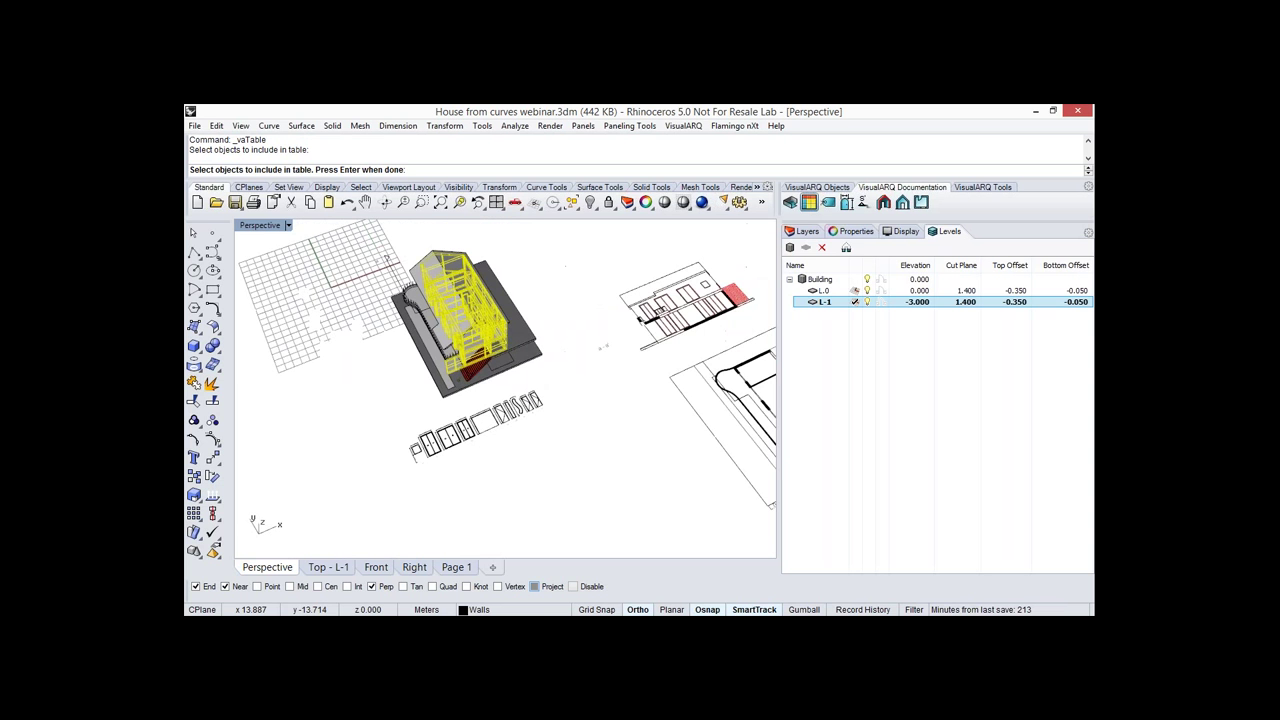
pyautogui.press('Return')
pyautogui.scroll(5, 533, 424)
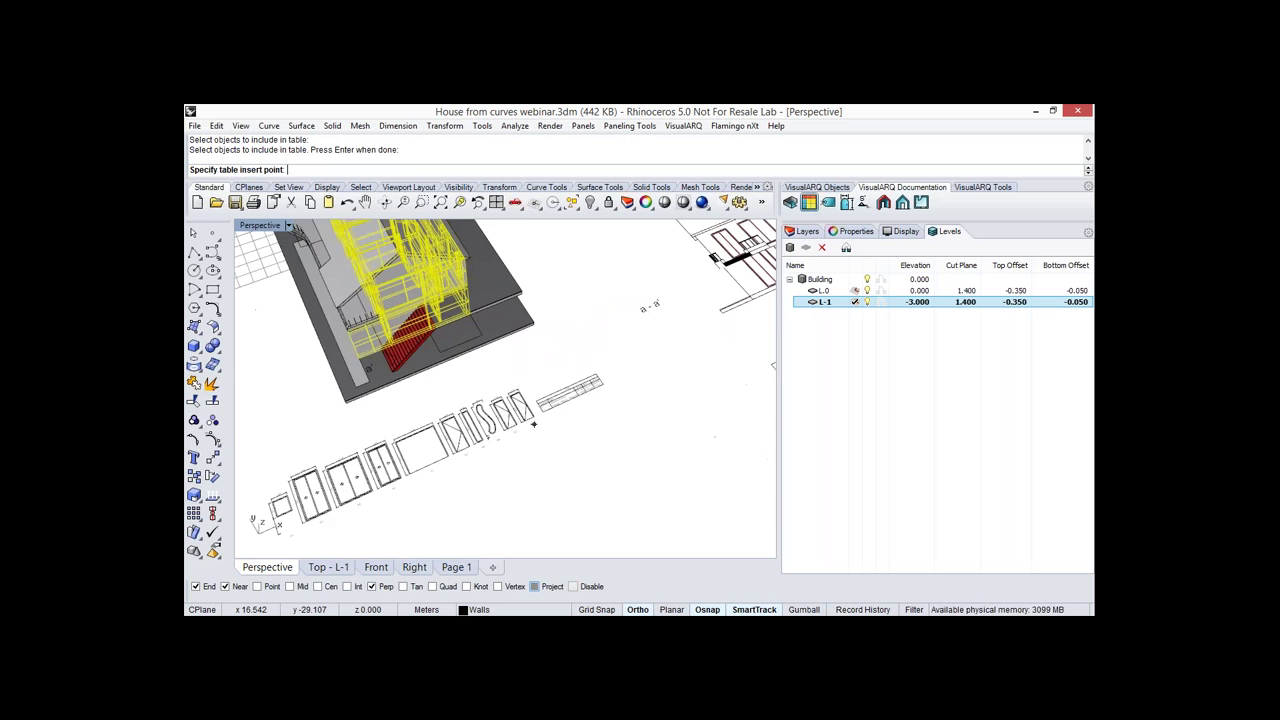
pyautogui.click(533, 424)
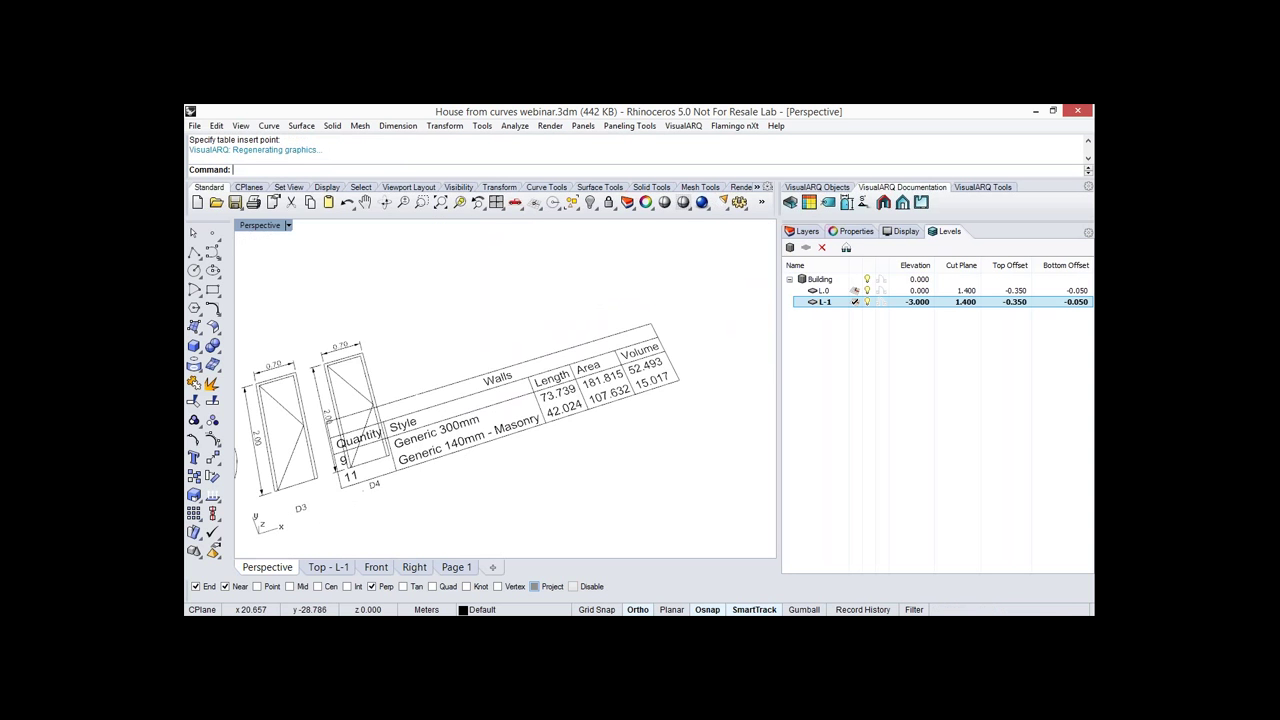
pyautogui.moveTo(456, 412); pyautogui.dragTo(502, 414, button='right')
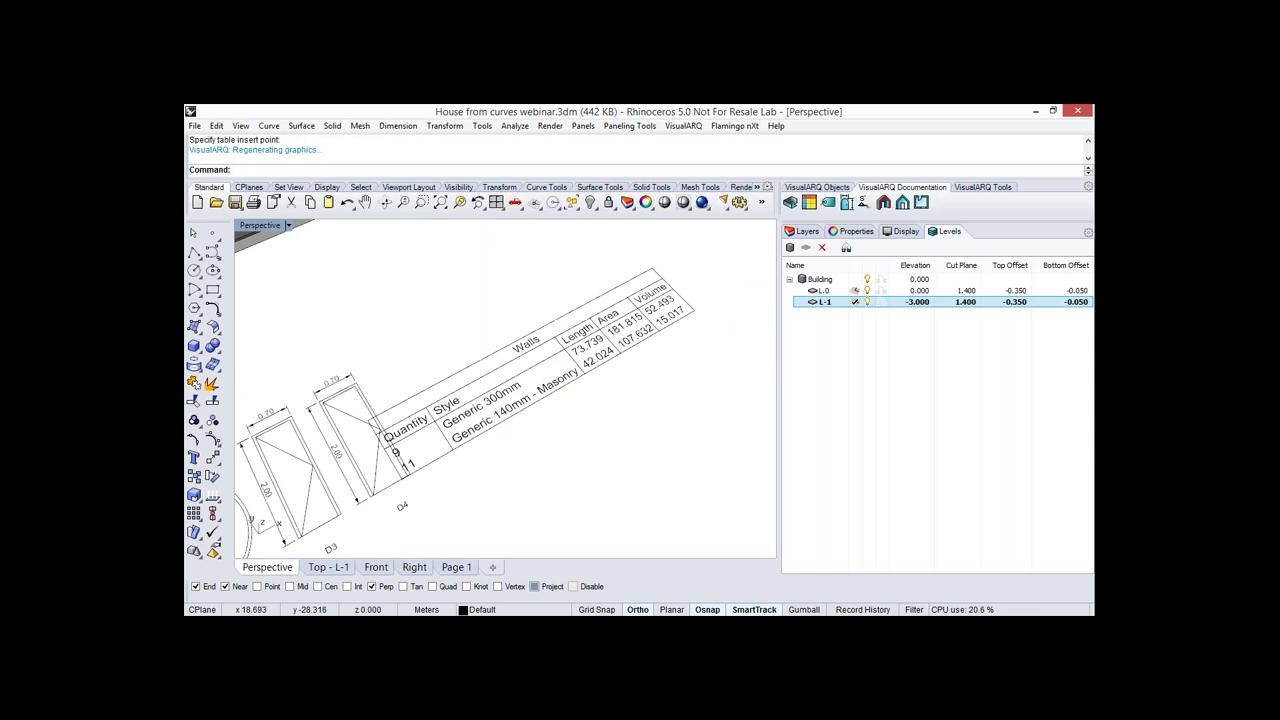
pyautogui.moveTo(567, 361); pyautogui.dragTo(576, 360, button='right')
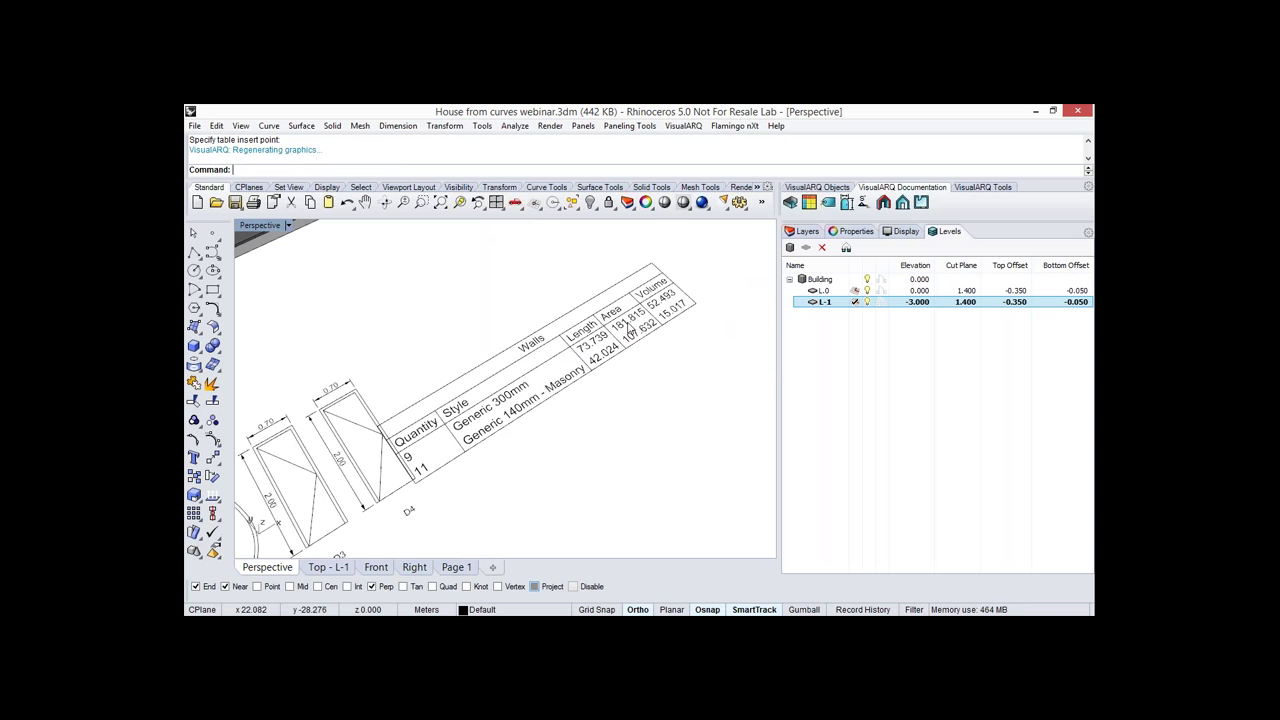
pyautogui.moveTo(628, 325); pyautogui.dragTo(630, 326, button='right')
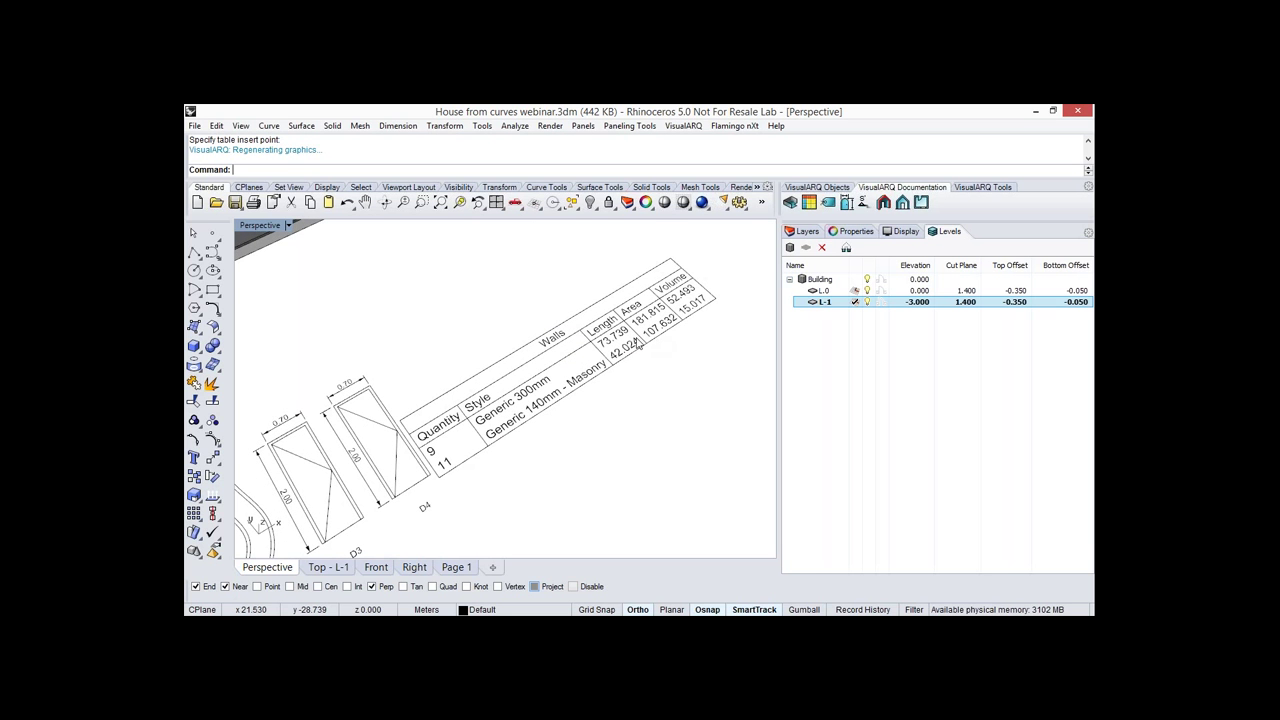
# Look at the walls table's export option, and leave without exporting.
pyautogui.click(638, 343)
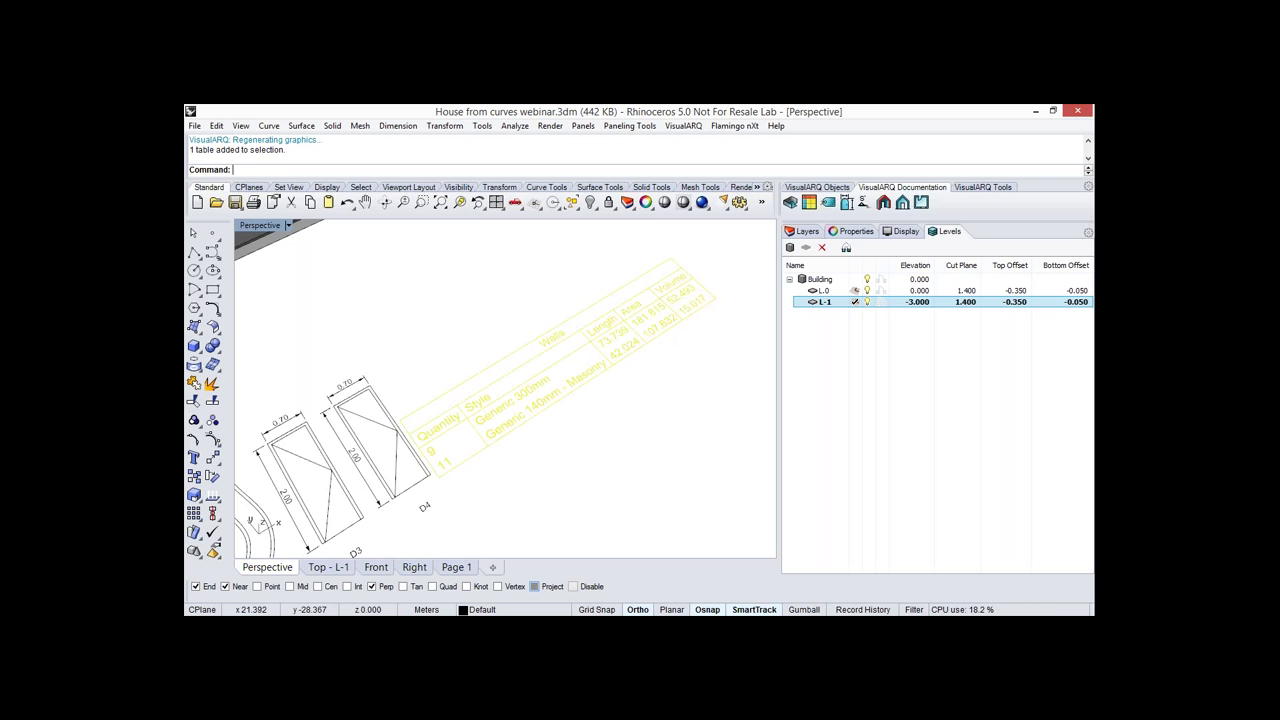
pyautogui.rightClick(636, 328)
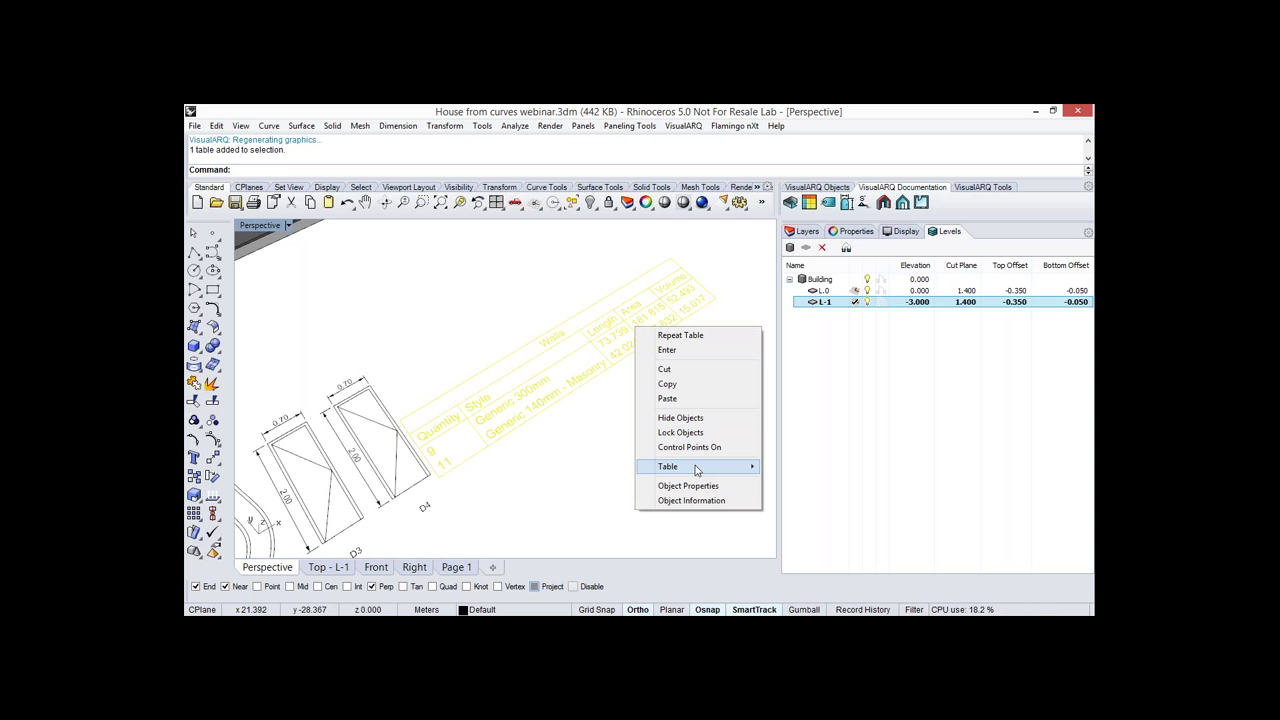
pyautogui.moveTo(696, 470)
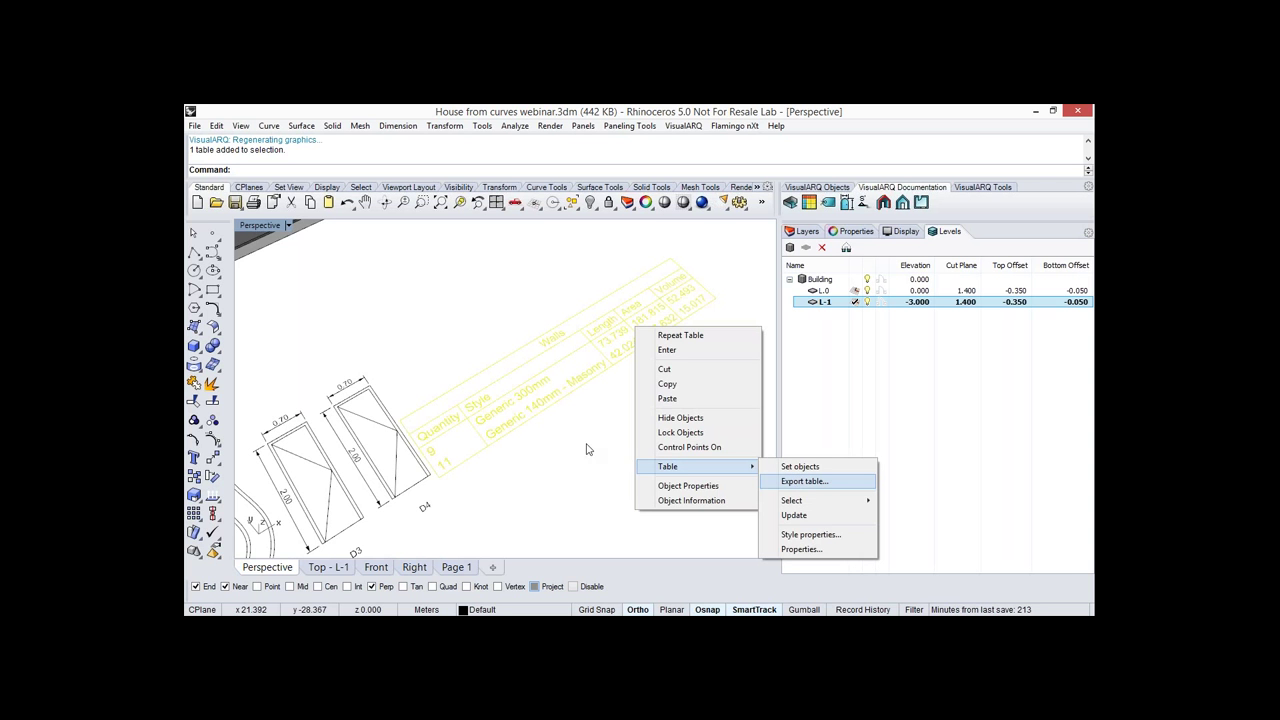
pyautogui.click(556, 414)
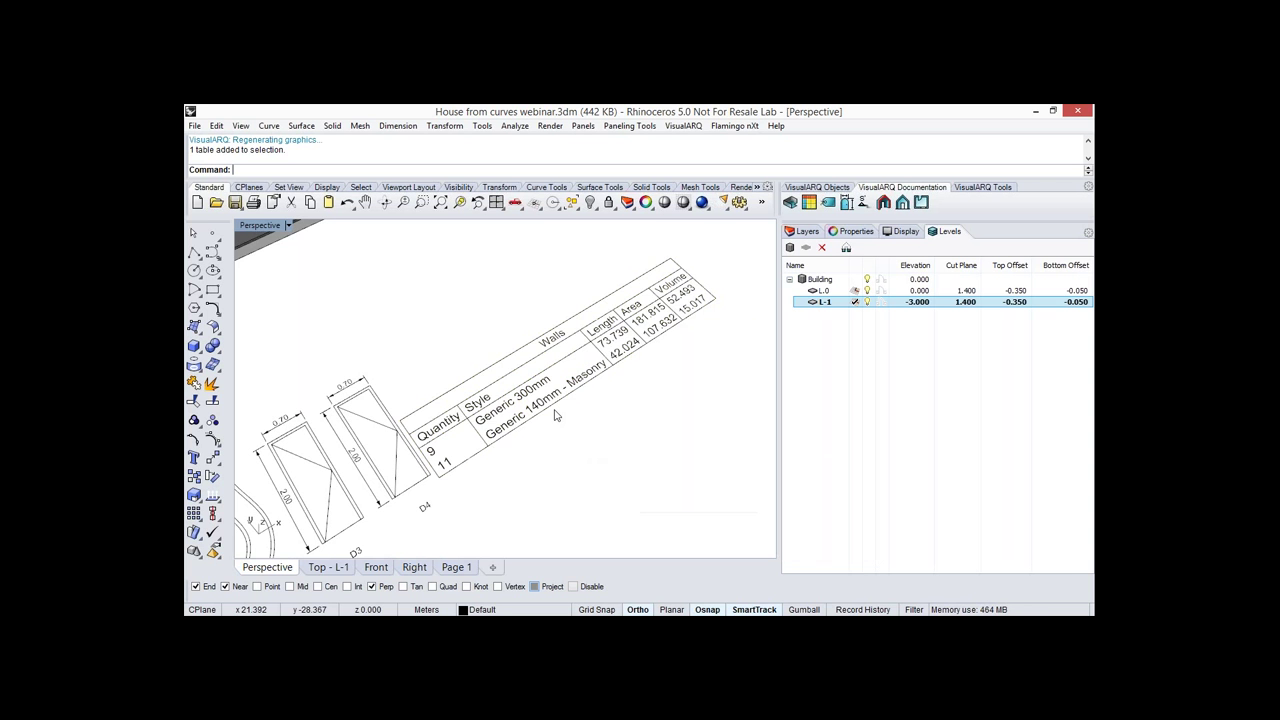
# On the Page 1 layout, show only level L-1 as a cut plan in the left plan detail.
pyautogui.scroll(-5, 557, 415)
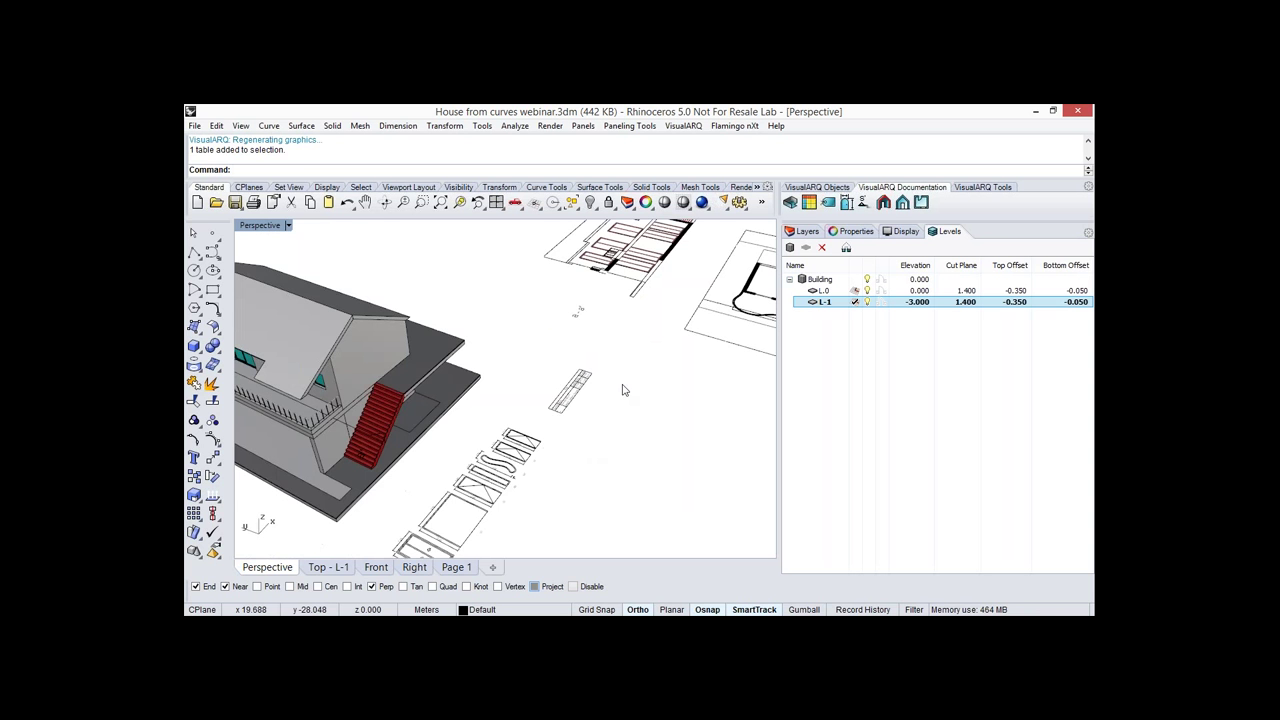
pyautogui.scroll(-3, 622, 390)
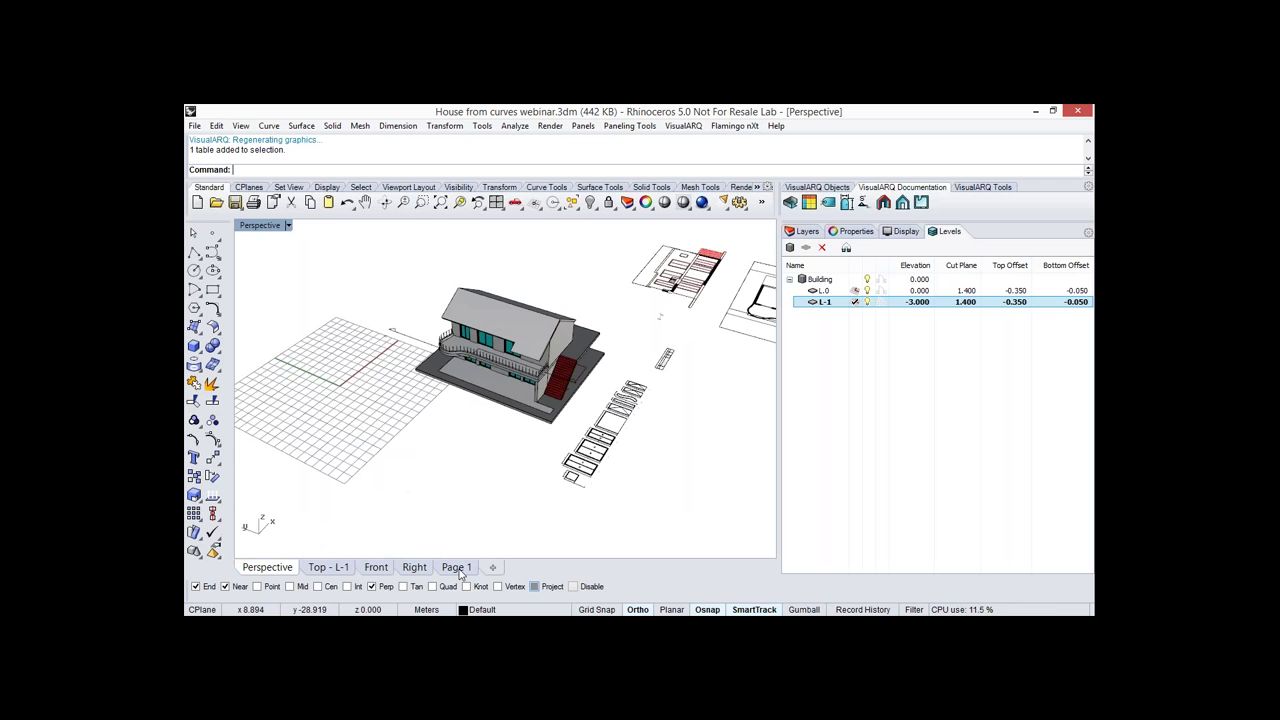
pyautogui.keyDown('shift'); pyautogui.moveTo(509, 512); pyautogui.dragTo(468, 500, button='right'); pyautogui.keyUp('shift')
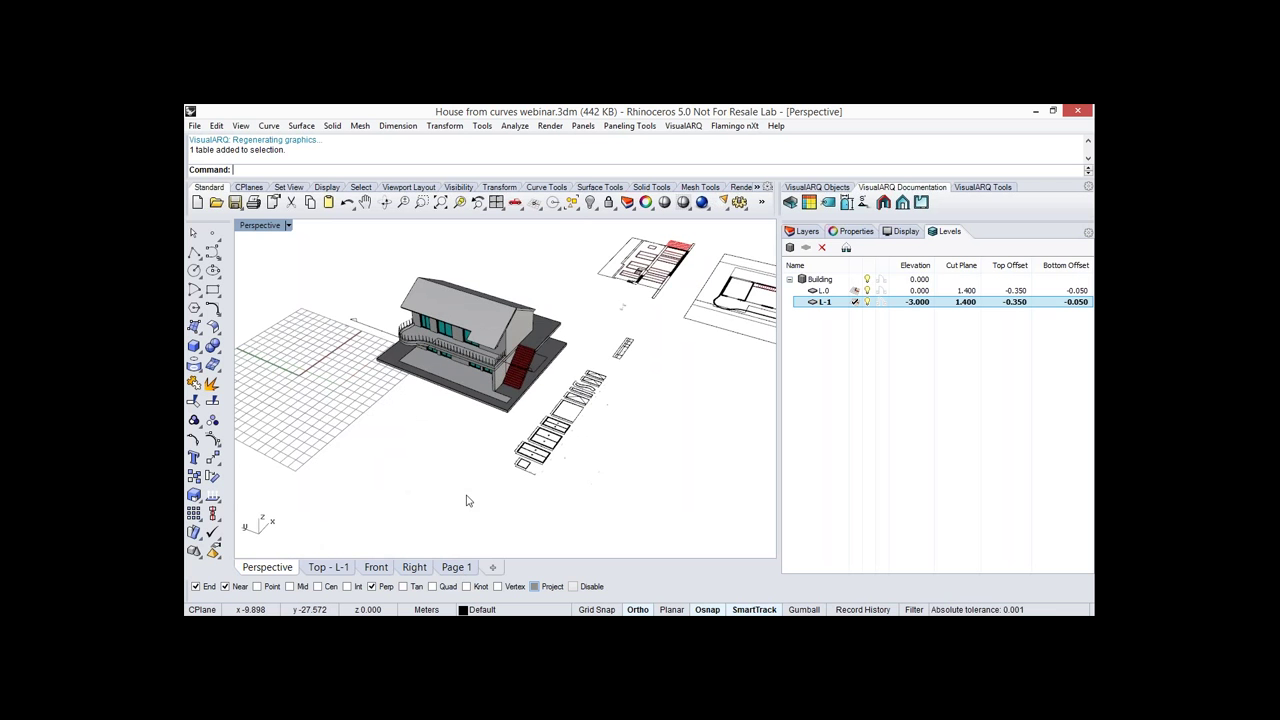
pyautogui.click(457, 567)
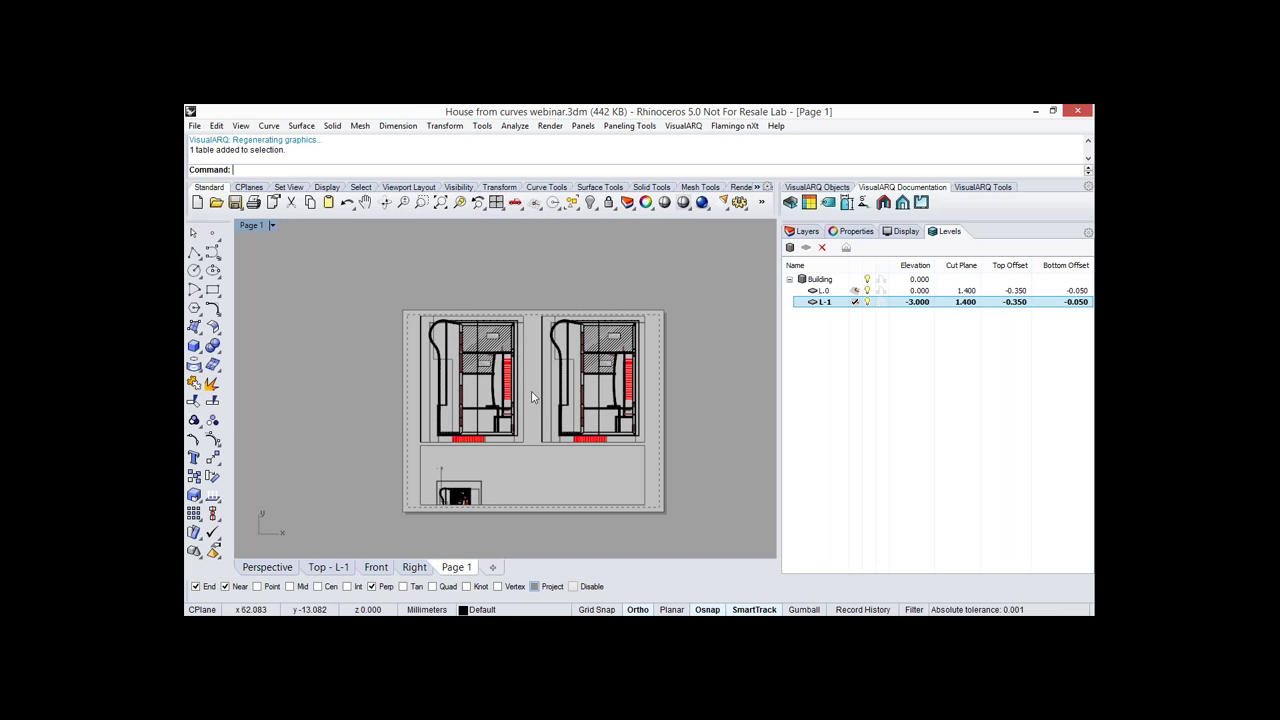
pyautogui.doubleClick(469, 394)
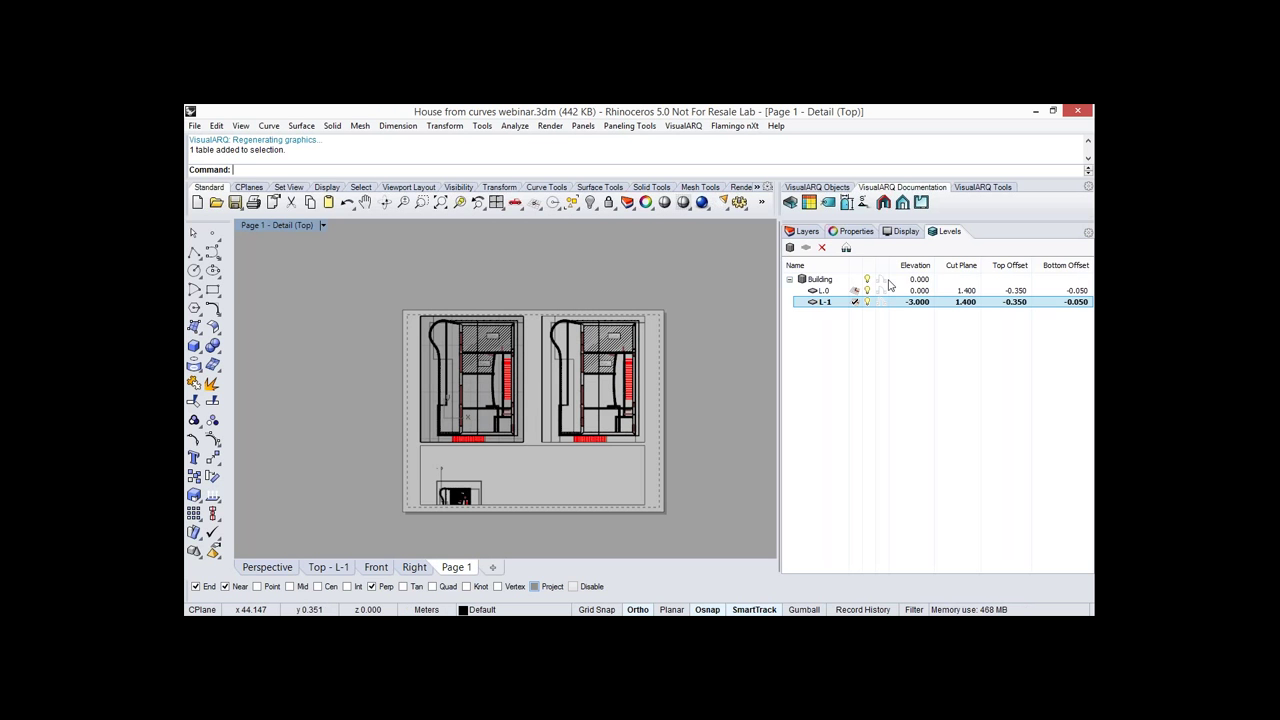
pyautogui.doubleClick(832, 305)
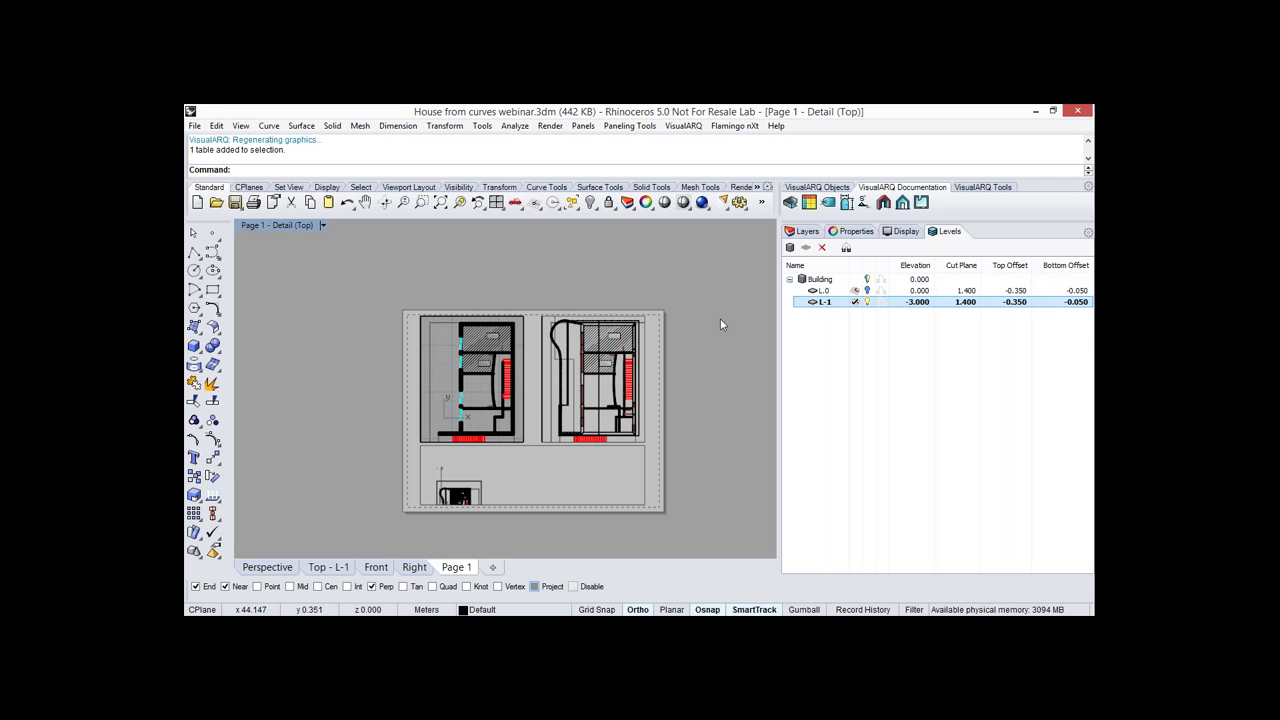
pyautogui.click(846, 250)
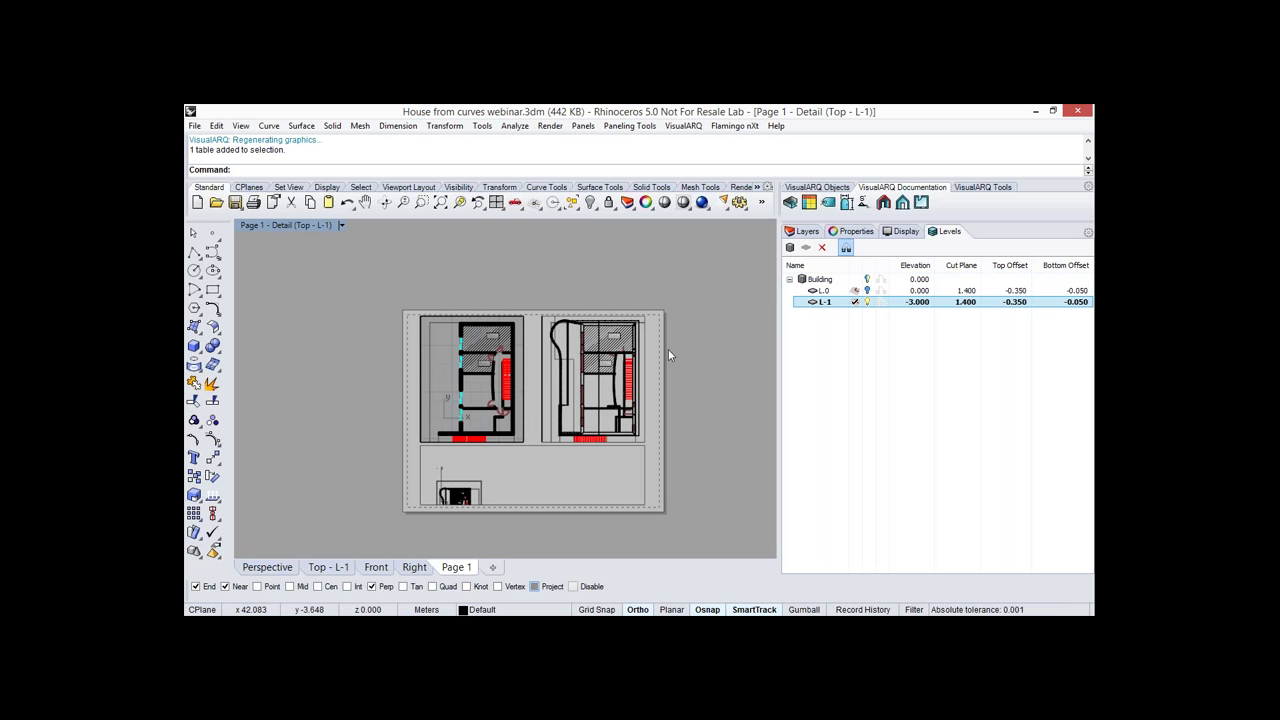
# Show only the upper level L.0 as a plan in the layout's right plan detail, and leave the detail.
pyautogui.doubleClick(547, 393)
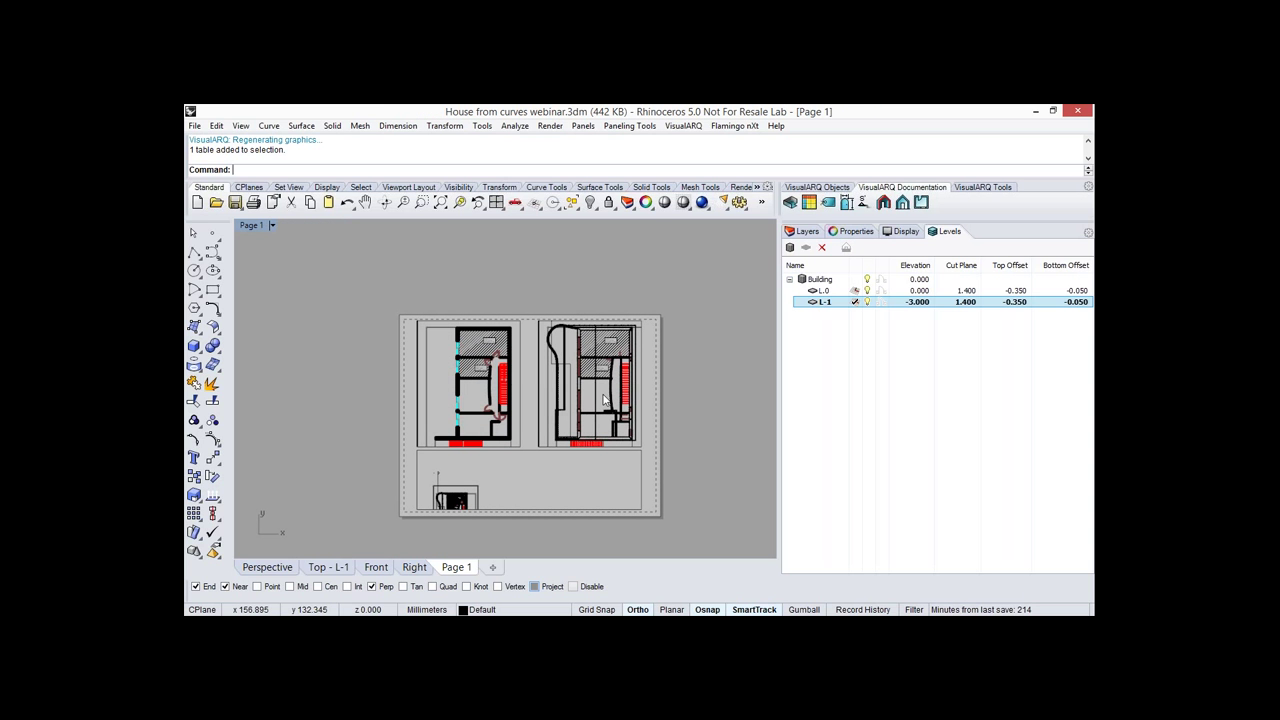
pyautogui.doubleClick(604, 400)
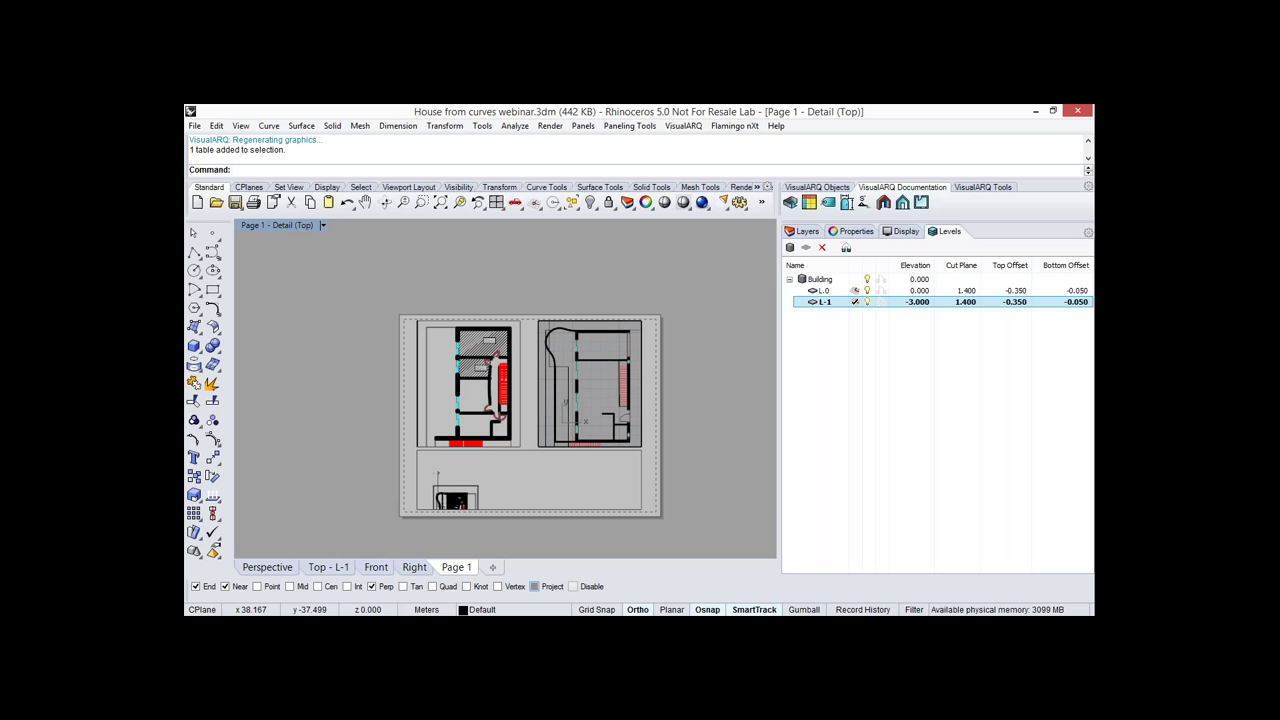
pyautogui.doubleClick(555, 404)
pyautogui.scroll(6, 555, 404)
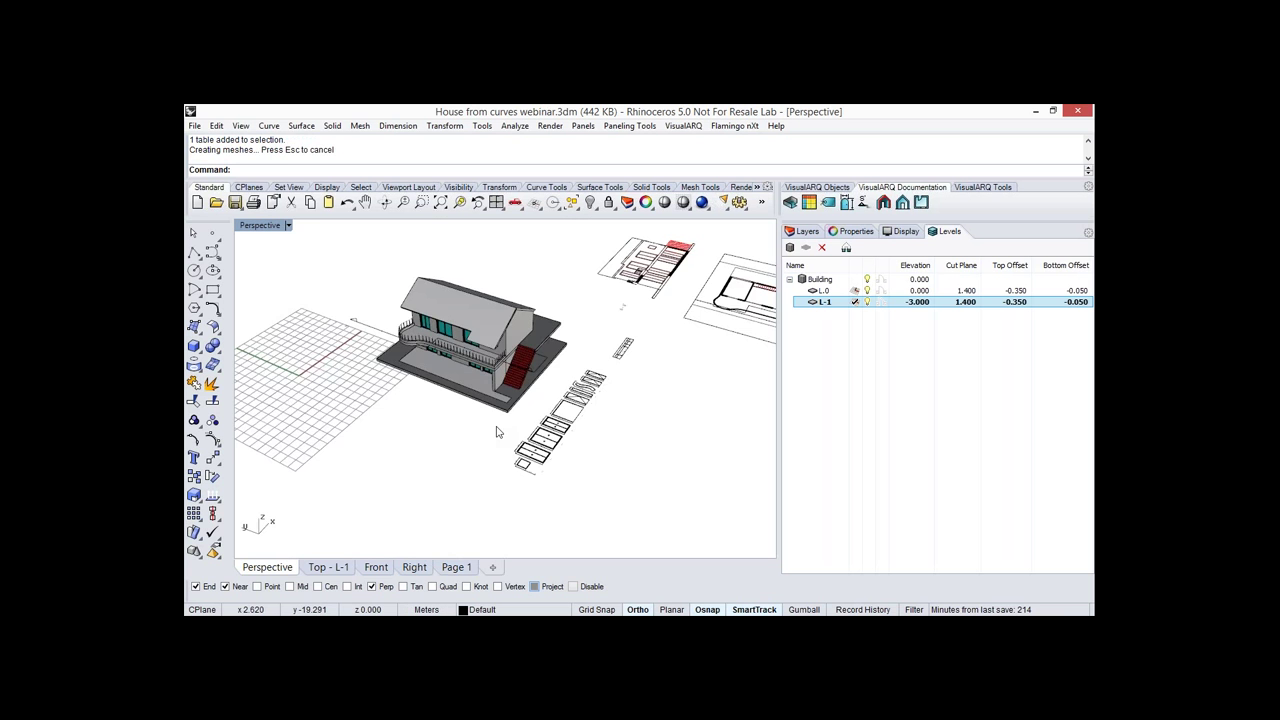
# Return to the perspective view of the house and launch Grasshopper.
pyautogui.scroll(-4, 498, 432)
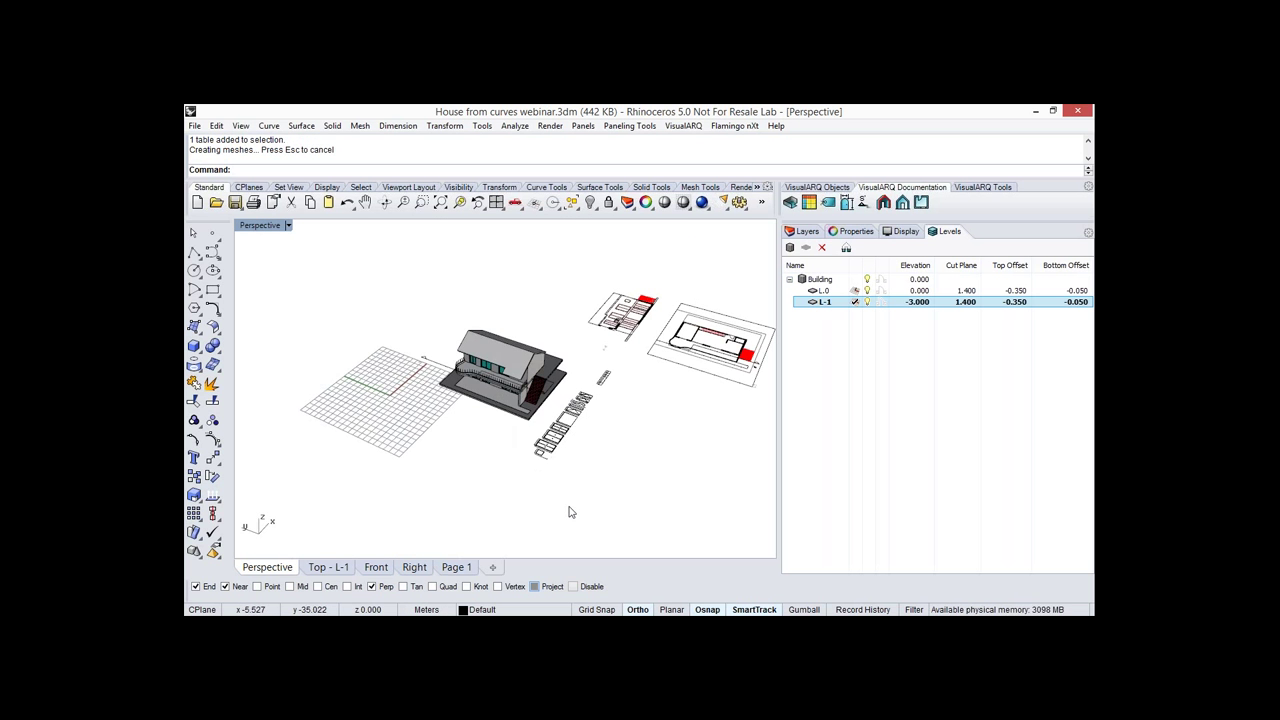
pyautogui.write('Grasshopper')
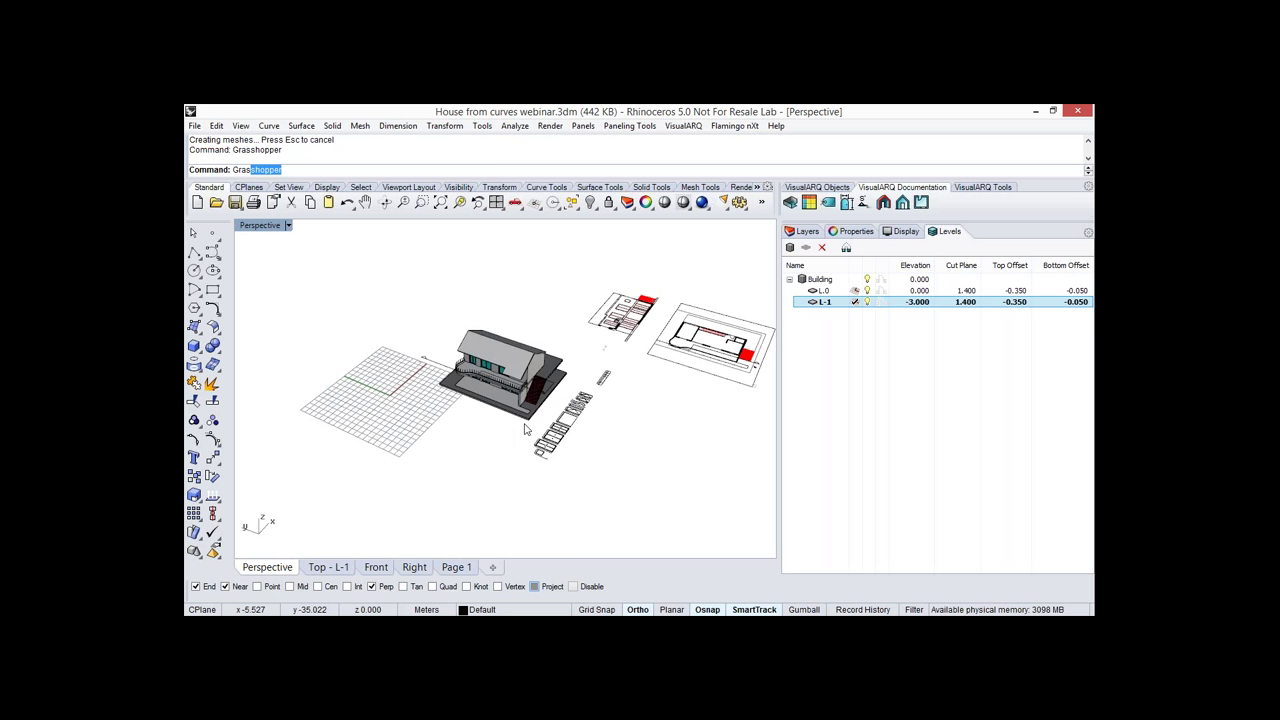
pyautogui.press('Return')
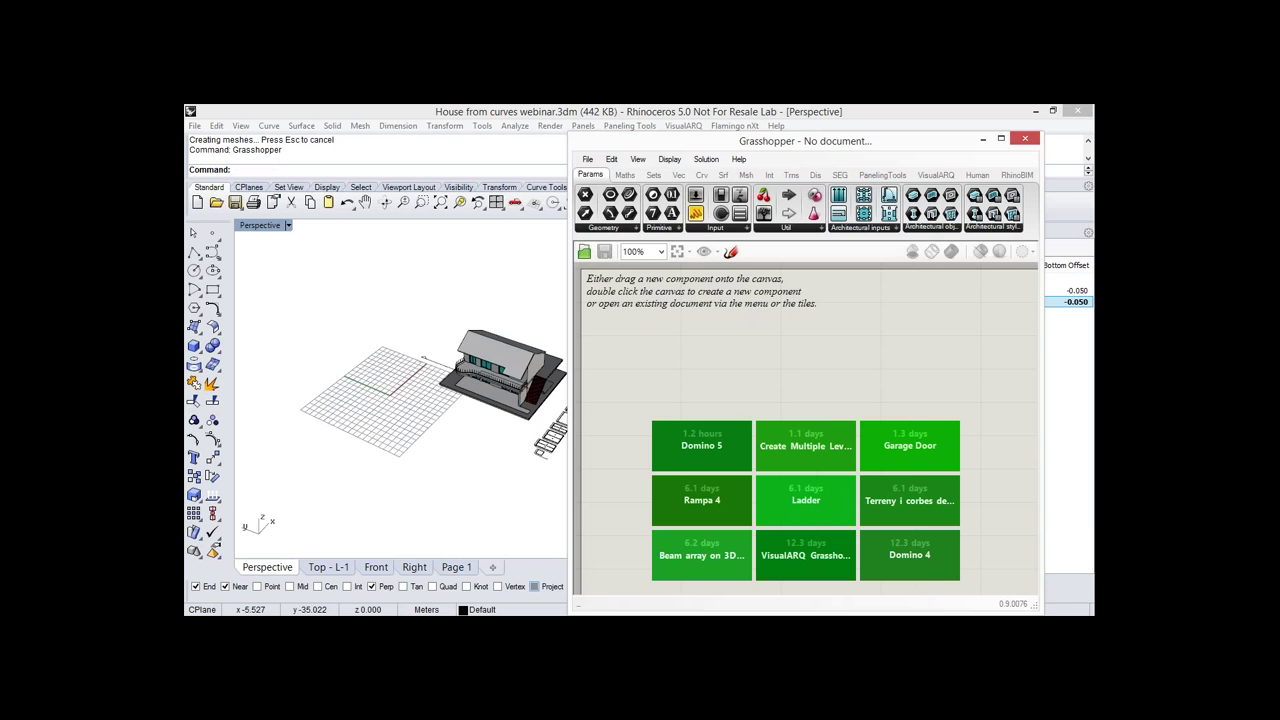
pyautogui.moveTo(500, 455); pyautogui.dragTo(450, 435, button='right')
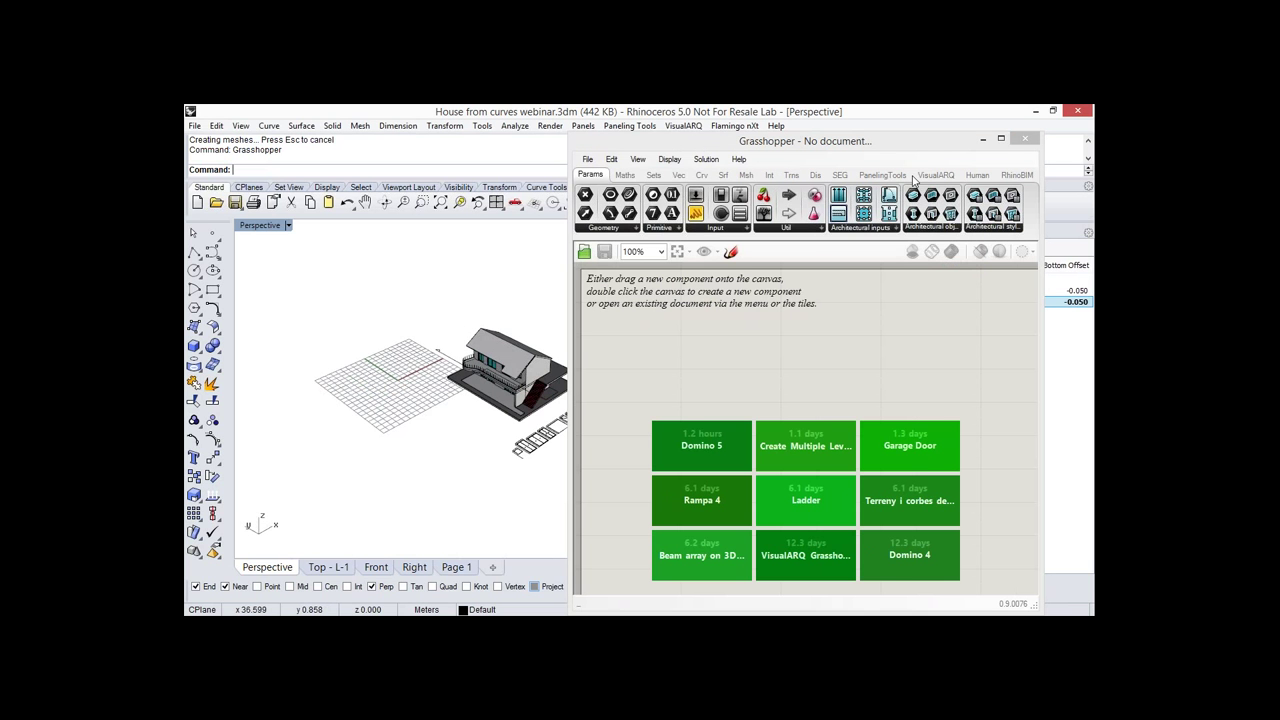
# Place a VisualARQ Wall component on the empty Grasshopper canvas.
pyautogui.moveTo(916, 178)
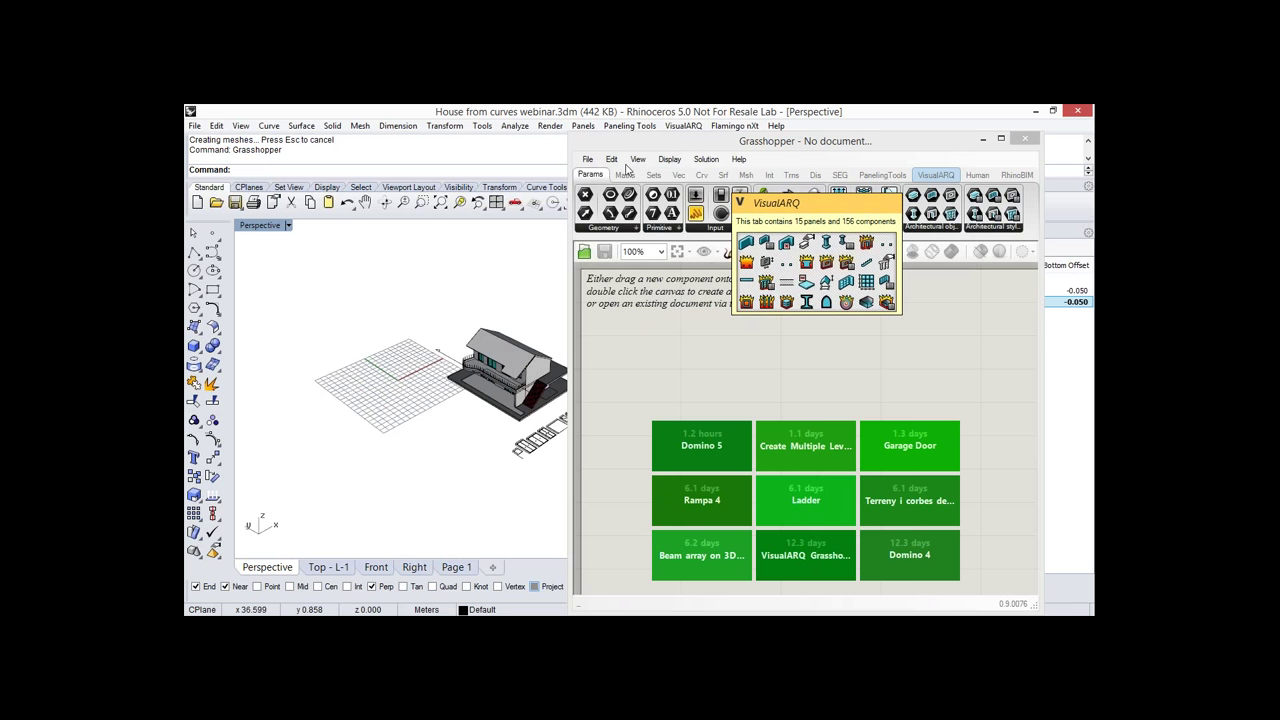
pyautogui.click(670, 319)
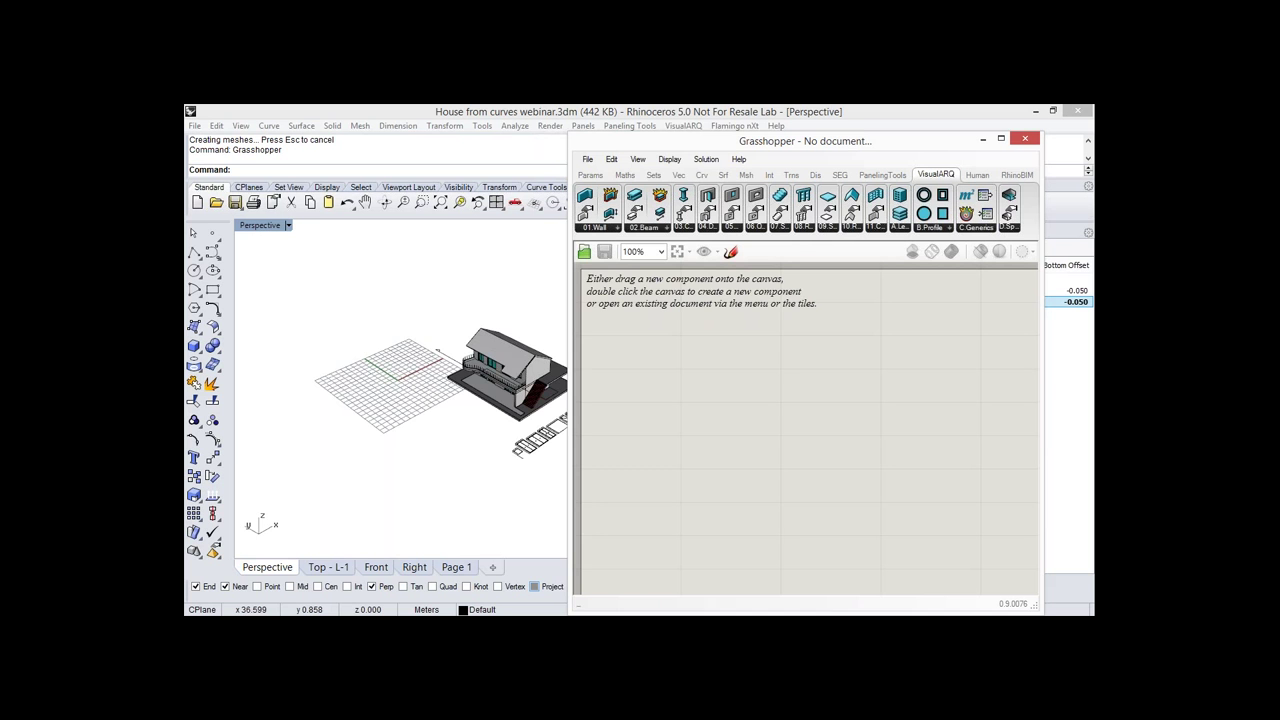
pyautogui.moveTo(585, 195); pyautogui.dragTo(742, 376)
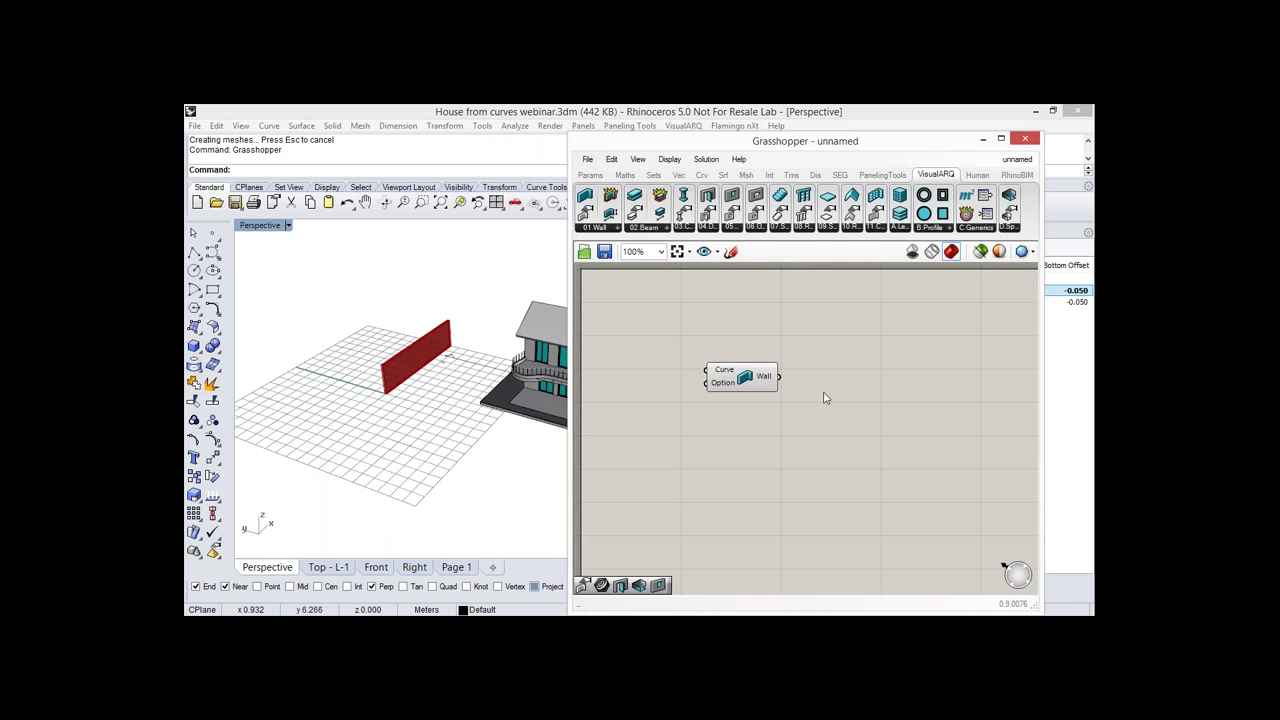
pyautogui.moveTo(724, 378); pyautogui.dragTo(800, 378)
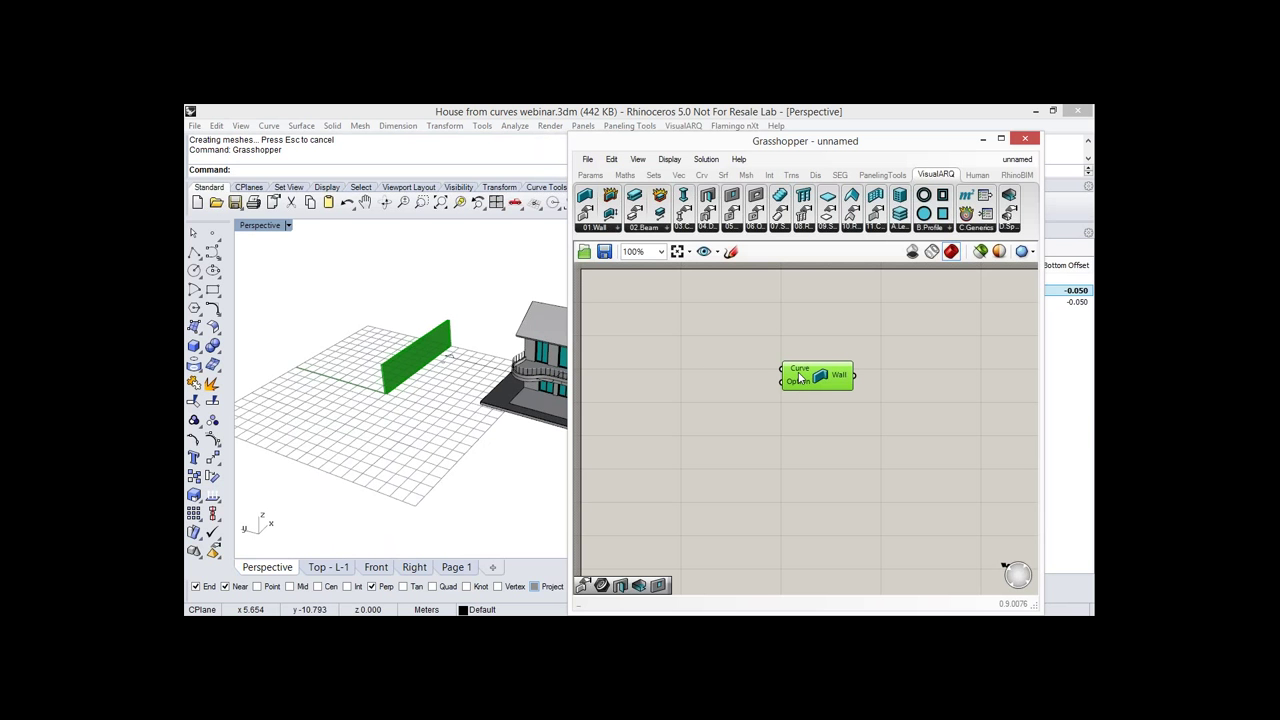
# Draw an open curve on the ground beside the previewed wall and feed it to the Wall component's Curve input through a Curve parameter.
pyautogui.moveTo(806, 390)
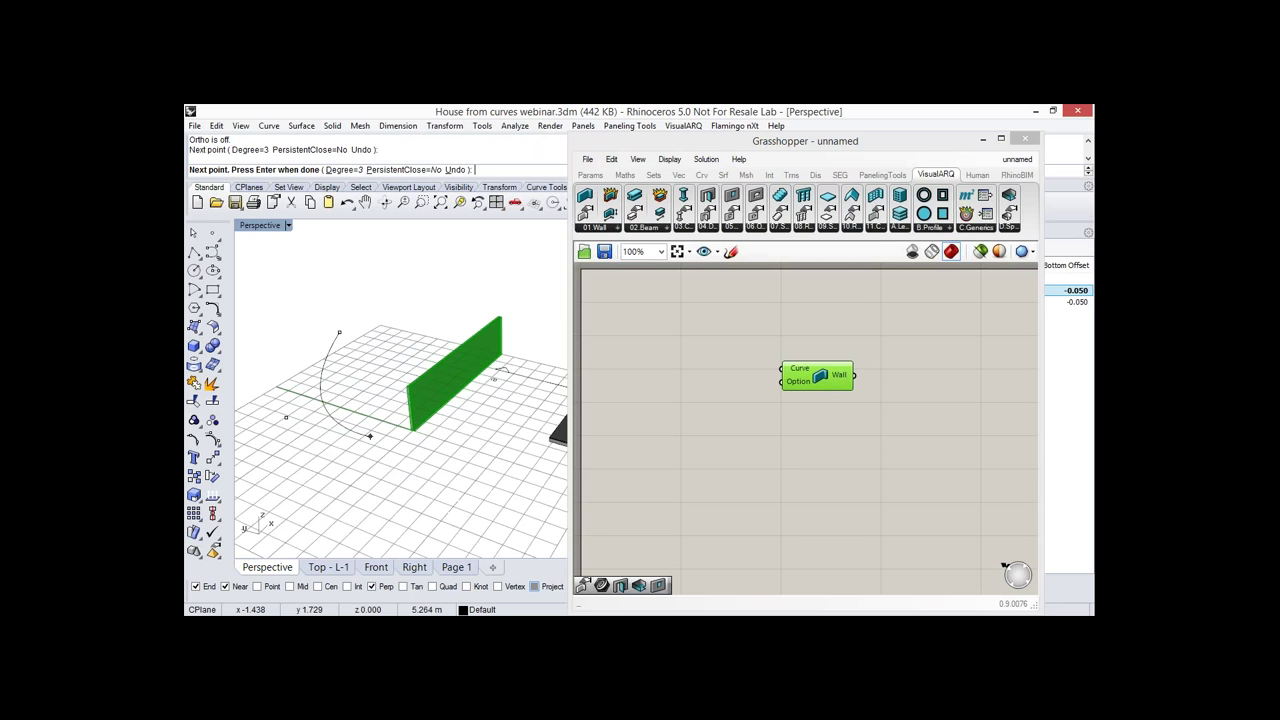
pyautogui.press('Return')
pyautogui.doubleClick(687, 400)
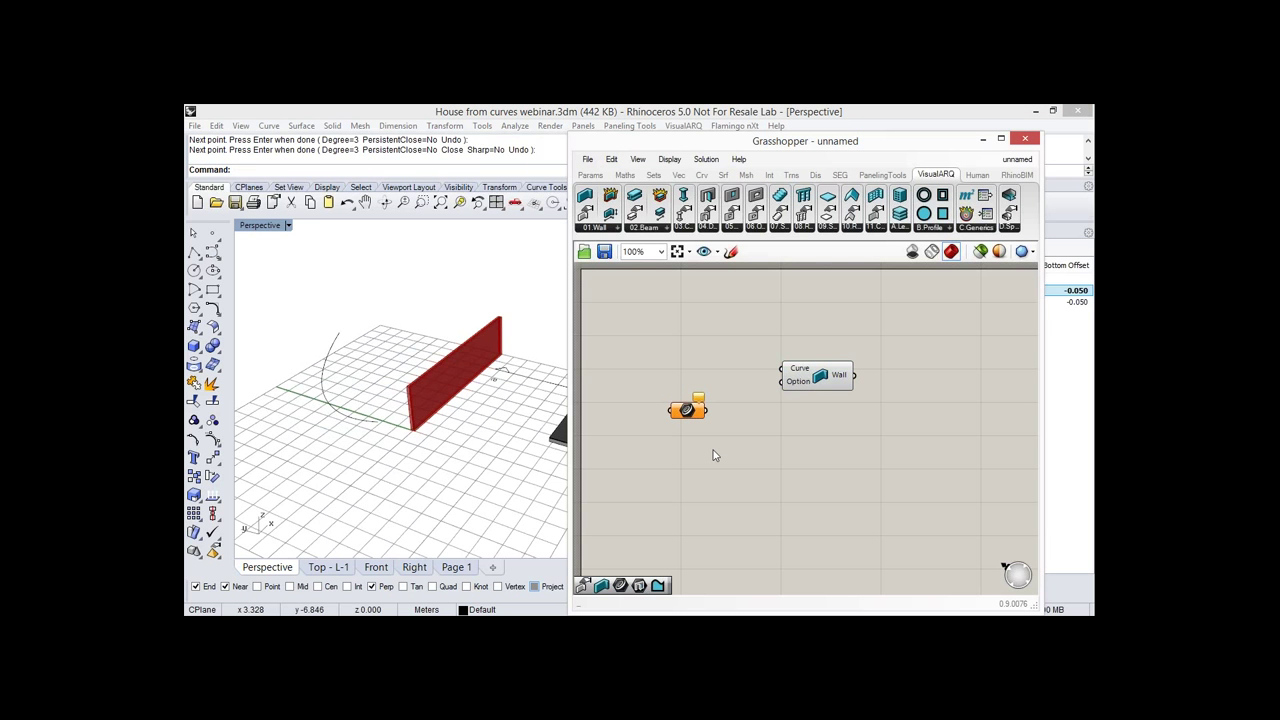
pyautogui.rightClick(687, 409)
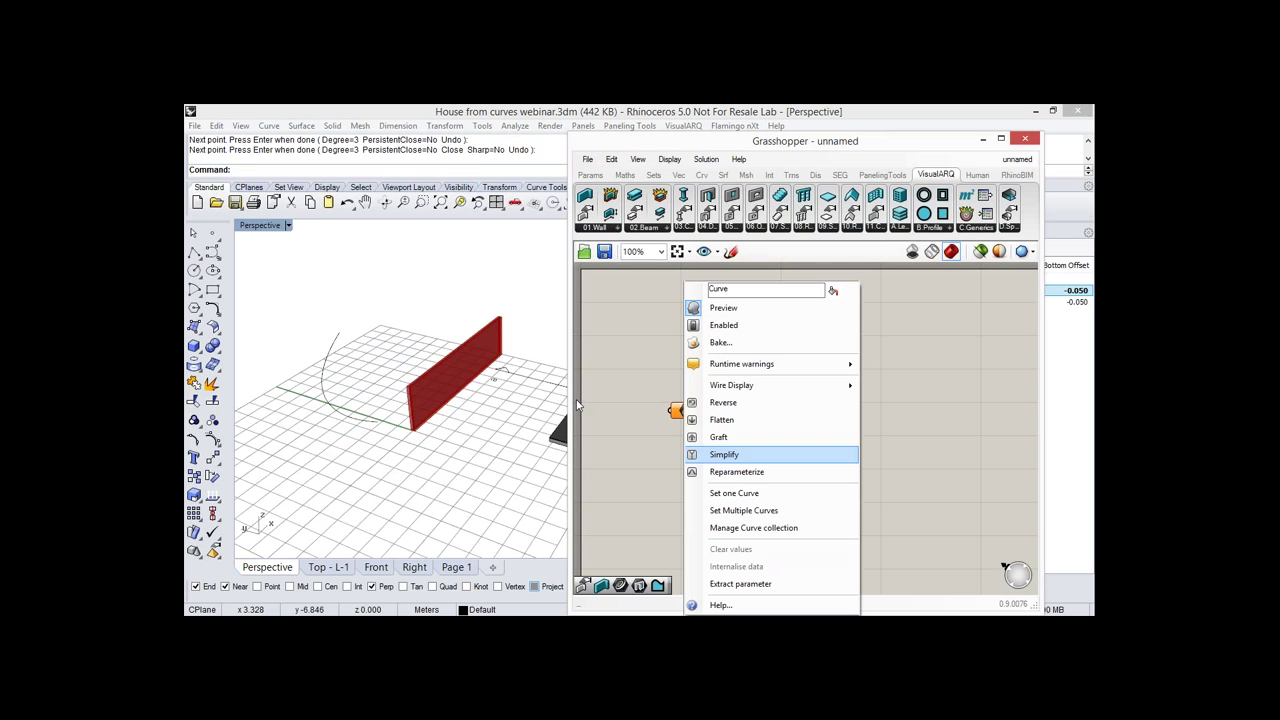
pyautogui.click(734, 493)
pyautogui.moveTo(687, 410); pyautogui.dragTo(698, 368)
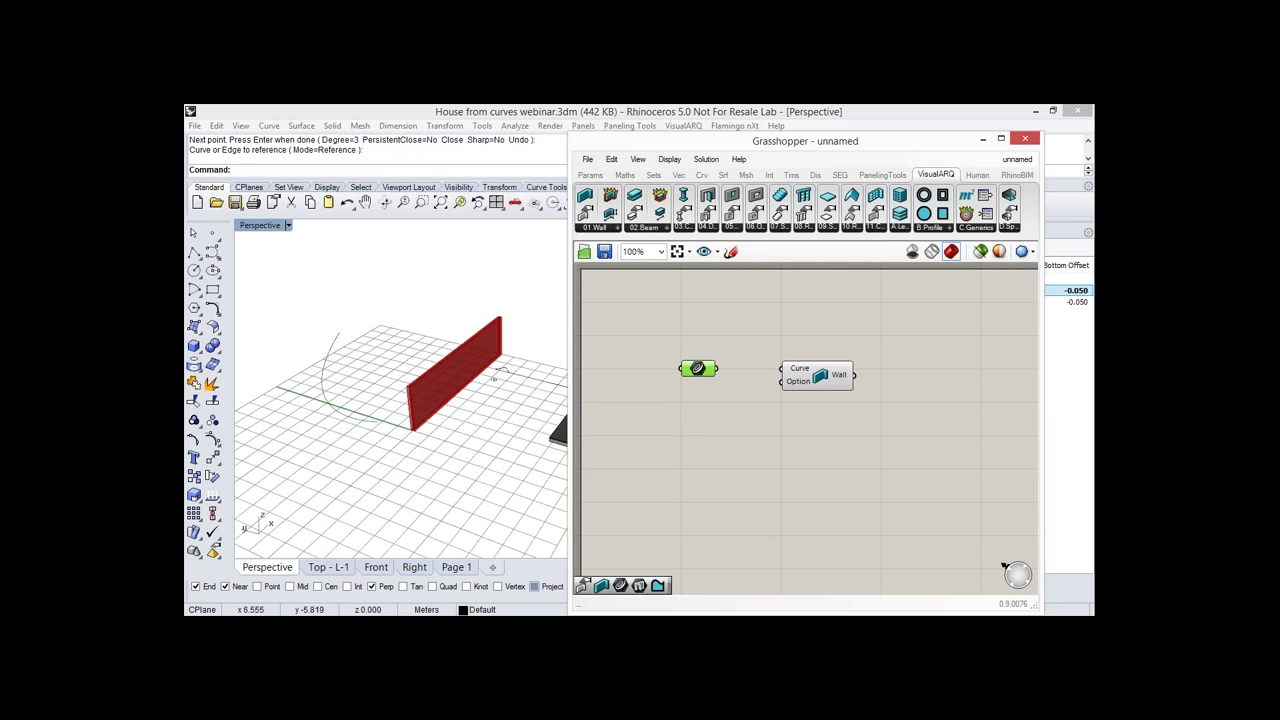
pyautogui.click(322, 384)
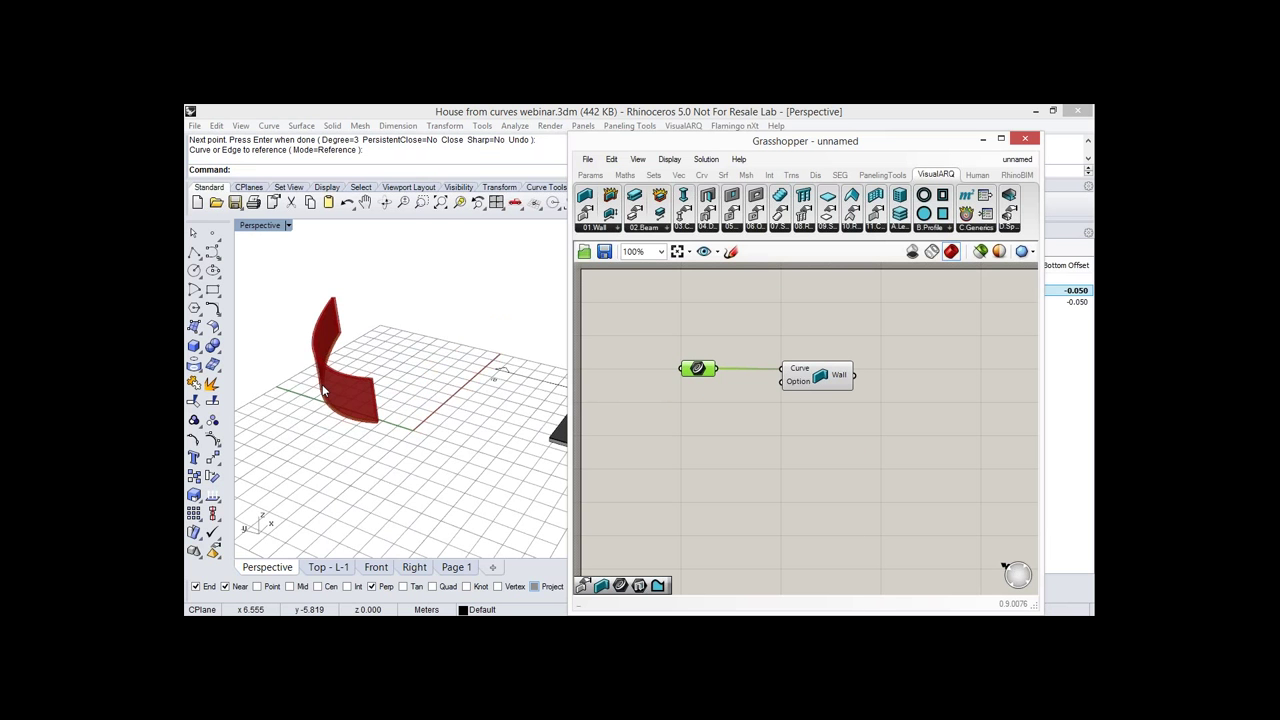
pyautogui.moveTo(322, 384); pyautogui.dragTo(382, 360, button='right')
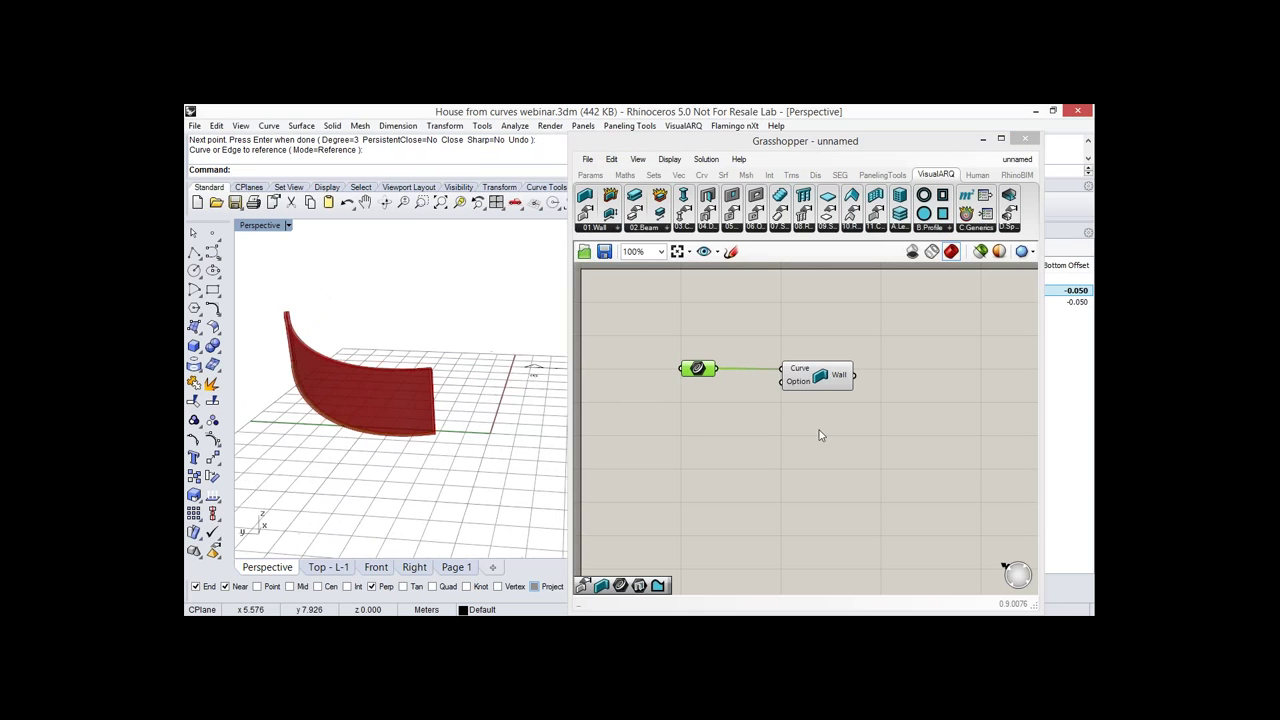
pyautogui.click(819, 430)
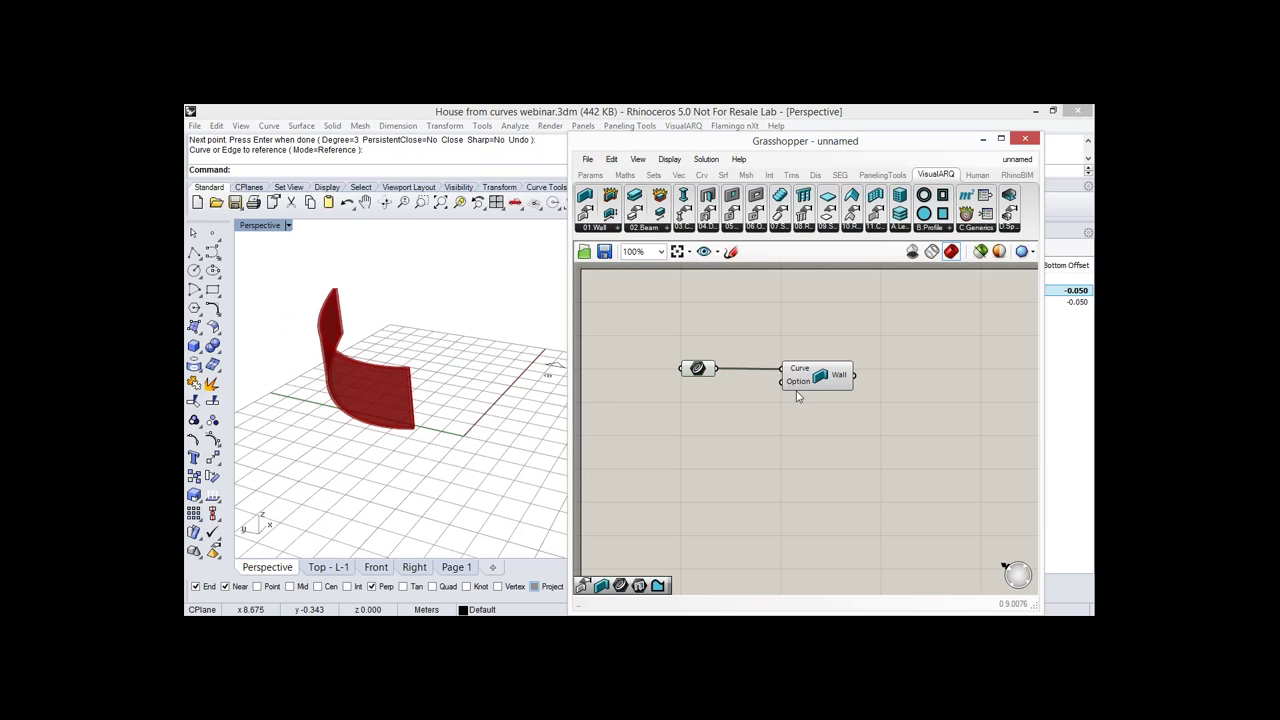
# Add a Wall Option component and connect it to the Wall component's Option input.
pyautogui.moveTo(797, 388); pyautogui.dragTo(859, 394)
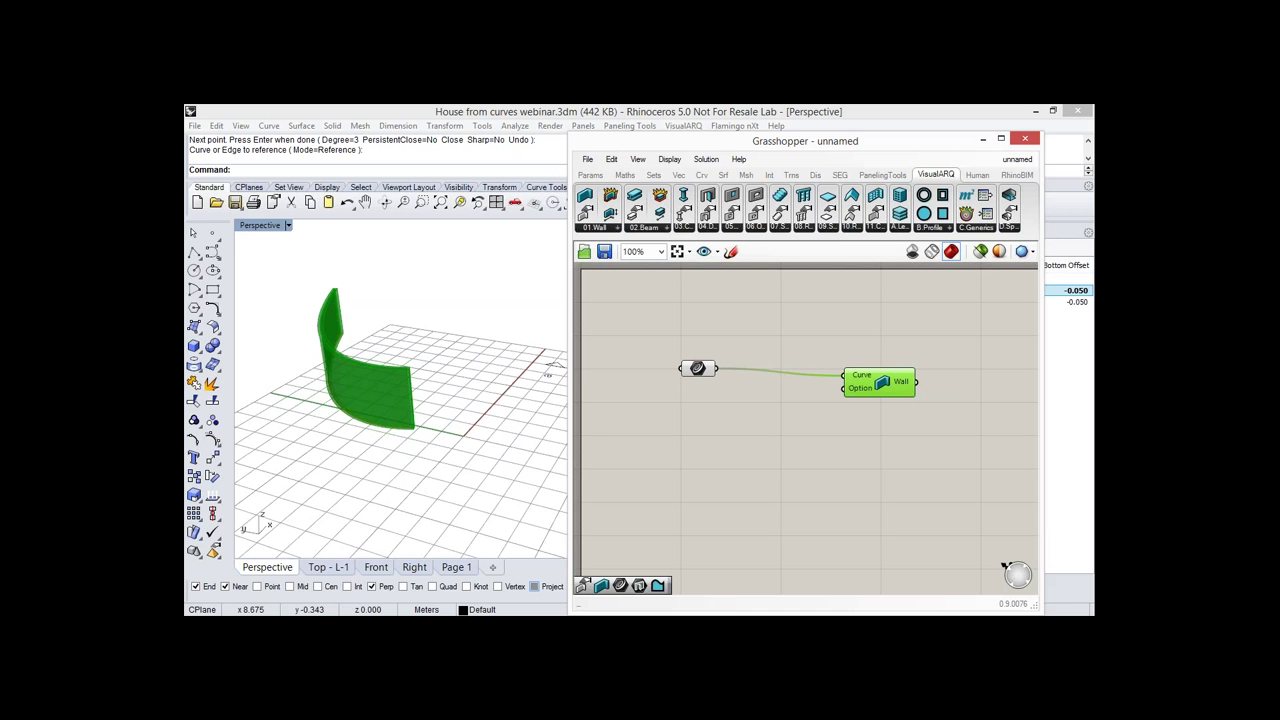
pyautogui.click(723, 446)
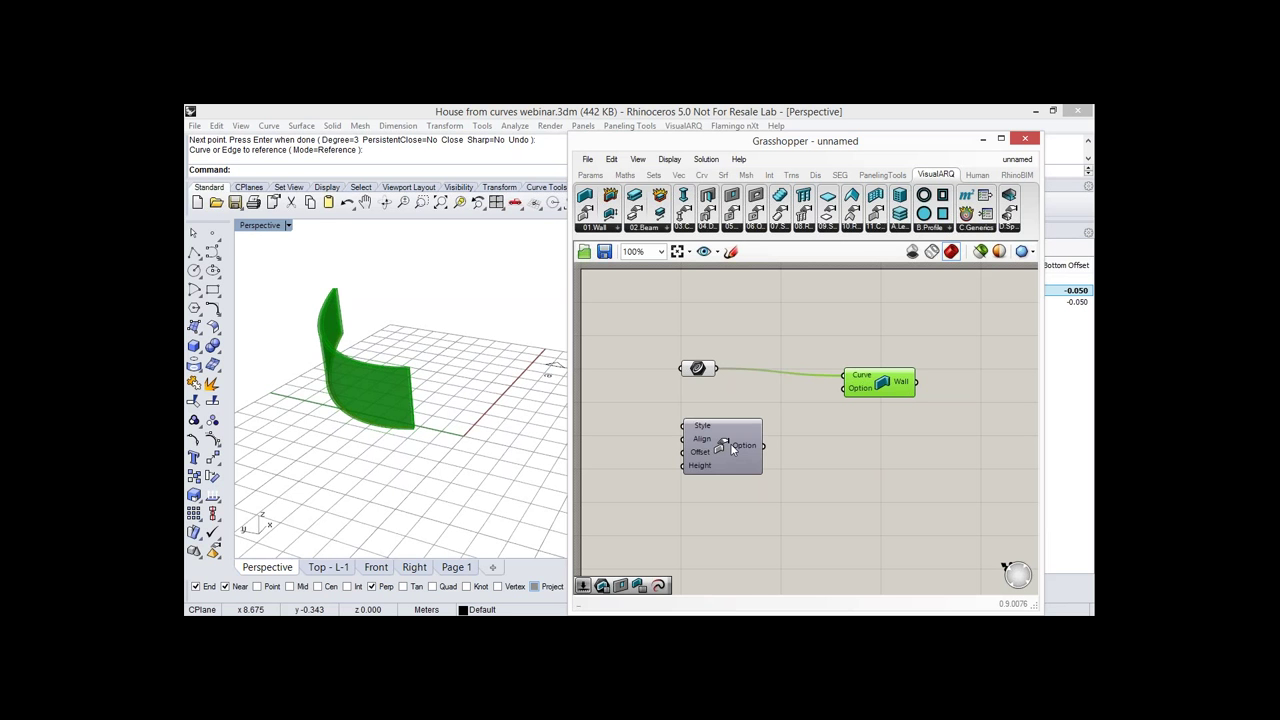
pyautogui.moveTo(732, 449); pyautogui.dragTo(767, 410)
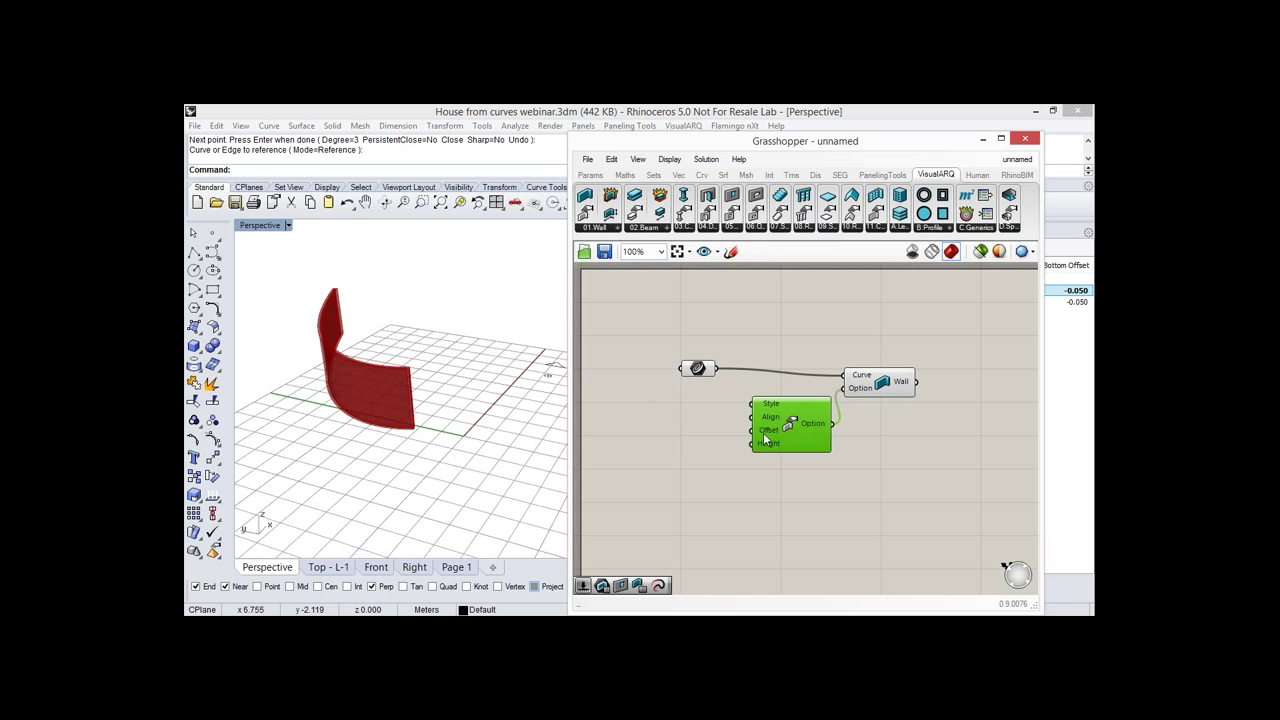
pyautogui.moveTo(765, 435)
# Add a Number Slider beside the Wall Option's Height input.
pyautogui.click(675, 450)
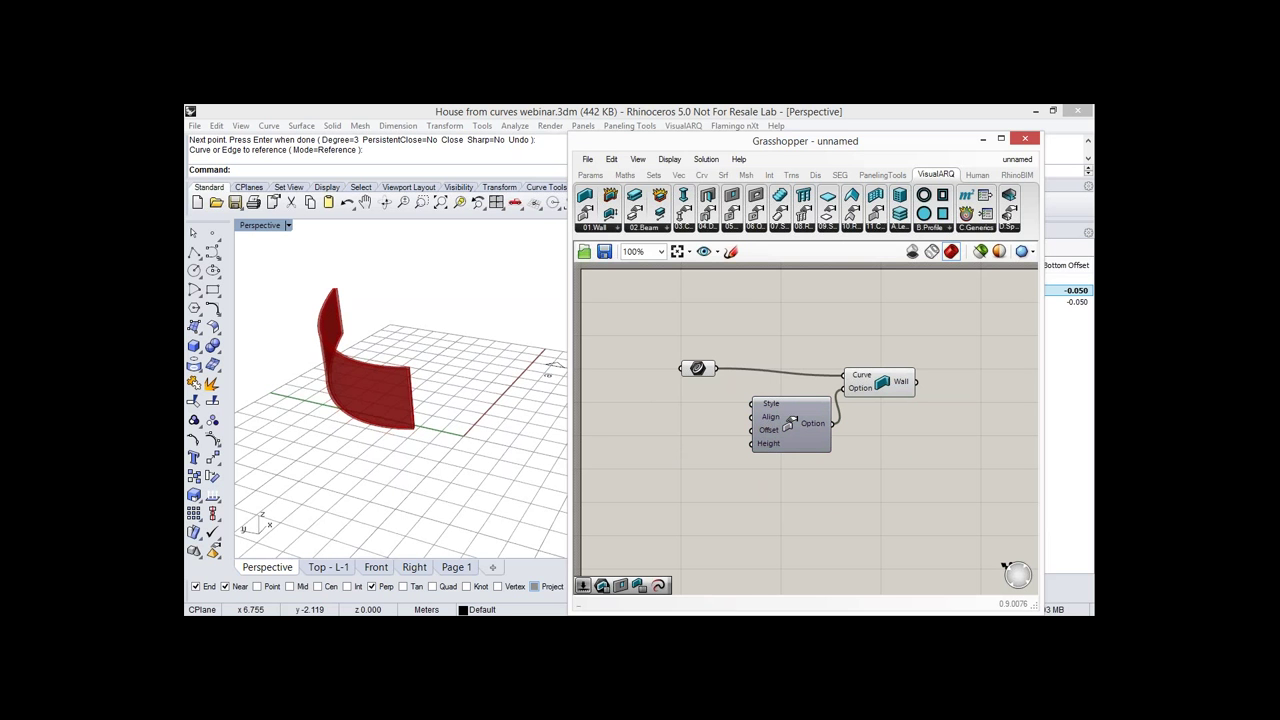
pyautogui.doubleClick(675, 445)
pyautogui.write('sli')
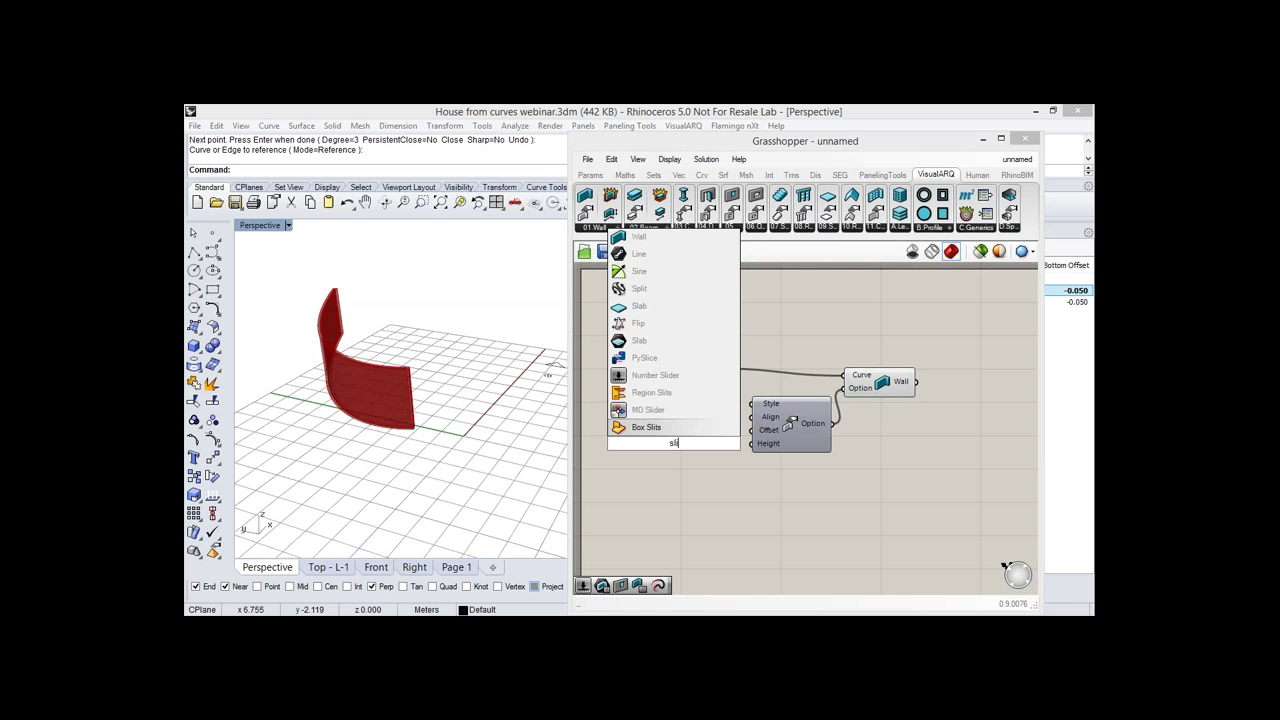
pyautogui.press('Up')
pyautogui.press('Up')
pyautogui.press('Up')
pyautogui.press('Return')
# Set the slider's maximum to 5 and use it to drive the wall's Height input with a value of 2.400.
pyautogui.rightClick(704, 444)
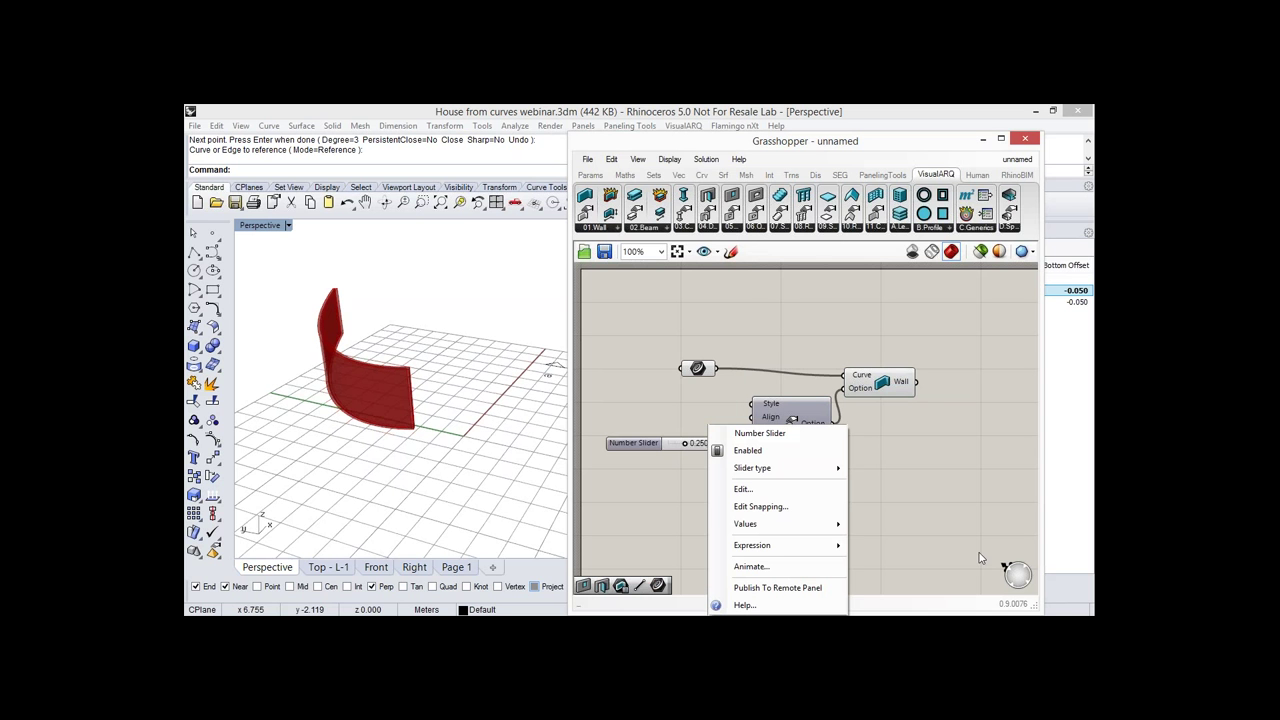
pyautogui.moveTo(746, 524)
pyautogui.click(921, 570)
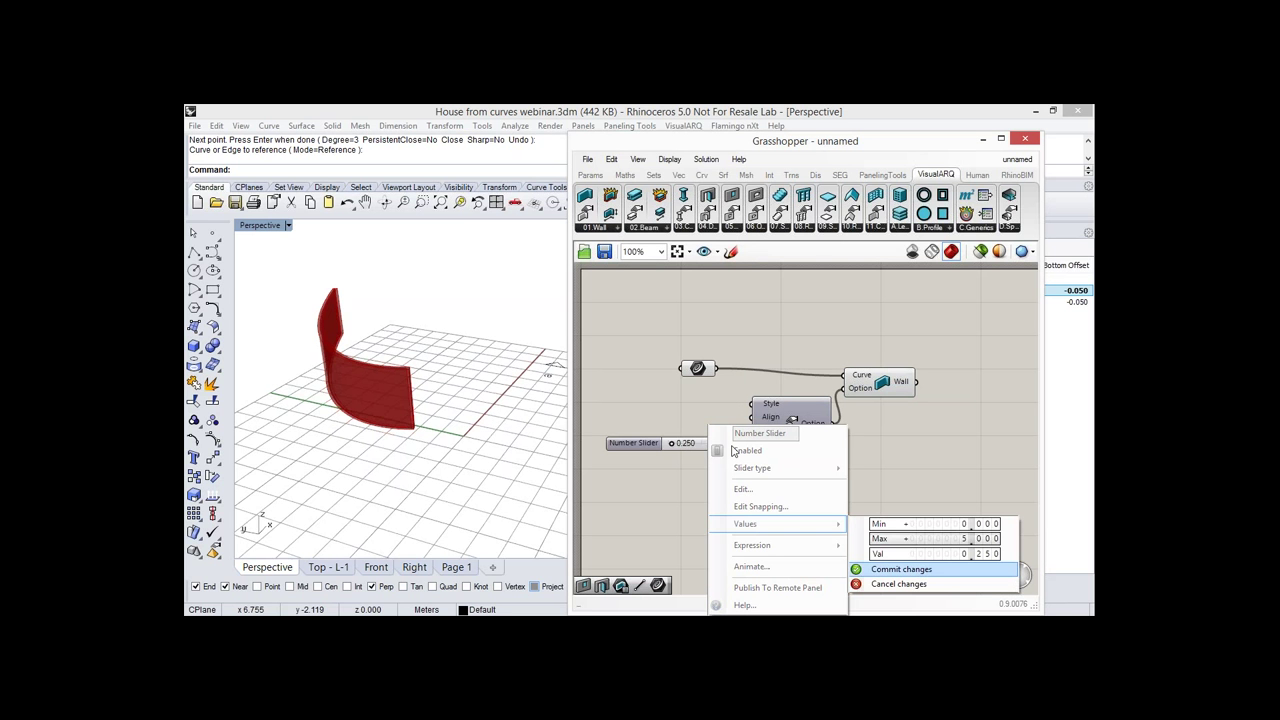
pyautogui.press('Return')
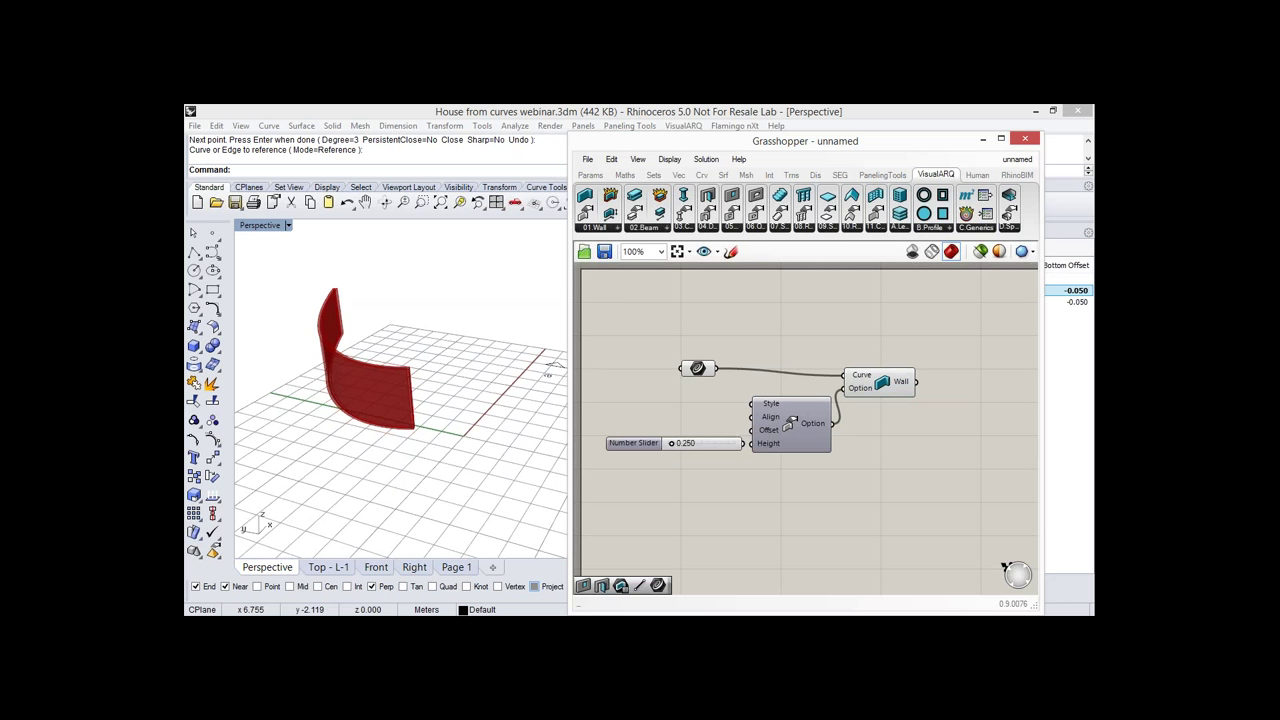
pyautogui.moveTo(634, 443); pyautogui.dragTo(687, 443)
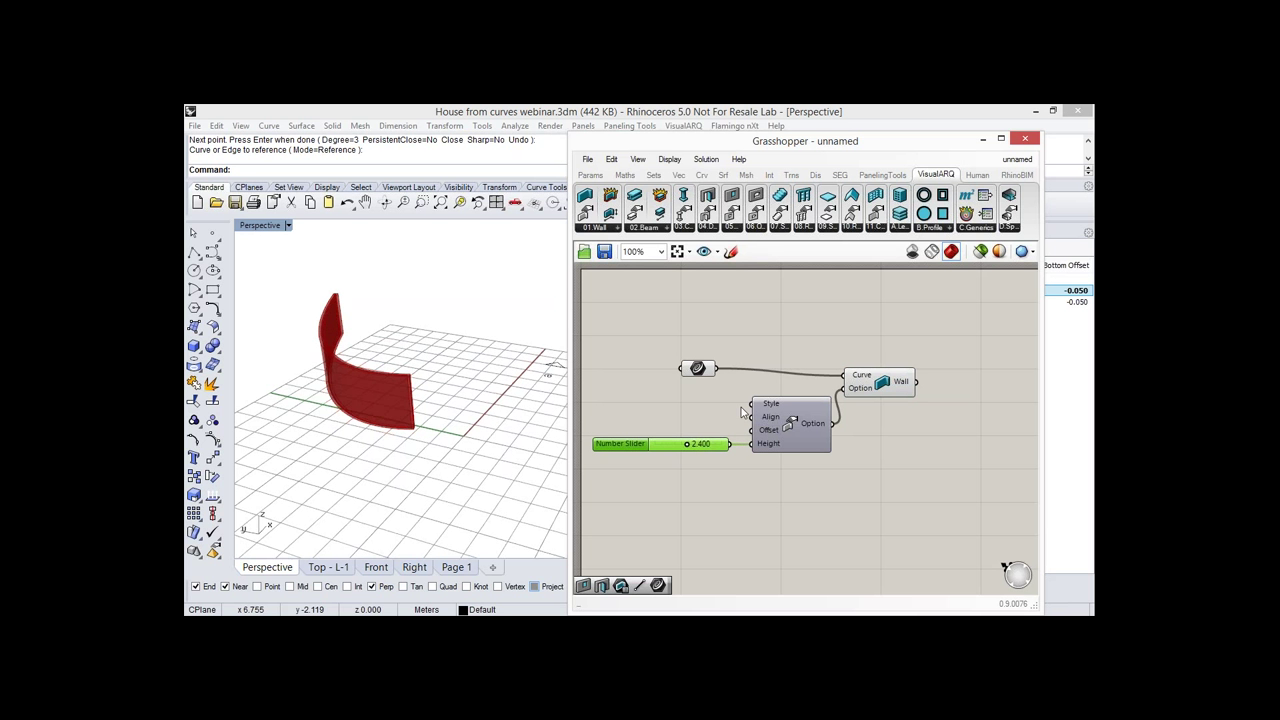
# Add a Wall Style parameter next to the Wall Option's Style input.
pyautogui.click(610, 229)
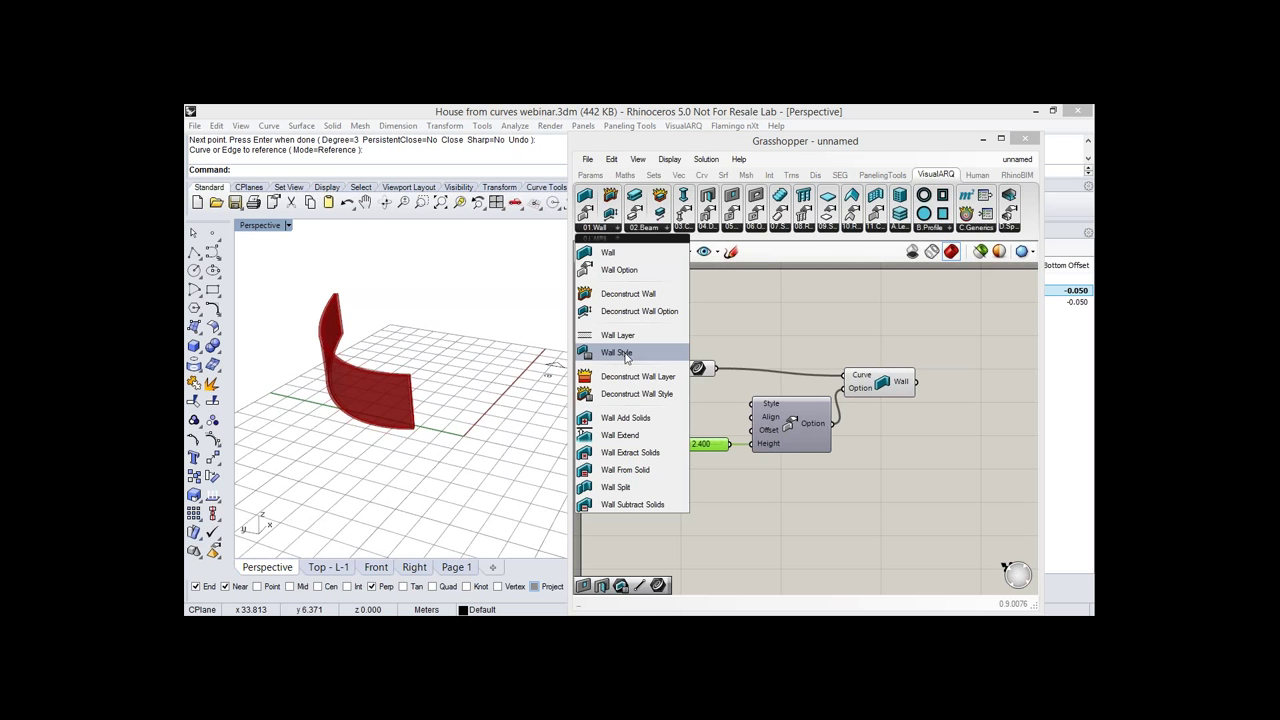
pyautogui.click(587, 175)
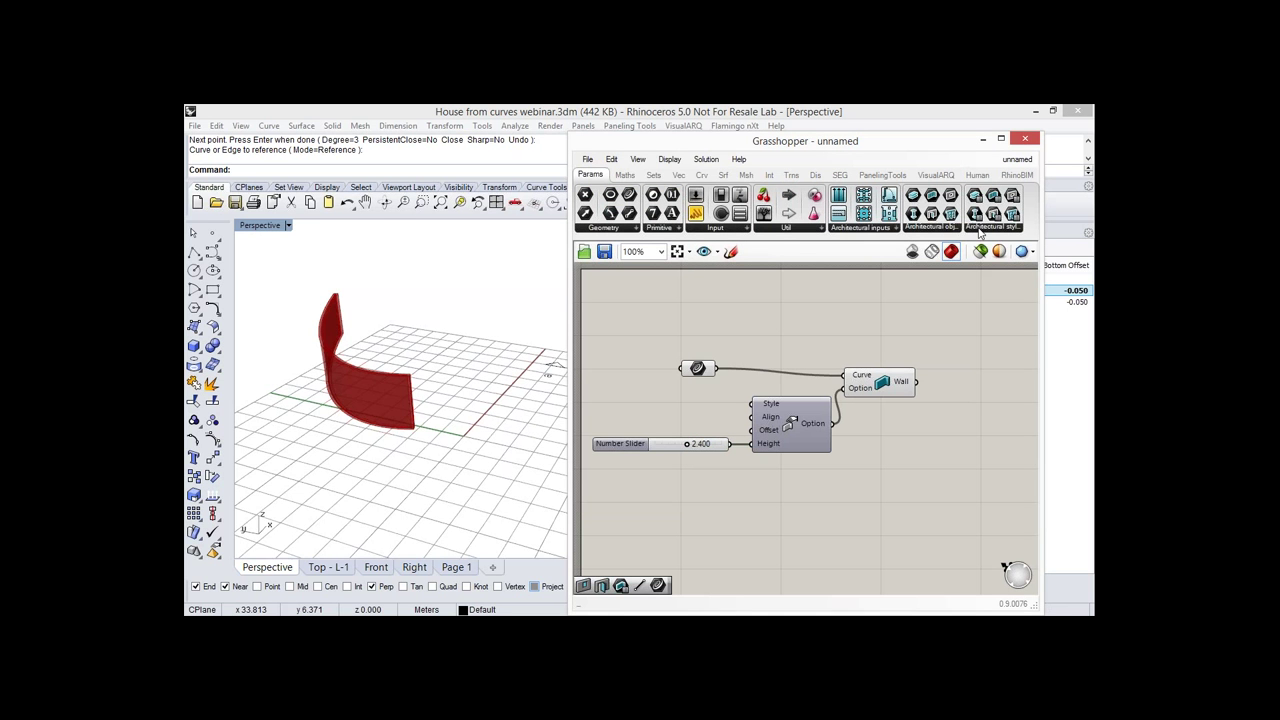
pyautogui.click(980, 230)
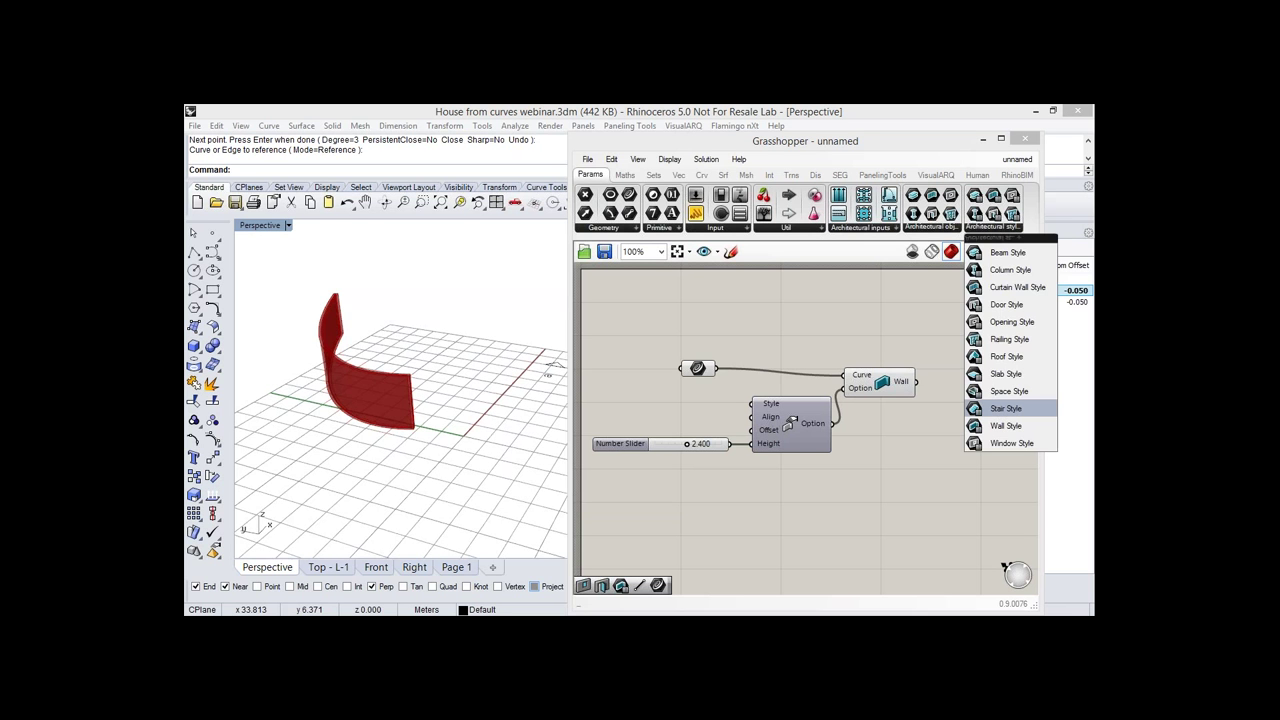
pyautogui.click(1006, 411)
pyautogui.click(679, 404)
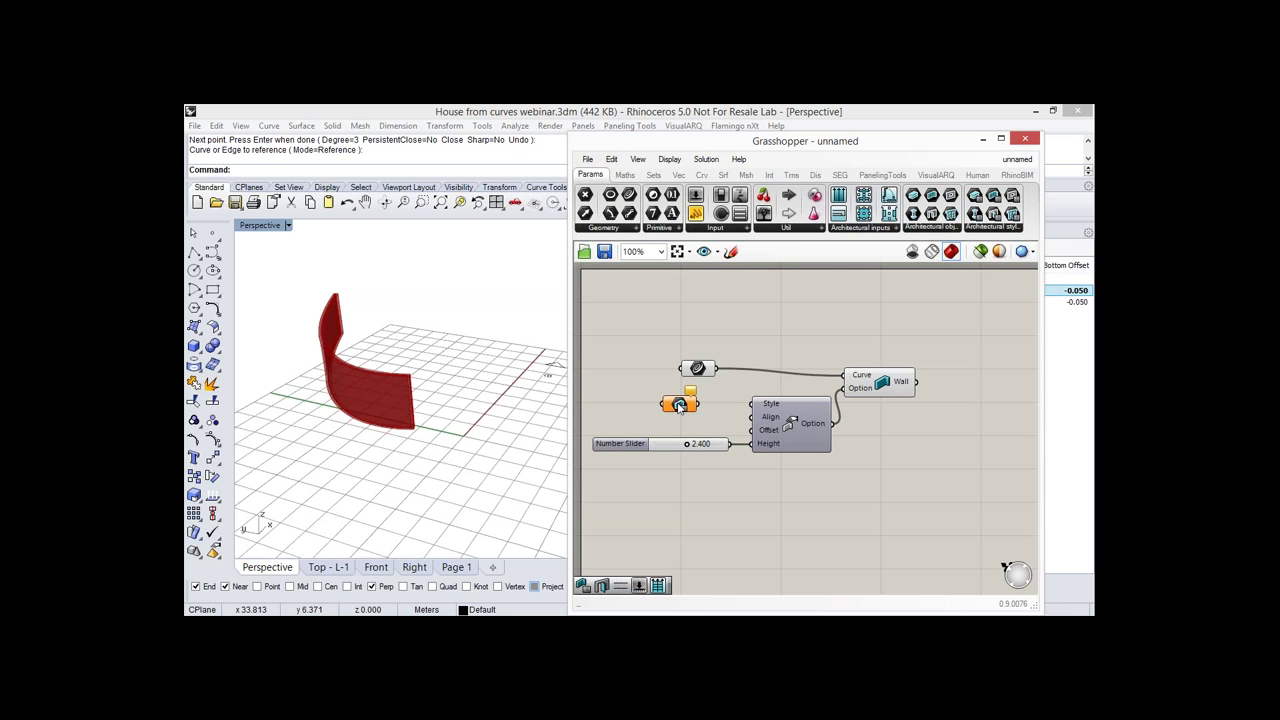
# Assign the wall style "New" to the Wall Style parameter and connect it to the Wall Option's Style input.
pyautogui.rightClick(679, 405)
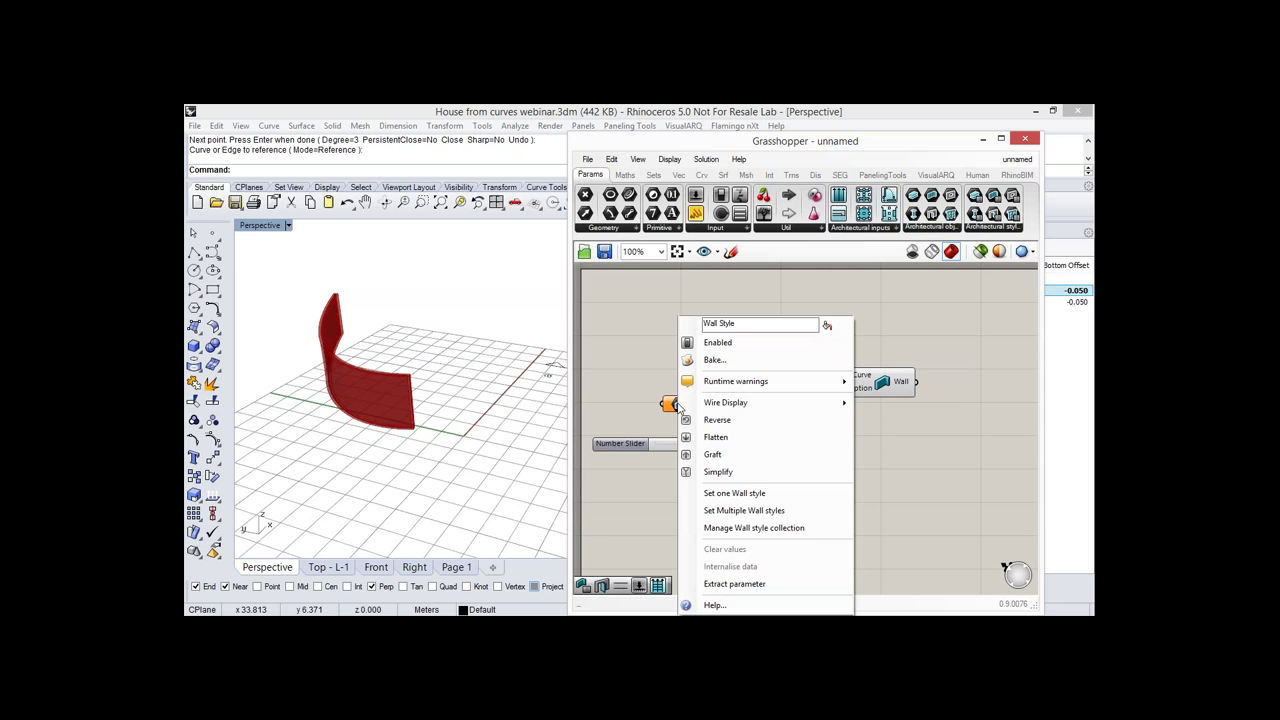
pyautogui.click(748, 494)
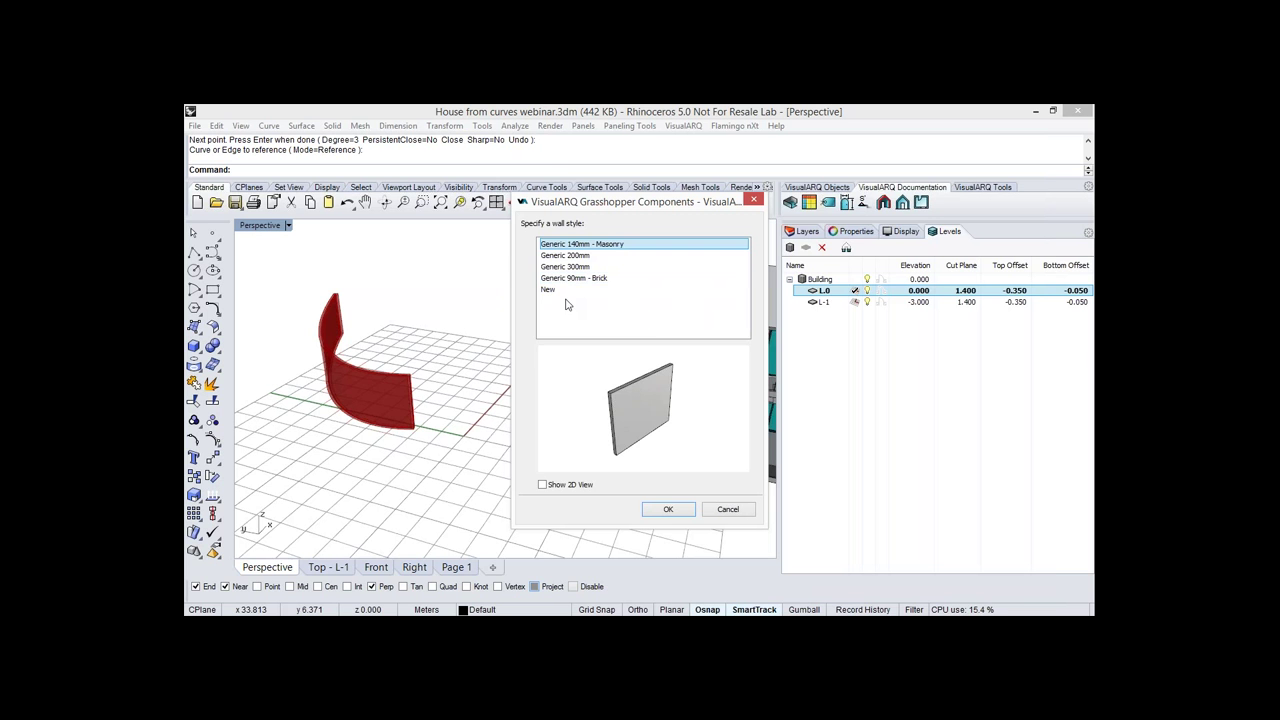
pyautogui.click(565, 304)
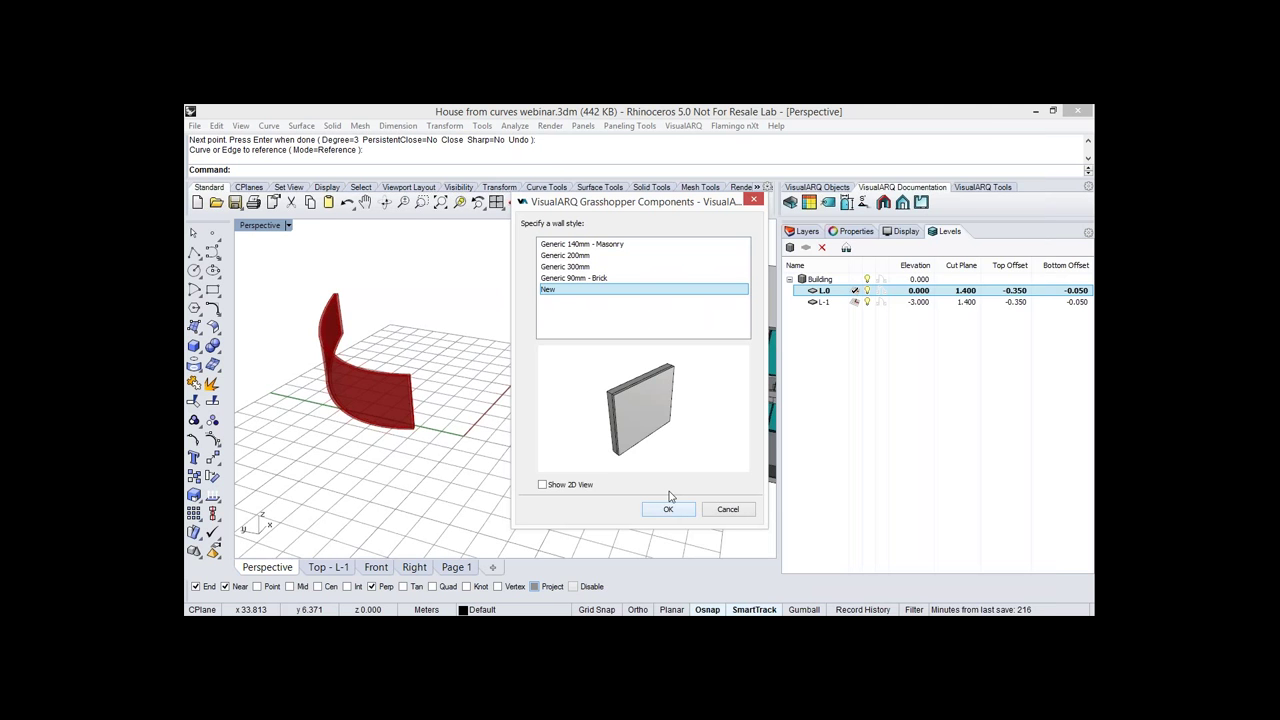
pyautogui.click(668, 509)
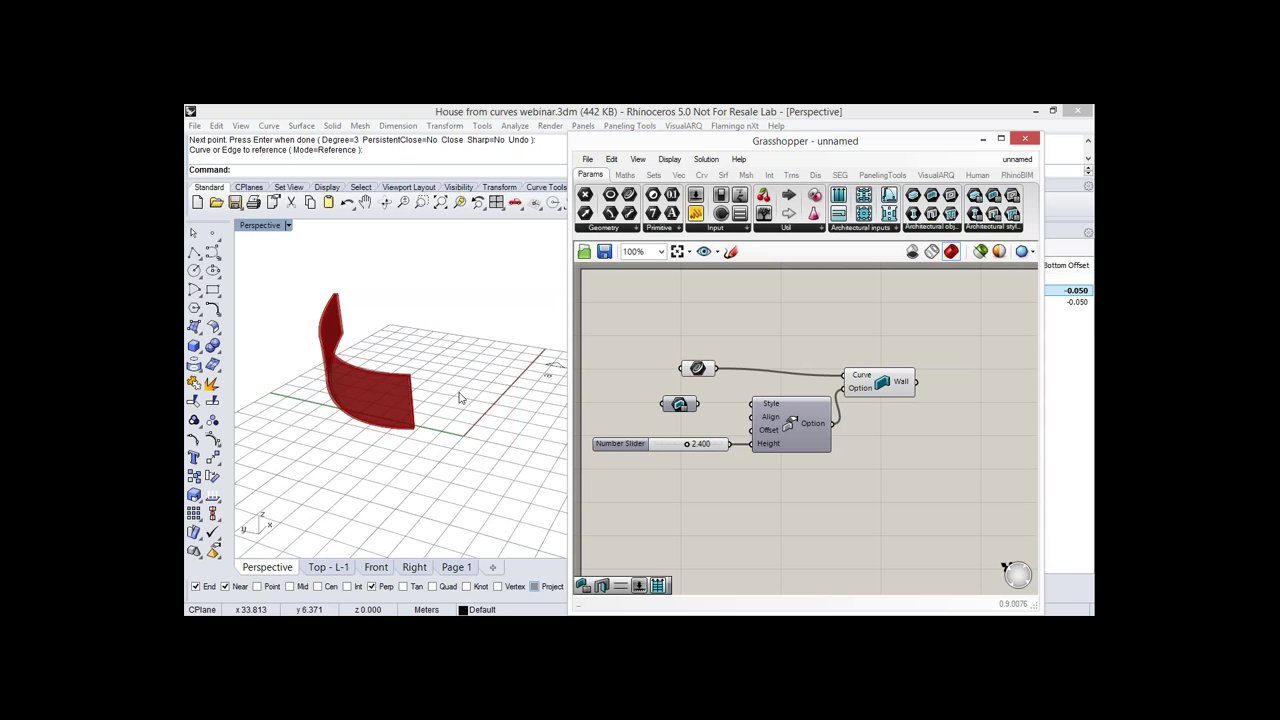
pyautogui.moveTo(460, 397); pyautogui.dragTo(390, 375, button='right')
pyautogui.scroll(3, 390, 370)
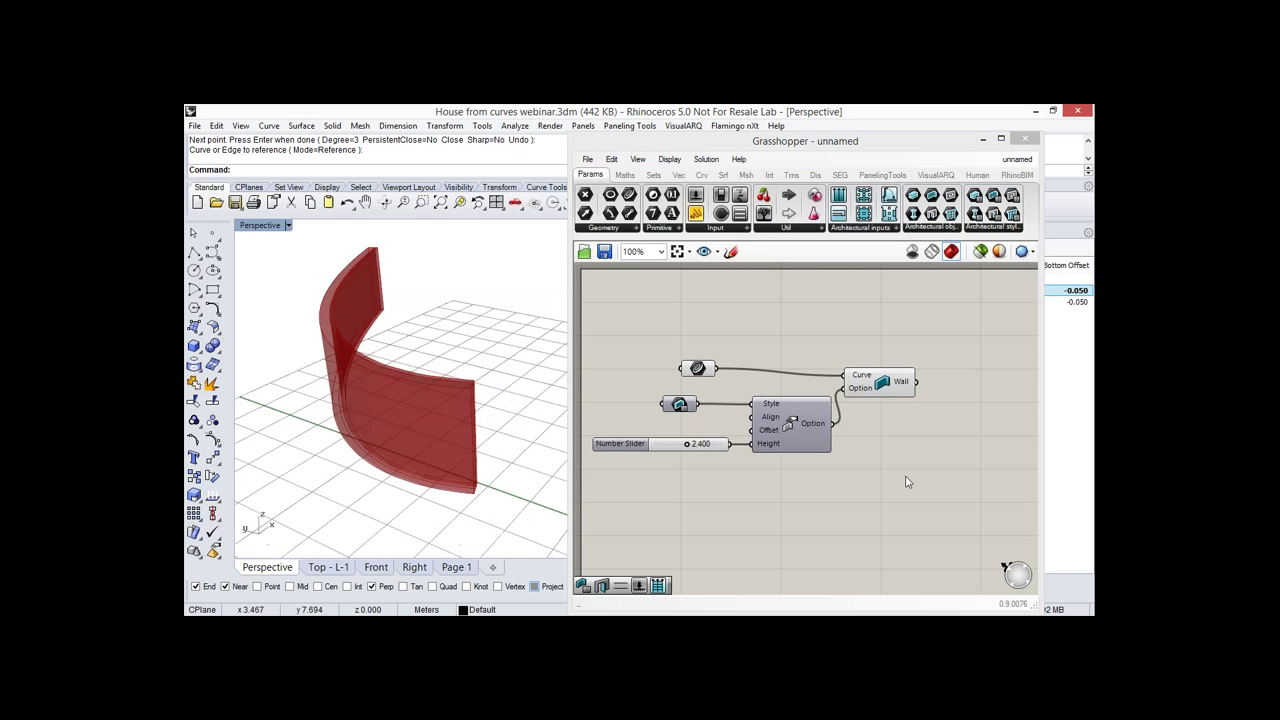
pyautogui.click(773, 464)
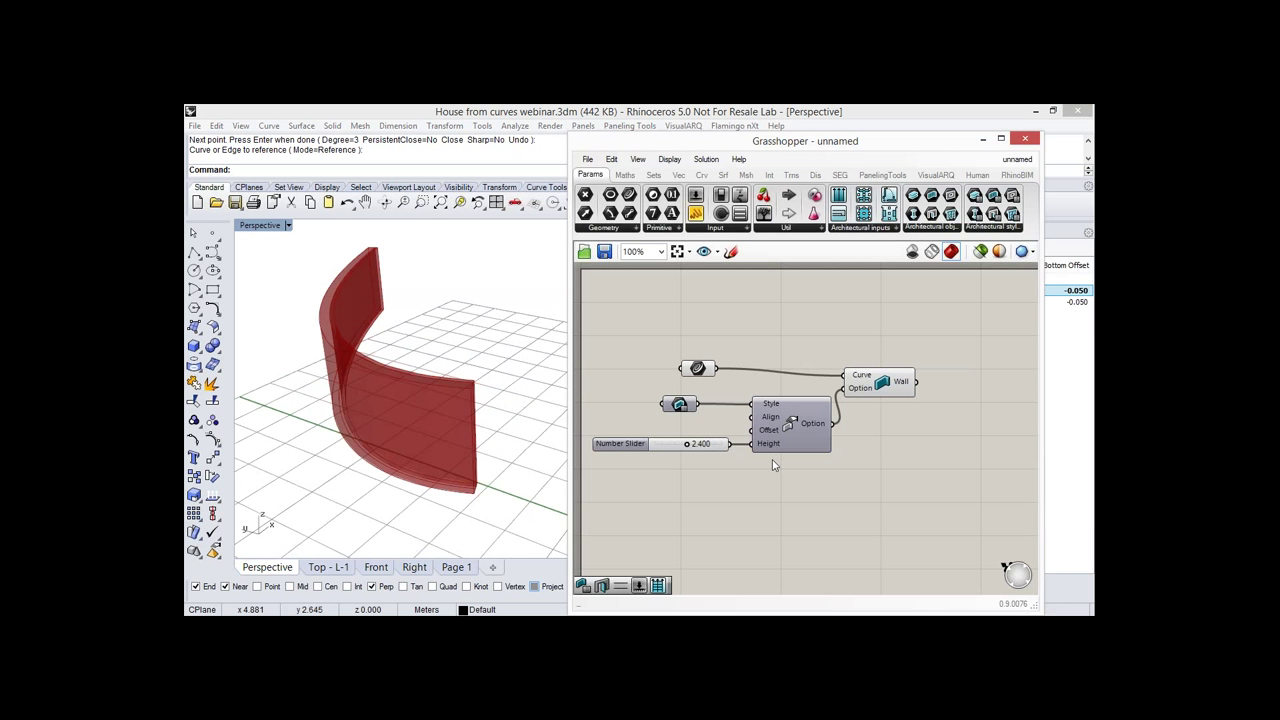
# Add a VisualARQ Door component beyond the Wall component on the canvas.
pyautogui.scroll(-1, 817, 327)
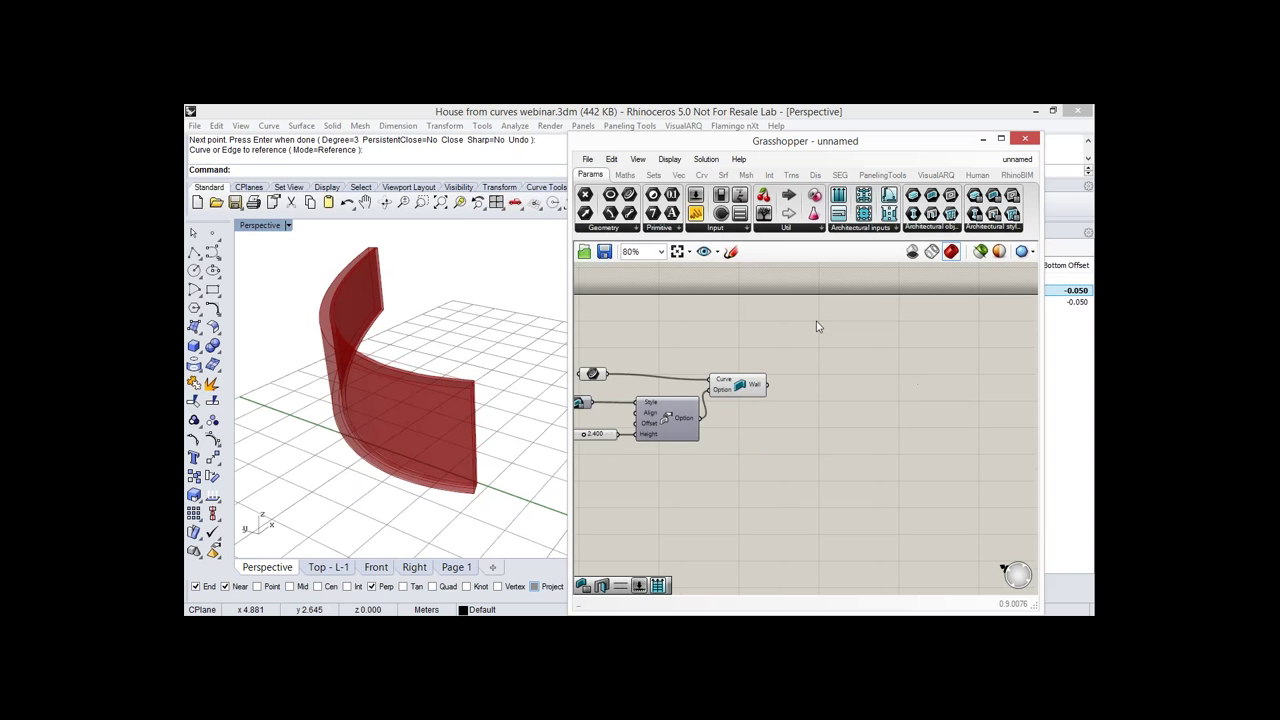
pyautogui.click(938, 177)
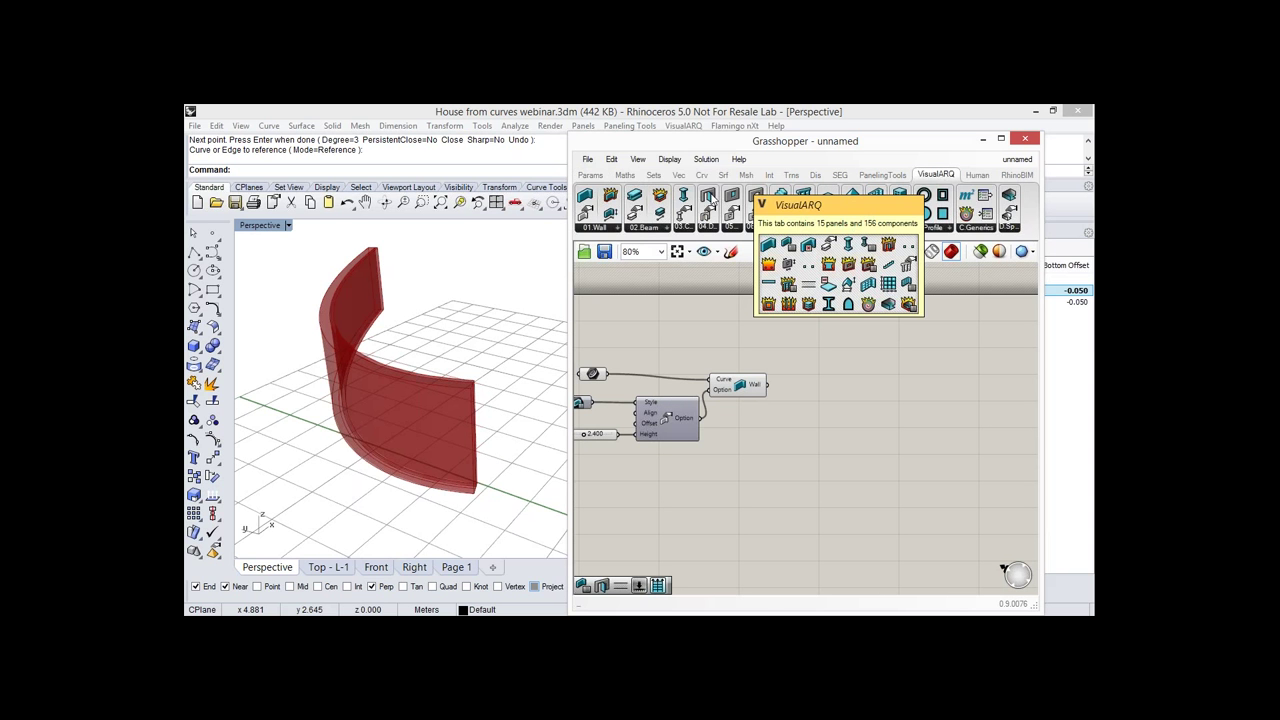
pyautogui.moveTo(707, 194); pyautogui.dragTo(853, 412)
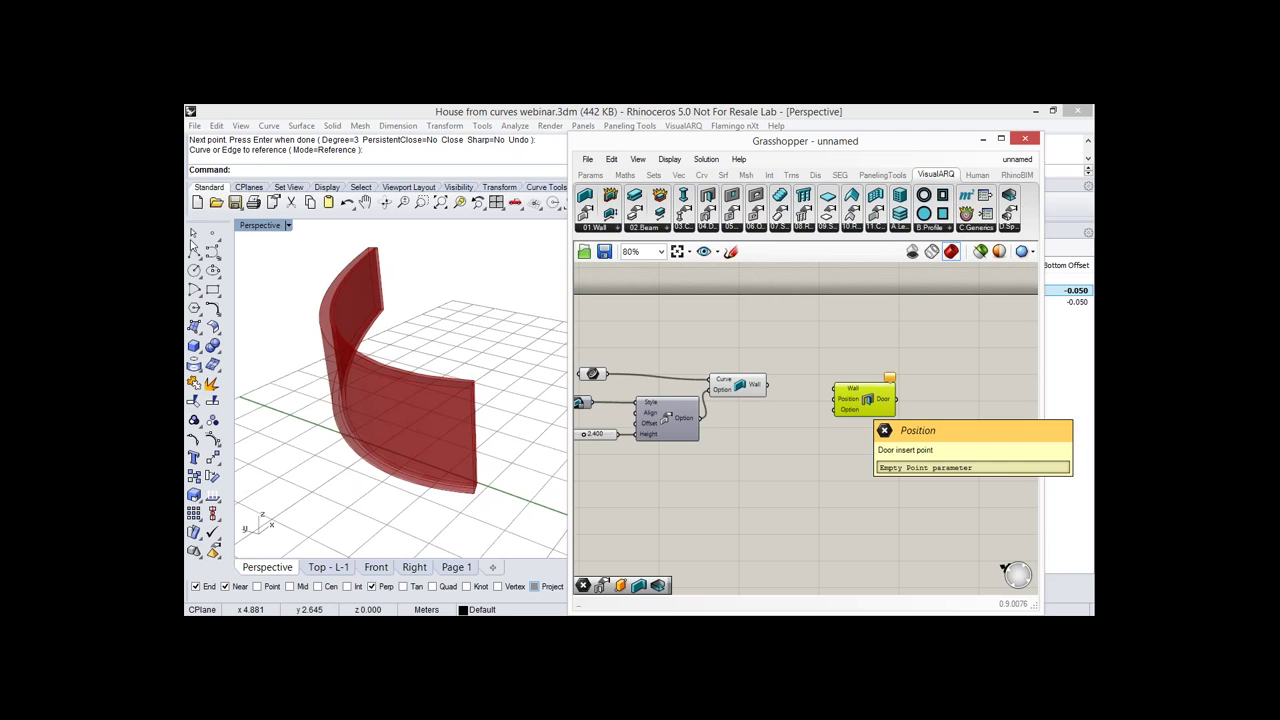
# Place a point object on the ground near the curved wall and add a Point parameter to the canvas.
pyautogui.click(212, 233)
pyautogui.click(338, 484)
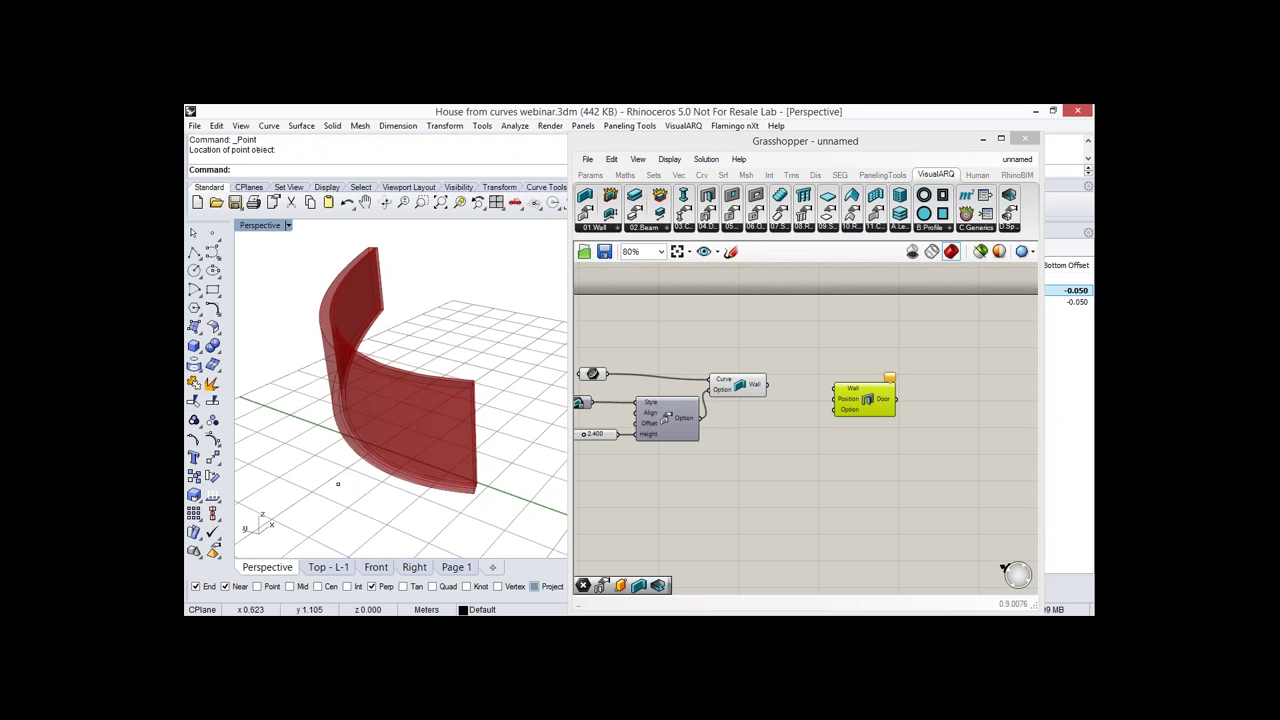
pyautogui.doubleClick(720, 463)
pyautogui.write('poi')
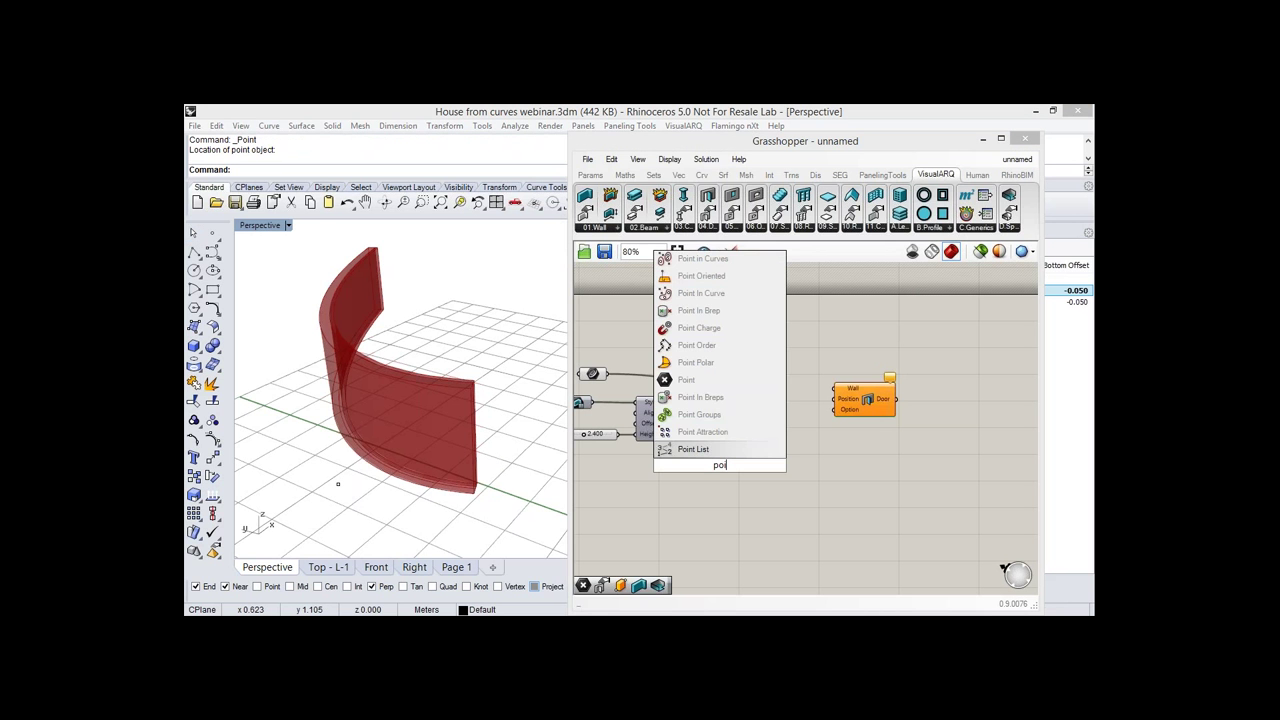
pyautogui.write('nt')
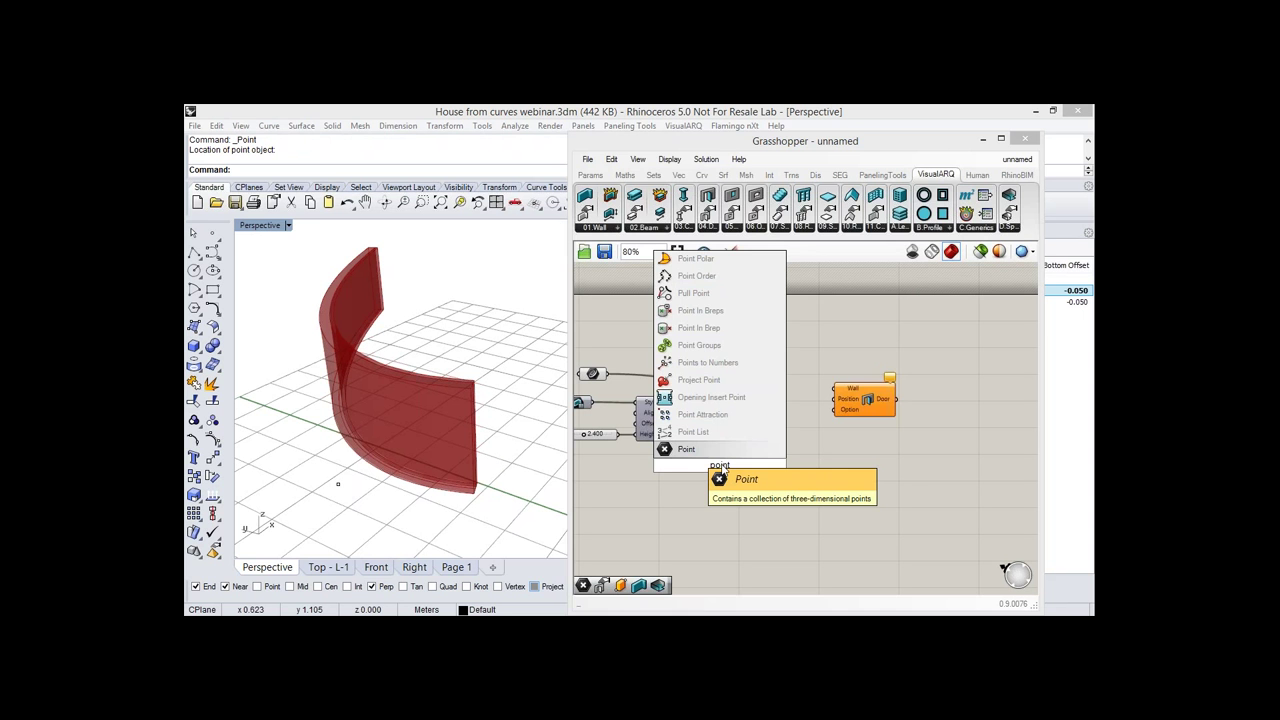
pyautogui.press('Return')
# Reference the placed point in the Point parameter and connect it to the Door component's Position input.
pyautogui.rightClick(716, 465)
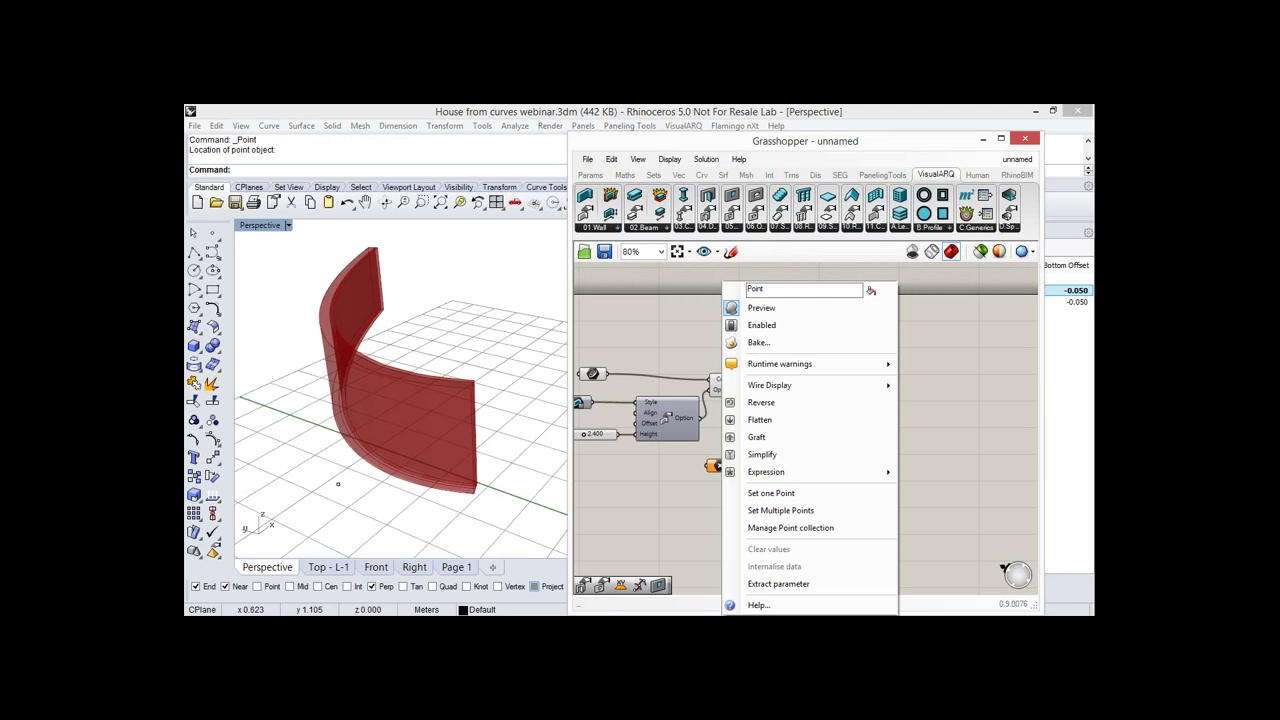
pyautogui.click(771, 493)
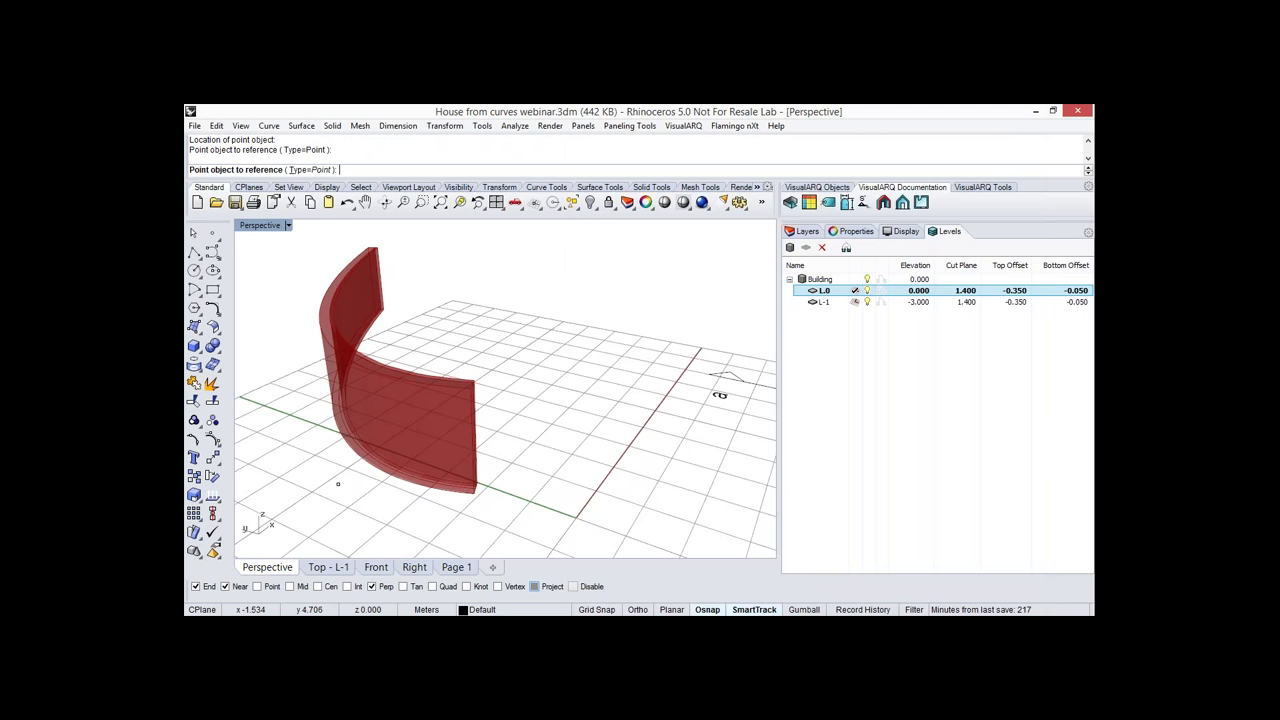
pyautogui.click(338, 484)
pyautogui.moveTo(720, 465); pyautogui.dragTo(767, 457)
pyautogui.moveTo(782, 457); pyautogui.dragTo(833, 390)
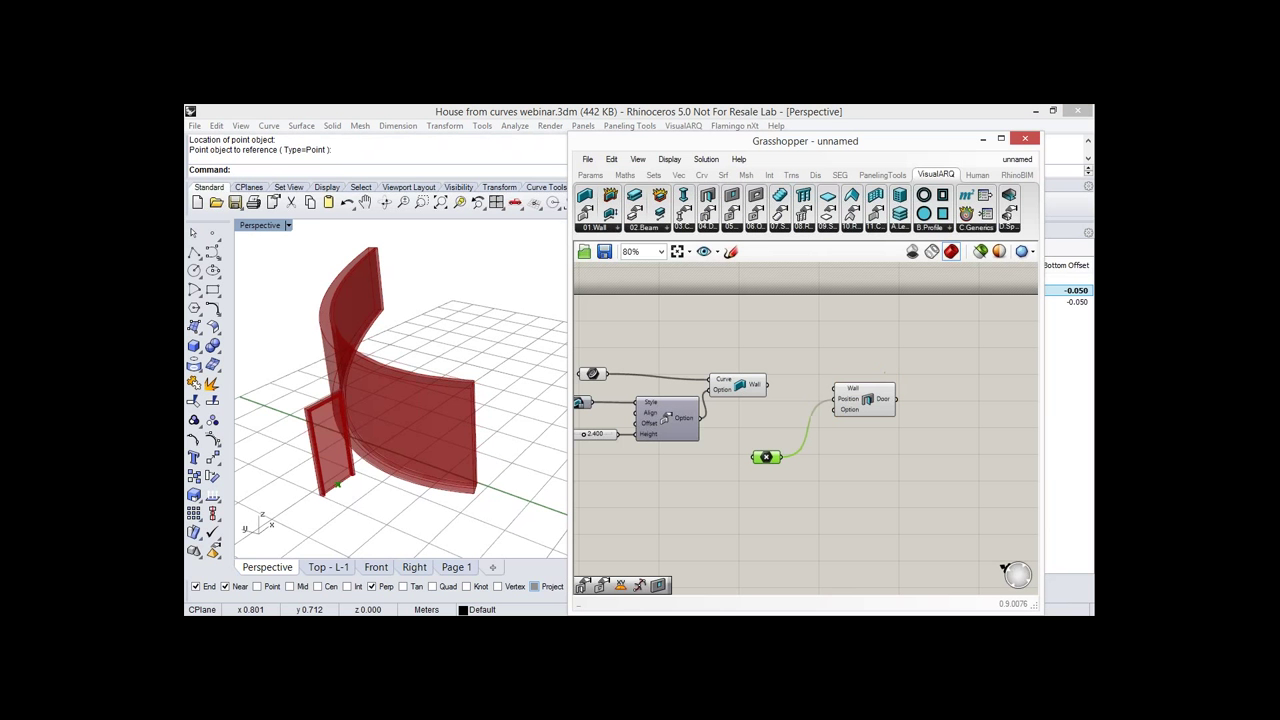
# Space the Door component further out and connect the Wall component's output to its Wall input.
pyautogui.moveTo(852, 392); pyautogui.dragTo(879, 401)
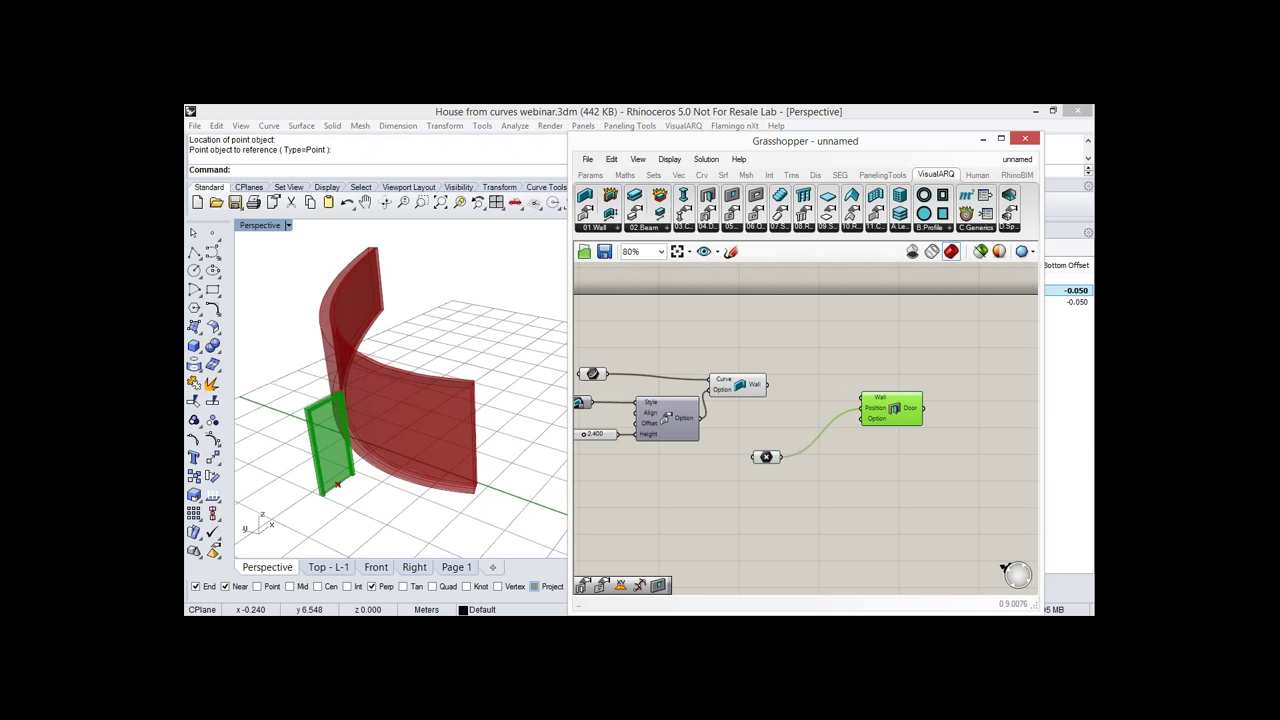
pyautogui.moveTo(430, 350); pyautogui.dragTo(404, 366, button='right')
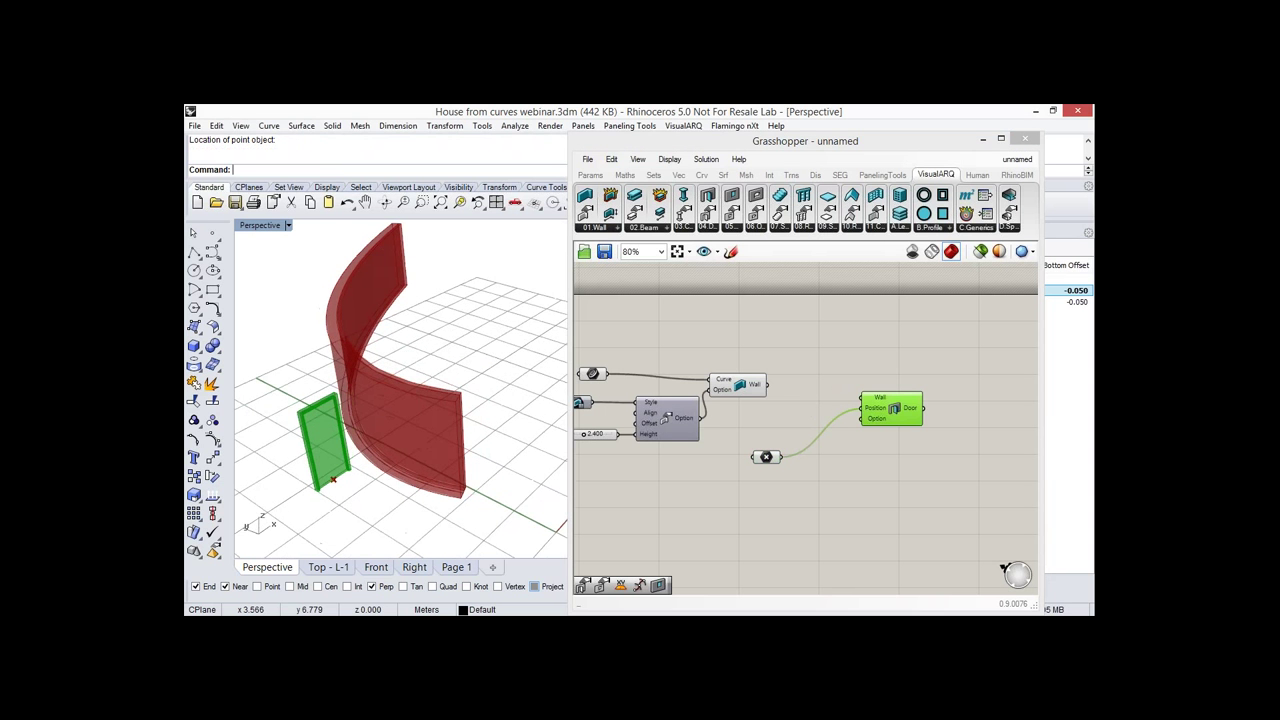
pyautogui.click(1004, 568)
pyautogui.moveTo(766, 384); pyautogui.dragTo(861, 398)
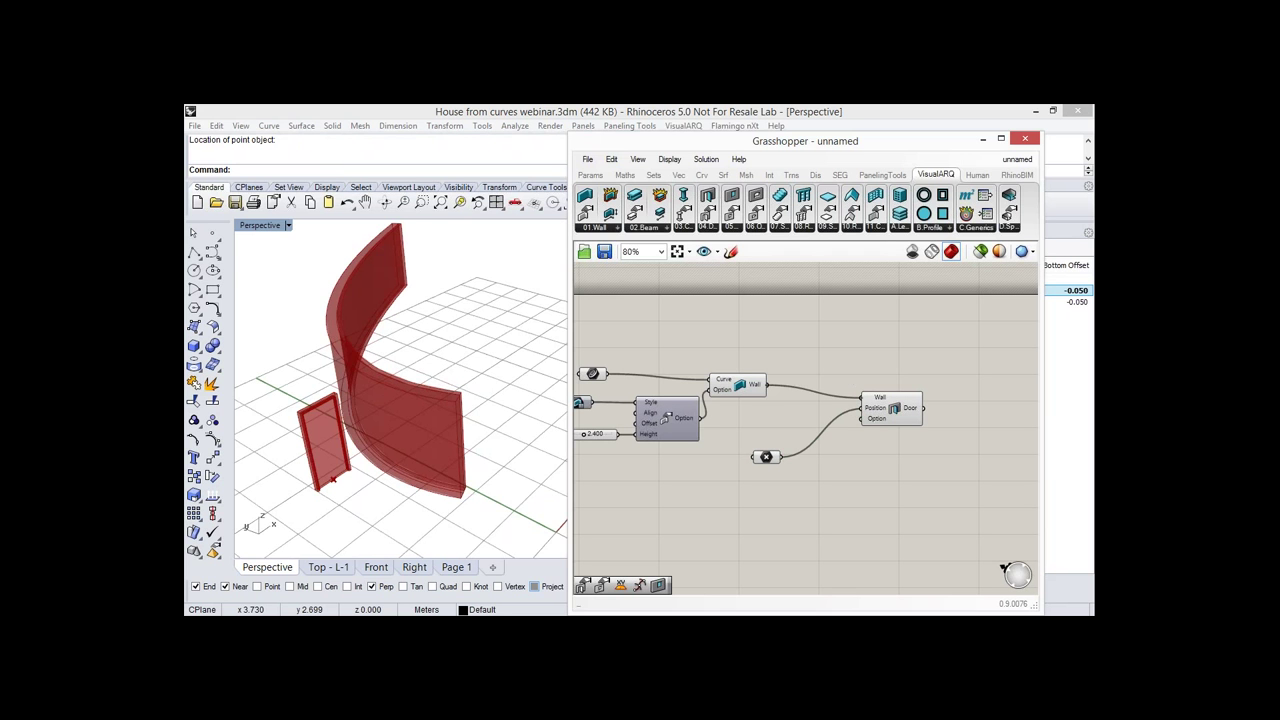
# Move the referenced point along the outside of the curved wall to reposition the door.
pyautogui.moveTo(294, 481); pyautogui.dragTo(352, 483, button='right')
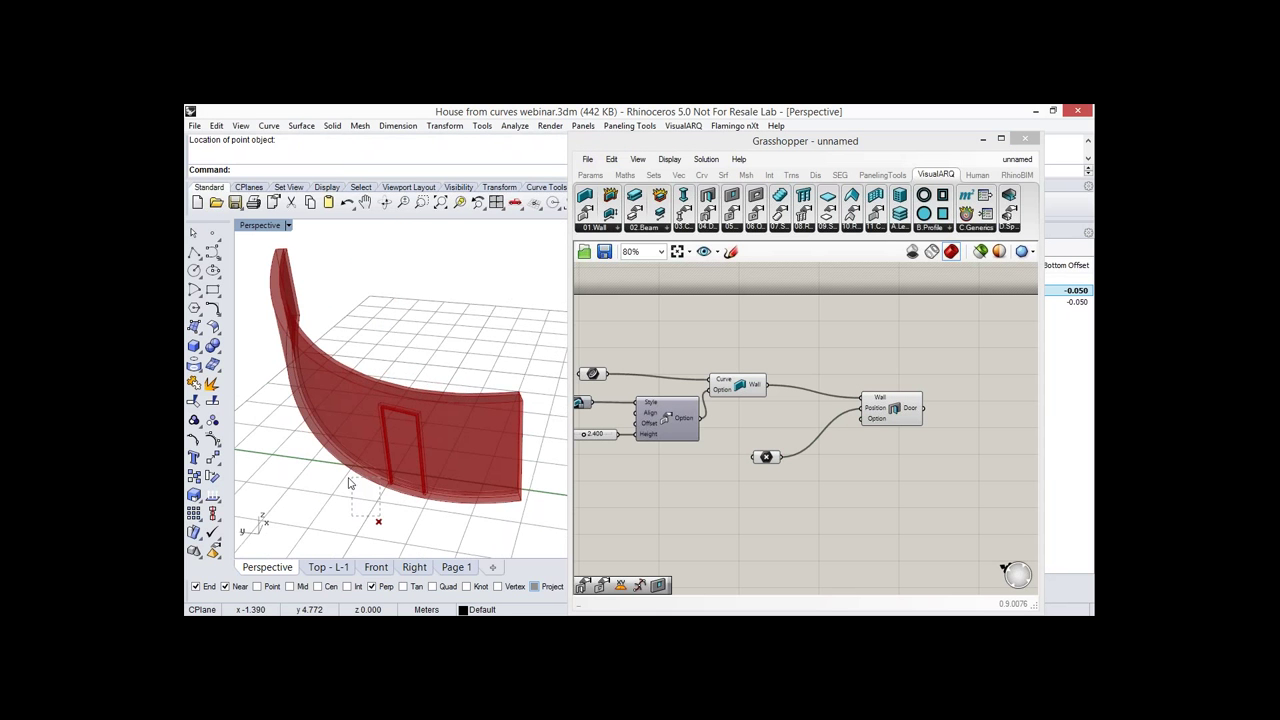
pyautogui.click(348, 479)
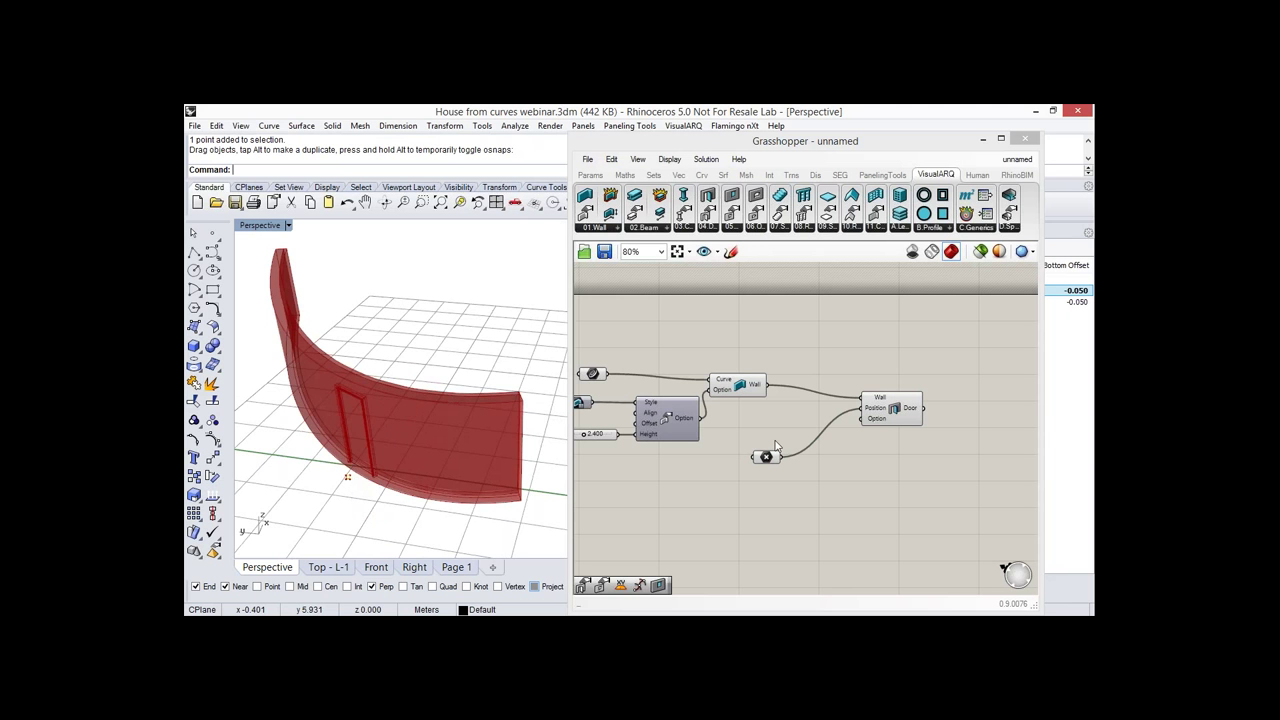
pyautogui.click(775, 446)
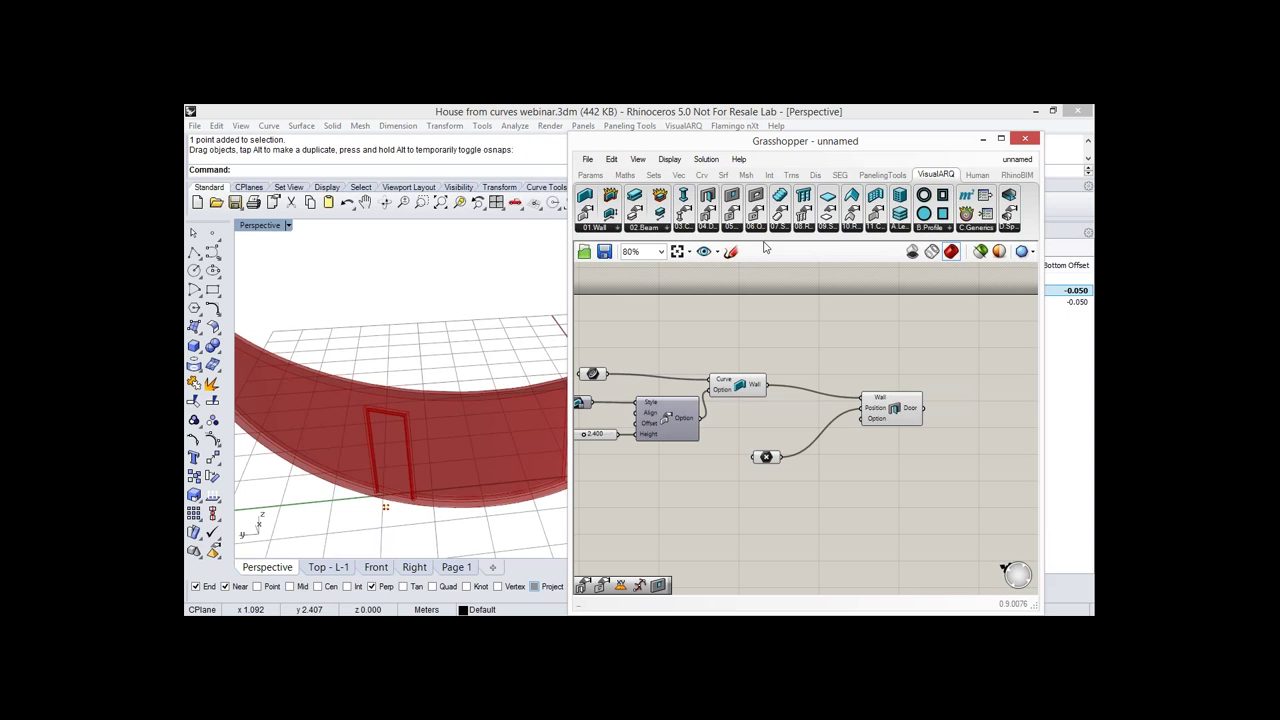
# Add a Door Option component below the Point parameter and connect it to the Door's Option input, tidying the component layout.
pyautogui.moveTo(766, 457); pyautogui.dragTo(817, 408)
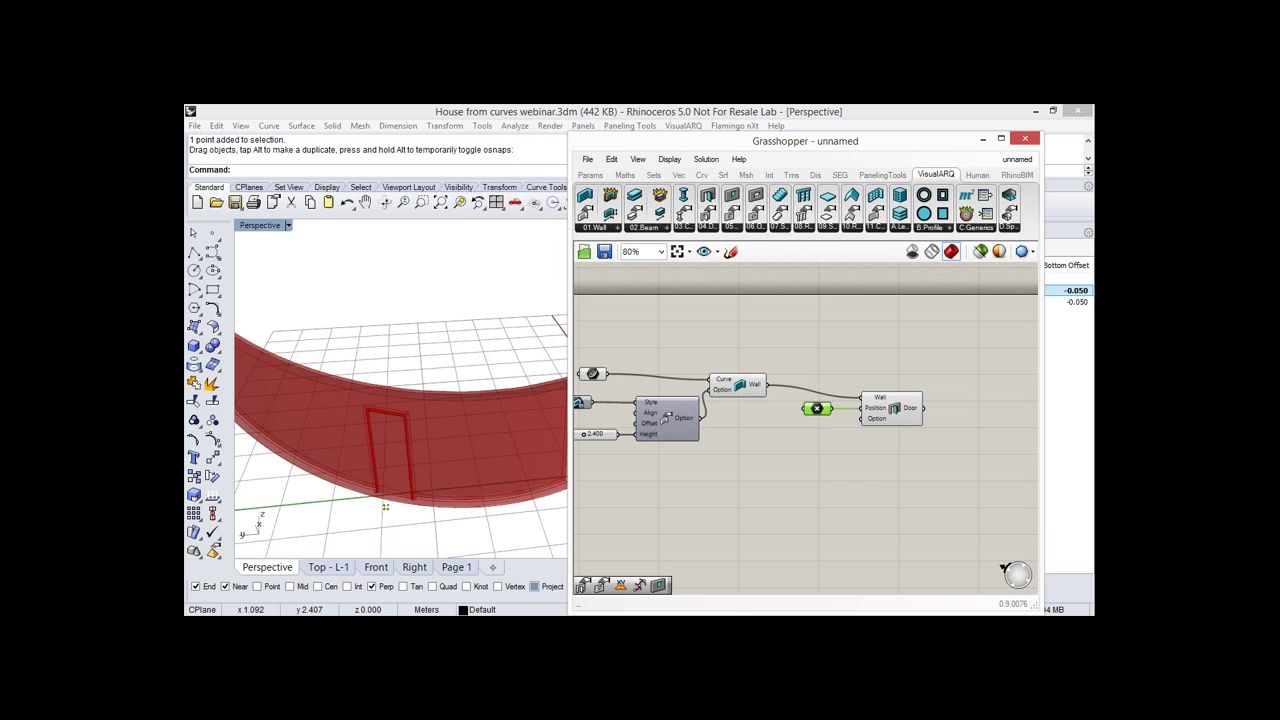
pyautogui.click(824, 488)
pyautogui.moveTo(895, 408); pyautogui.dragTo(926, 400)
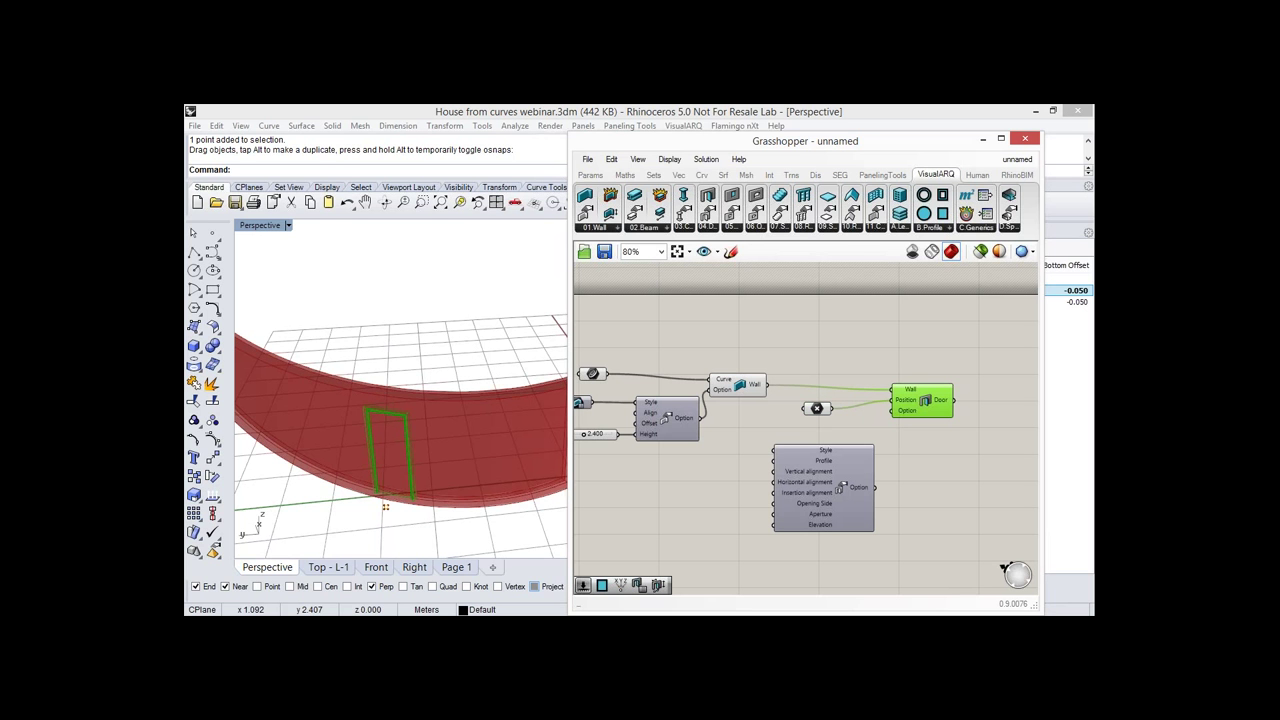
pyautogui.moveTo(875, 488); pyautogui.dragTo(892, 411)
pyautogui.moveTo(845, 488); pyautogui.dragTo(853, 492)
# Add a Number Slider, connect it to the Door Option's Aperture input and set it to 0.317.
pyautogui.doubleClick(709, 483)
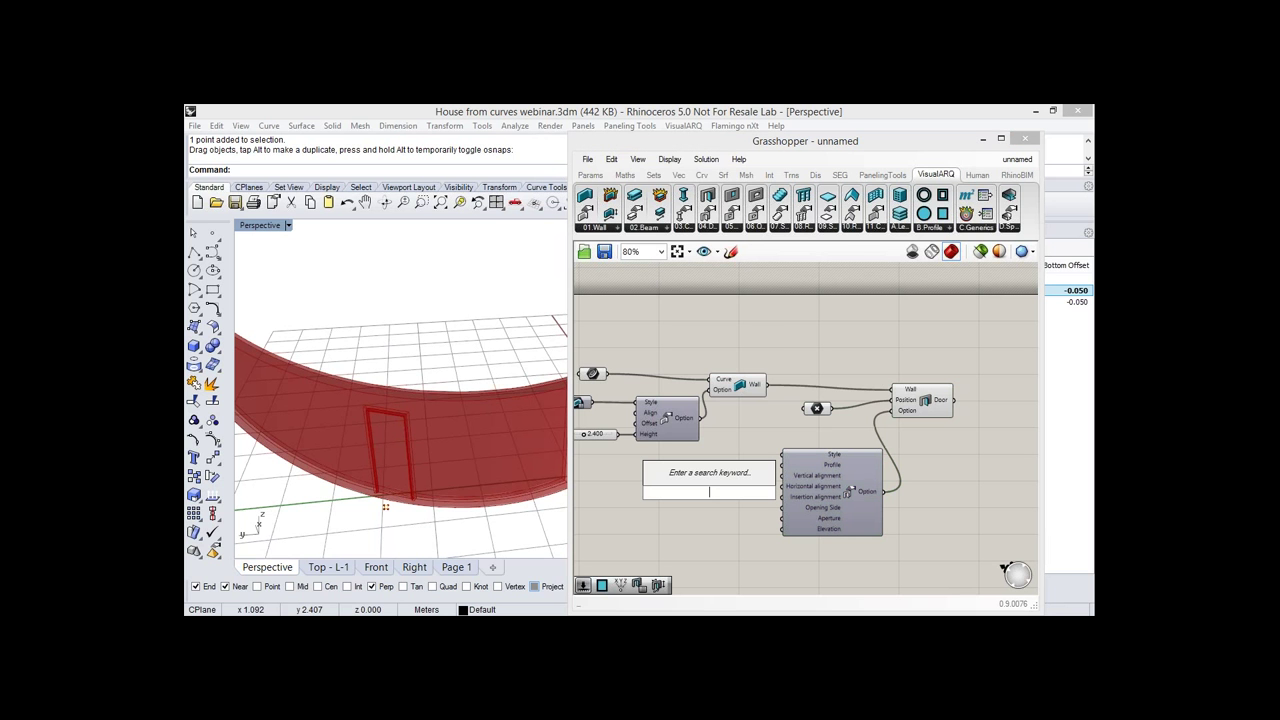
pyautogui.write('slider')
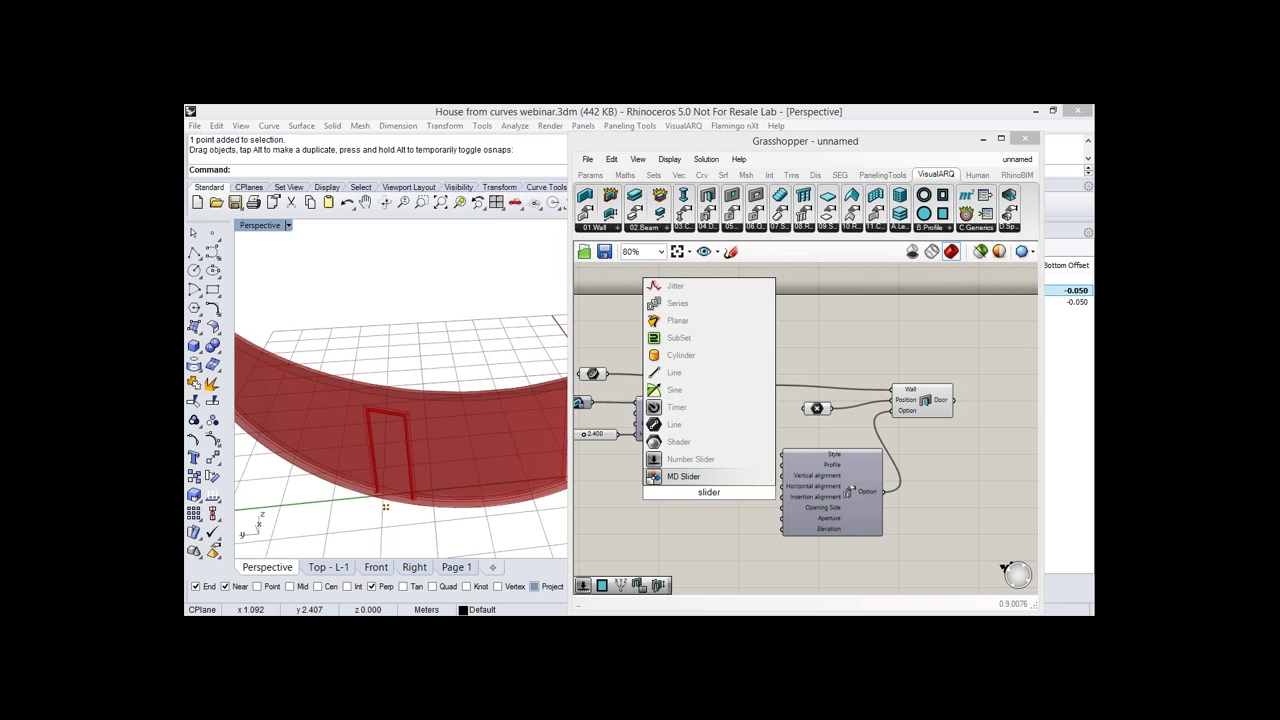
pyautogui.click(691, 460)
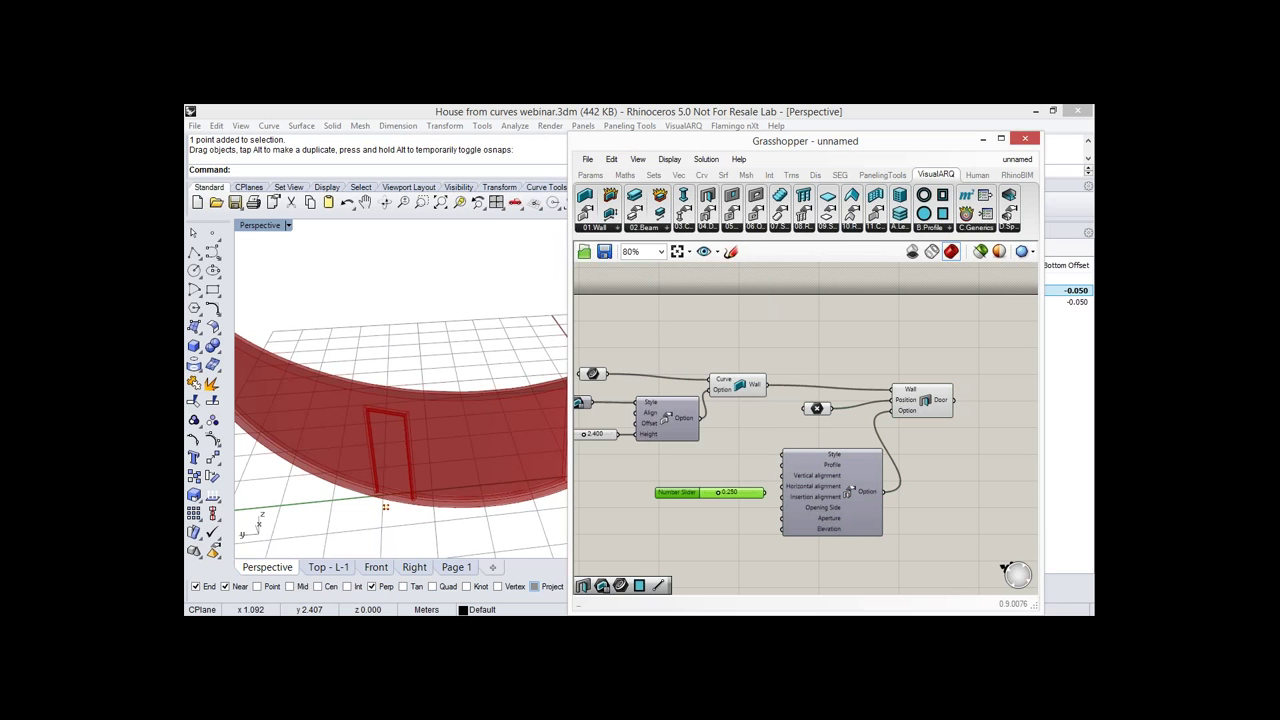
pyautogui.moveTo(676, 492); pyautogui.dragTo(659, 516)
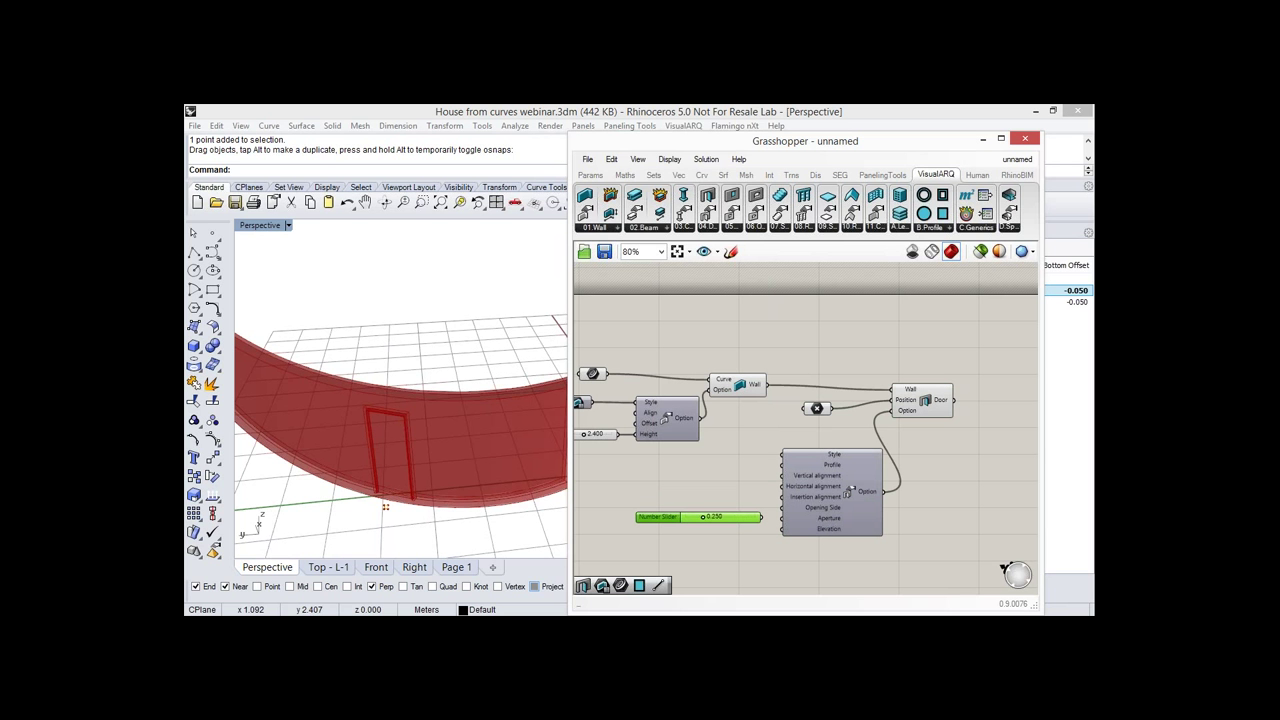
pyautogui.moveTo(658, 517); pyautogui.dragTo(661, 523)
pyautogui.moveTo(706, 523); pyautogui.dragTo(710, 523)
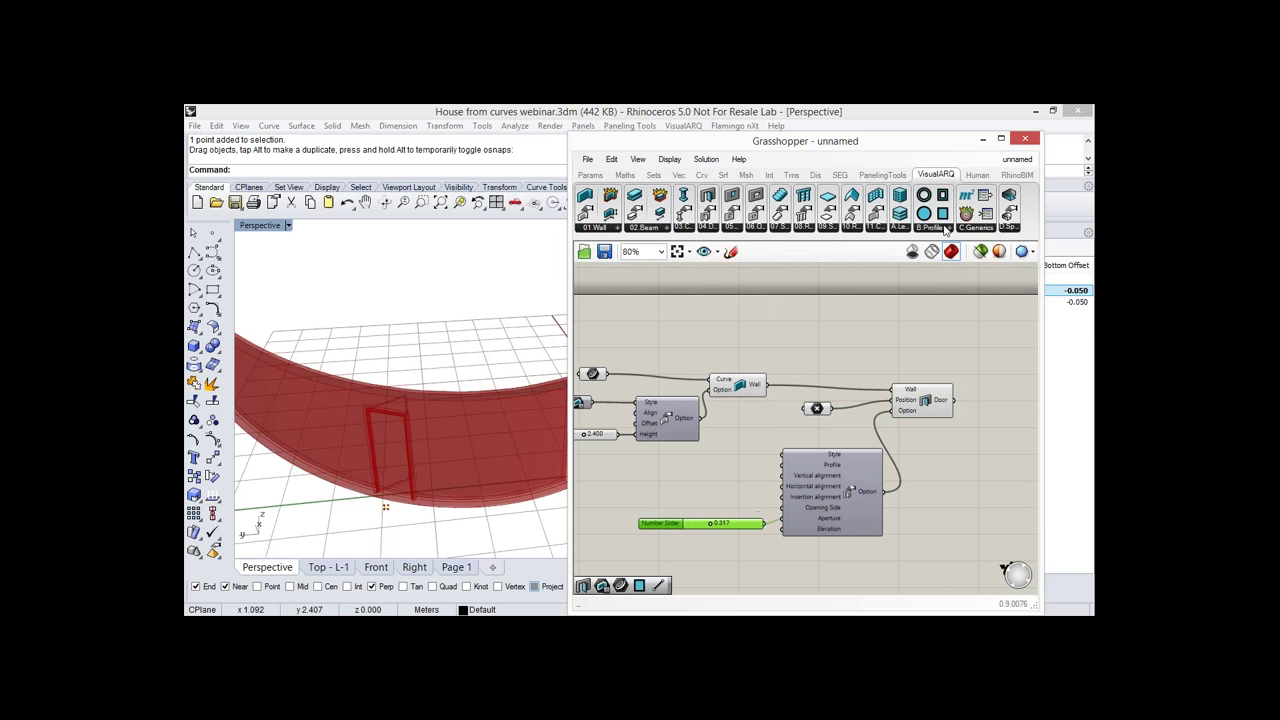
# Add a Rectangular Profile component and connect it to the Door Option's Profile input.
pyautogui.click(944, 228)
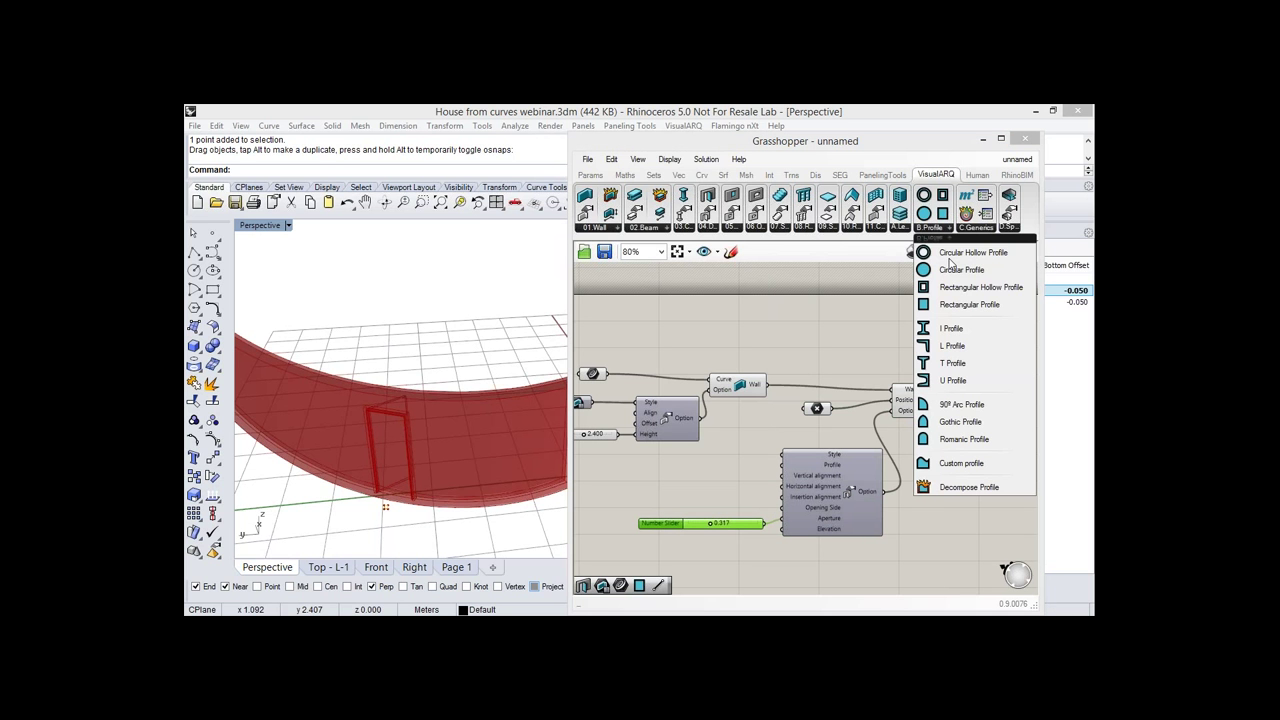
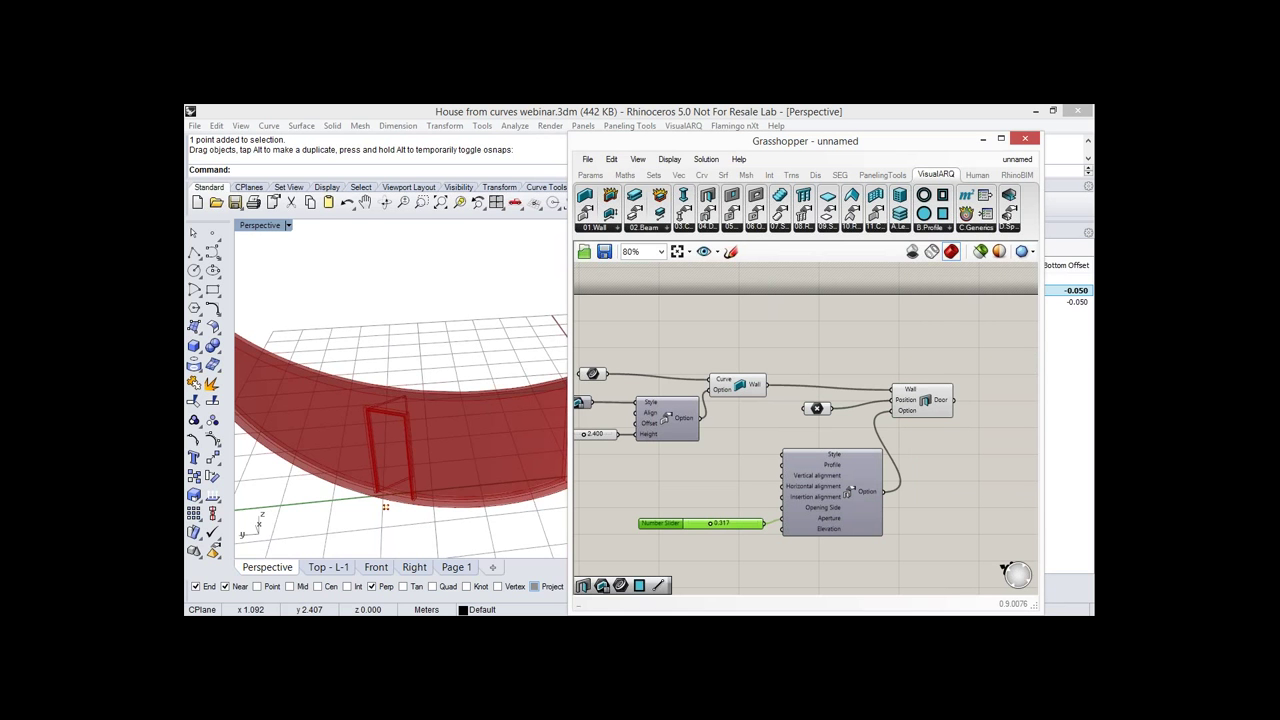
pyautogui.click(719, 478)
pyautogui.moveTo(751, 478); pyautogui.dragTo(709, 468)
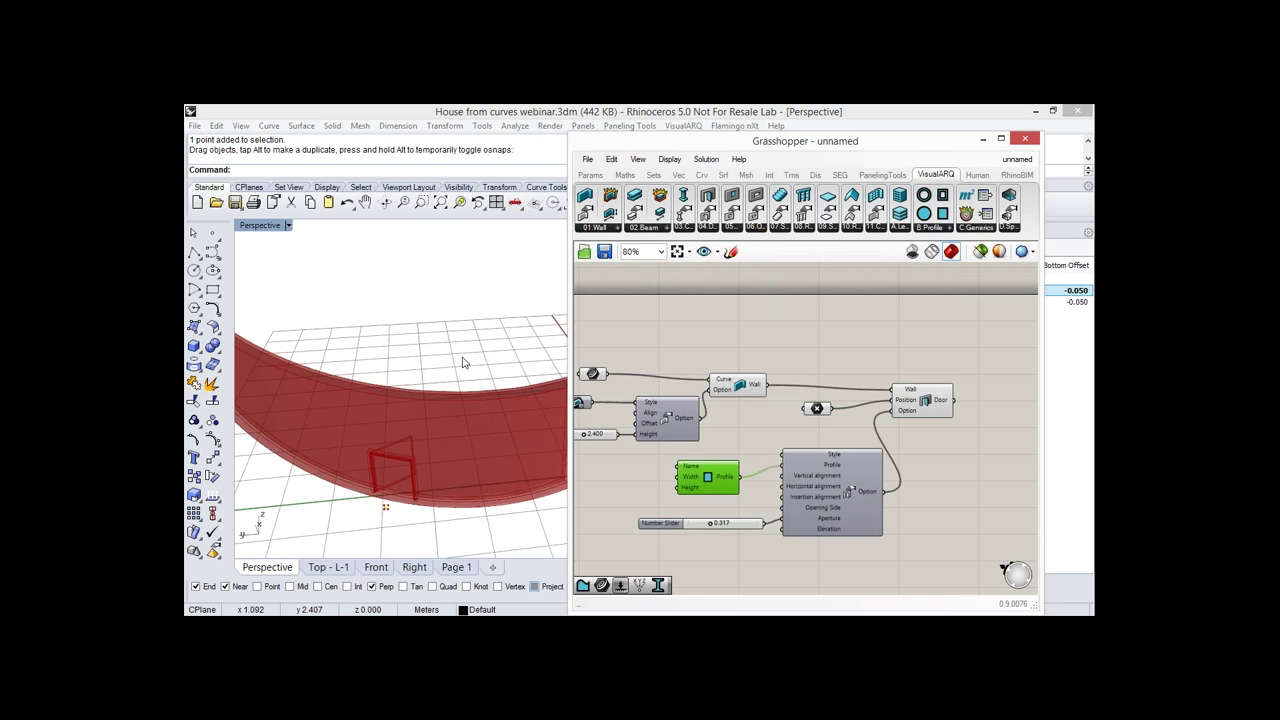
# Draw a small closed curve on the ground in front of the wall and reference it in a new Curve parameter.
pyautogui.moveTo(463, 362); pyautogui.dragTo(540, 365, button='right')
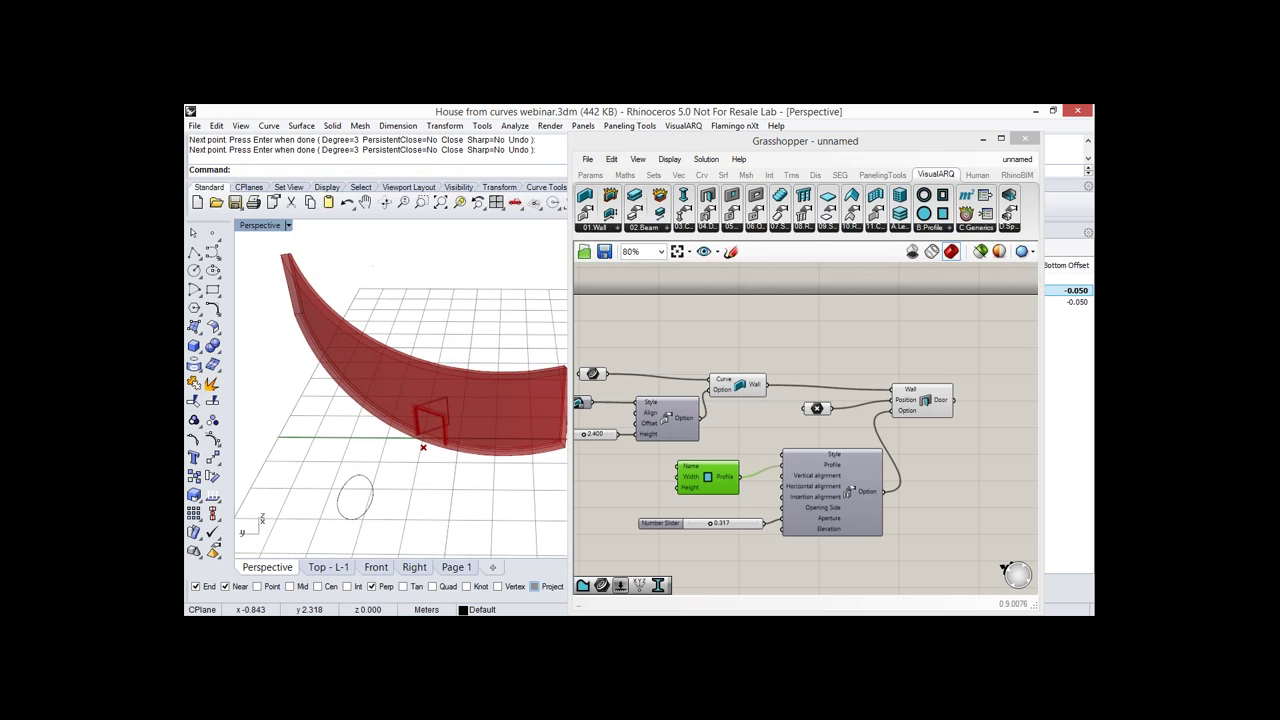
pyautogui.moveTo(698, 570); pyautogui.dragTo(708, 508, button='right')
pyautogui.doubleClick(708, 508)
pyautogui.write('c')
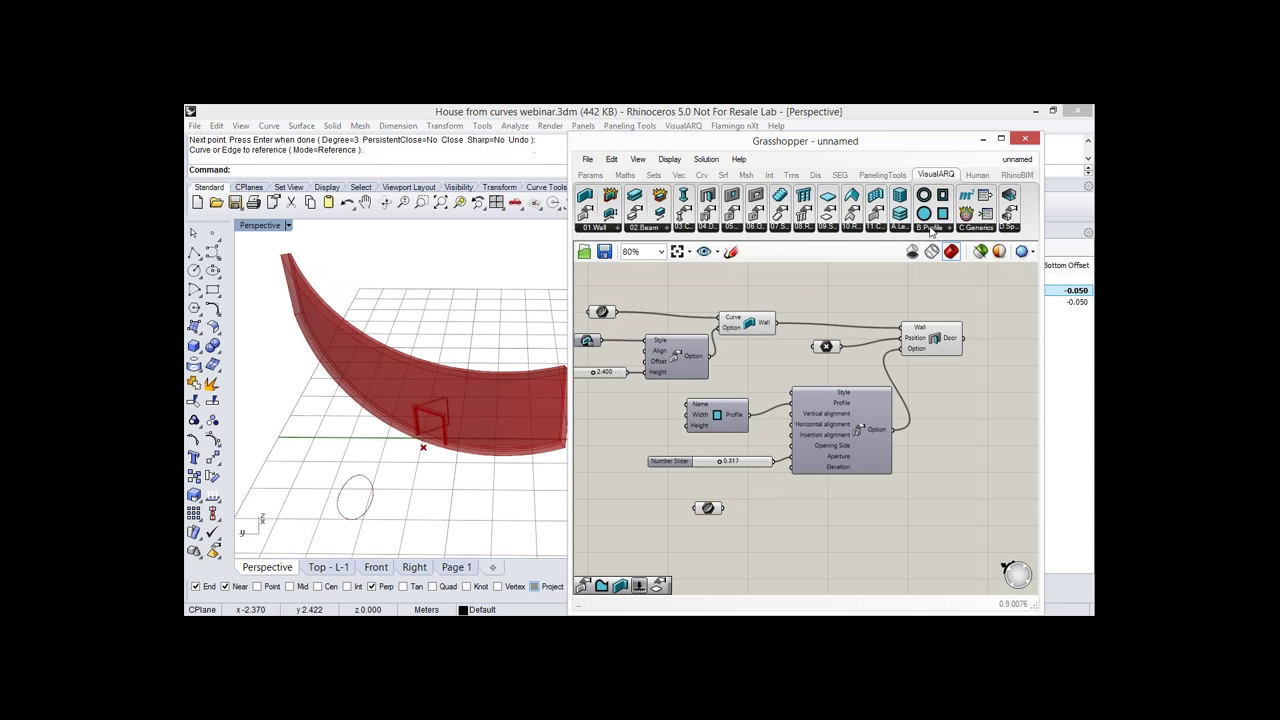
# Add a Custom Profile component, feed it the Curve parameter and use it as the Door Option's Profile in place of the rectangular one.
pyautogui.click(930, 228)
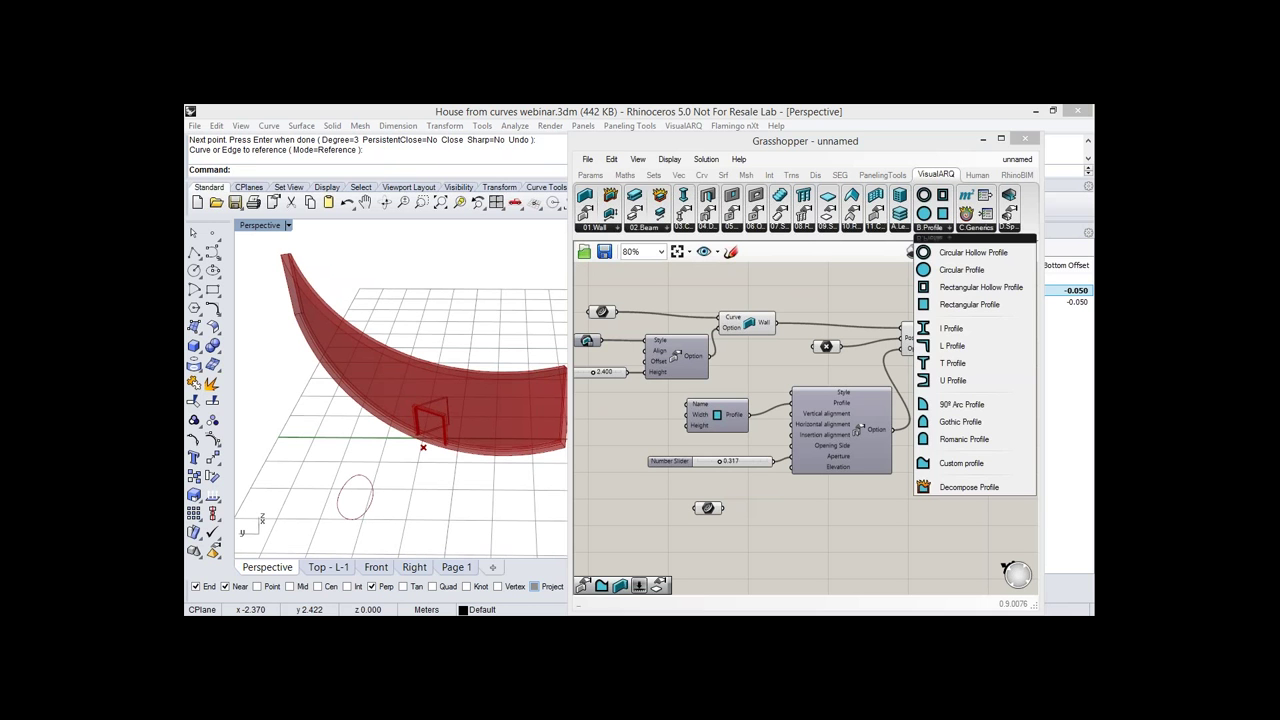
pyautogui.click(961, 463)
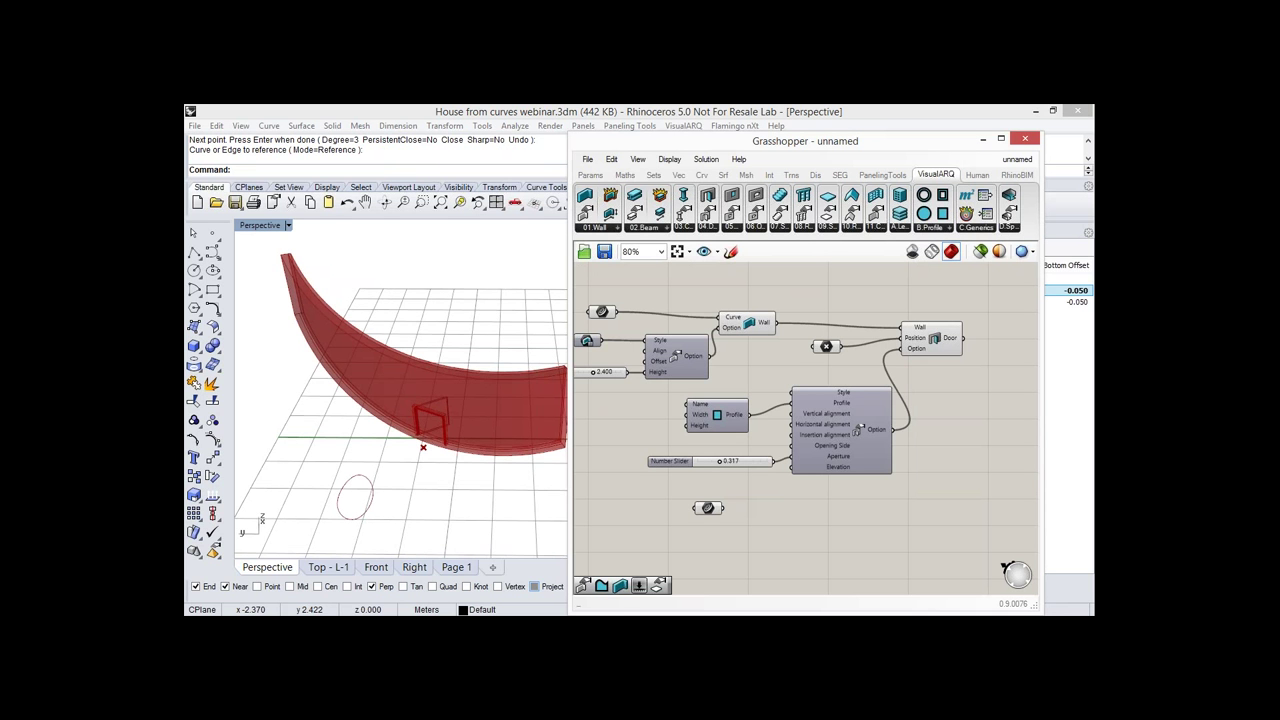
pyautogui.click(771, 510)
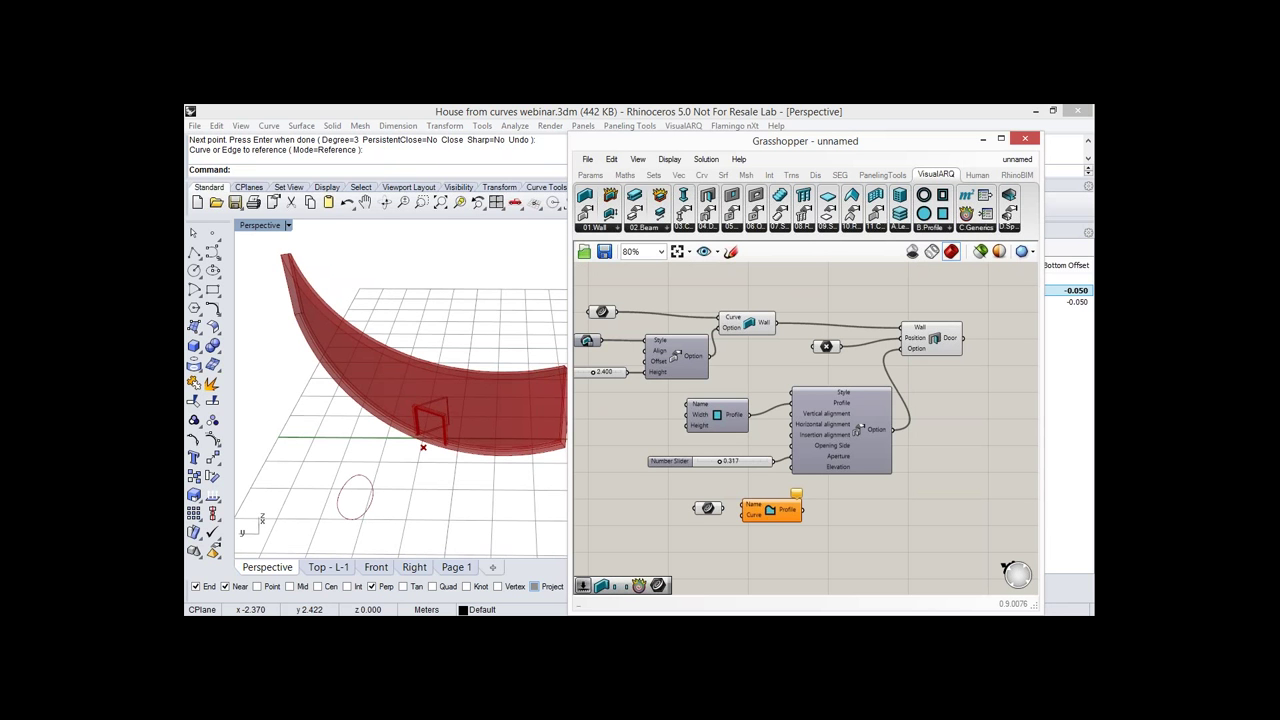
pyautogui.moveTo(708, 508); pyautogui.dragTo(685, 513)
pyautogui.moveTo(700, 513); pyautogui.dragTo(746, 508)
pyautogui.moveTo(777, 508); pyautogui.dragTo(791, 405)
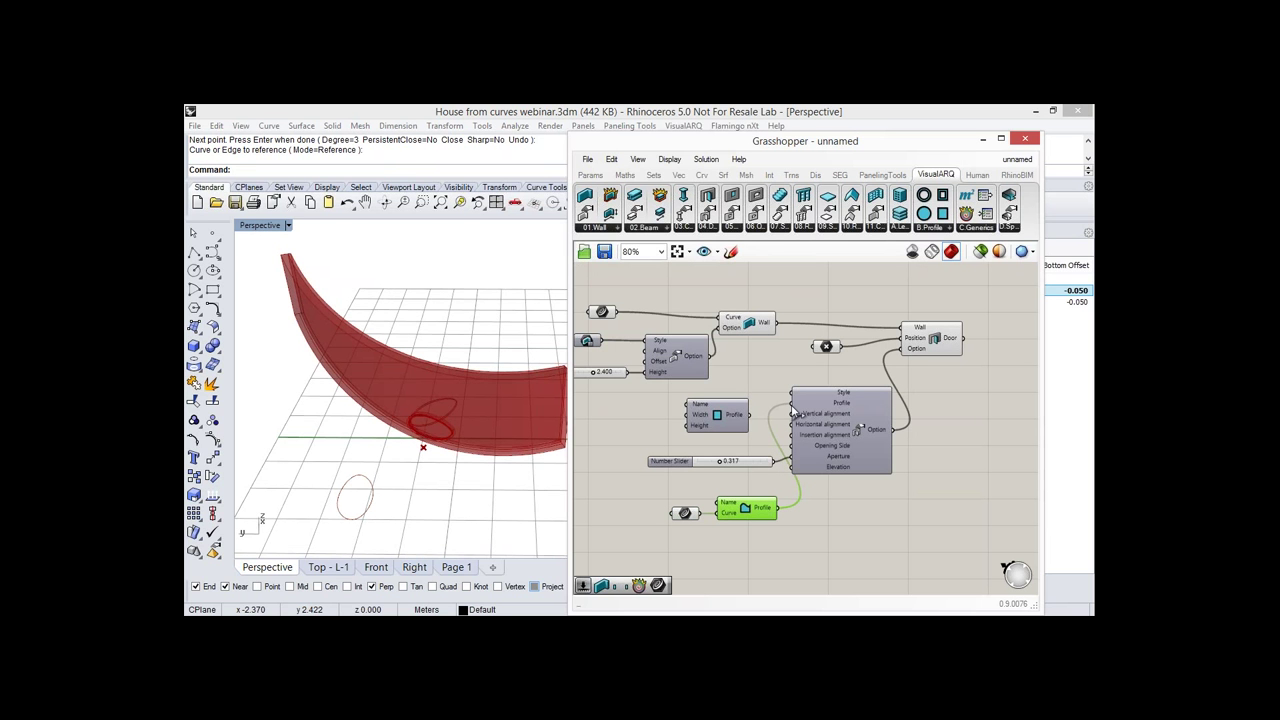
# Rotate the closed profile curve on the ground and reshape it into a rounder outline by moving its control points.
pyautogui.moveTo(370, 490); pyautogui.dragTo(415, 500, button='right')
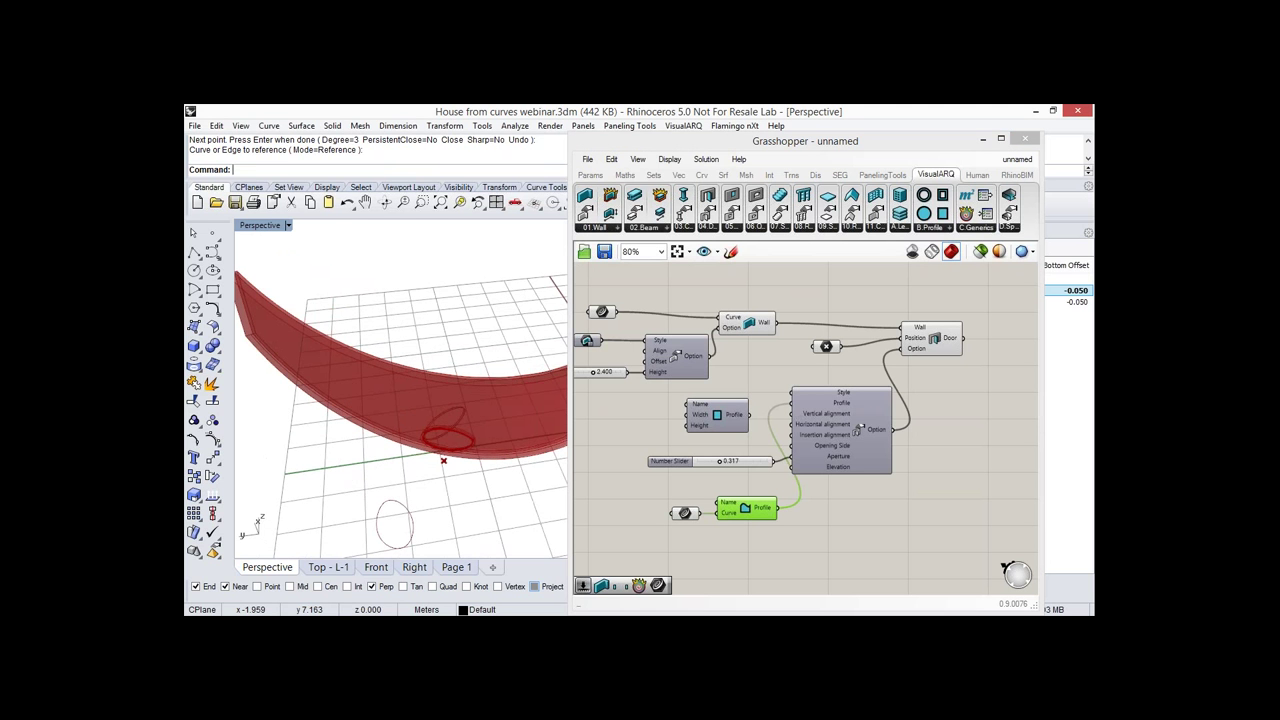
pyautogui.click(378, 533)
pyautogui.click(213, 477)
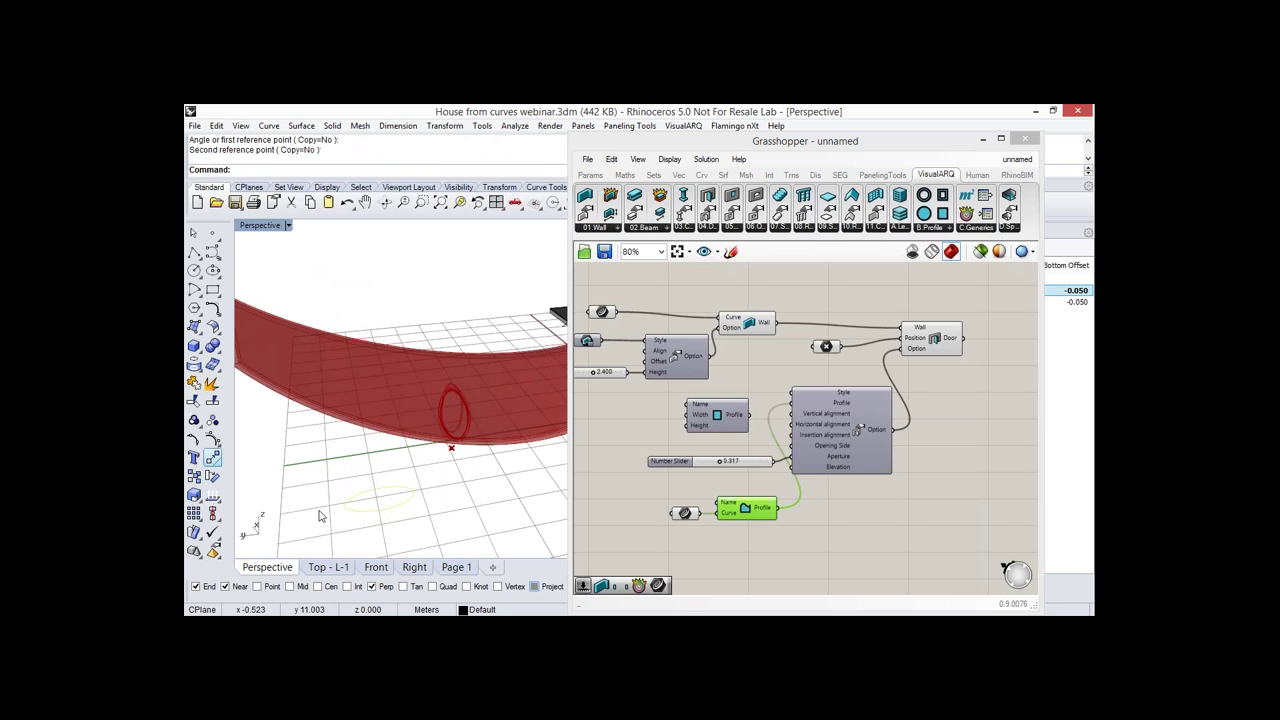
pyautogui.press('F10')
pyautogui.click(325, 512)
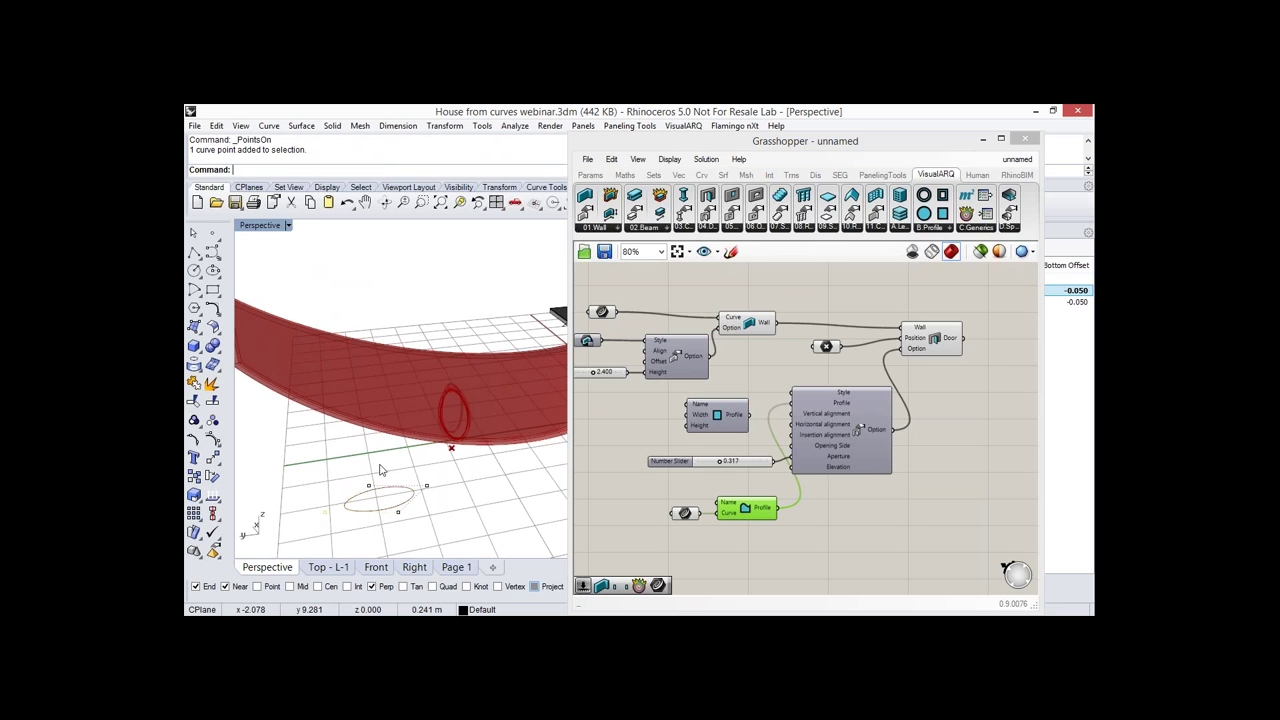
pyautogui.moveTo(380, 470); pyautogui.dragTo(327, 493)
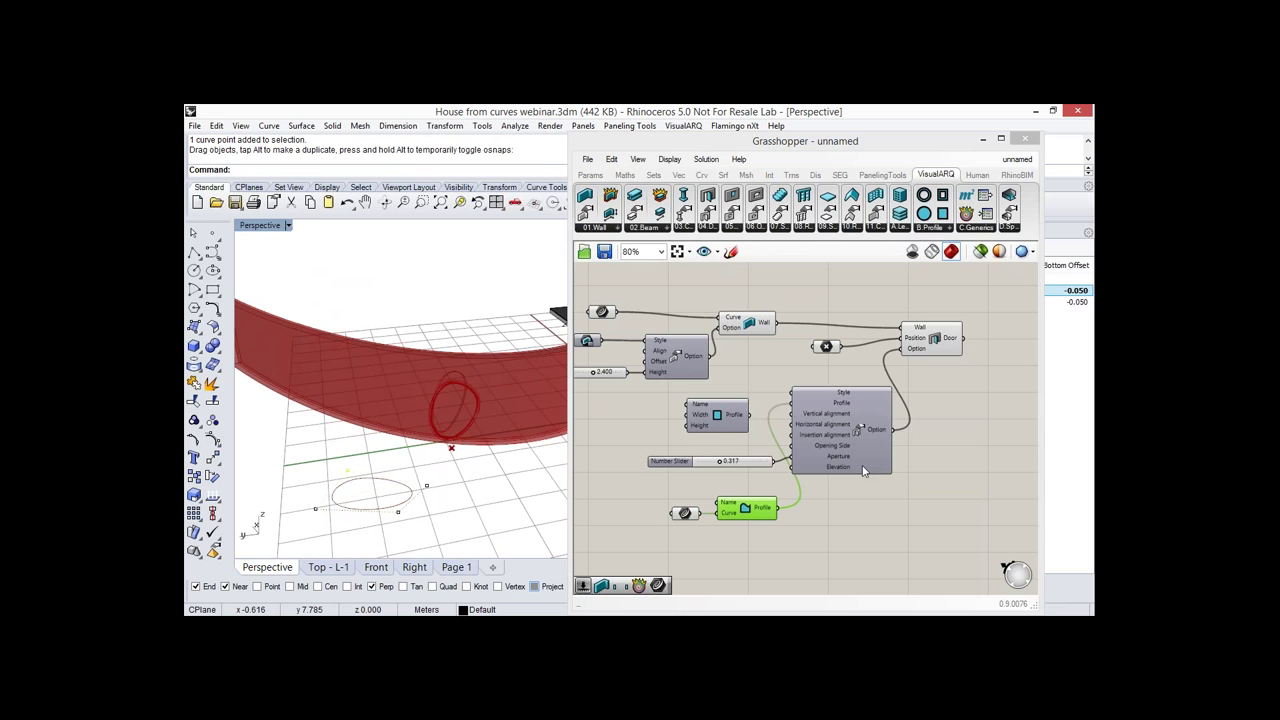
# Duplicate the 0.317 number slider and connect the copy to the Door Option's Elevation input.
pyautogui.press('Left')
pyautogui.click(755, 472)
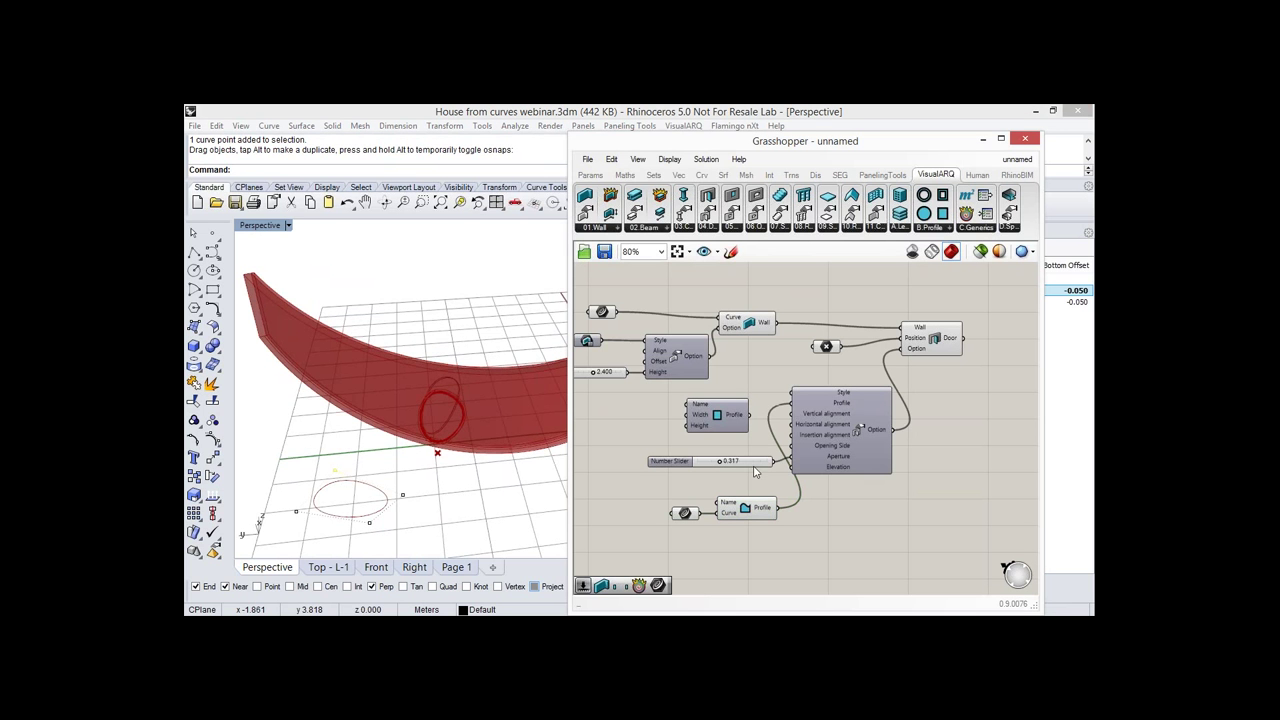
pyautogui.moveTo(755, 472); pyautogui.dragTo(722, 474)
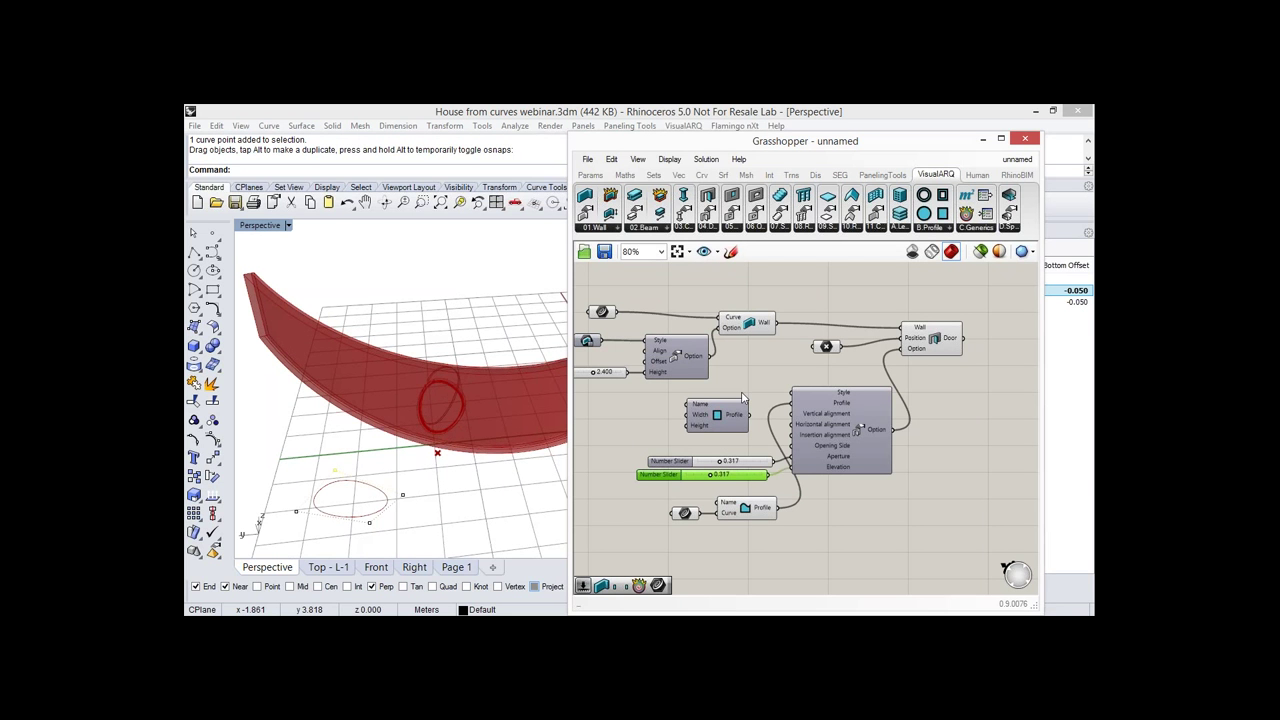
# Bake the Wall and Door components into the Rhino model.
pyautogui.moveTo(742, 396); pyautogui.dragTo(716, 459, button='right')
pyautogui.moveTo(730, 387); pyautogui.dragTo(747, 392)
pyautogui.keyDown('shift'); pyautogui.click(909, 402); pyautogui.keyUp('shift')
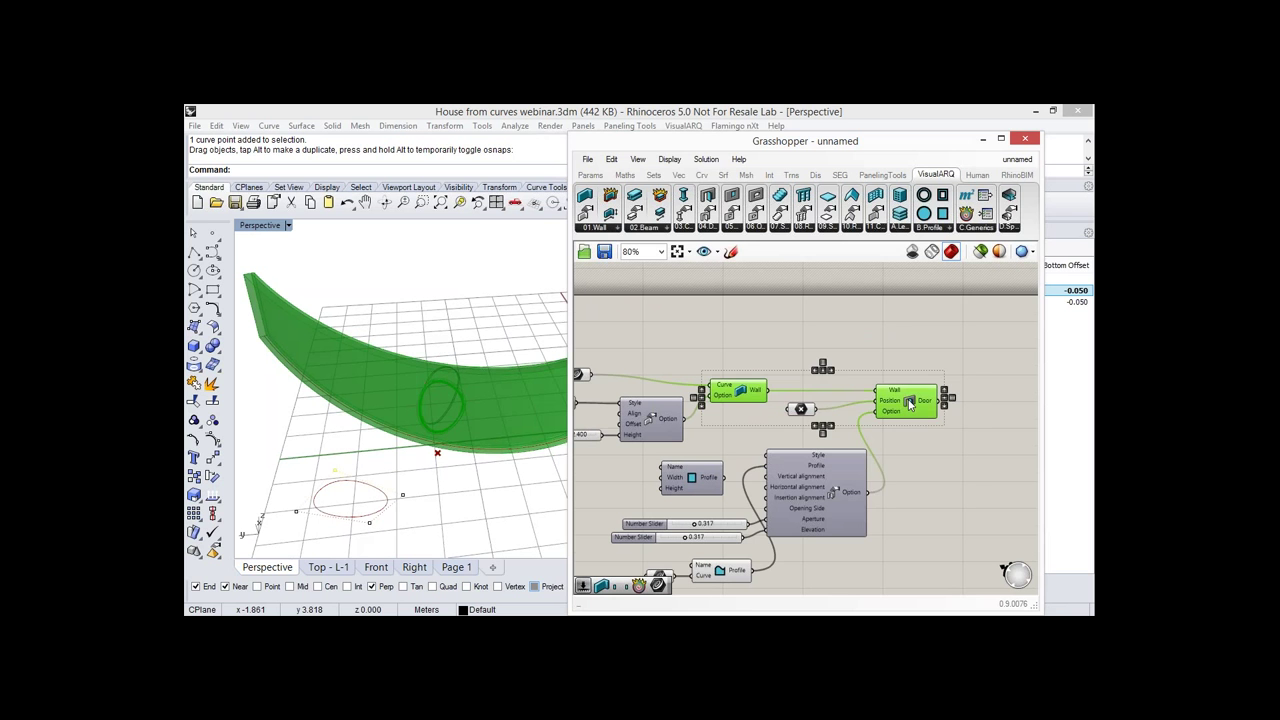
pyautogui.middleClick(909, 403)
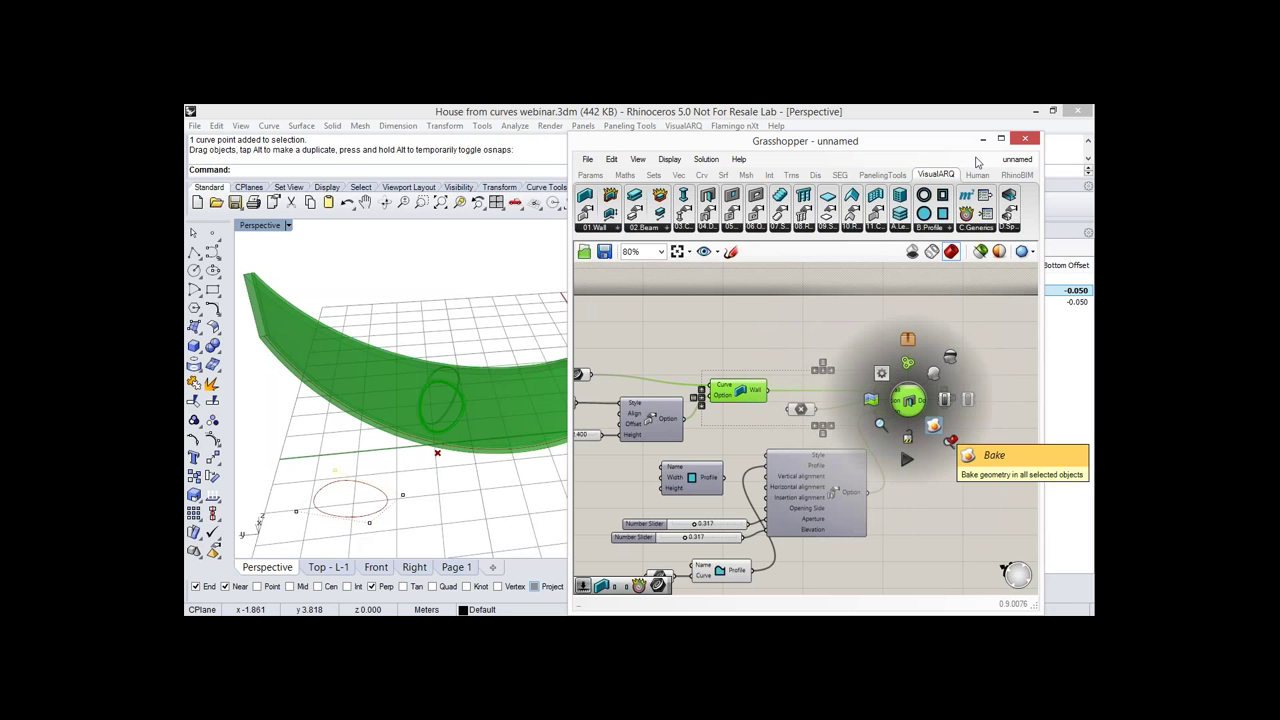
pyautogui.click(936, 428)
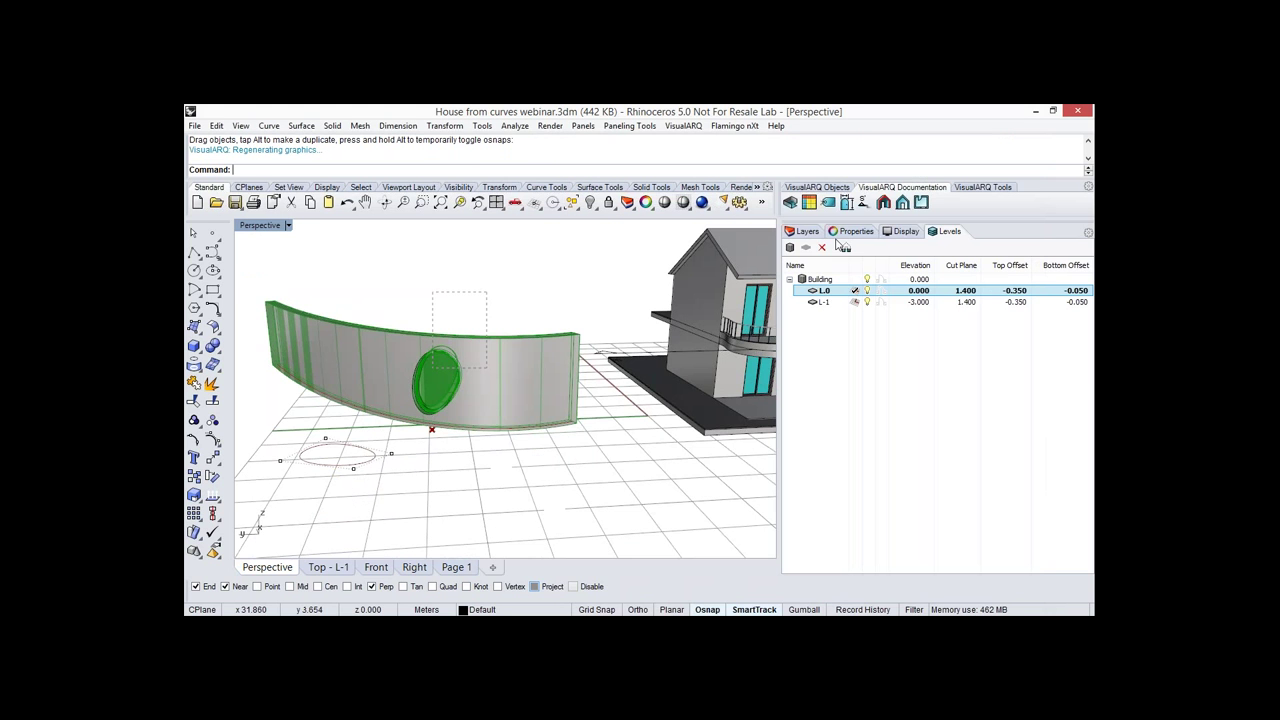
# Inspect the object and wall properties of the baked curved wall and door, and clear the selection.
pyautogui.click(848, 246)
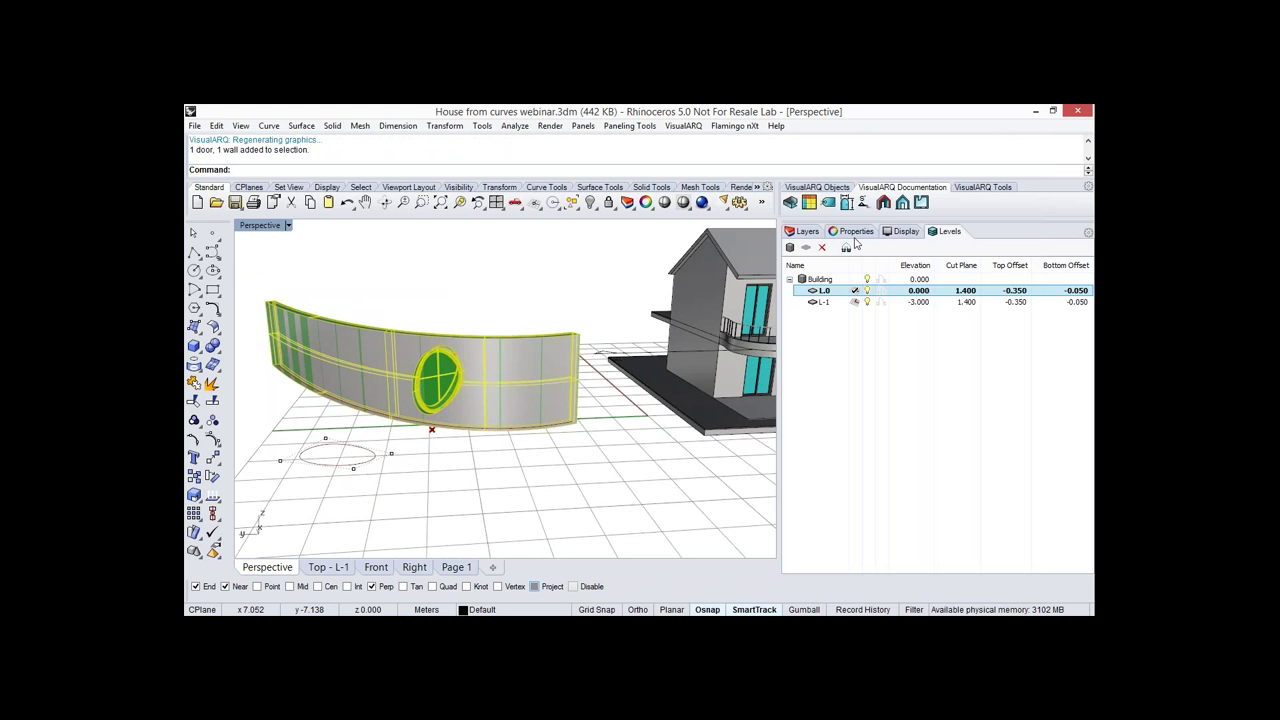
pyautogui.click(855, 232)
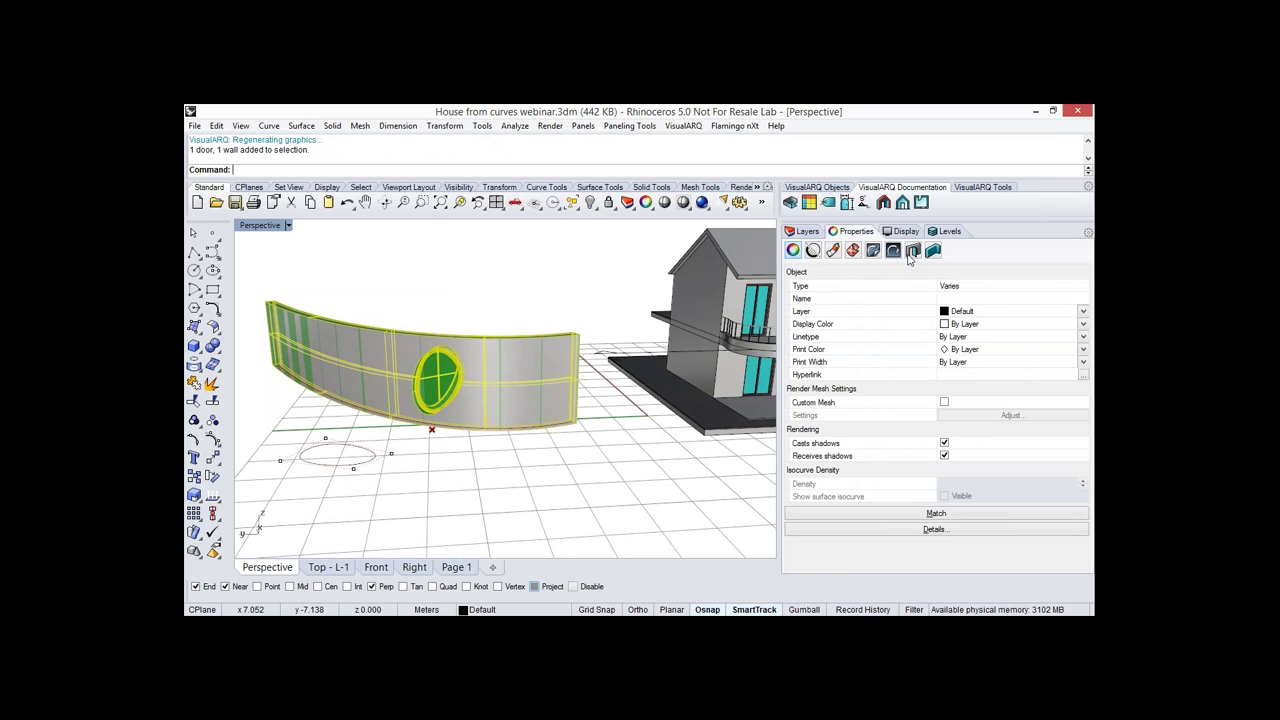
pyautogui.click(912, 251)
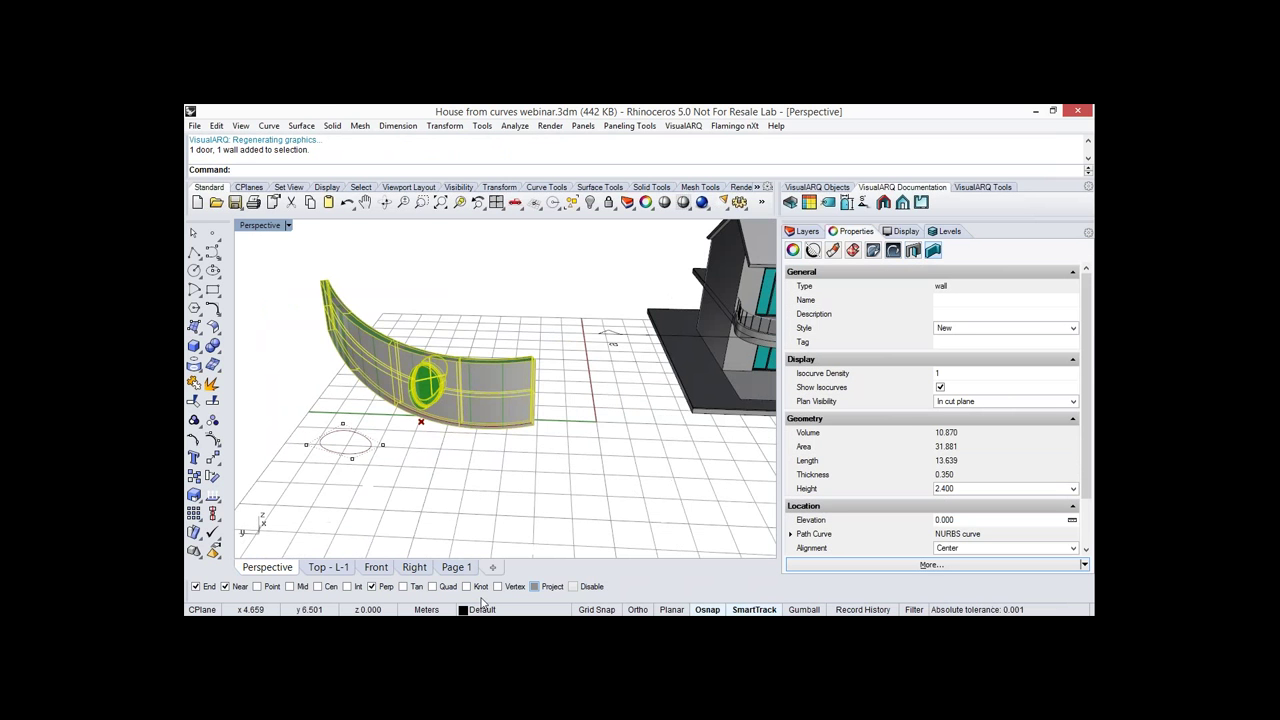
pyautogui.press('Escape')
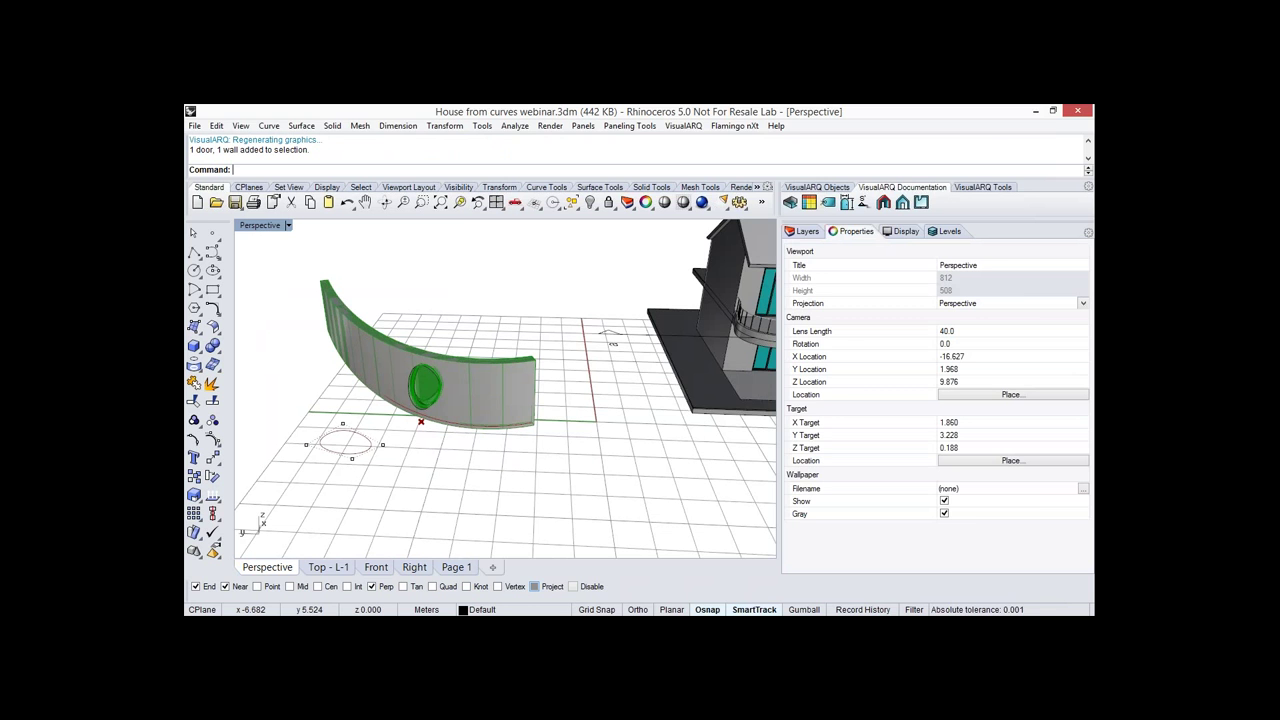
# Return to Grasshopper and open the recent Domino 5 definition.
pyautogui.click(753, 348)
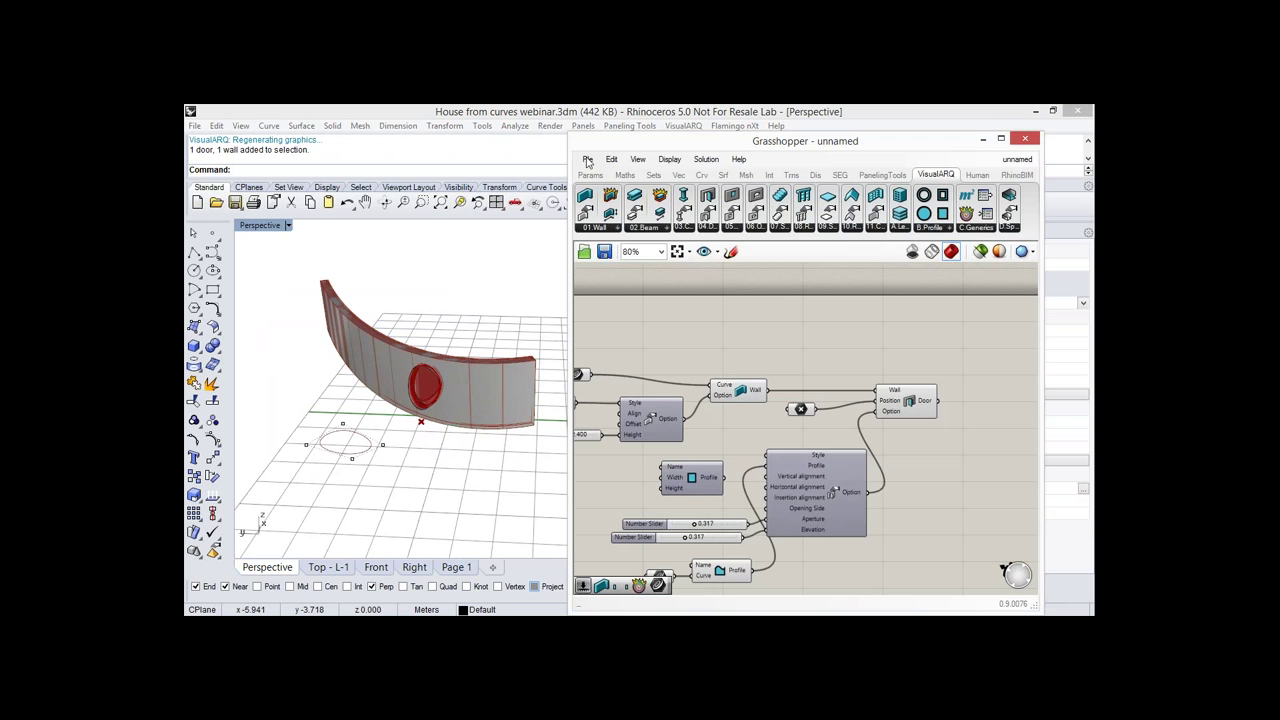
pyautogui.click(588, 160)
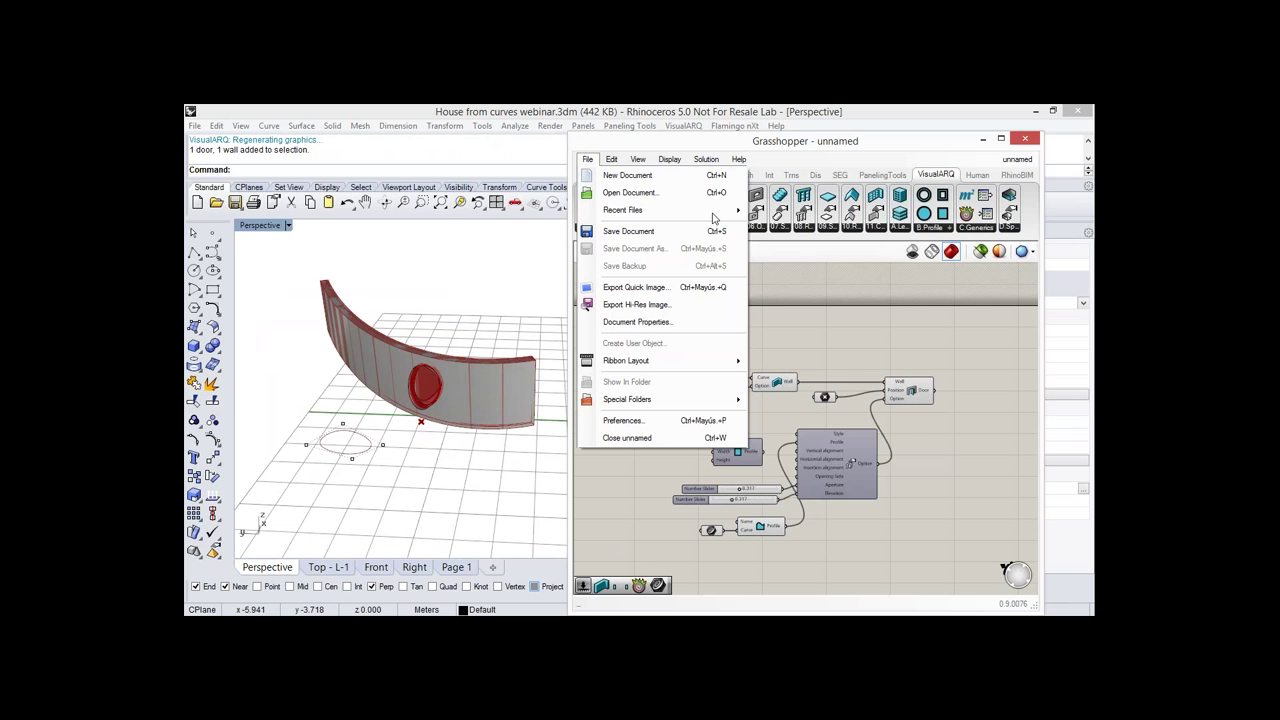
pyautogui.moveTo(714, 214)
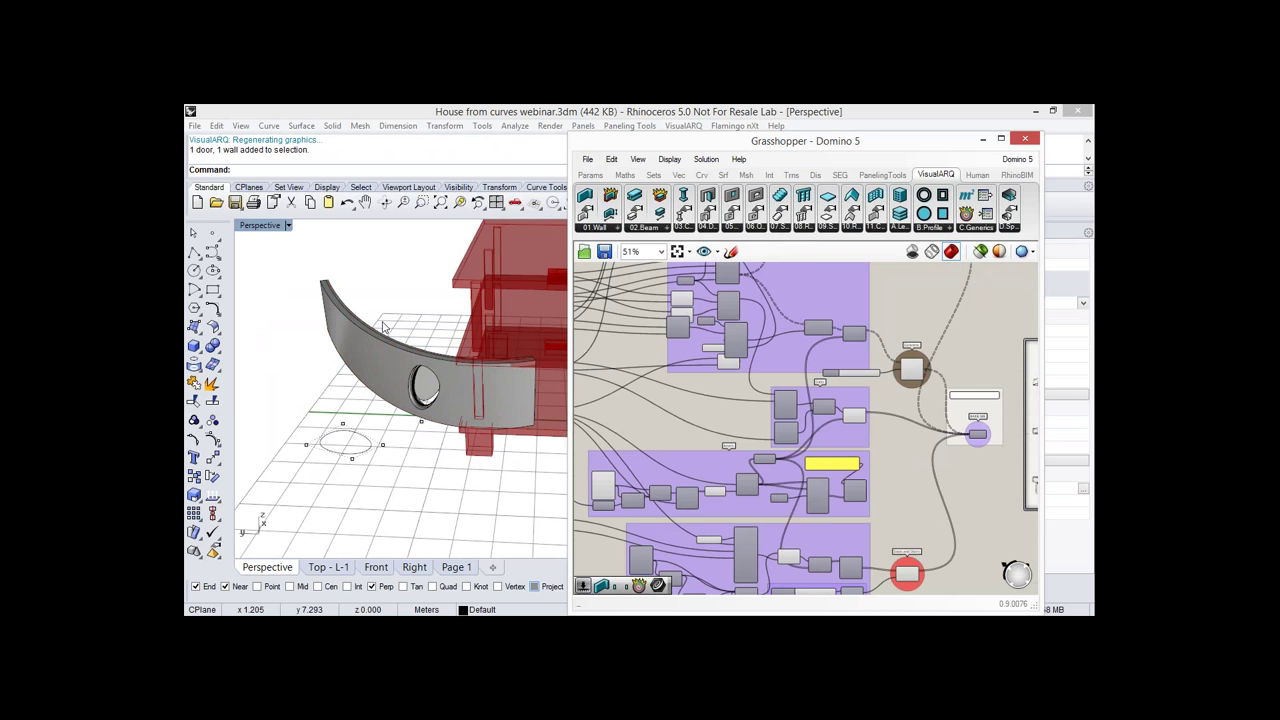
# Delete the baked curved wall, its door and the two source curves from the Rhino model.
pyautogui.scroll(-2, 298, 479)
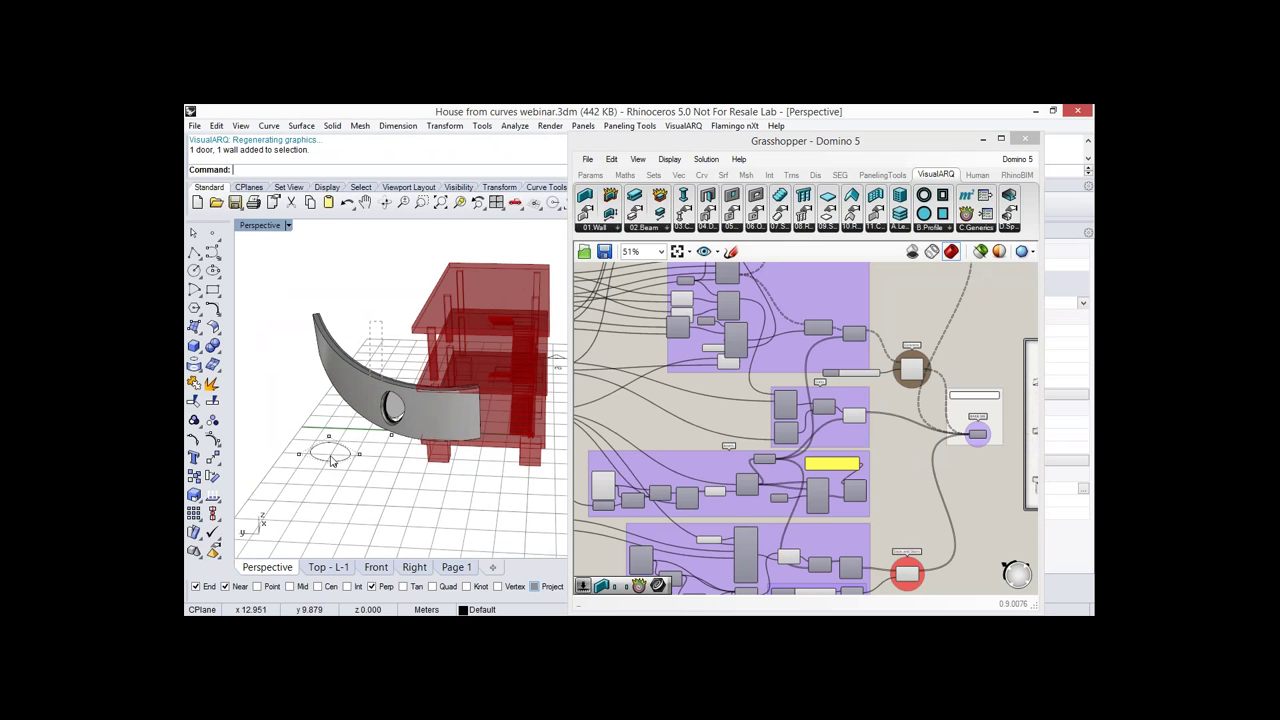
pyautogui.moveTo(389, 340); pyautogui.dragTo(331, 457)
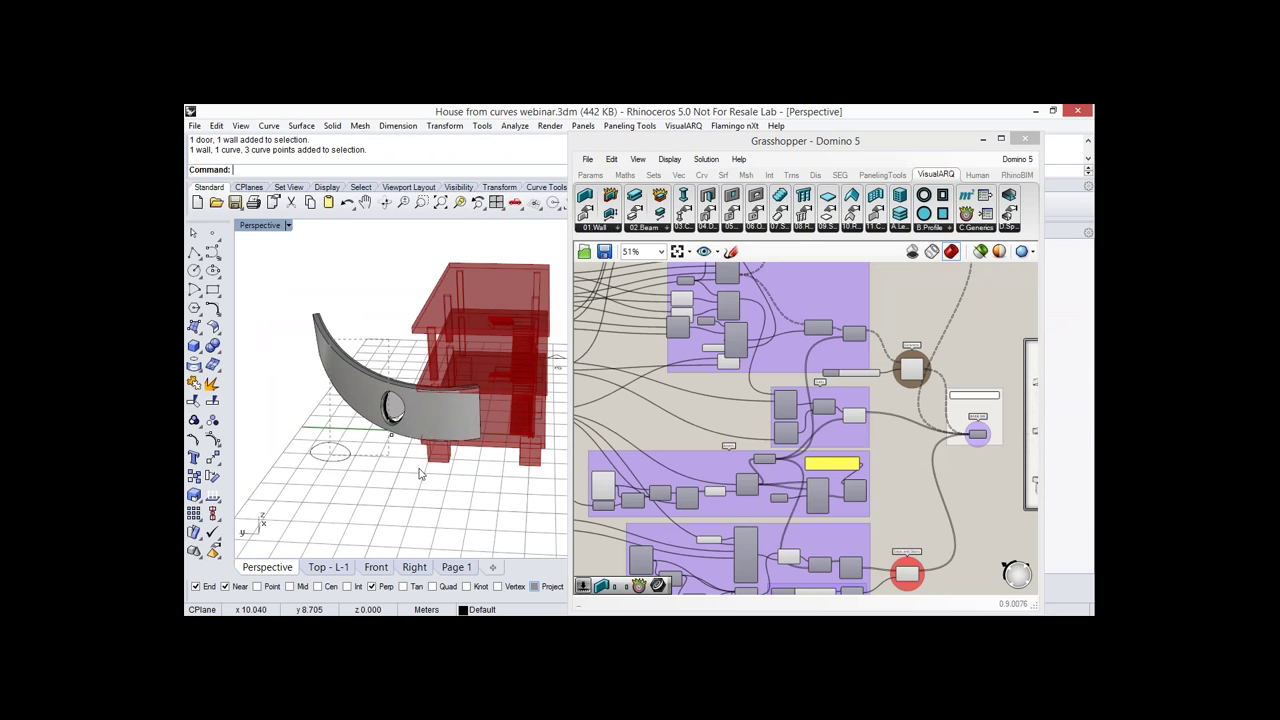
pyautogui.press('Delete')
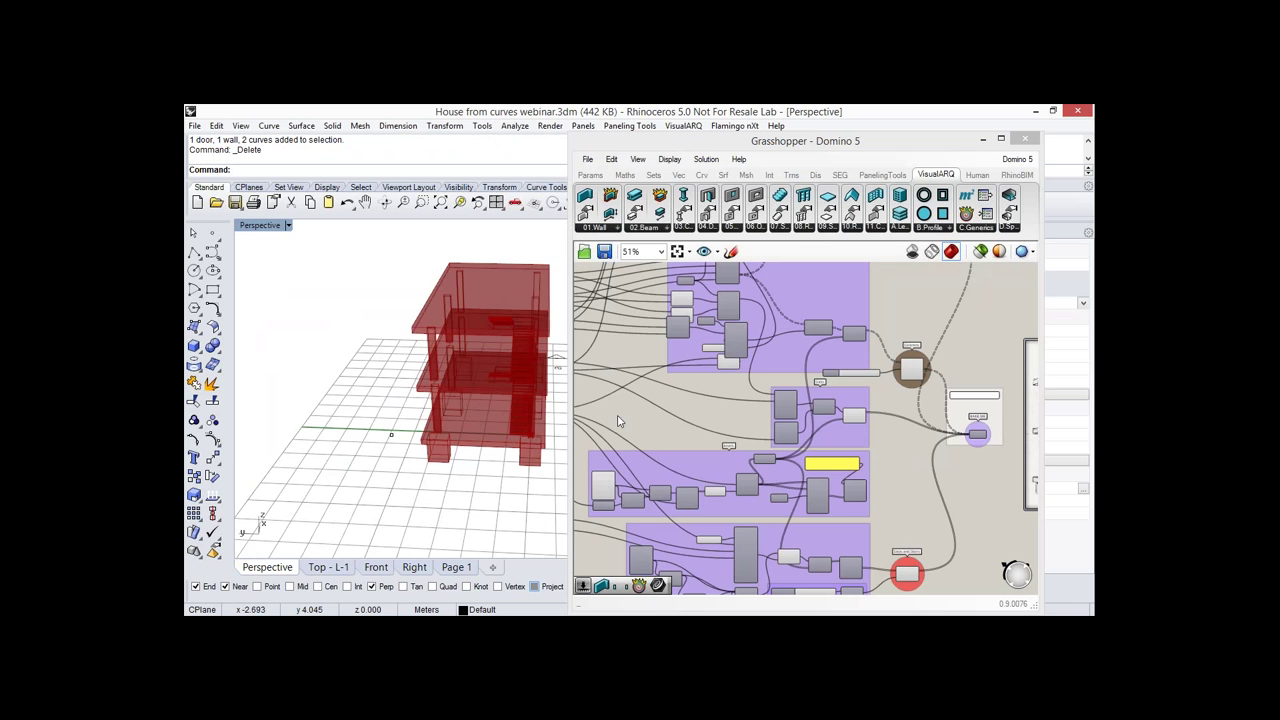
# Set the Domino definition's column grid to 3 in X and 2 in Y.
pyautogui.moveTo(618, 421); pyautogui.dragTo(791, 434, button='right')
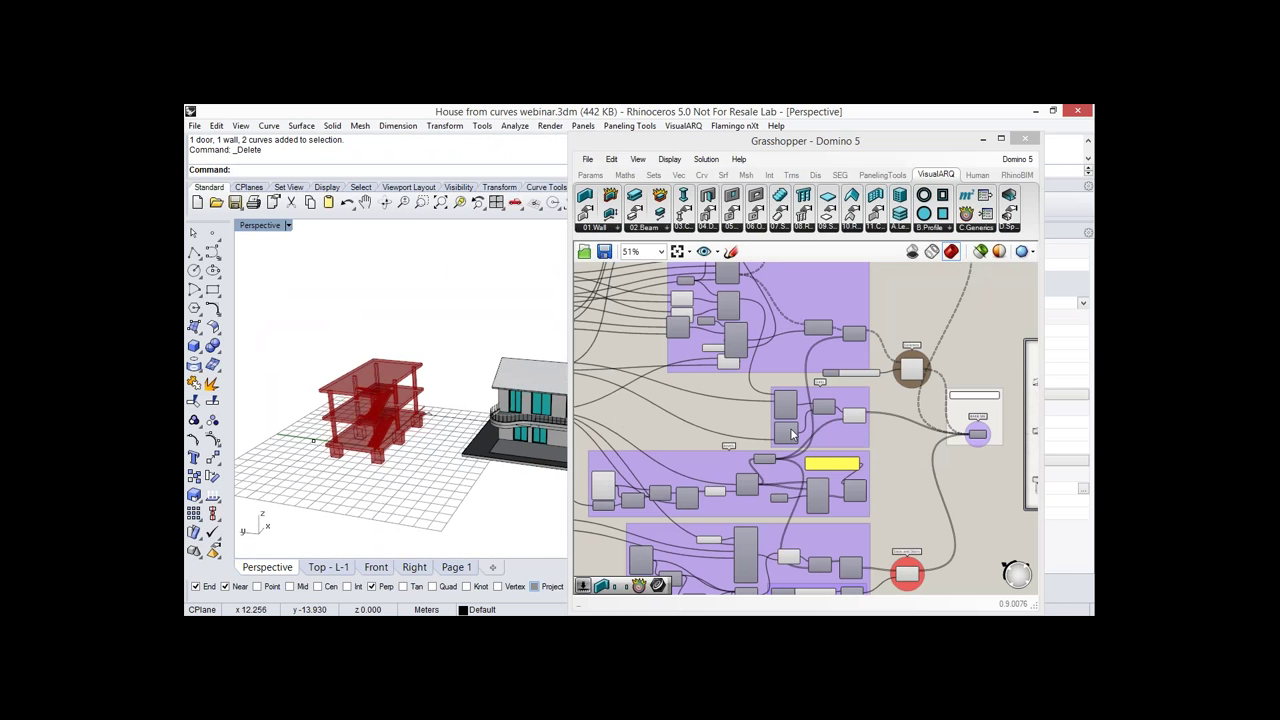
pyautogui.moveTo(1018, 436); pyautogui.dragTo(680, 438, button='right')
pyautogui.scroll(1, 751, 443)
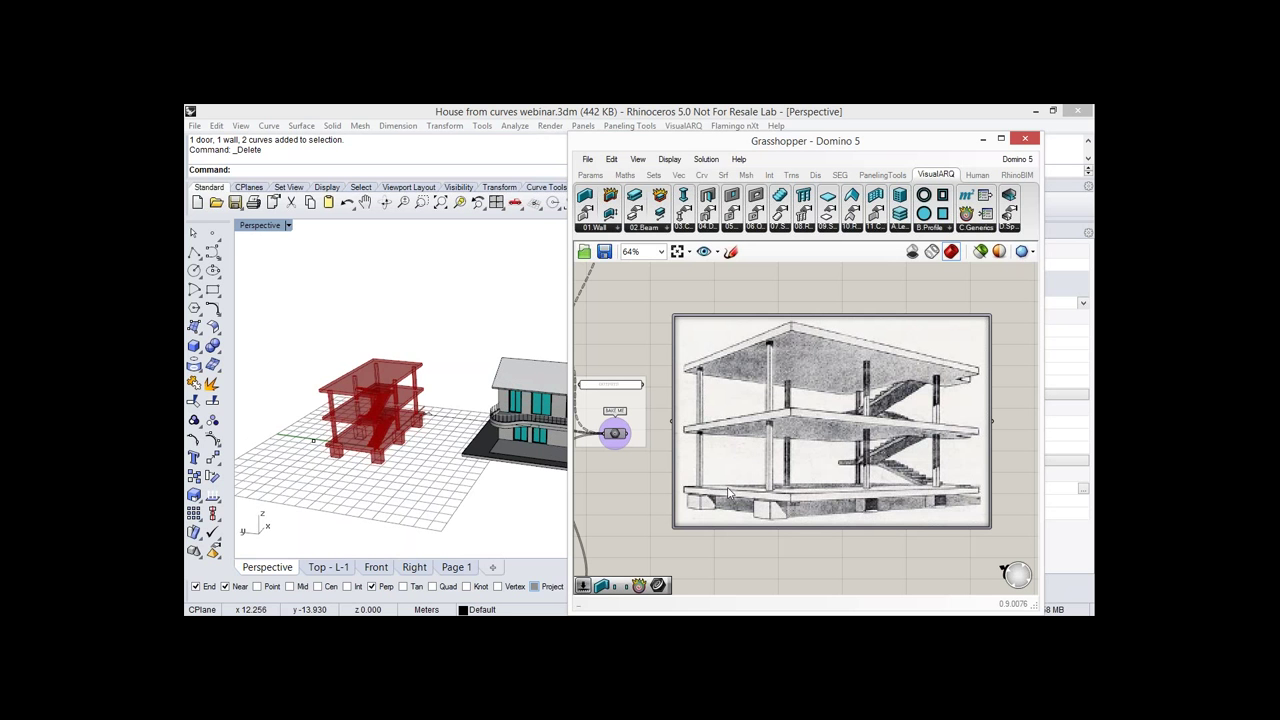
pyautogui.moveTo(776, 471); pyautogui.dragTo(930, 478, button='right')
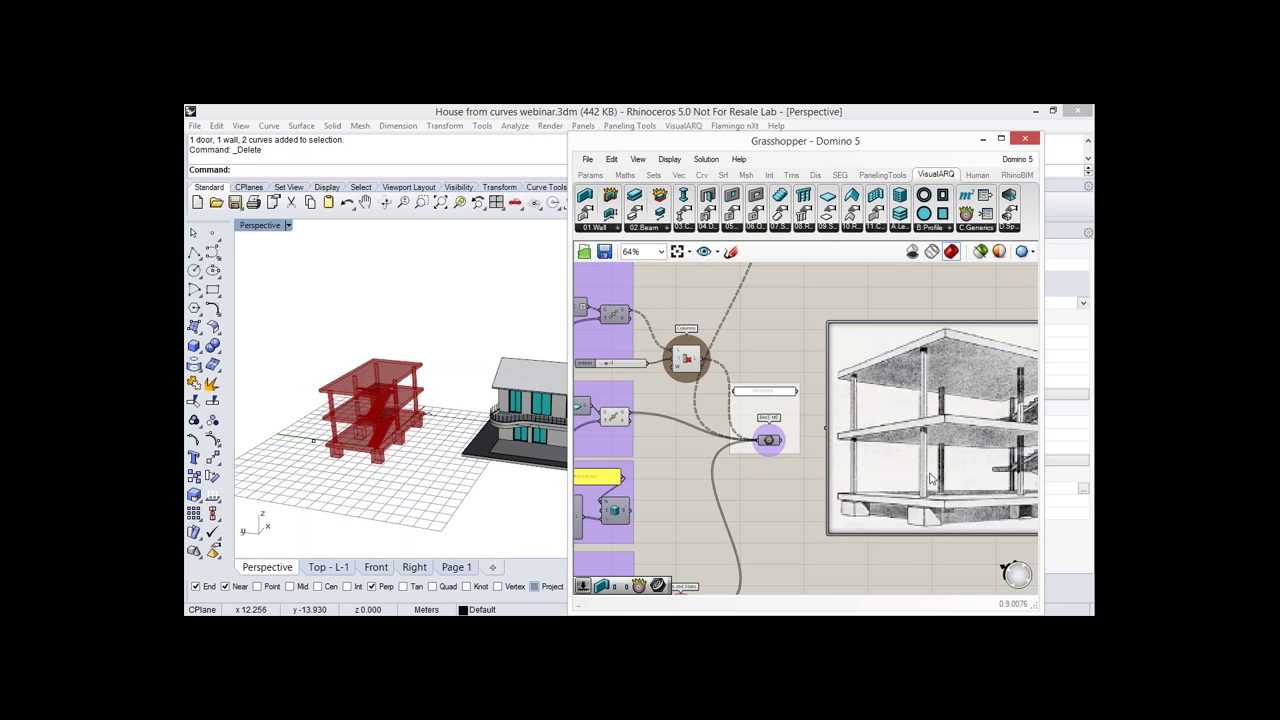
pyautogui.moveTo(662, 384); pyautogui.dragTo(930, 375, button='right')
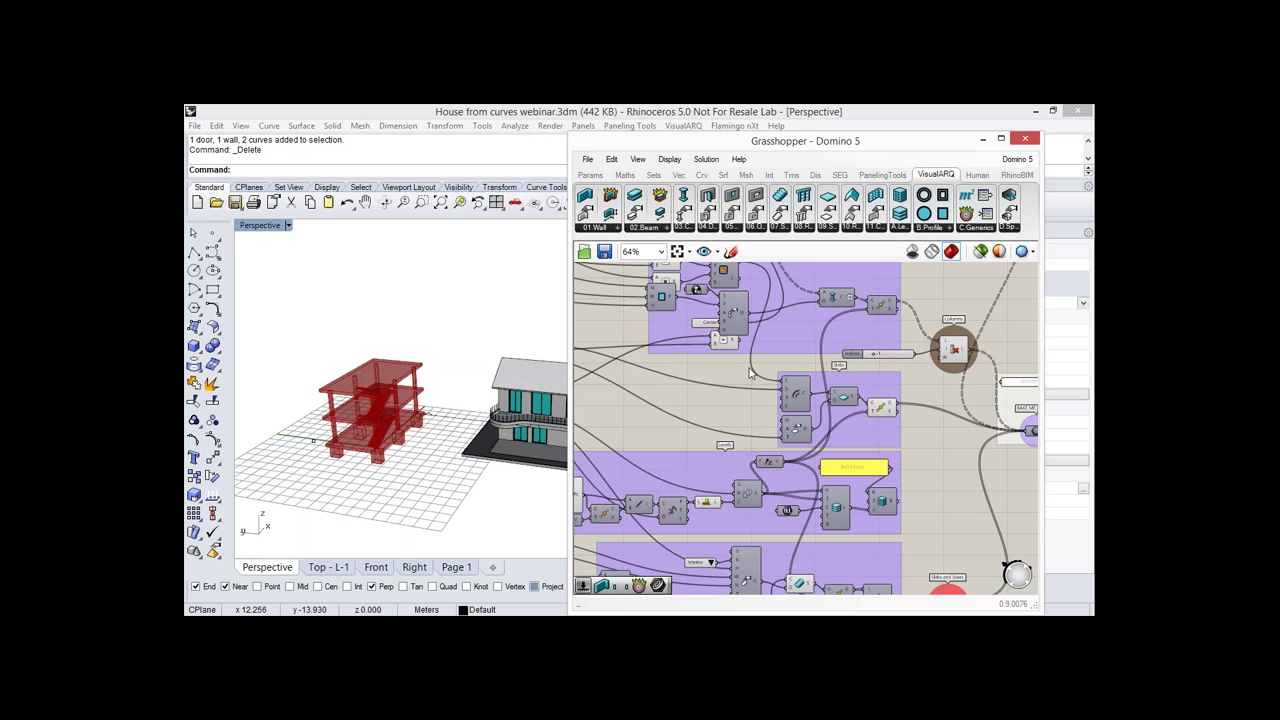
pyautogui.moveTo(750, 373); pyautogui.dragTo(927, 342, button='right')
pyautogui.scroll(2, 927, 342)
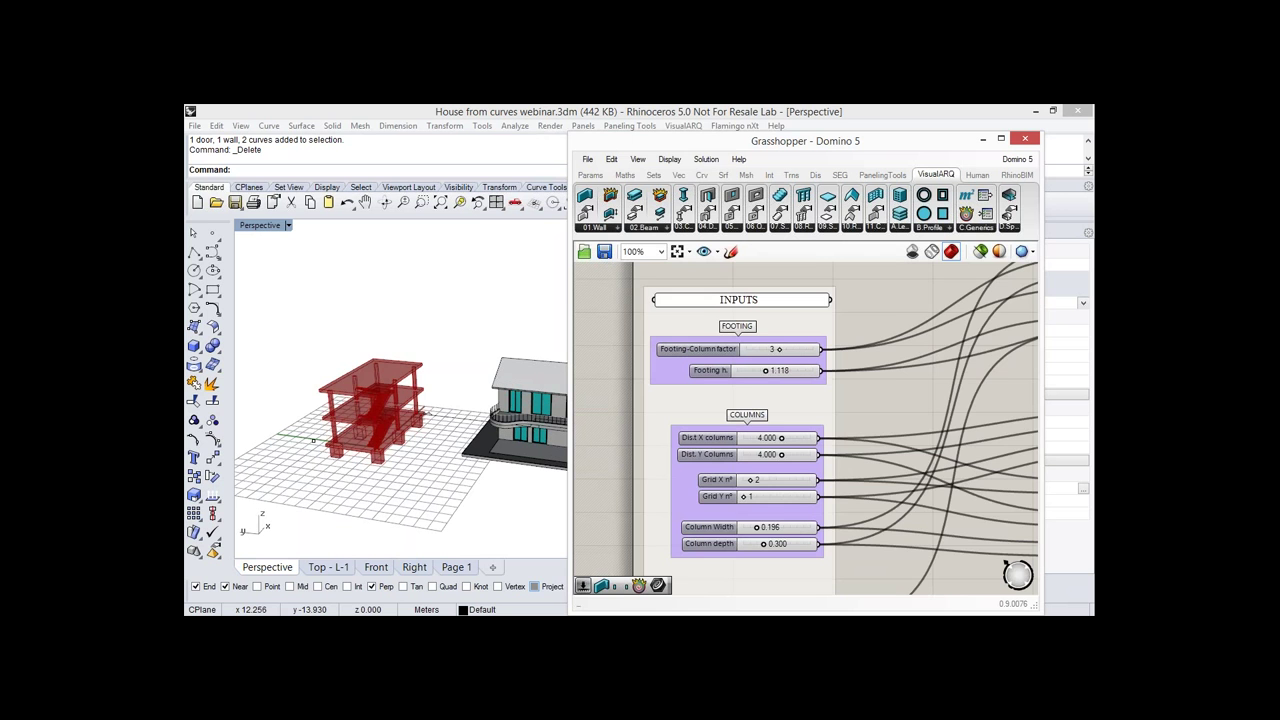
pyautogui.moveTo(880, 440); pyautogui.dragTo(886, 397, button='right')
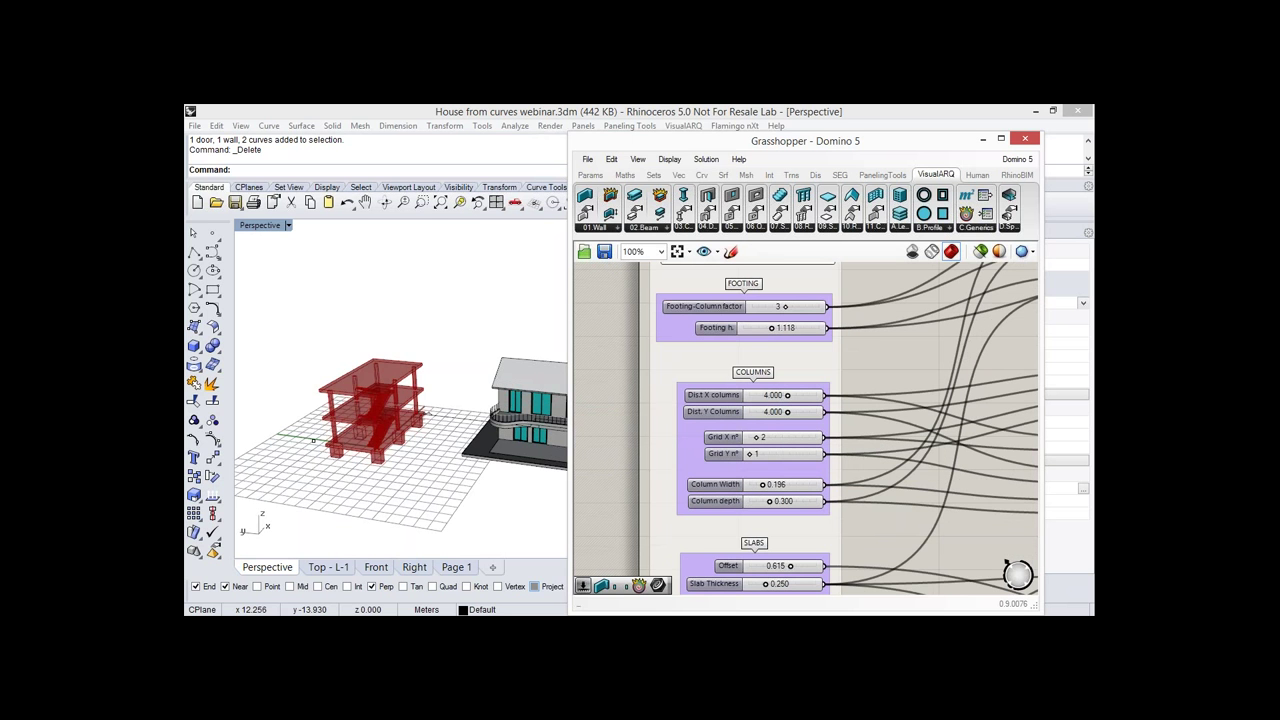
pyautogui.moveTo(750, 454); pyautogui.dragTo(765, 437)
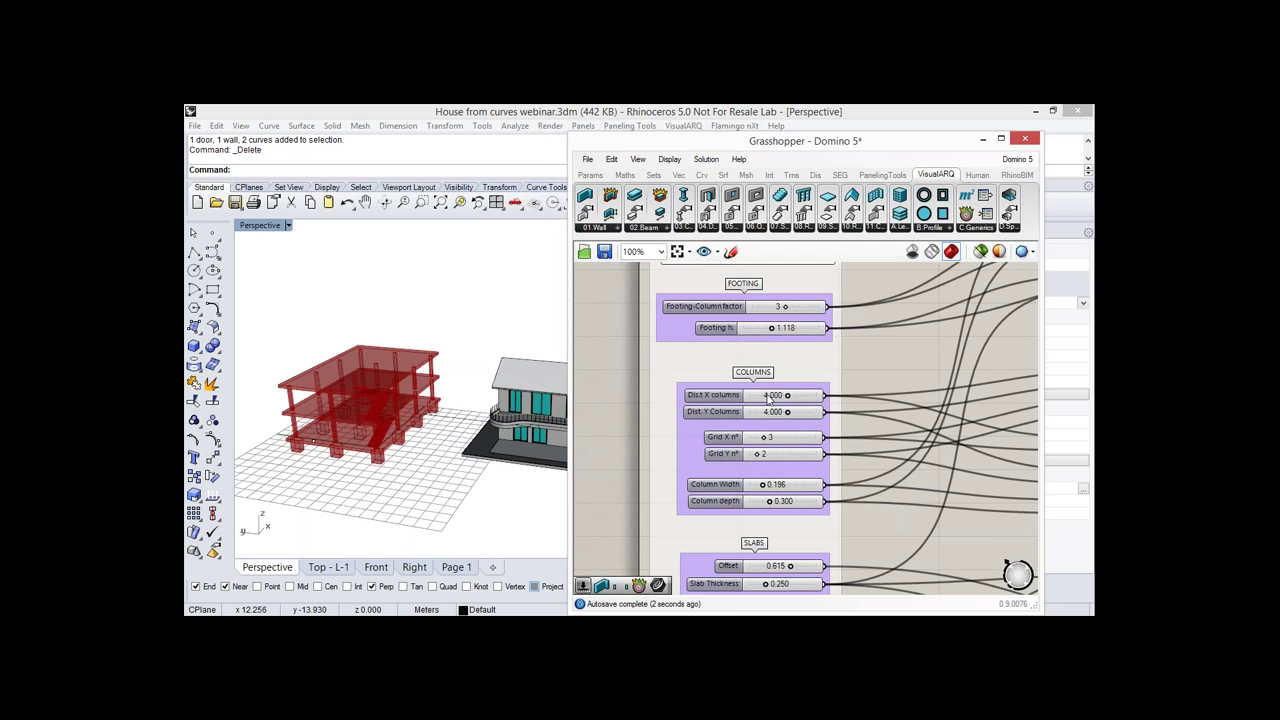
# Set the Building Height in the Levels inputs to 15.
pyautogui.moveTo(811, 531); pyautogui.dragTo(812, 377, button='right')
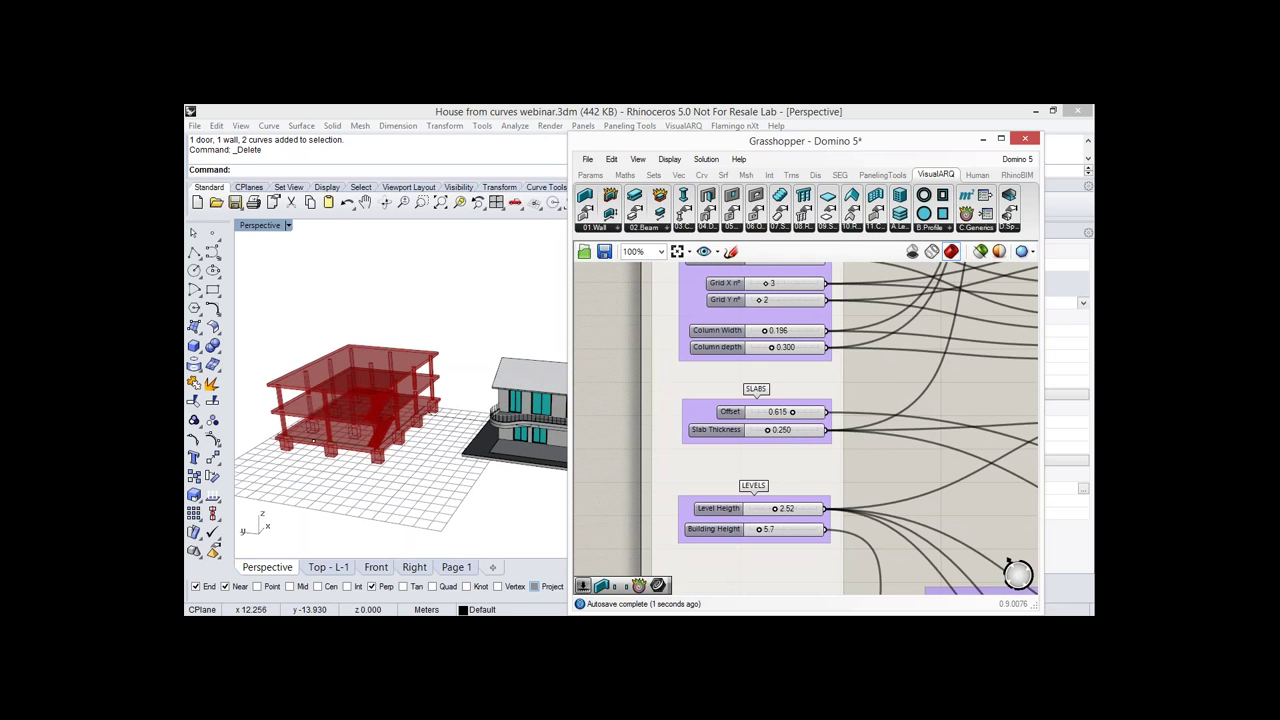
pyautogui.moveTo(776, 529); pyautogui.dragTo(775, 486, button='right')
pyautogui.doubleClick(775, 486)
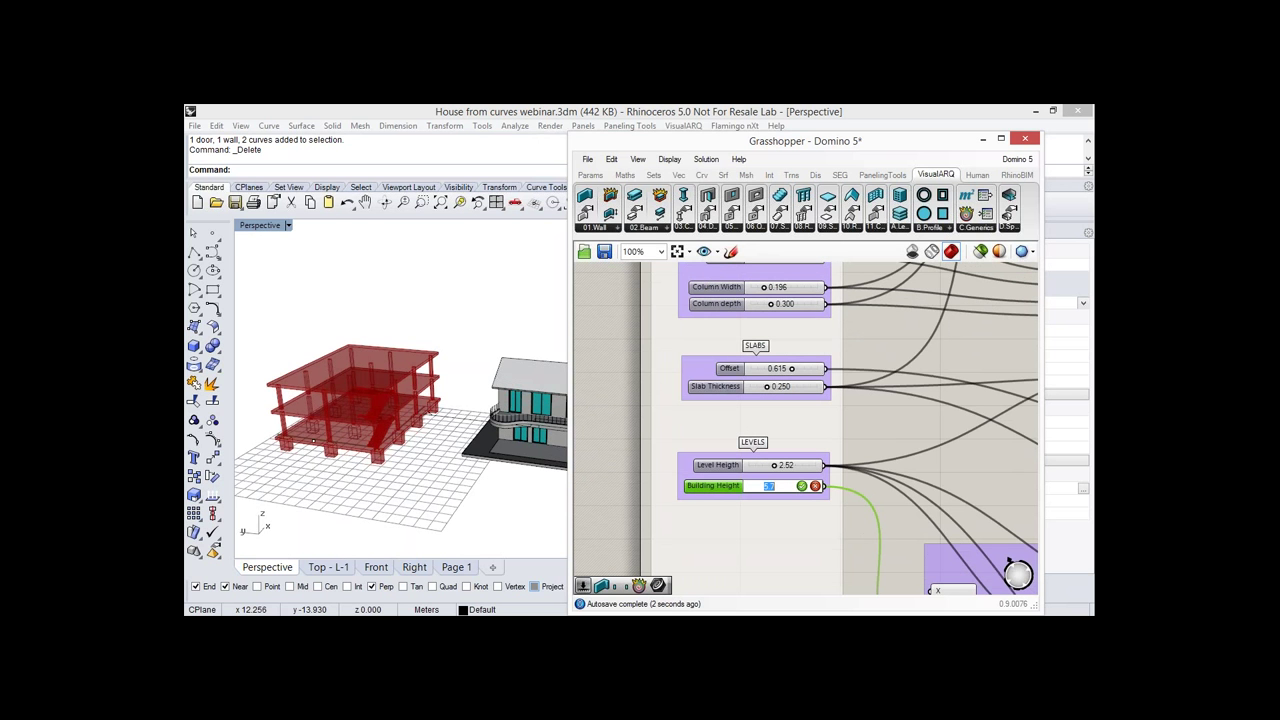
pyautogui.write('15')
pyautogui.press('Return')
# Bake the geometry parameter in the definition's Outputs group into the Rhino model.
pyautogui.scroll(-3, 1017, 574)
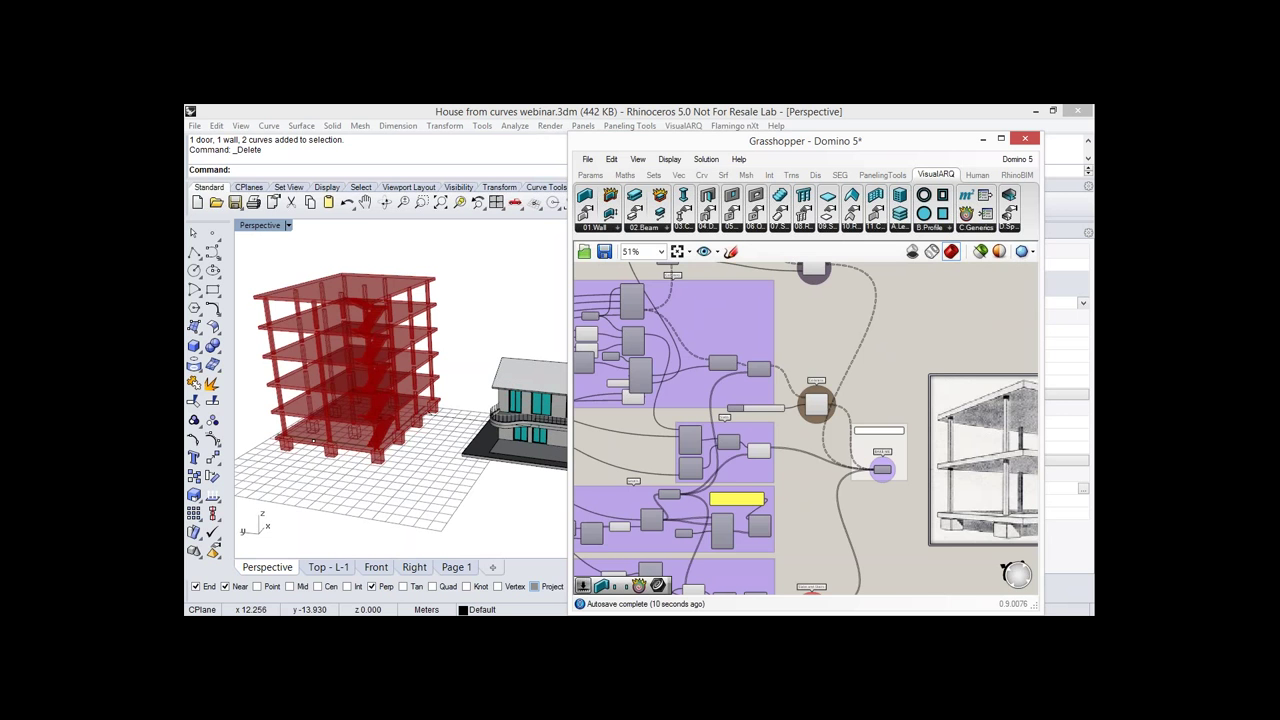
pyautogui.scroll(3, 926, 469)
pyautogui.click(838, 469)
pyautogui.middleClick(838, 469)
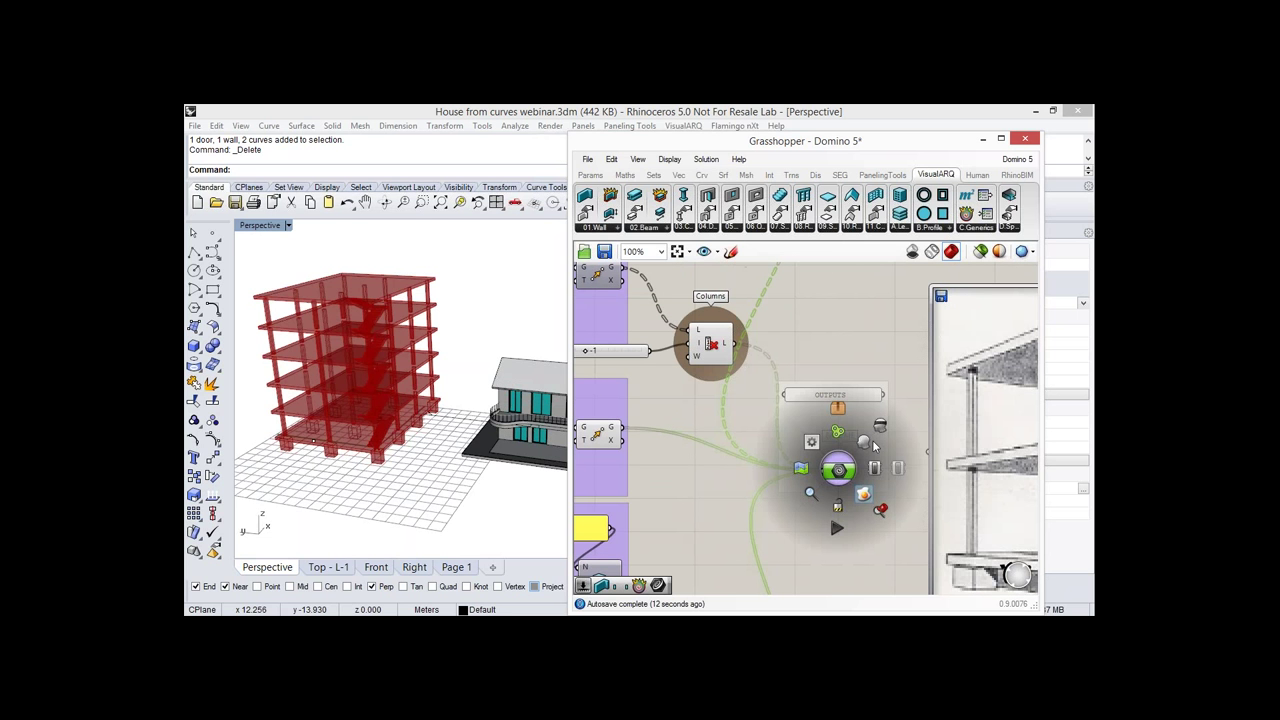
pyautogui.click(866, 443)
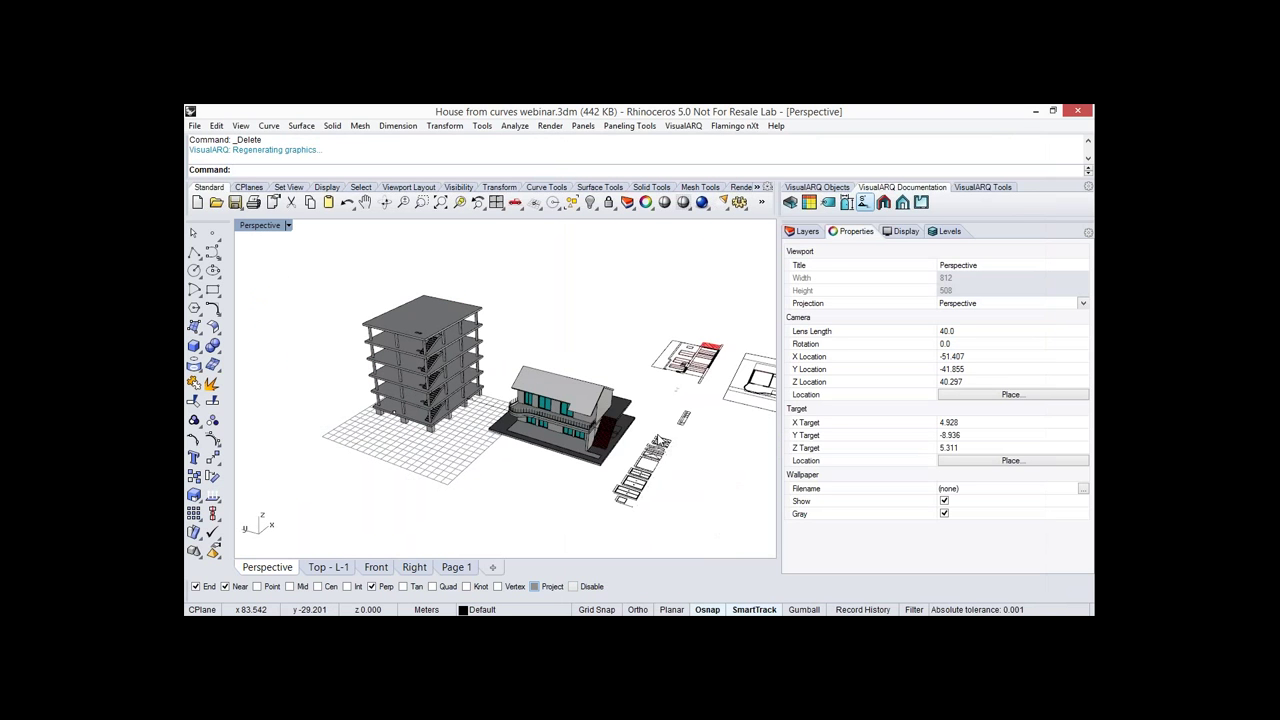
# Draw a section line through the baked multi-storey building and give it the reference text b.
pyautogui.click(865, 202)
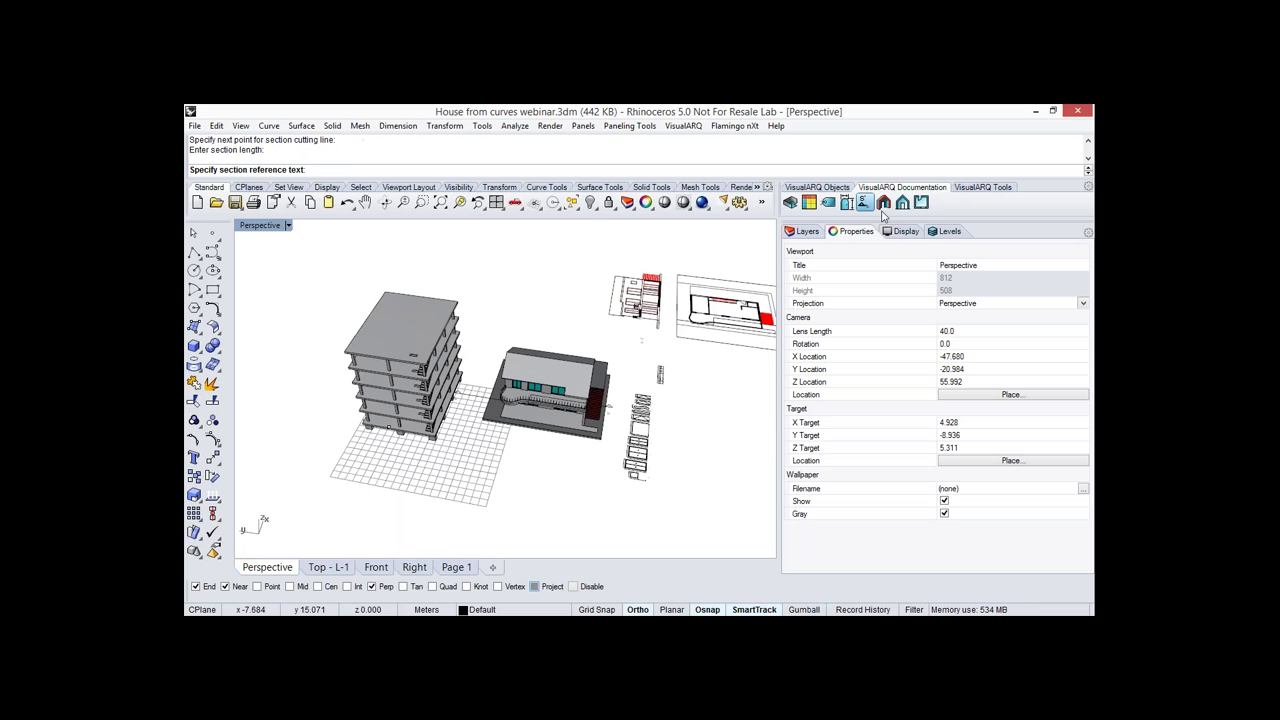
pyautogui.write('b')
pyautogui.press('Return')
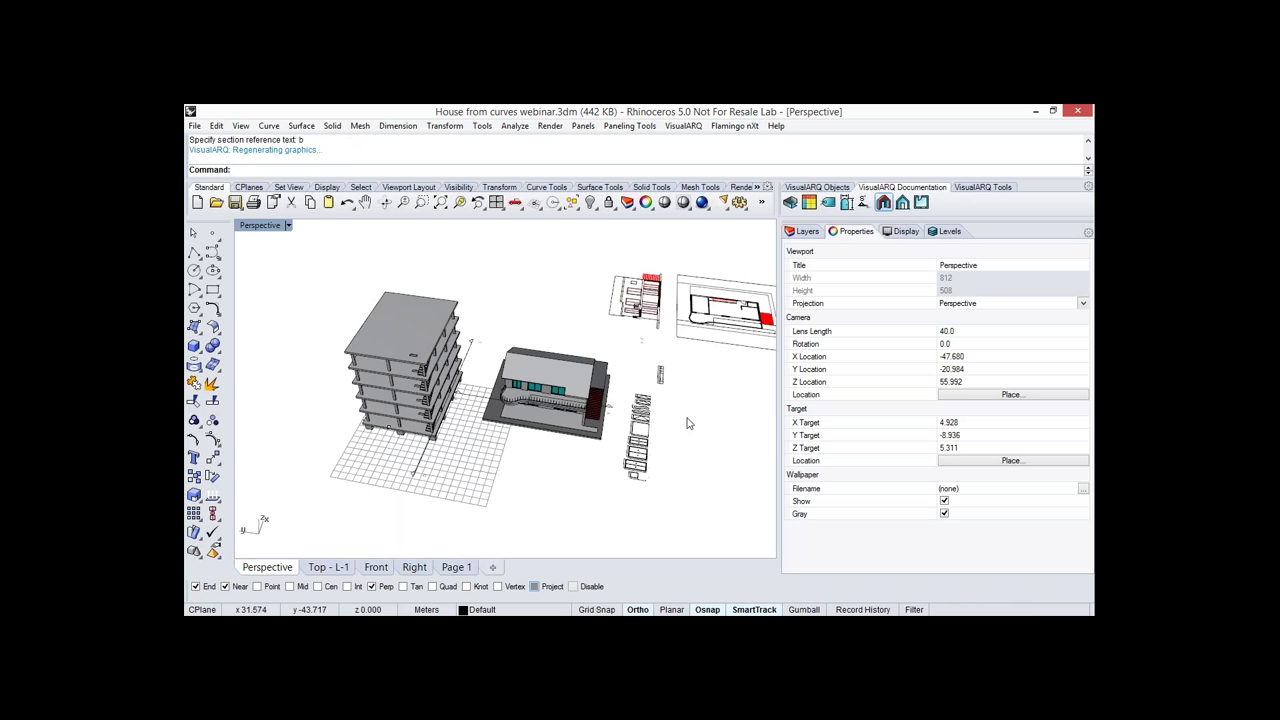
# Generate the section view of the multi-storey building and place it on the ground beside the house's drawings.
pyautogui.click(902, 202)
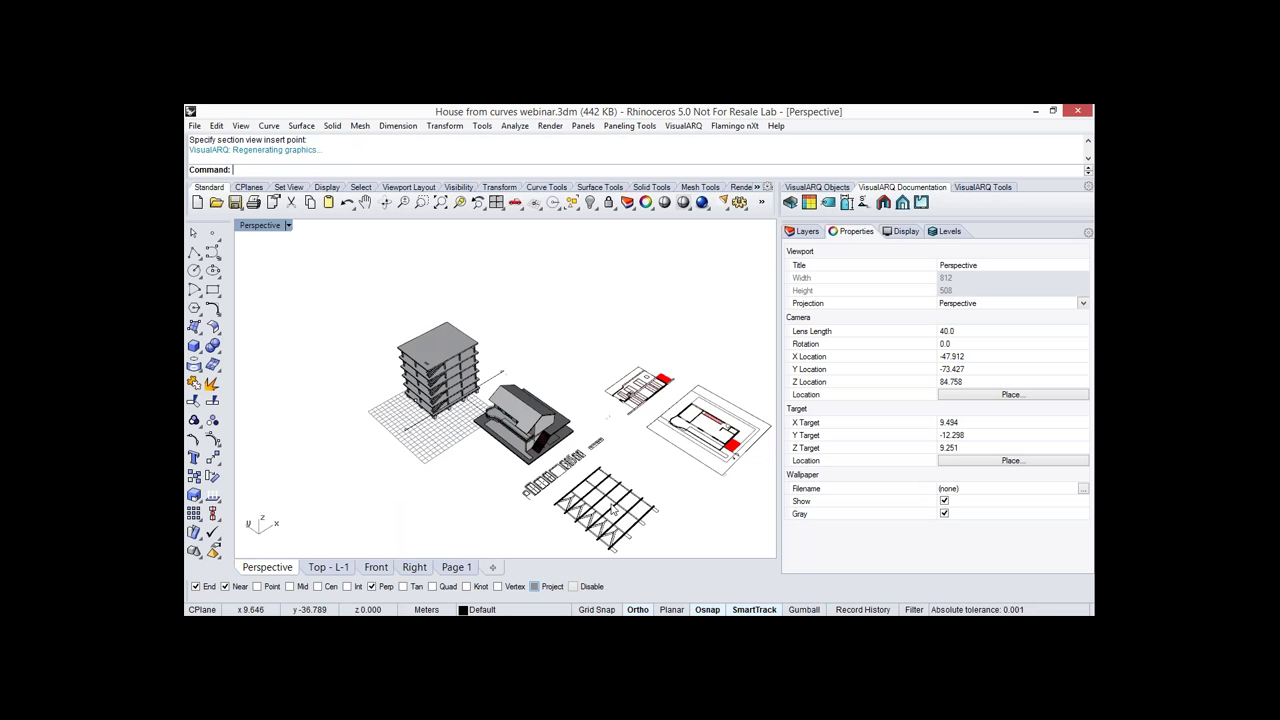
pyautogui.scroll(3, 600, 470)
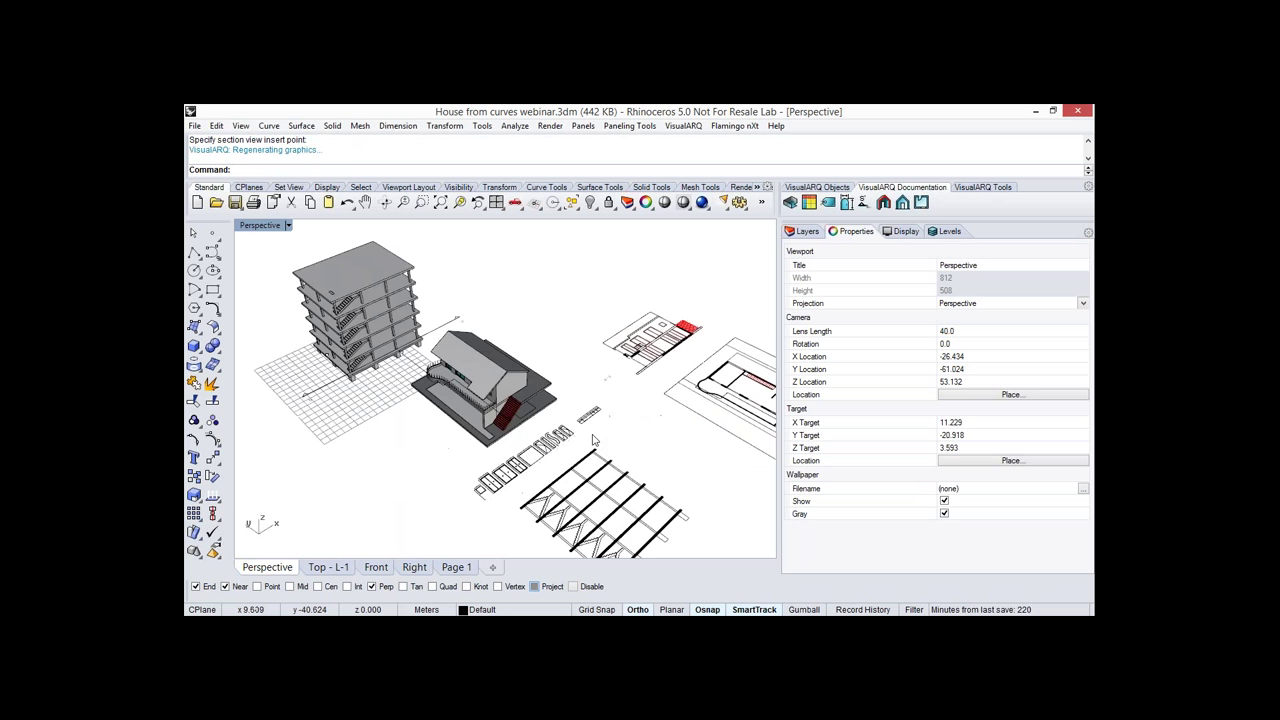
pyautogui.moveTo(595, 440); pyautogui.dragTo(657, 408, button='right')
pyautogui.scroll(-2, 595, 440)
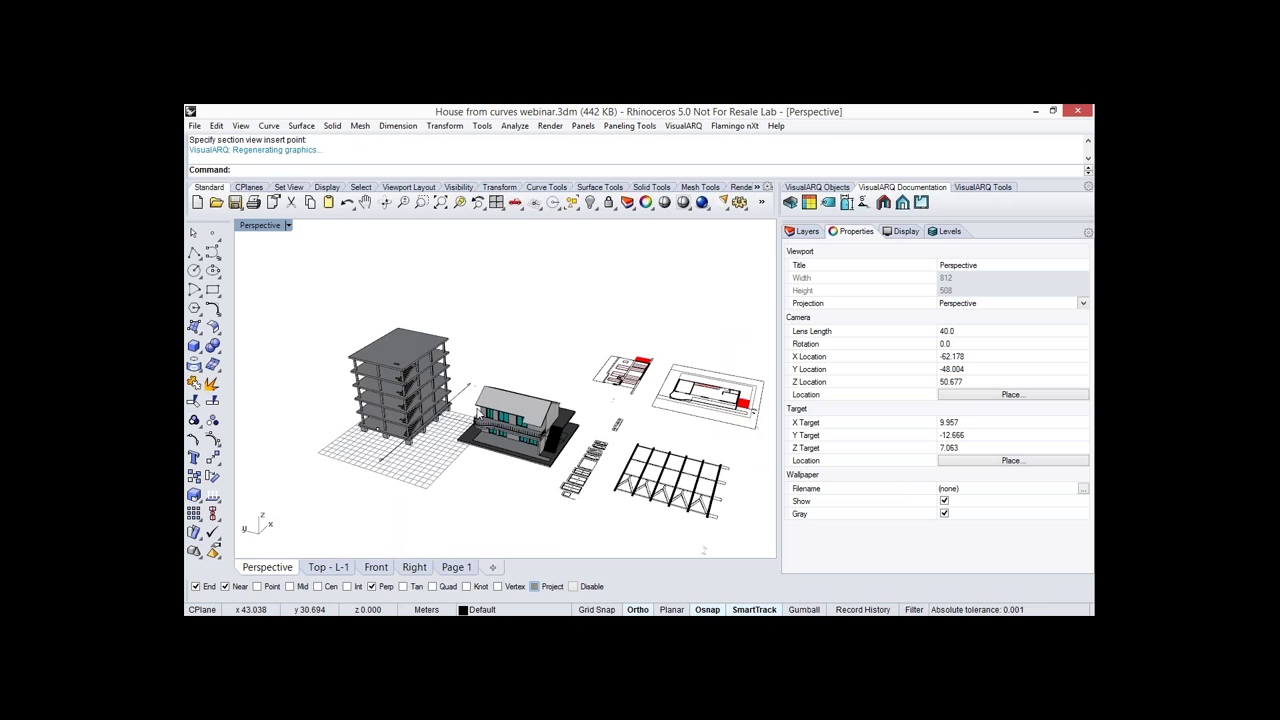
# Select the building's top slab to view its object properties, and clear the selection.
pyautogui.scroll(2, 478, 412)
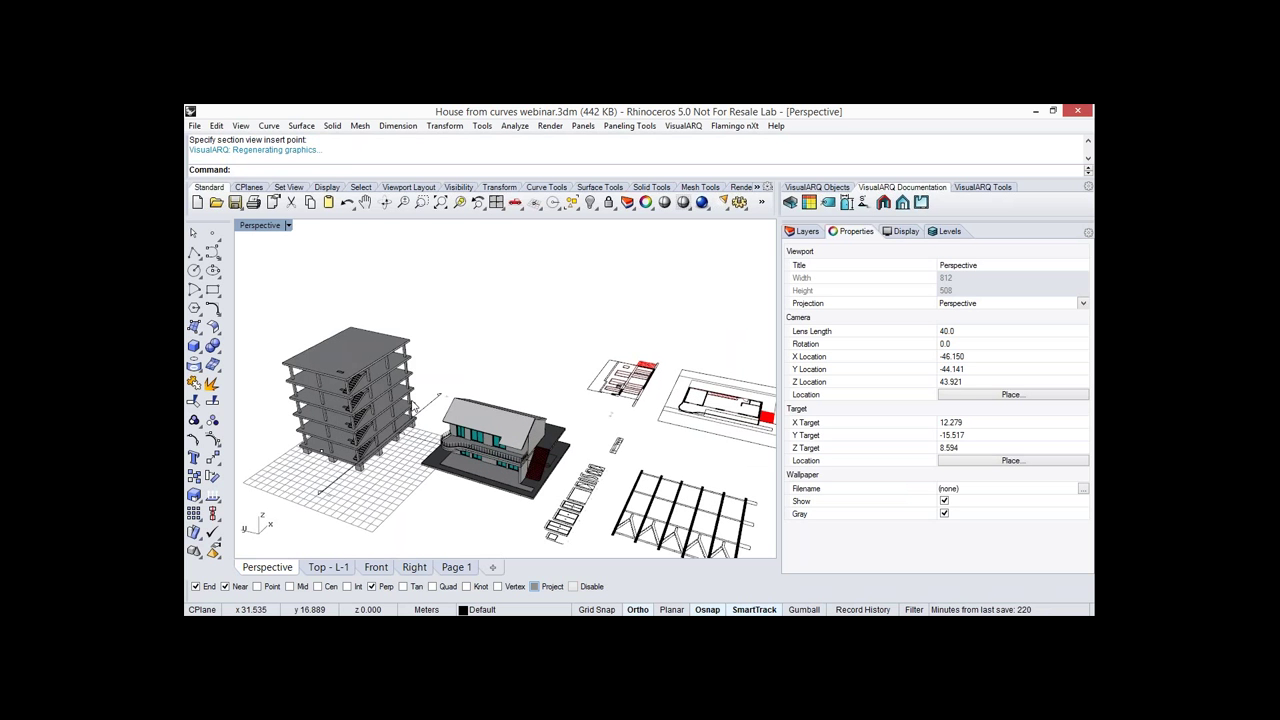
pyautogui.click(413, 406)
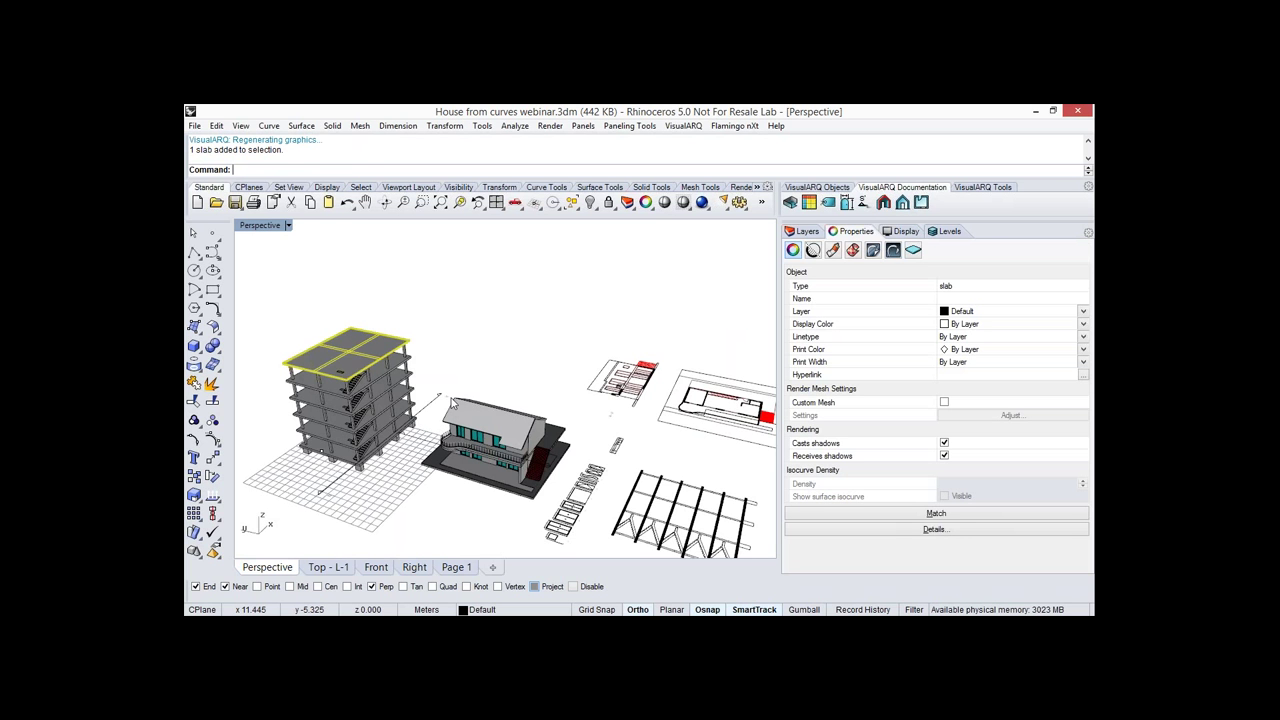
pyautogui.press('Escape')
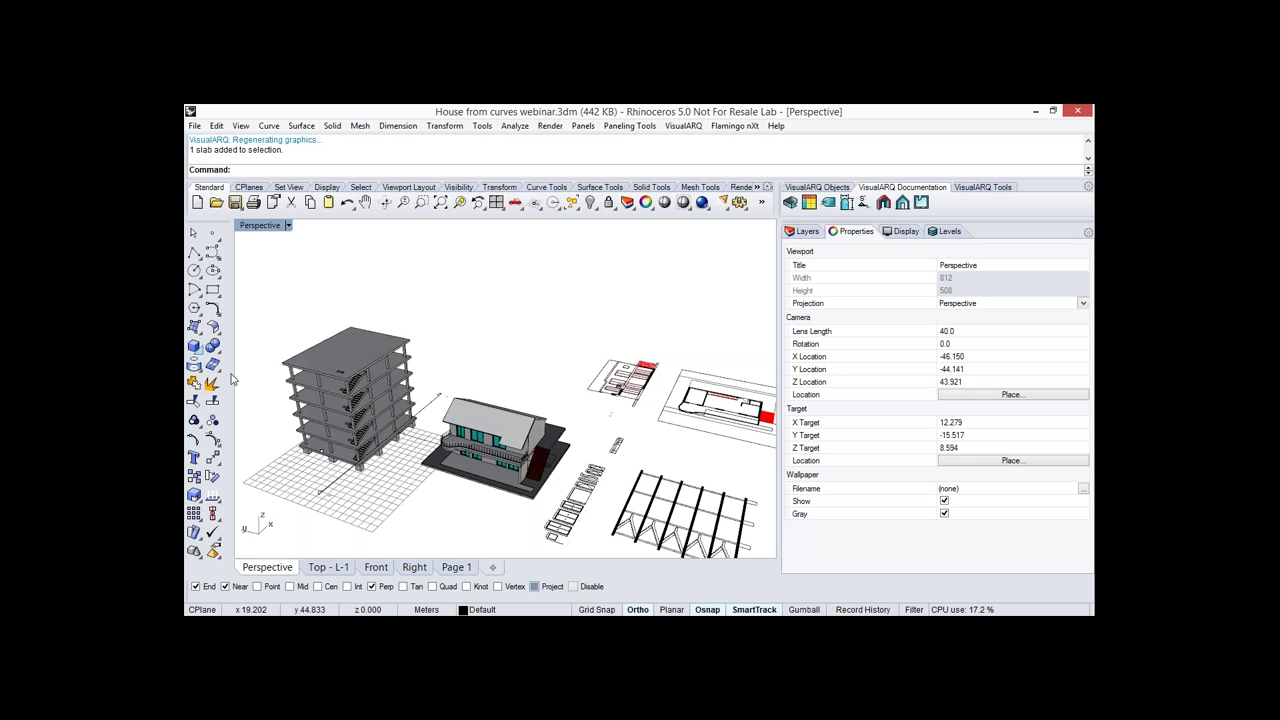
# Model a vertical solid cone with a radius of about 1.7 m and a height of about 17.7 m in front of the multi-storey building.
pyautogui.click(196, 347)
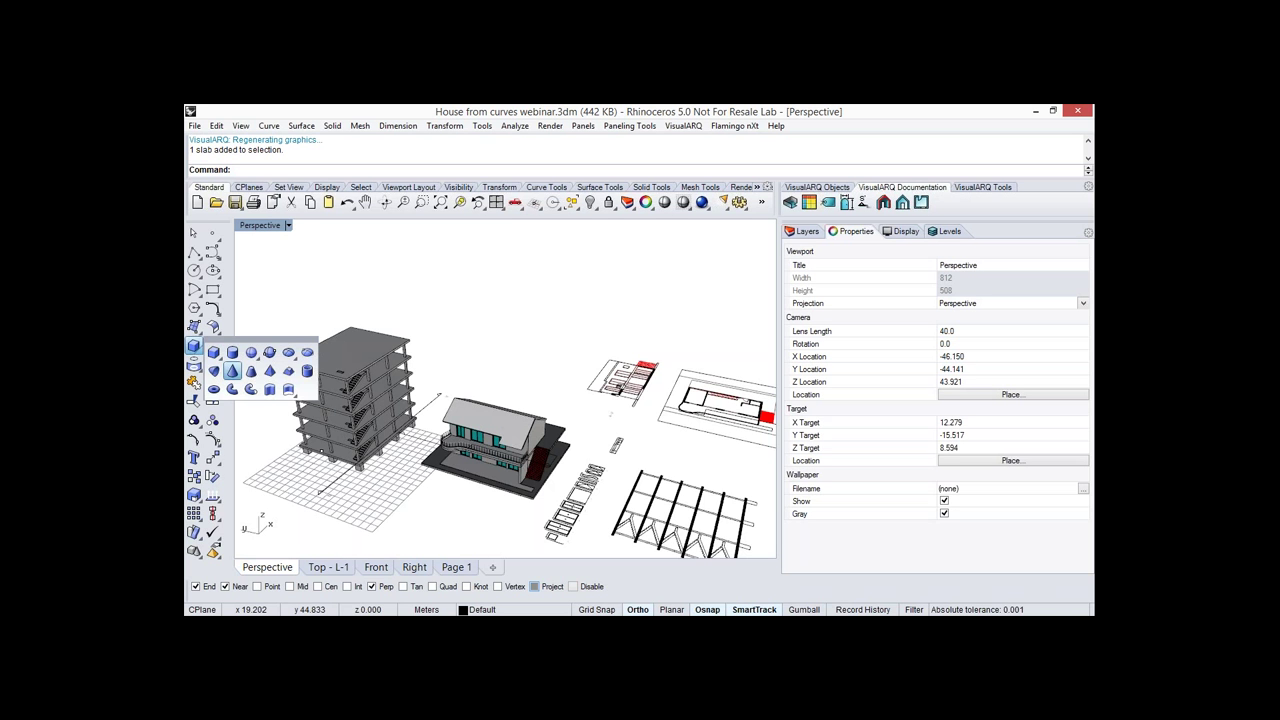
pyautogui.click(232, 371)
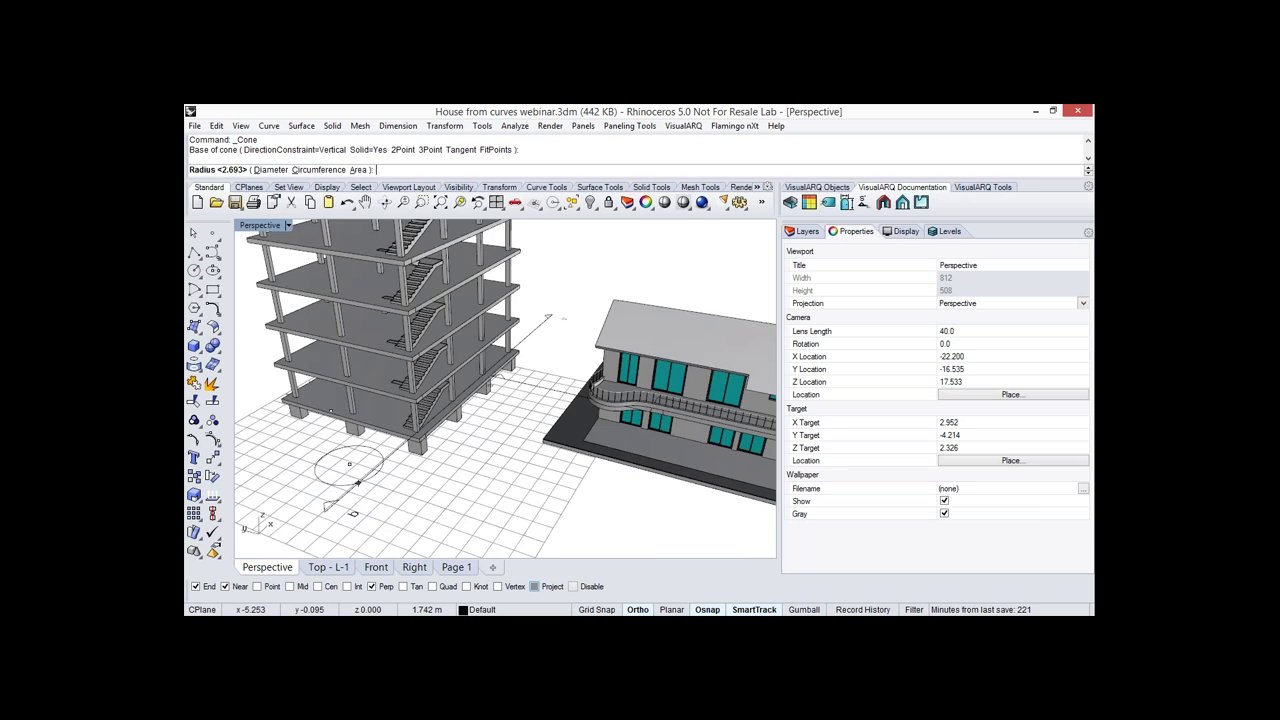
pyautogui.click(359, 484)
pyautogui.scroll(-6, 362, 486)
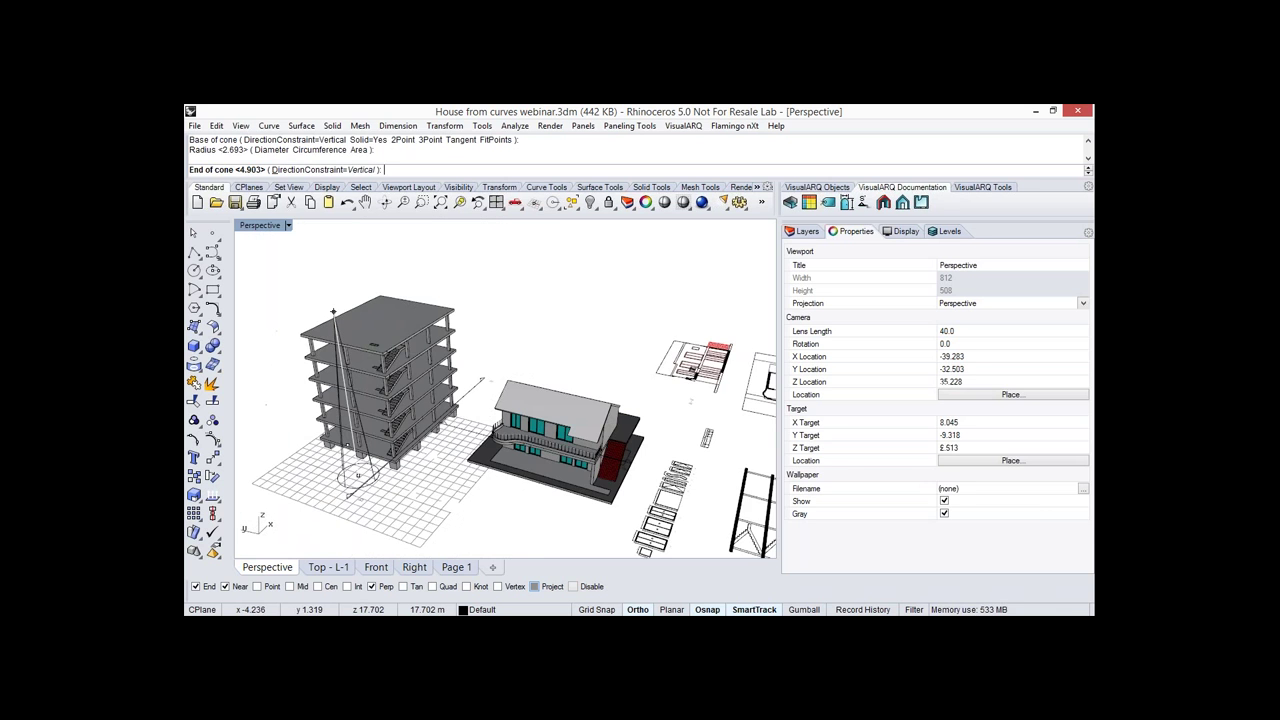
pyautogui.click(333, 312)
# Delete the cone in front of the multi-storey building.
pyautogui.click(353, 440)
pyautogui.scroll(2, 406, 490)
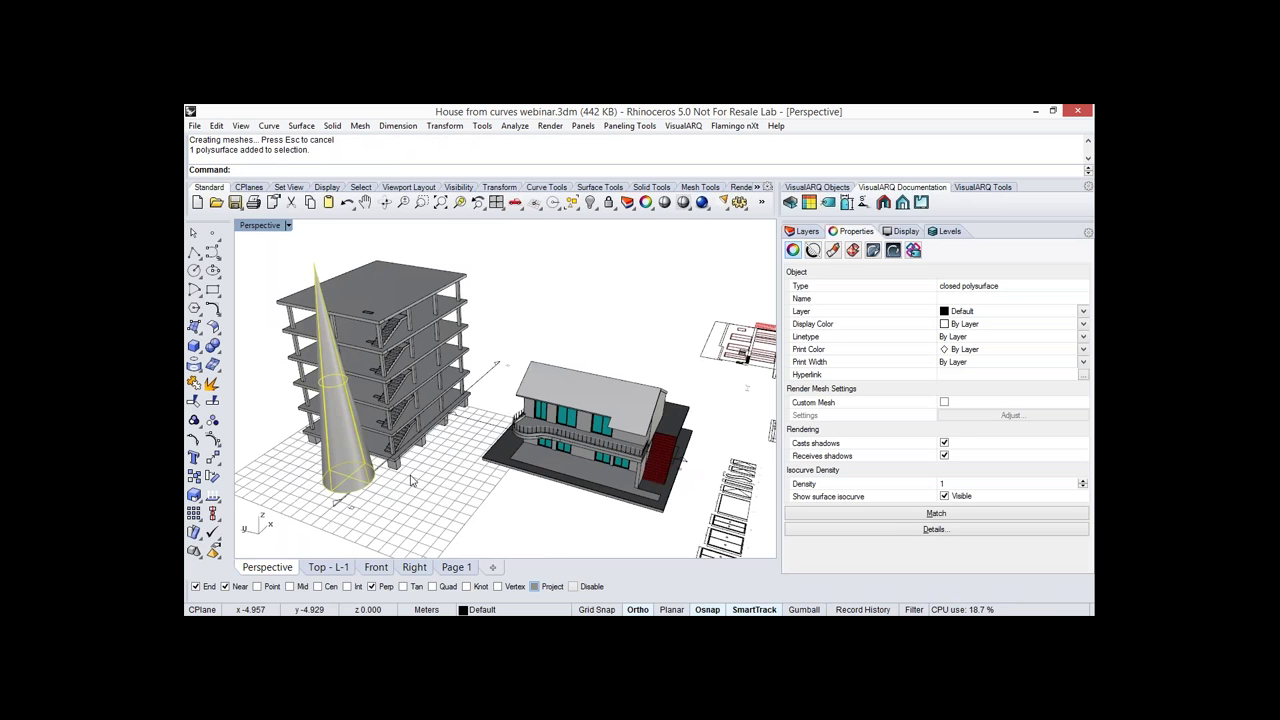
pyautogui.keyDown('shift'); pyautogui.moveTo(412, 480); pyautogui.dragTo(456, 488, button='right'); pyautogui.keyUp('shift')
pyautogui.click(386, 450)
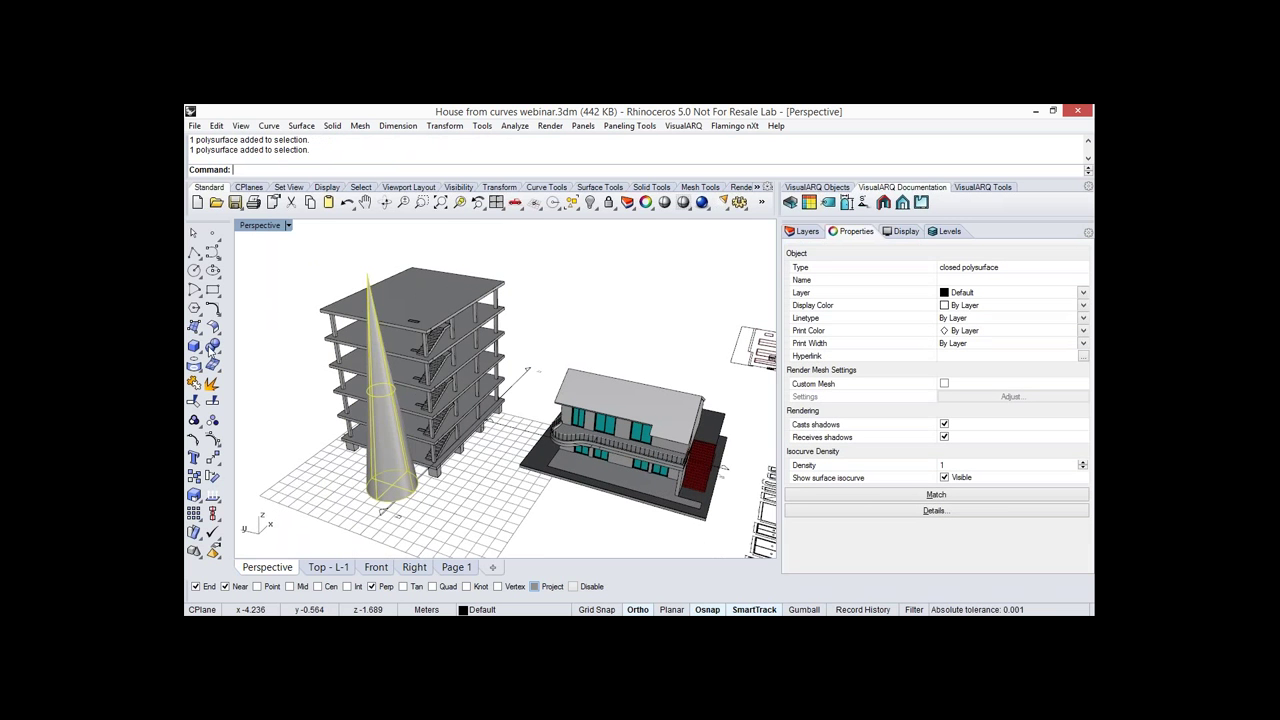
pyautogui.press('Delete')
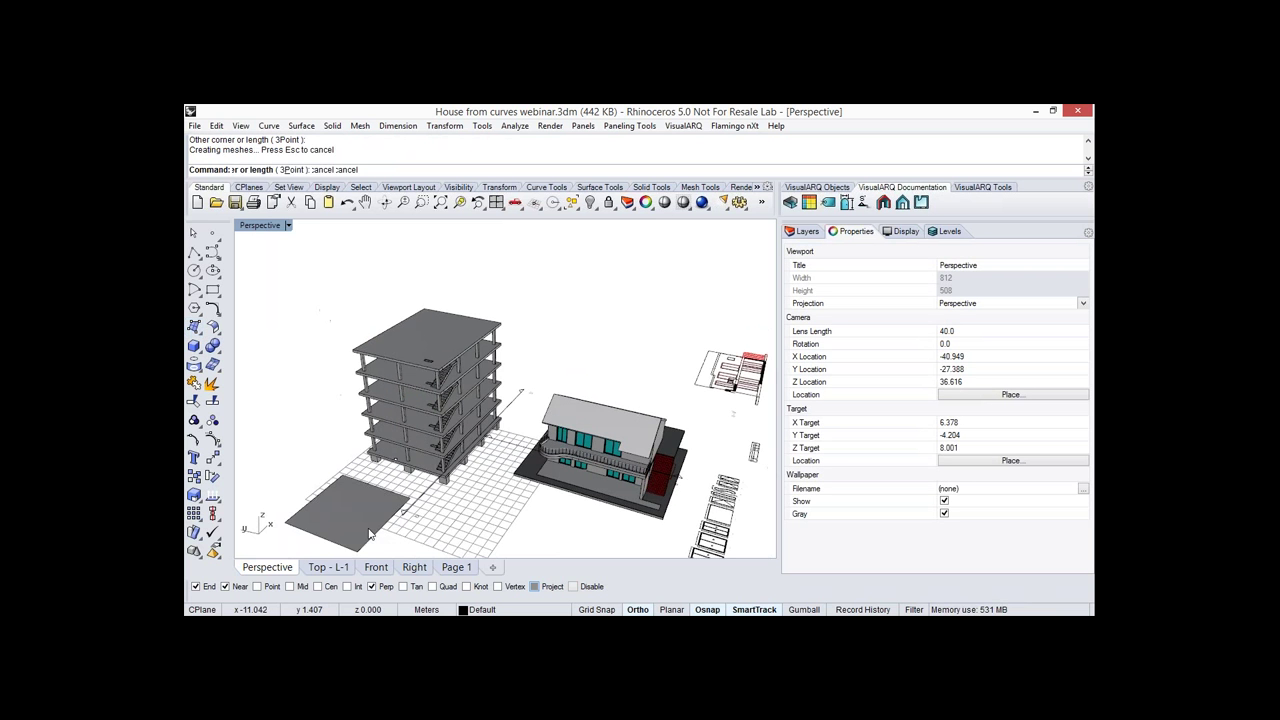
# Rebuild the flat rectangular surface beside the multi-storey building and move groups of its control points to shape it into a wavy form.
pyautogui.click(345, 512)
pyautogui.write('Rebu')
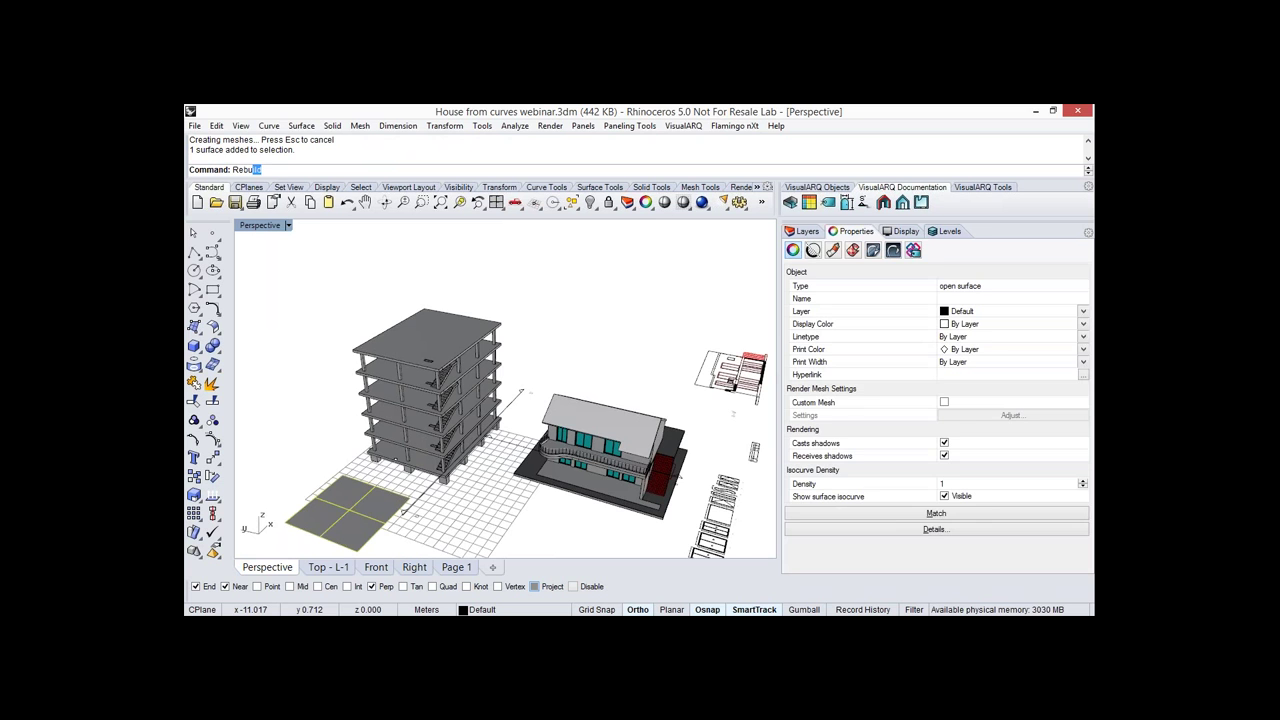
pyautogui.press('Return')
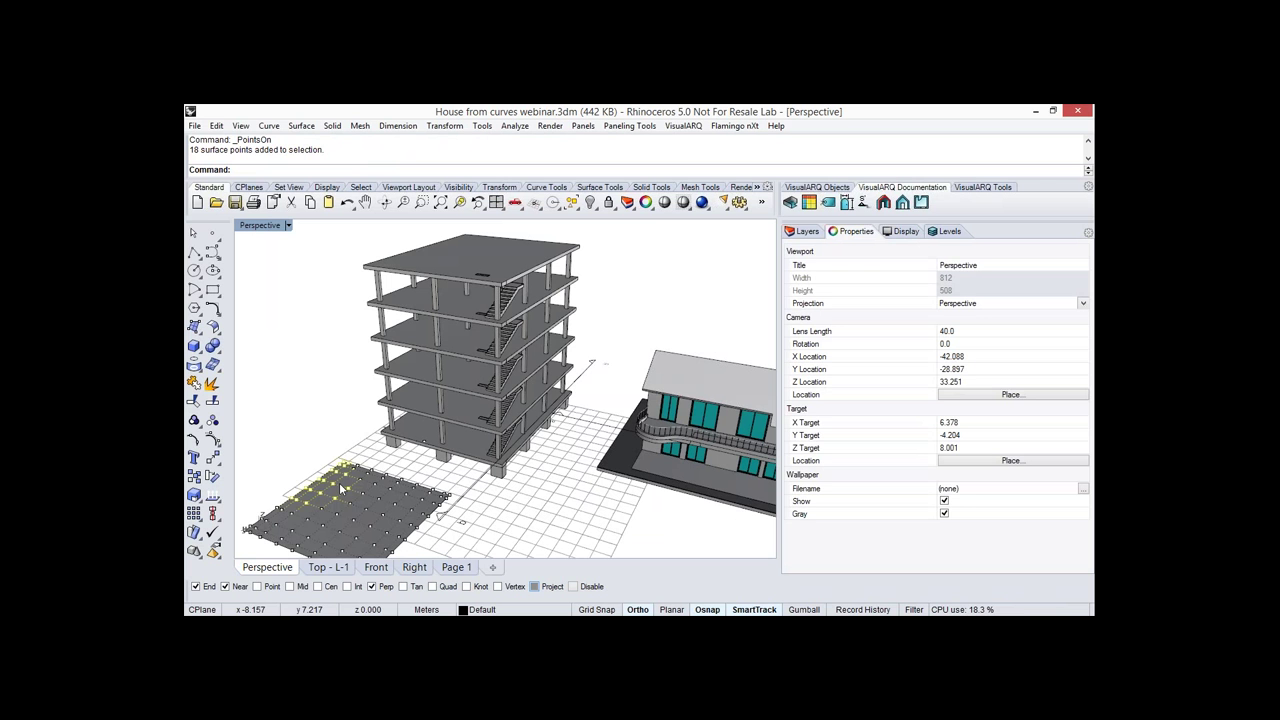
pyautogui.moveTo(341, 489); pyautogui.dragTo(408, 532)
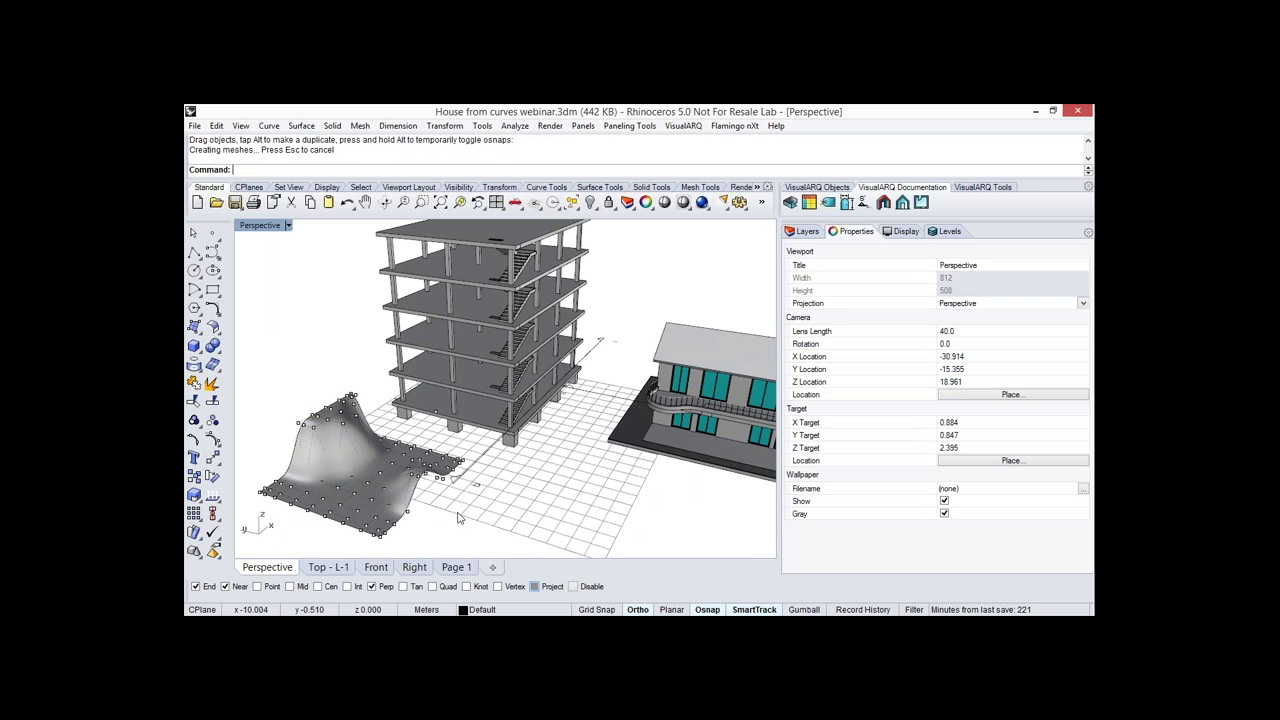
pyautogui.press('Escape')
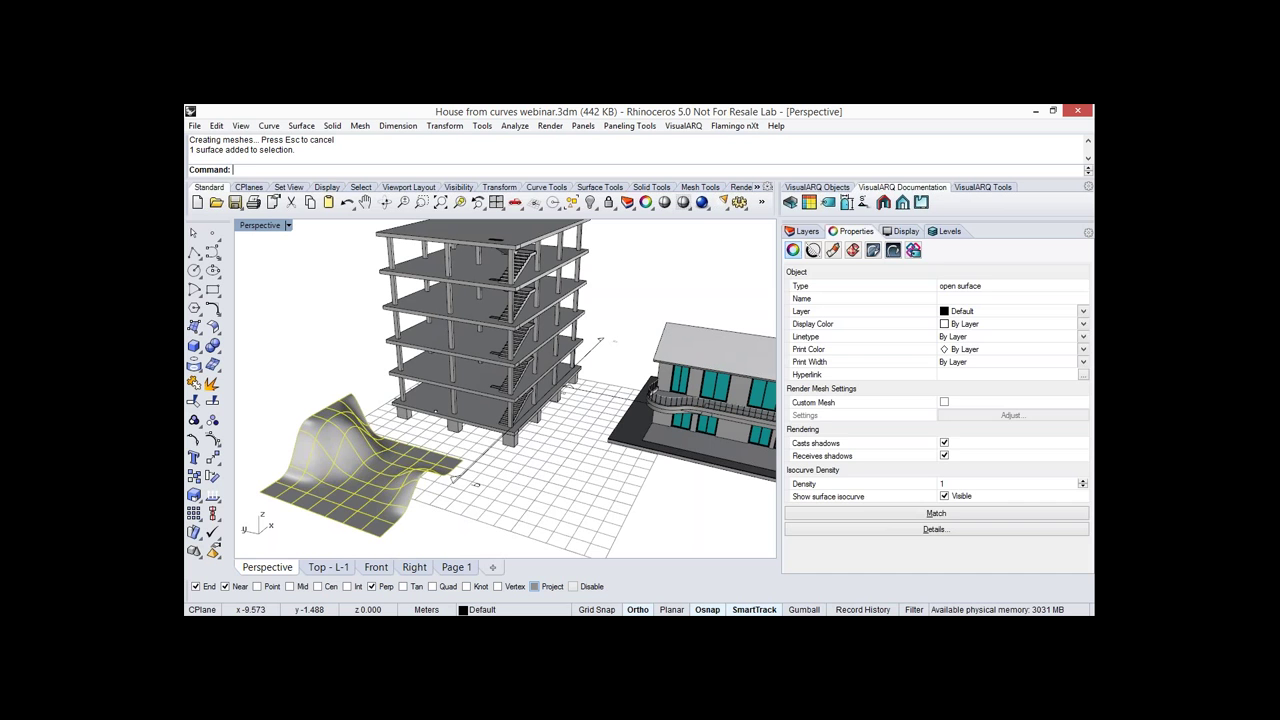
pyautogui.write('Offset')
pyautogui.press('Return')
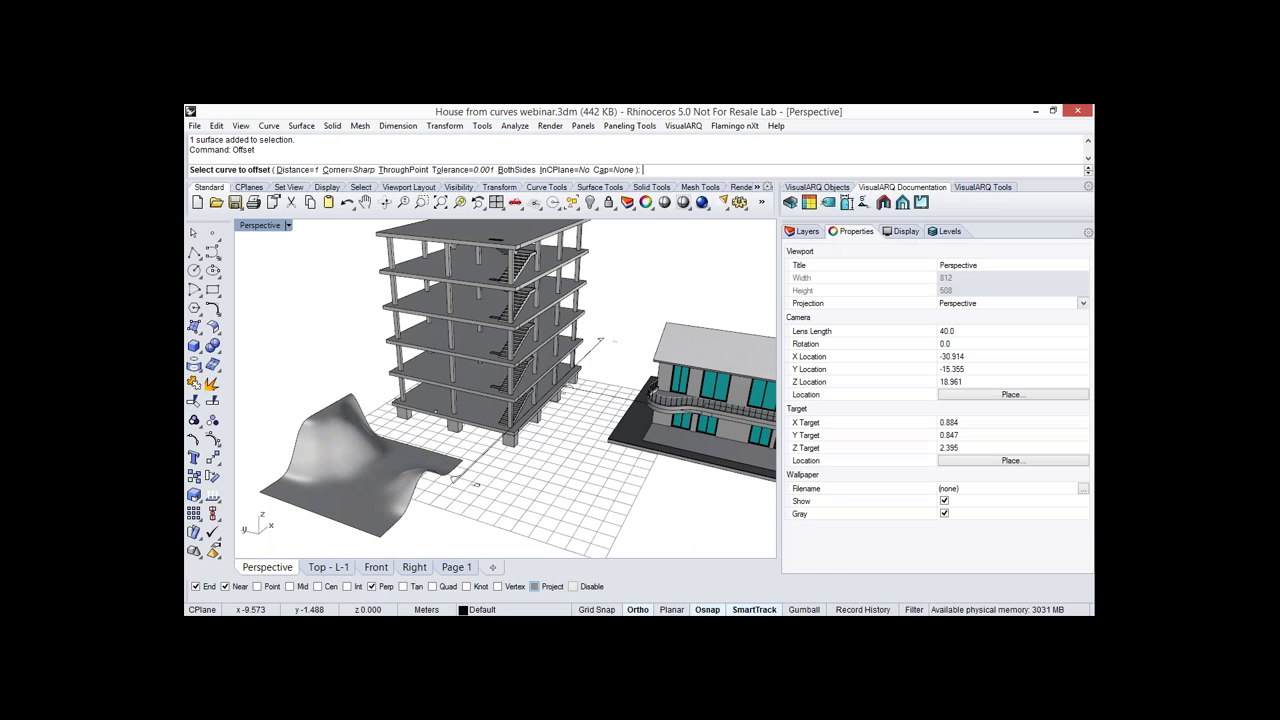
pyautogui.press('F1')
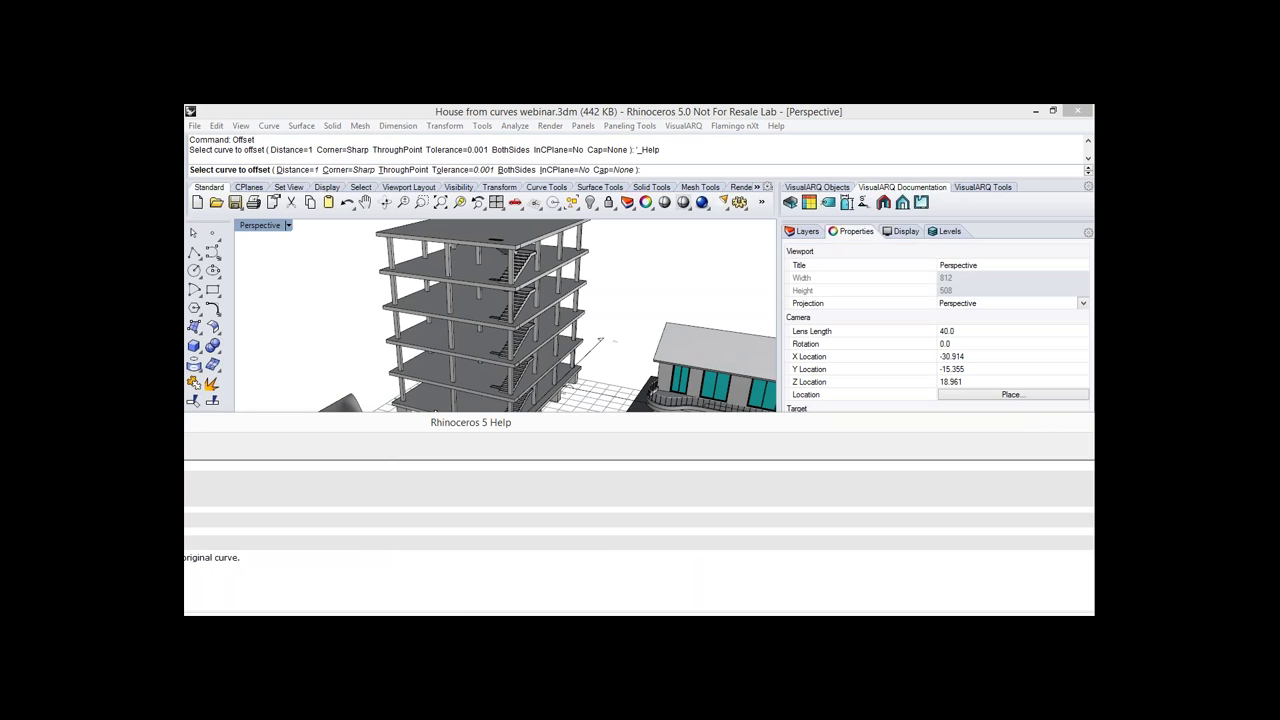
pyautogui.hotkey('alt', 'F4')
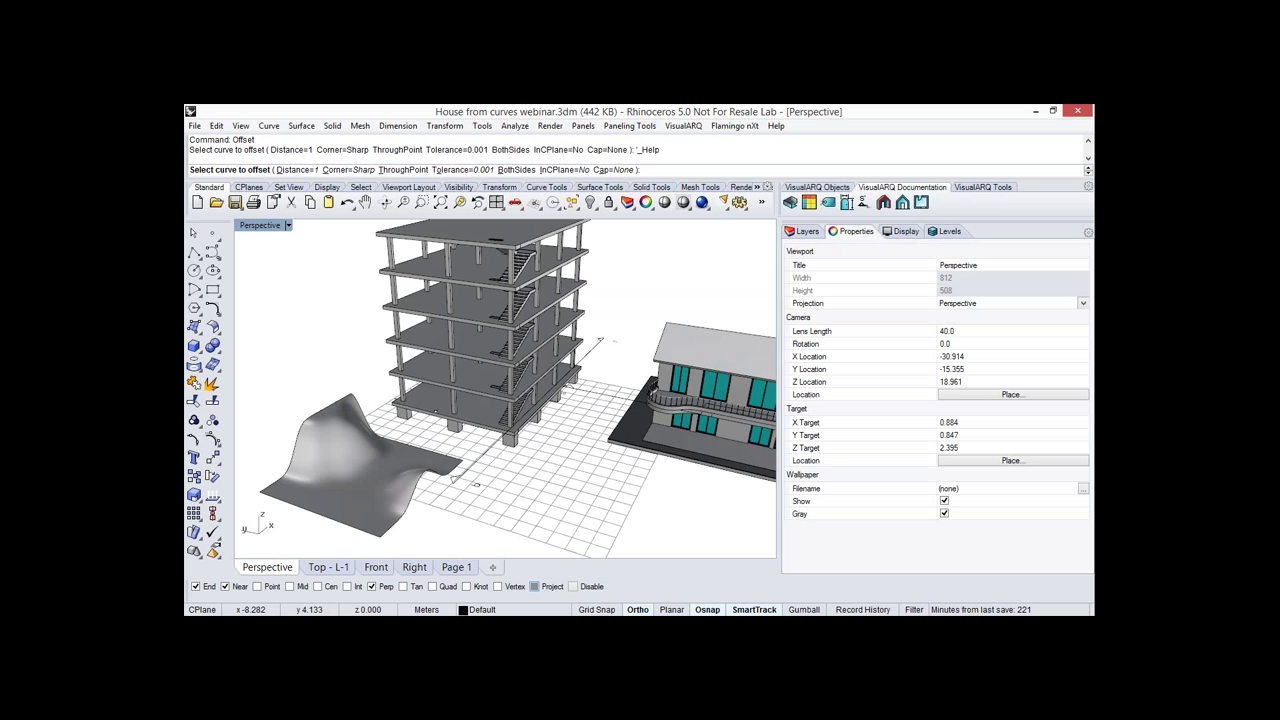
pyautogui.press('Escape')
# Offset the wavy surface with OffsetSrf by a distance of 0.2 m, with the Solid and DeleteInput options set to Yes.
pyautogui.click(389, 471)
pyautogui.write('Off')
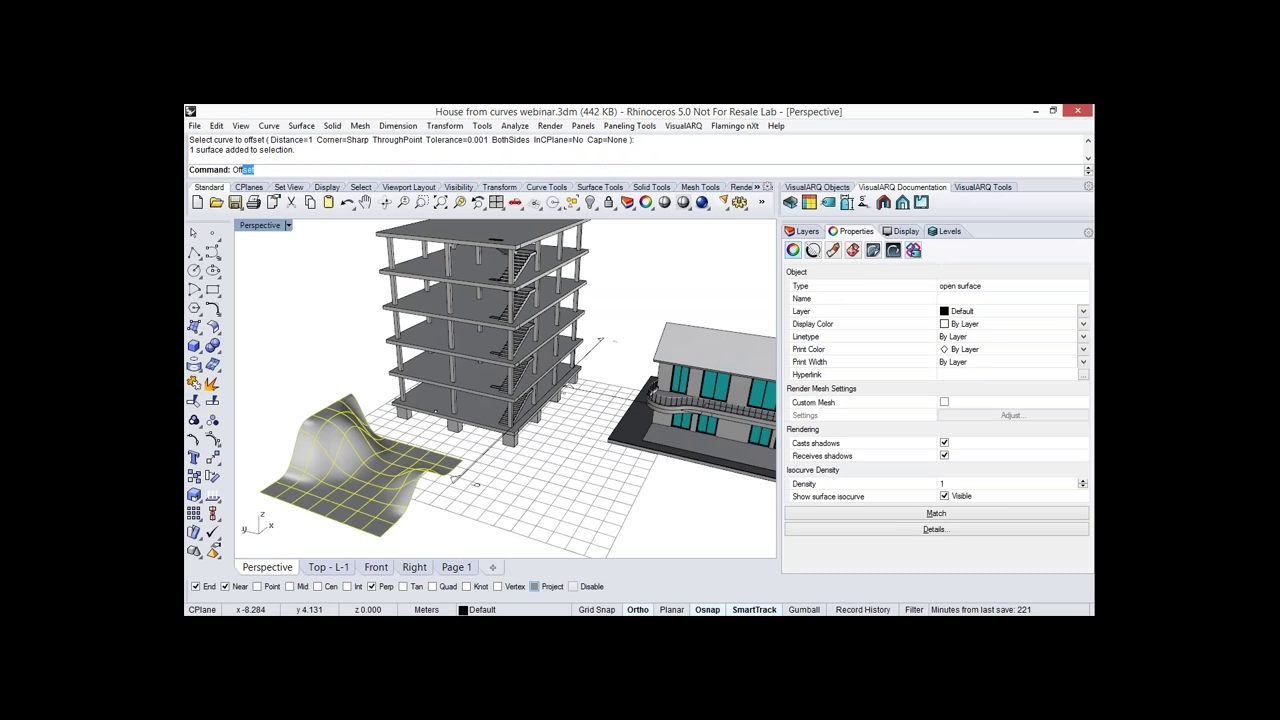
pyautogui.write('setS')
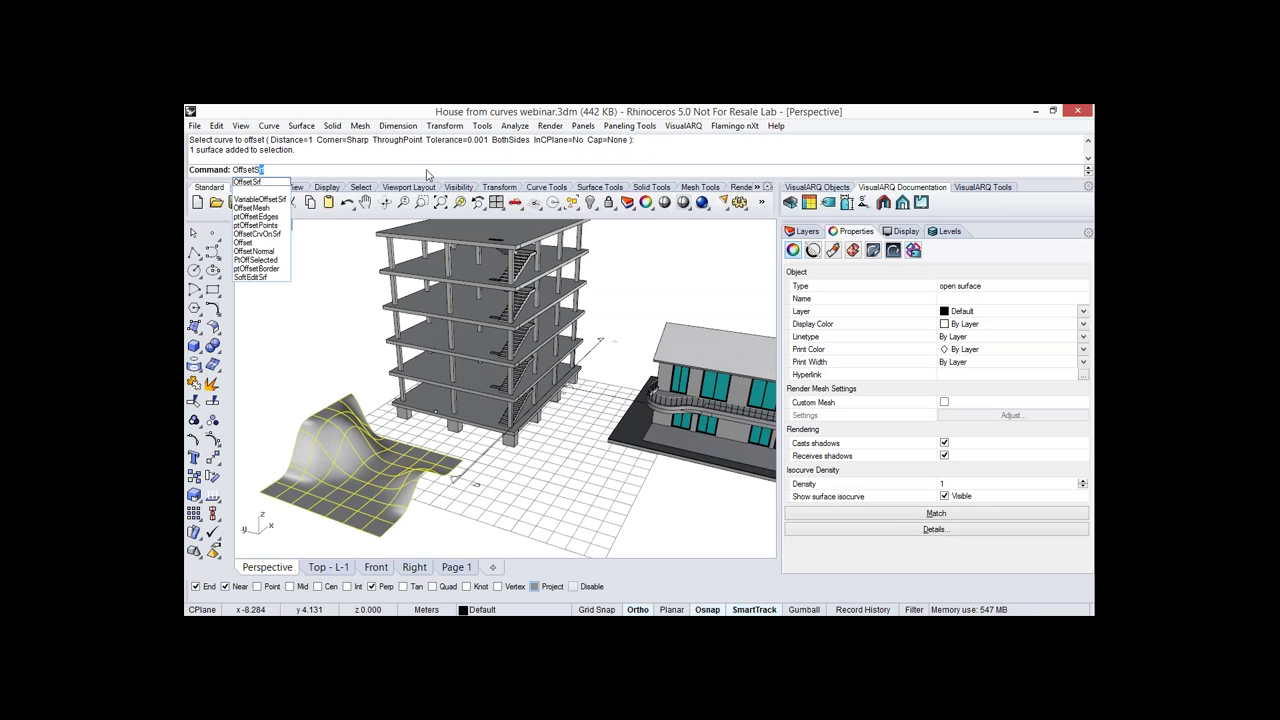
pyautogui.press('Return')
pyautogui.write('0.2')
pyautogui.press('Return')
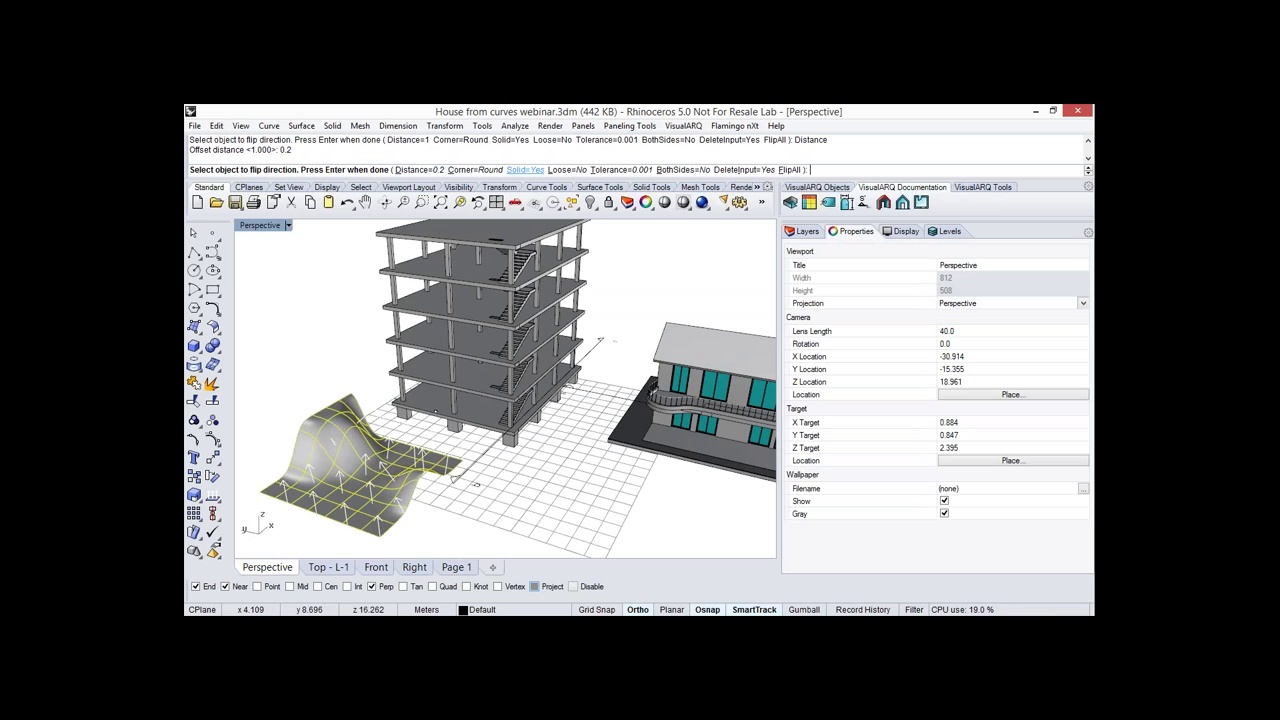
pyautogui.press('Return')
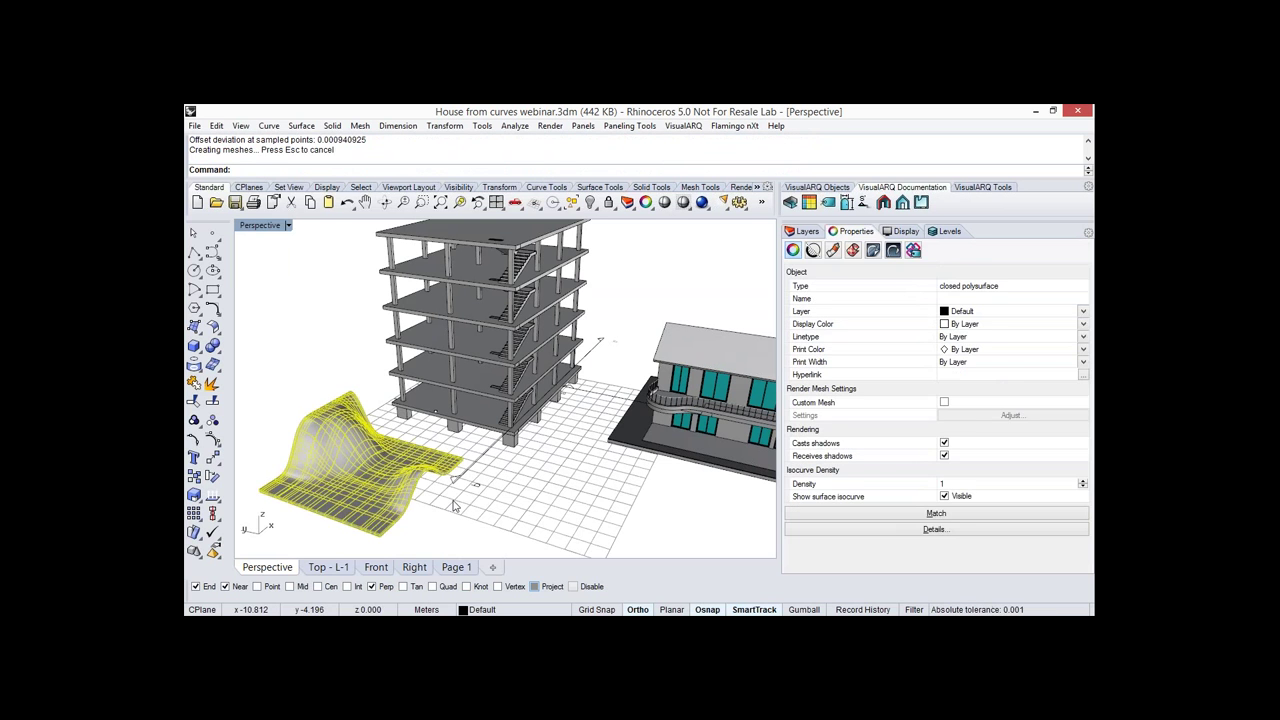
pyautogui.click(453, 505)
# Move the near end of the building's section line by its control point so the section also covers the wavy solid.
pyautogui.moveTo(453, 505); pyautogui.dragTo(404, 477, button='right')
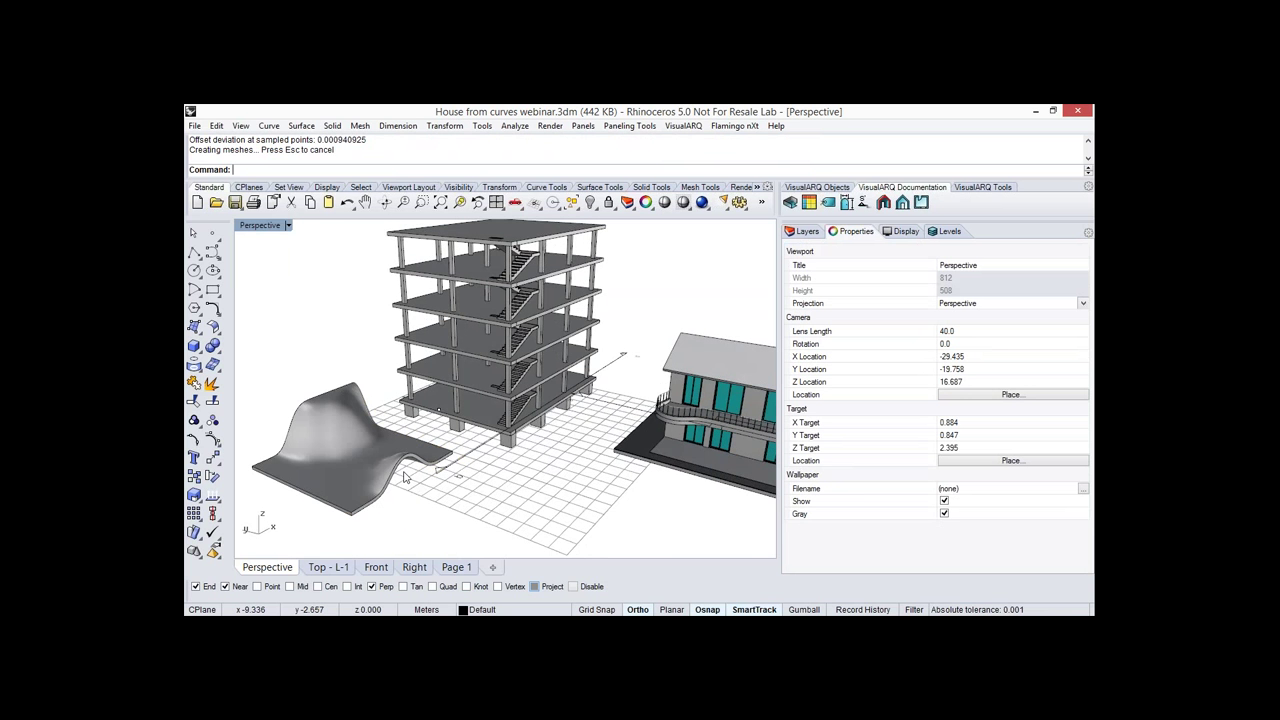
pyautogui.scroll(-3, 404, 477)
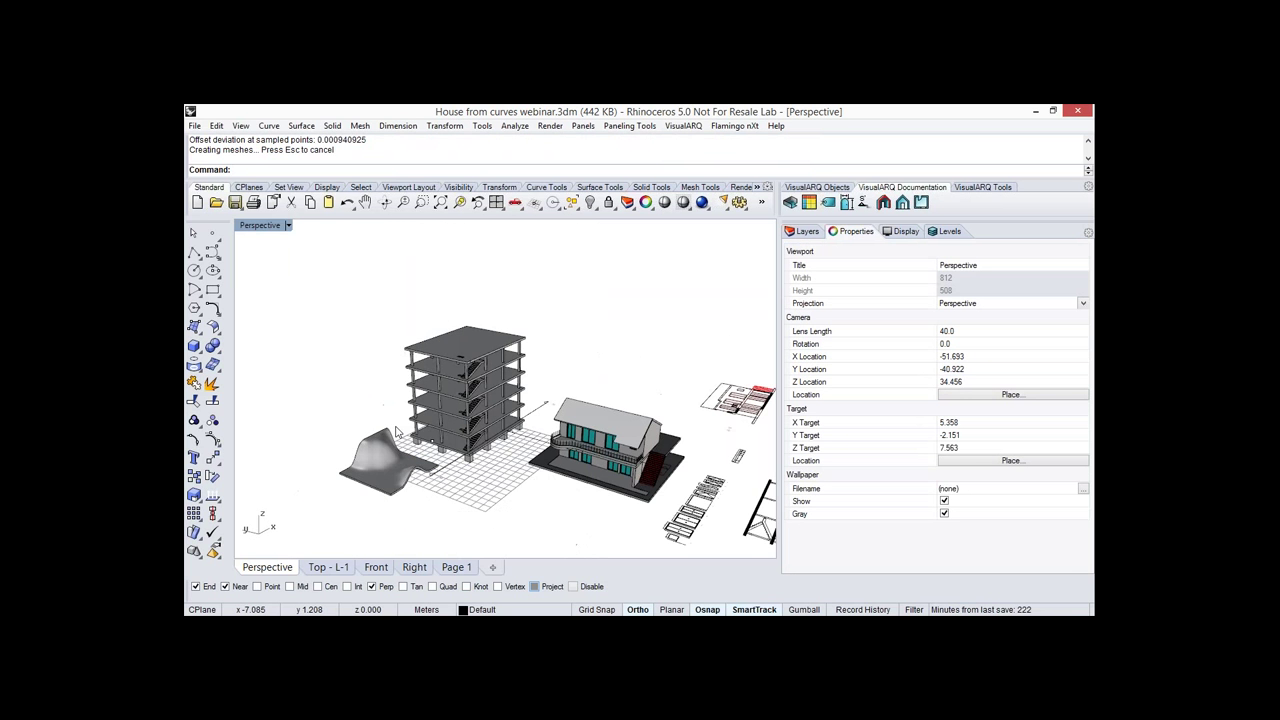
pyautogui.scroll(-2, 396, 432)
pyautogui.click(384, 430)
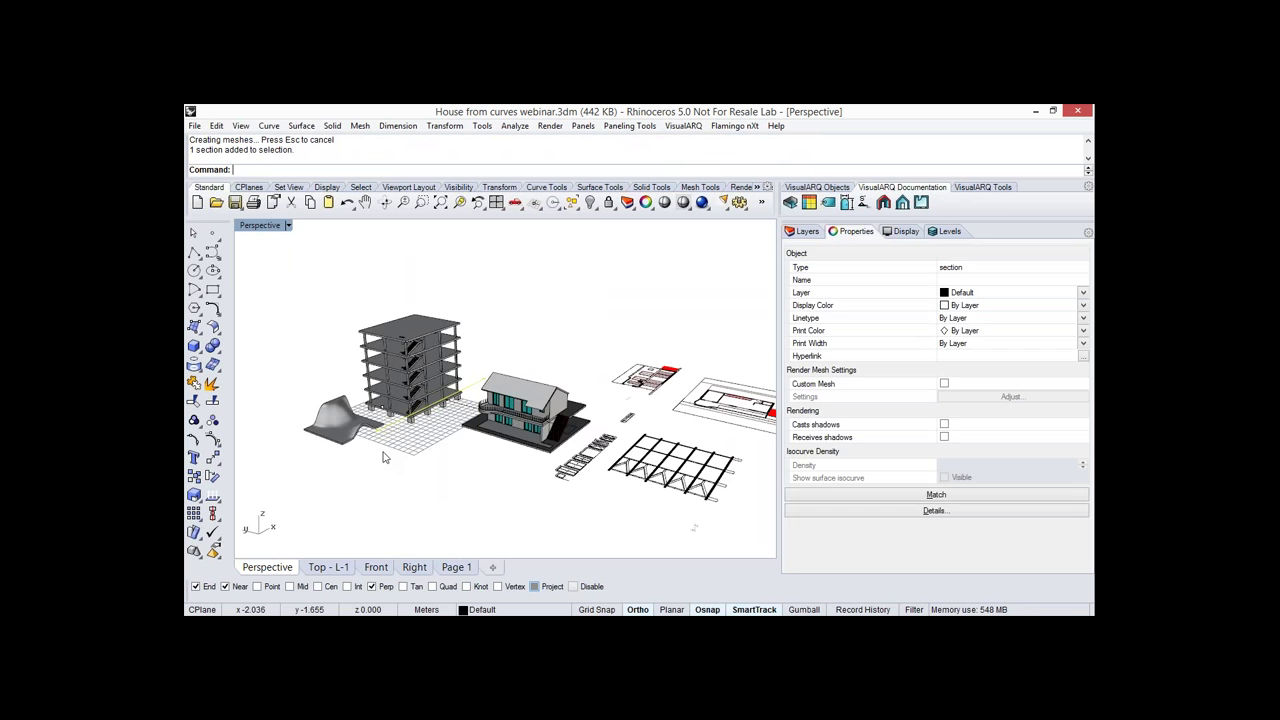
pyautogui.press('F10')
pyautogui.moveTo(358, 460); pyautogui.dragTo(350, 498, button='right')
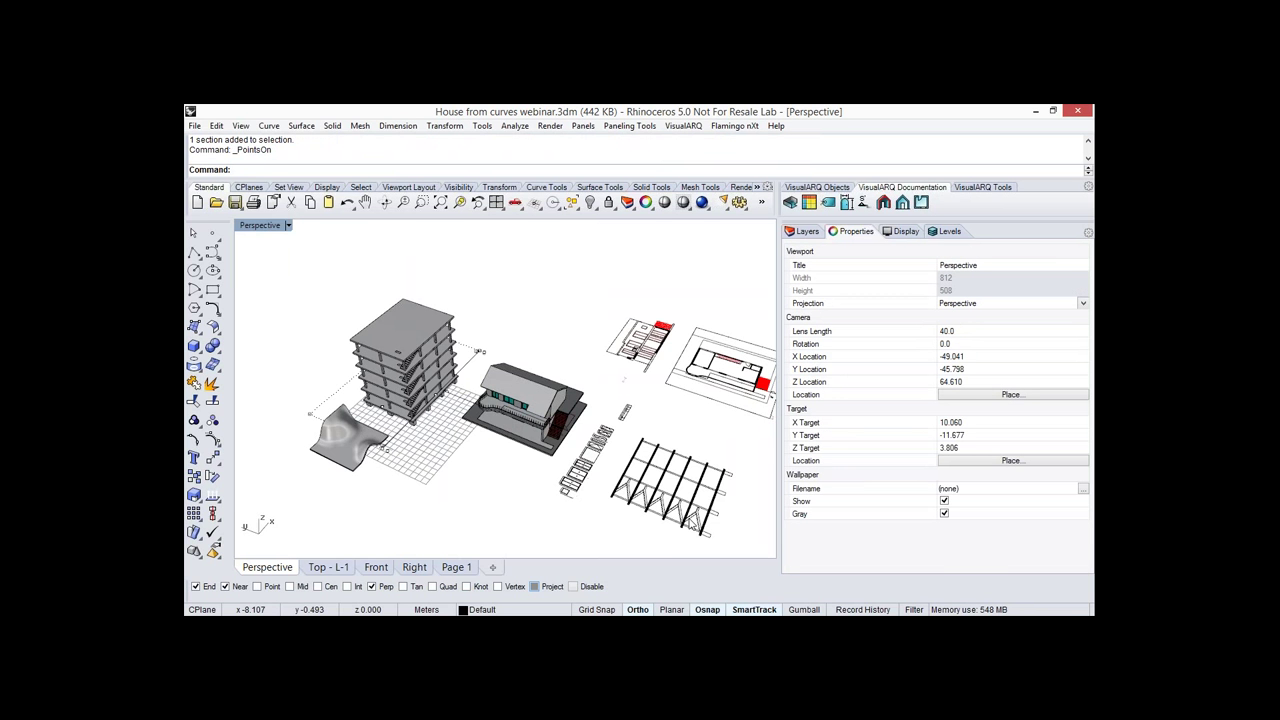
pyautogui.moveTo(384, 449); pyautogui.dragTo(332, 500)
pyautogui.moveTo(692, 524); pyautogui.dragTo(632, 497, button='right')
# Set the wavy solid's section attribute pattern to Solid and check the fill in the updated section drawing on the ground.
pyautogui.click(324, 368)
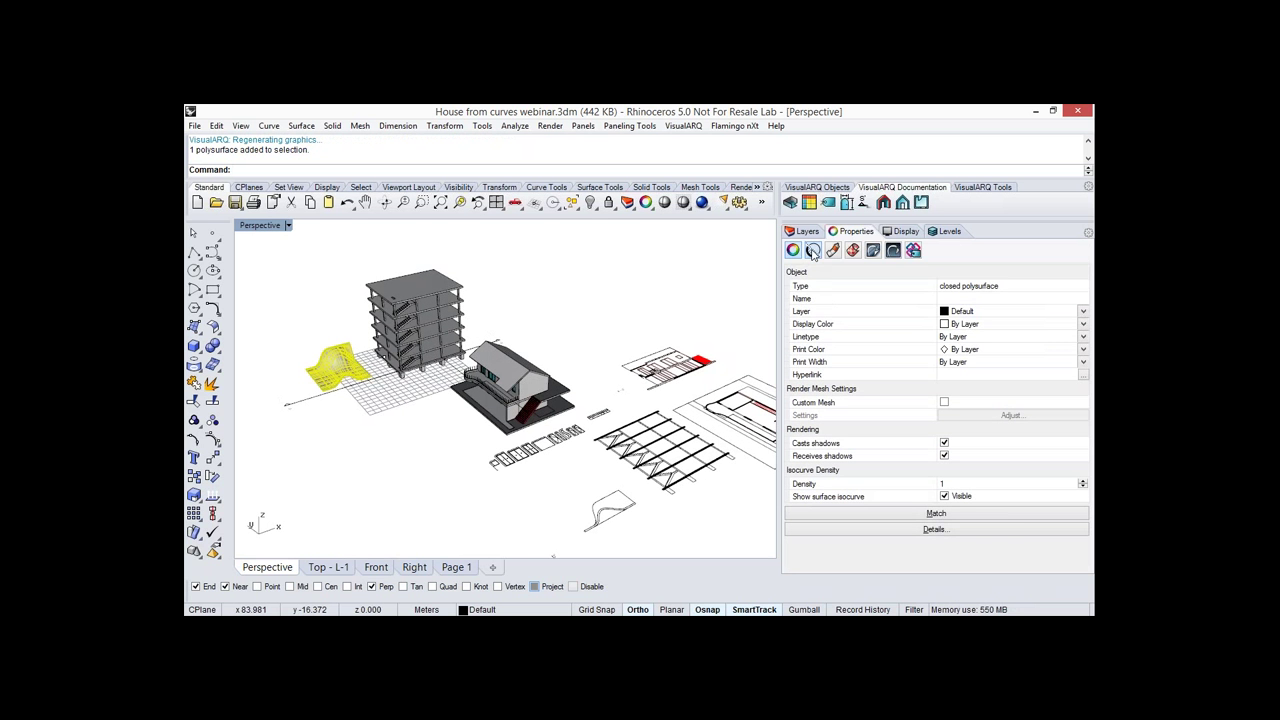
pyautogui.click(813, 251)
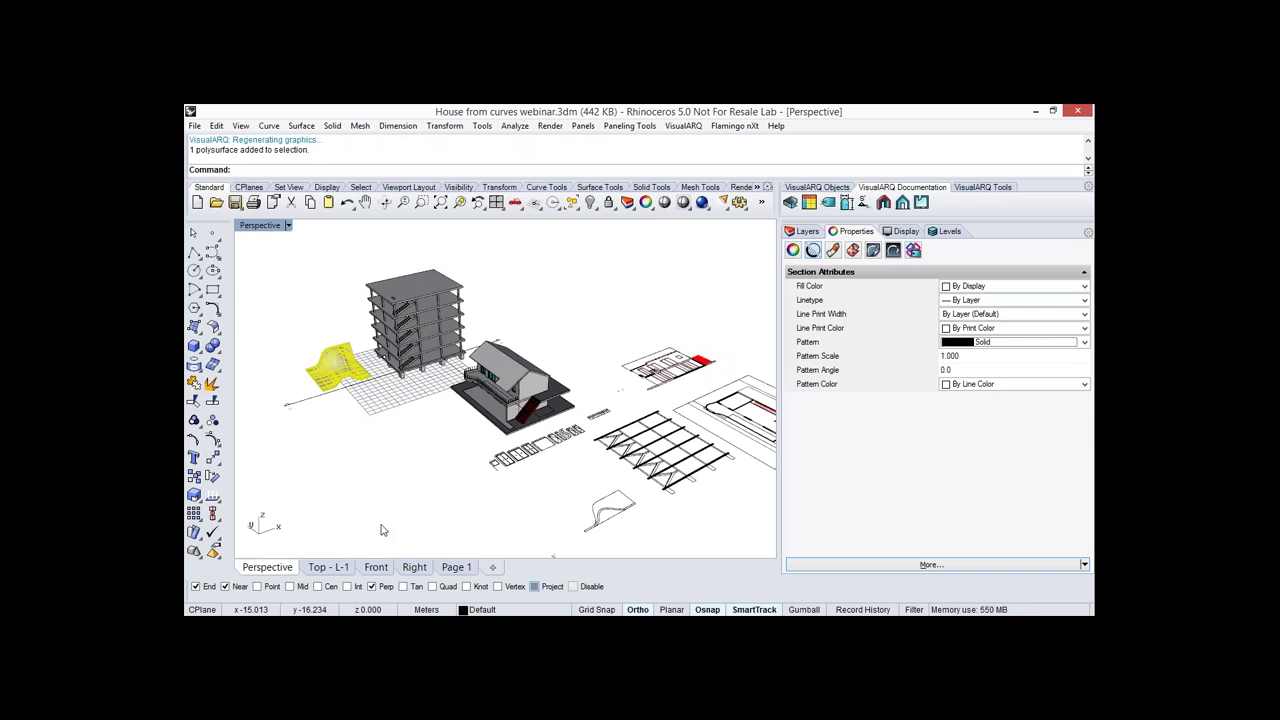
pyautogui.click(383, 530)
pyautogui.moveTo(383, 530); pyautogui.dragTo(626, 522, button='right')
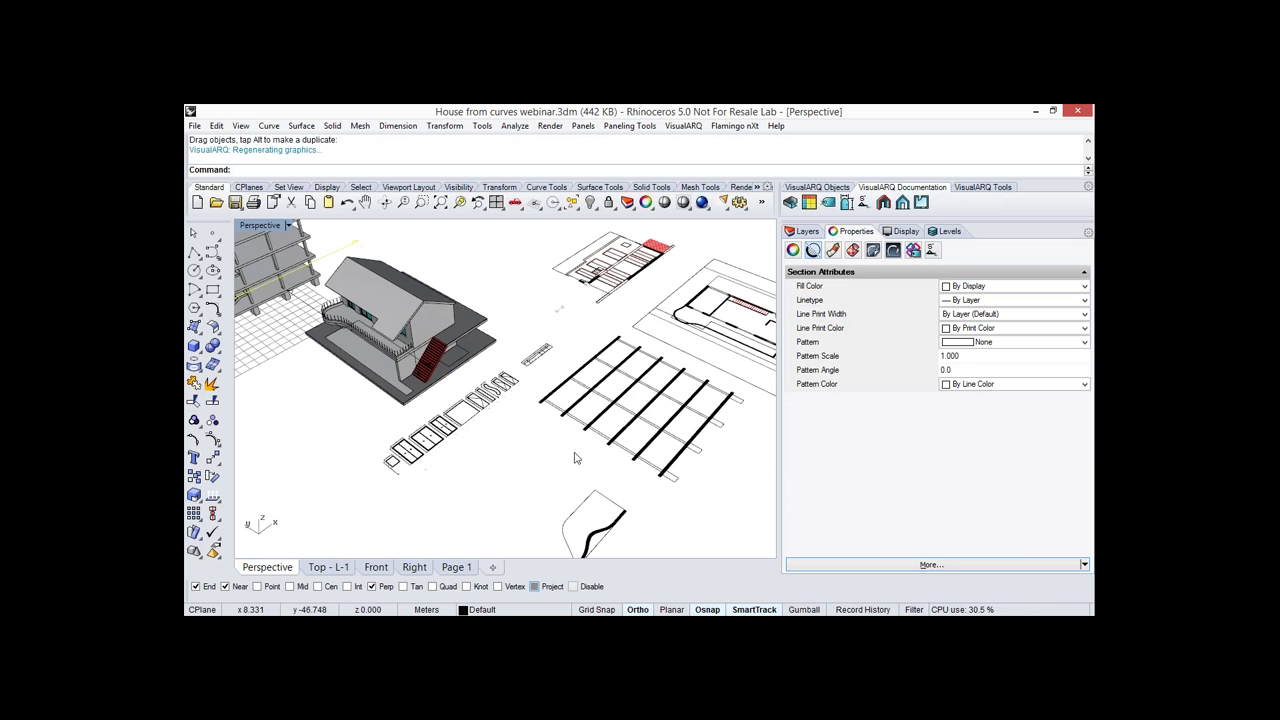
pyautogui.scroll(5, 636, 420)
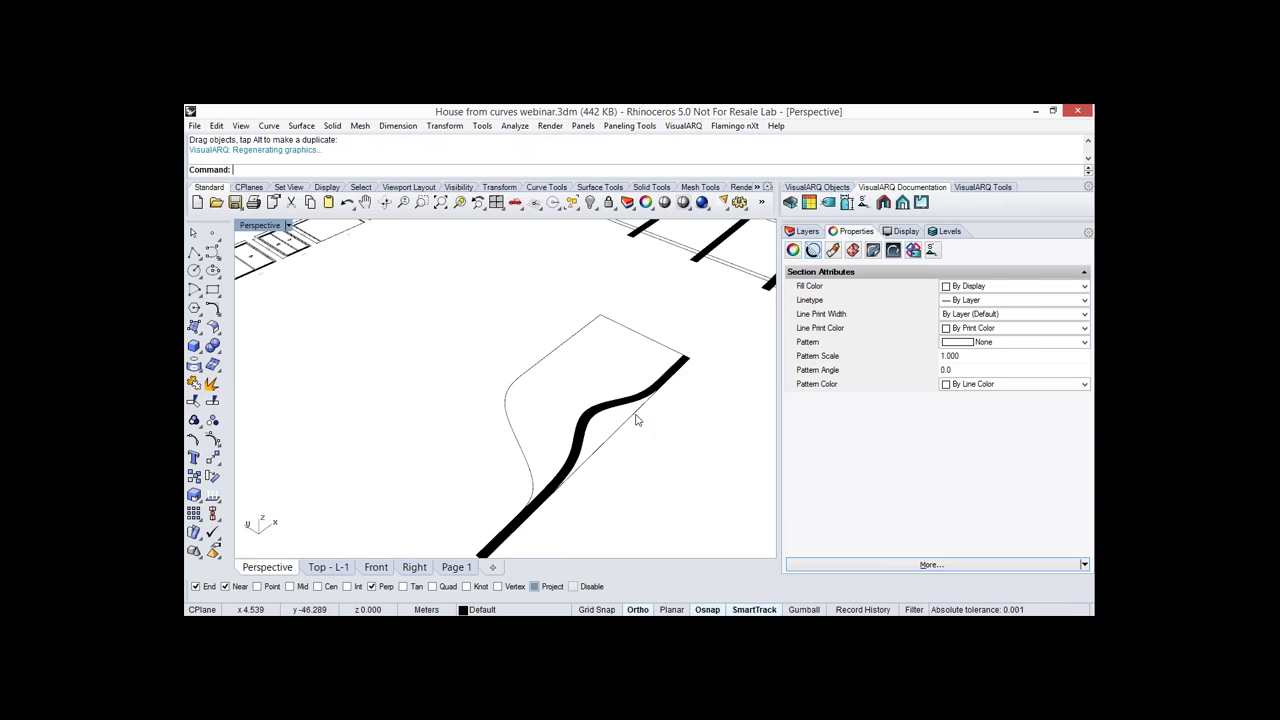
pyautogui.scroll(-5, 636, 420)
pyautogui.moveTo(384, 355); pyautogui.dragTo(758, 277, button='right')
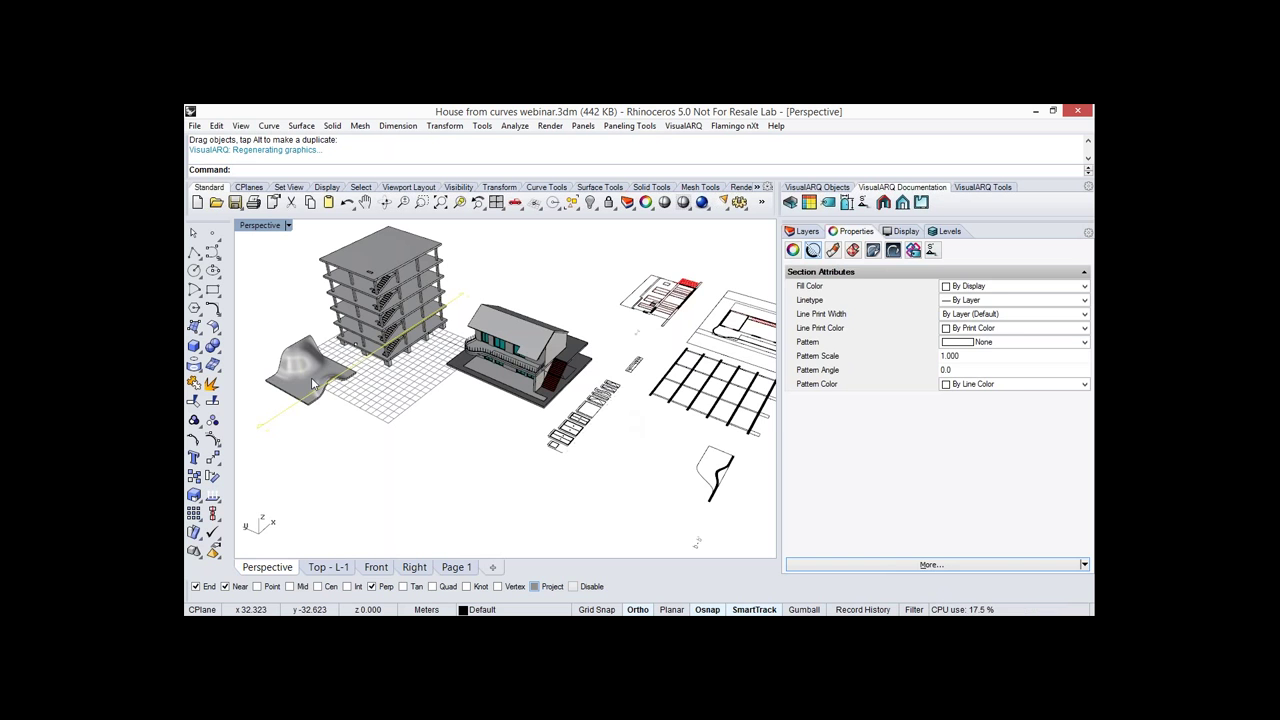
# Set the wavy solid's IFC type to IfcSlab and clear the selection.
pyautogui.moveTo(313, 383); pyautogui.dragTo(286, 390, button='right')
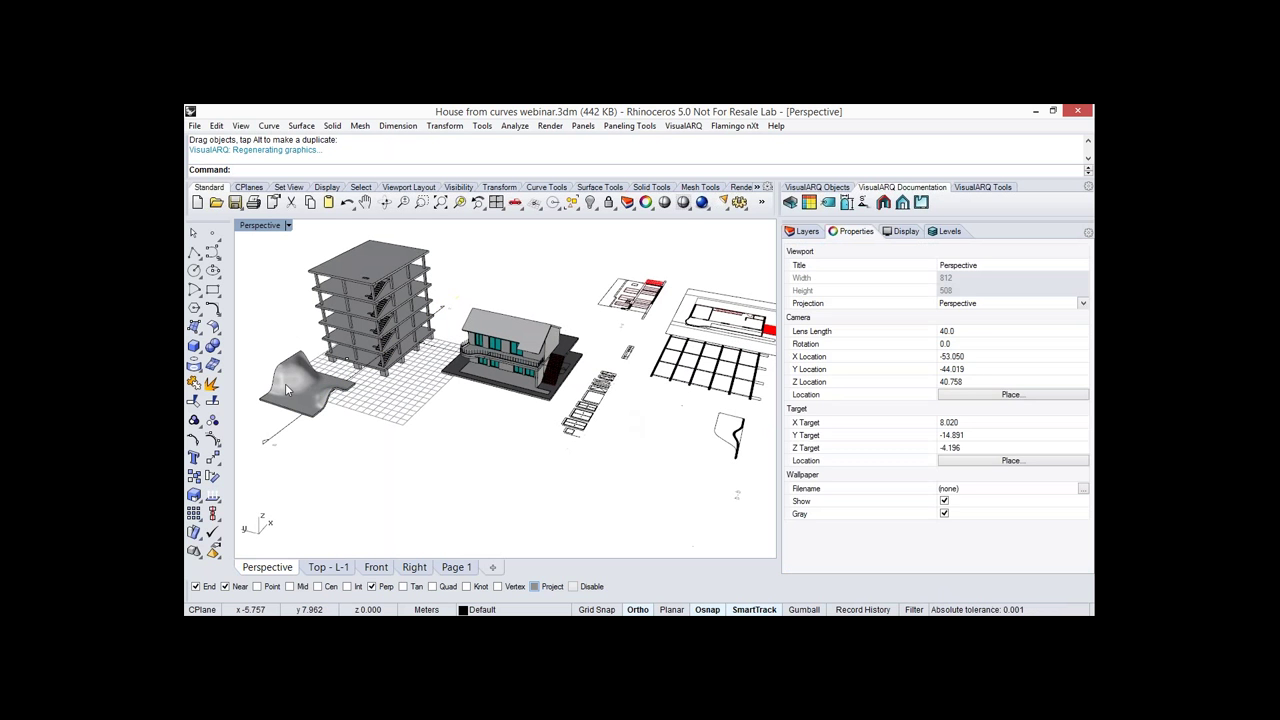
pyautogui.click(285, 389)
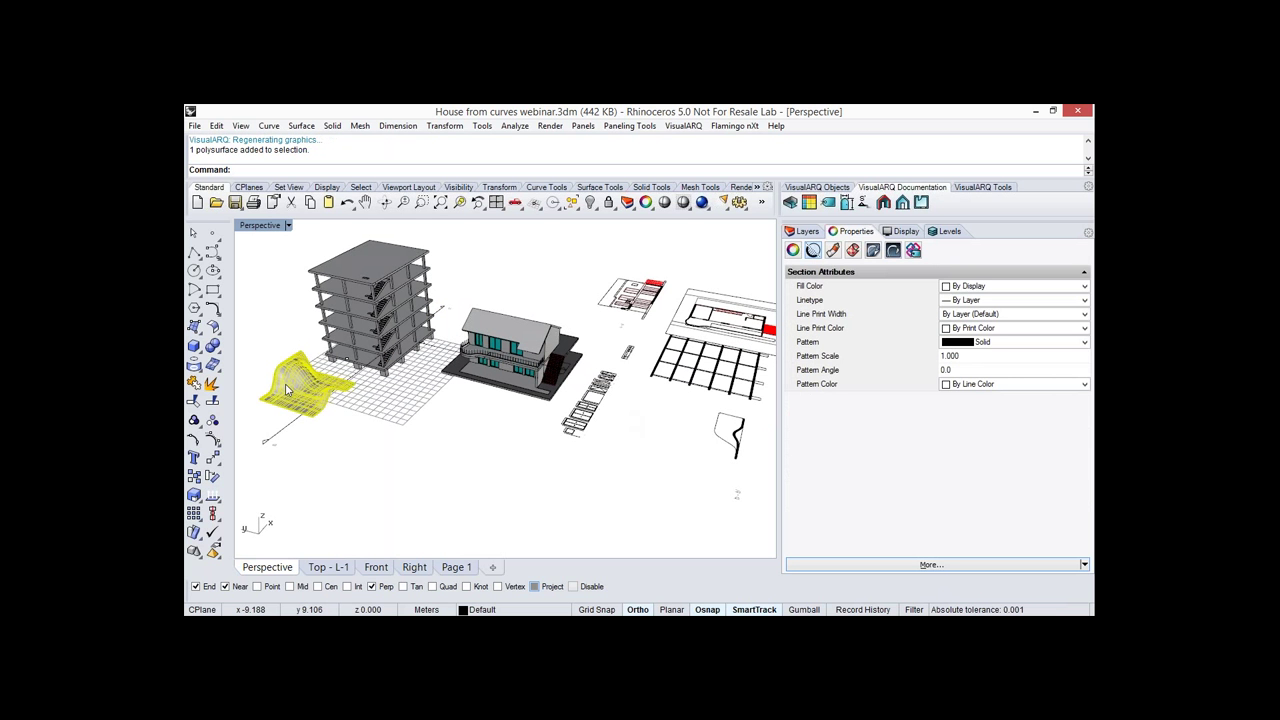
pyautogui.click(912, 251)
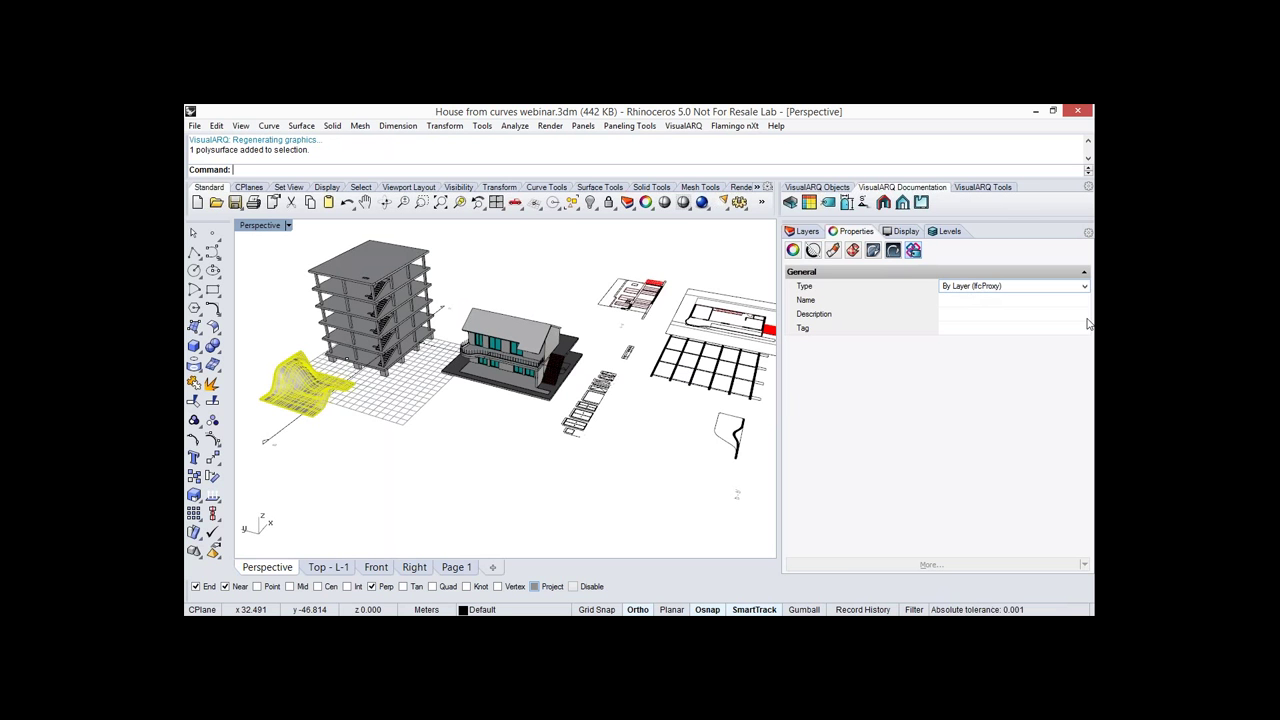
pyautogui.click(1085, 287)
pyautogui.scroll(-2, 1085, 325)
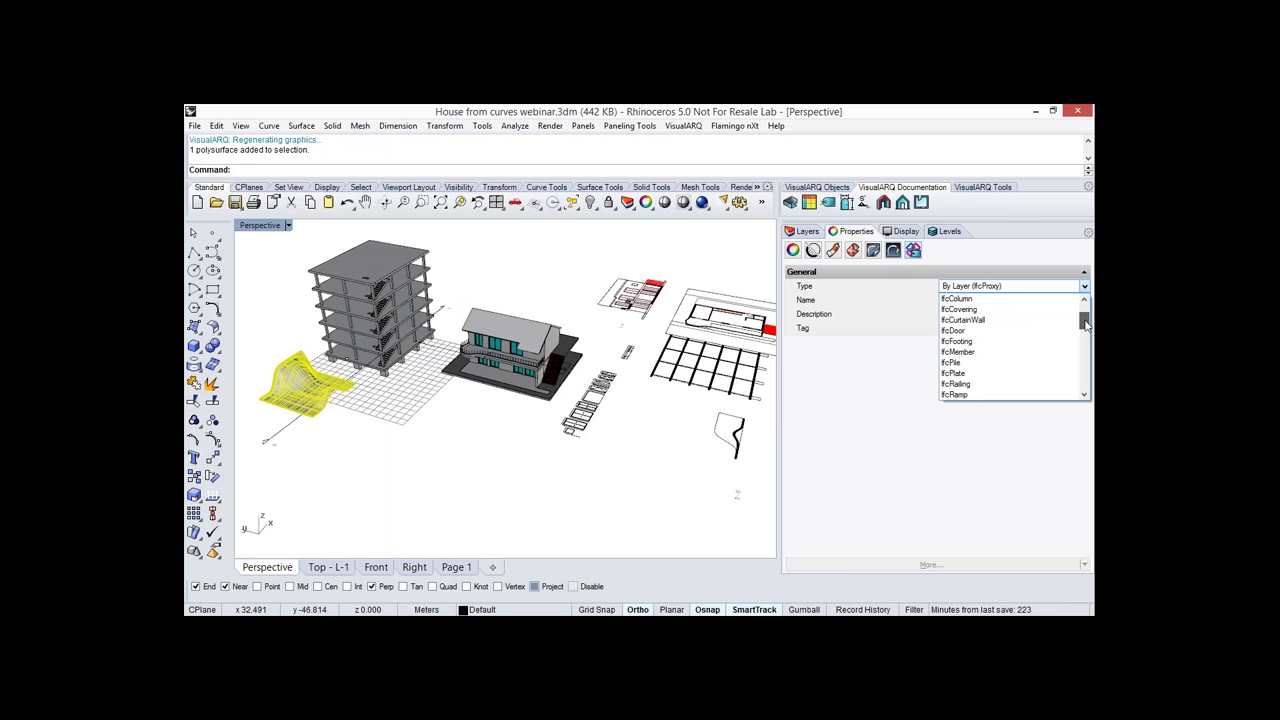
pyautogui.scroll(-1, 990, 377)
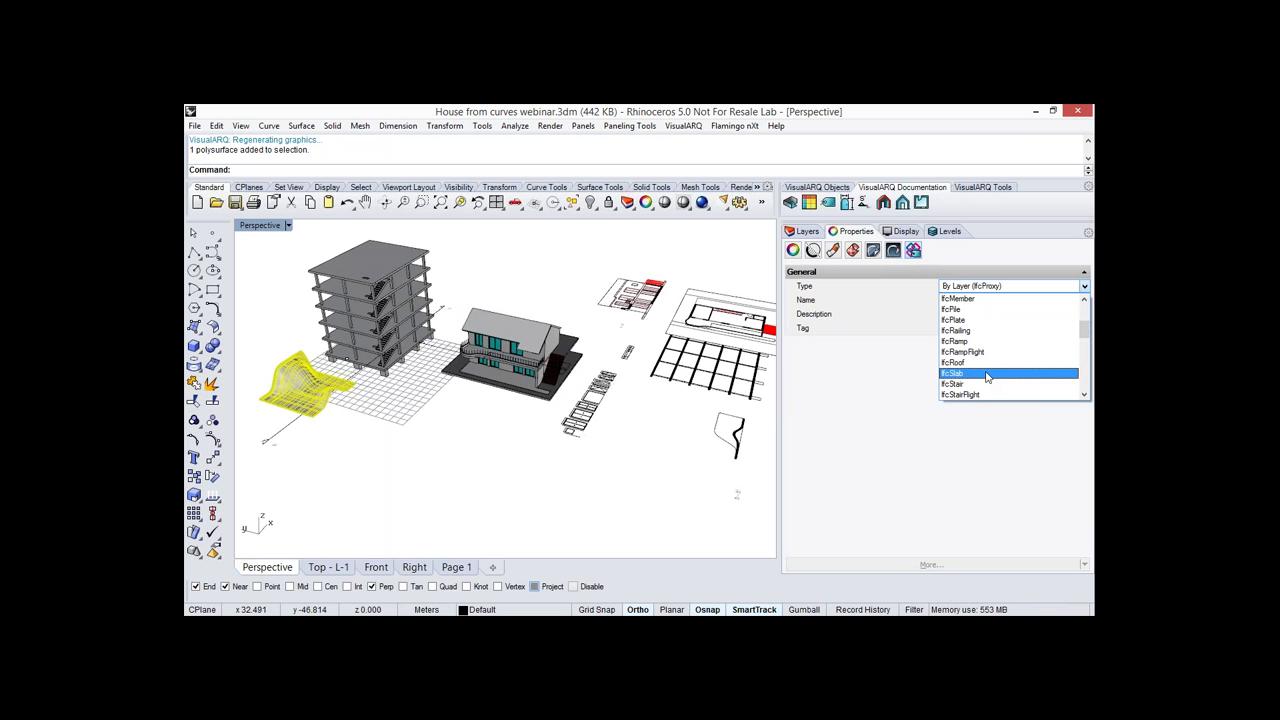
pyautogui.click(987, 374)
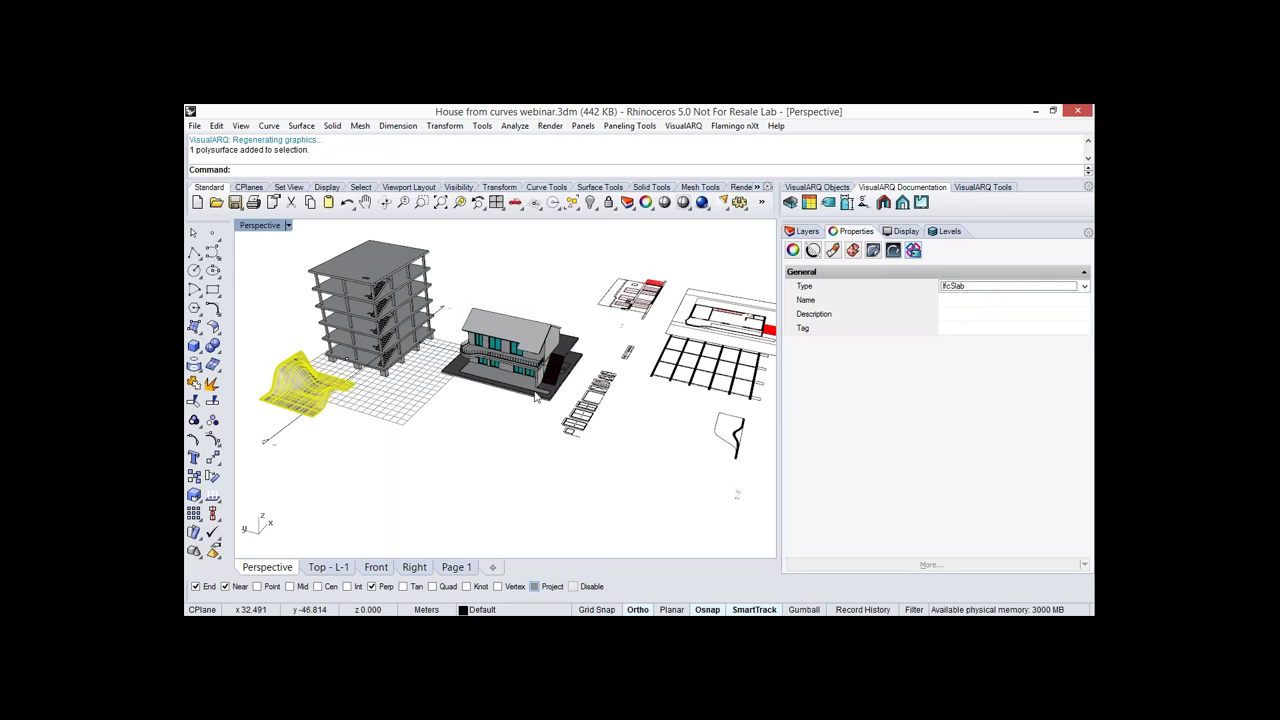
pyautogui.press('Escape')
# Export the model to the desktop as House from curves webinar.ifc in the IFC 2x3 Building Model format.
pyautogui.click(195, 126)
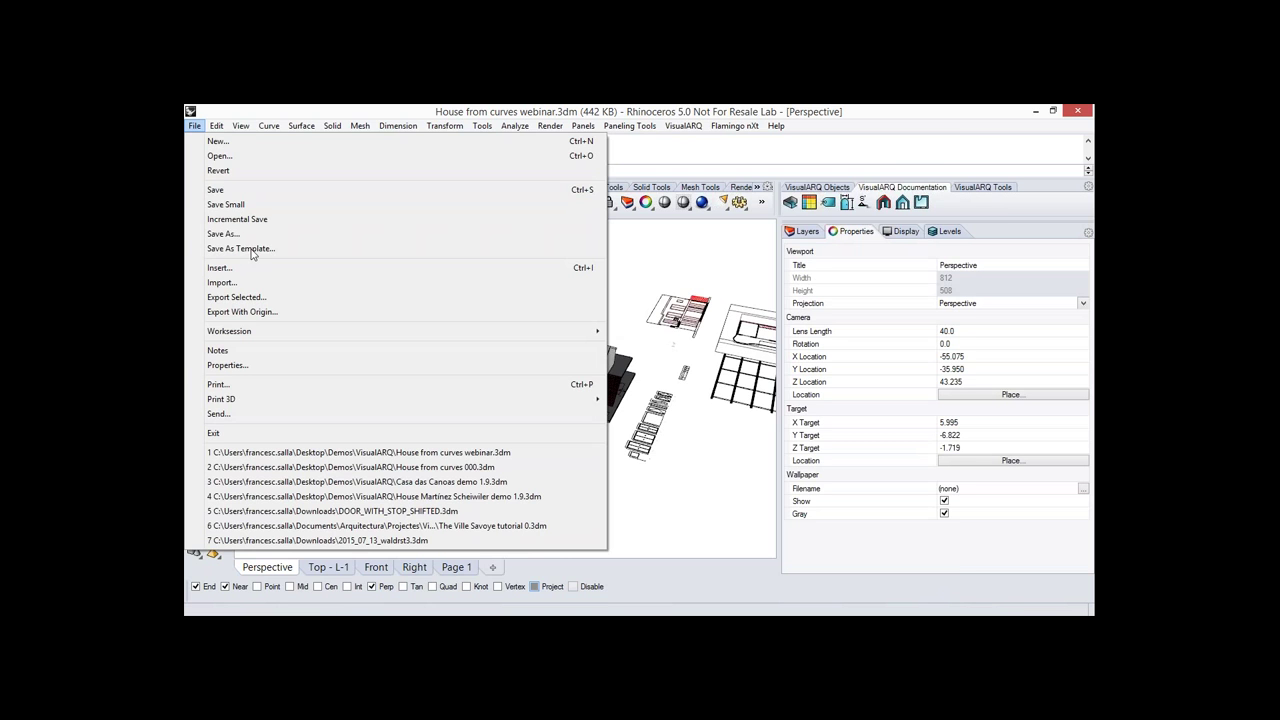
pyautogui.press('Return')
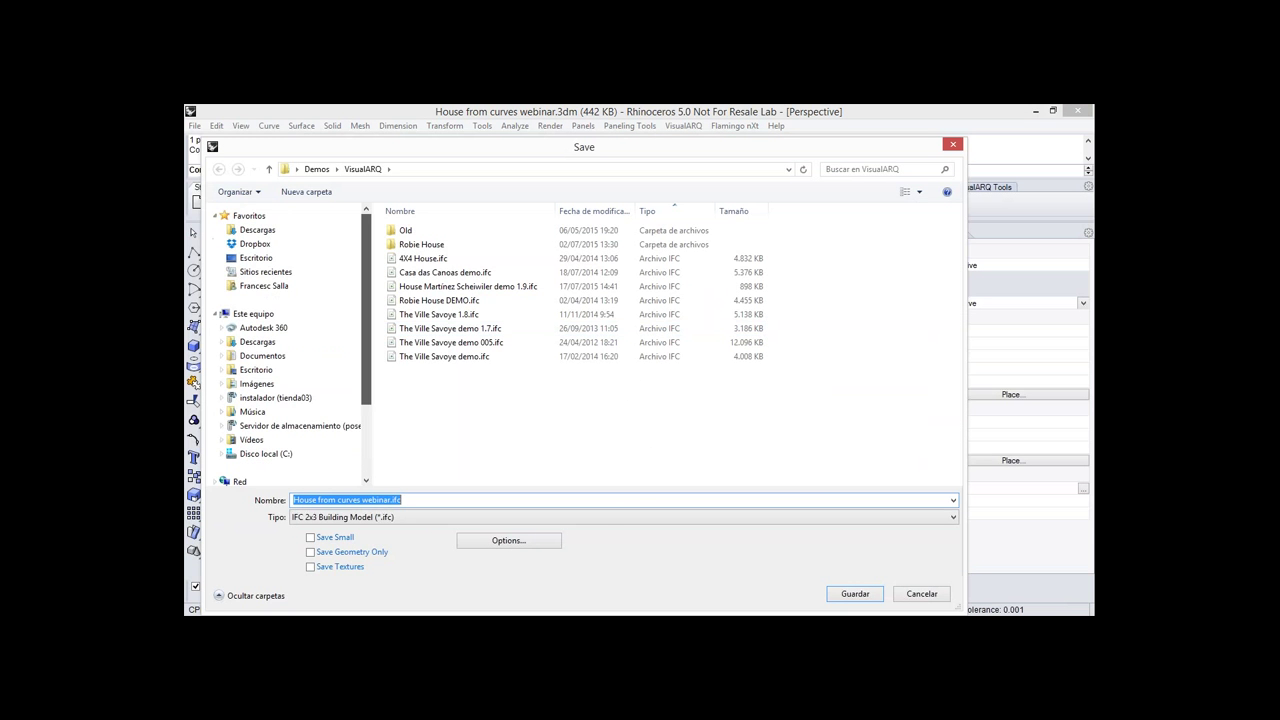
pyautogui.click(256, 258)
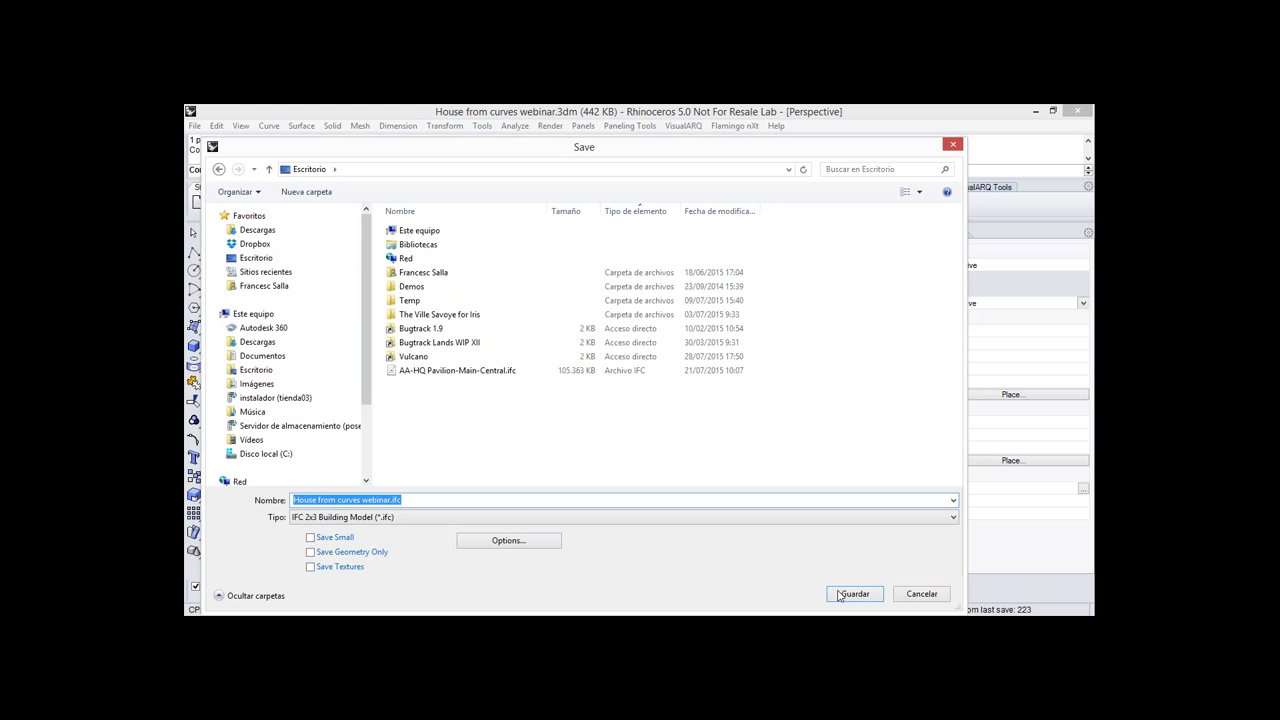
pyautogui.press('Return')
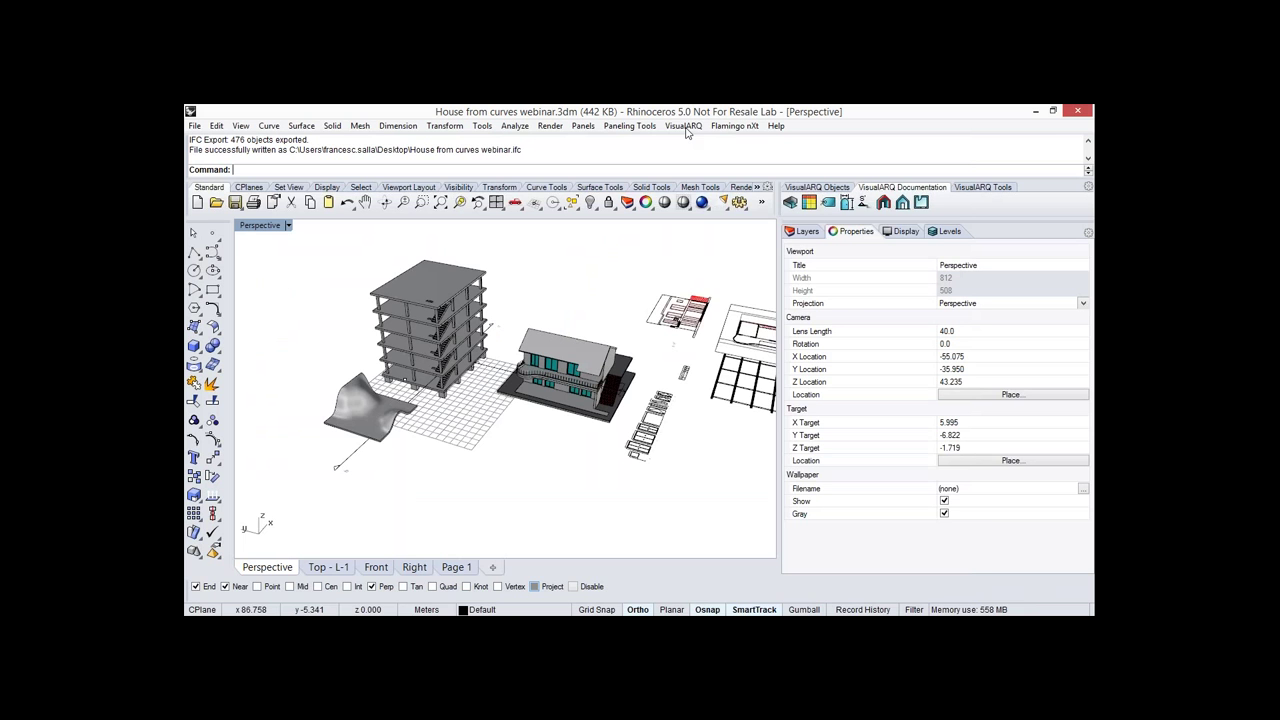
# Review the layers' IFC export classes in the VisualARQ IFC Export Options, excluding the Documentation layer from the export and including it again.
pyautogui.click(685, 127)
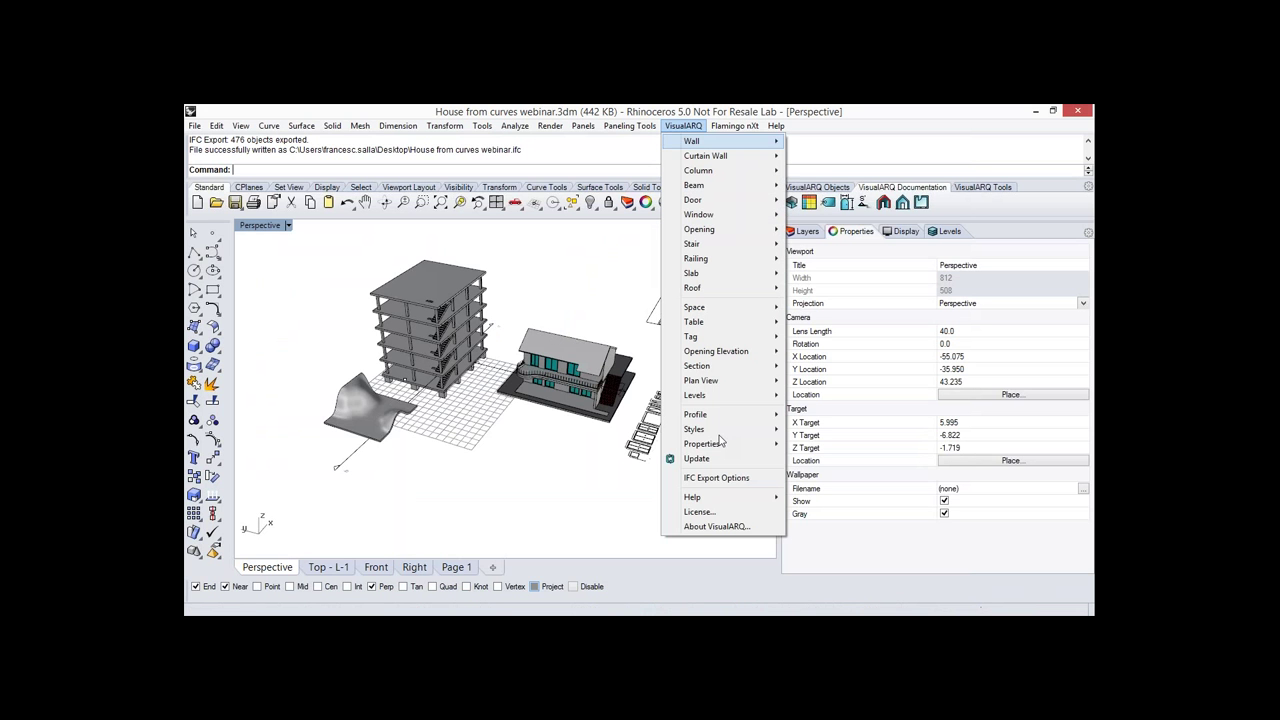
pyautogui.click(729, 478)
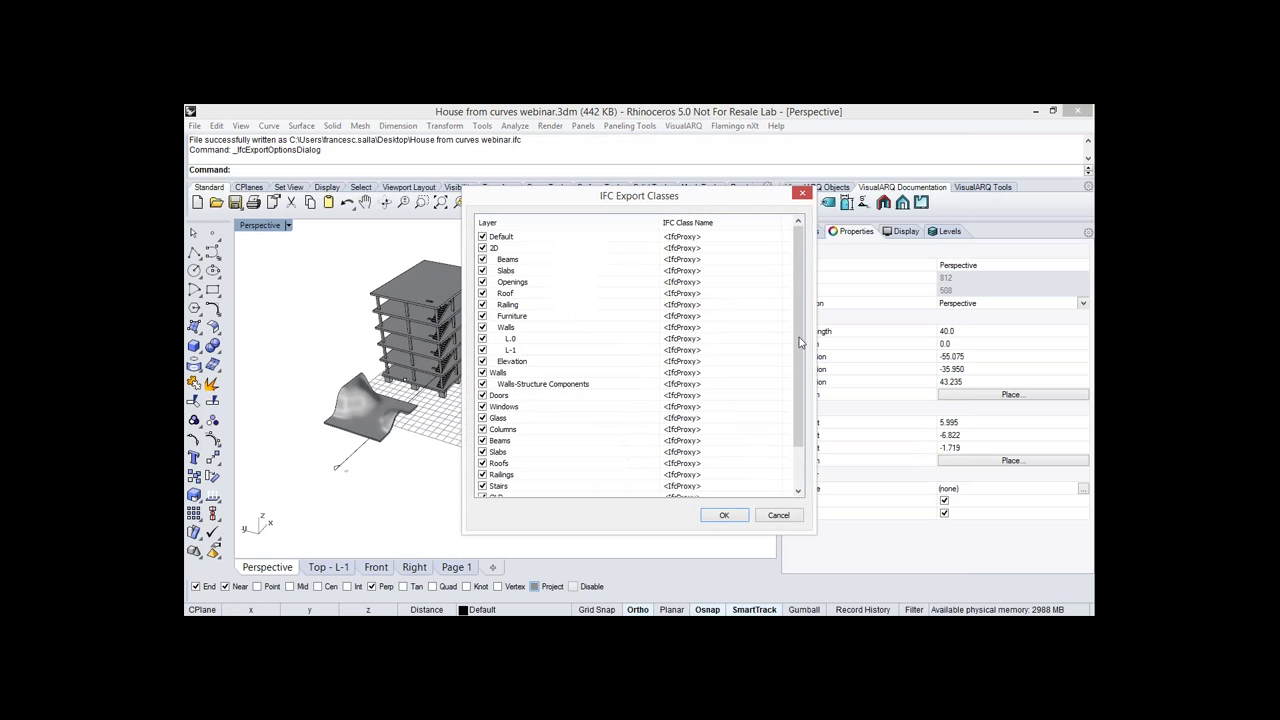
pyautogui.scroll(-2, 800, 343)
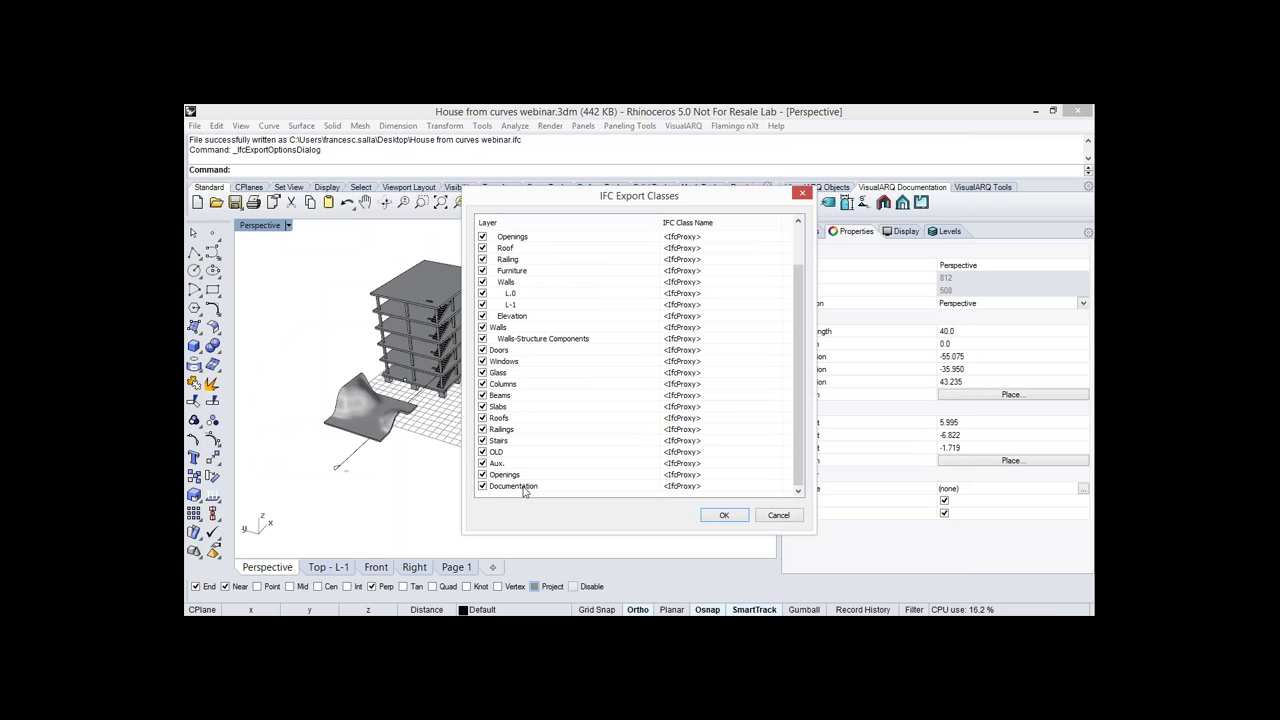
pyautogui.click(522, 487)
pyautogui.click(703, 488)
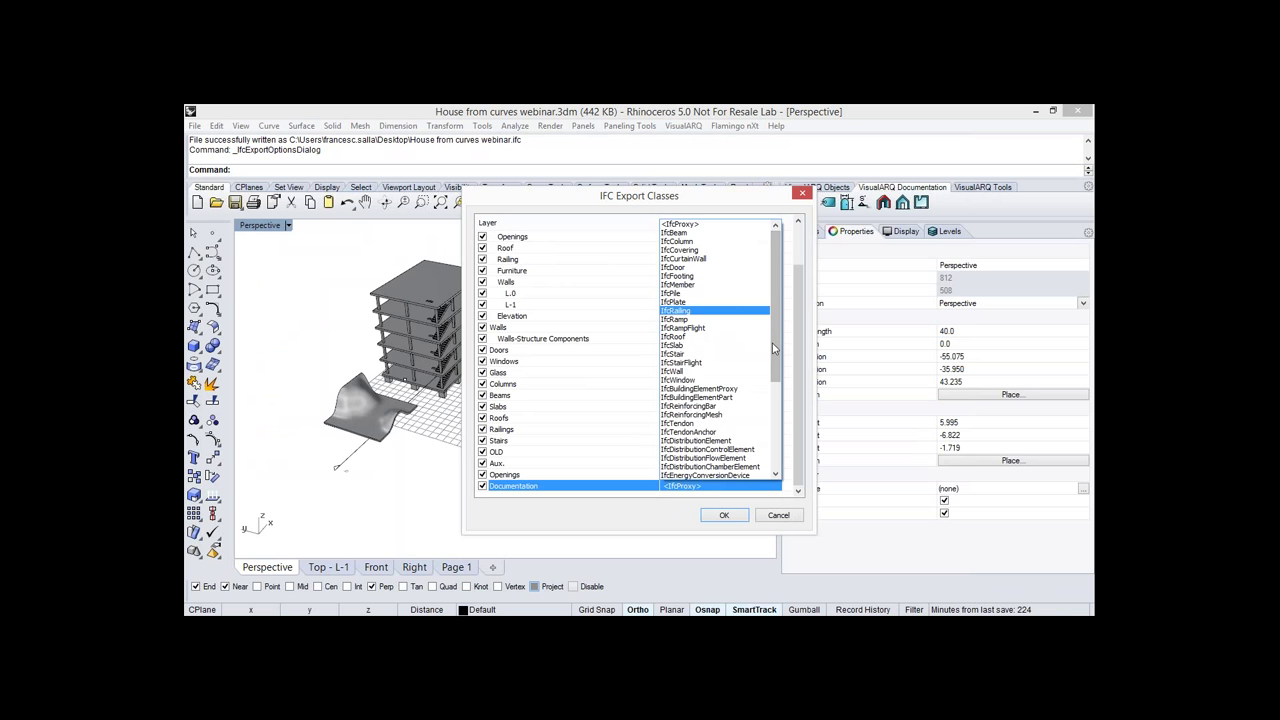
pyautogui.click(481, 487)
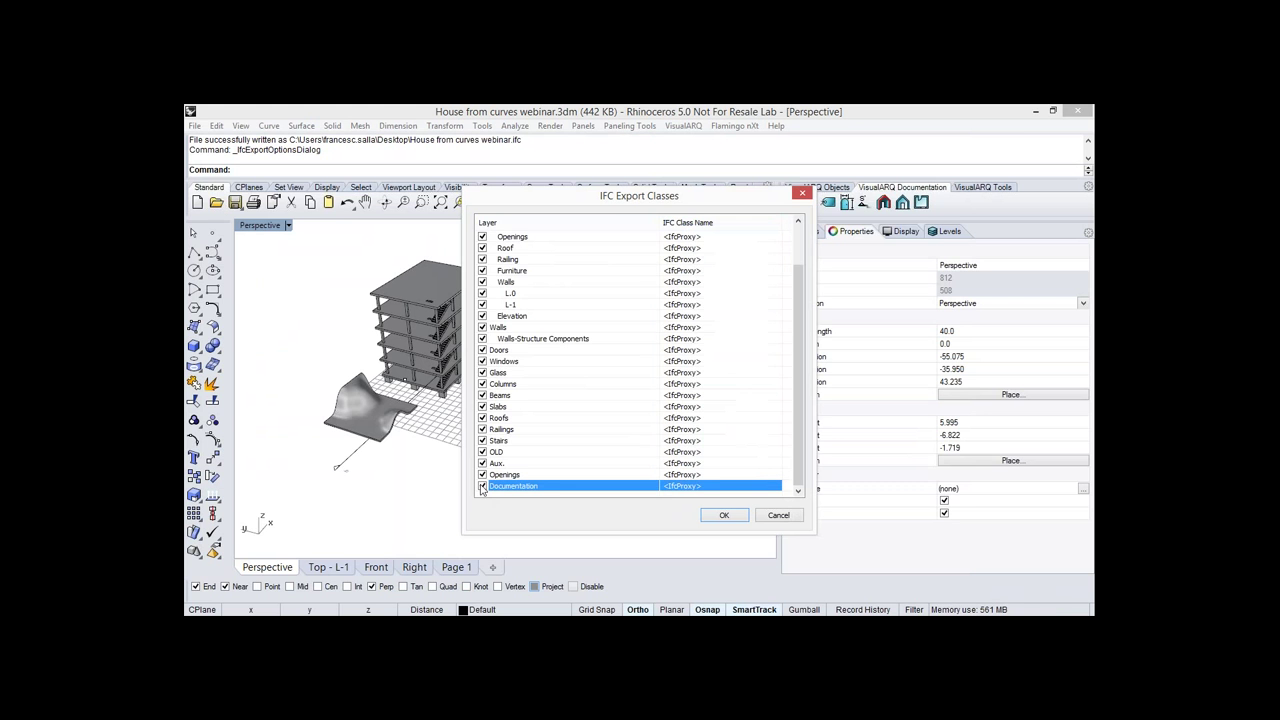
pyautogui.click(481, 487)
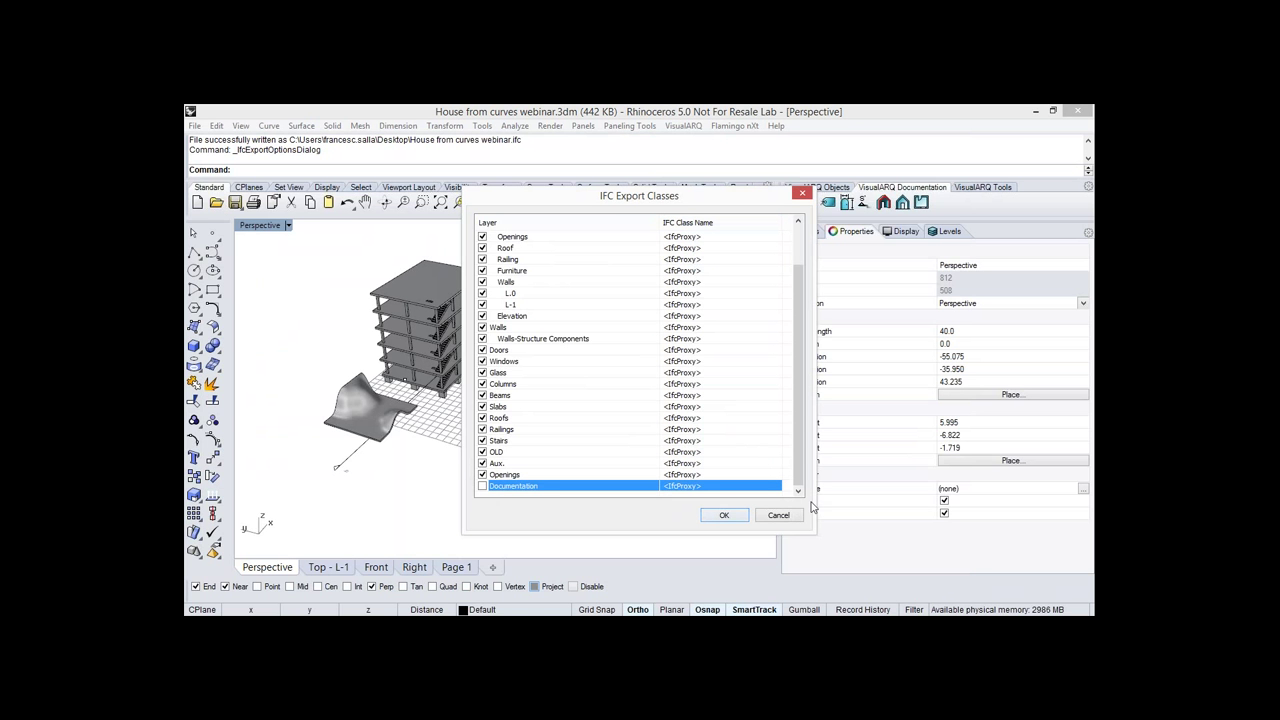
pyautogui.click(482, 486)
pyautogui.press('Return')
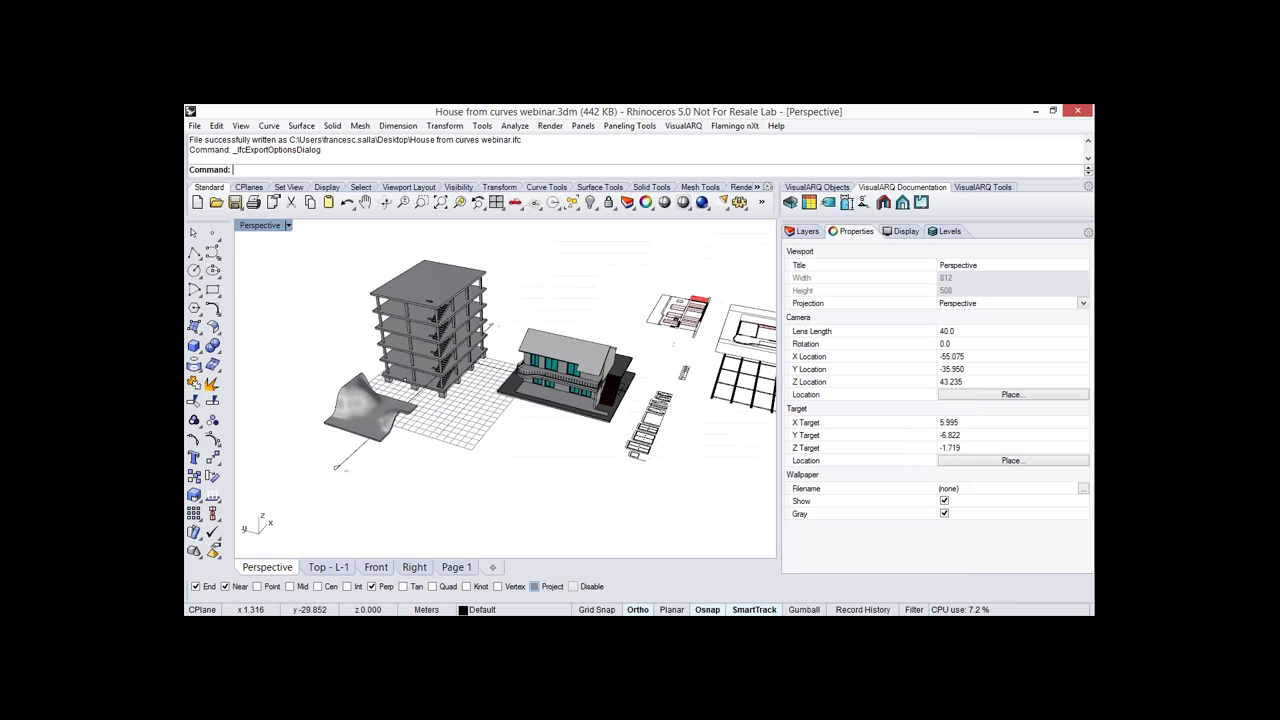
# Switch to Revit and open House from curves webinar.ifc from the desktop with AutoJoin Elements enabled.
pyautogui.keyDown('shift'); pyautogui.moveTo(660, 442); pyautogui.dragTo(640, 438, button='right'); pyautogui.keyUp('shift')
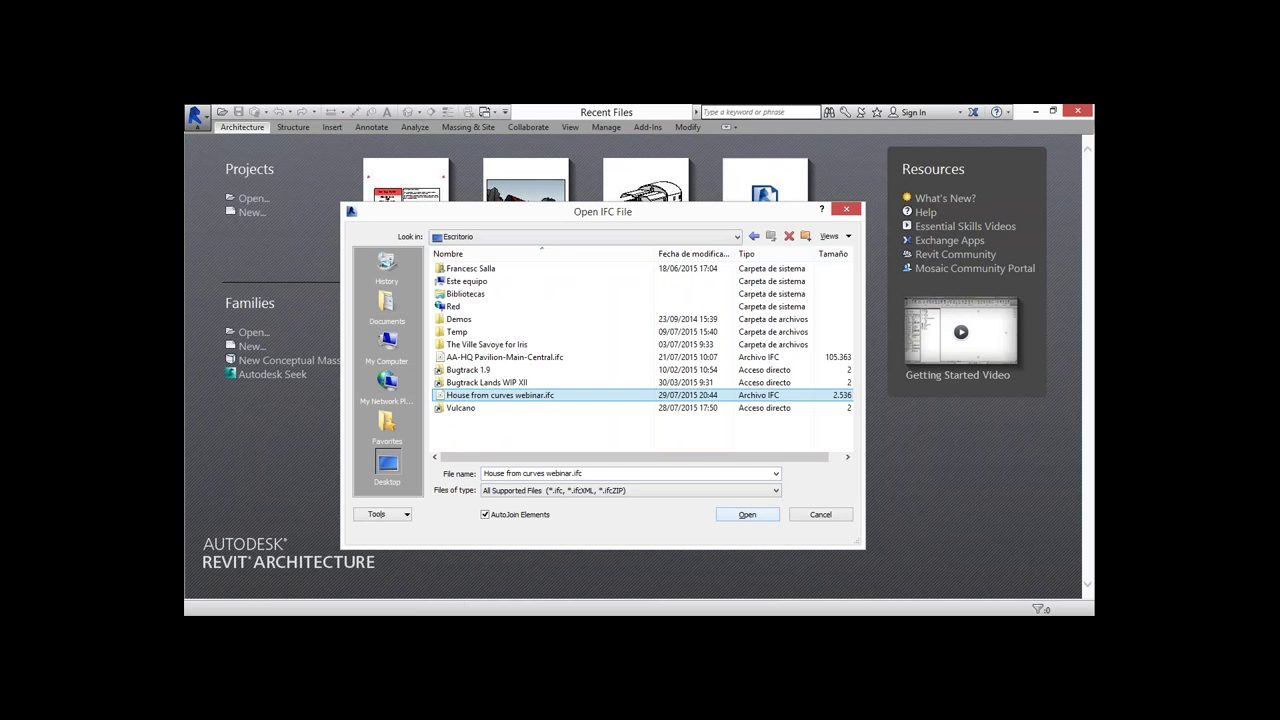
pyautogui.click(747, 514)
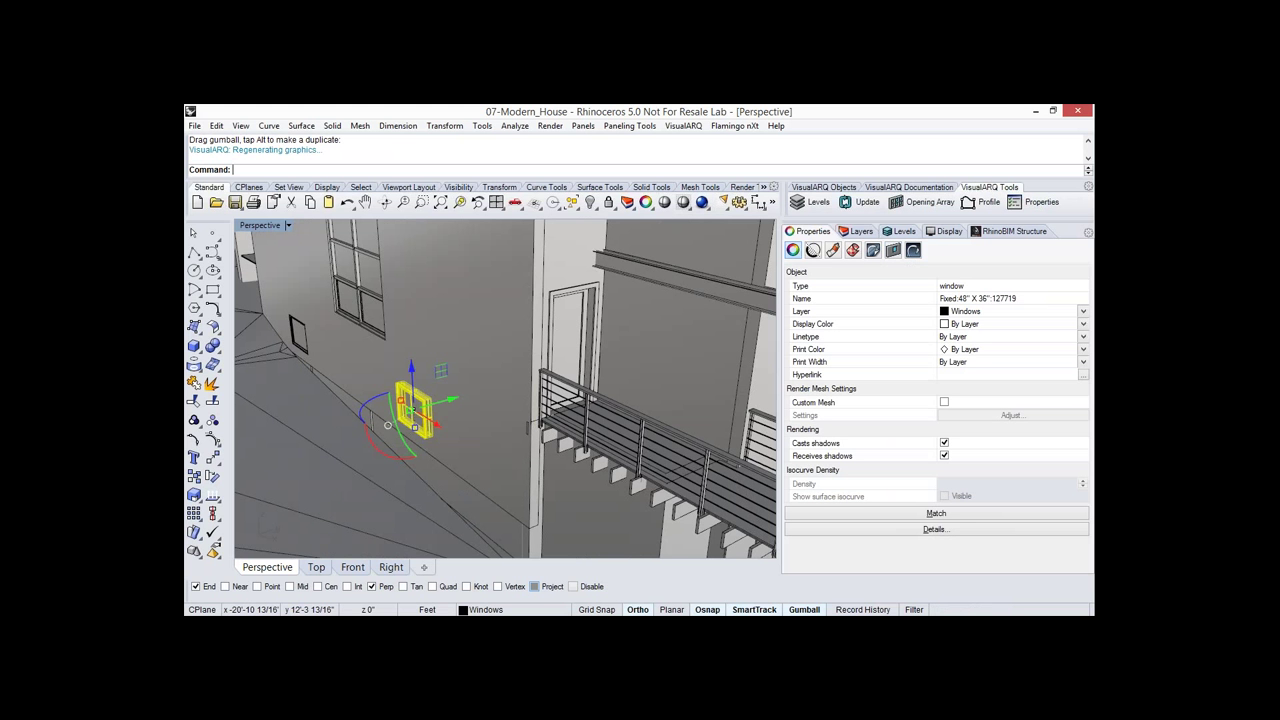
# Switch to the 07-Modern_House model in Rhino, inspect the selected wall window and its style's custom block settings, and cancel the style dialog.
pyautogui.scroll(-3, 390, 402)
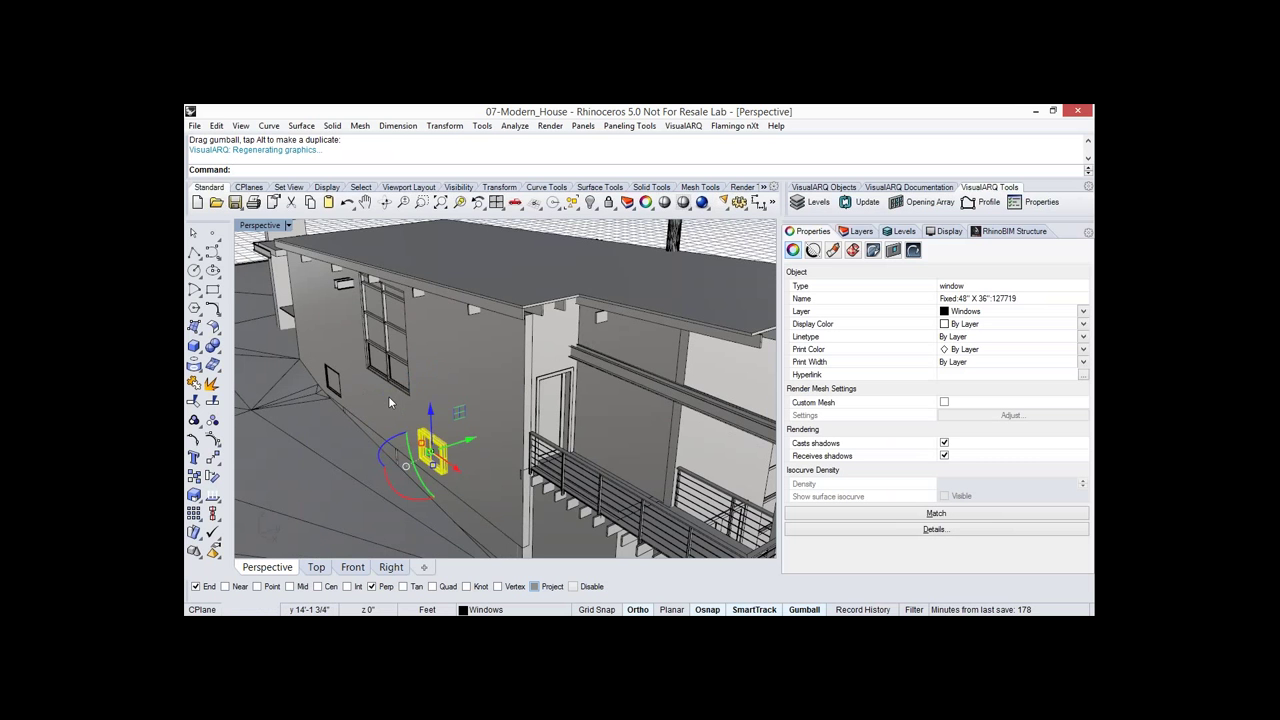
pyautogui.scroll(5, 388, 396)
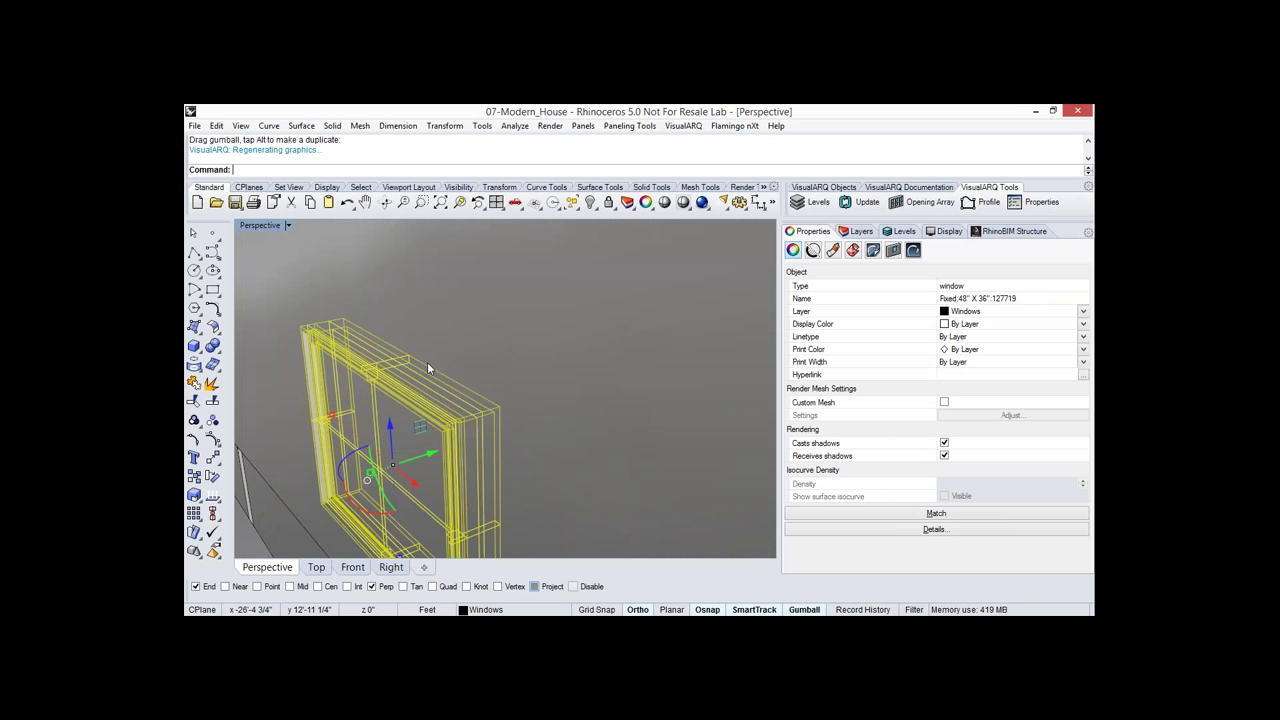
pyautogui.scroll(-5, 427, 362)
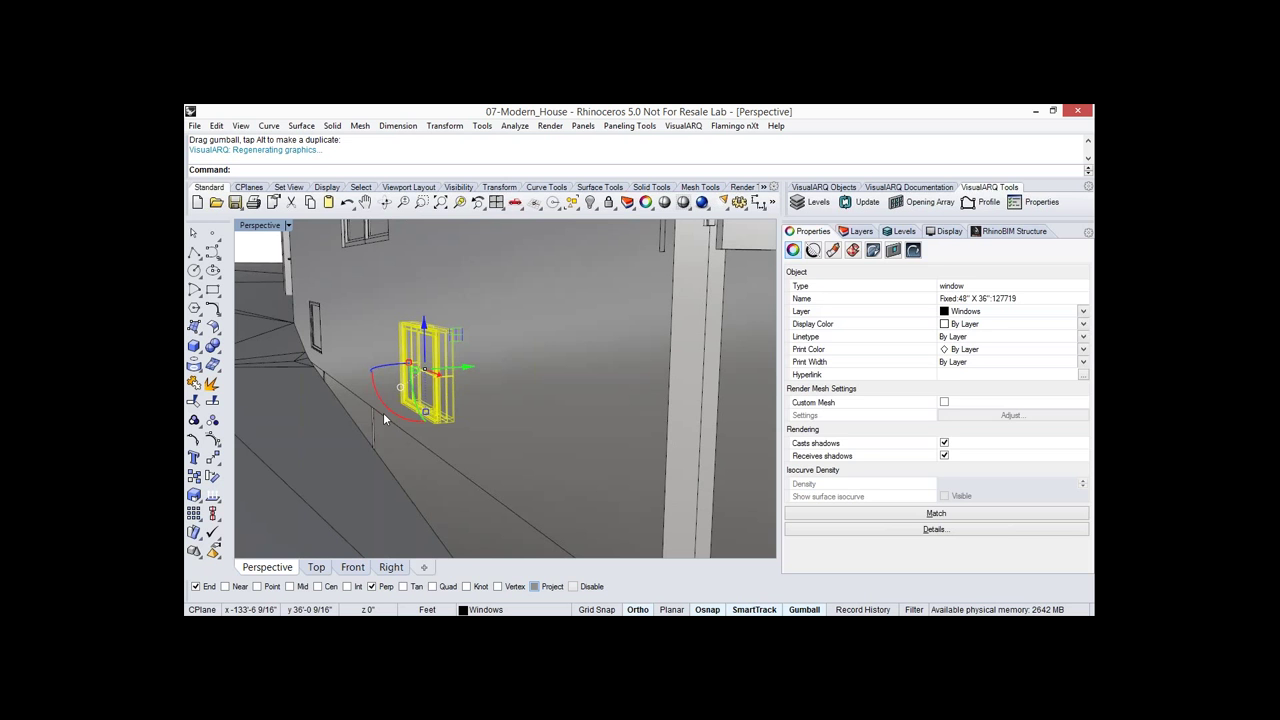
pyautogui.press('Escape')
pyautogui.scroll(5, 383, 412)
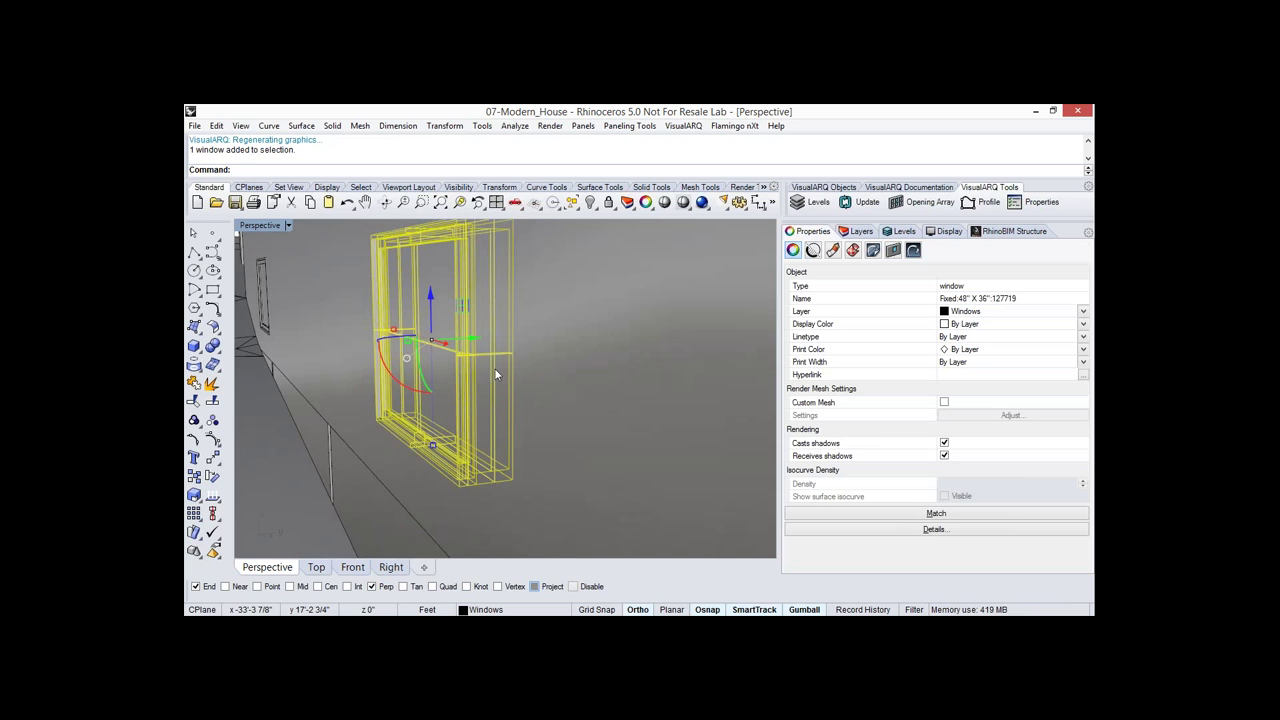
pyautogui.scroll(-3, 495, 369)
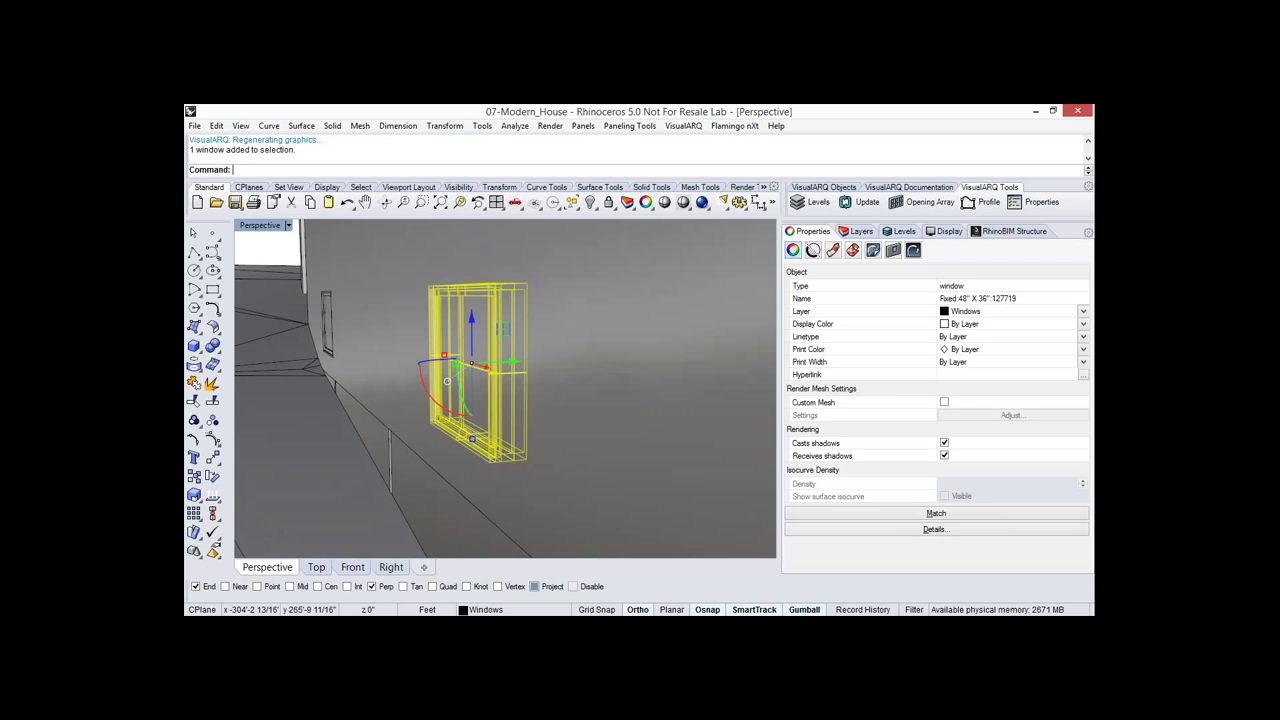
pyautogui.click(1036, 201)
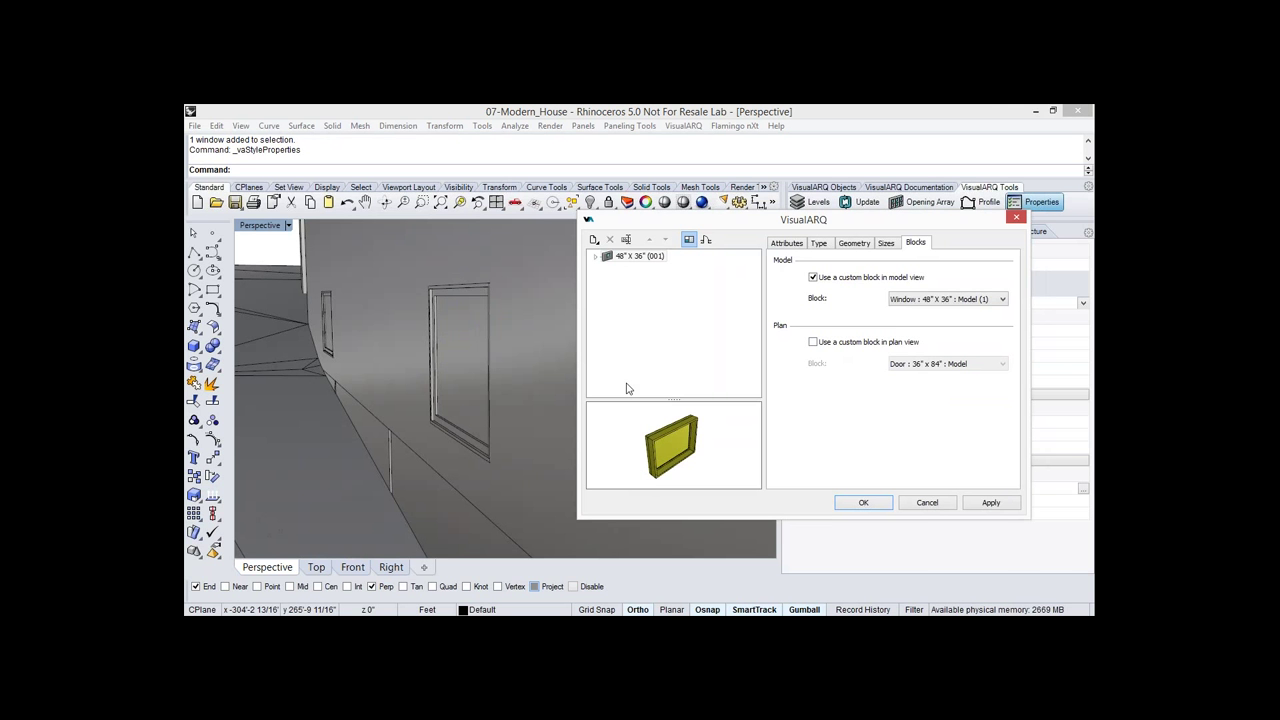
pyautogui.doubleClick(621, 260)
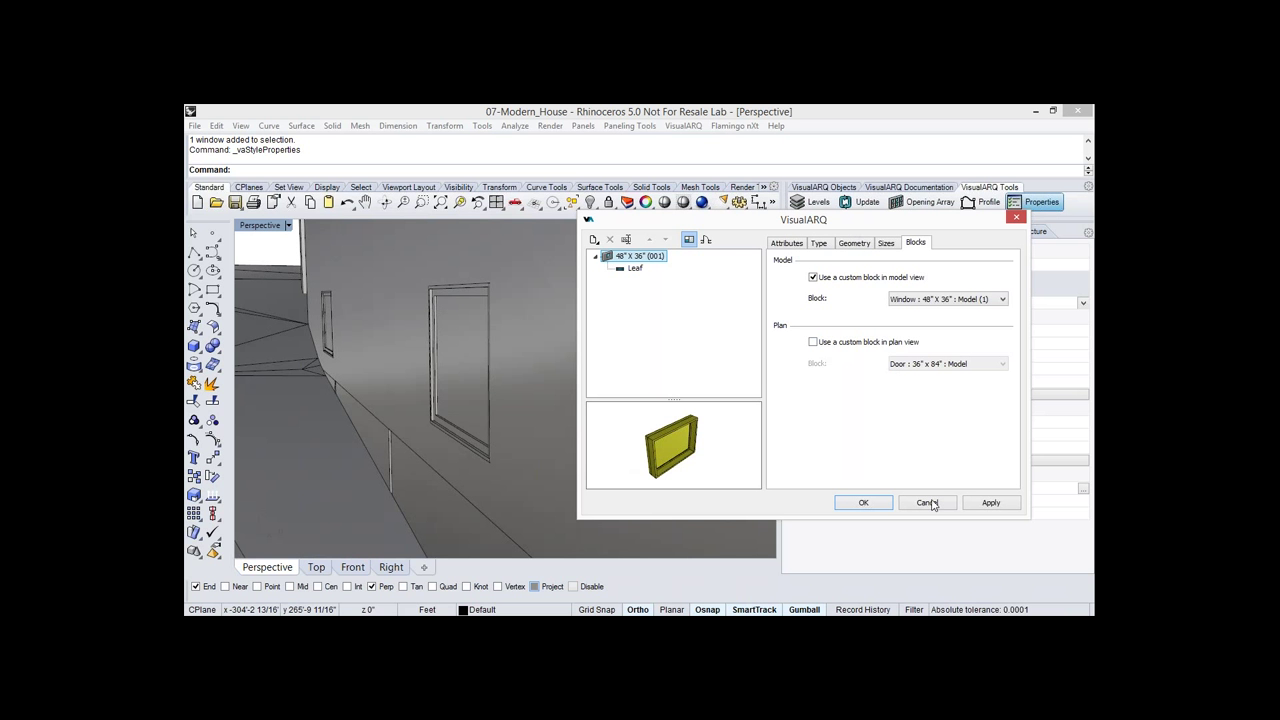
pyautogui.click(929, 503)
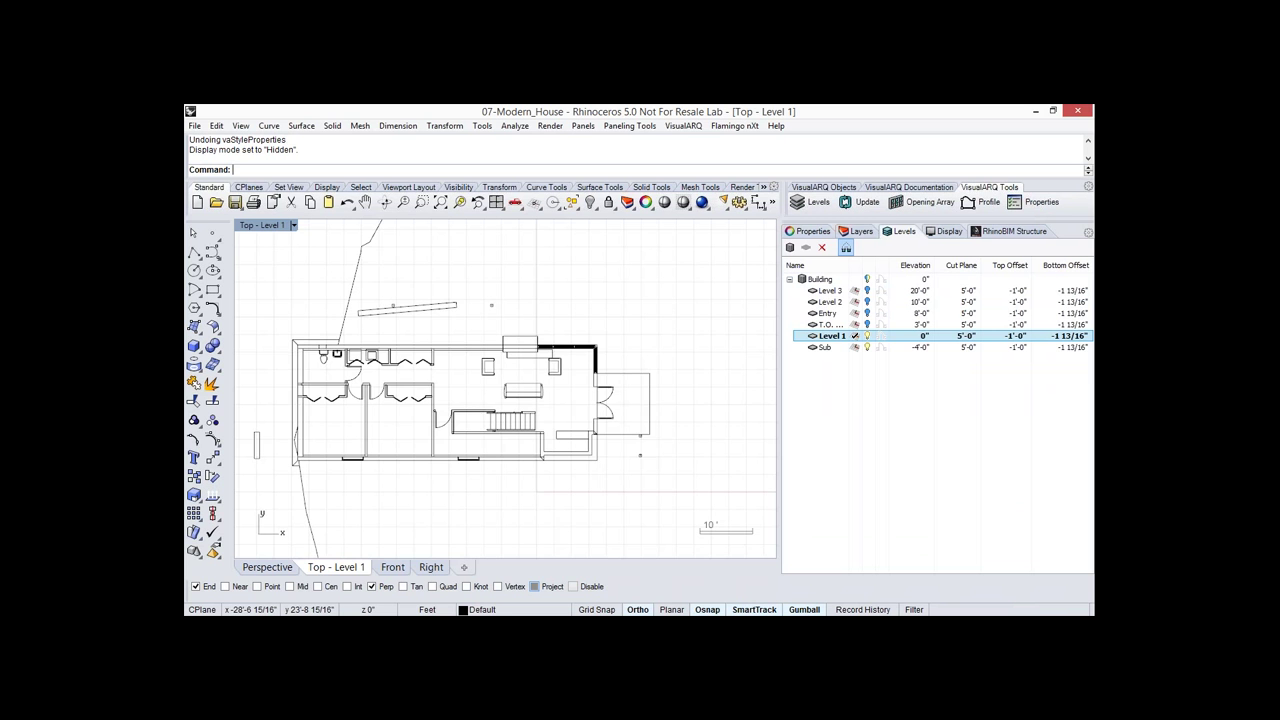
# Examine the Level 1 floor plan of the 07-Modern_House model, including the living area, stair and entrance doors.
pyautogui.scroll(3, 349, 398)
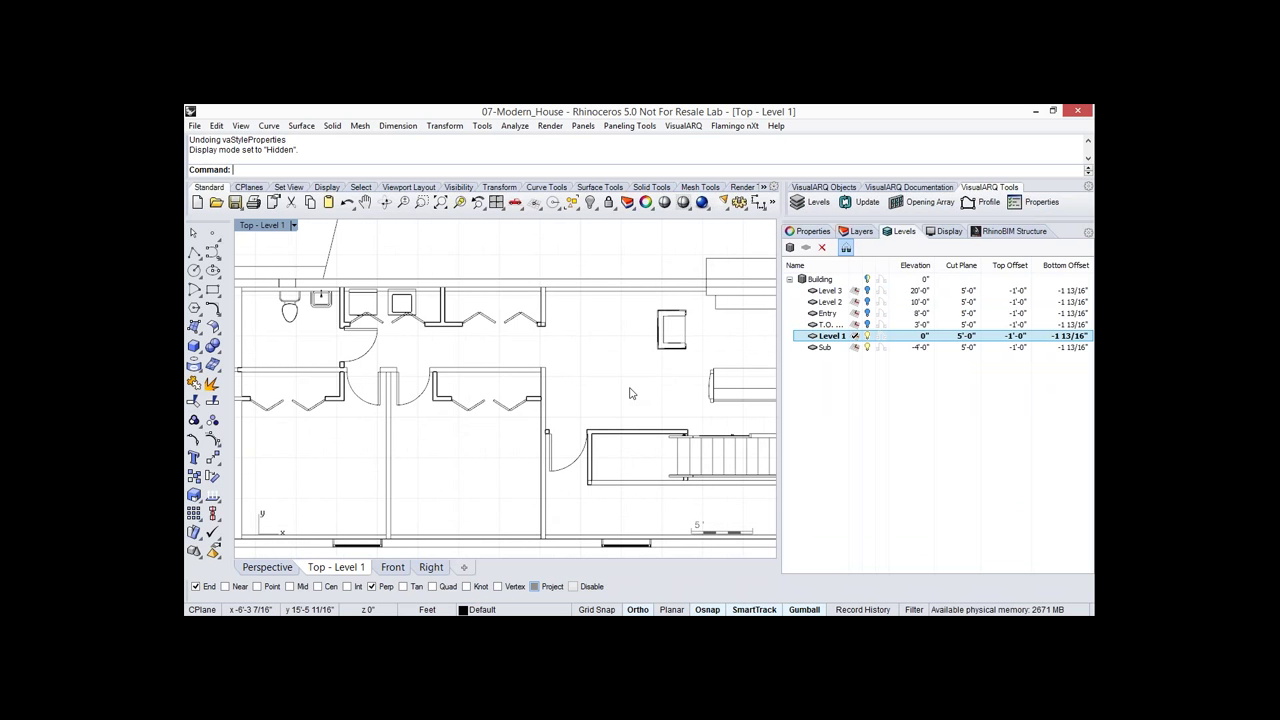
pyautogui.moveTo(748, 388); pyautogui.dragTo(512, 356, button='right')
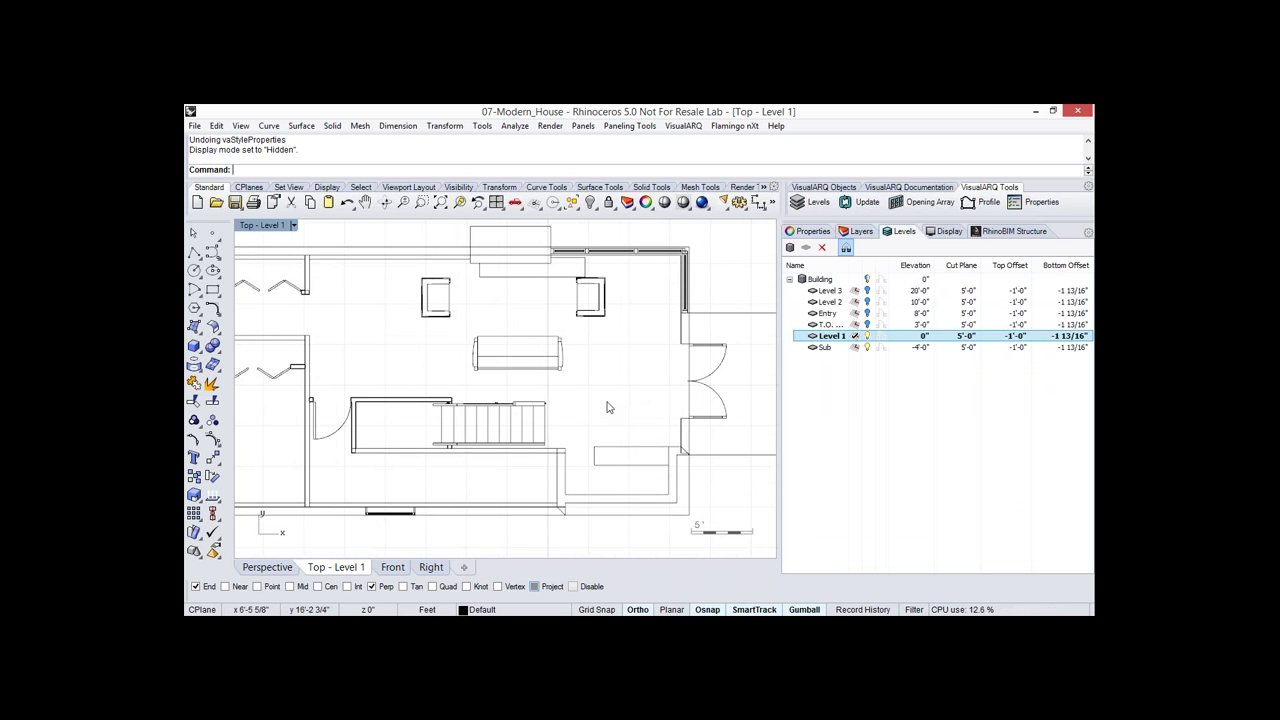
pyautogui.scroll(-1, 607, 407)
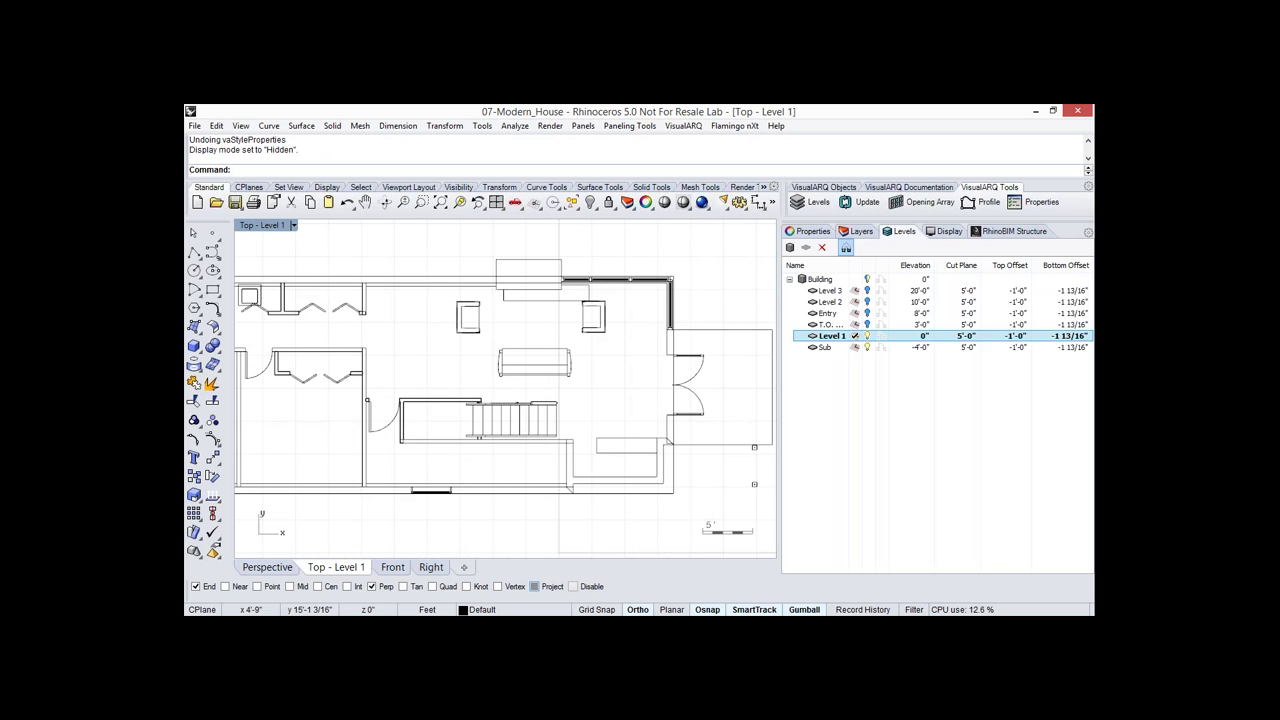
pyautogui.scroll(-1, 606, 400)
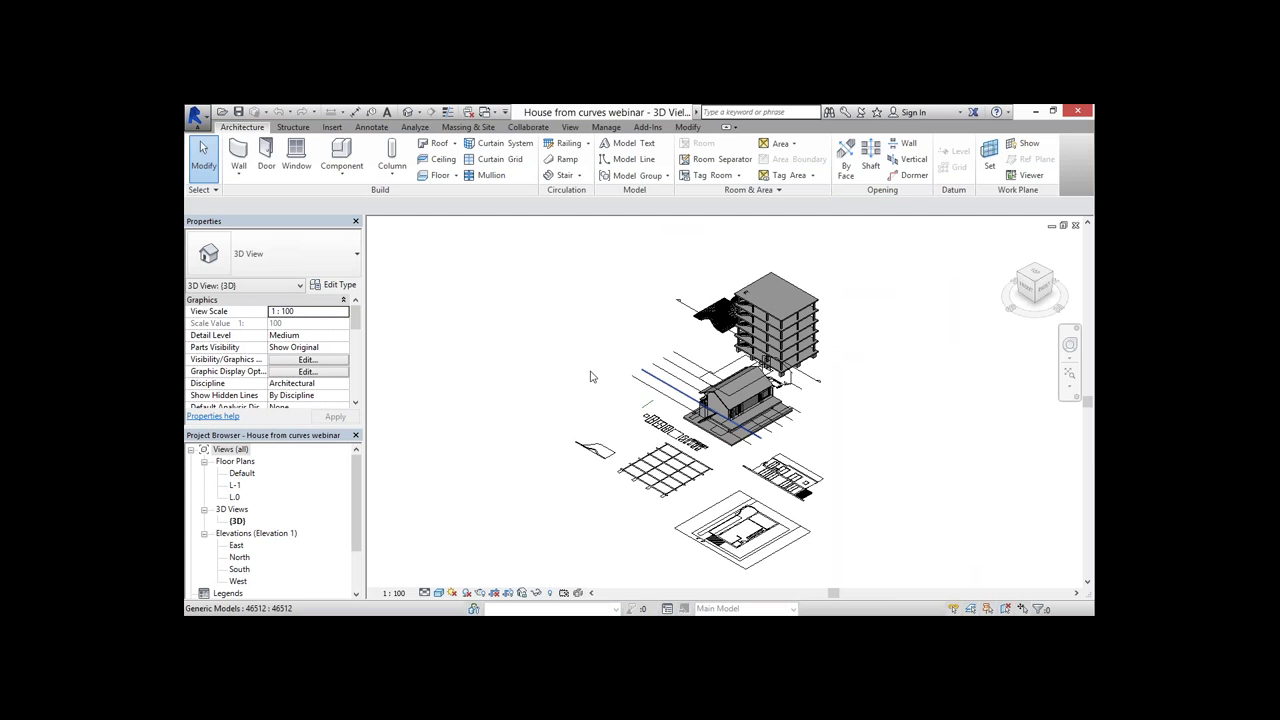
# Switch to Revit and check the element categories of the building's top slab, its stair and the wavy solid in the 3D view.
pyautogui.keyDown('shift'); pyautogui.moveTo(590, 376); pyautogui.dragTo(604, 416, button='middle'); pyautogui.keyUp('shift')
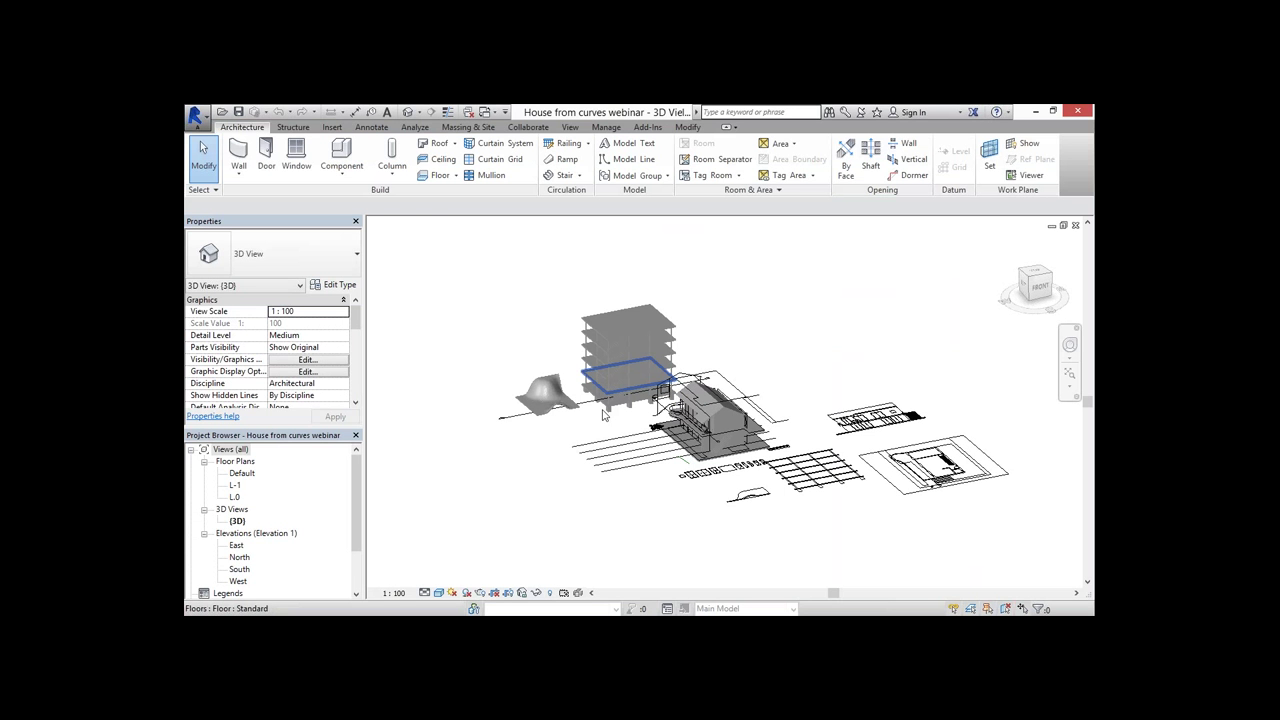
pyautogui.scroll(3, 604, 416)
pyautogui.keyDown('shift'); pyautogui.moveTo(604, 416); pyautogui.dragTo(431, 306, button='middle'); pyautogui.keyUp('shift')
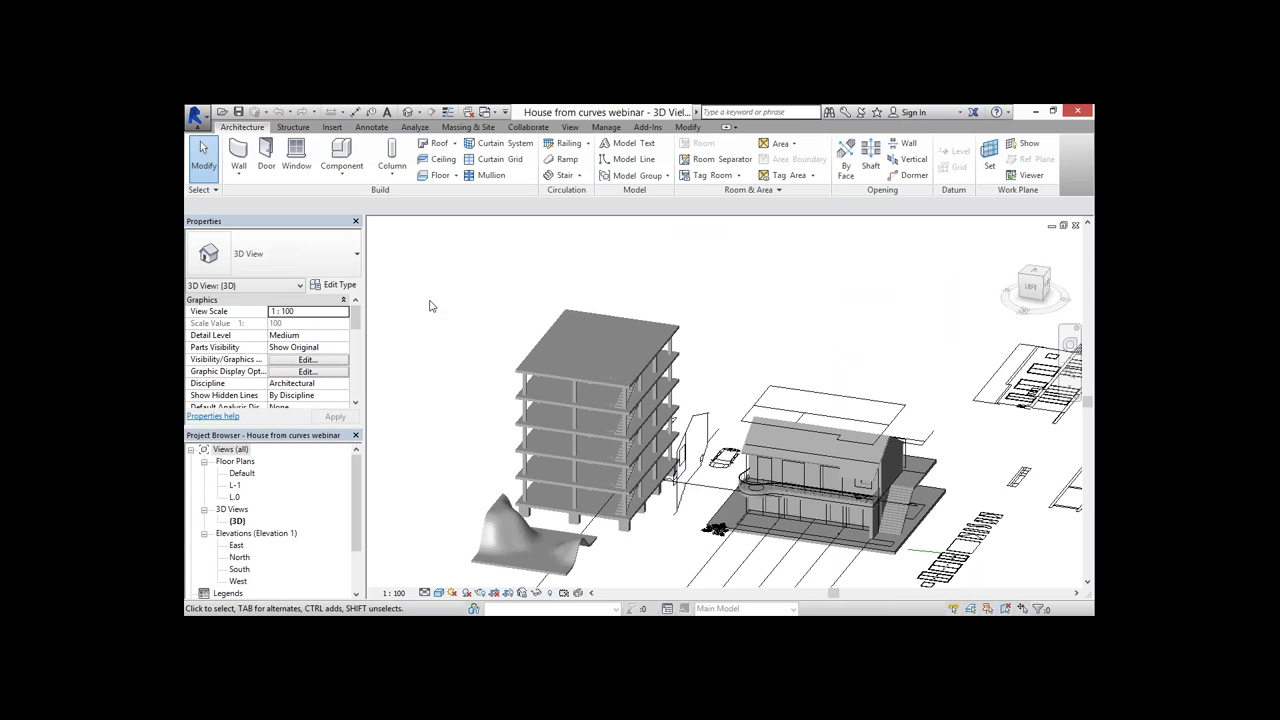
pyautogui.click(431, 306)
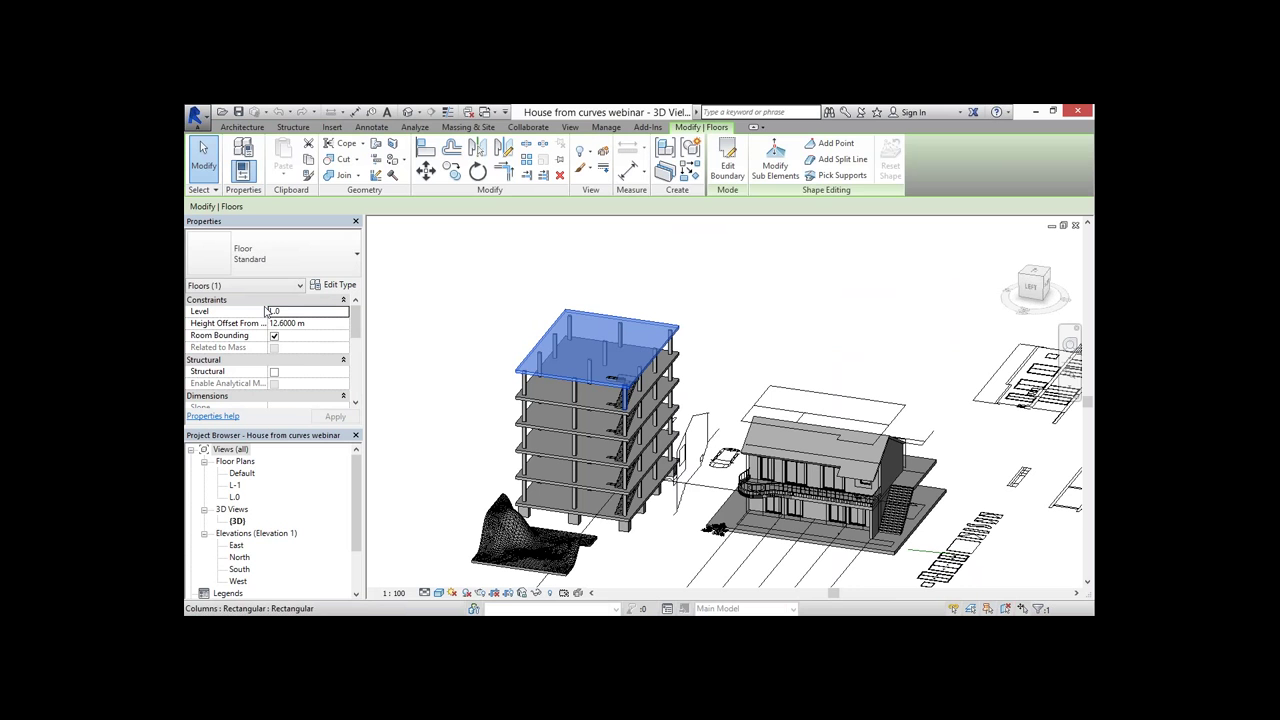
pyautogui.click(621, 399)
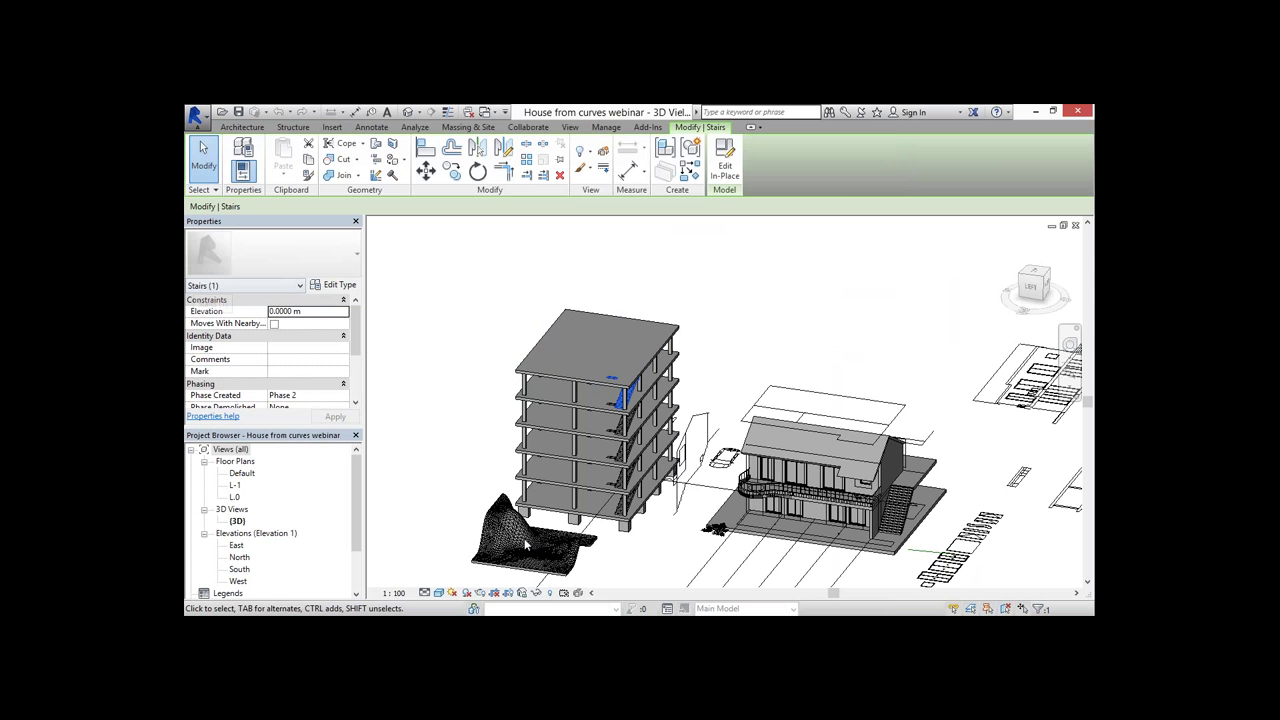
pyautogui.click(524, 543)
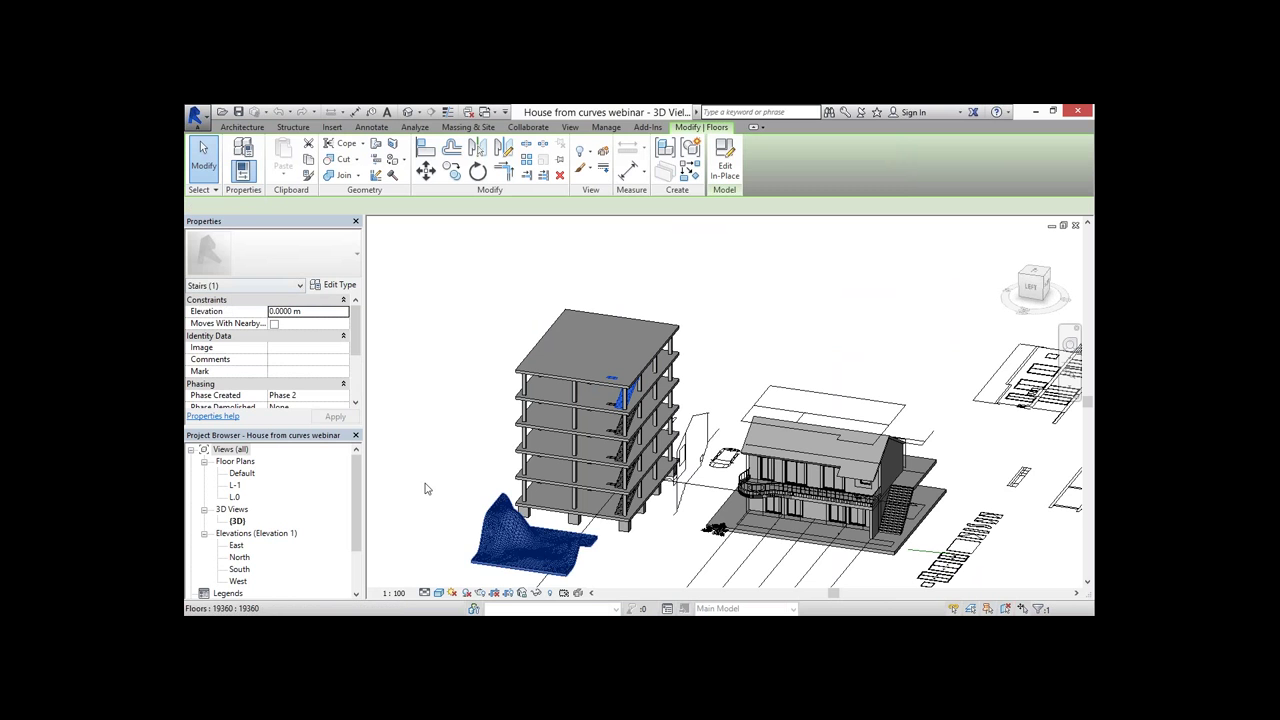
pyautogui.scroll(2, 430, 411)
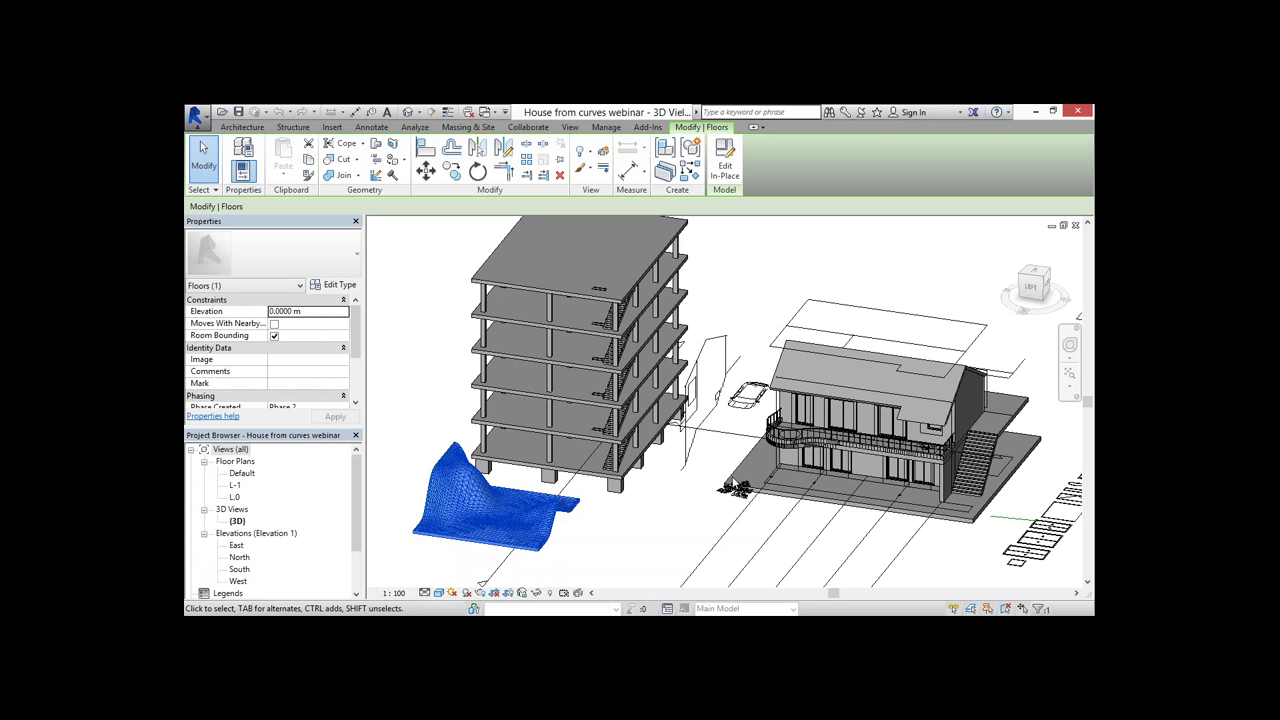
pyautogui.press('Escape')
pyautogui.scroll(-2, 733, 485)
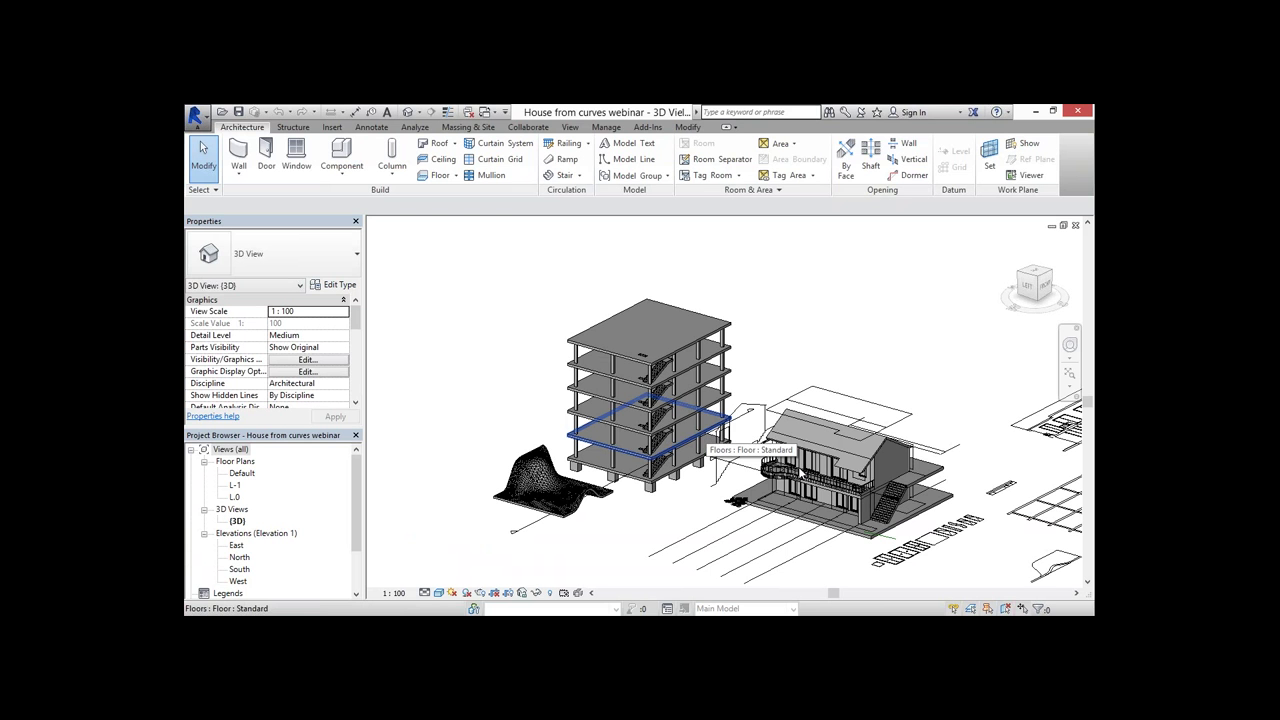
pyautogui.keyDown('shift'); pyautogui.moveTo(800, 474); pyautogui.dragTo(658, 387, button='middle'); pyautogui.keyUp('shift')
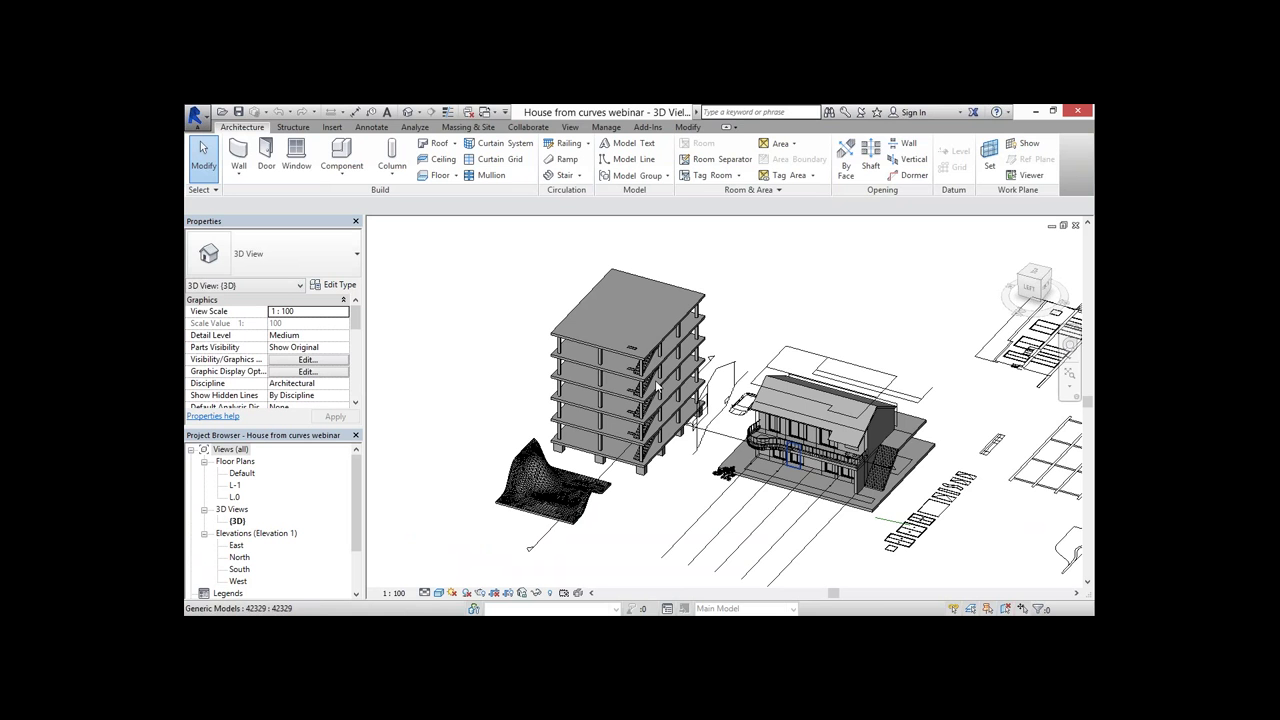
pyautogui.scroll(-1, 657, 387)
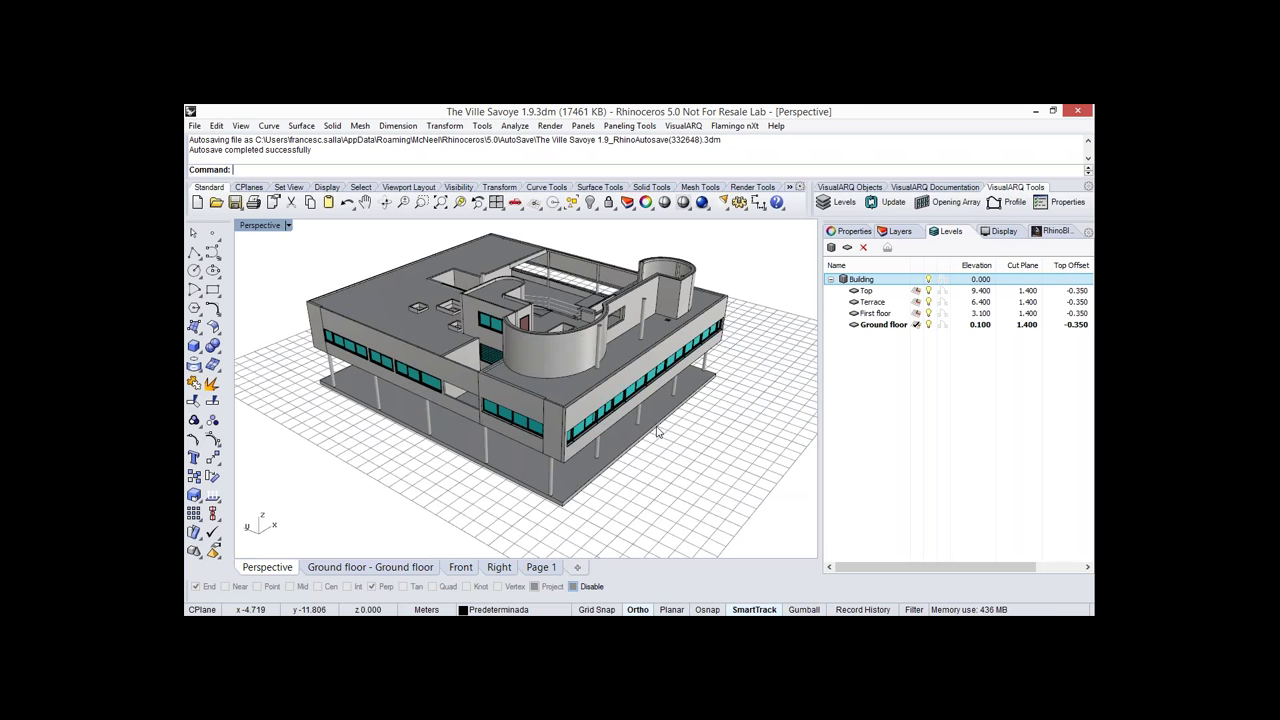
# Switch to The Ville Savoye 1.9 model in Rhino and set the Perspective viewport's projection to Parallel.
pyautogui.moveTo(657, 428); pyautogui.dragTo(653, 418, button='right')
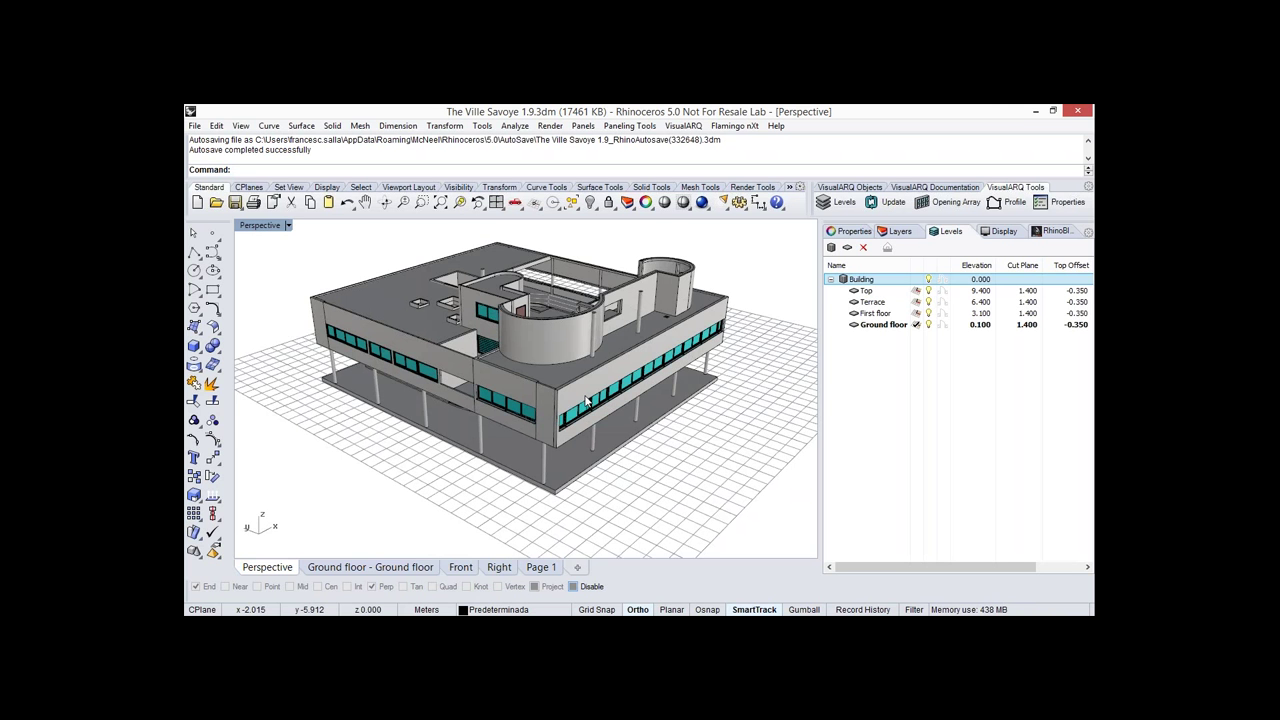
pyautogui.keyDown('shift'); pyautogui.moveTo(586, 400); pyautogui.dragTo(558, 428, button='right'); pyautogui.keyUp('shift')
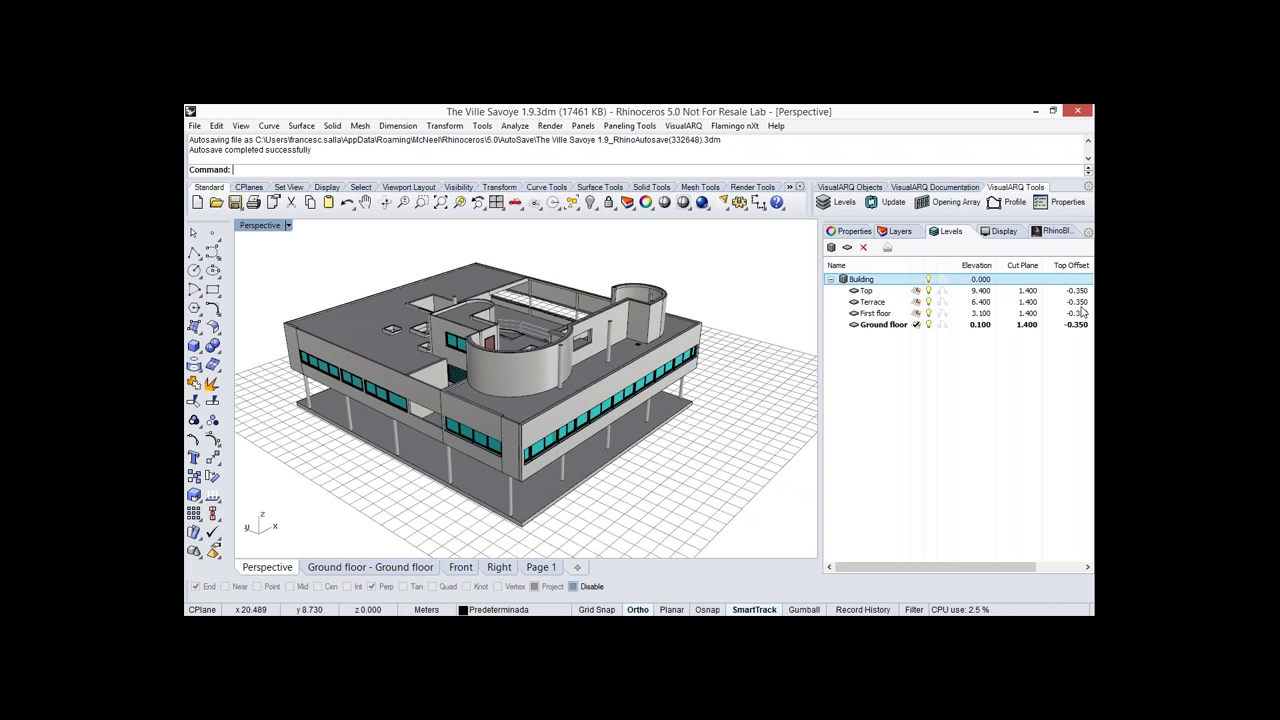
pyautogui.click(852, 231)
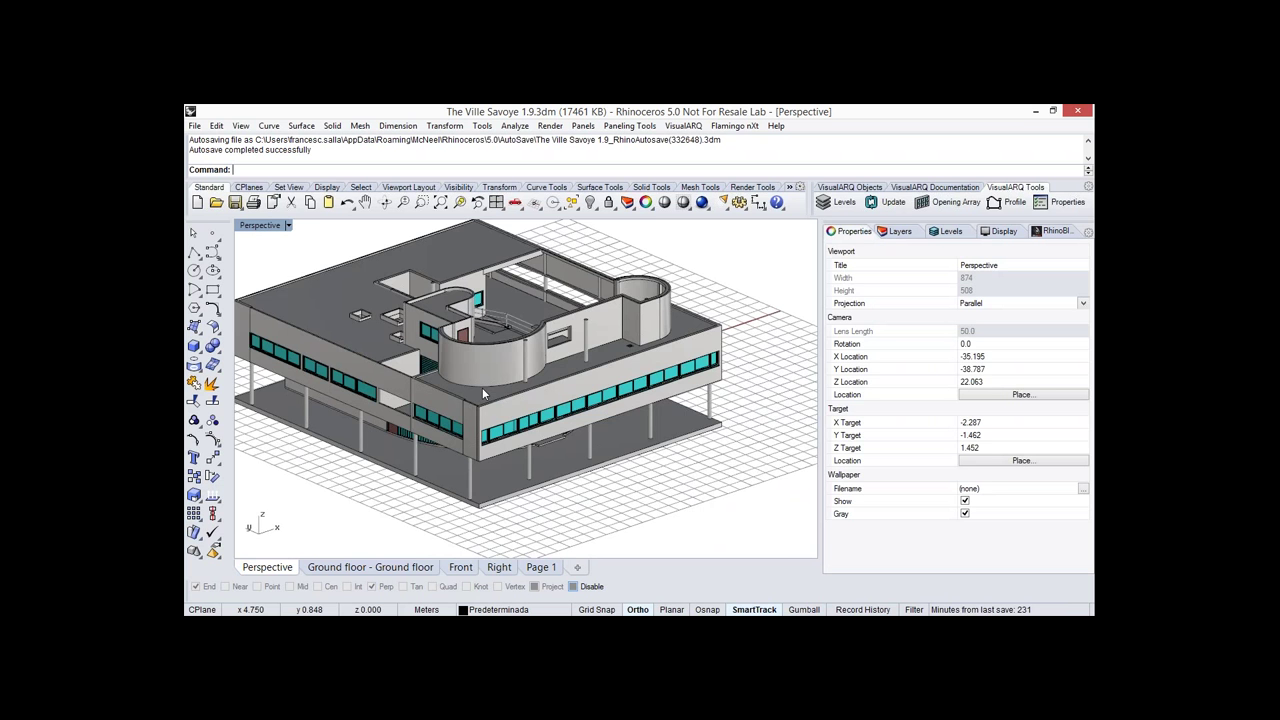
pyautogui.scroll(-2, 482, 390)
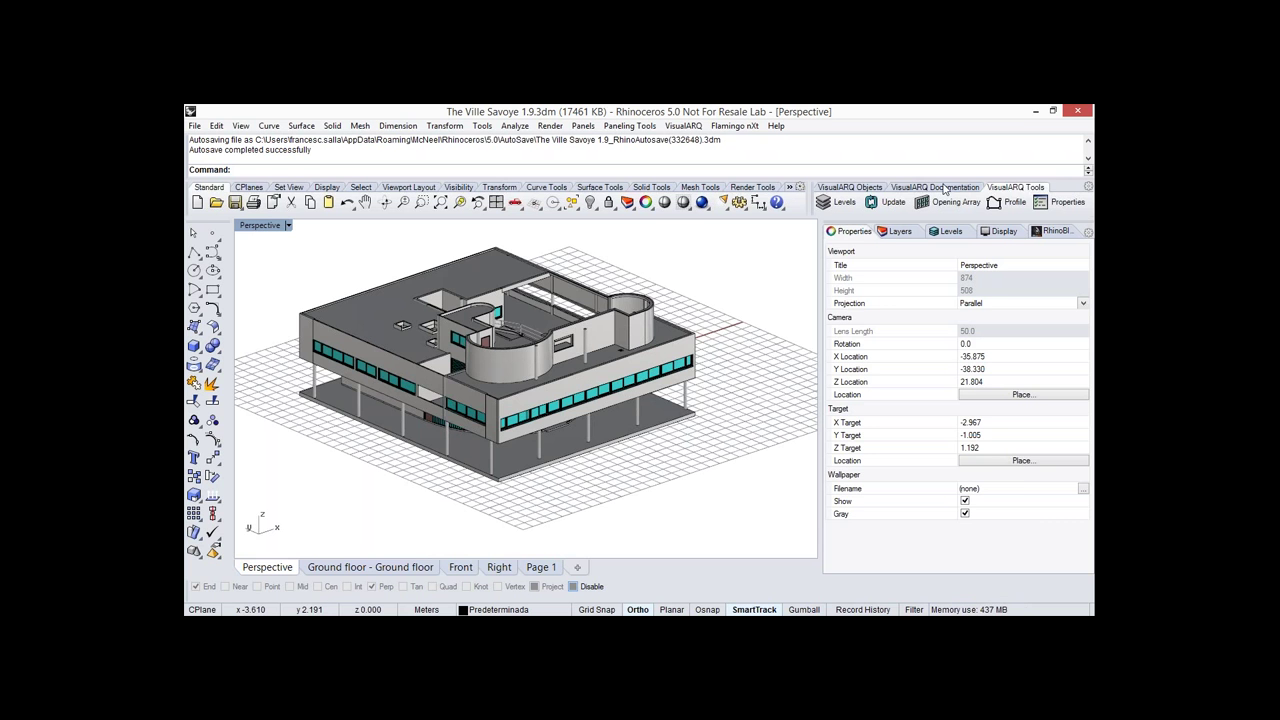
pyautogui.click(944, 188)
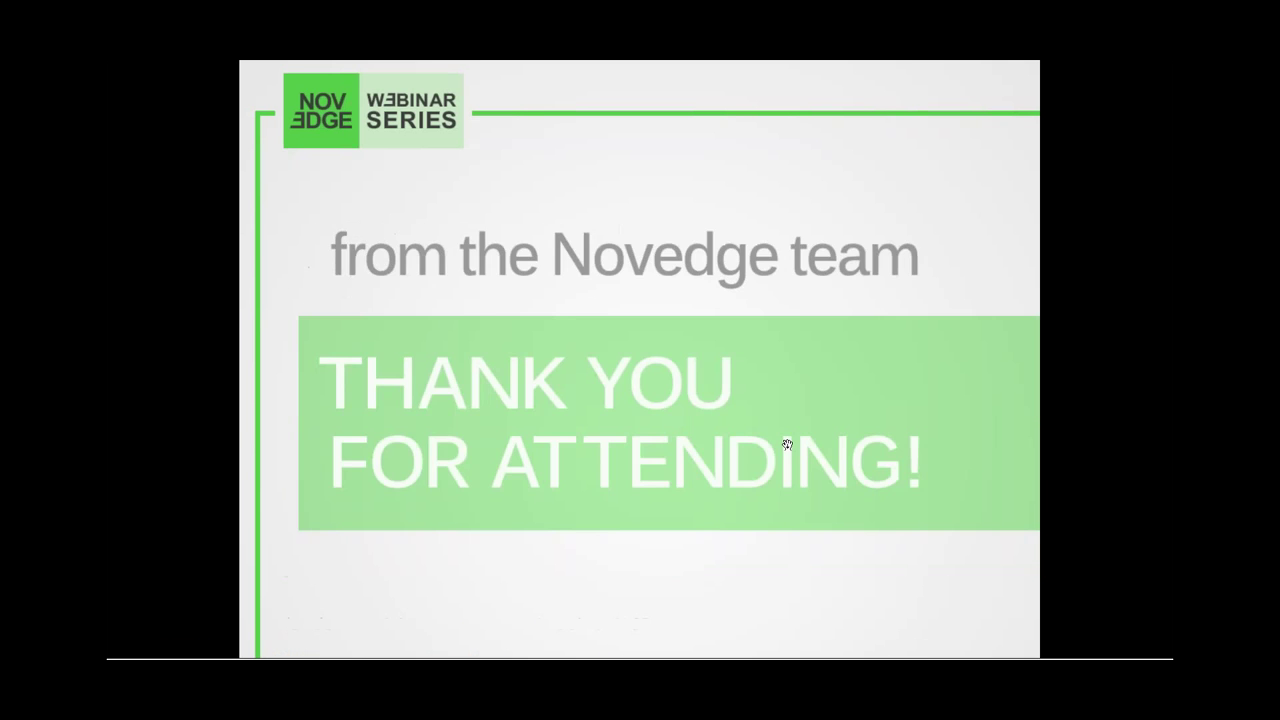
pyautogui.click(787, 444)
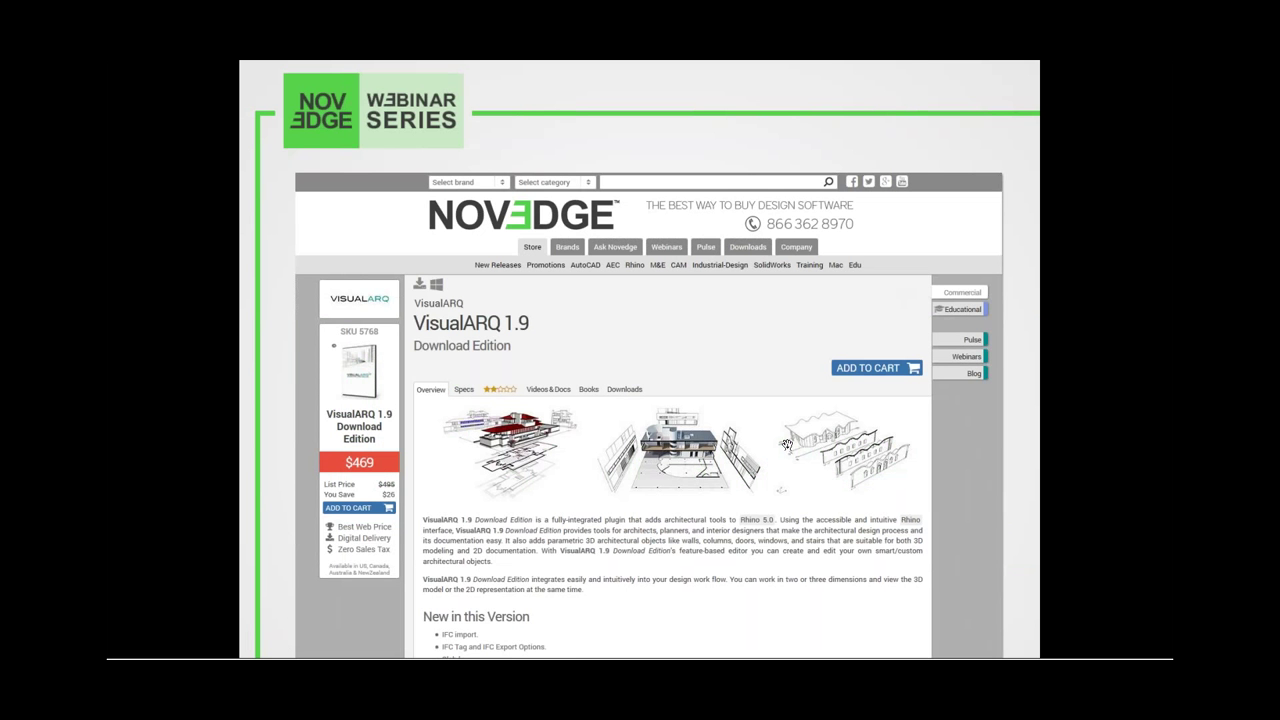